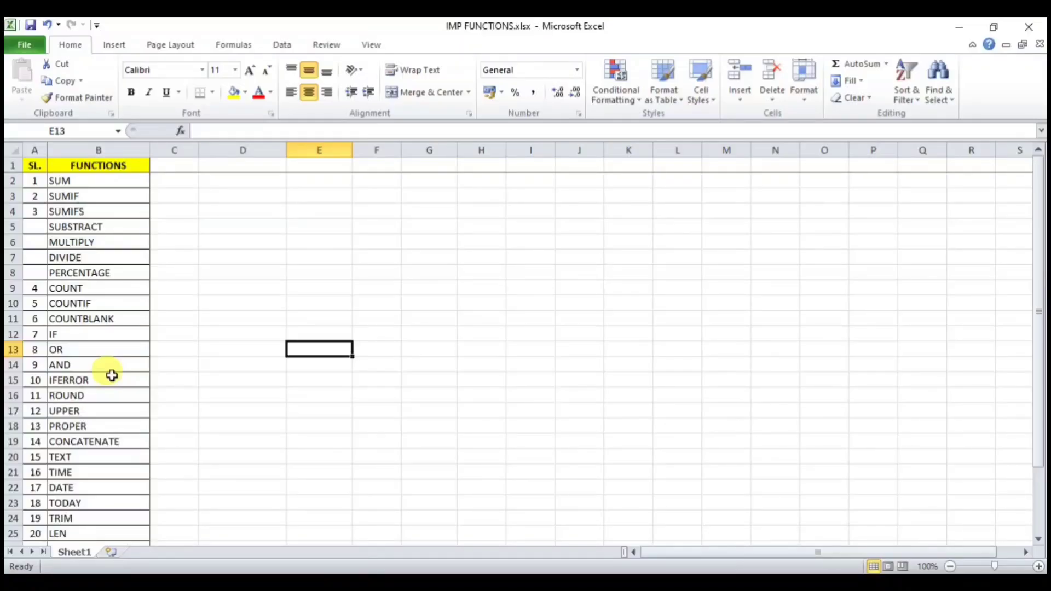
Step: Review the SUM, SUMIF and SUMIFS entries in cells B2–B4 of the IMP FUNCTIONS list
scroll(112, 376, down, 3)
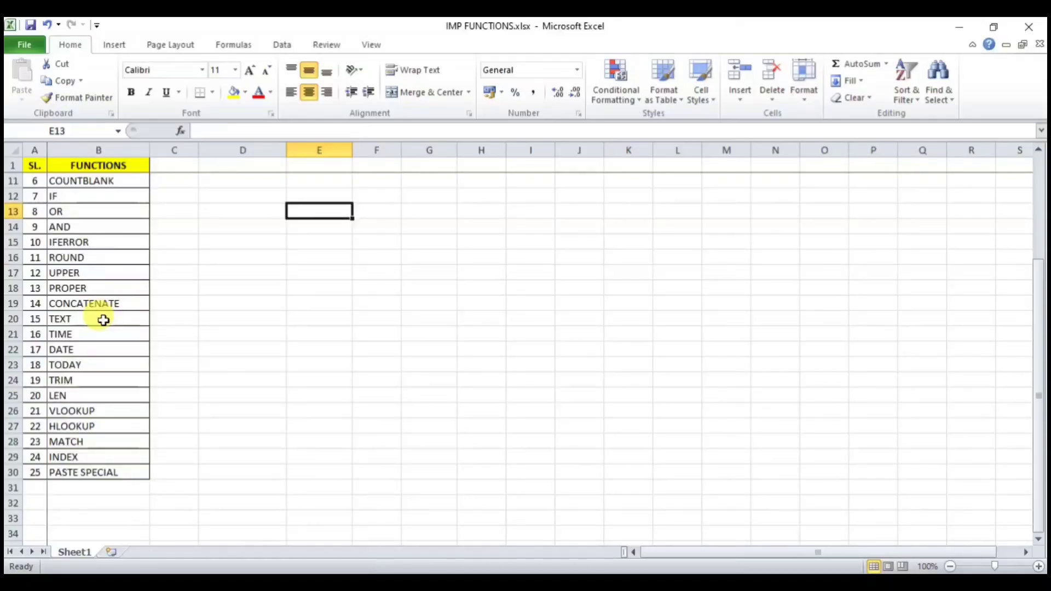
scroll(104, 320, up, 3)
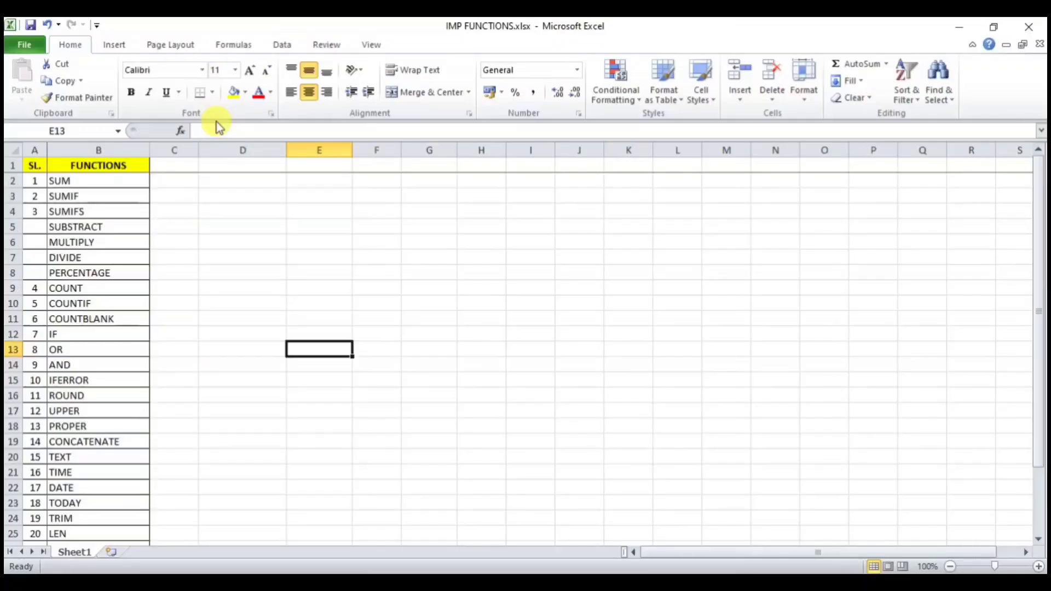
click(118, 183)
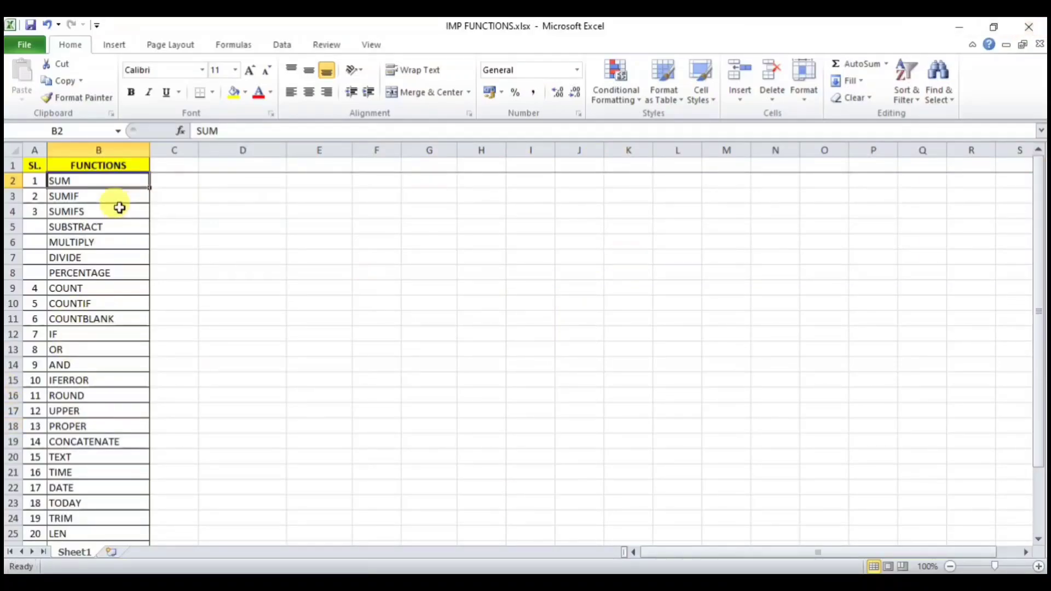
click(91, 196)
click(92, 212)
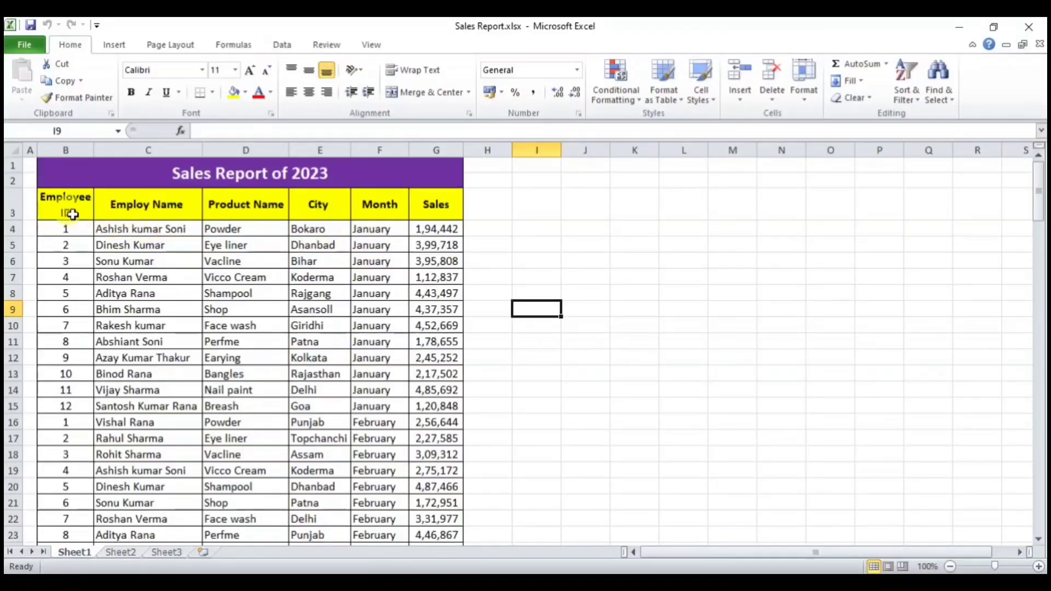
drag(68, 203, 61, 407)
click(67, 277)
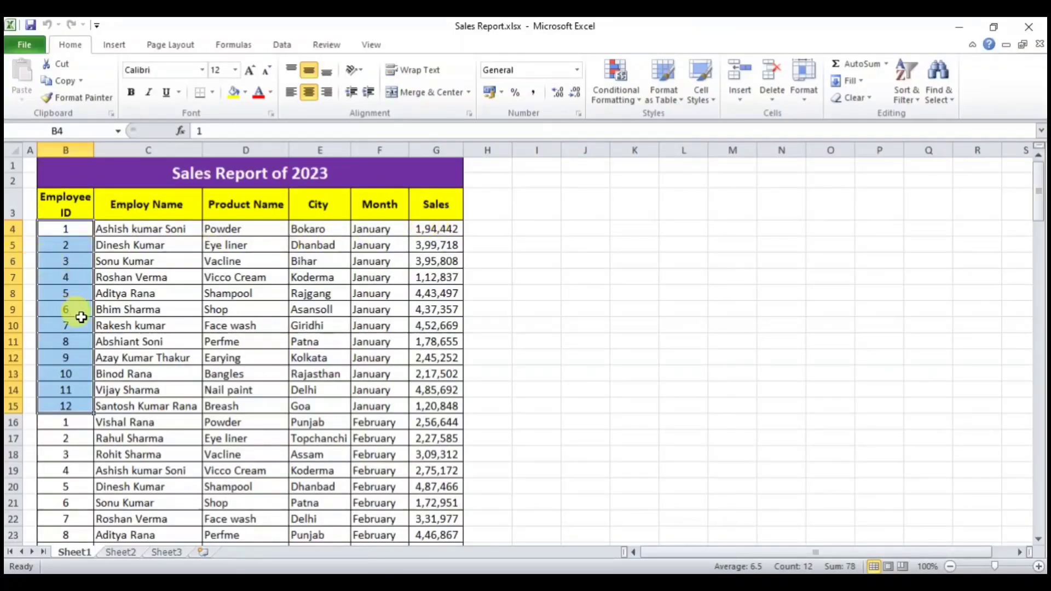
scroll(77, 312, down, 1)
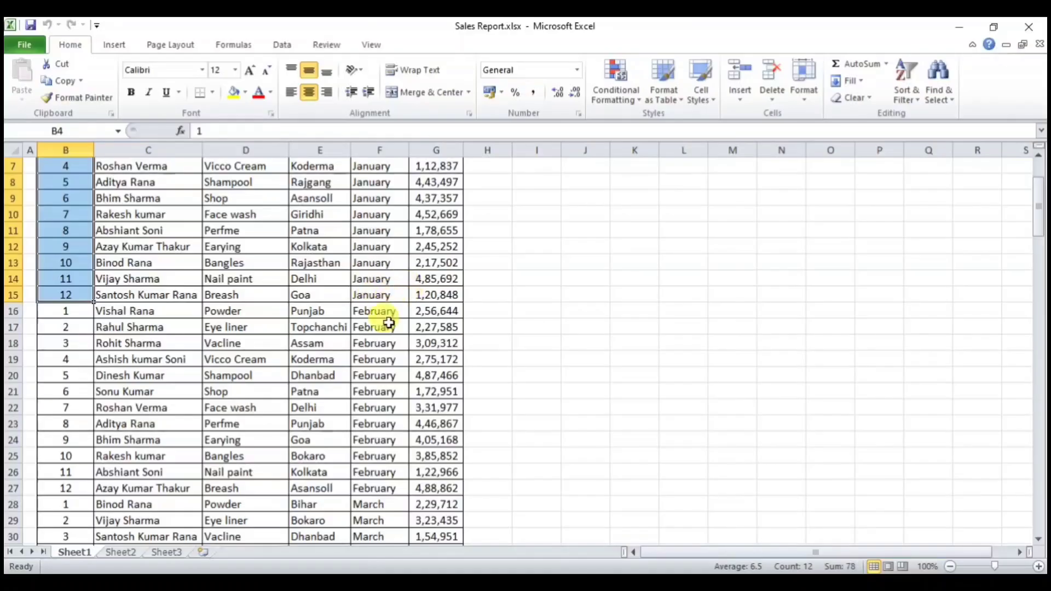
scroll(376, 411, down, 1)
scroll(376, 411, down, 3)
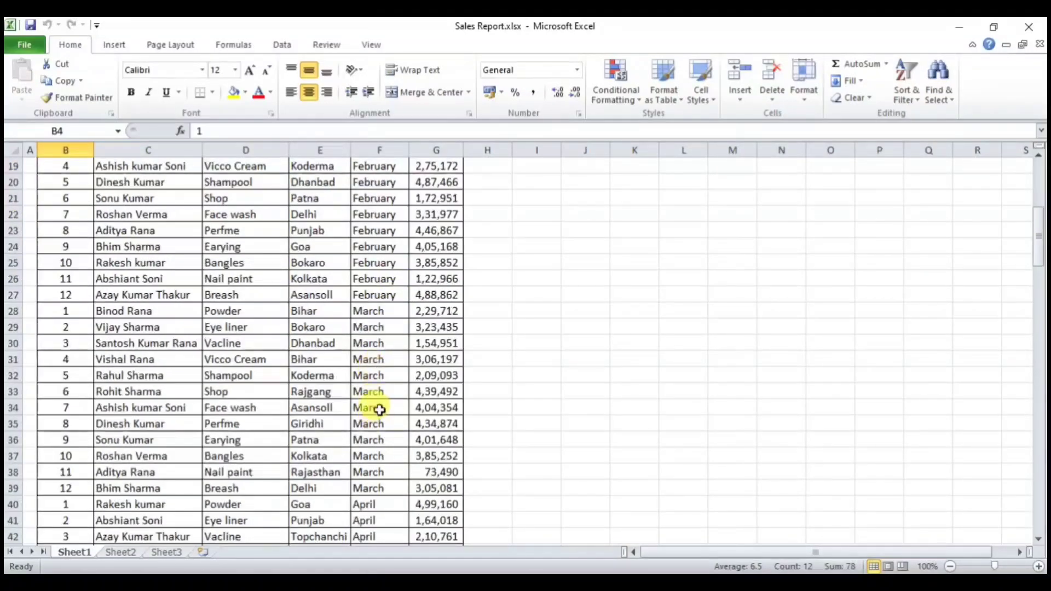
scroll(377, 411, down, 2)
scroll(369, 433, down, 1)
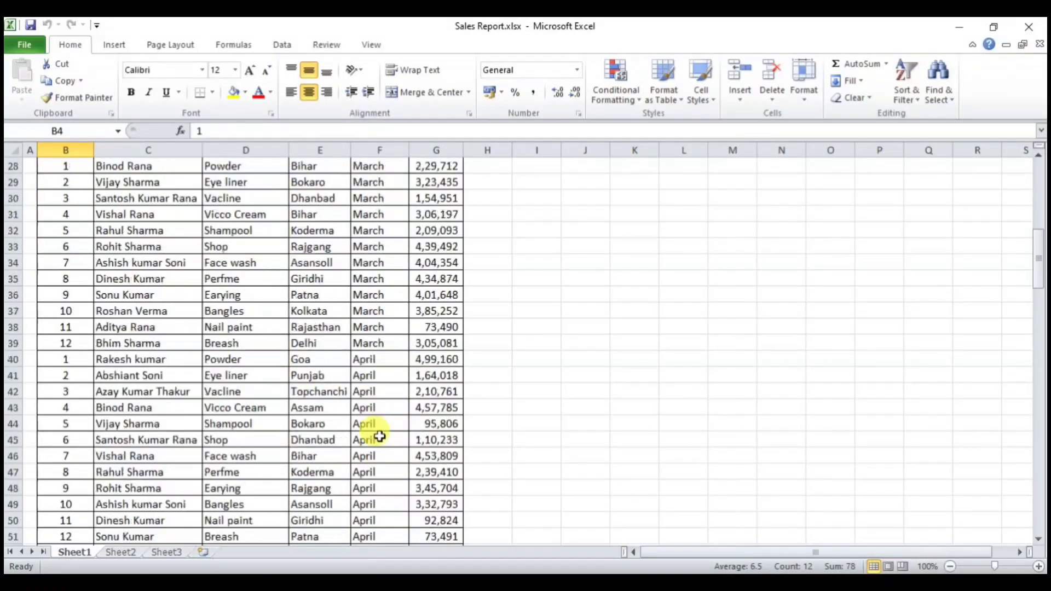
scroll(234, 383, down, 1)
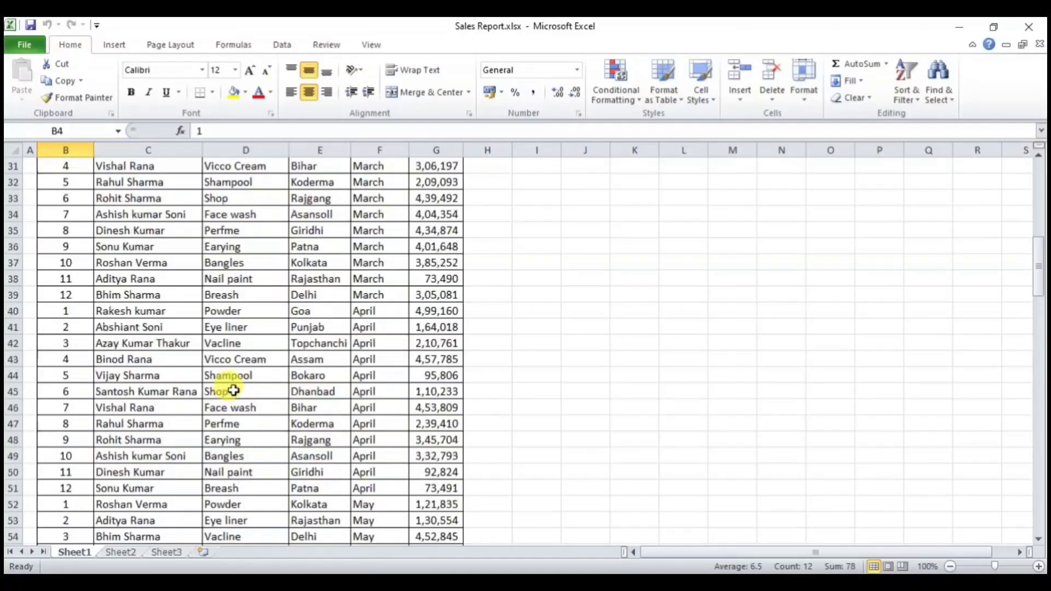
scroll(233, 389, up, 9)
scroll(234, 390, up, 1)
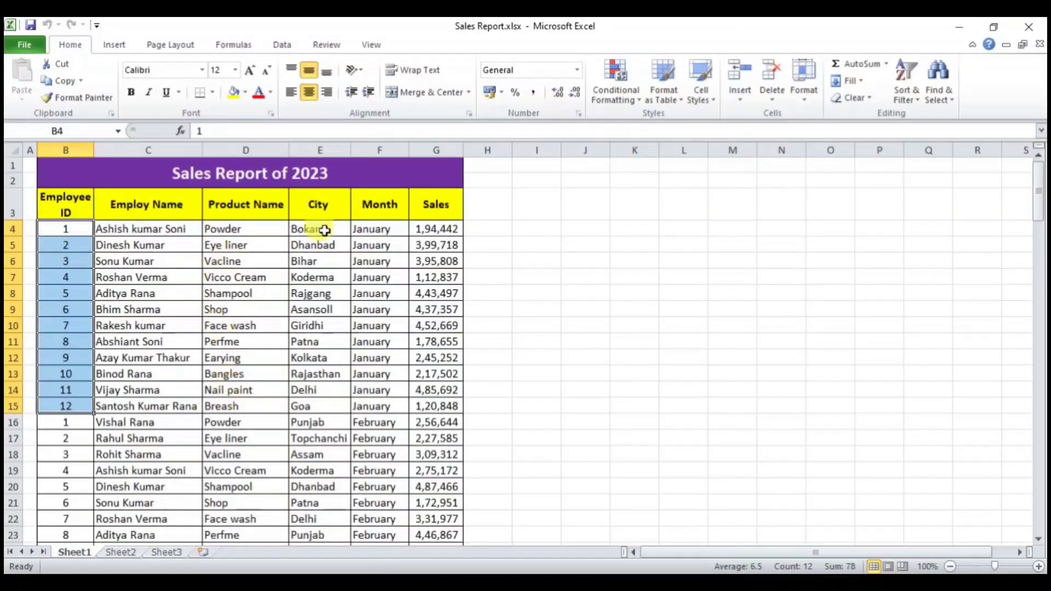
click(247, 293)
click(243, 229)
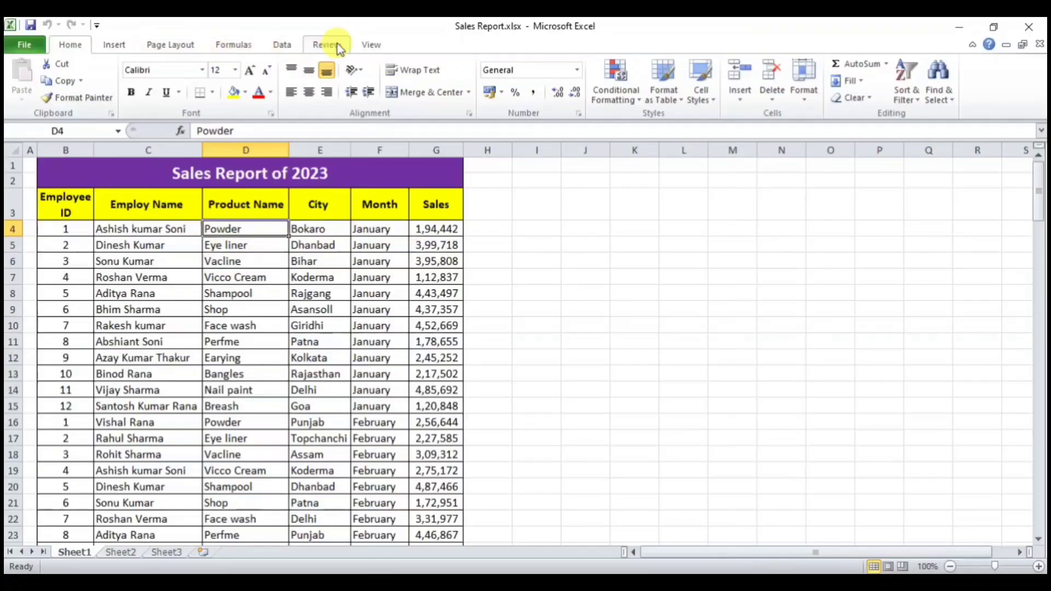
Step: Freeze panes at D4 and scroll the sales rows to confirm the headers stay fixed
click(369, 45)
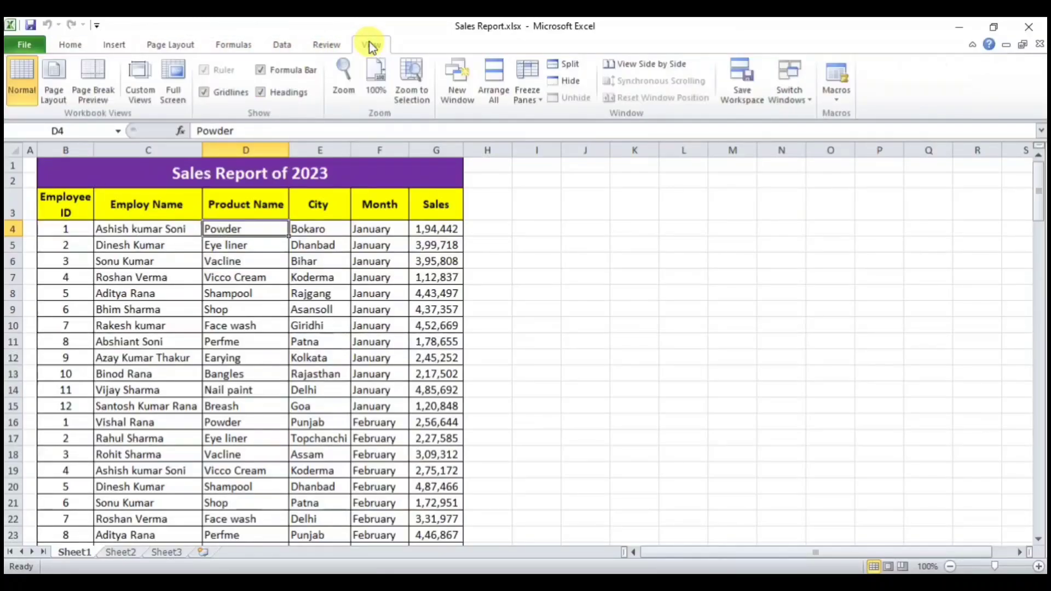
click(528, 99)
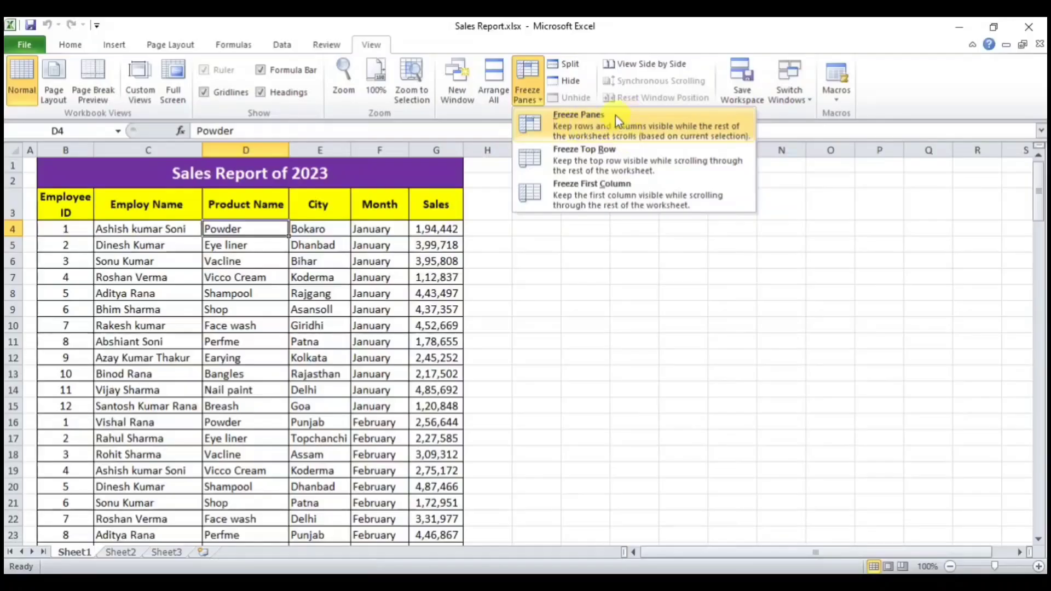
click(577, 125)
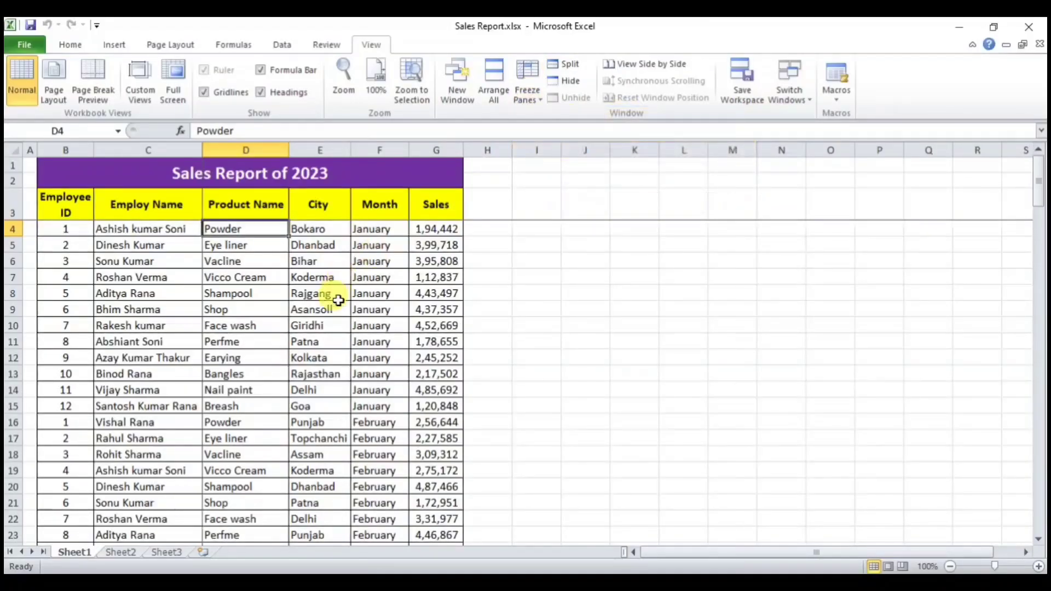
scroll(340, 299, down, 4)
scroll(331, 285, down, 2)
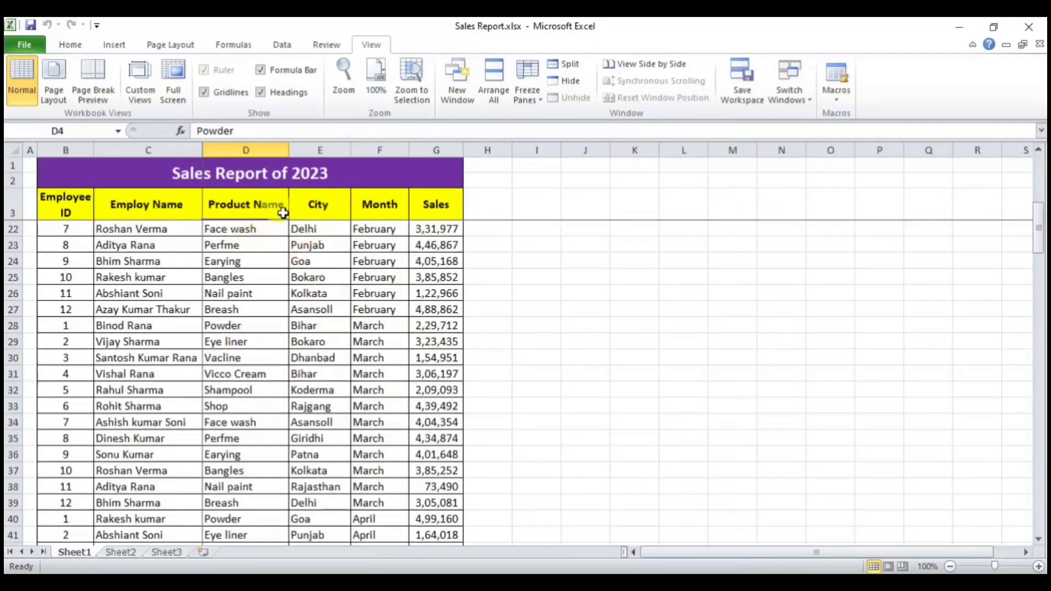
scroll(285, 369, down, 2)
scroll(286, 371, down, 5)
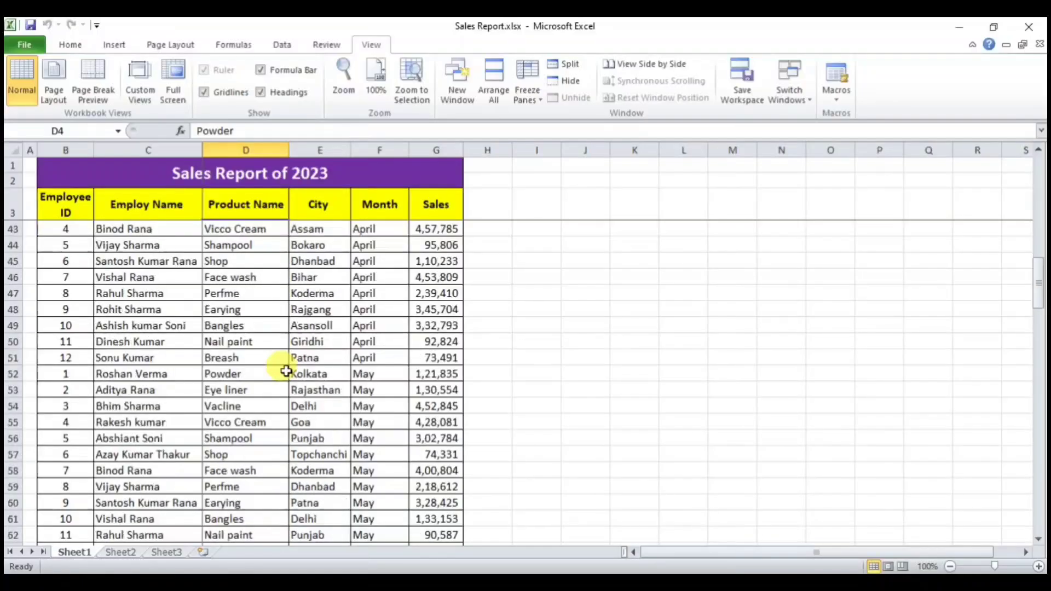
scroll(284, 371, down, 1)
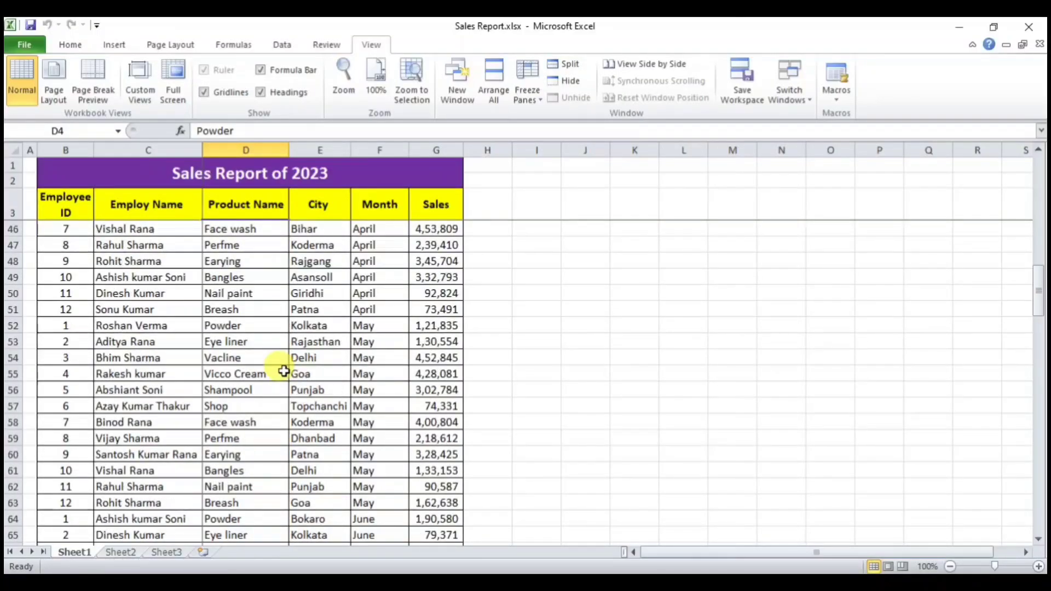
scroll(284, 372, down, 2)
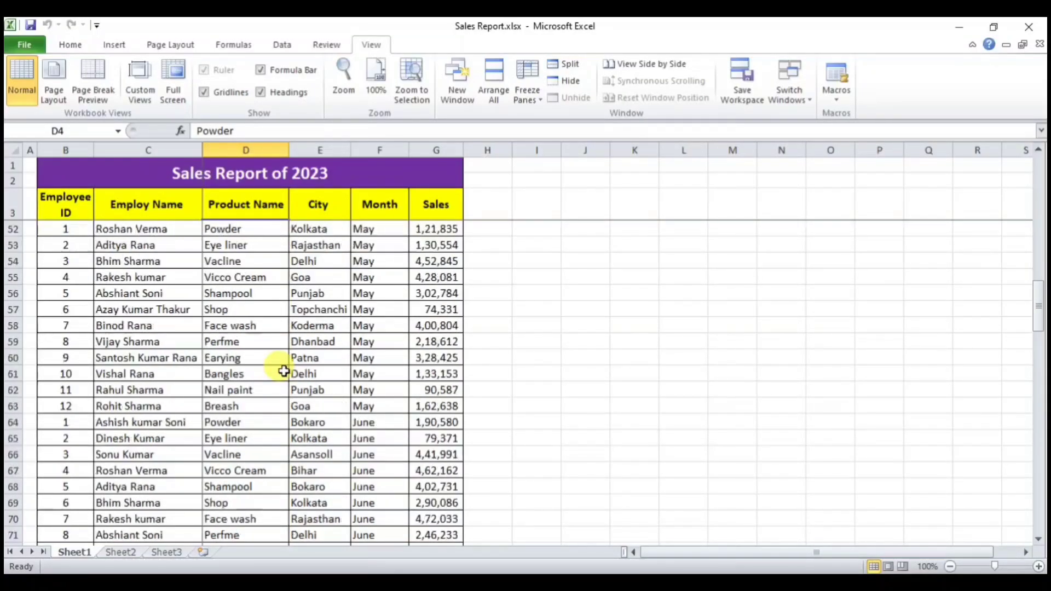
scroll(284, 365, down, 2)
scroll(284, 365, down, 5)
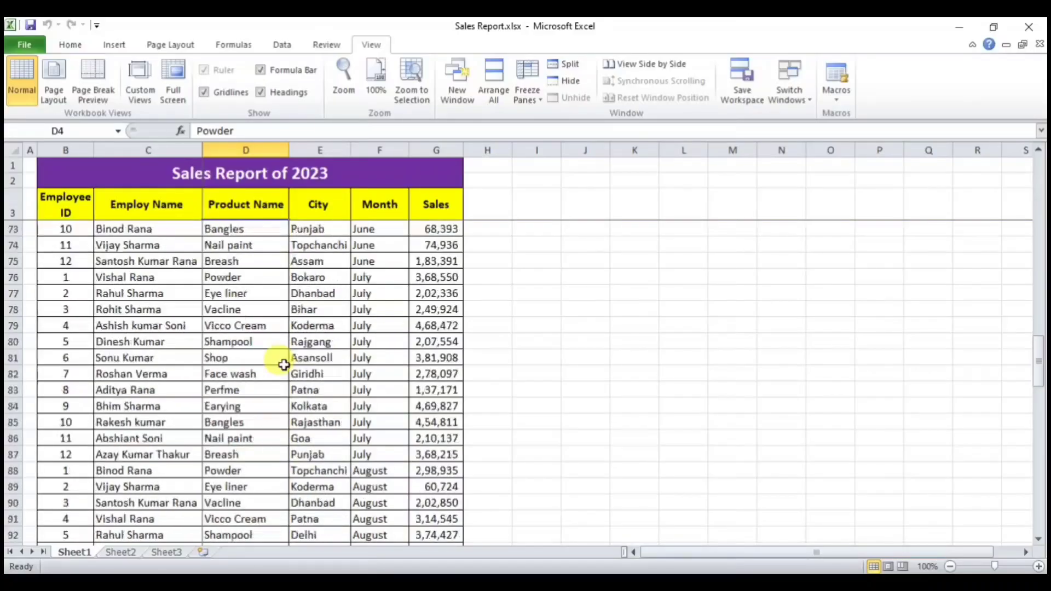
scroll(283, 365, down, 2)
scroll(283, 365, up, 4)
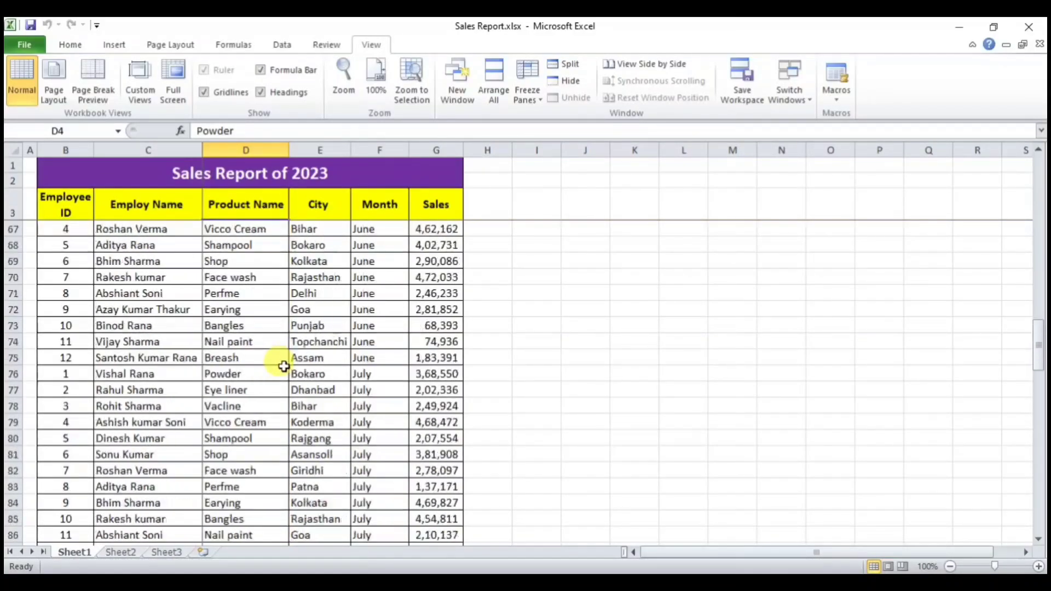
scroll(282, 367, down, 1)
scroll(282, 367, up, 17)
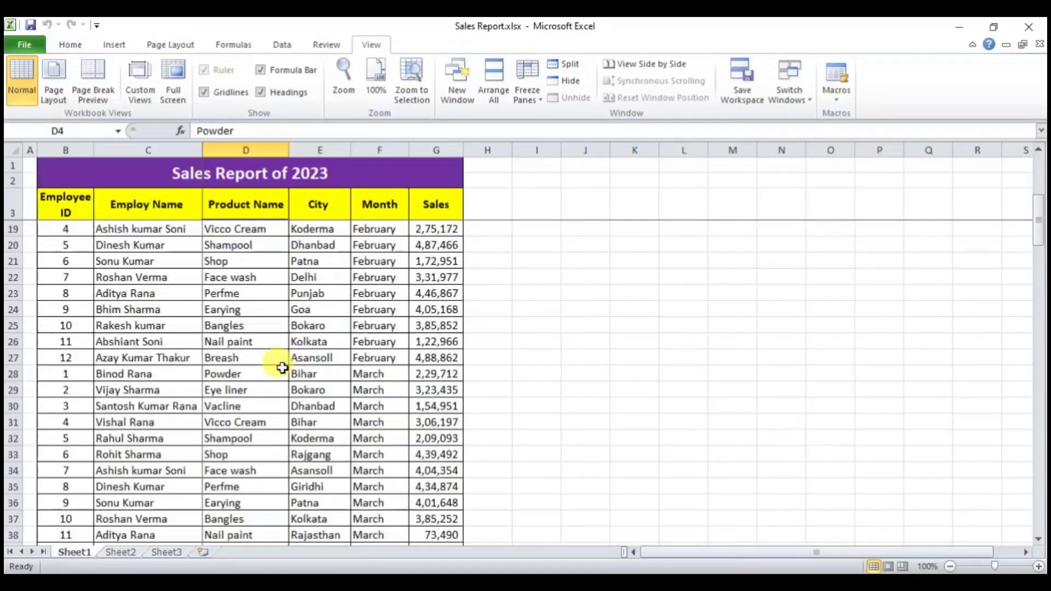
scroll(282, 369, up, 5)
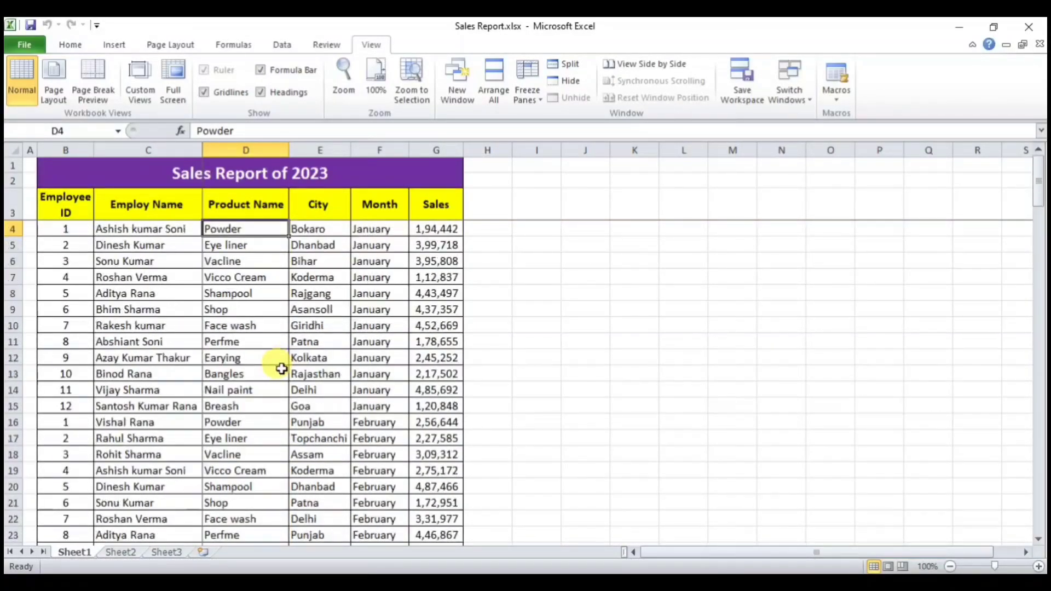
Step: Enter 'Calulate the total sales of the year 2023 ?' in I5 and autofit column I
click(535, 245)
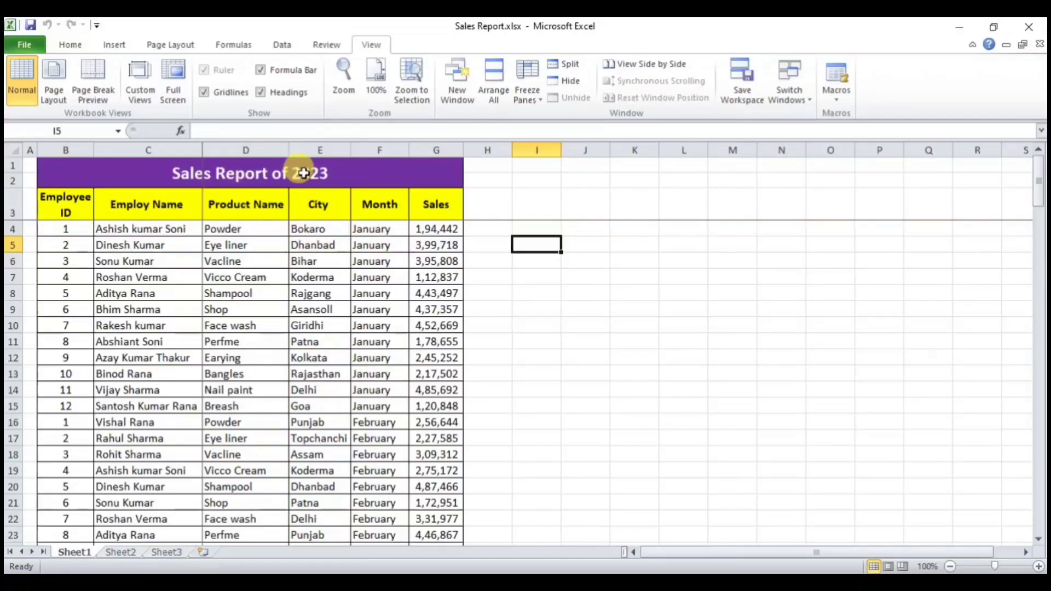
text(Calulate the total sales of the year 2023)
key(Return)
click(539, 245)
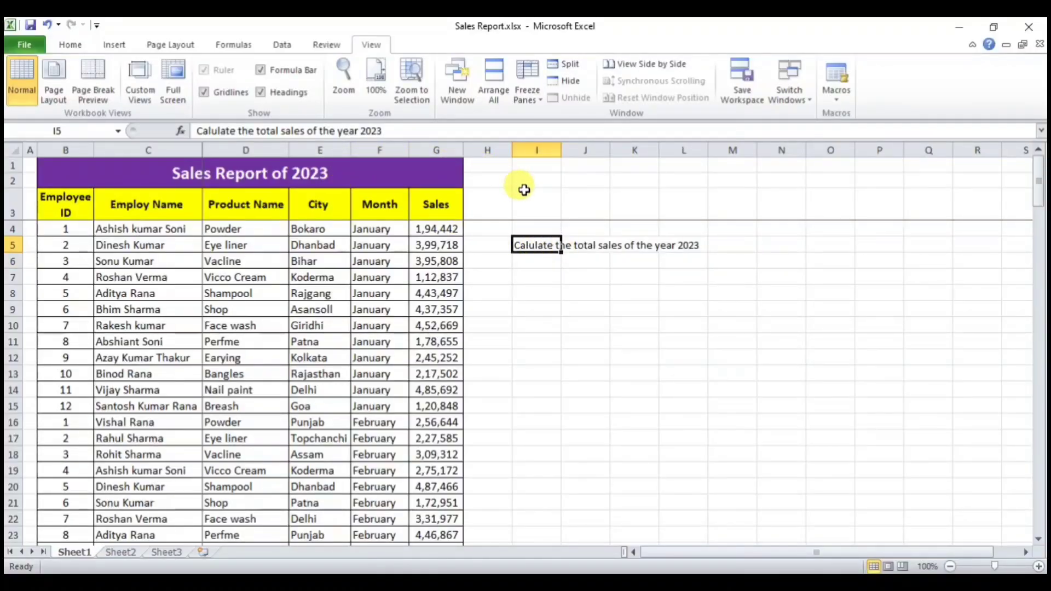
click(433, 132)
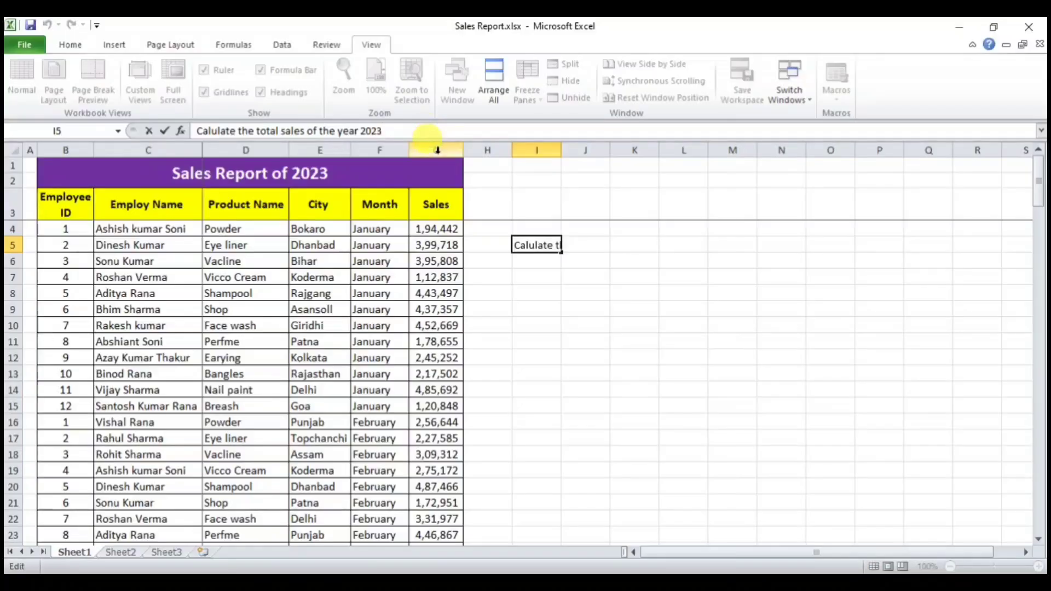
key(Return)
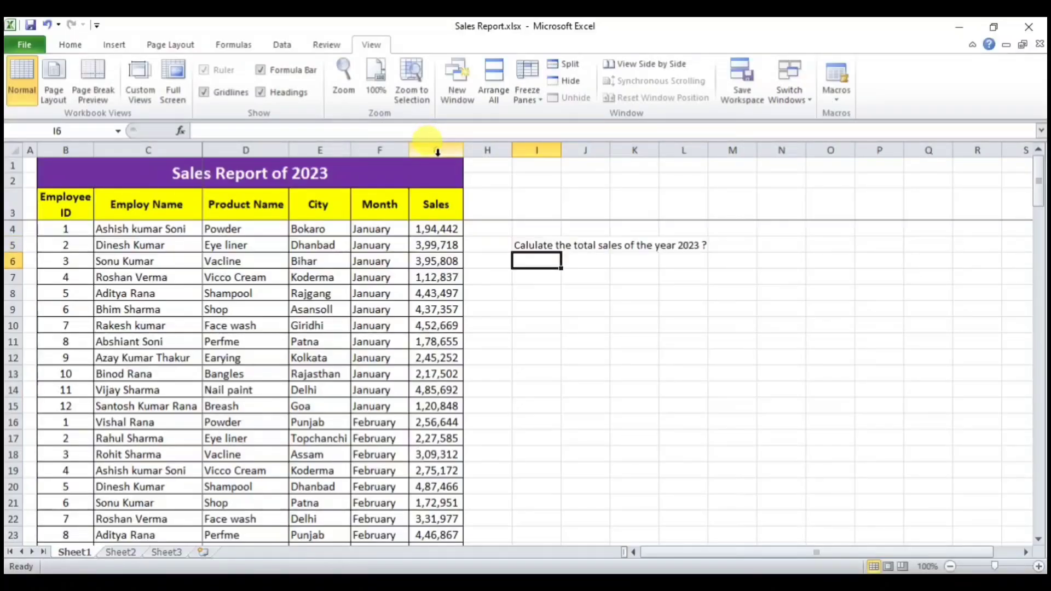
double_click(561, 150)
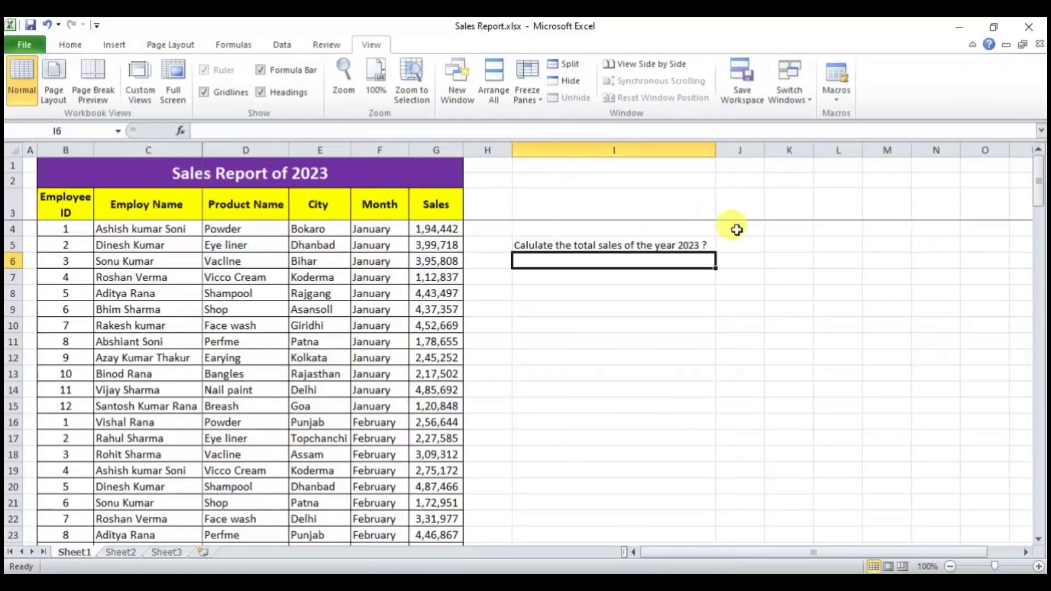
click(738, 244)
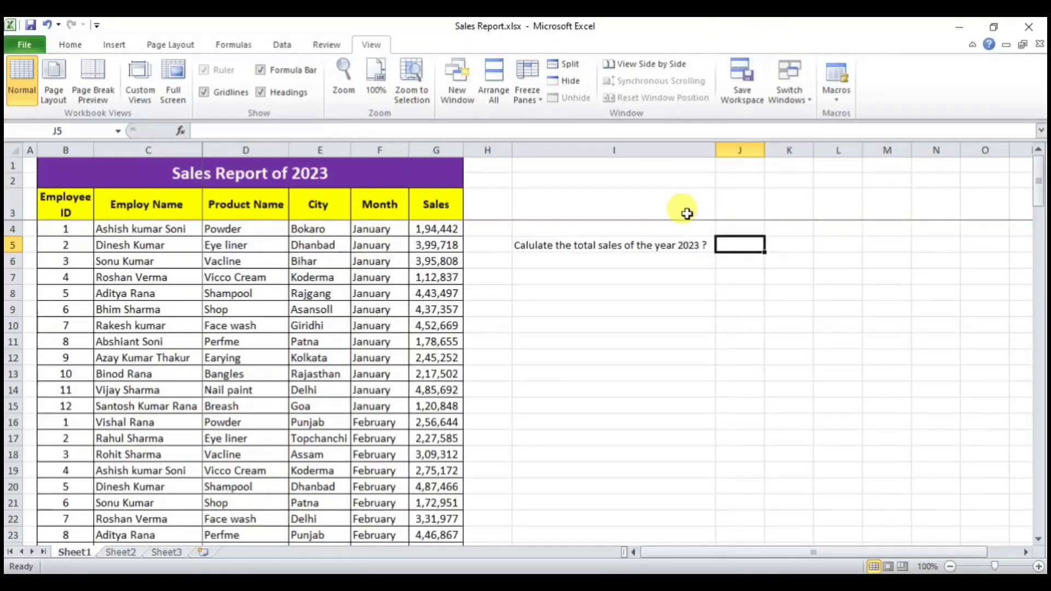
Step: Enter =194442+99718 in J5 to total the first two January sales as 294160
drag(436, 228, 430, 485)
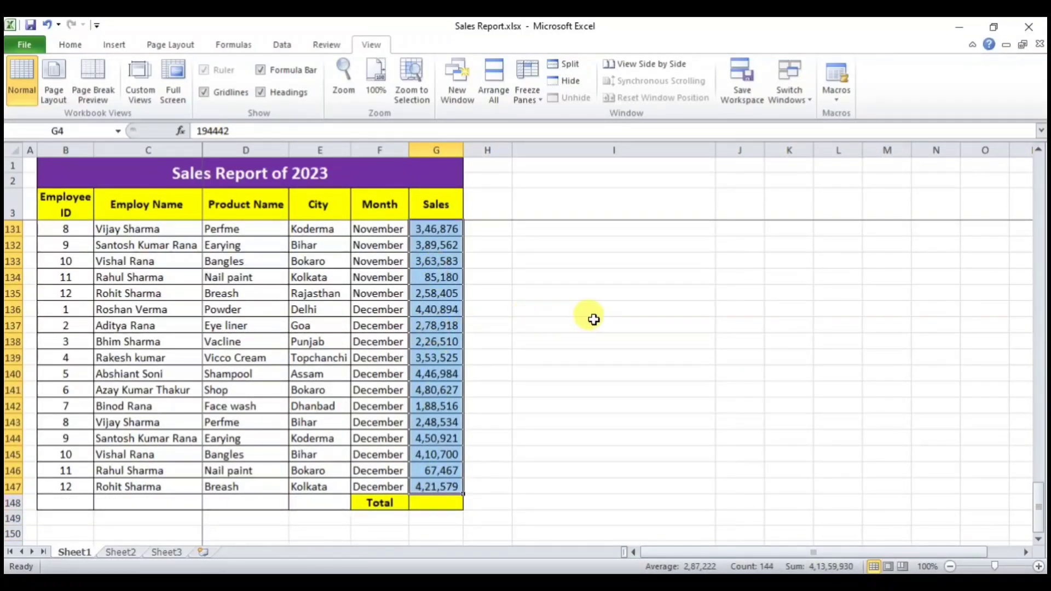
click(546, 323)
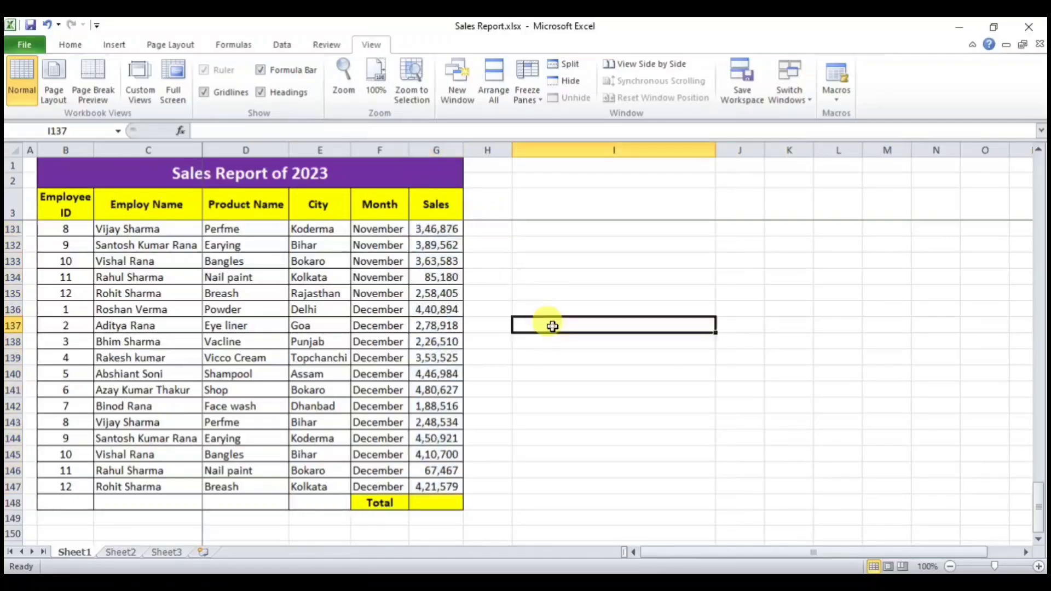
scroll(551, 327, up, 5)
scroll(552, 327, up, 20)
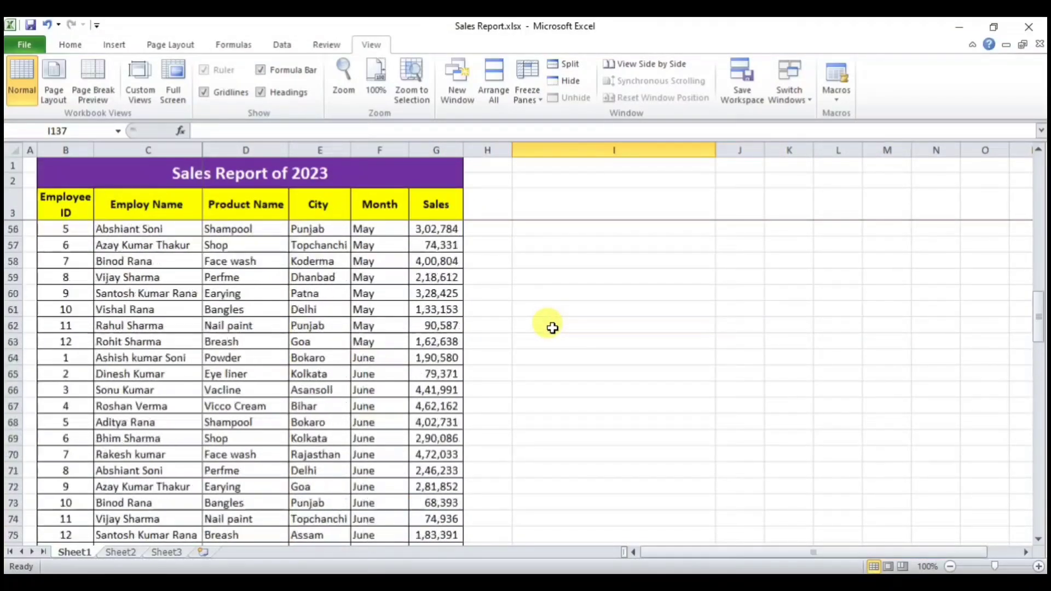
scroll(552, 327, up, 9)
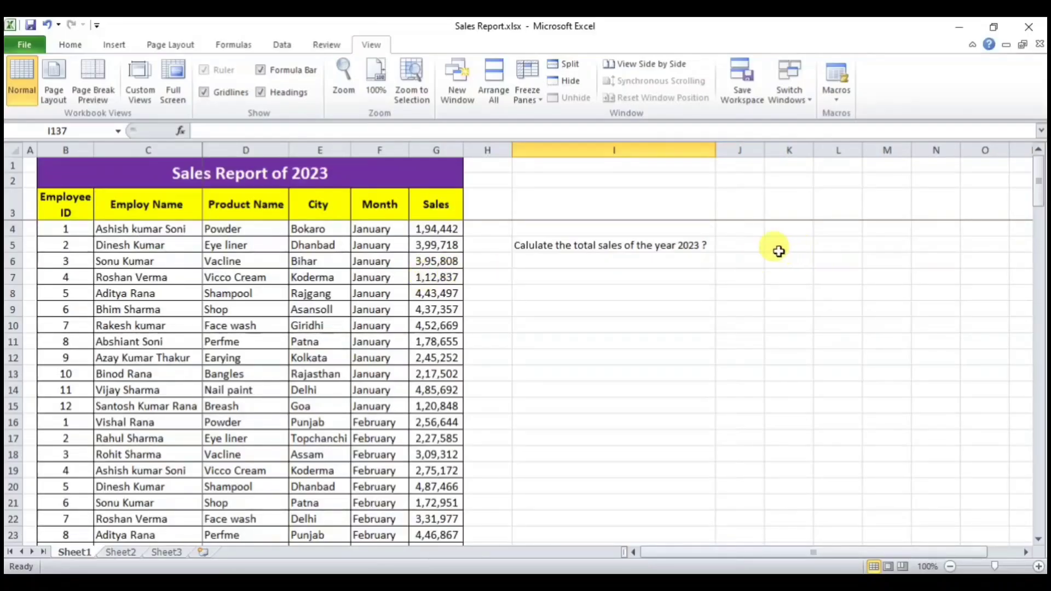
click(746, 245)
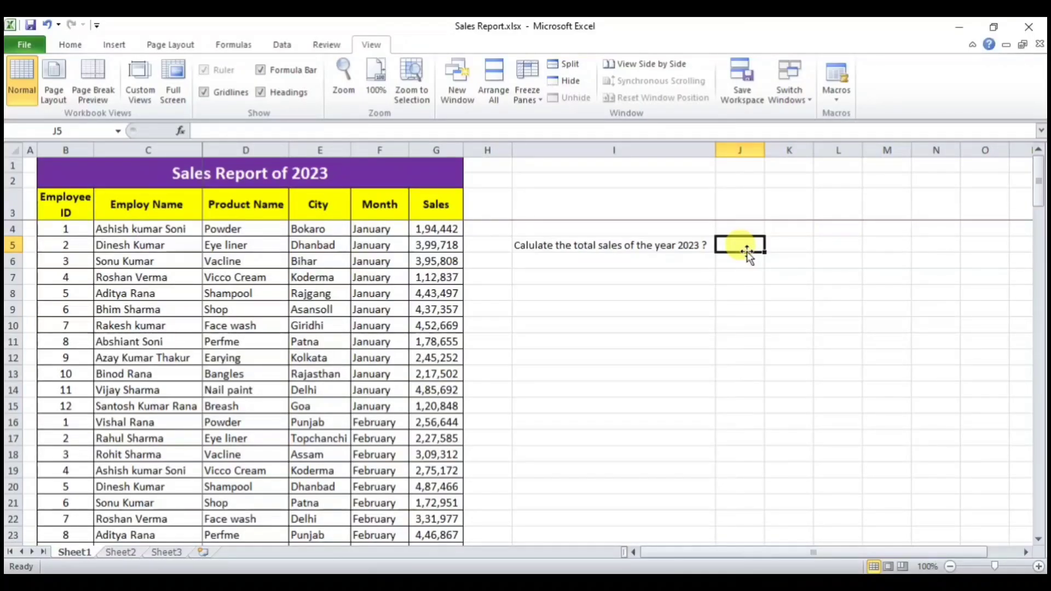
text(=)
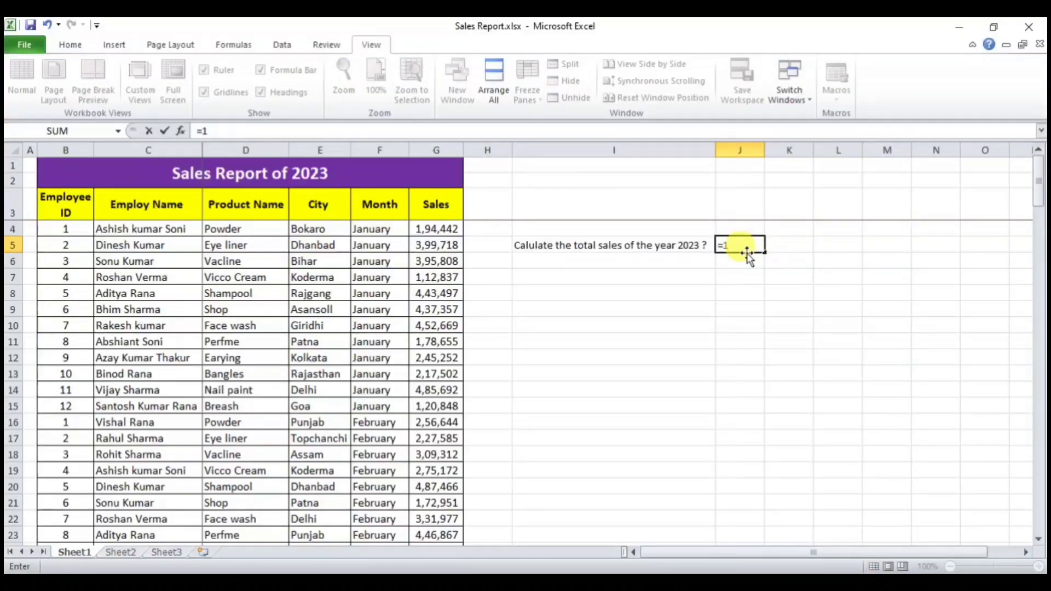
text(194442+99718)
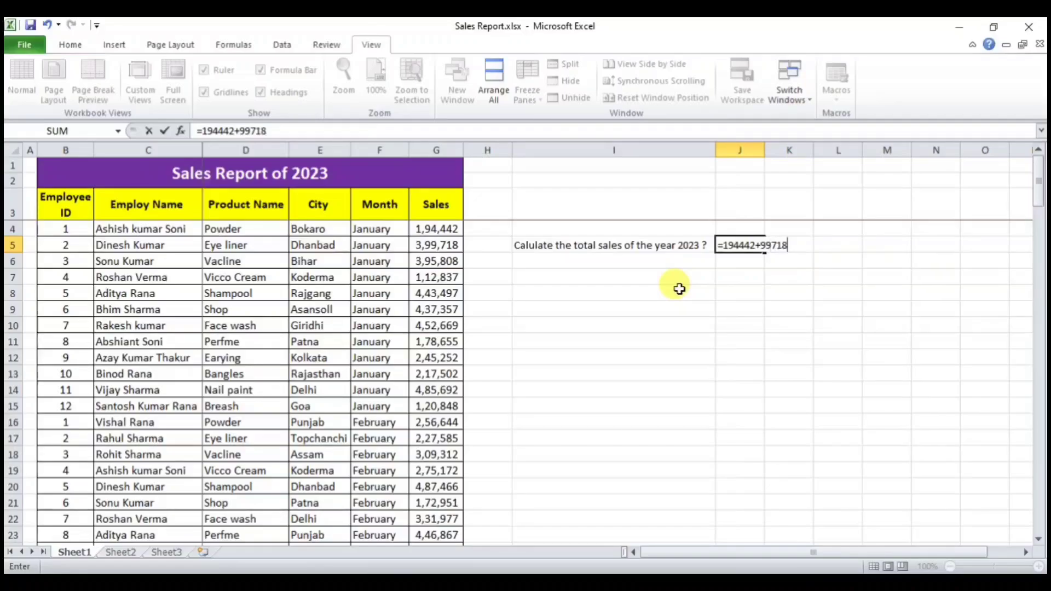
key(Return)
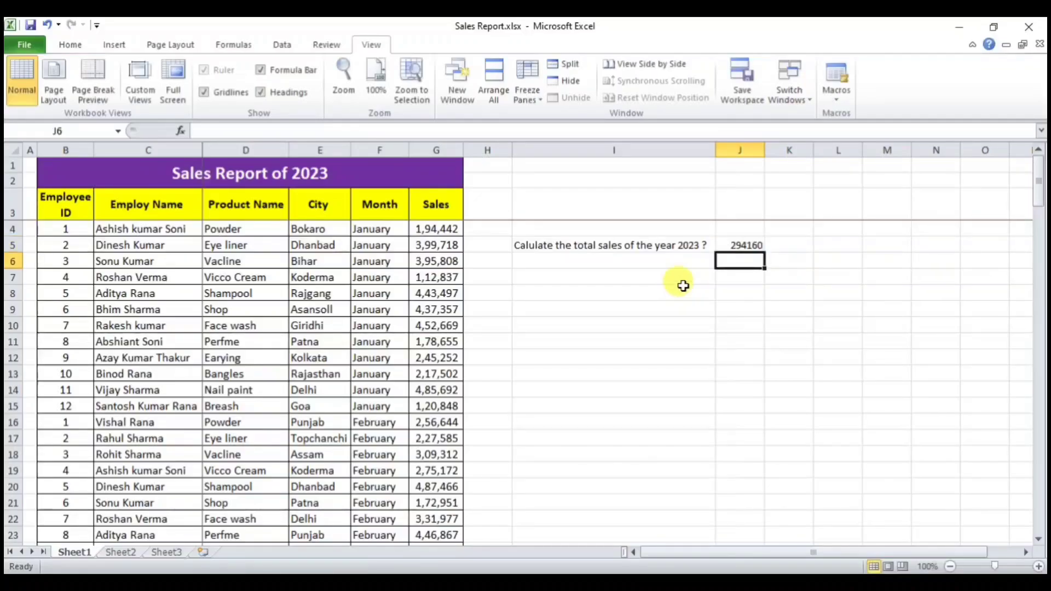
Step: Change G4 to 1,90,000 and confirm J5 still shows 294160
click(734, 245)
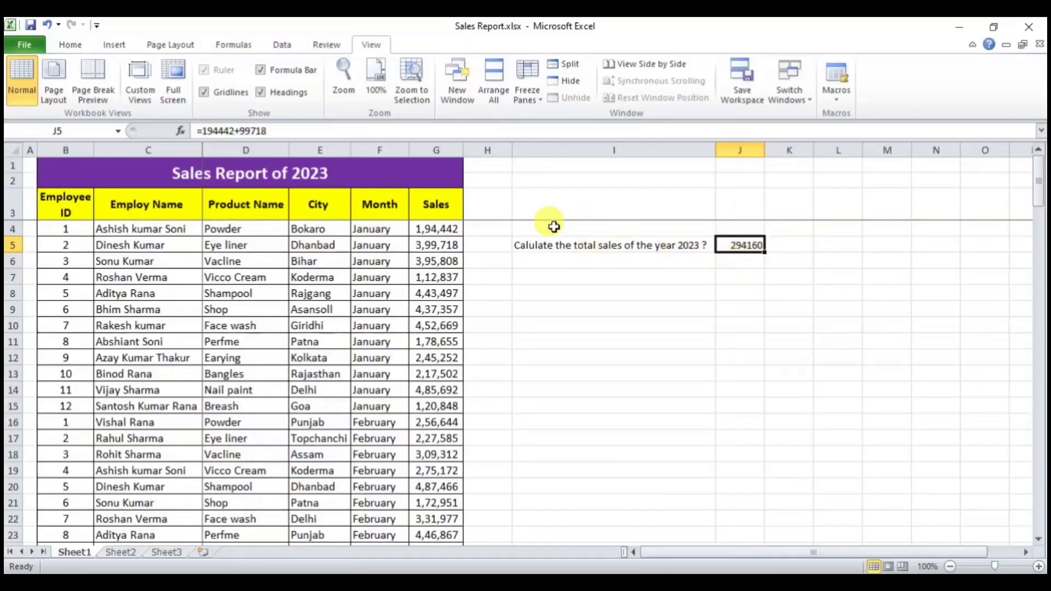
click(424, 232)
text(1)
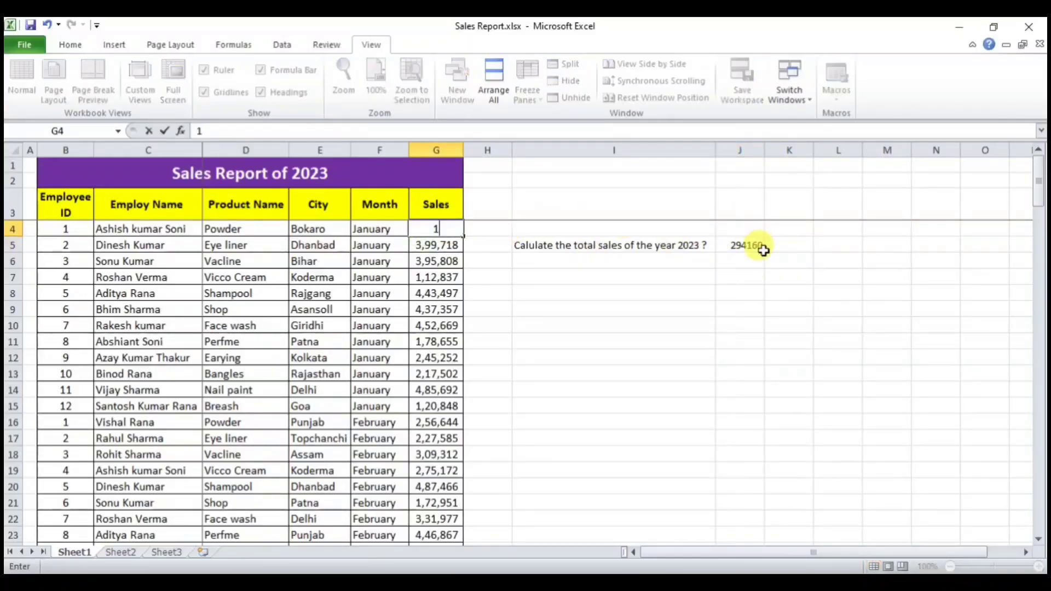
text(,90,0000)
key(Return)
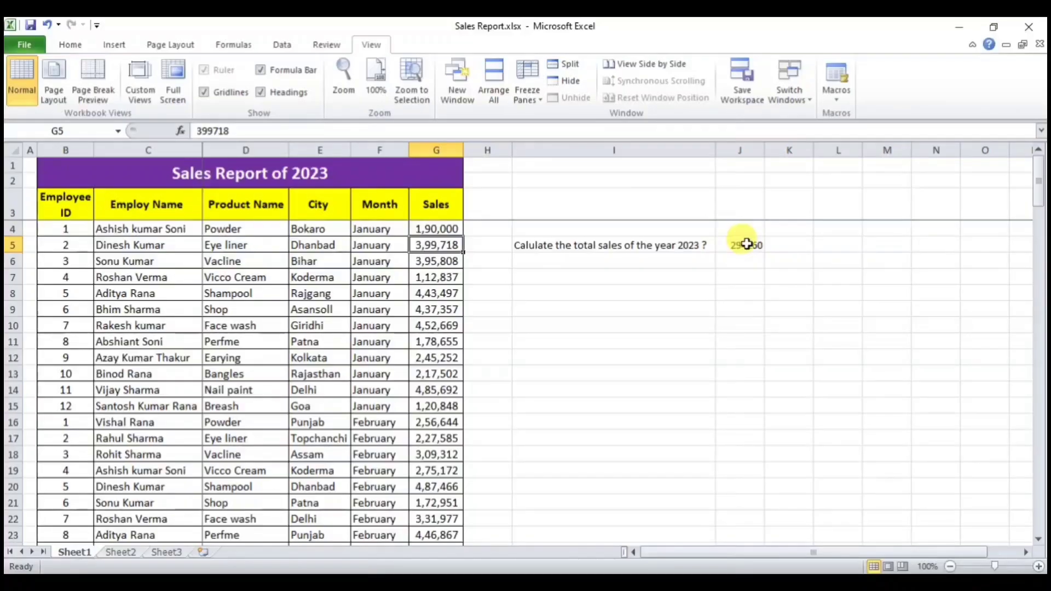
click(746, 244)
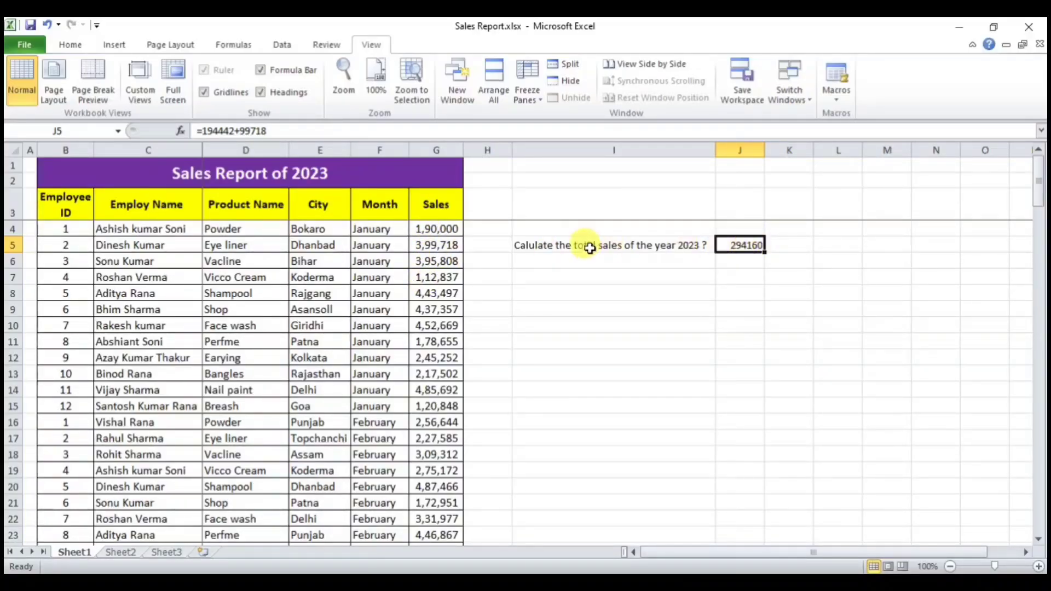
Step: Enlarge the I5:J5 text to size 12, clear J5 and widen column I
drag(589, 249, 754, 243)
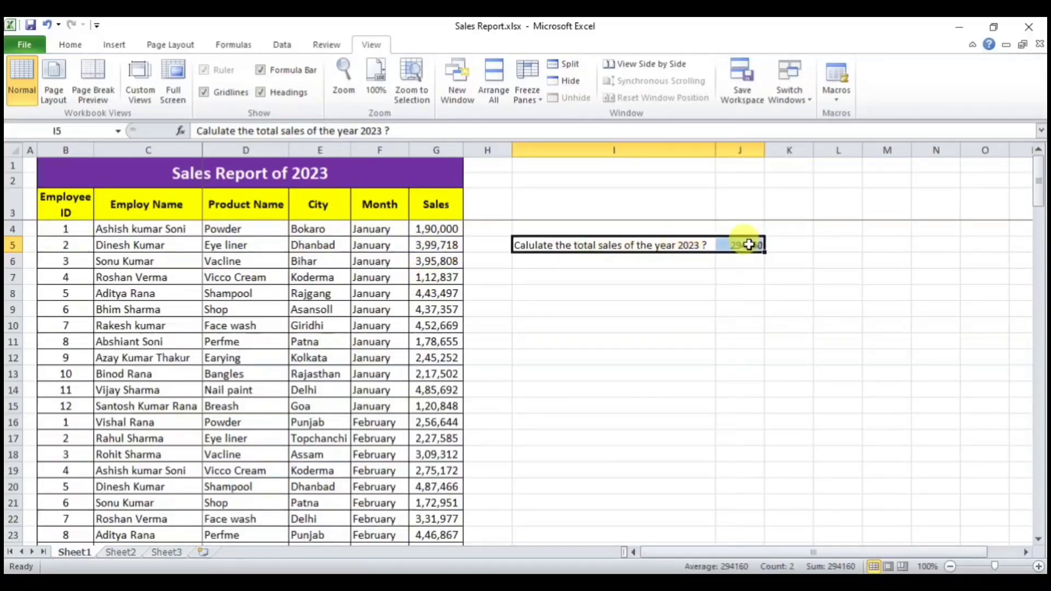
click(70, 44)
click(251, 67)
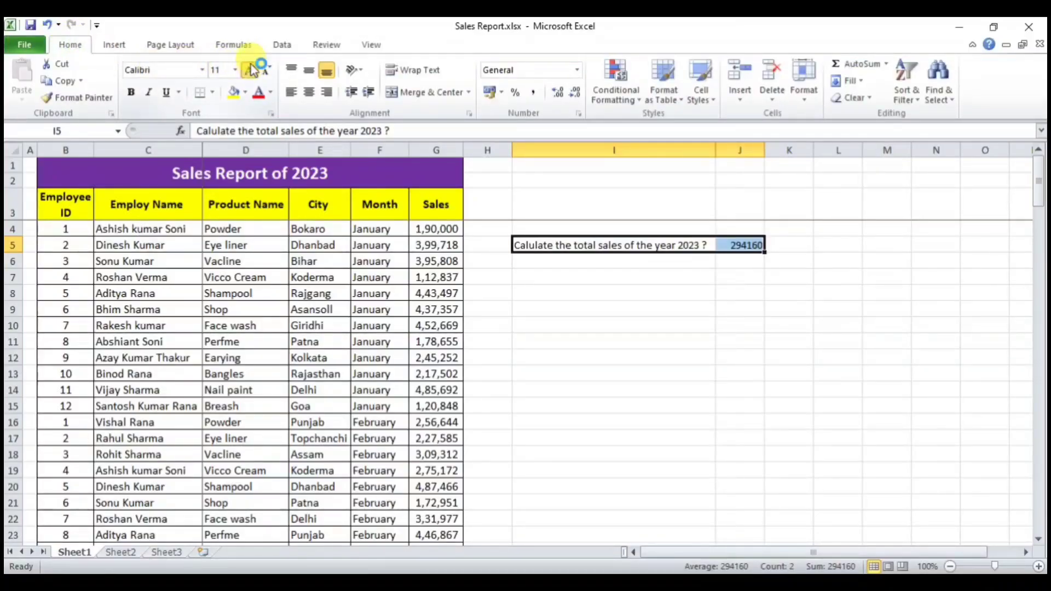
click(252, 70)
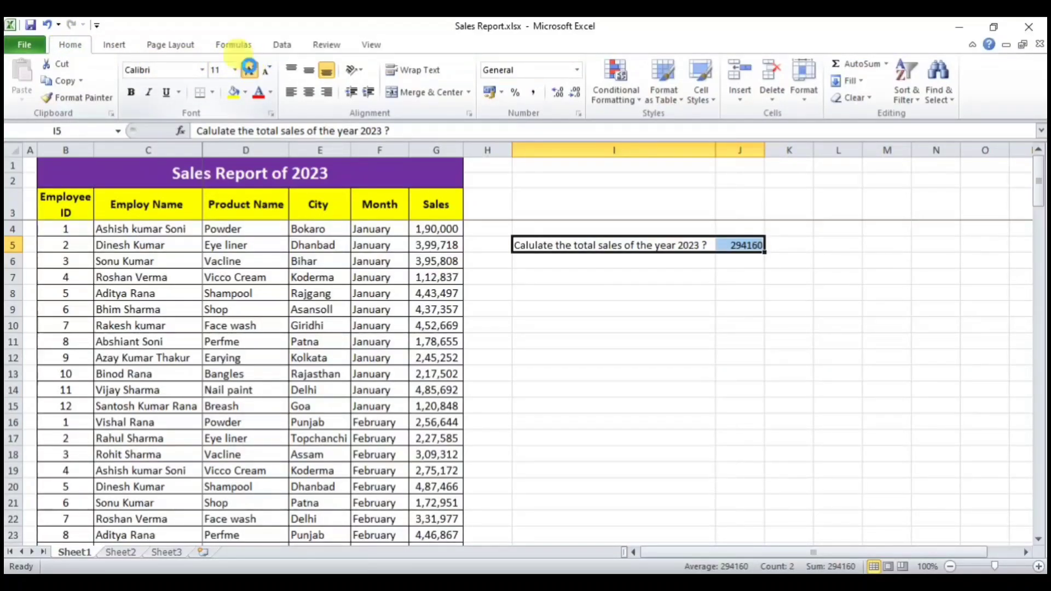
click(746, 244)
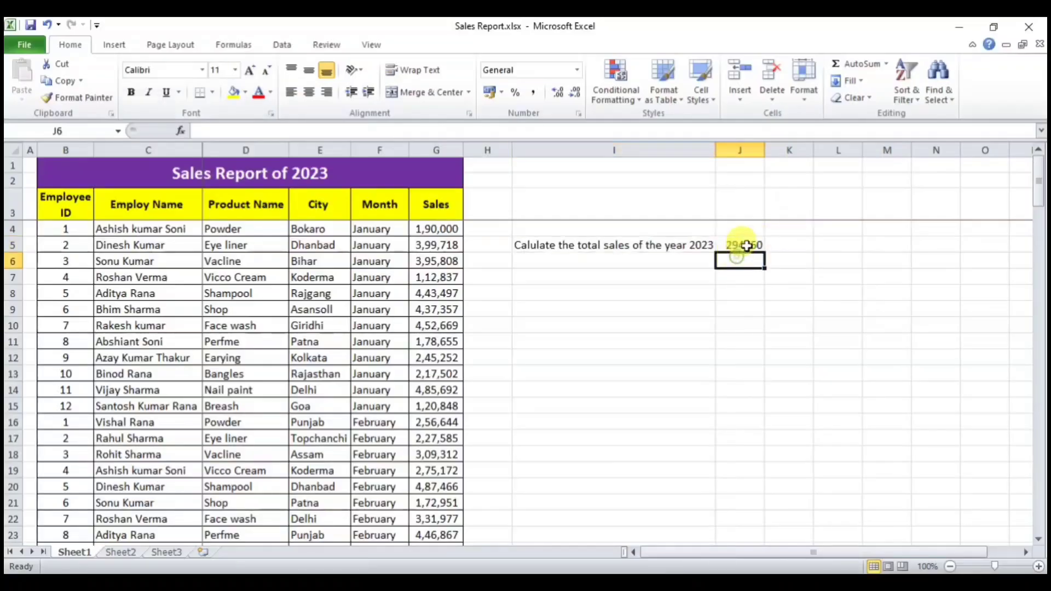
key(Delete)
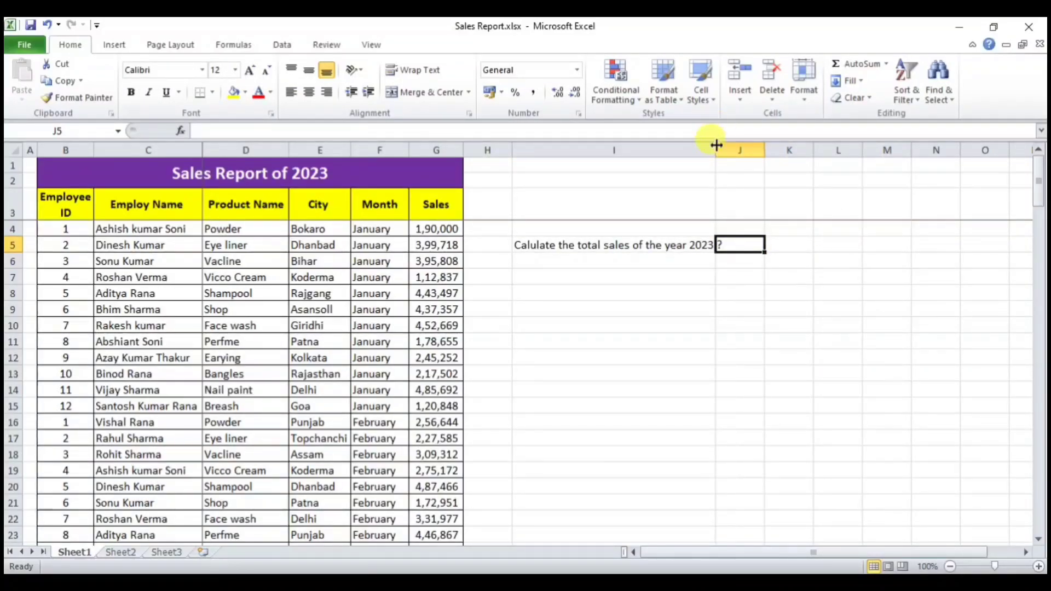
drag(716, 145, 731, 144)
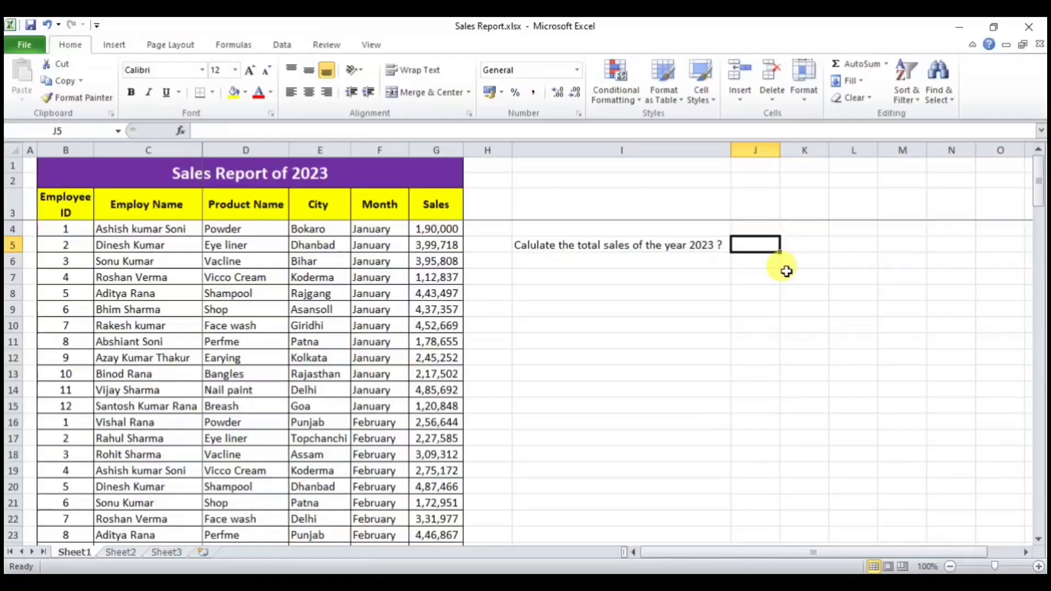
Step: Enter =G4+G5+G6+G7 in J5, showing 10,98,363
text(=)
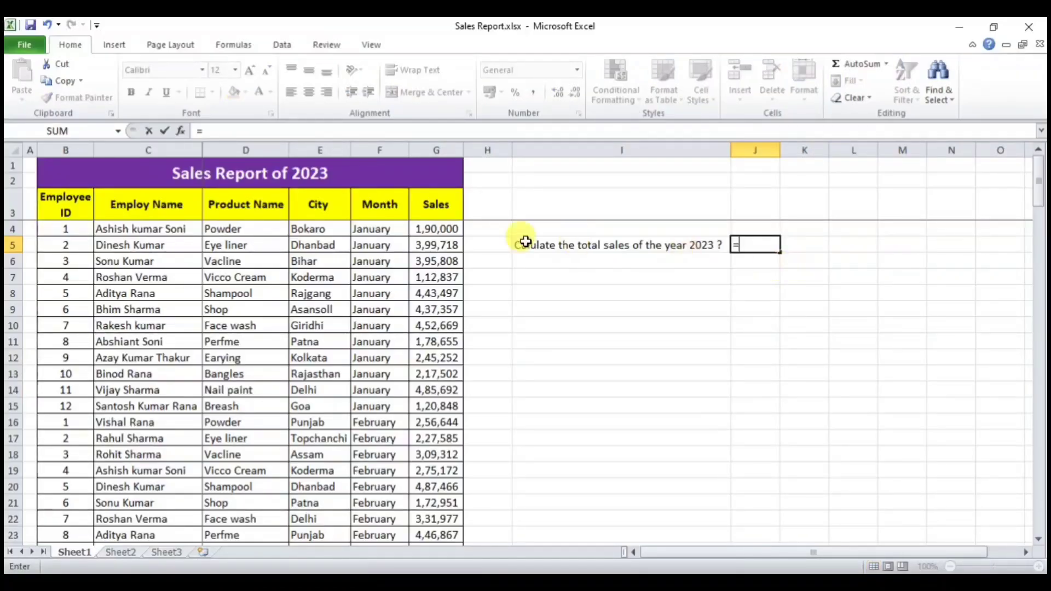
click(438, 228)
text(+)
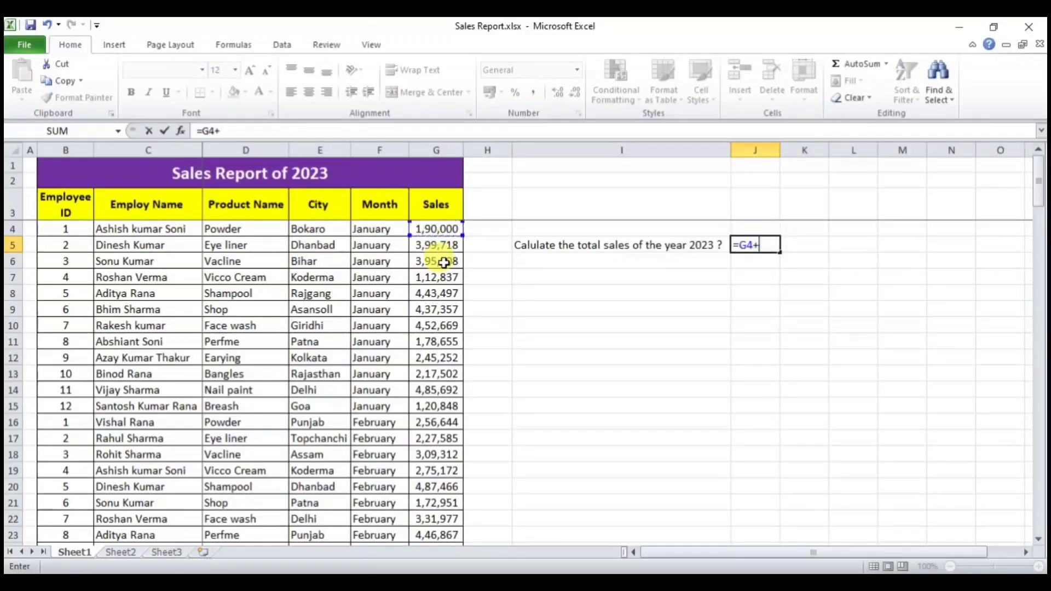
click(441, 246)
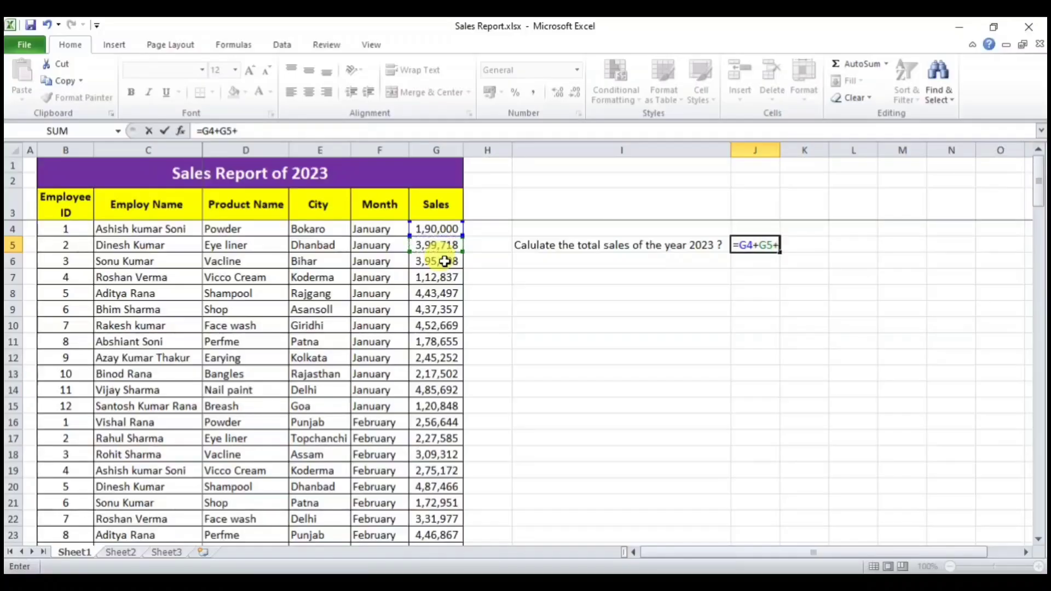
text(+)
click(441, 262)
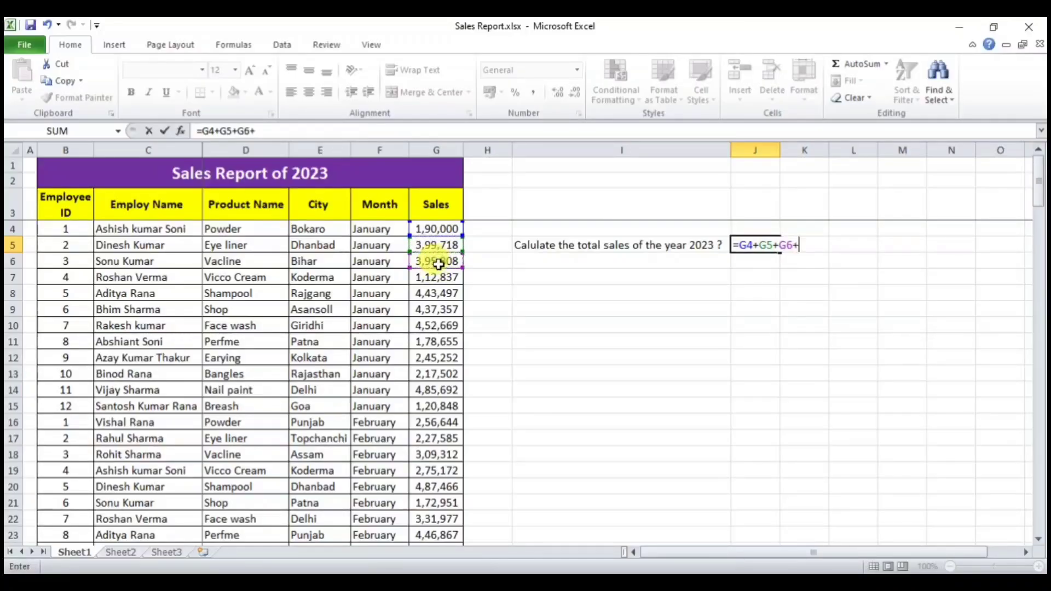
text(+)
click(441, 278)
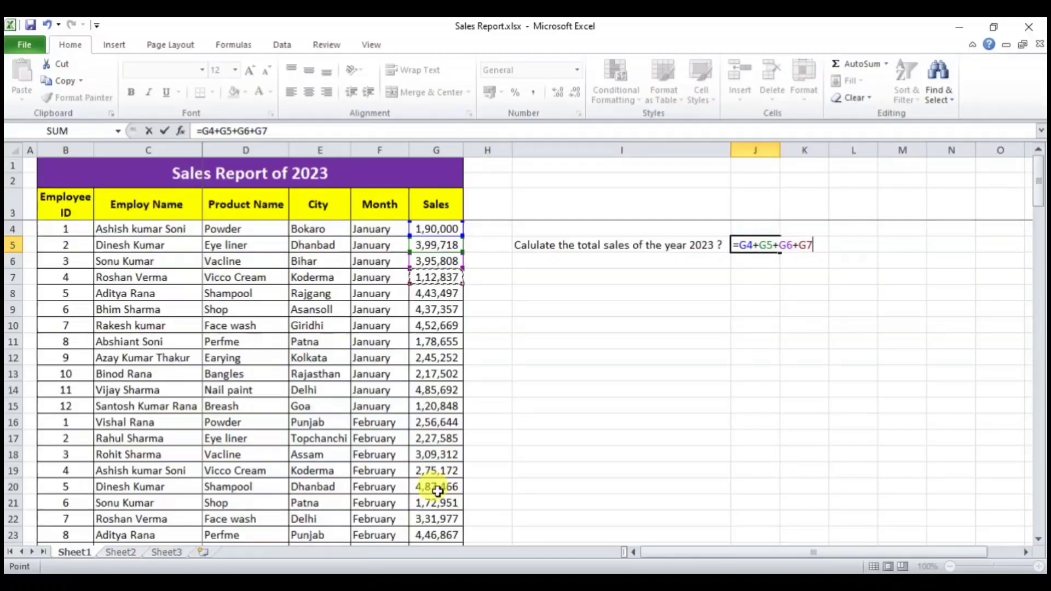
key(Return)
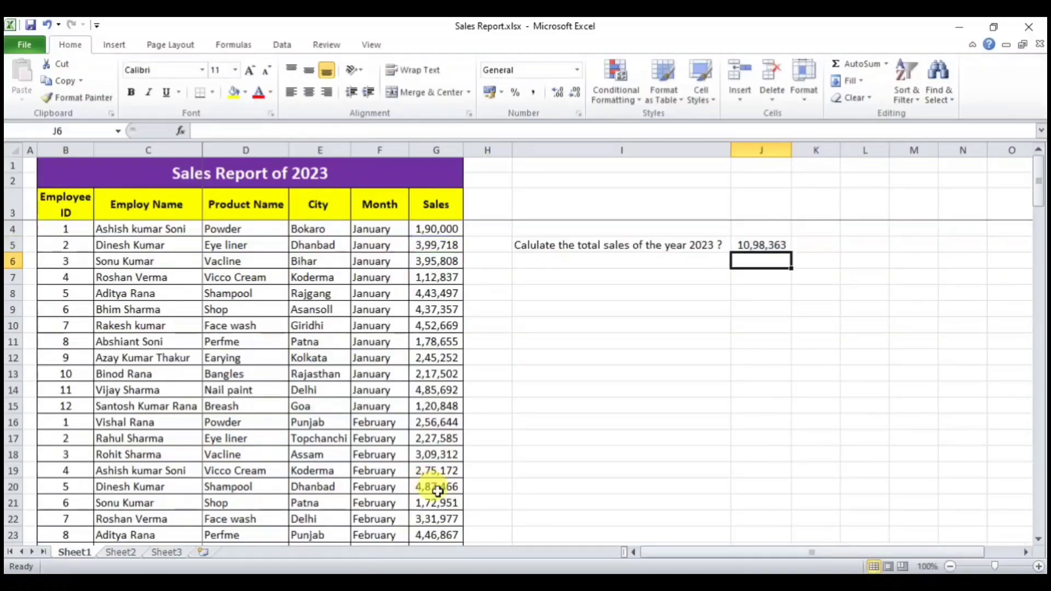
click(746, 243)
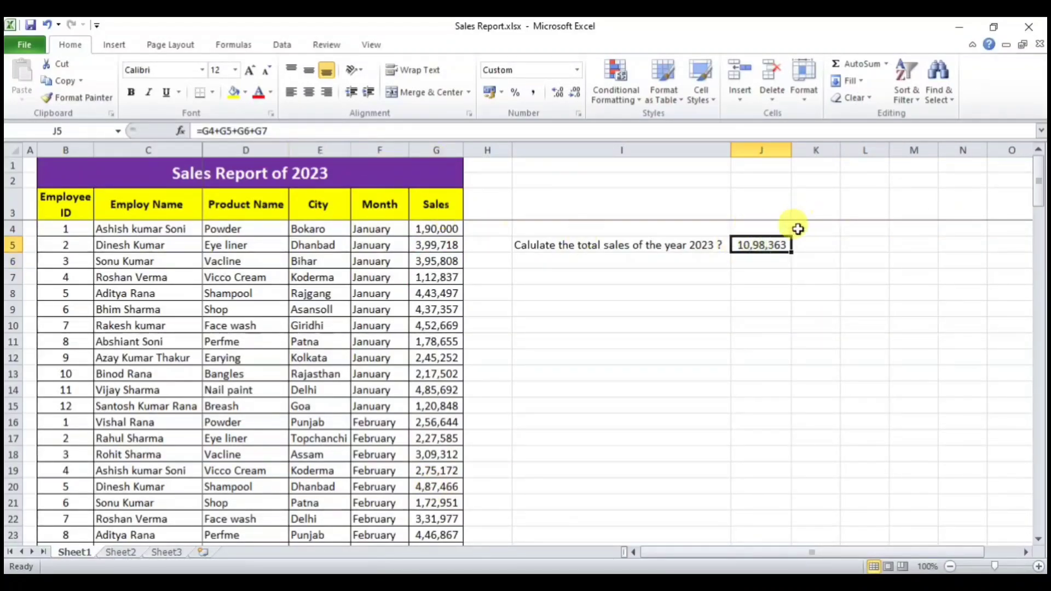
Step: Delete the =G4+G5+G6+G7 formula from J5
scroll(426, 329, down, 8)
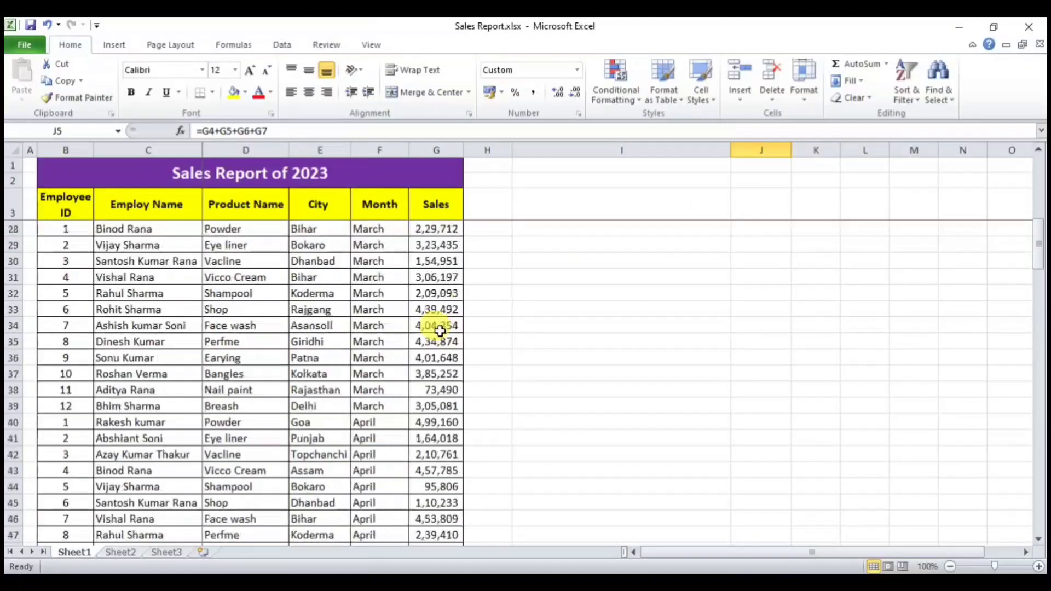
scroll(440, 331, down, 9)
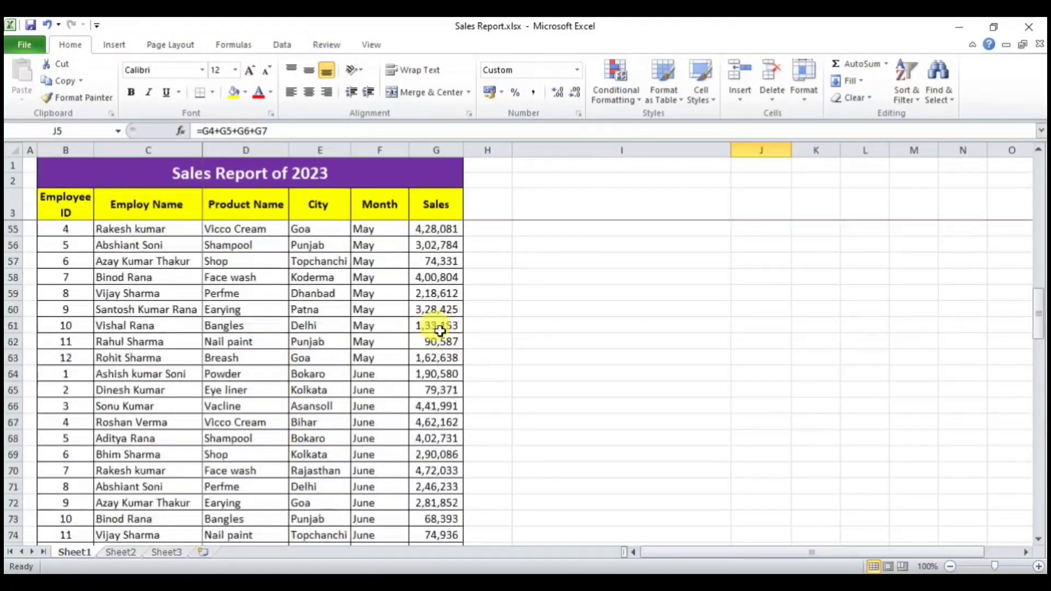
scroll(440, 330, down, 8)
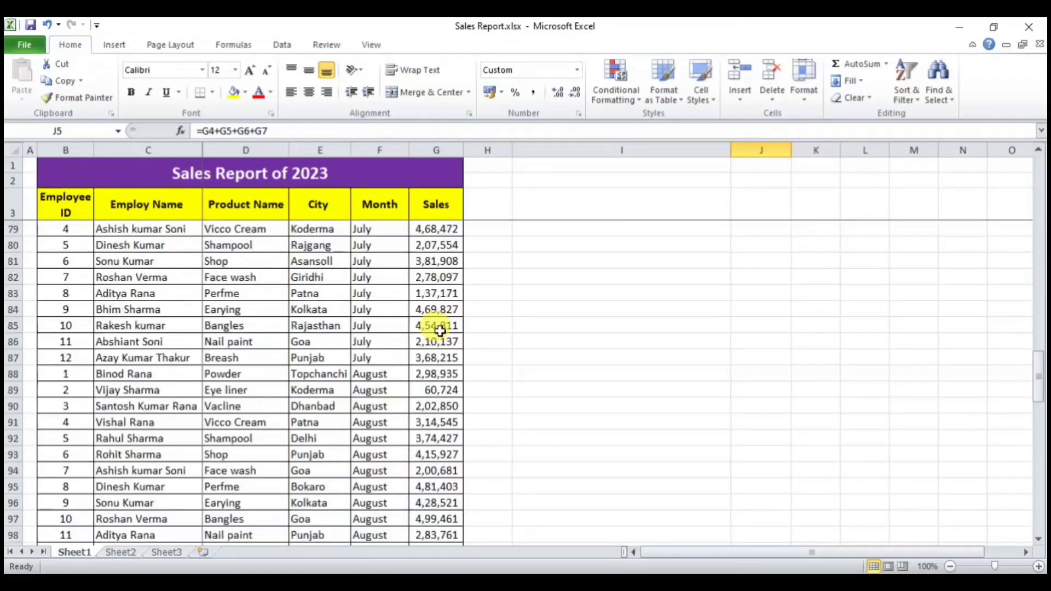
scroll(440, 331, up, 20)
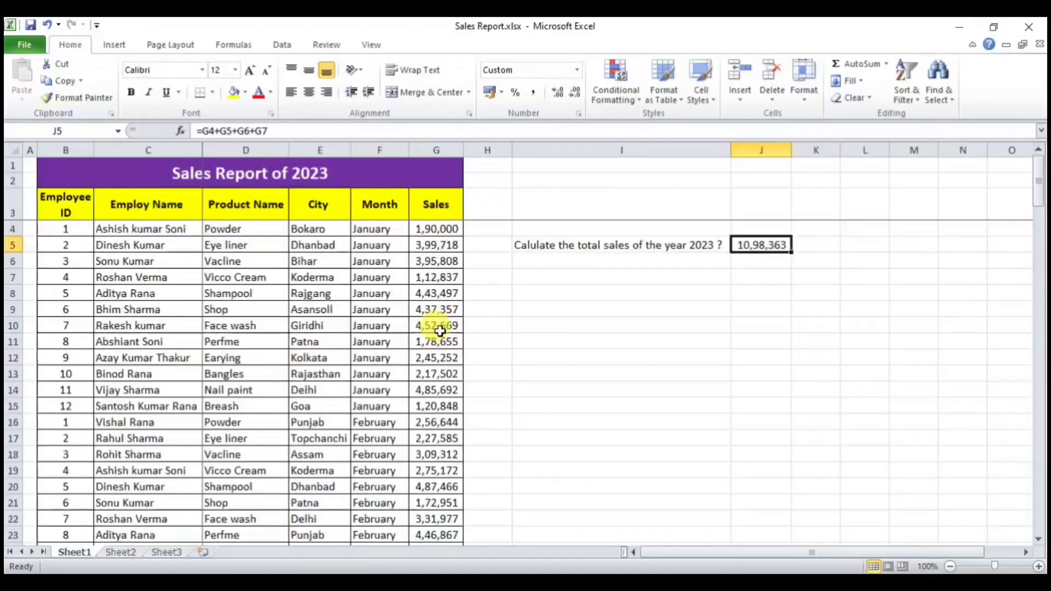
key(Delete)
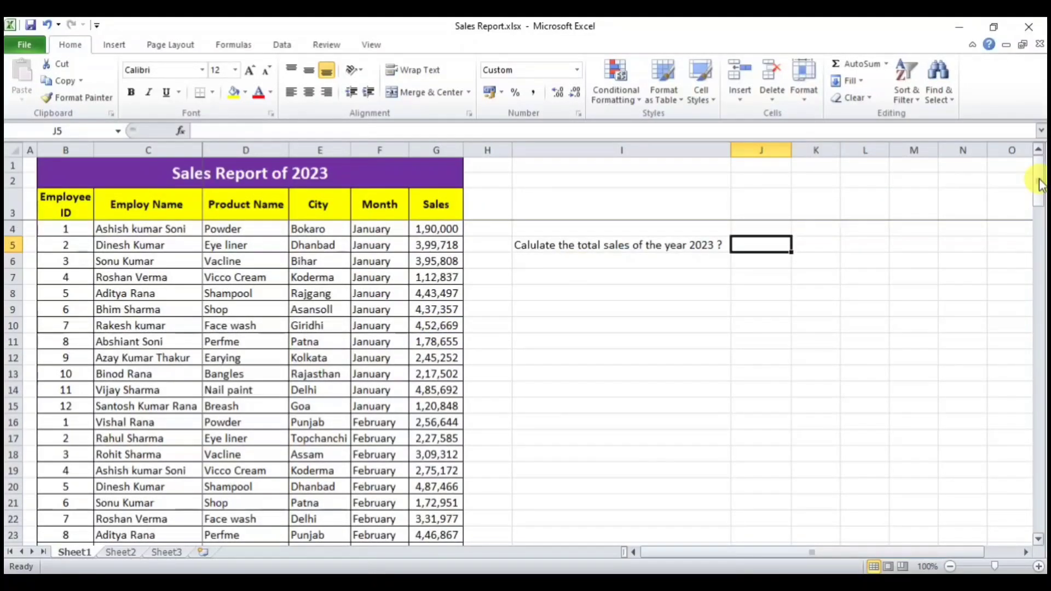
Step: Enter =SUM(G4:G147) in J5 to total all 2023 sales as 4,13,55,488
text(=sum)
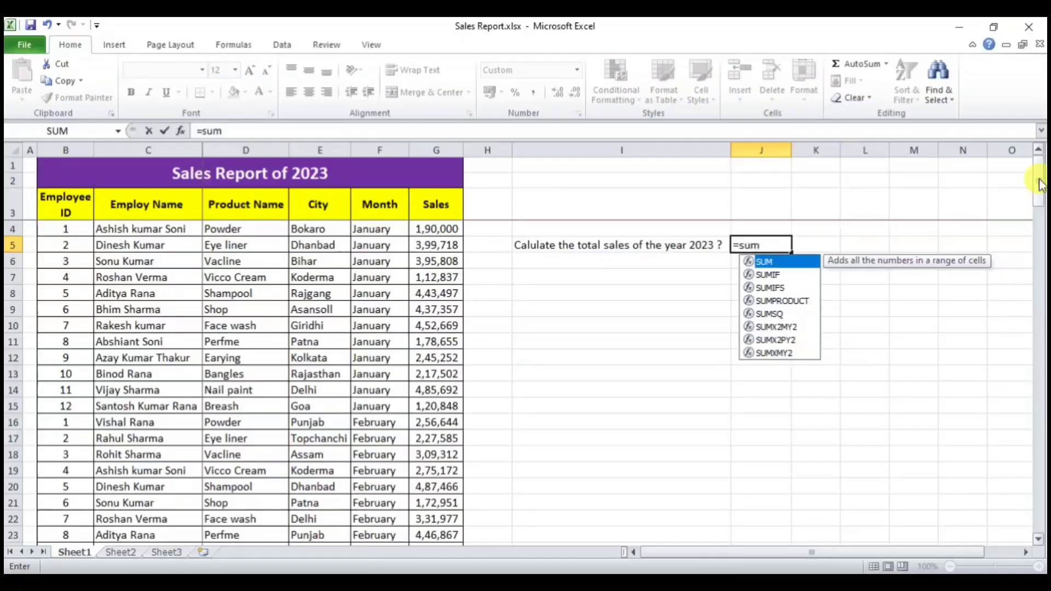
key(Tab)
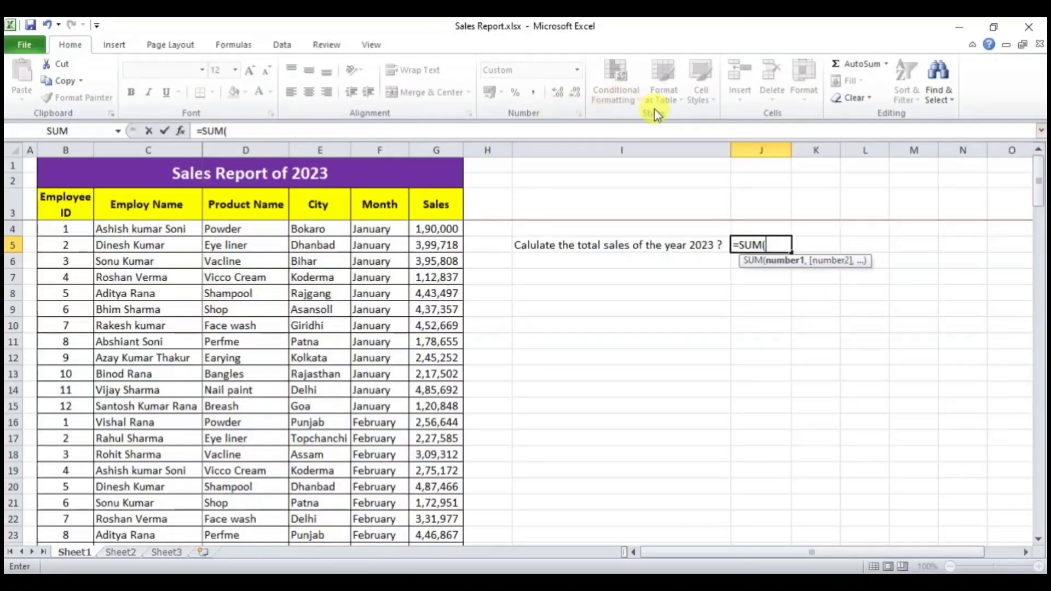
click(433, 233)
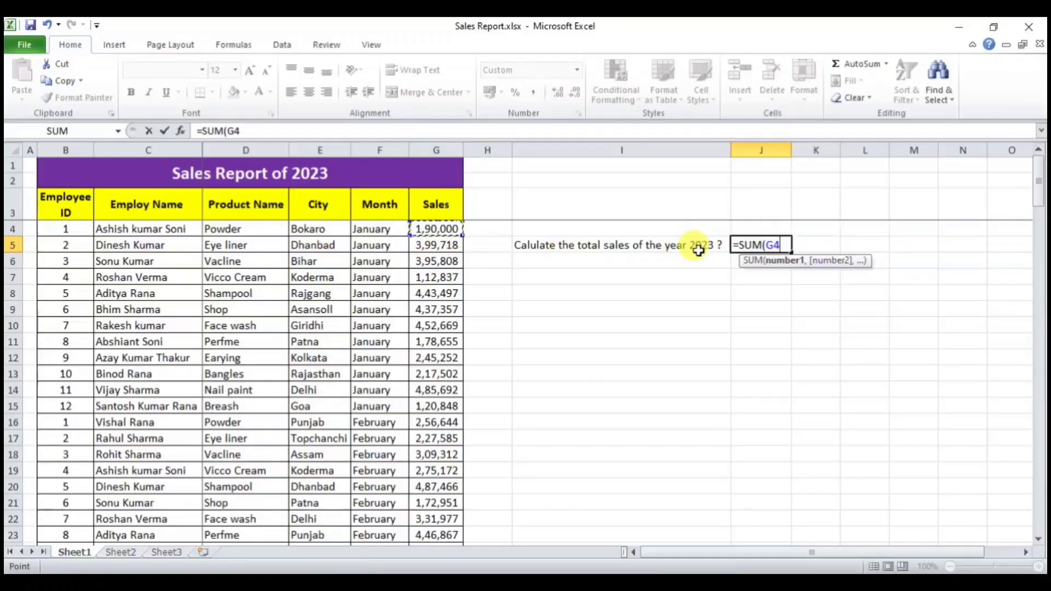
key(F8)
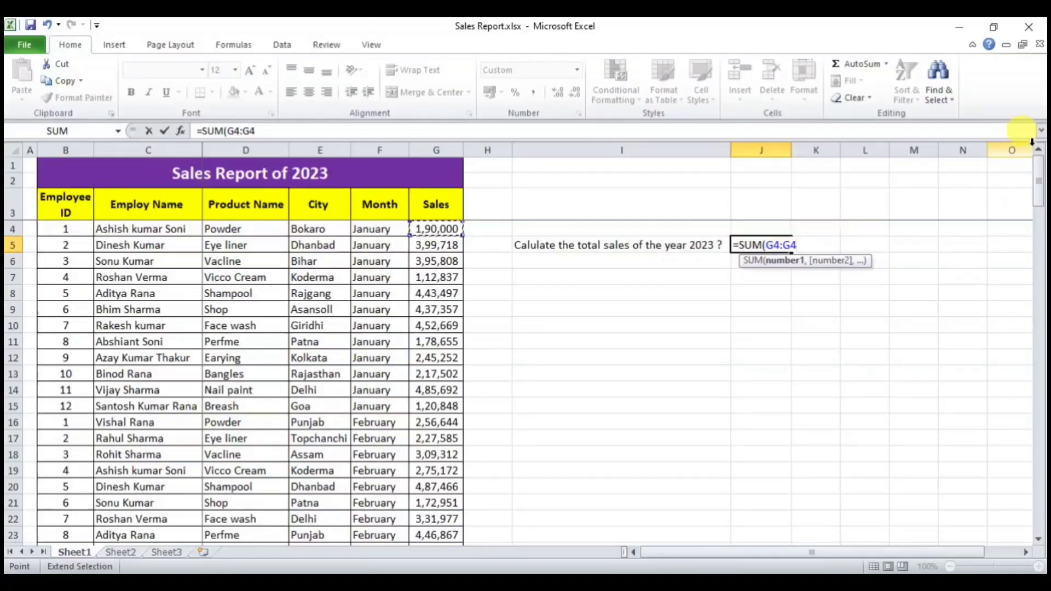
key(BackSpace)
key(BackSpace)
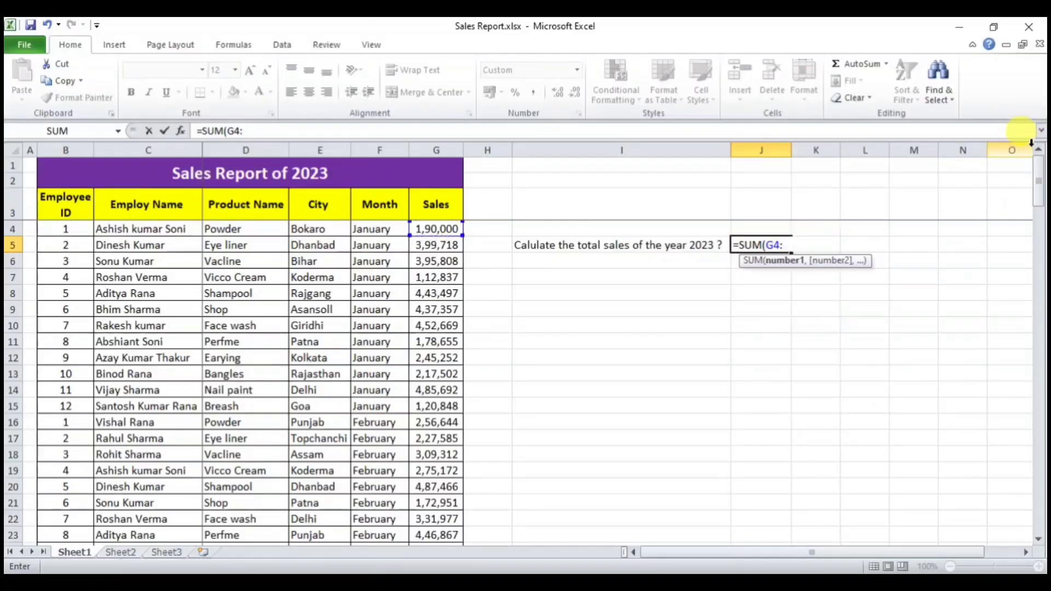
drag(1038, 173, 1035, 502)
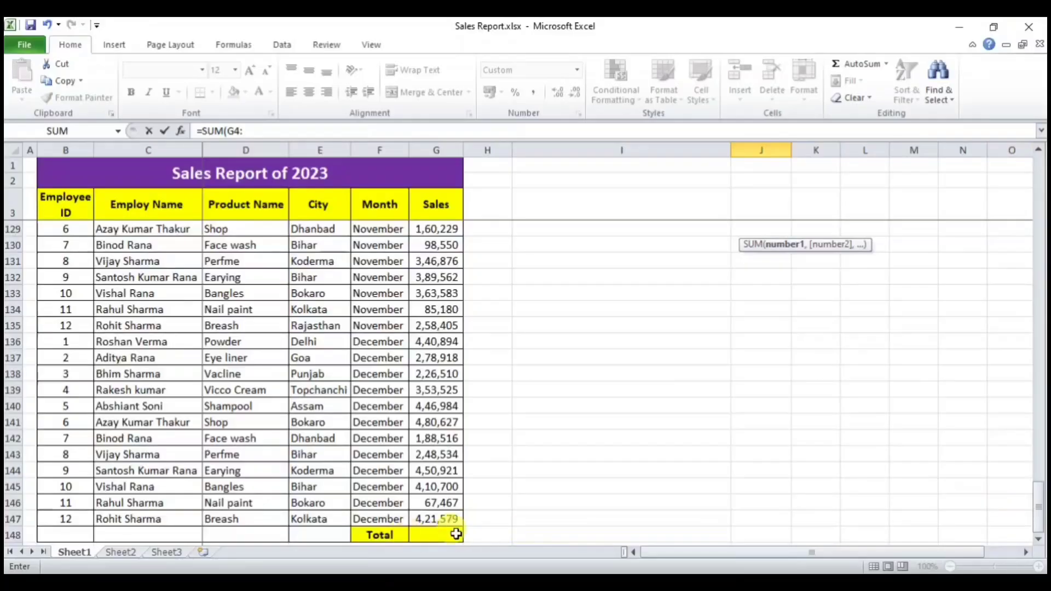
click(438, 520)
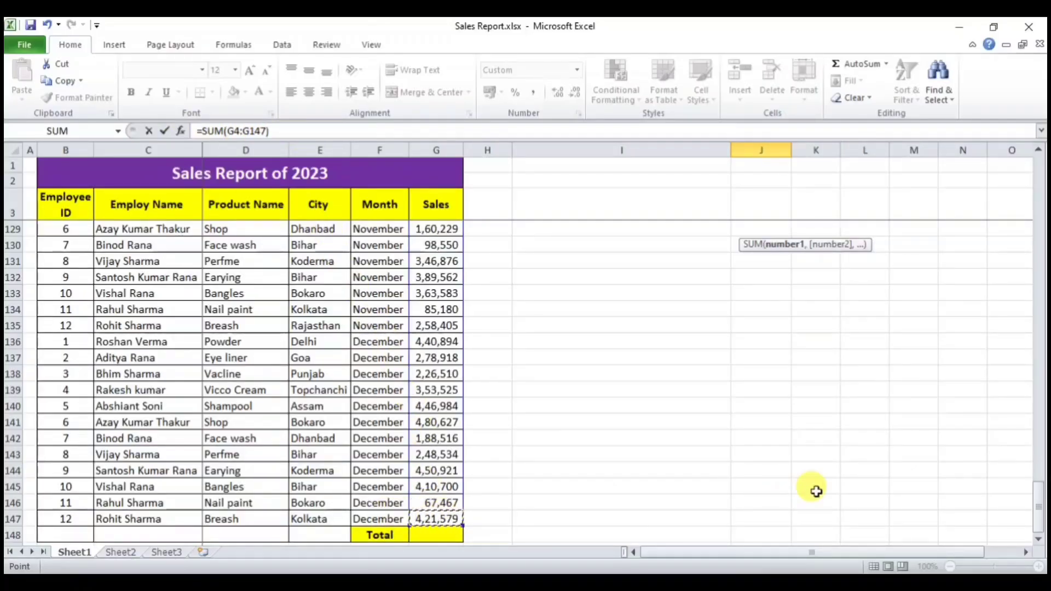
key(Escape)
scroll(814, 438, up, 1)
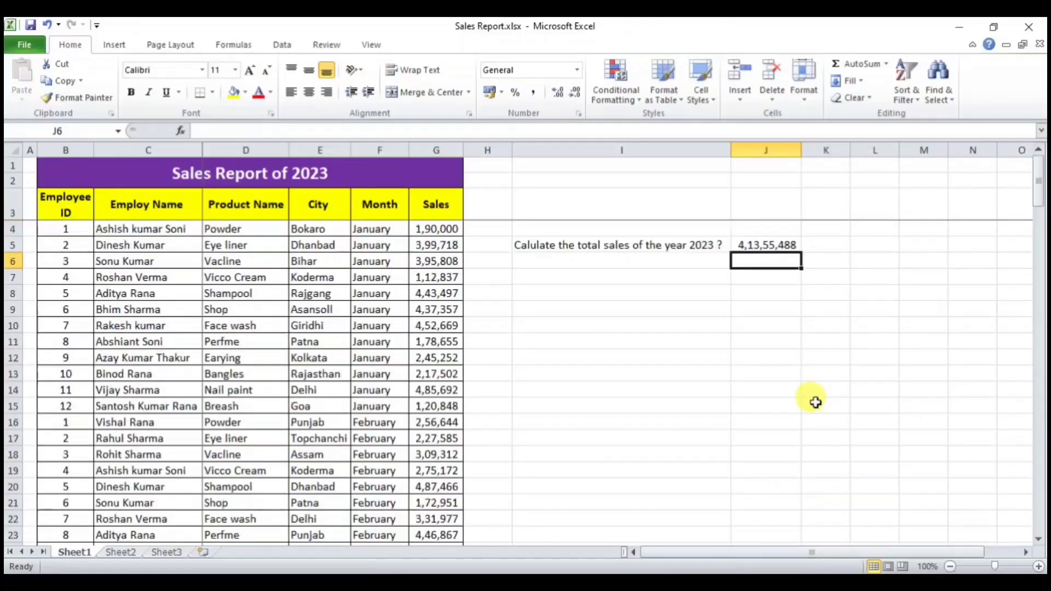
click(784, 243)
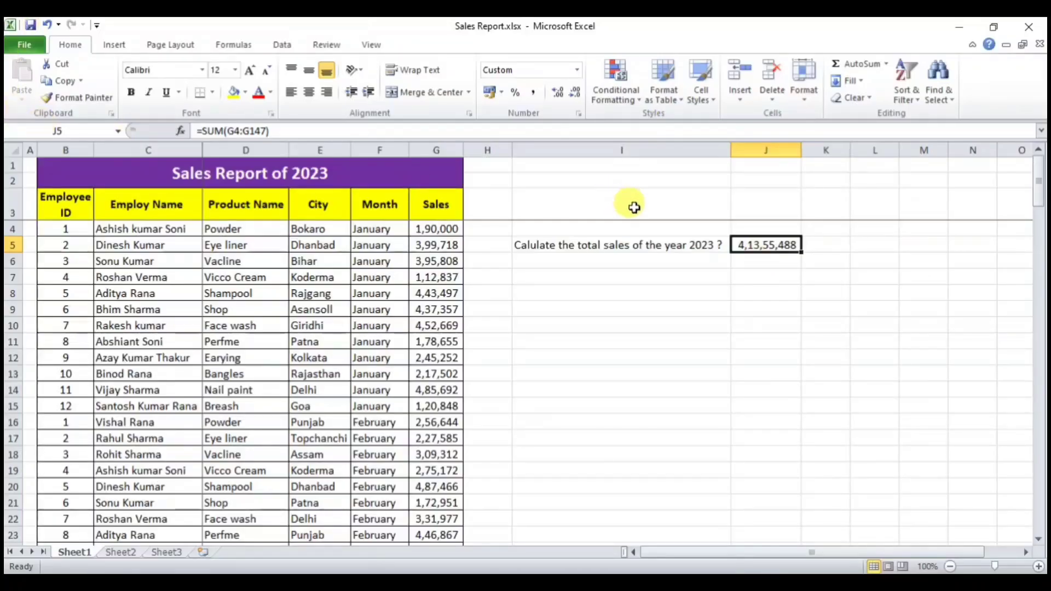
Step: Select the empty Sales cell G148 in the Total row
scroll(697, 363, down, 13)
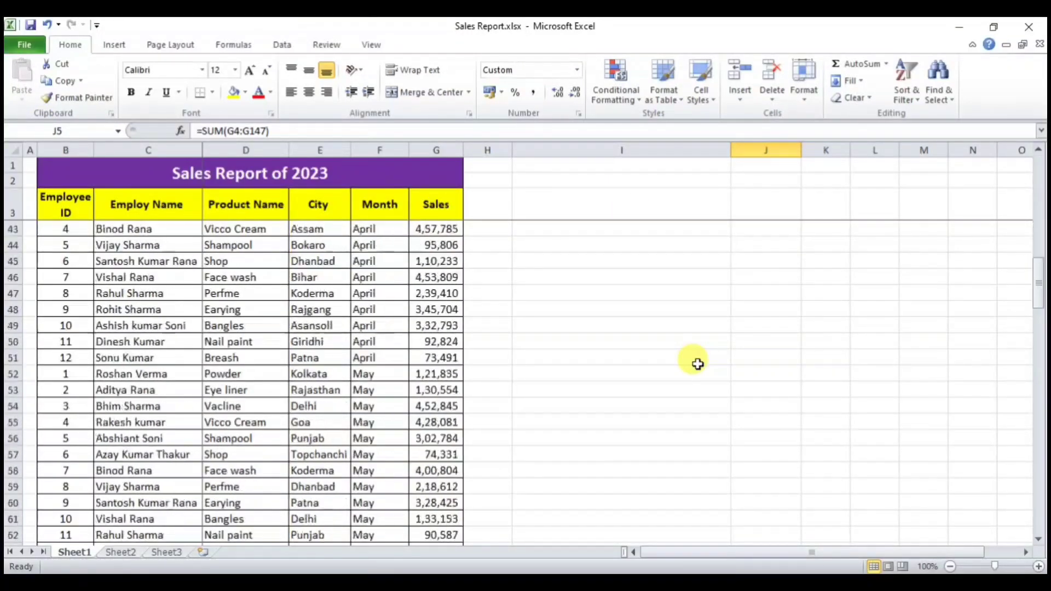
scroll(697, 364, down, 20)
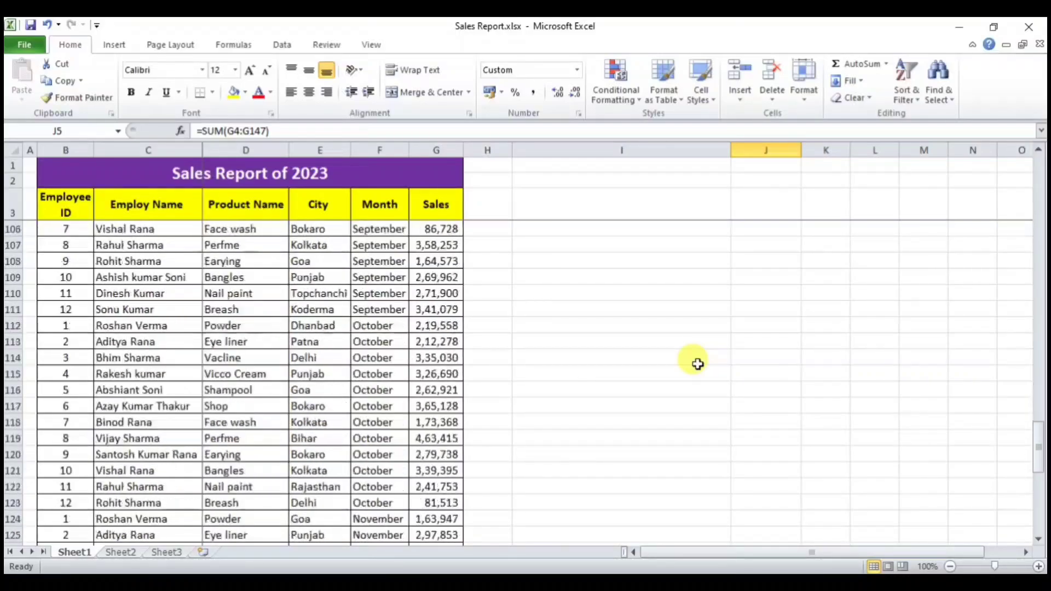
scroll(692, 361, down, 6)
scroll(693, 361, up, 3)
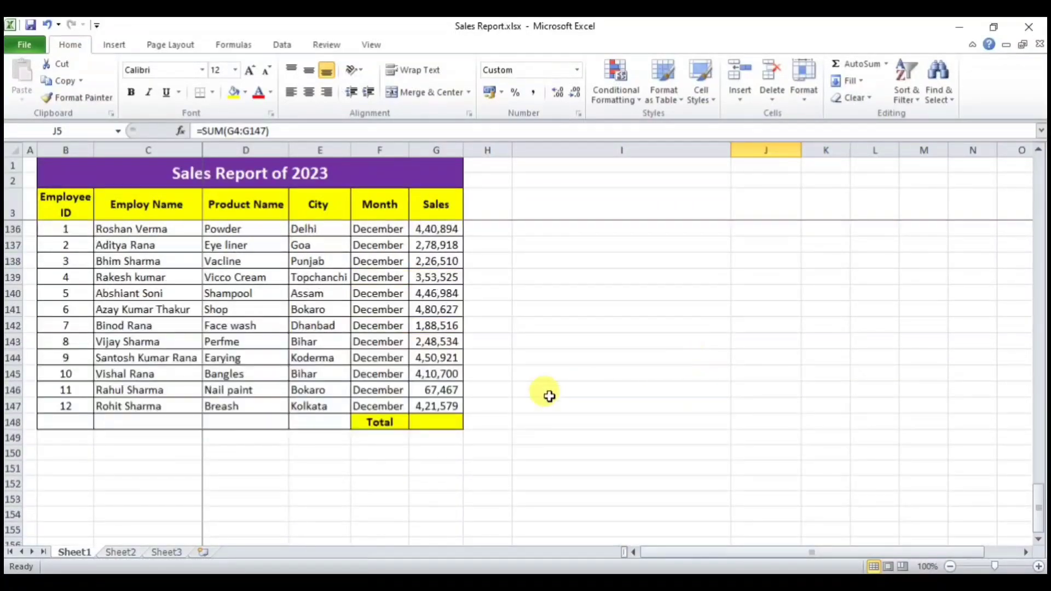
click(445, 420)
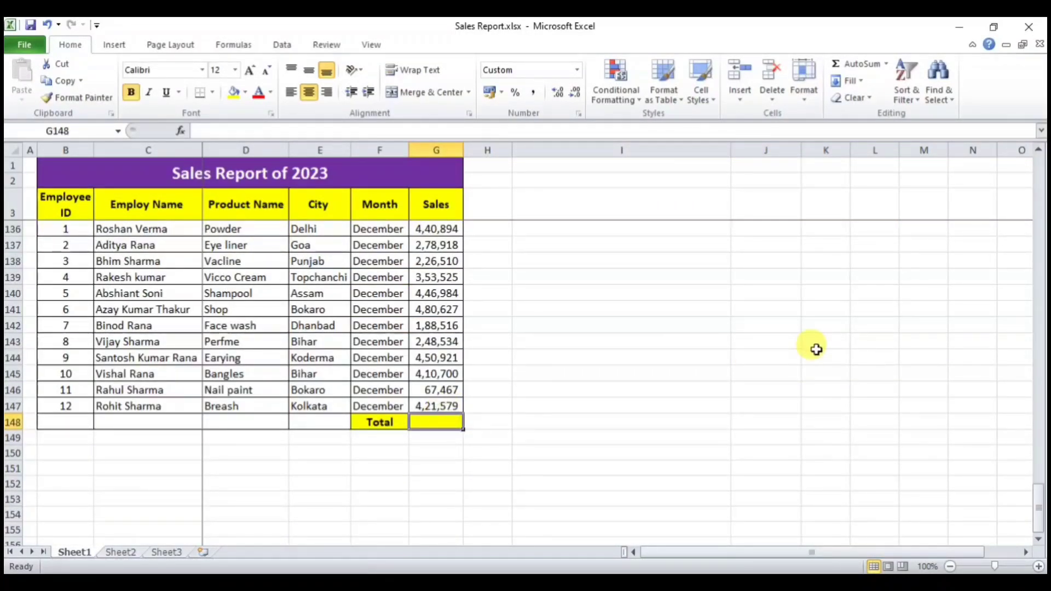
Step: AutoSum G4:G147 into G148 with Alt+=, giving 4,13,55,488
key(alt+=)
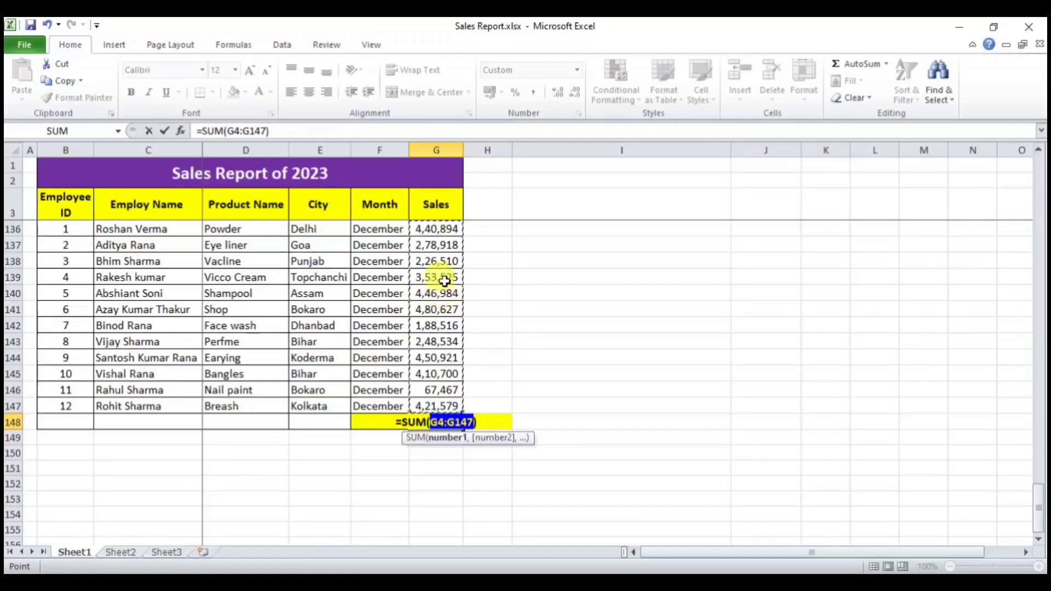
scroll(446, 285, up, 20)
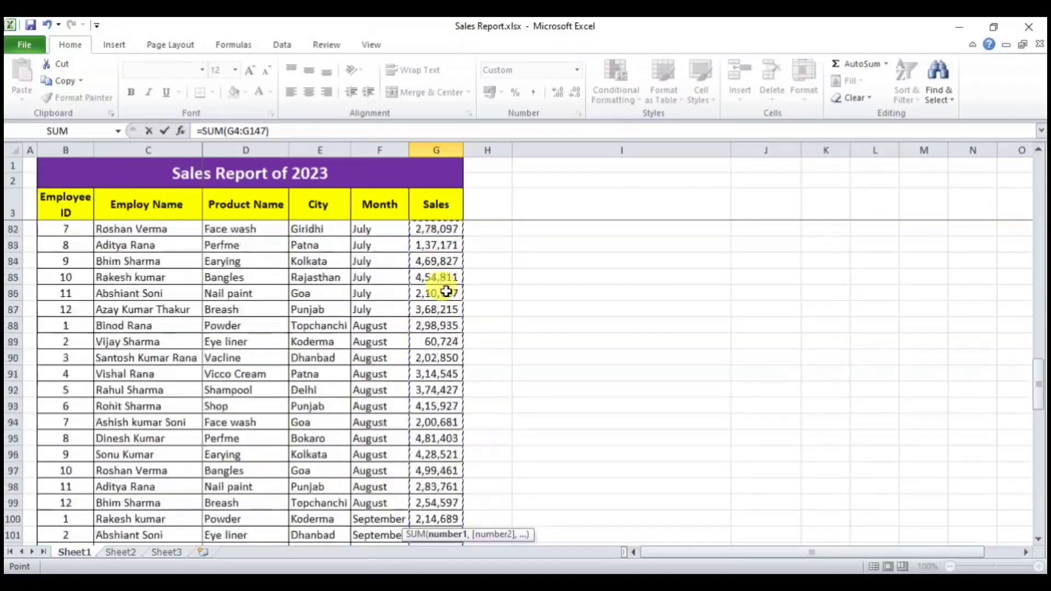
scroll(447, 293, up, 19)
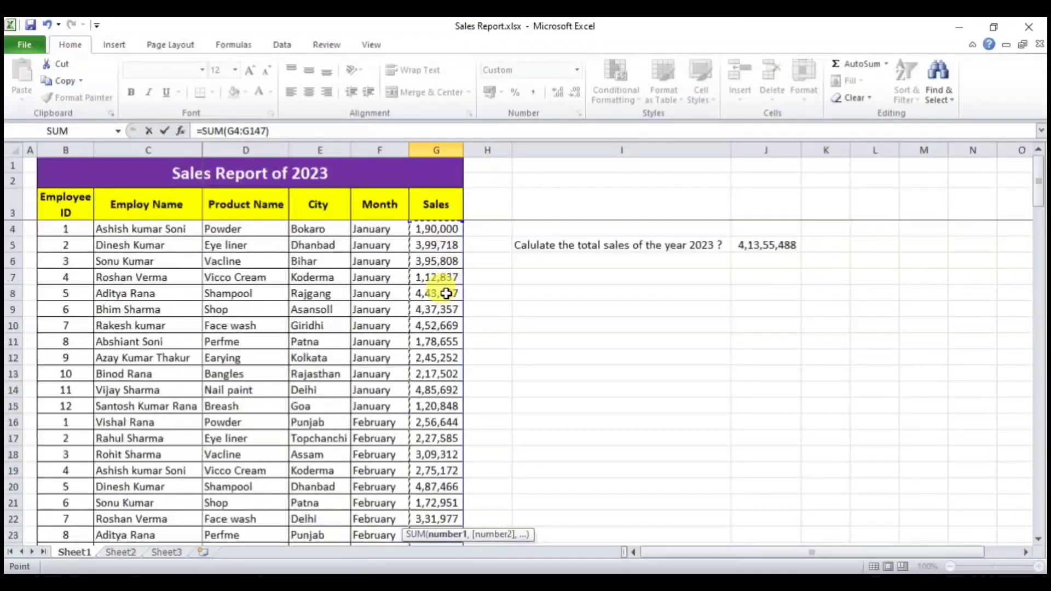
scroll(417, 387, down, 5)
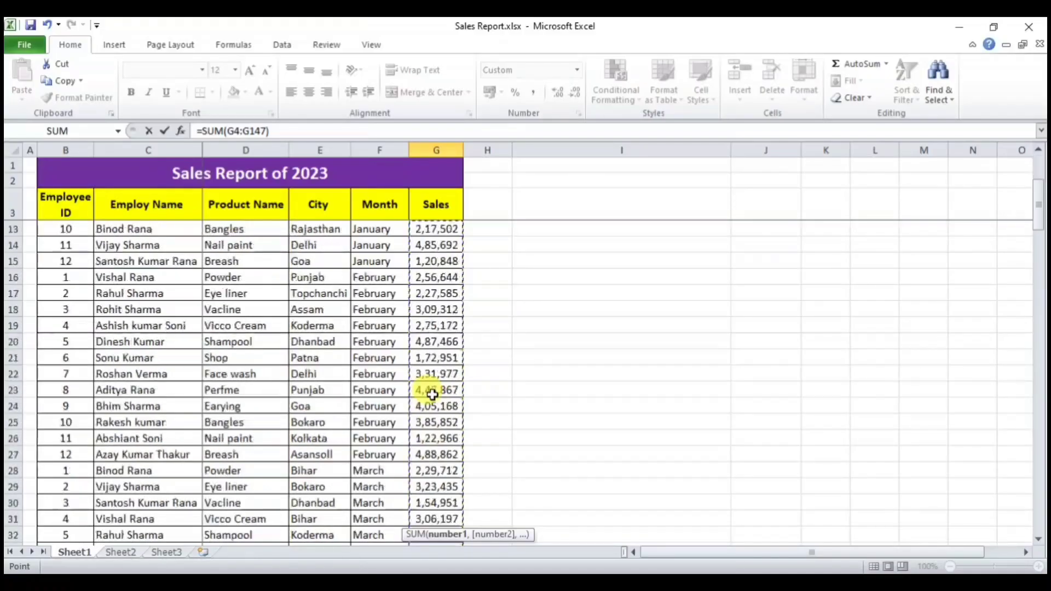
scroll(433, 394, down, 18)
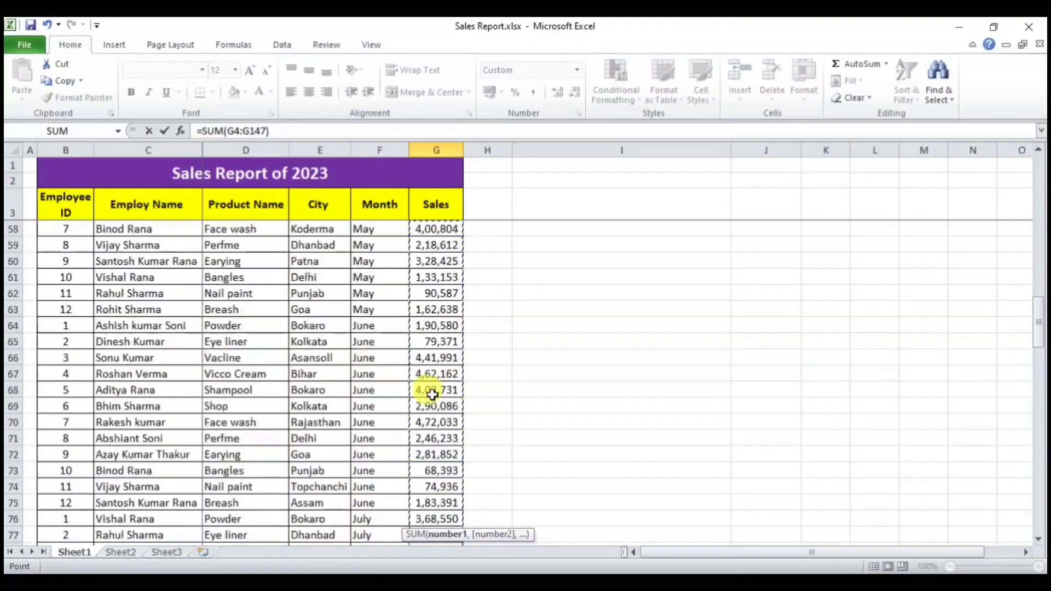
scroll(433, 394, down, 20)
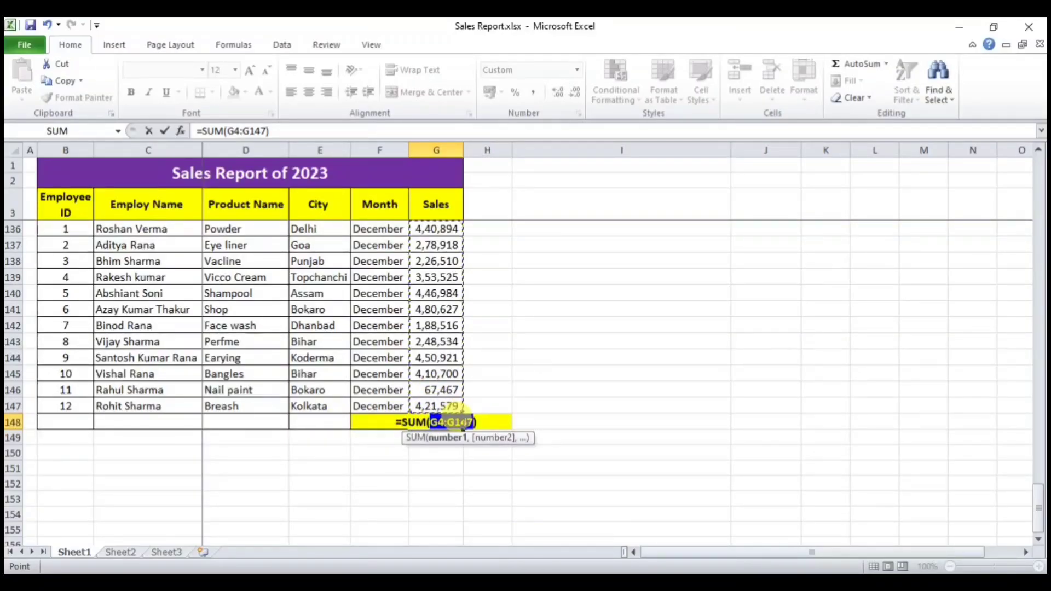
key(Return)
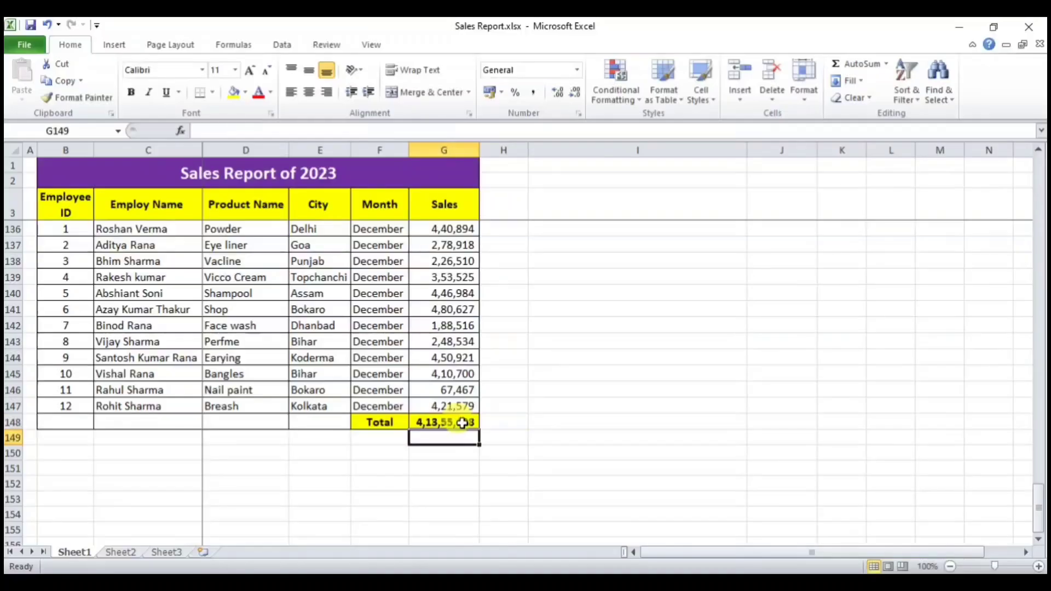
click(462, 422)
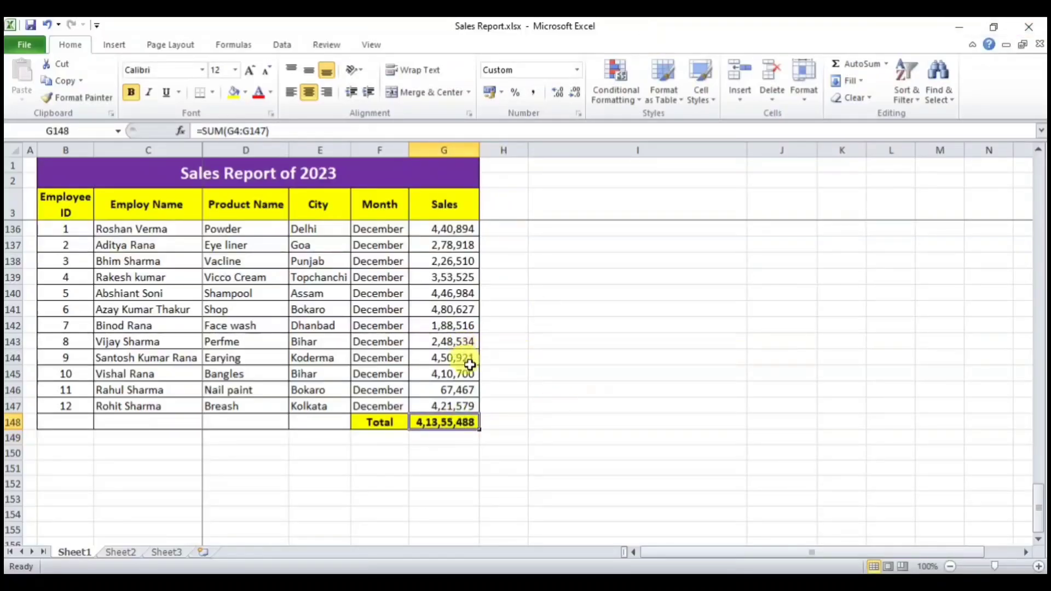
scroll(470, 365, up, 20)
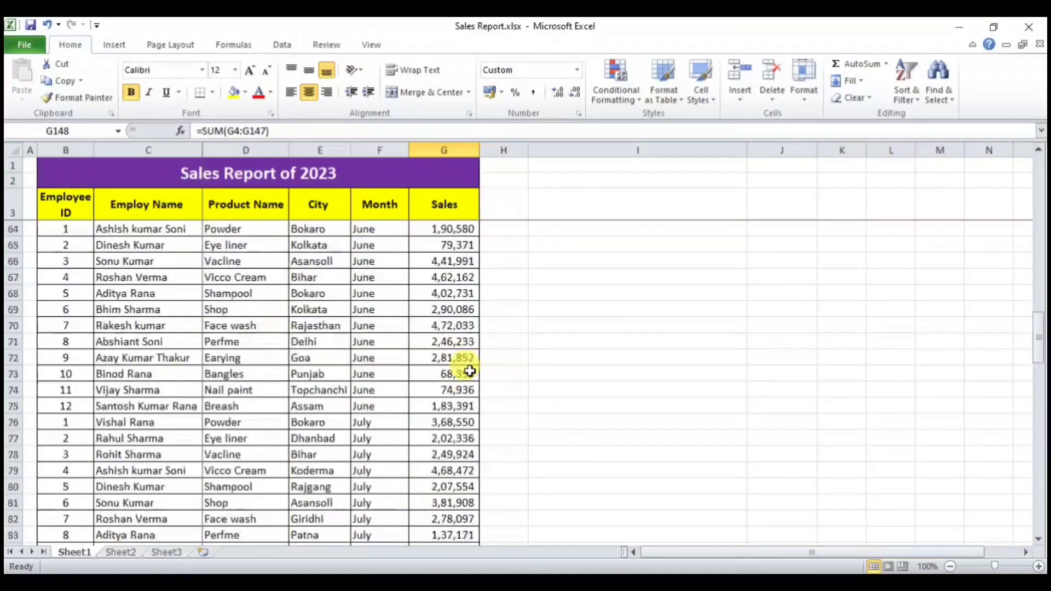
scroll(469, 374, up, 10)
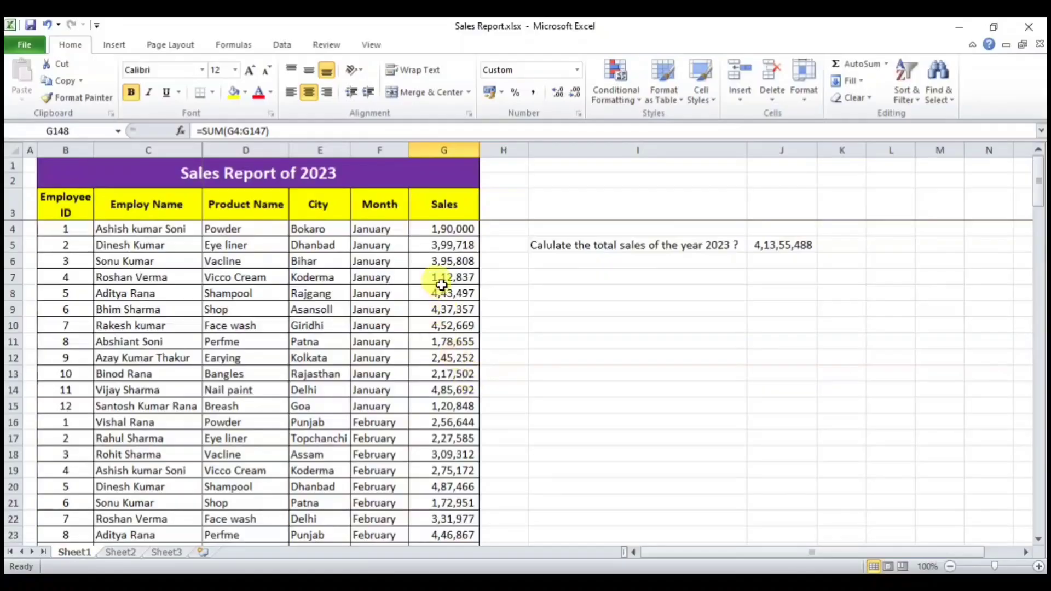
drag(443, 229, 443, 500)
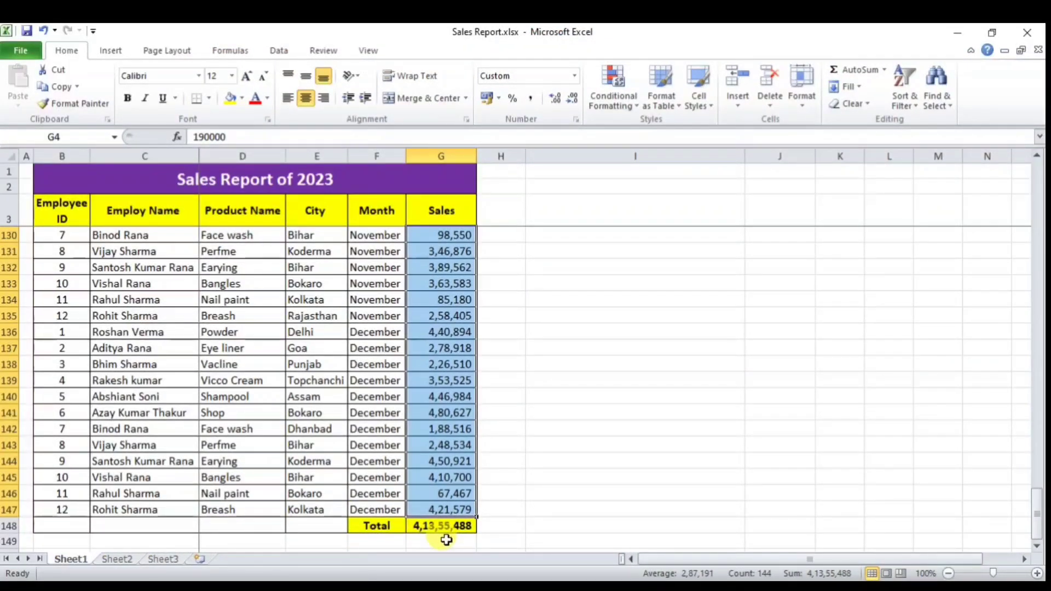
scroll(603, 356, up, 15)
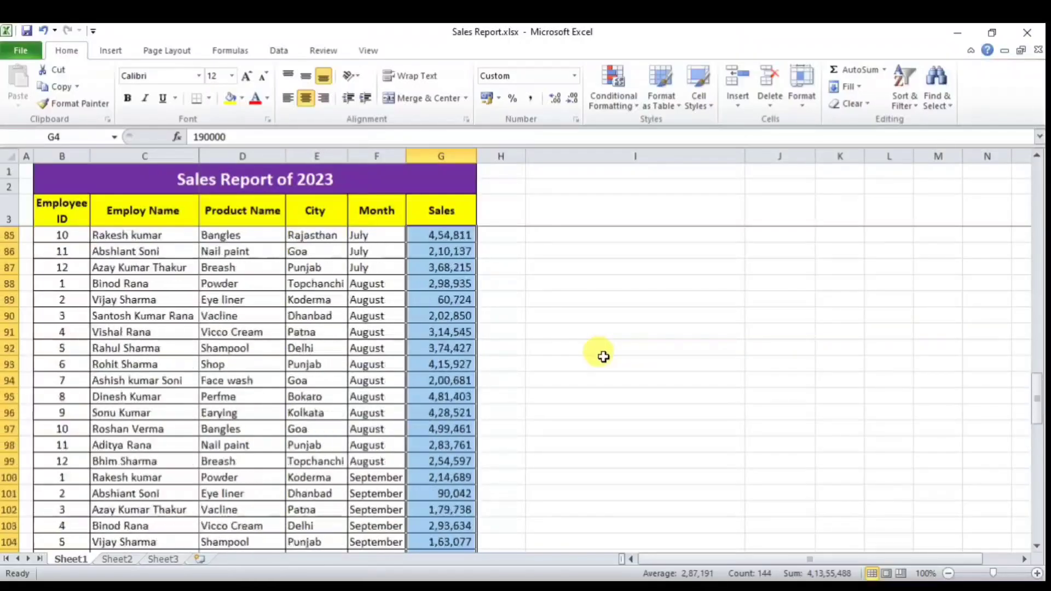
scroll(602, 356, up, 20)
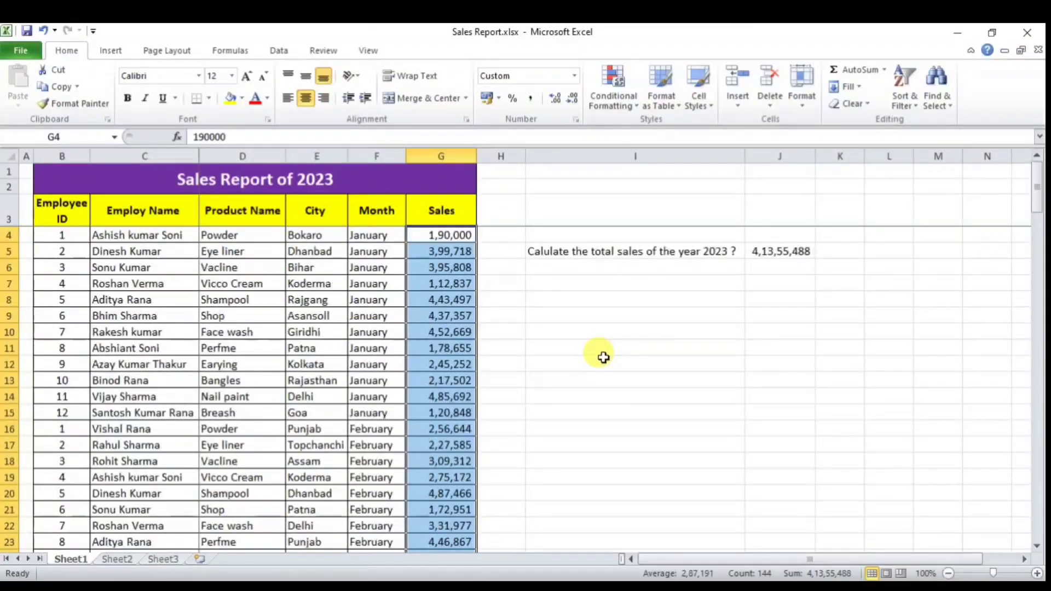
click(546, 259)
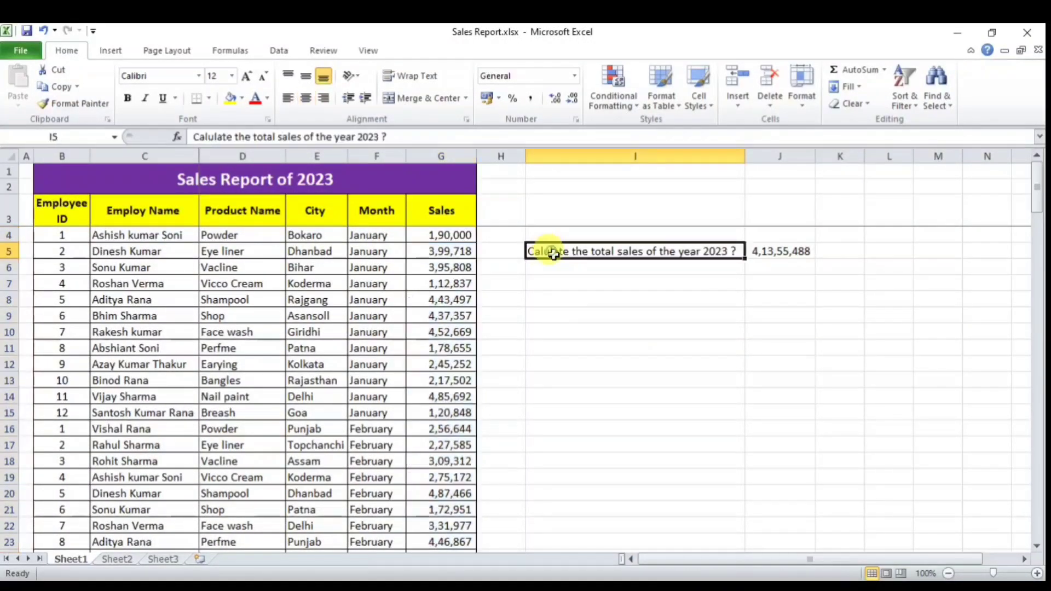
click(784, 251)
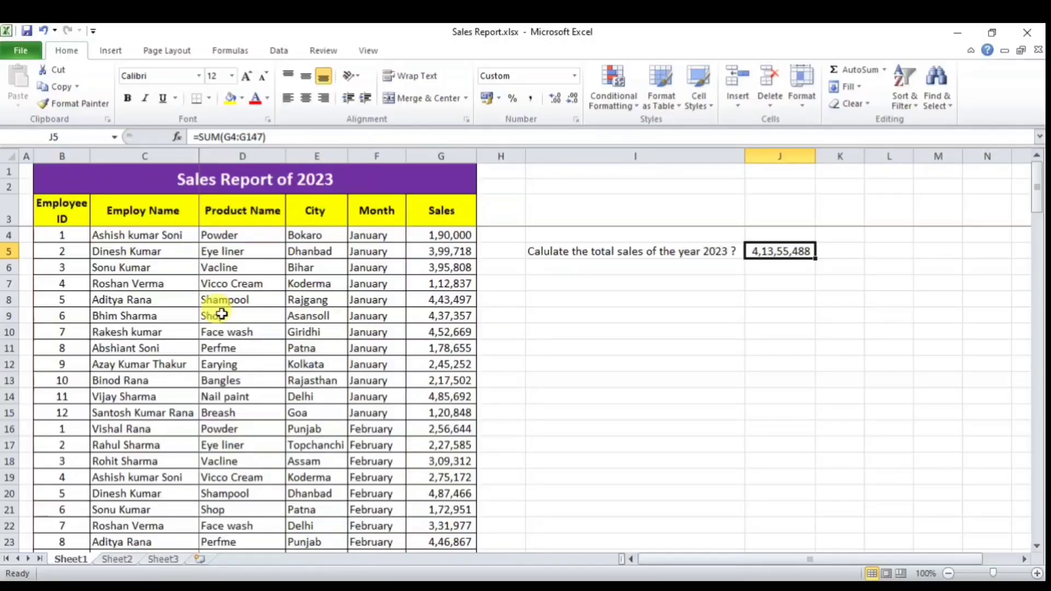
Step: Check the employee names, sales figures and product in rows 6 and 21
click(124, 269)
click(459, 269)
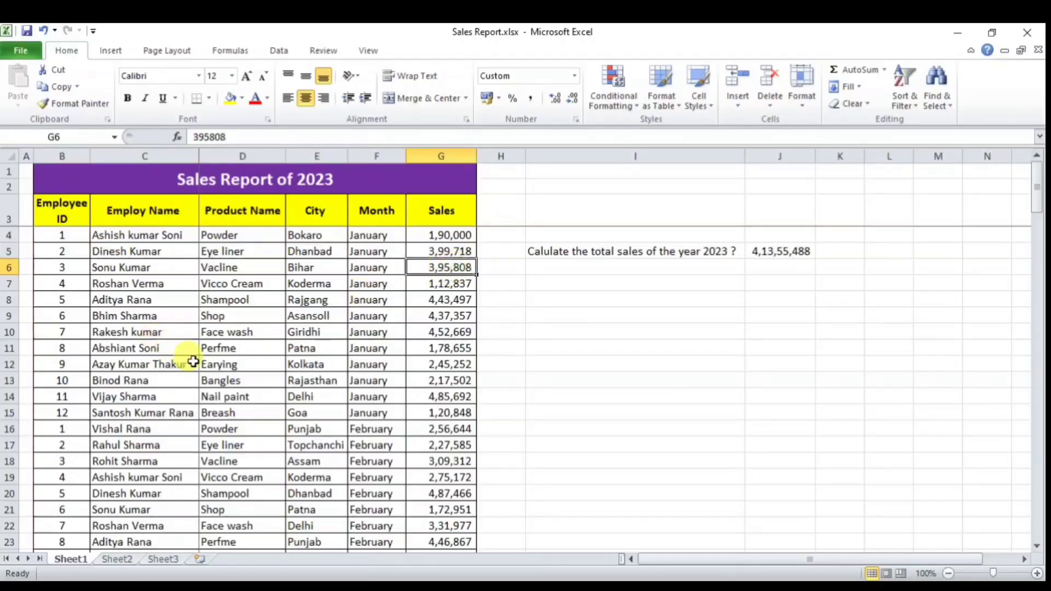
scroll(193, 362, down, 2)
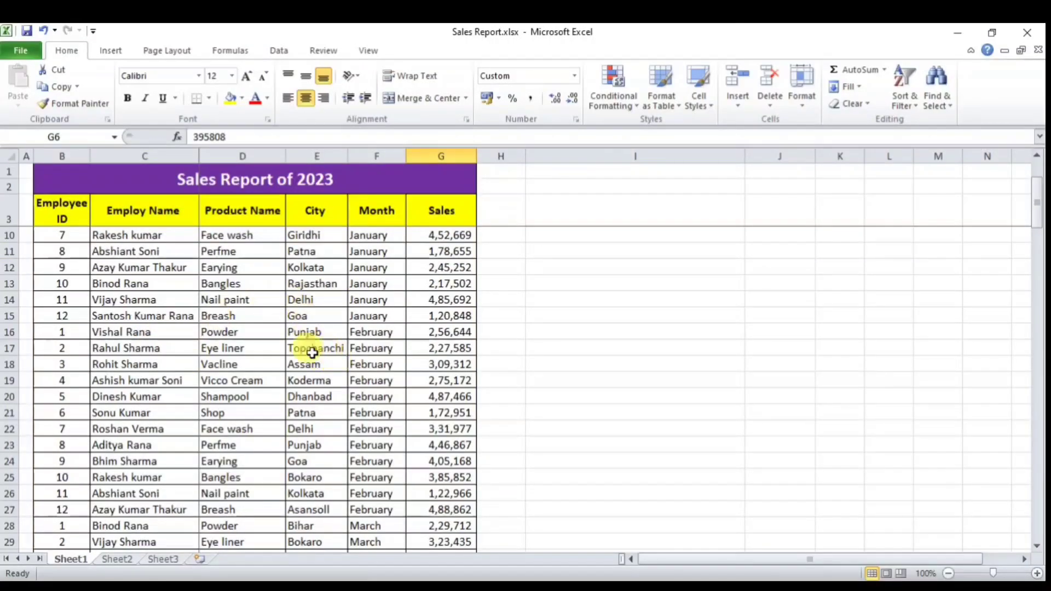
click(124, 411)
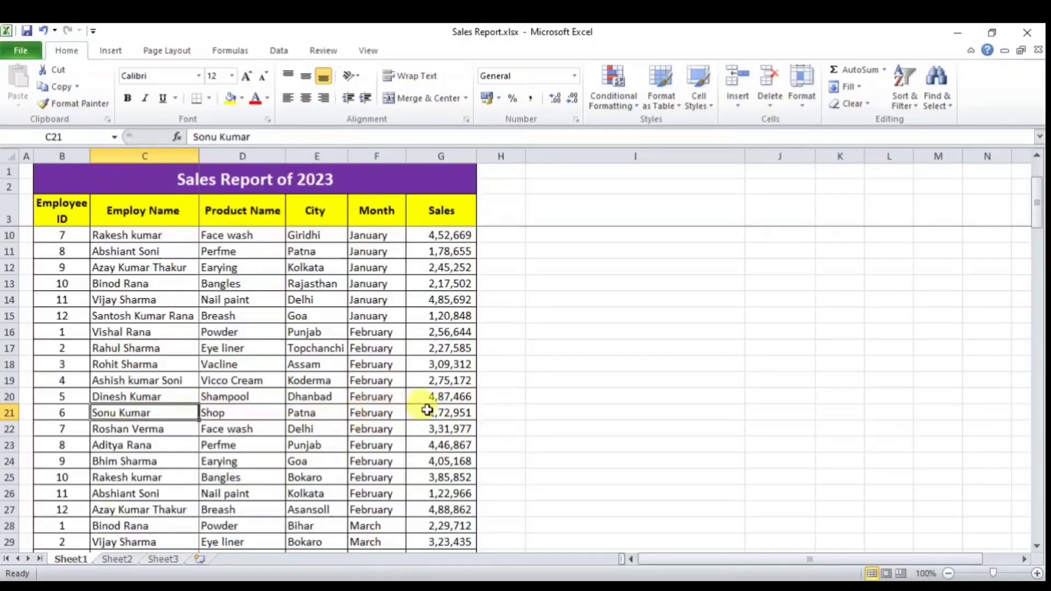
click(427, 410)
scroll(467, 368, up, 2)
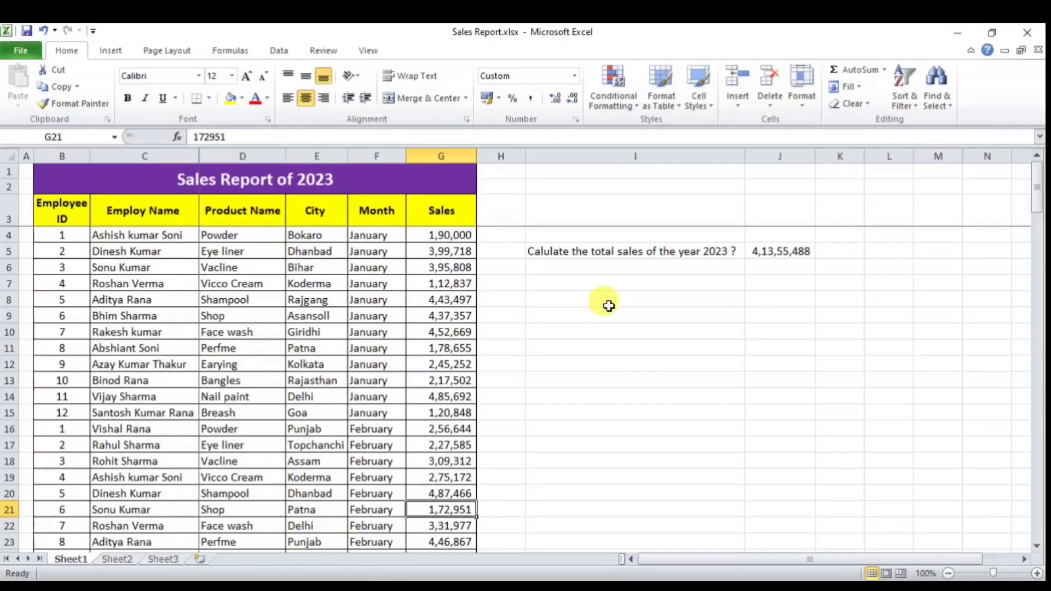
click(113, 269)
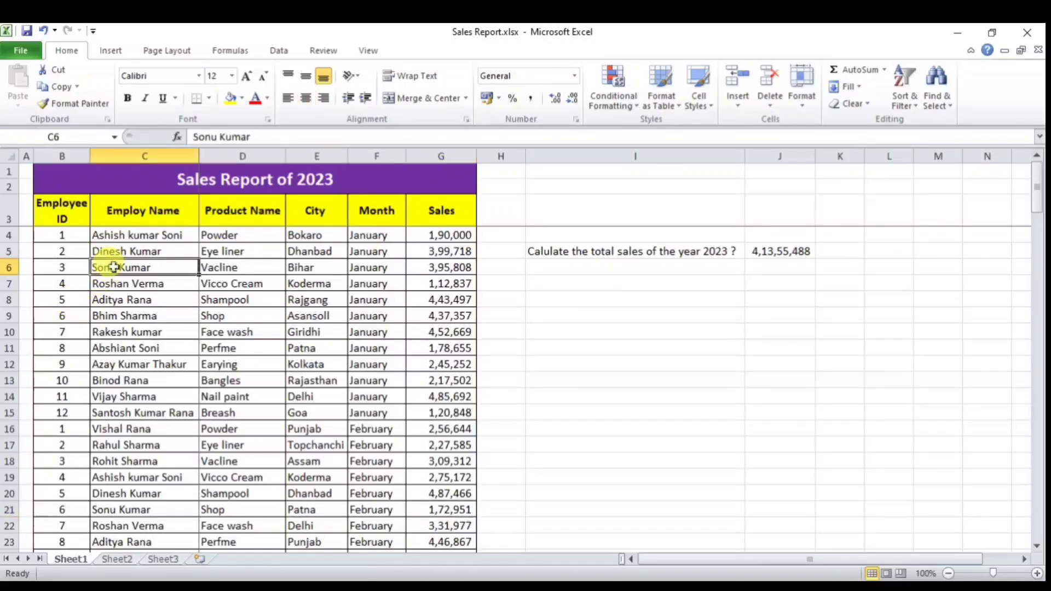
click(259, 268)
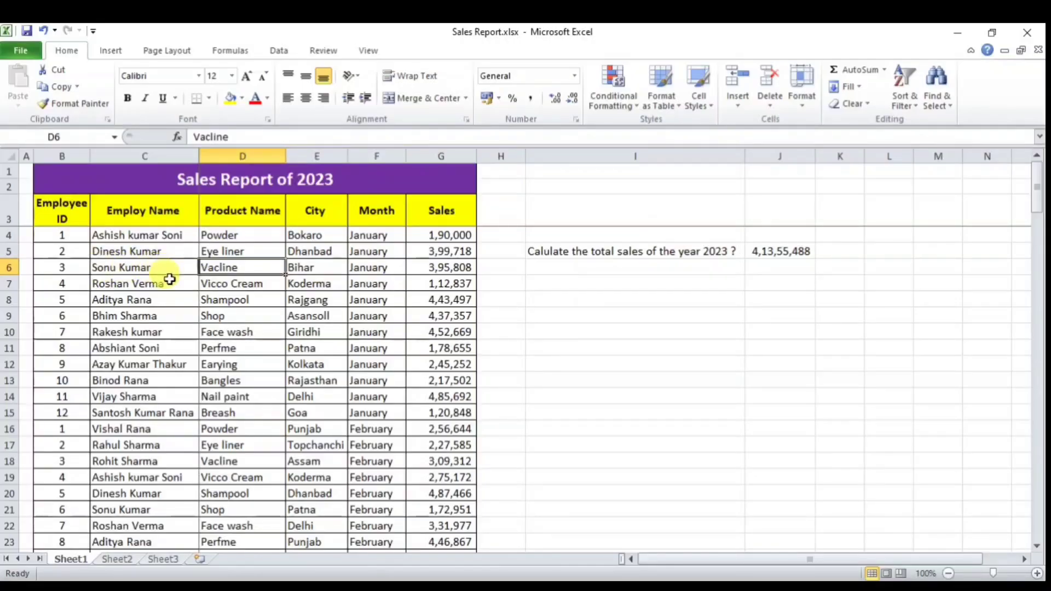
Step: Enter in I6 the question 'Calculate the total sales of <employee> in 2023 ?'
click(607, 279)
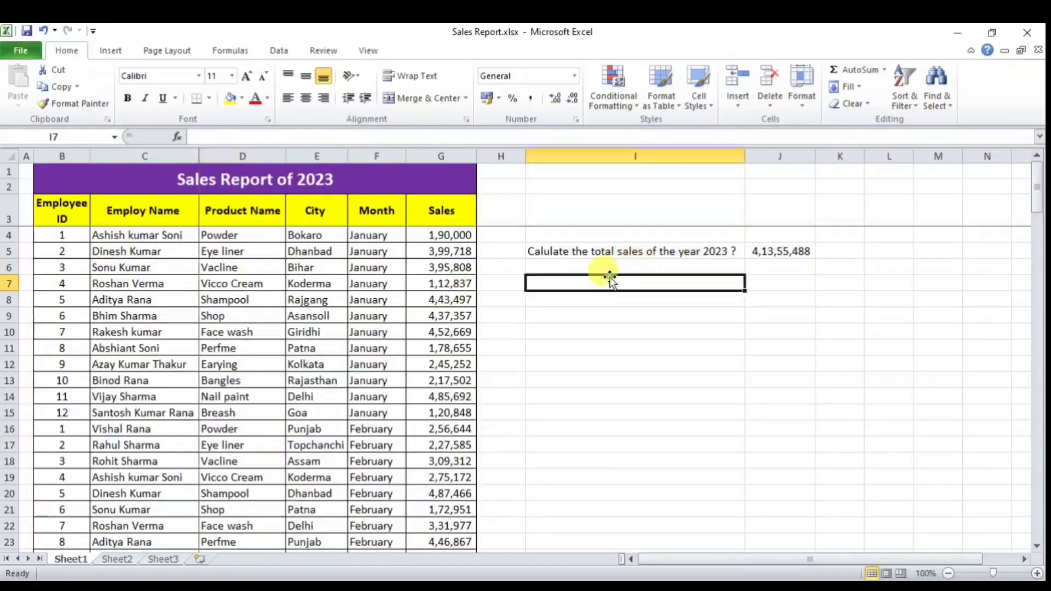
click(594, 269)
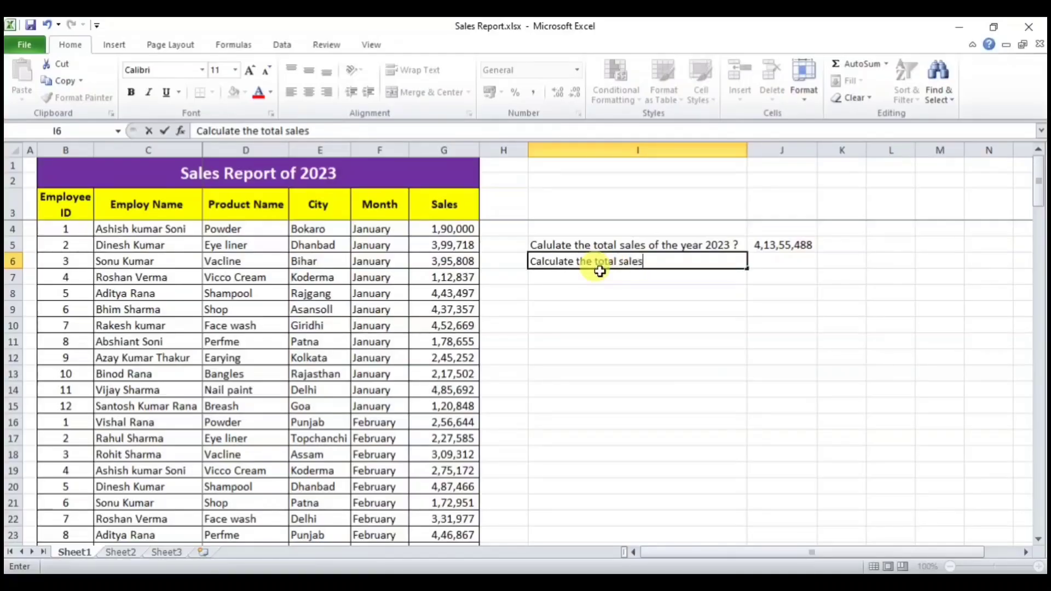
text( in 2023 ?)
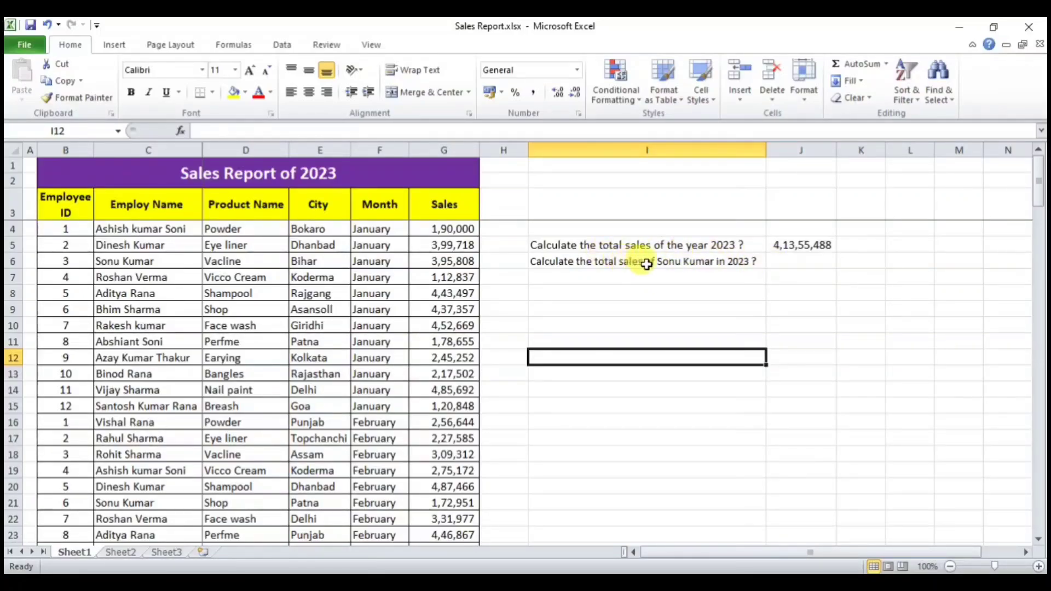
Step: Review the I5 and I6 questions and the J5 yearly formula, then select J6
click(624, 245)
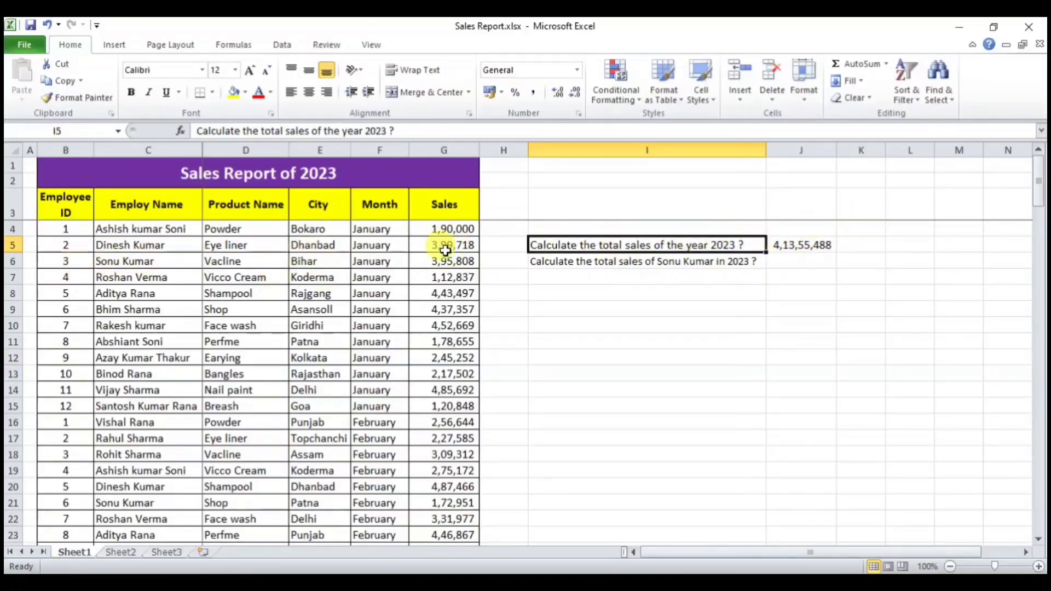
click(630, 262)
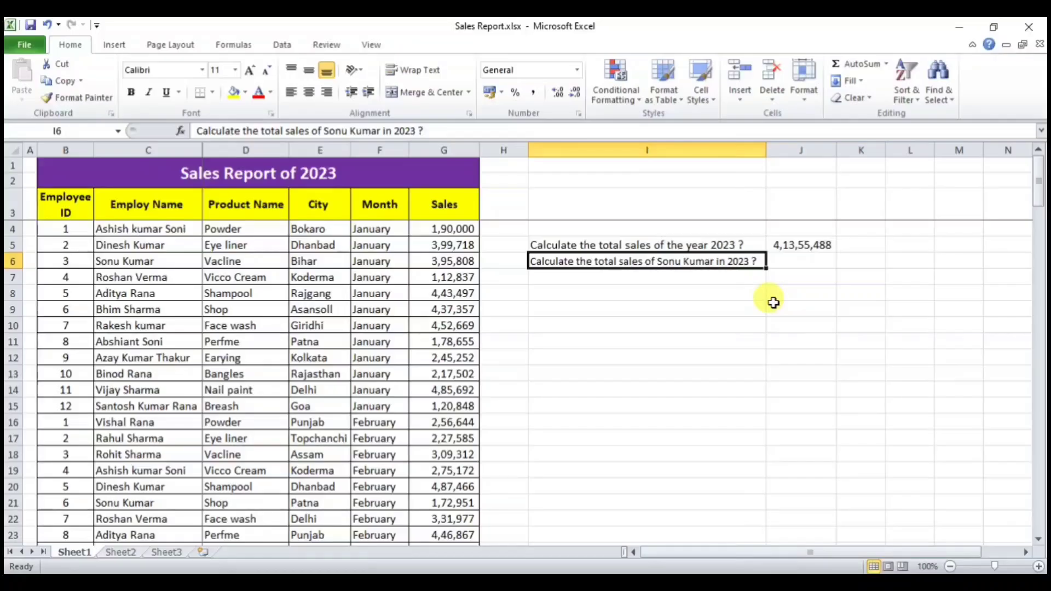
click(787, 247)
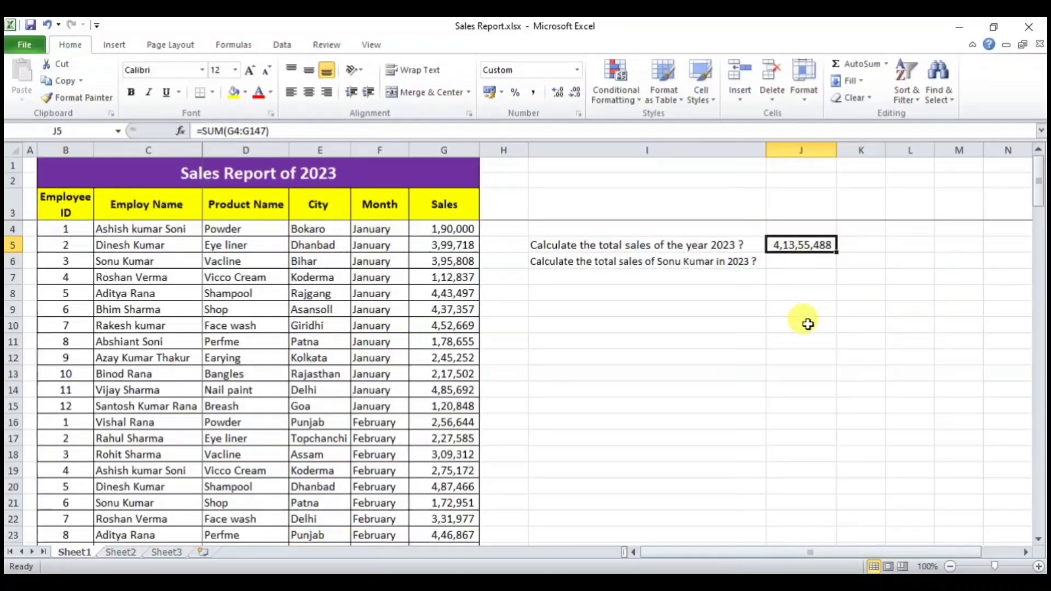
click(799, 264)
Step: Enter a SUMIF in J6 matching the employee in C4:C147 and summing G4:G147
text(=)
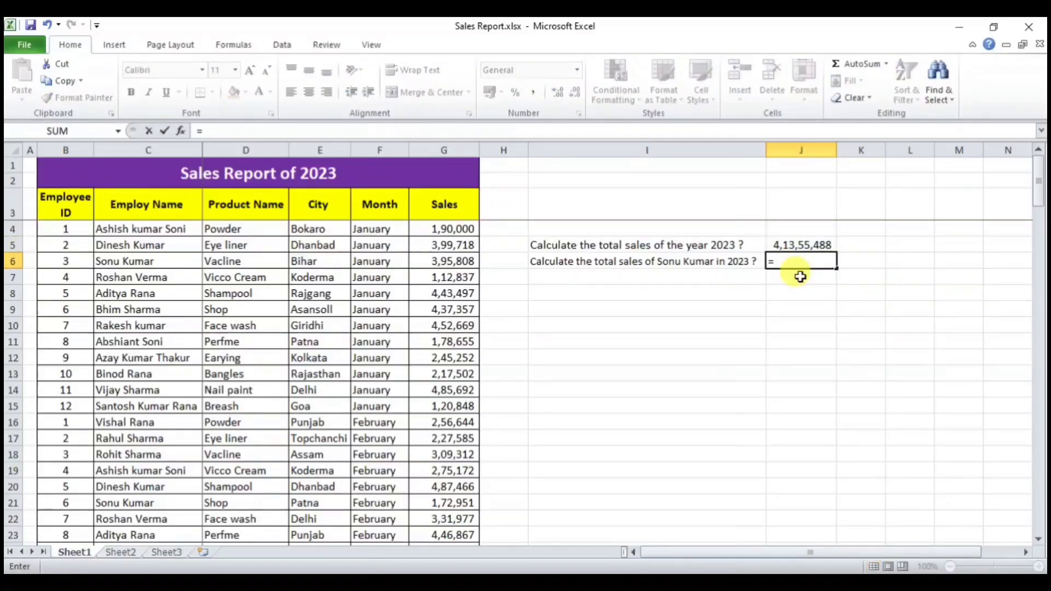
text(sumif)
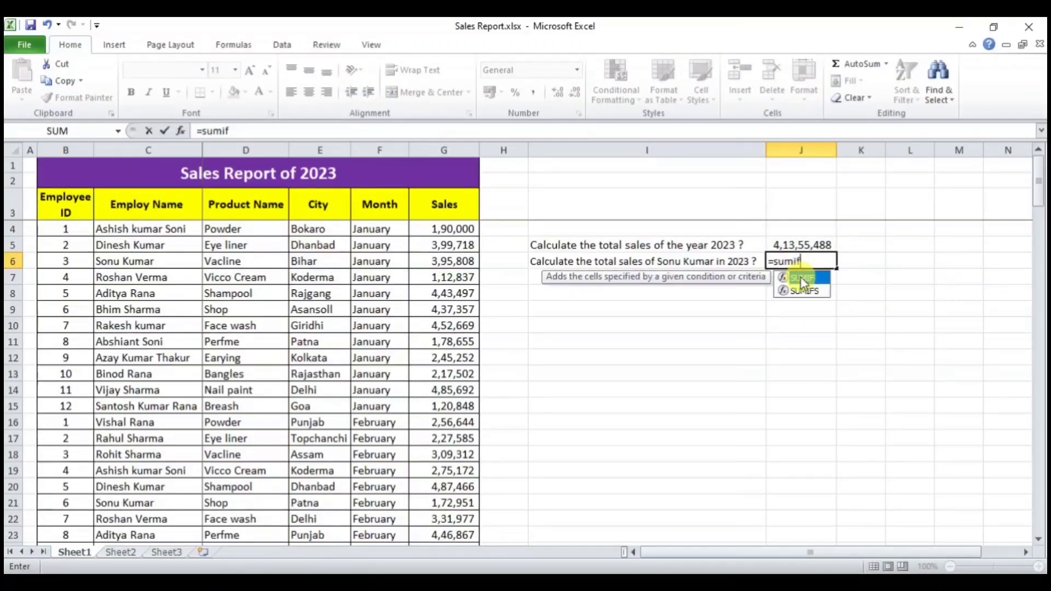
double_click(800, 278)
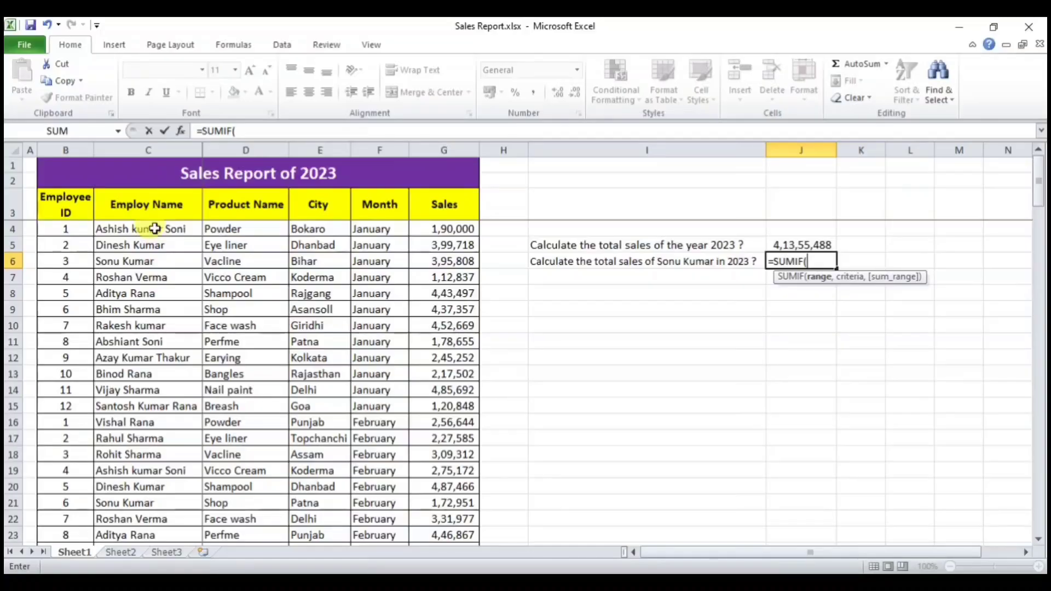
drag(155, 229, 136, 501)
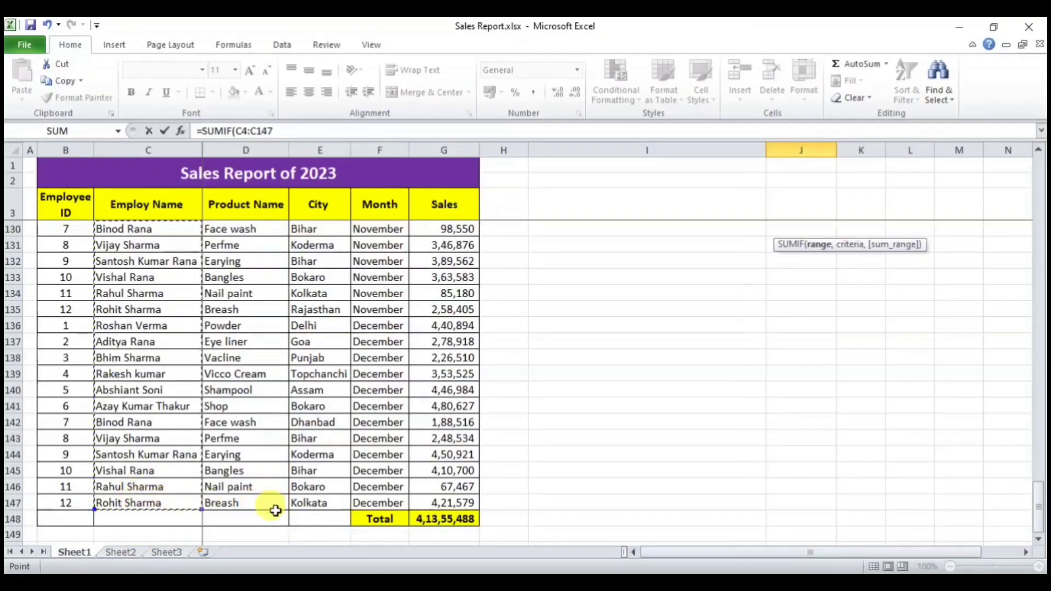
text(,)
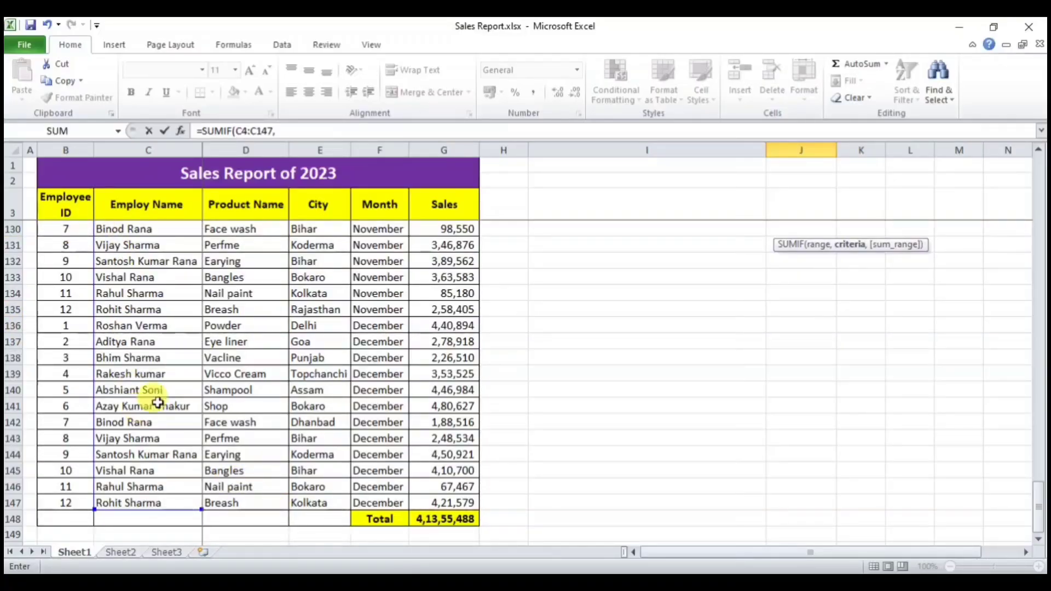
click(296, 134)
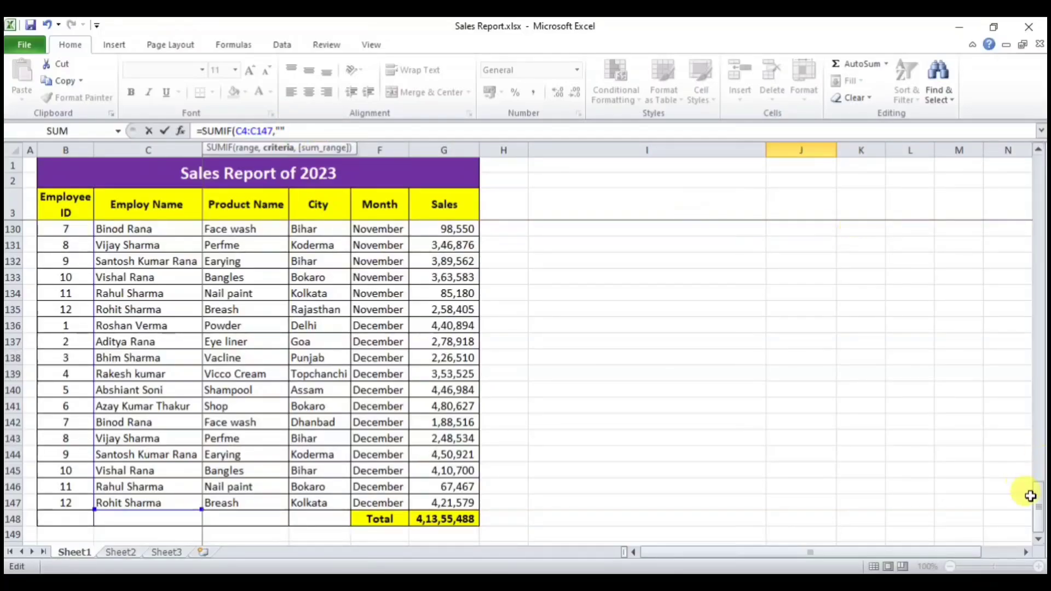
drag(1035, 499, 1023, 179)
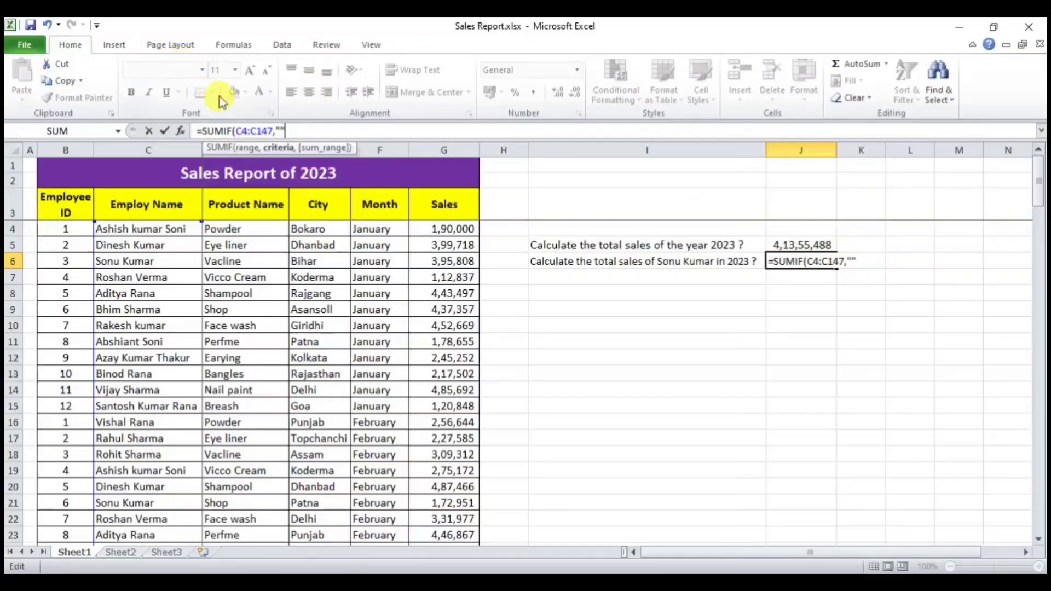
click(852, 262)
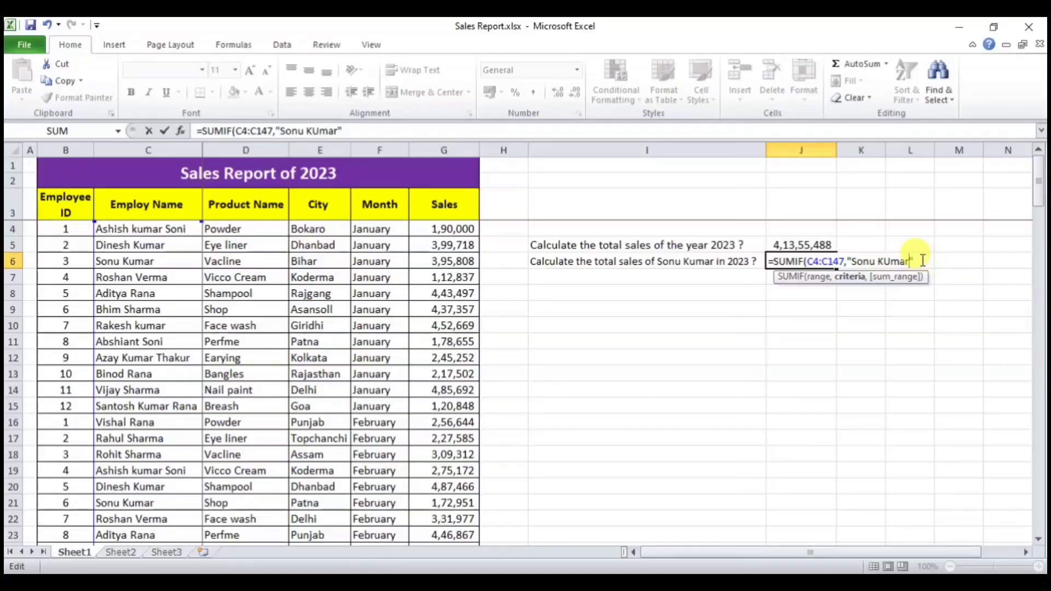
text(,)
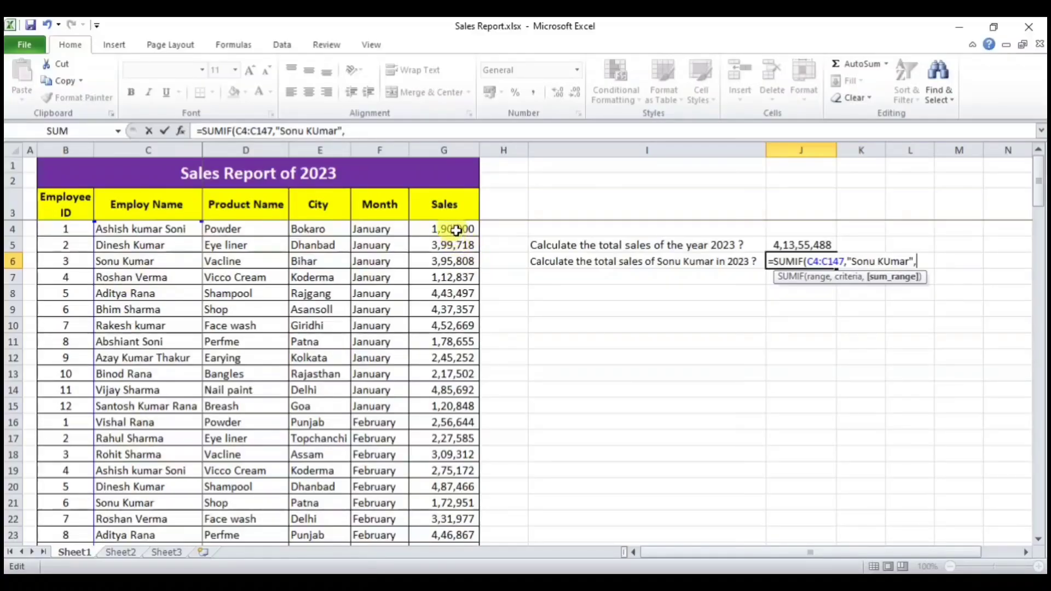
drag(455, 230, 459, 508)
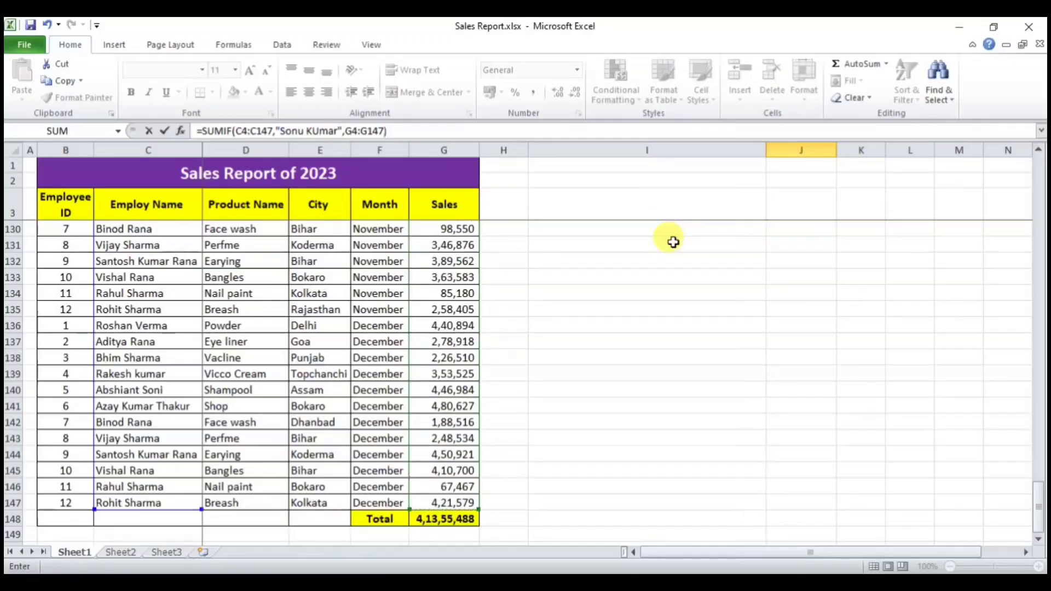
key(Return)
Step: Give J6 Comma Style with no decimals so it reads 26,37,397
scroll(795, 268, up, 1)
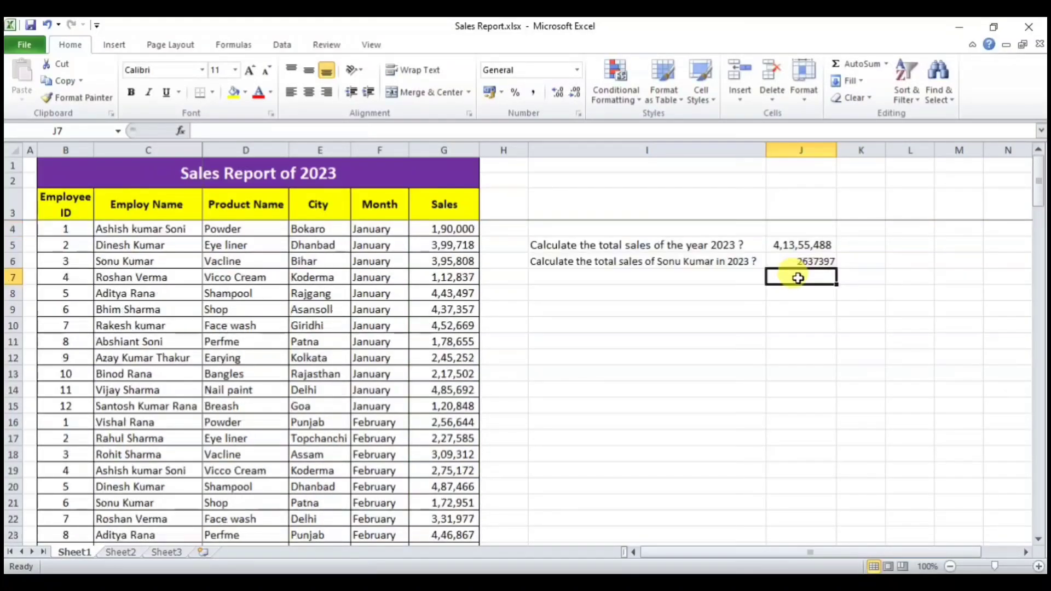
click(802, 261)
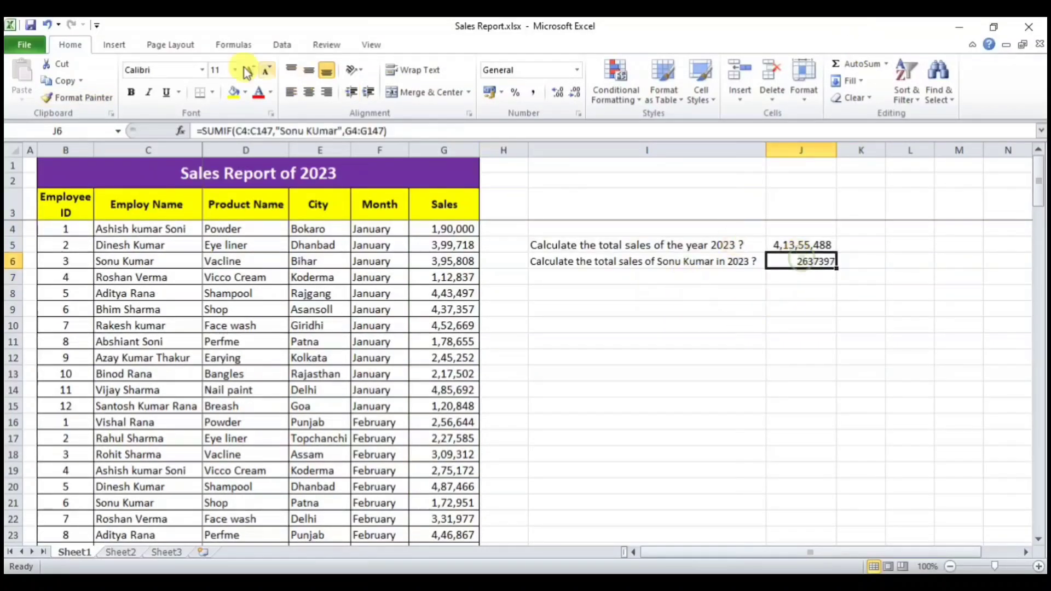
click(539, 92)
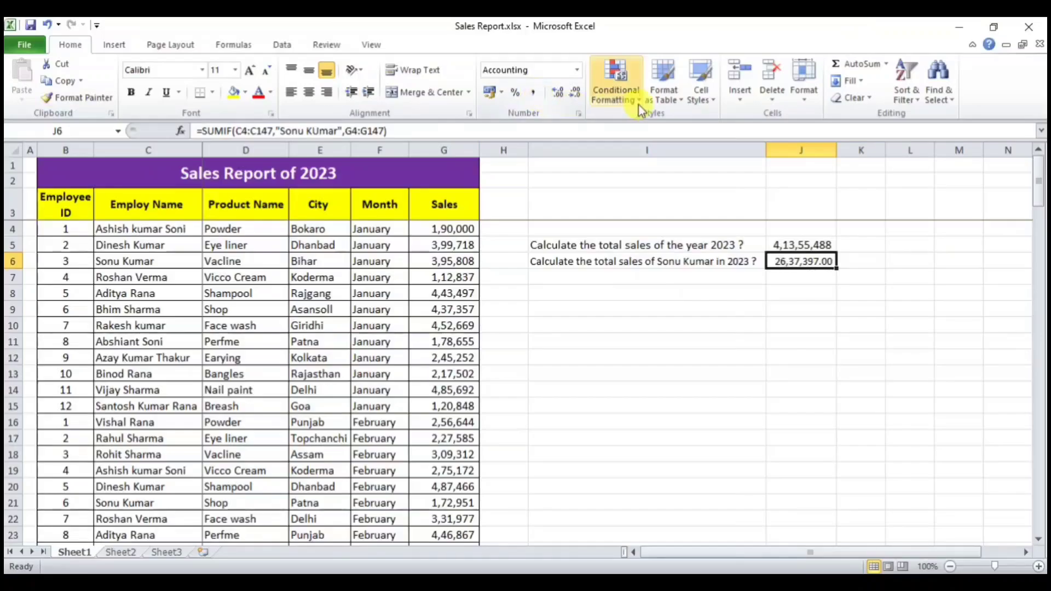
click(576, 93)
click(576, 93)
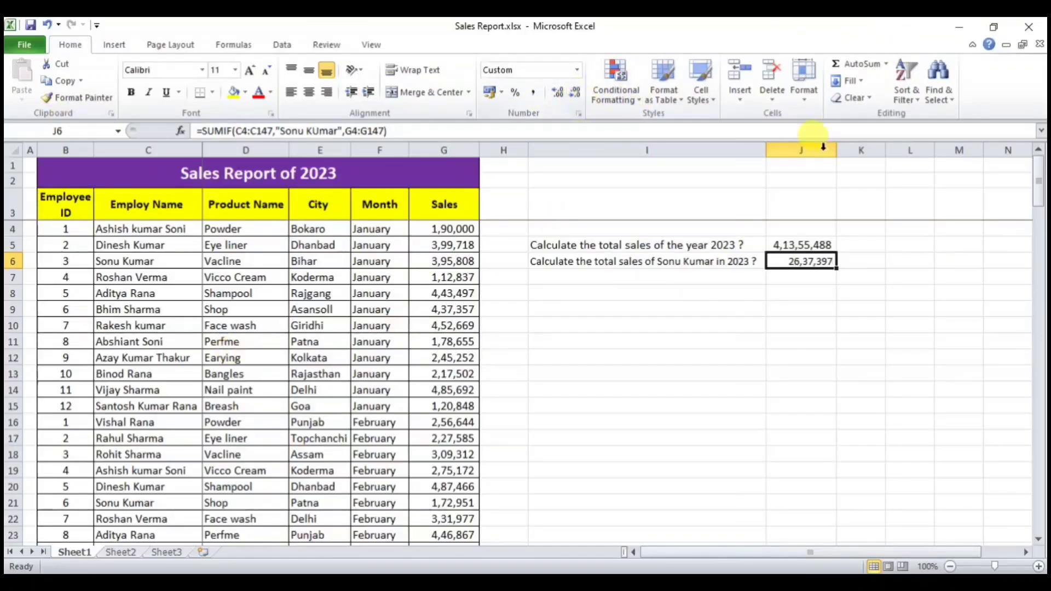
Step: Compare the J6 SUMIF result with the I5 and I6 question texts
click(774, 326)
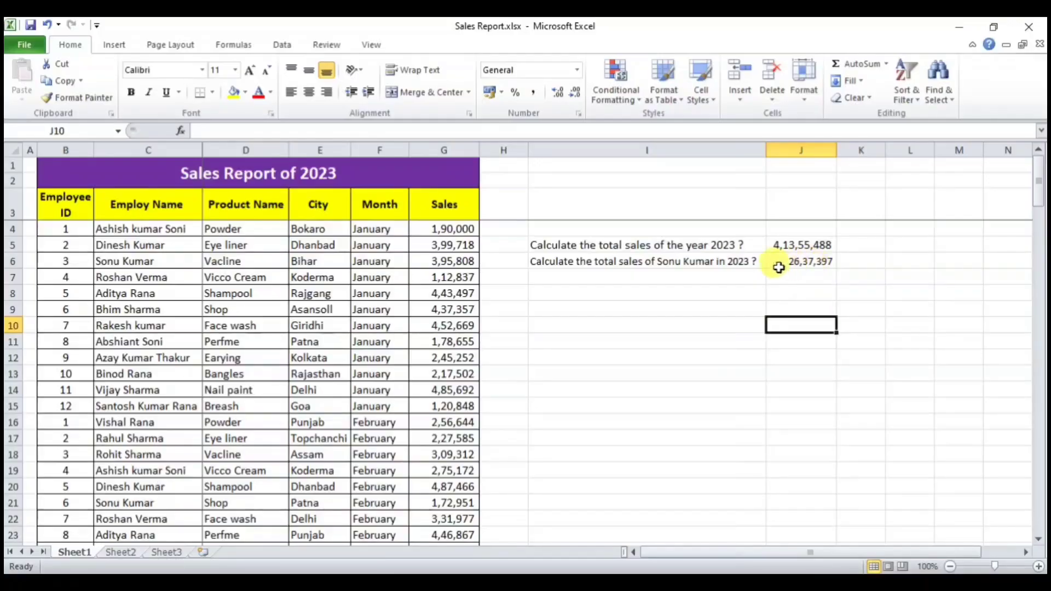
click(815, 262)
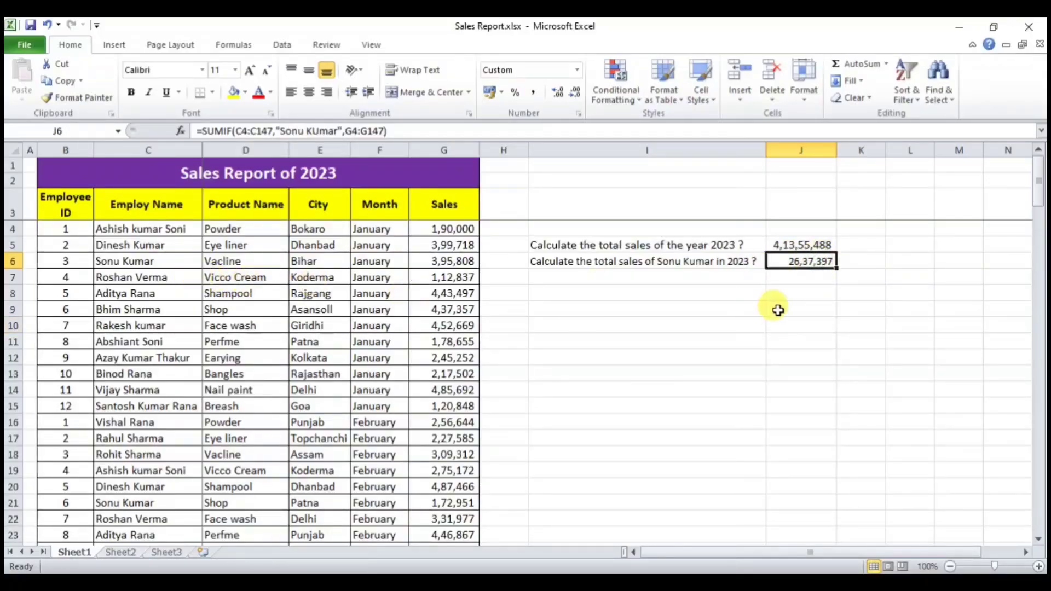
click(641, 264)
click(814, 263)
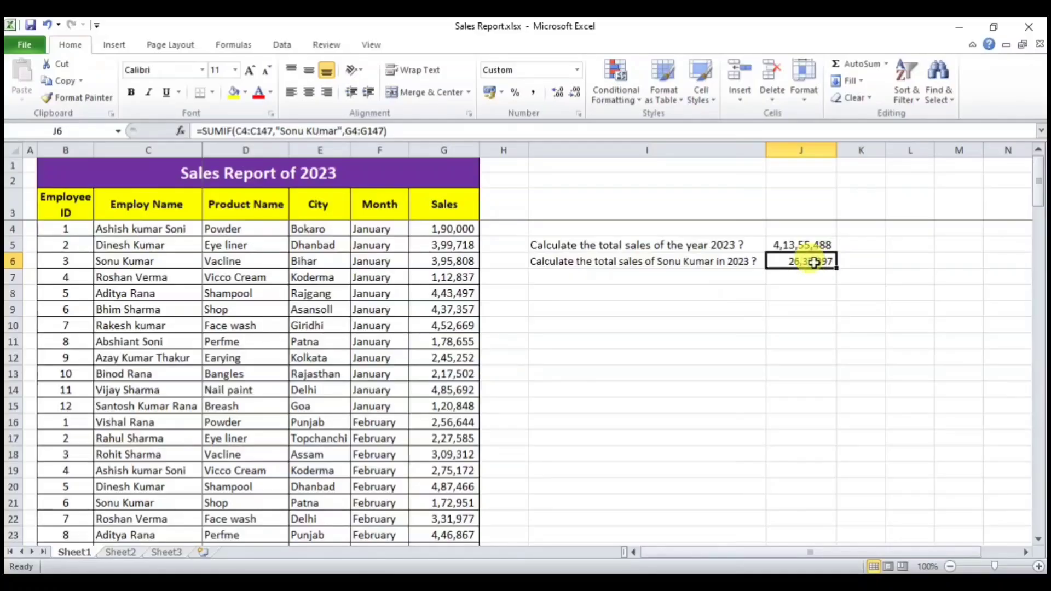
click(680, 260)
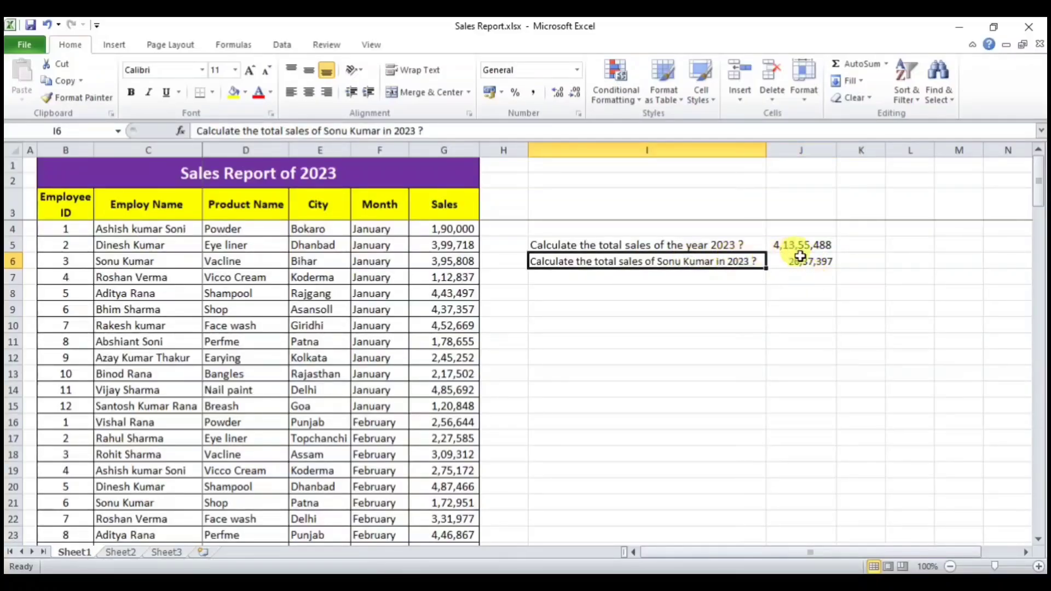
click(801, 258)
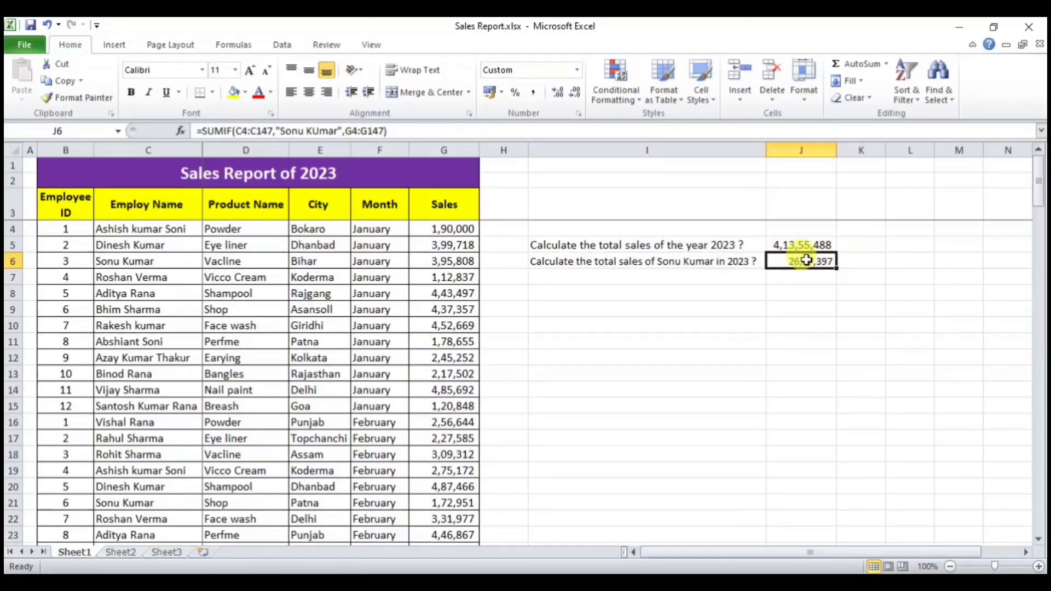
click(722, 245)
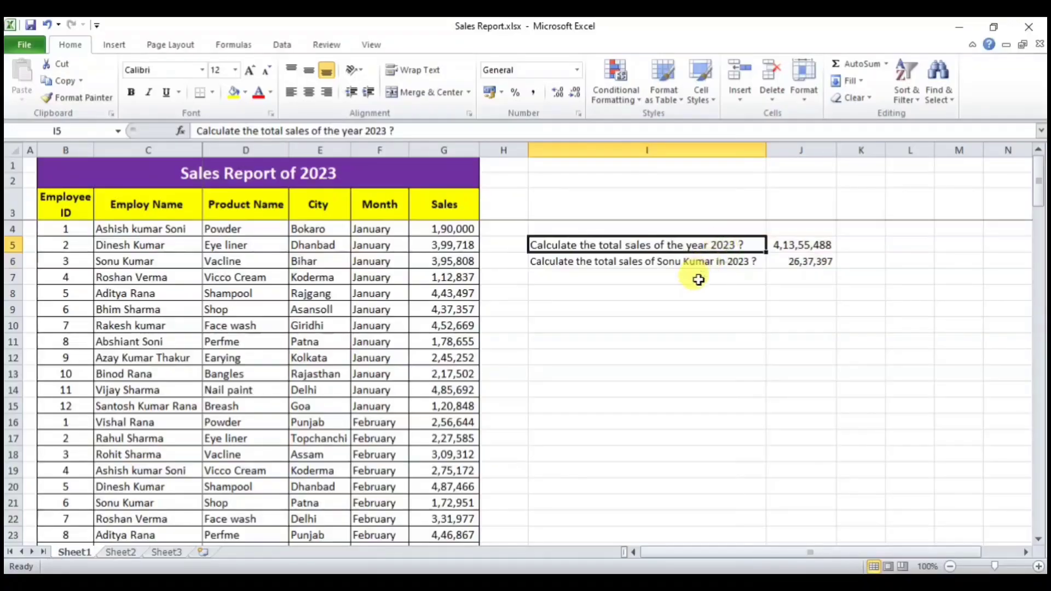
click(703, 262)
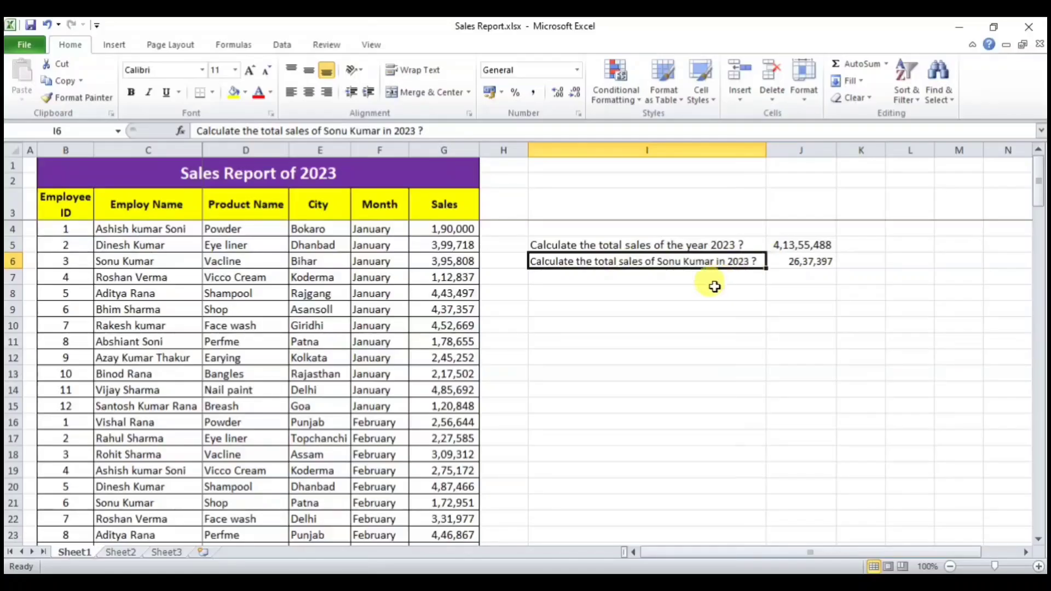
Step: Enter in I7 the question about the employee's 2023 sales in Dhanbad City, then select J7
click(651, 277)
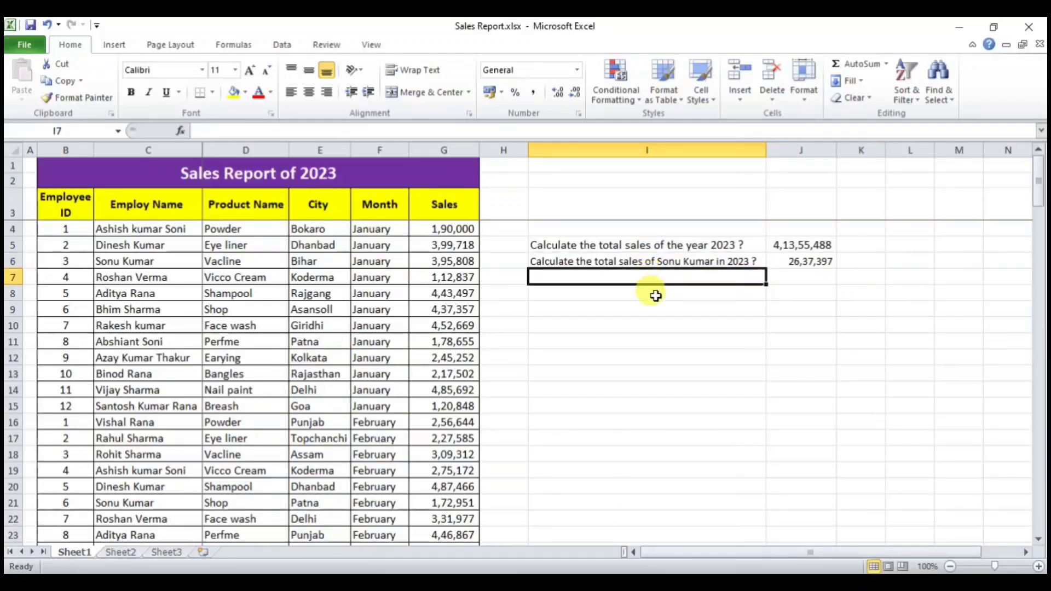
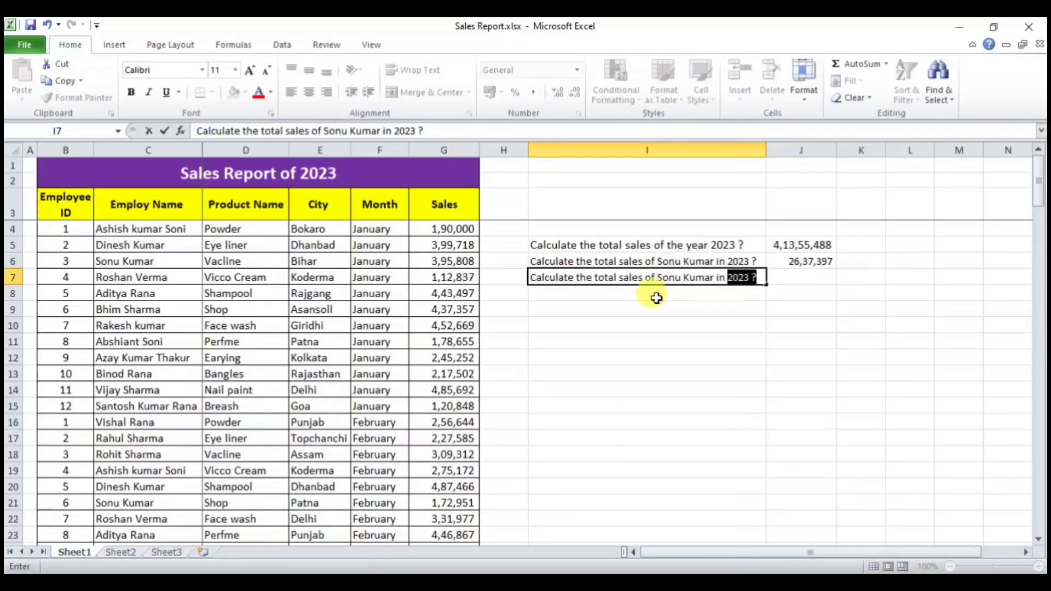
key(Return)
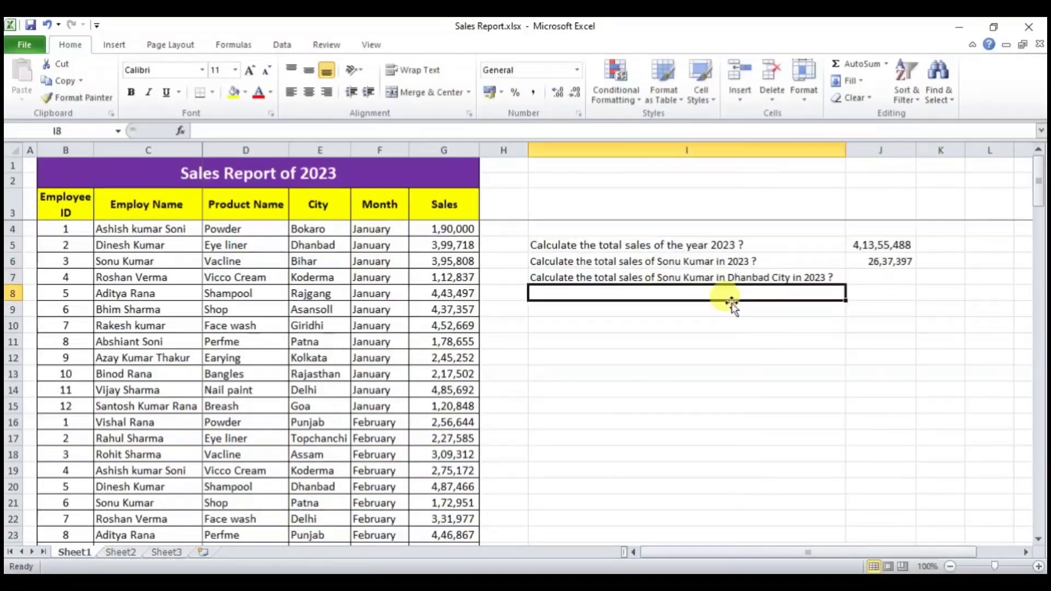
click(563, 340)
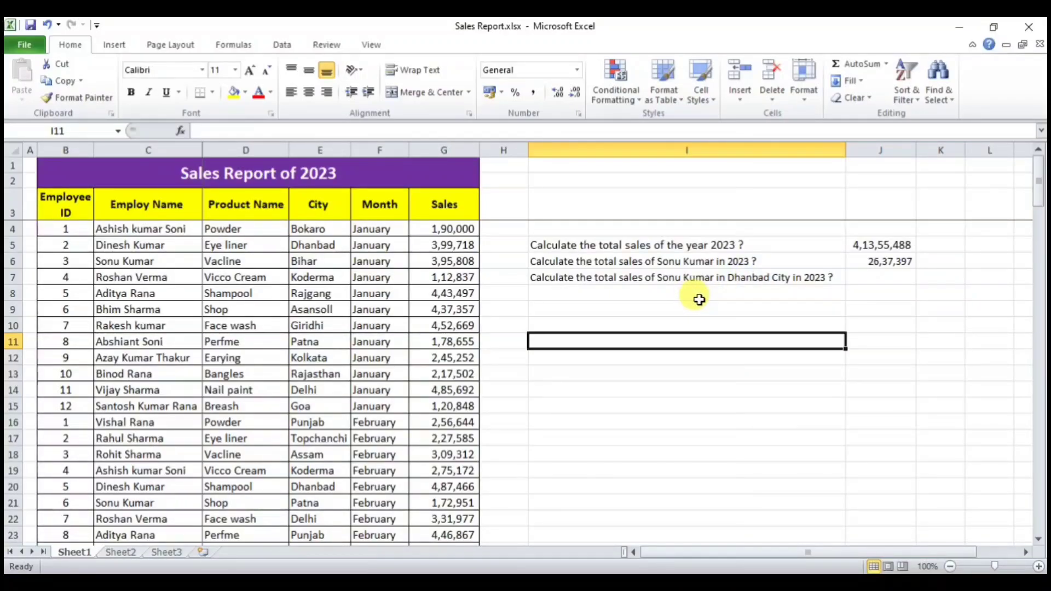
click(878, 278)
Step: Start a SUMIFS in J7 with Sales G4:G147 as the sum range
text(=)
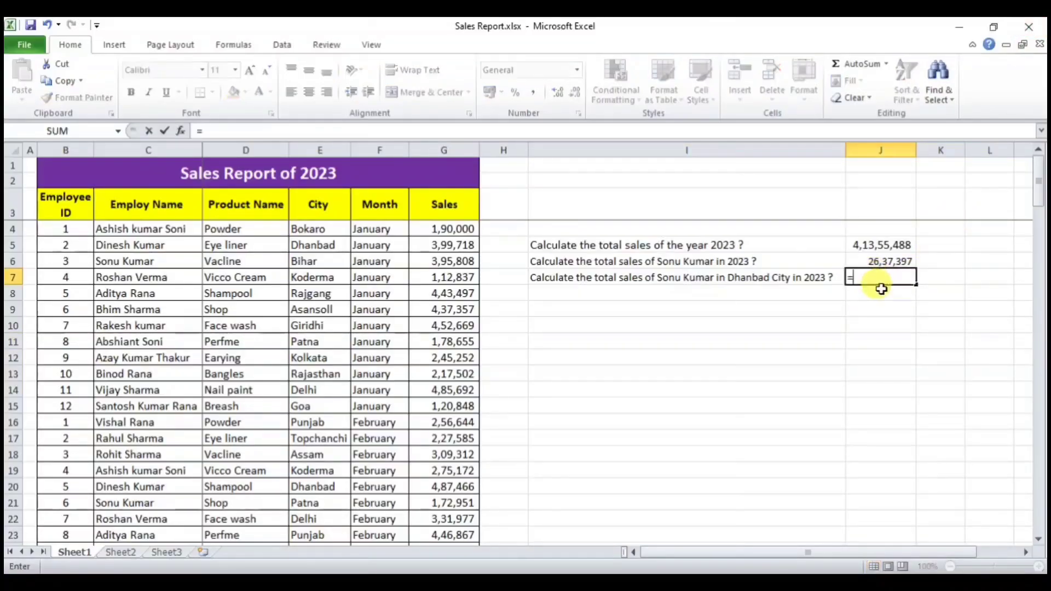
text(sum)
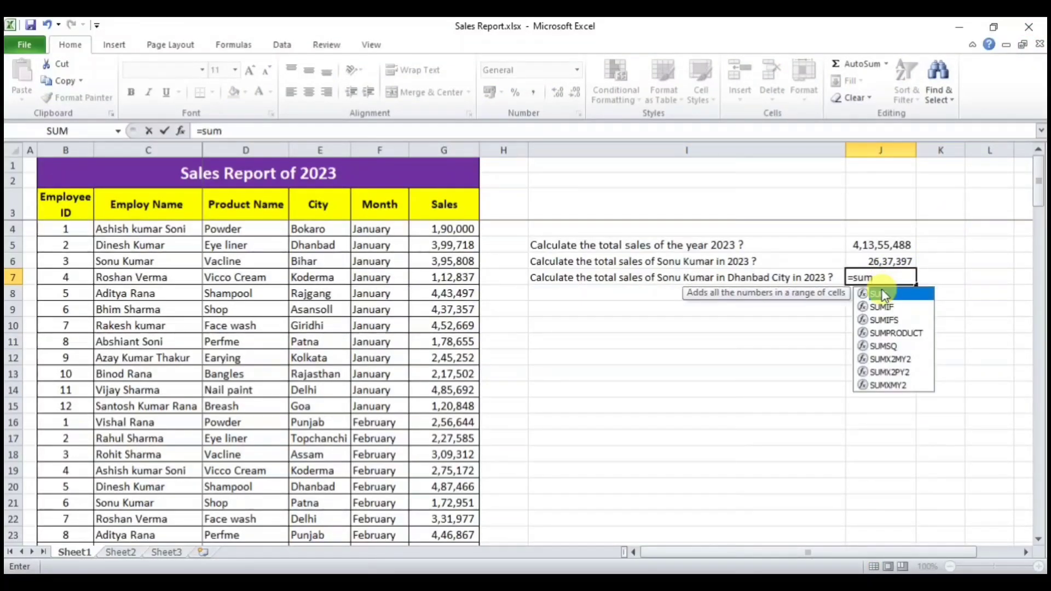
text(ifs)
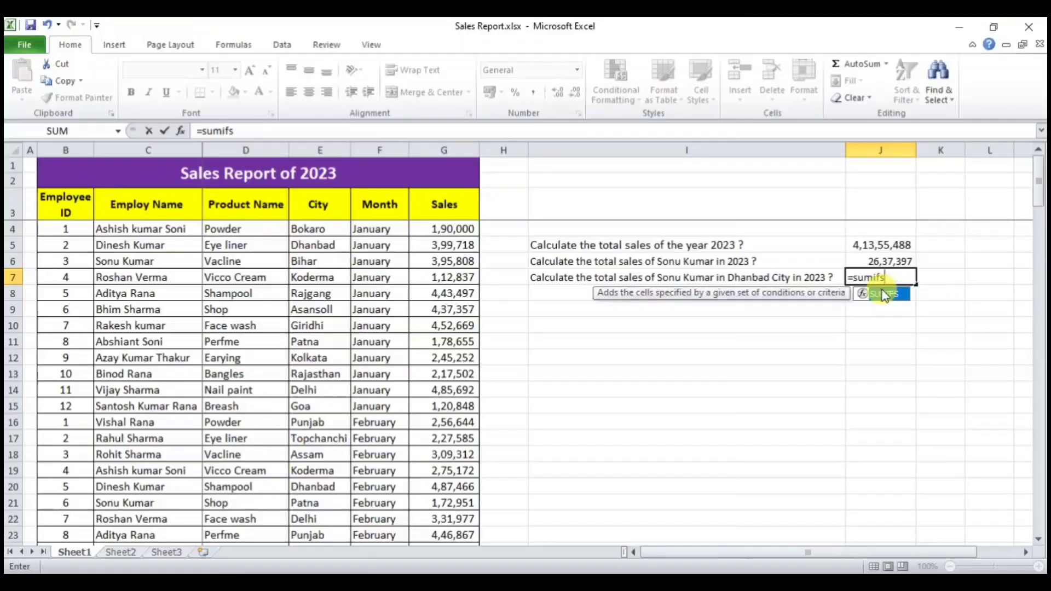
double_click(883, 296)
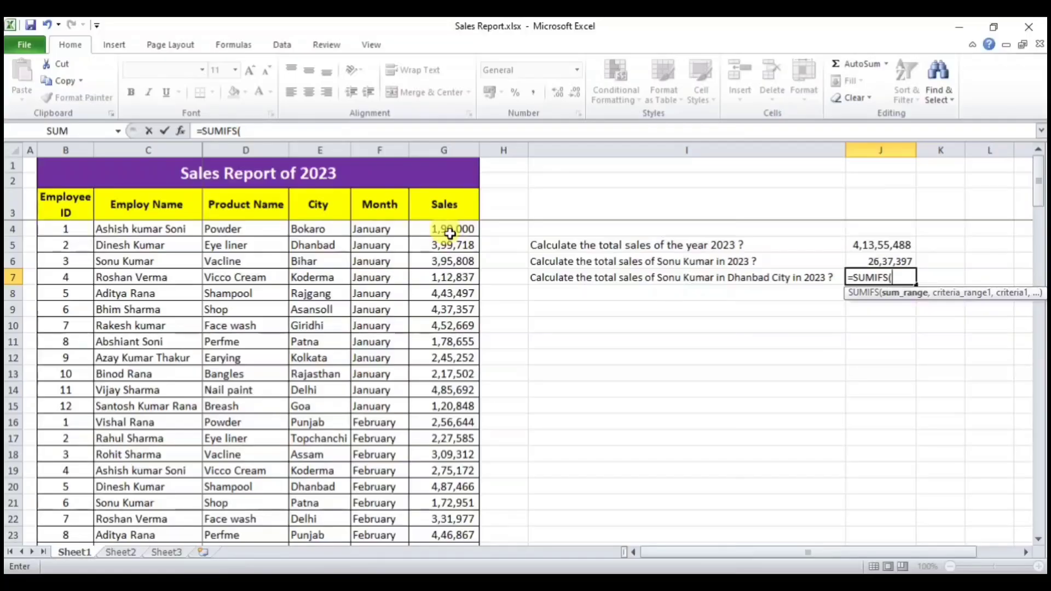
drag(449, 233, 437, 502)
text(,)
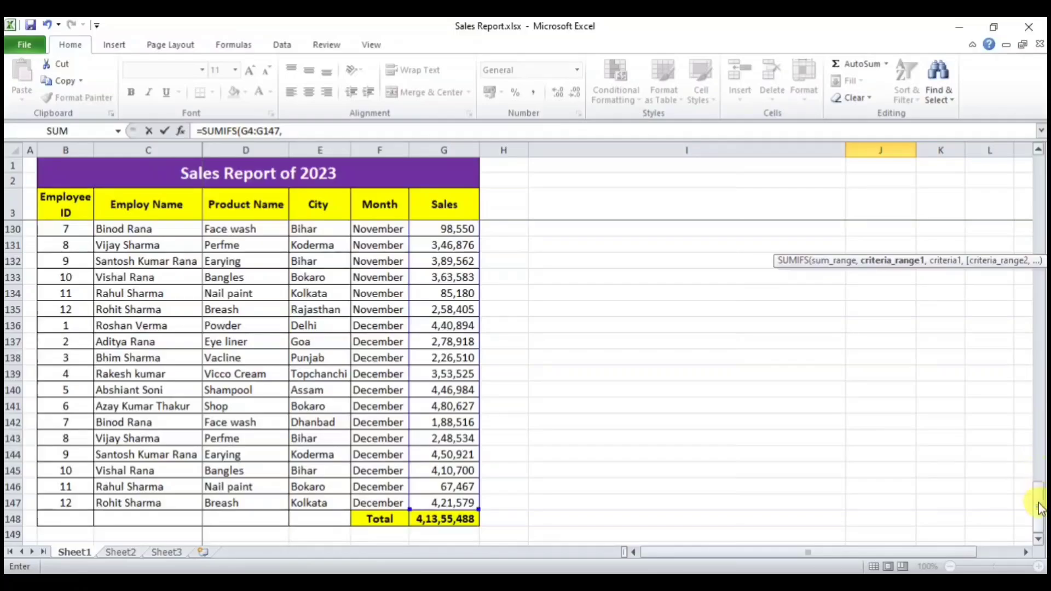
drag(1040, 508, 1037, 152)
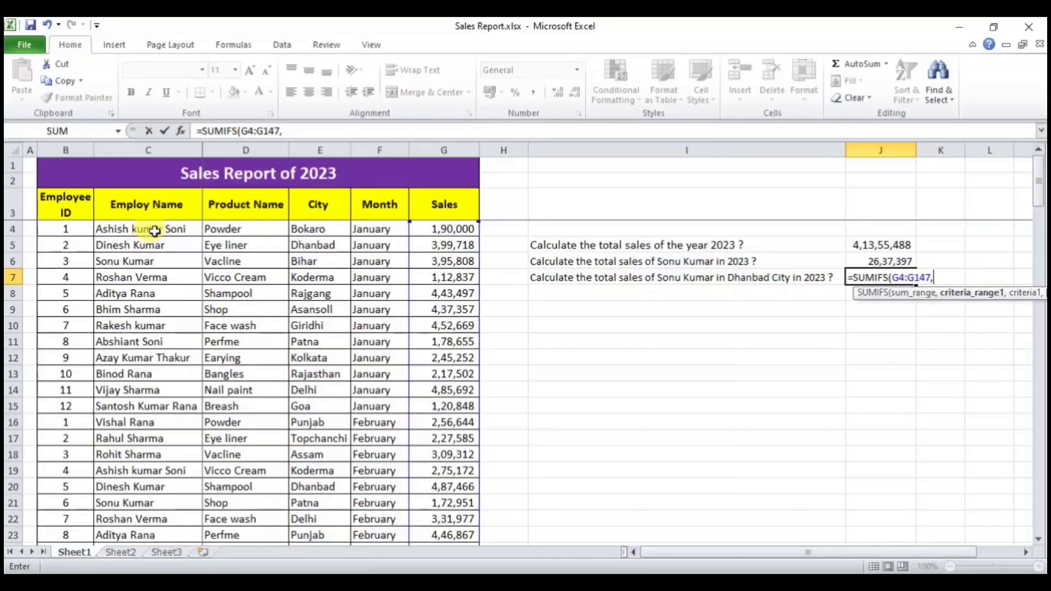
Step: Add criteria for the employee name in C4:C147 and "Dhanbad" in E4:E147
drag(155, 231, 228, 494)
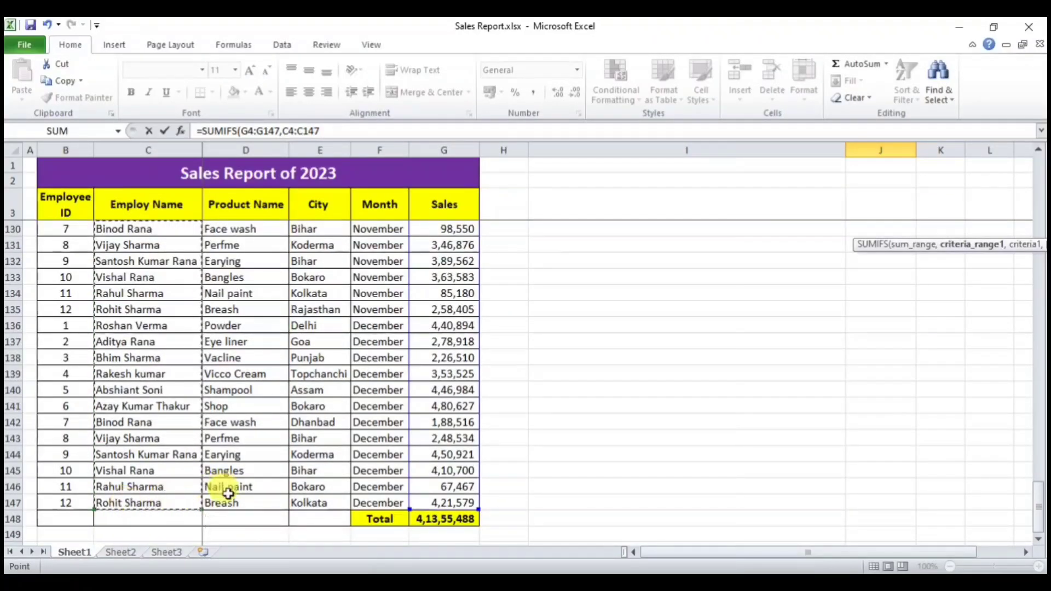
text(,)
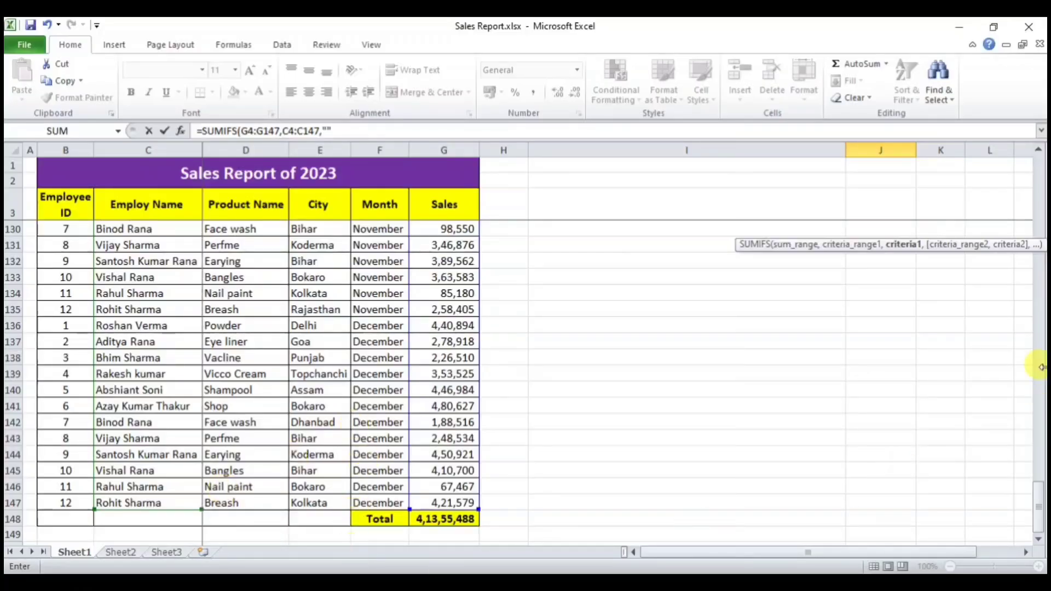
drag(1040, 505, 1037, 180)
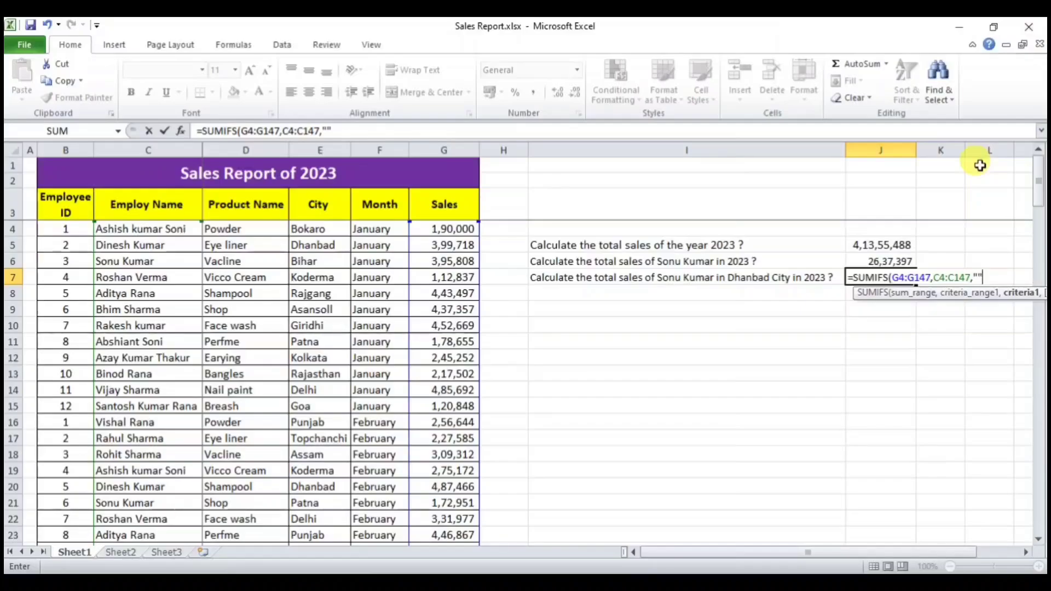
key(BackSpace)
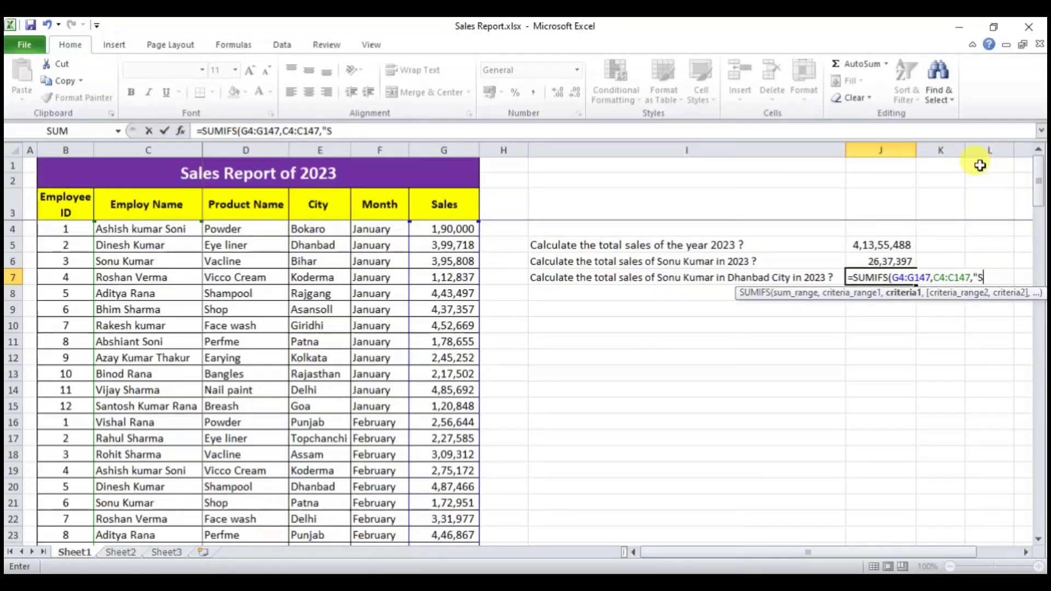
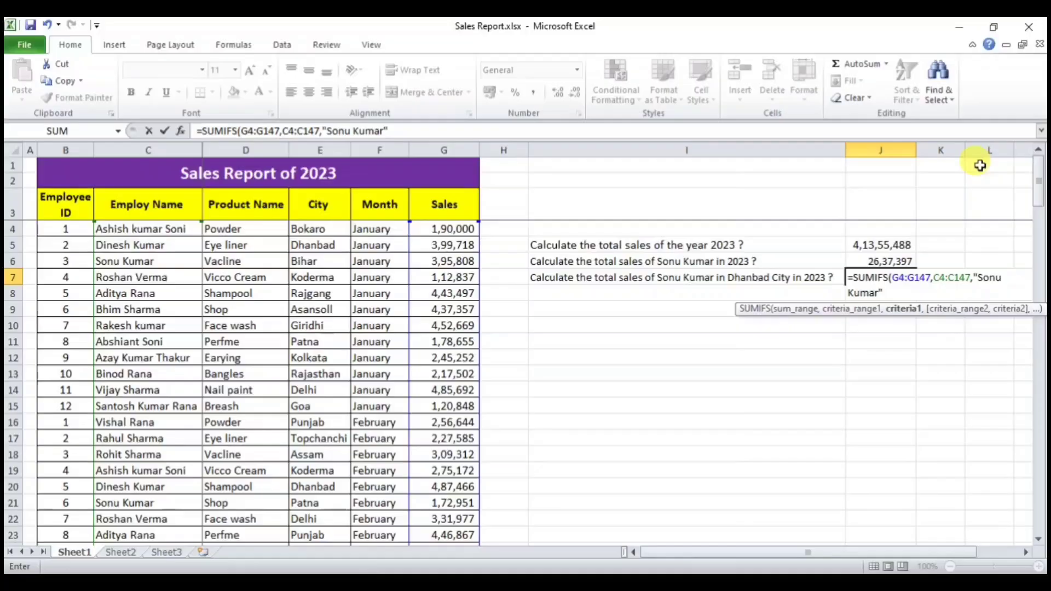
text(,)
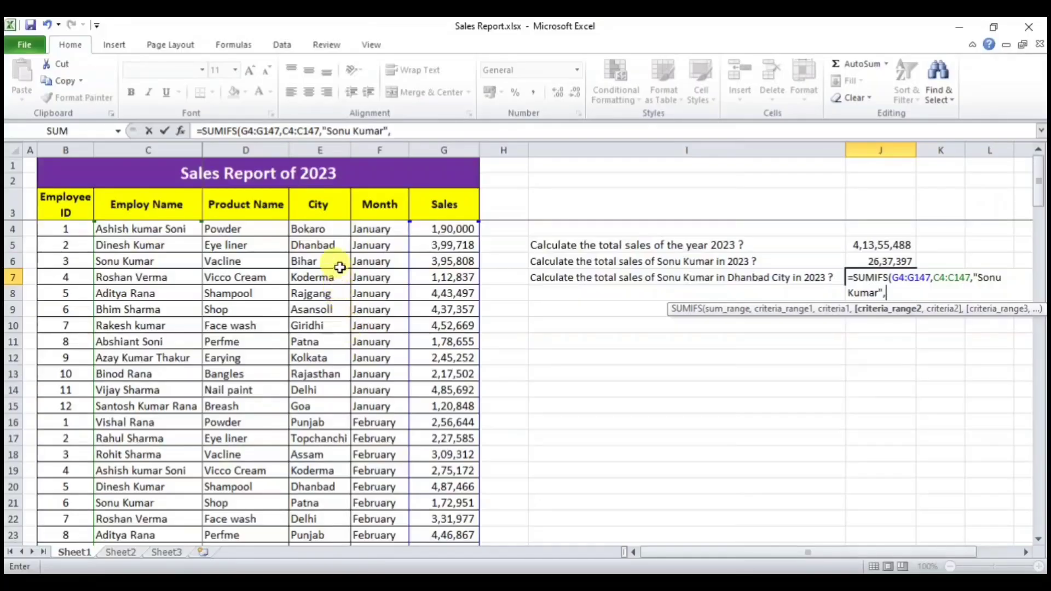
click(321, 229)
drag(321, 229, 319, 508)
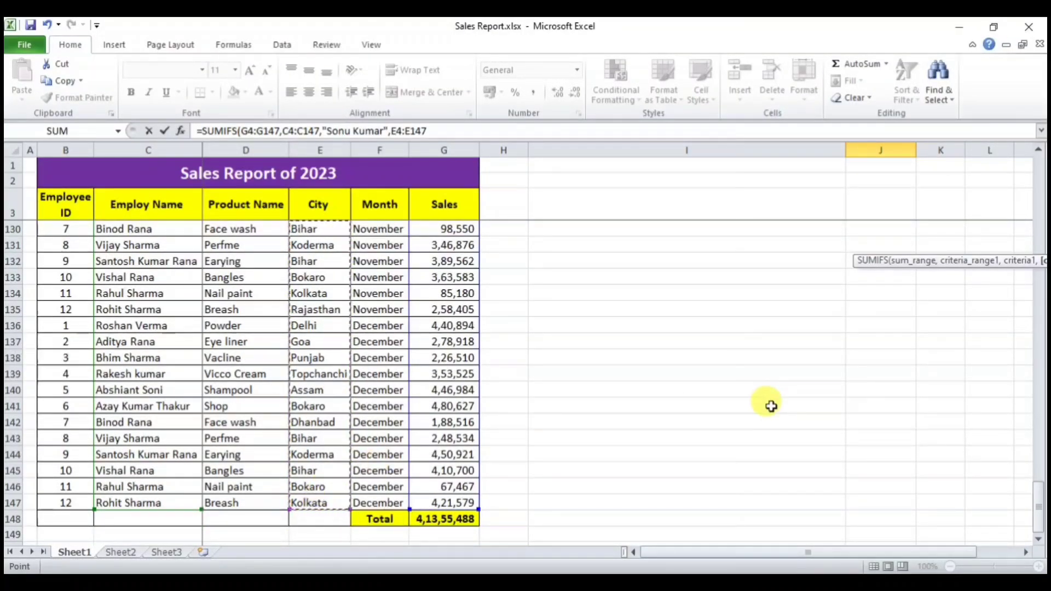
text(,)
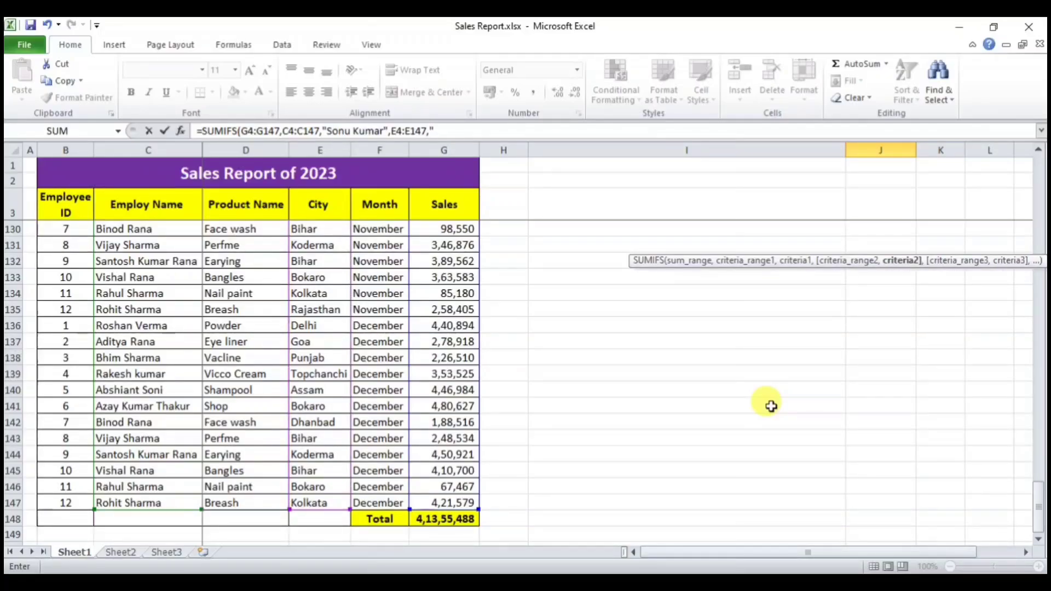
text("Dhanbad")
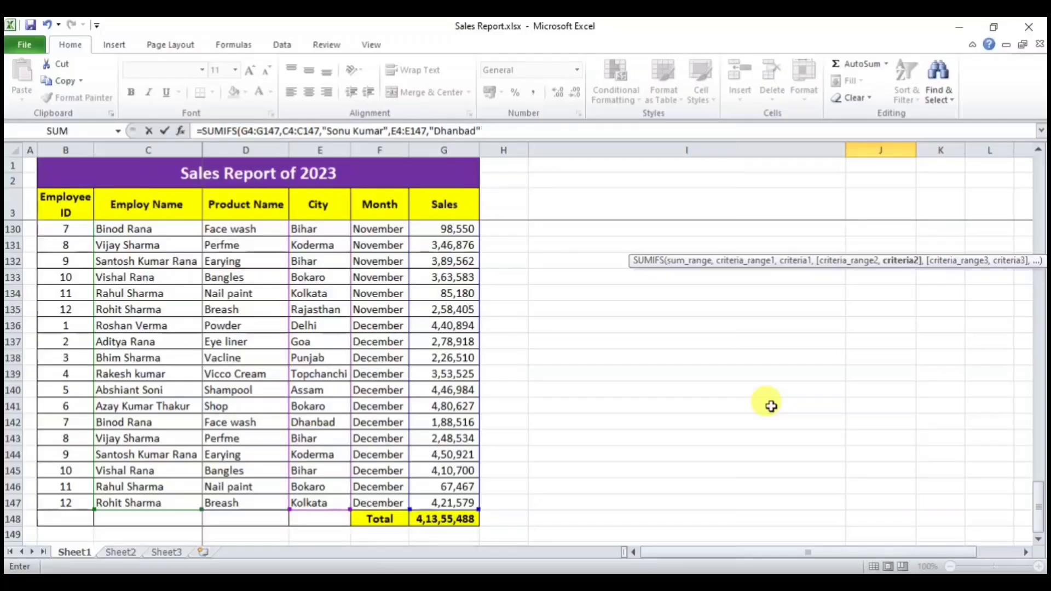
key(Return)
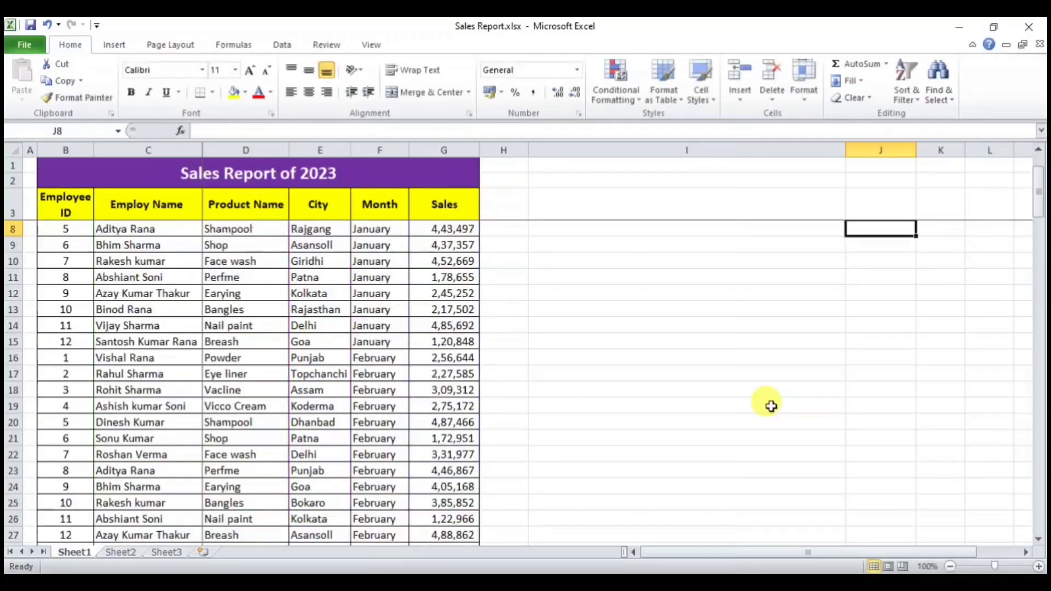
Step: Fill Dhanbad down into city cell E6 with Ctrl+D
drag(1041, 216, 1039, 164)
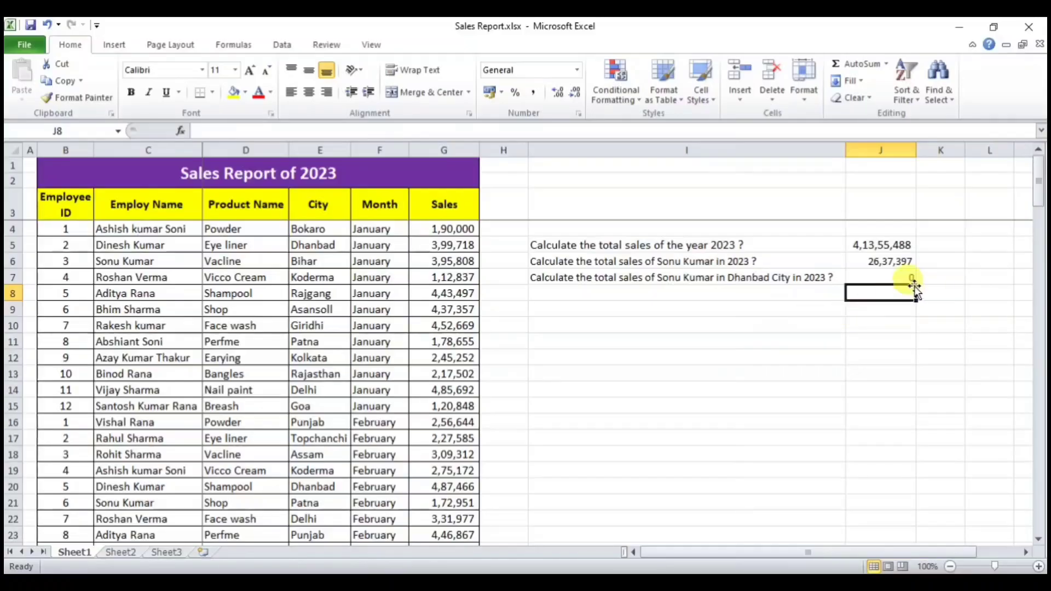
click(904, 279)
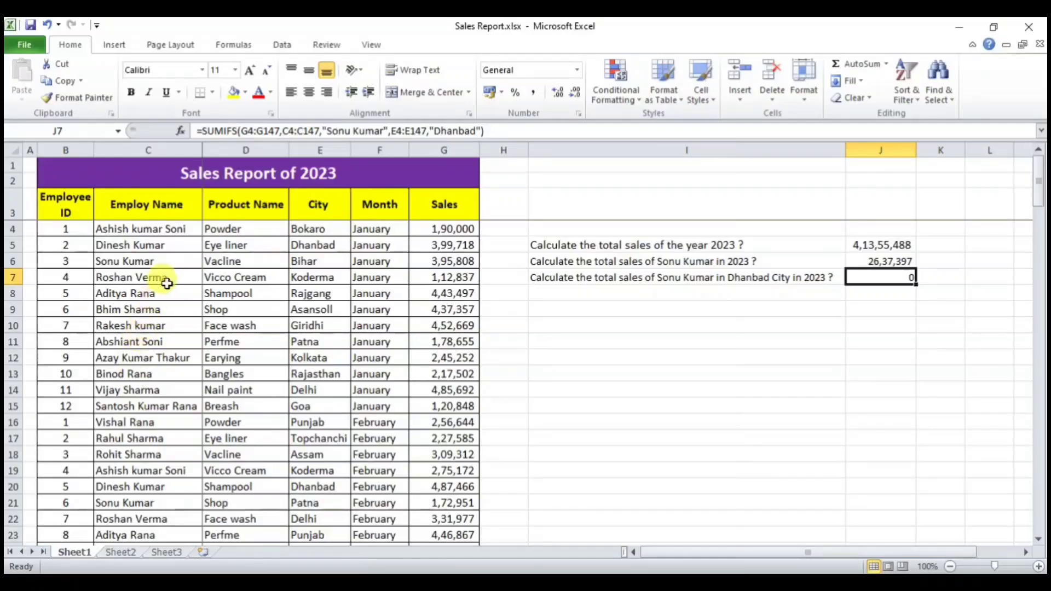
click(159, 262)
click(328, 263)
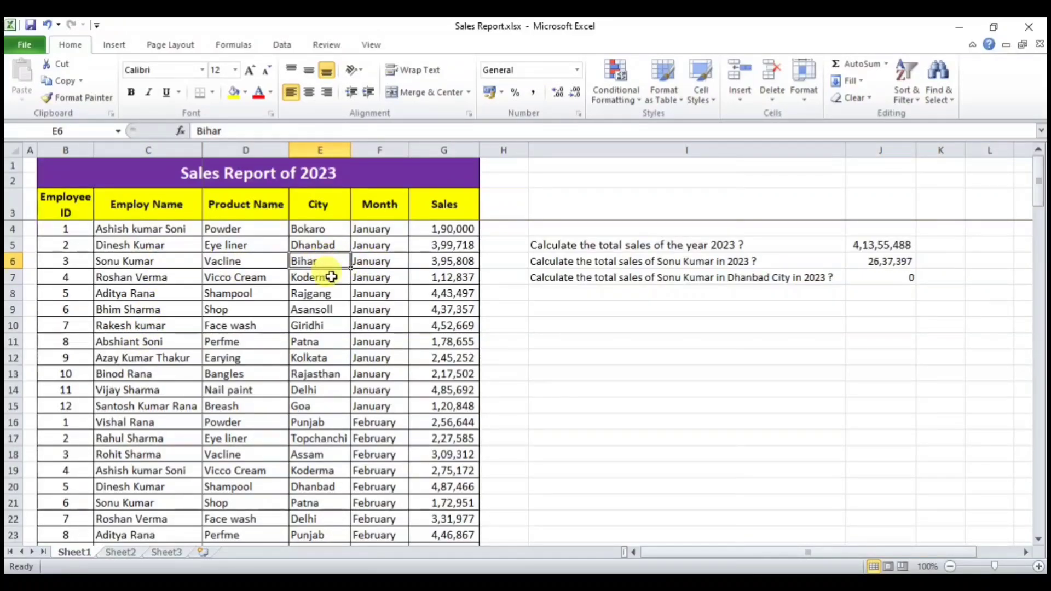
key(ctrl+d)
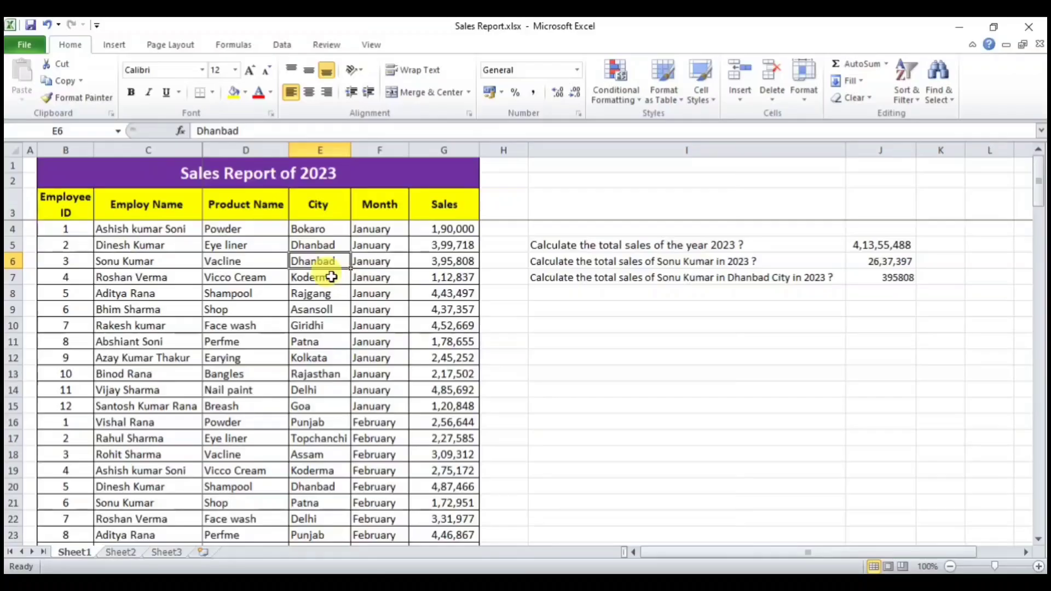
Step: Apply Comma Style to J7 and fill Dhanbad into E21, giving 5,68,759.00
click(859, 278)
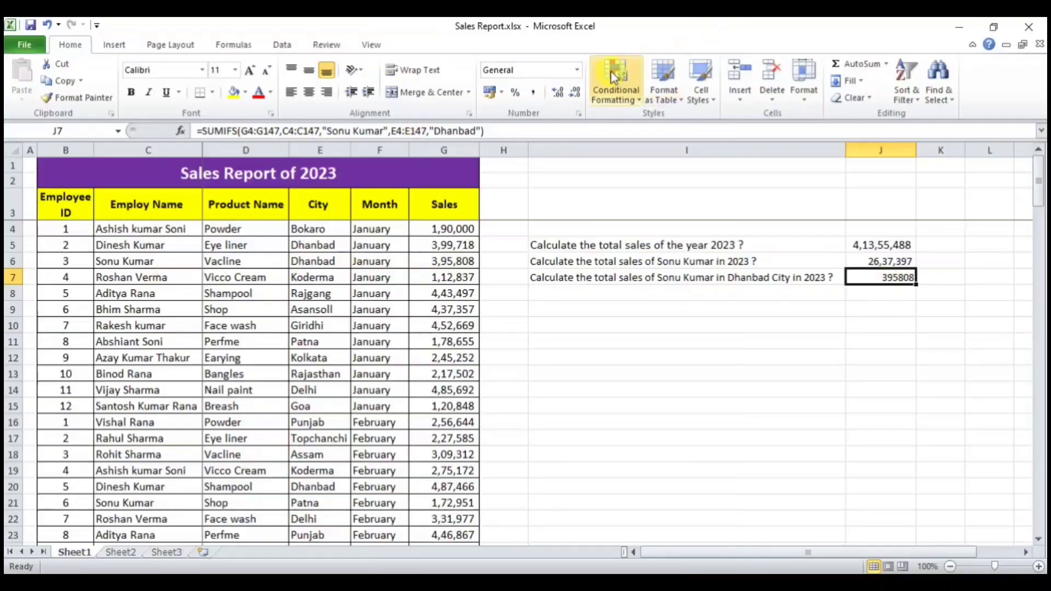
click(533, 92)
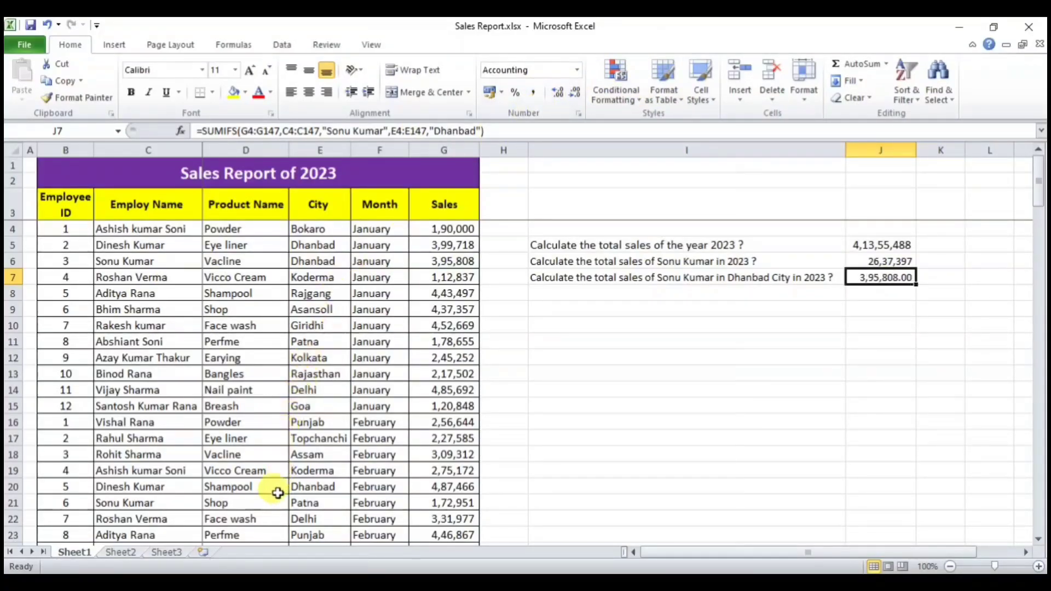
click(332, 501)
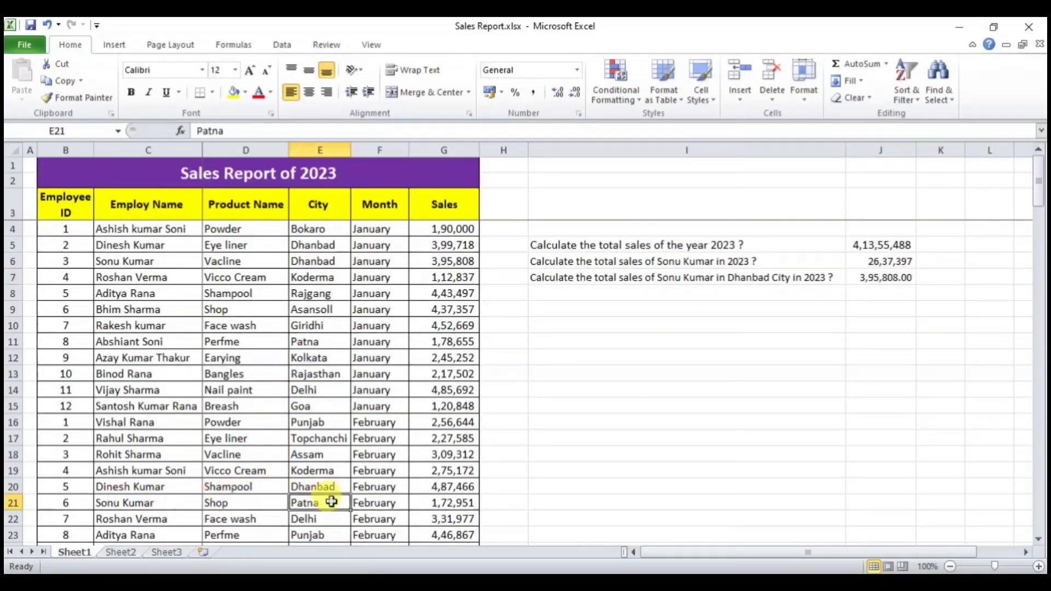
key(ctrl+d)
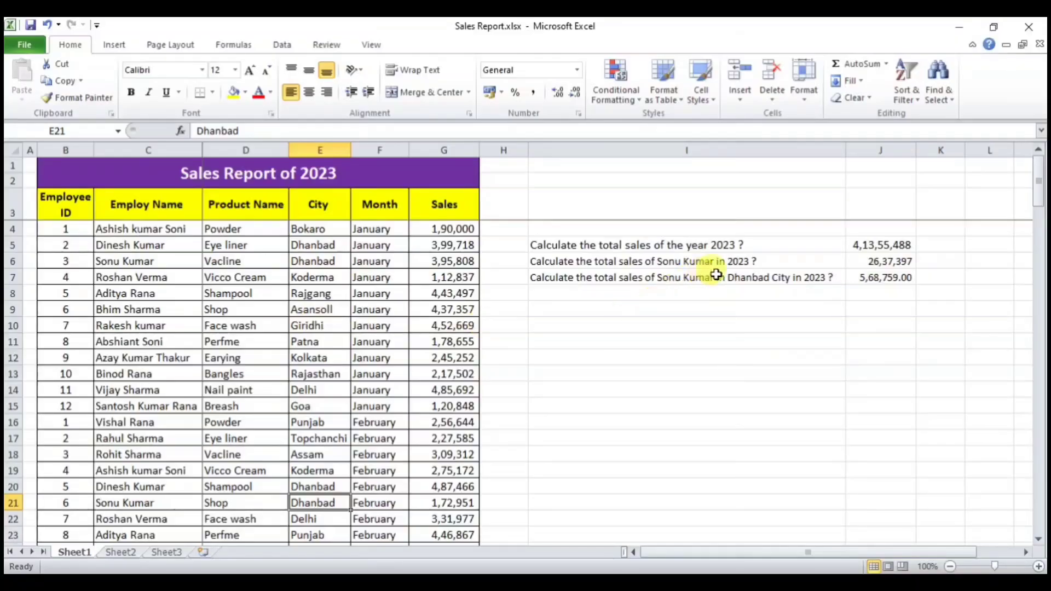
click(874, 277)
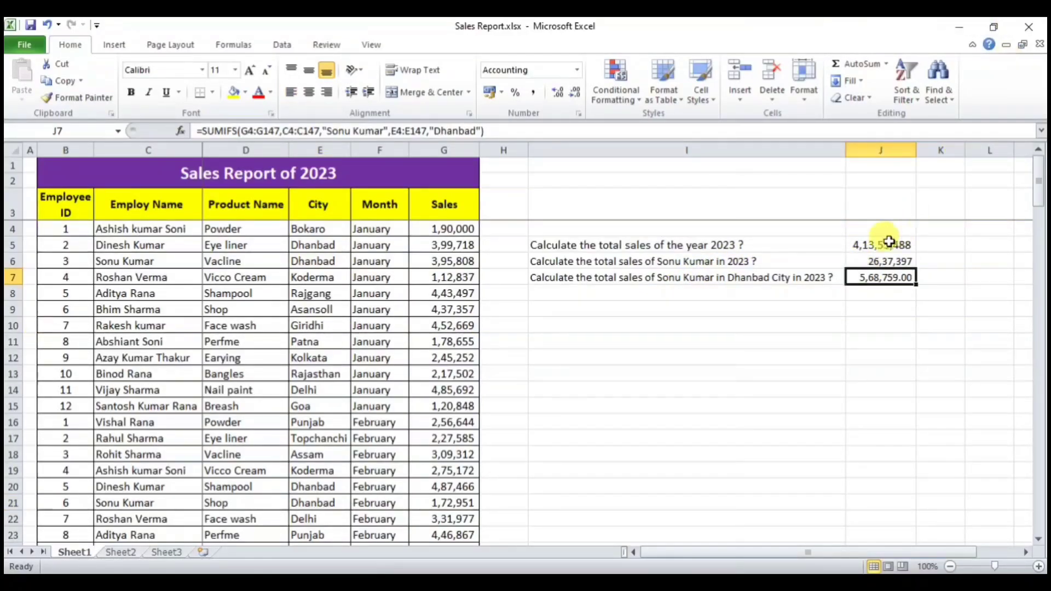
click(662, 296)
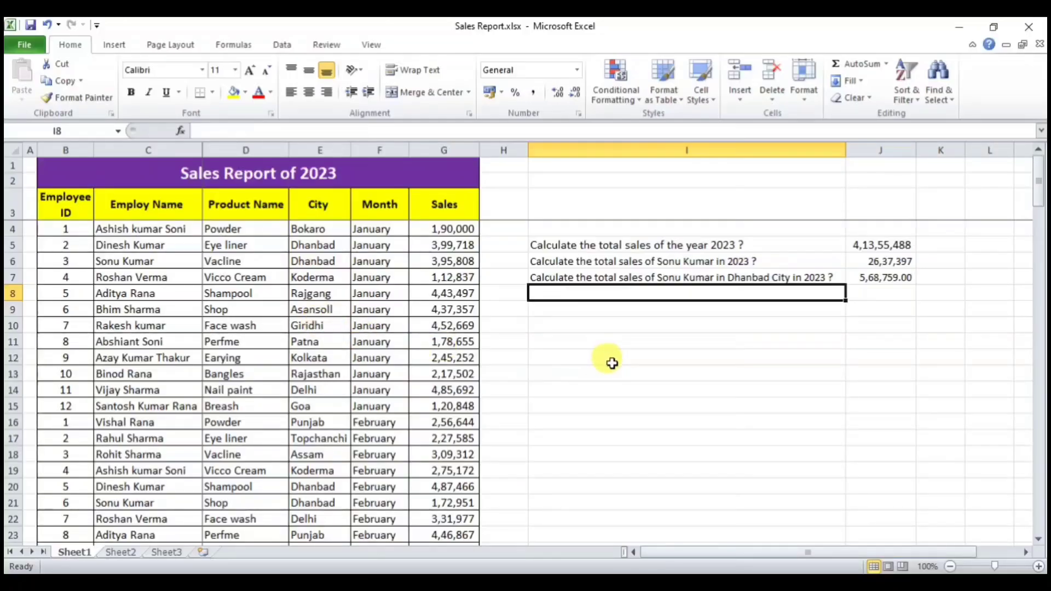
Step: Add the I8 question on the employee's face wash sales in Dhanbad and review J7's SUMIFS
text(Calculate the total sales of )
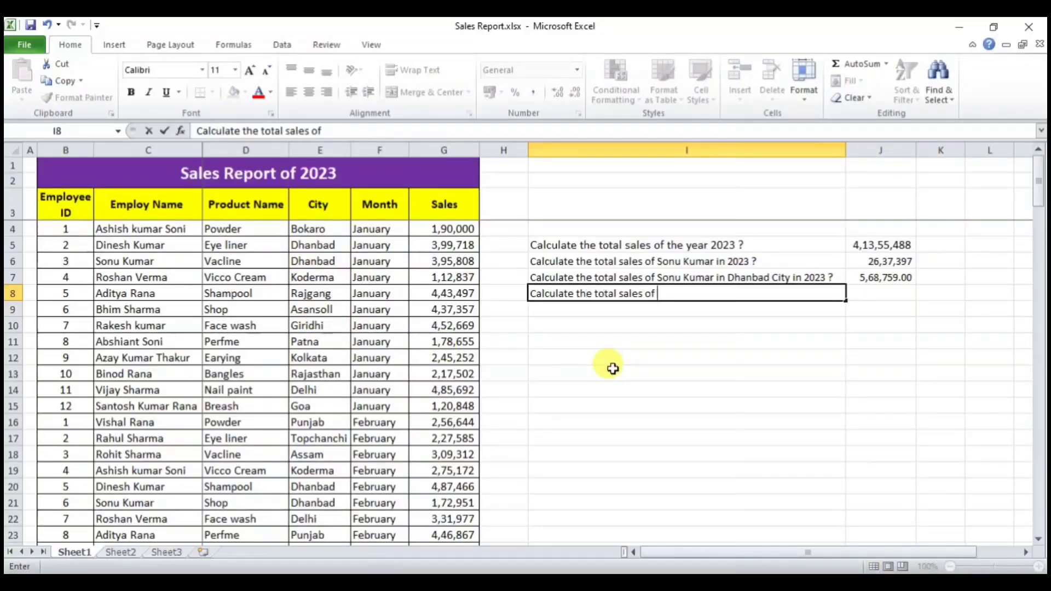
click(687, 418)
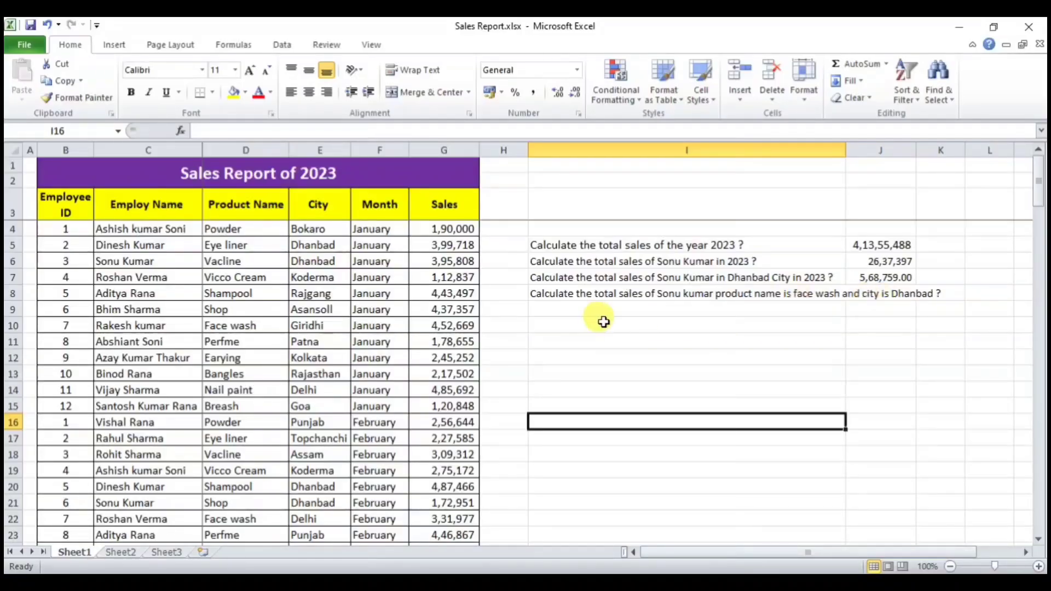
click(781, 279)
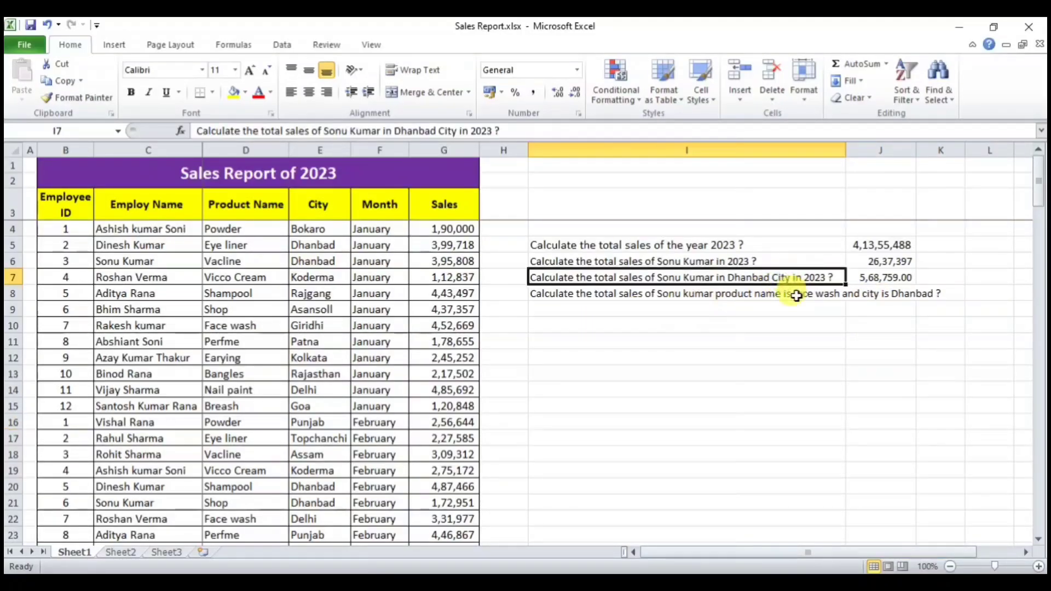
click(871, 277)
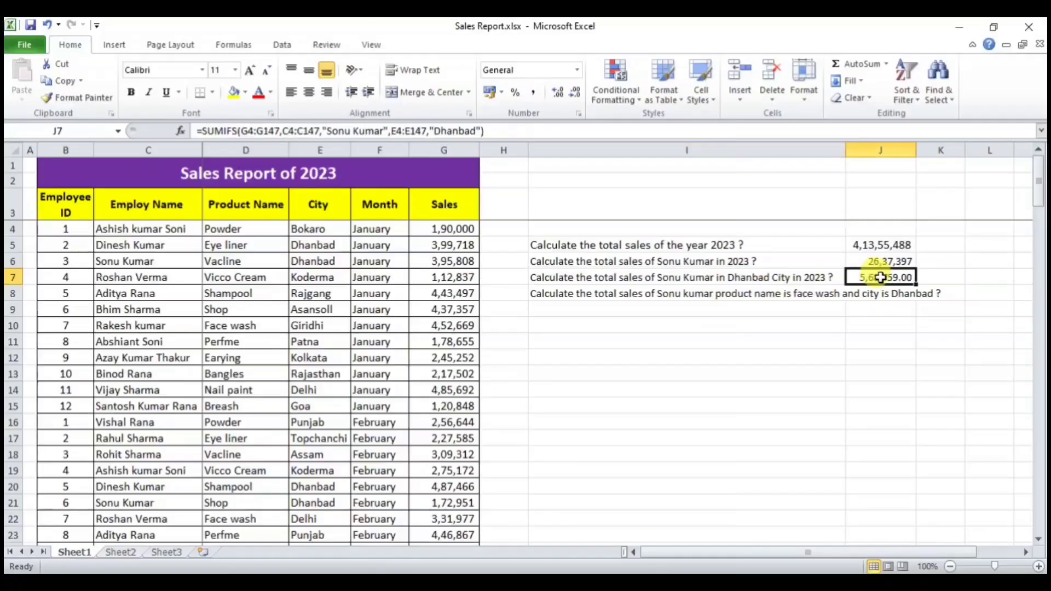
click(761, 326)
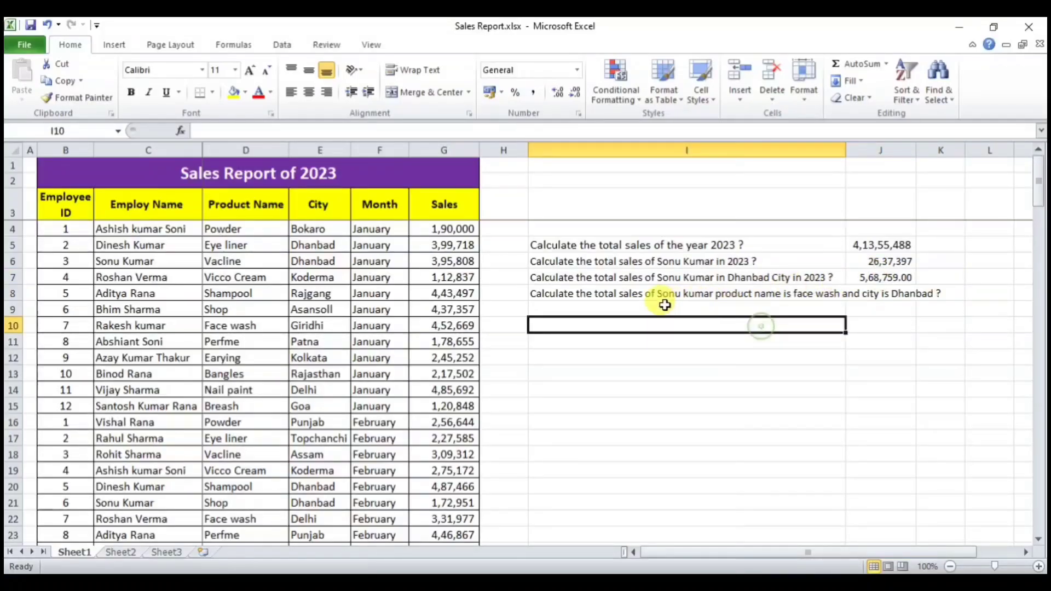
click(697, 295)
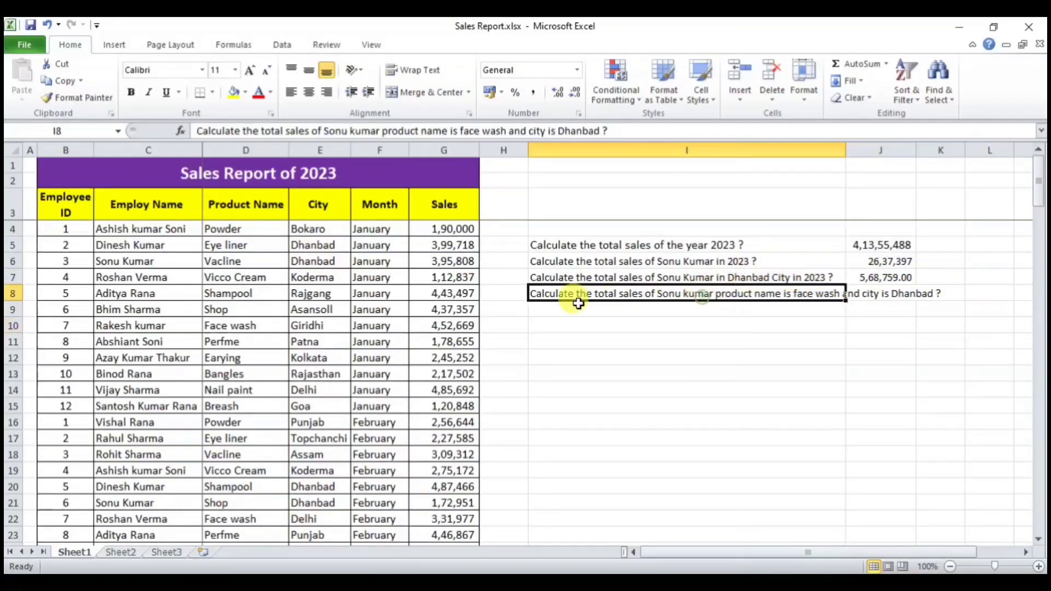
click(882, 279)
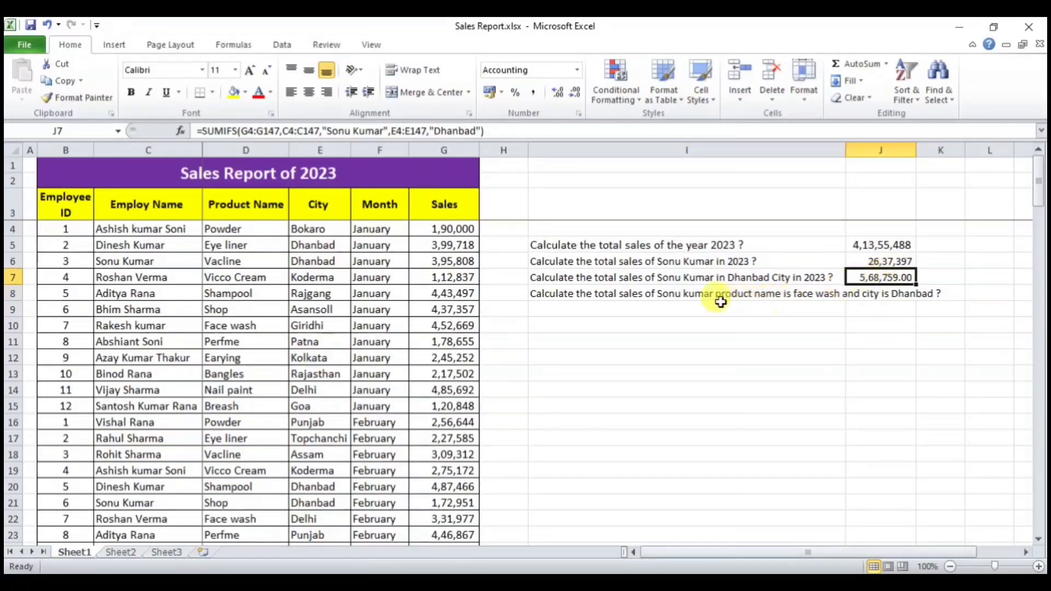
click(695, 294)
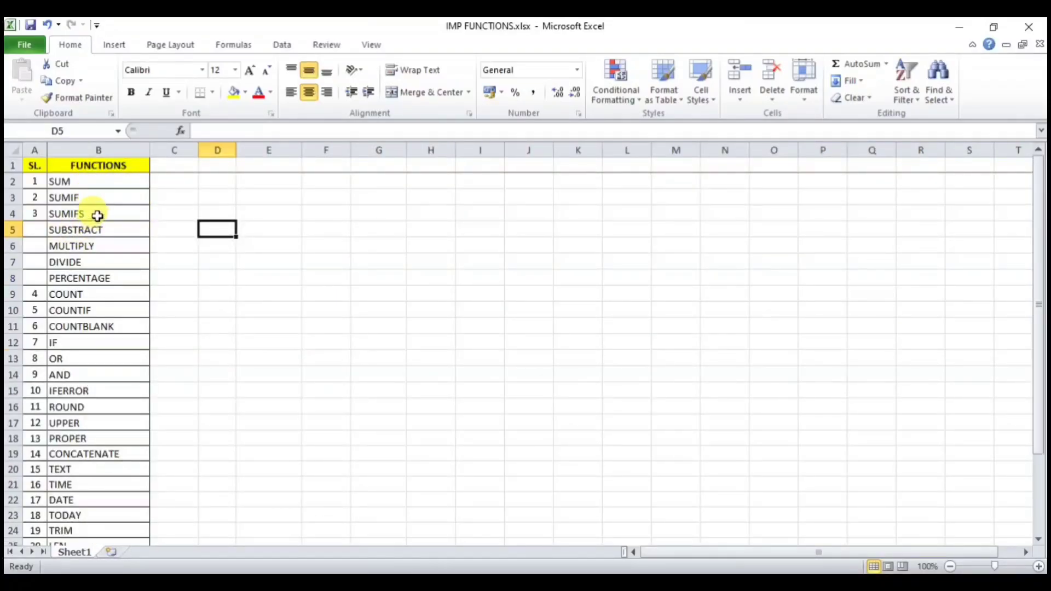
Step: Enter the label MRP in E3 and the price 36500 in F3
drag(103, 228, 101, 272)
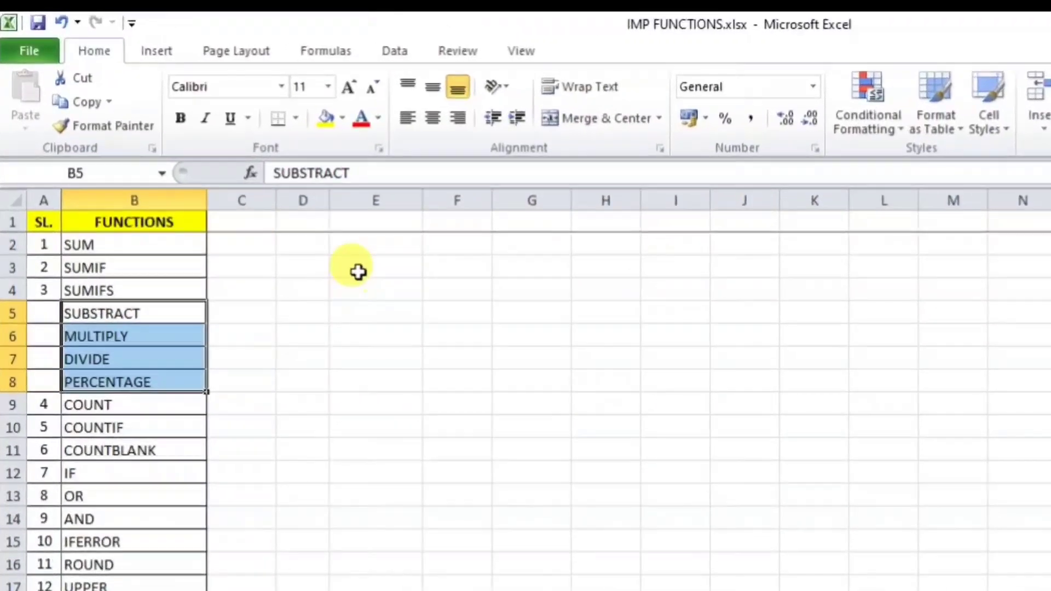
click(256, 200)
text(M)
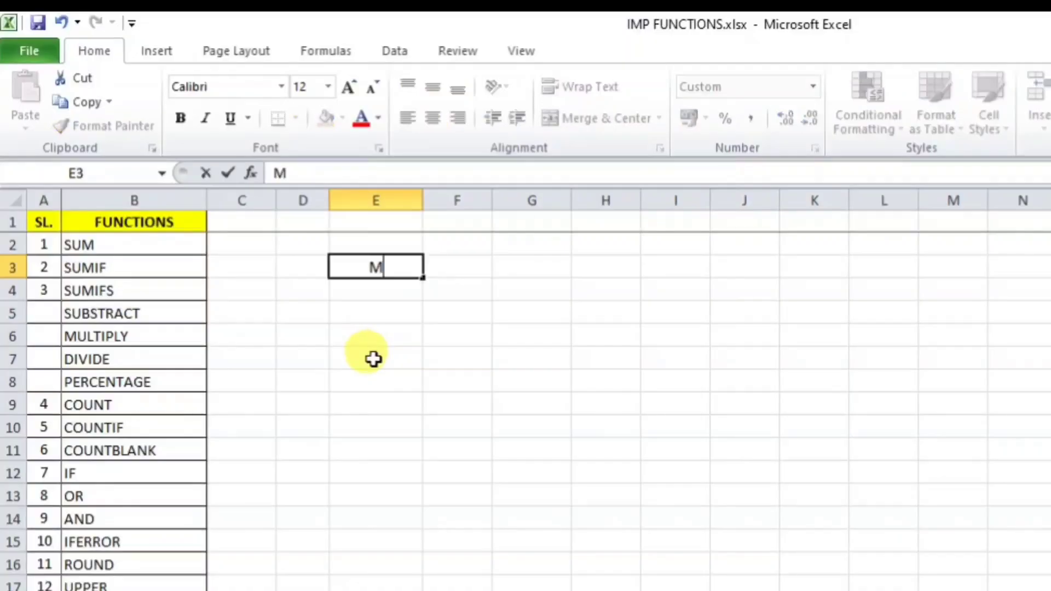
text(RP)
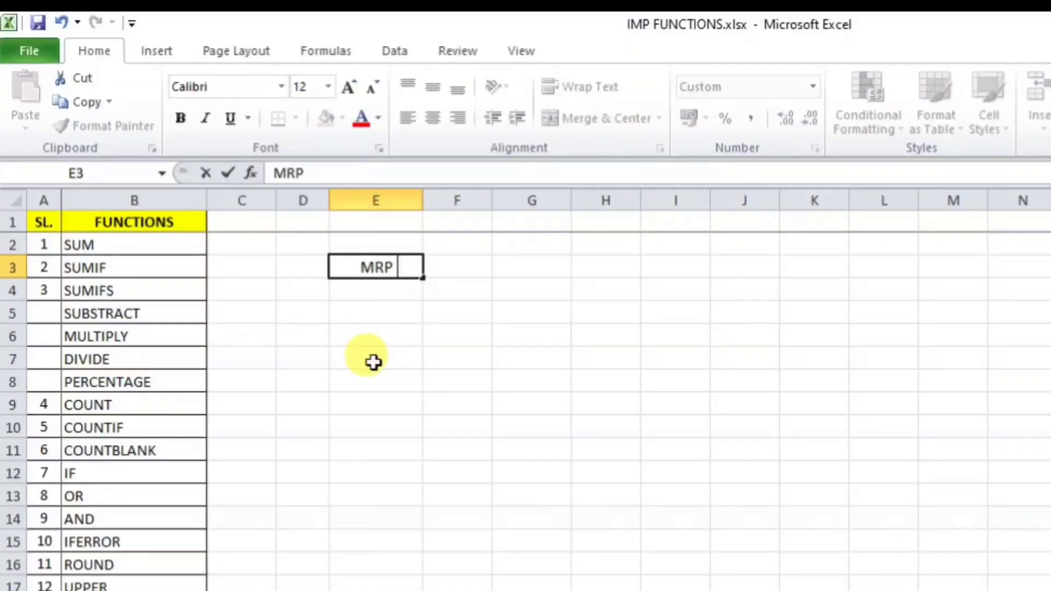
text( 36500)
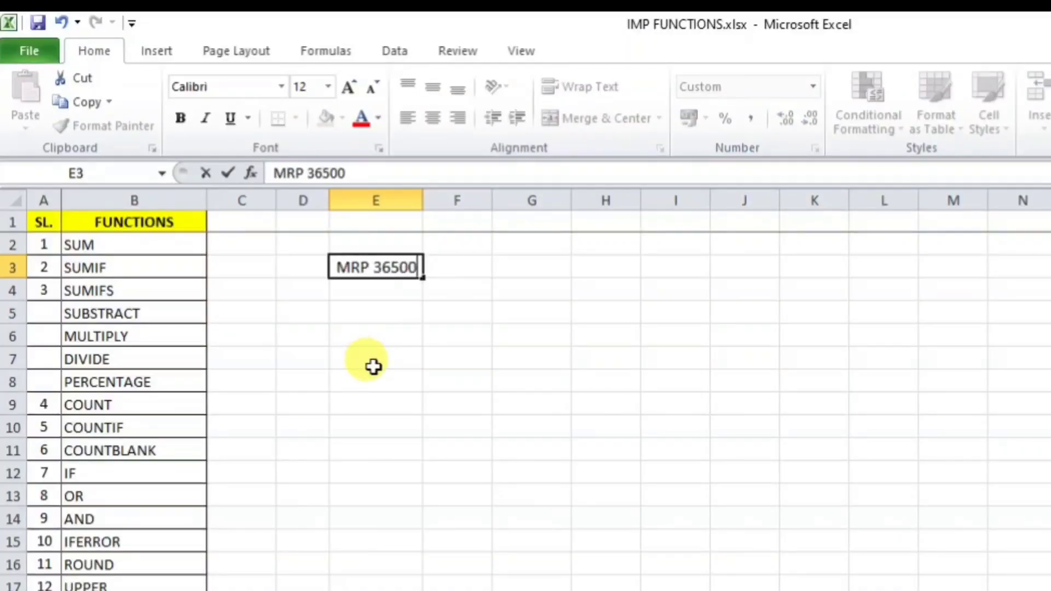
key(Return)
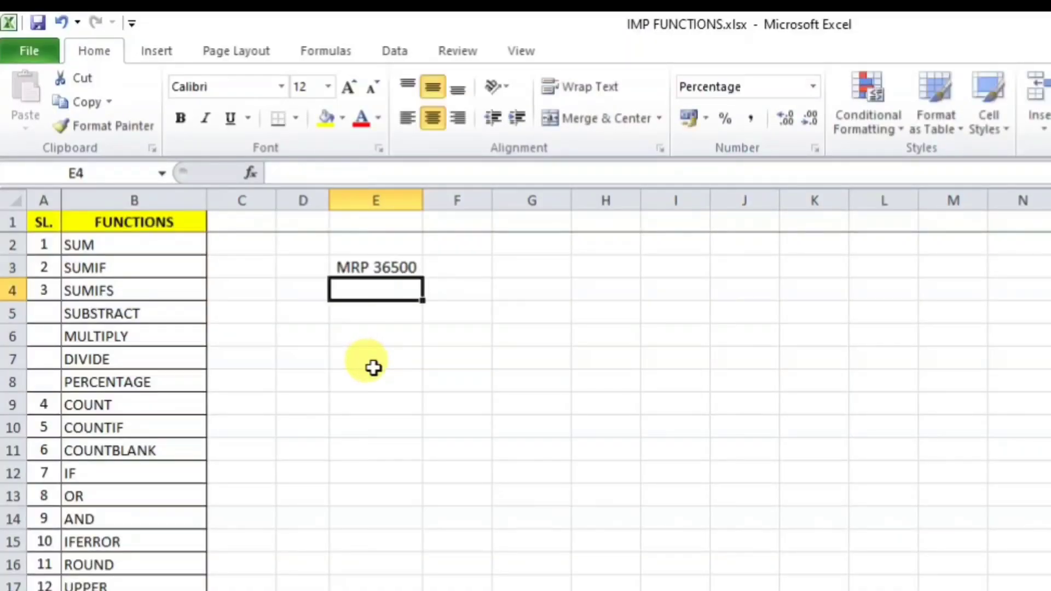
click(460, 272)
text(36500)
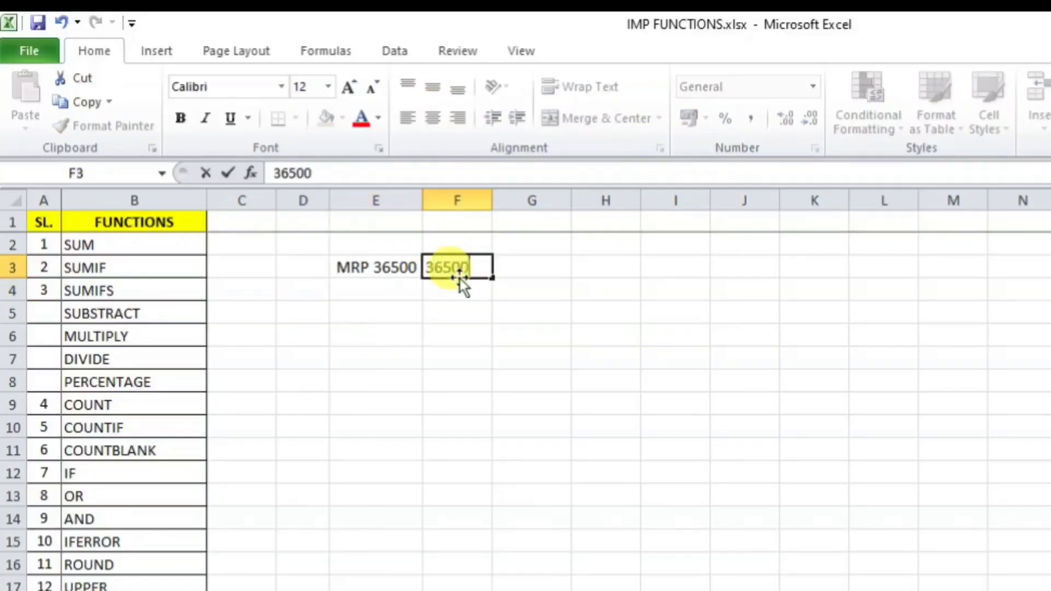
key(Return)
click(410, 263)
double_click(409, 263)
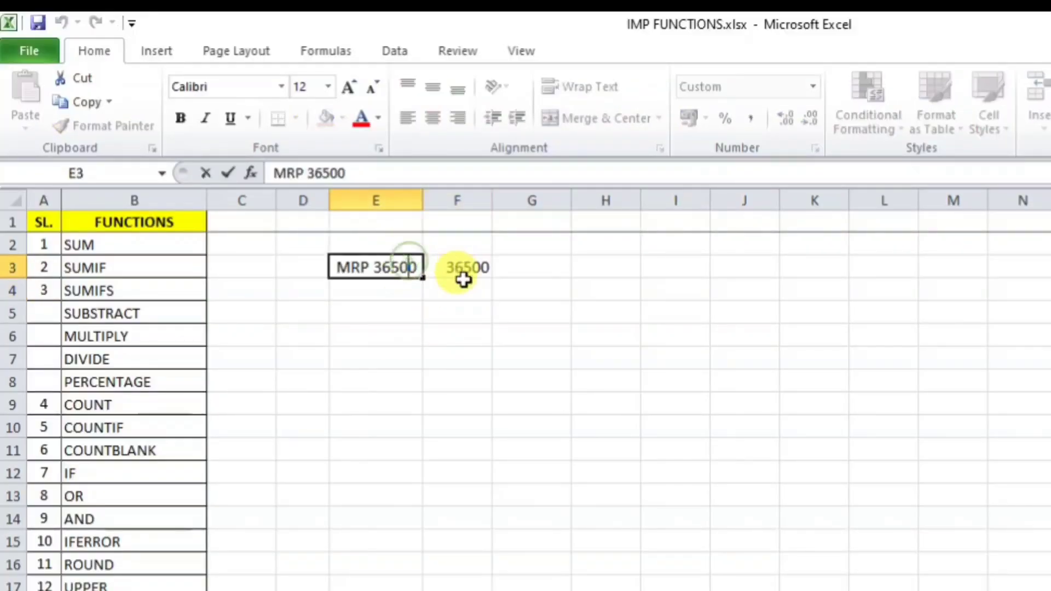
key(BackSpace)
key(BackSpace)
key(BackSpace)
key(BackSpace)
key(BackSpace)
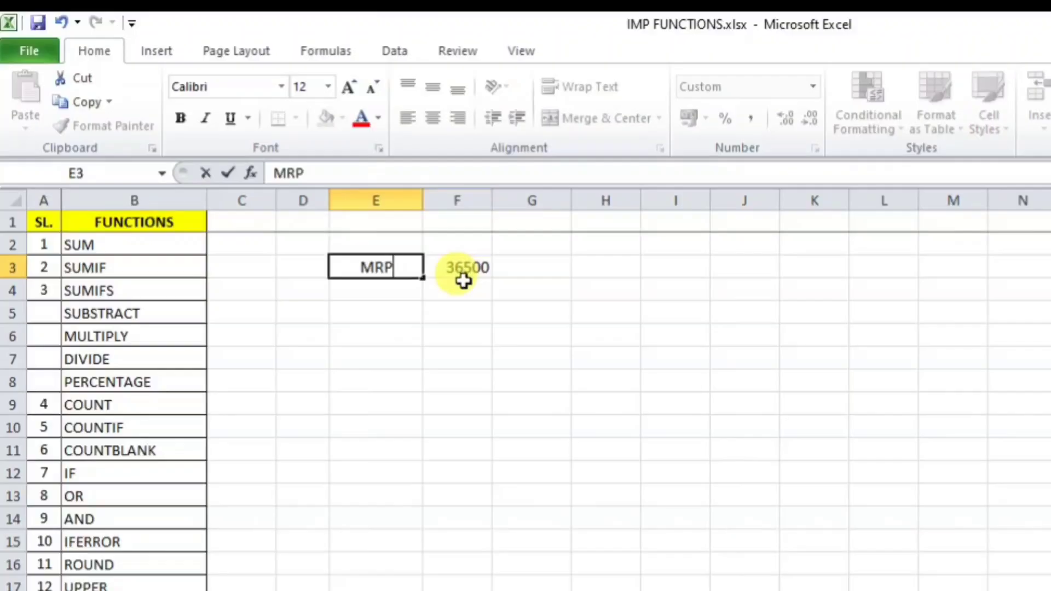
key(Return)
Step: Make E3:F3 bold with yellow fill and Comma Style, showing 36,500.00
drag(377, 271, 465, 269)
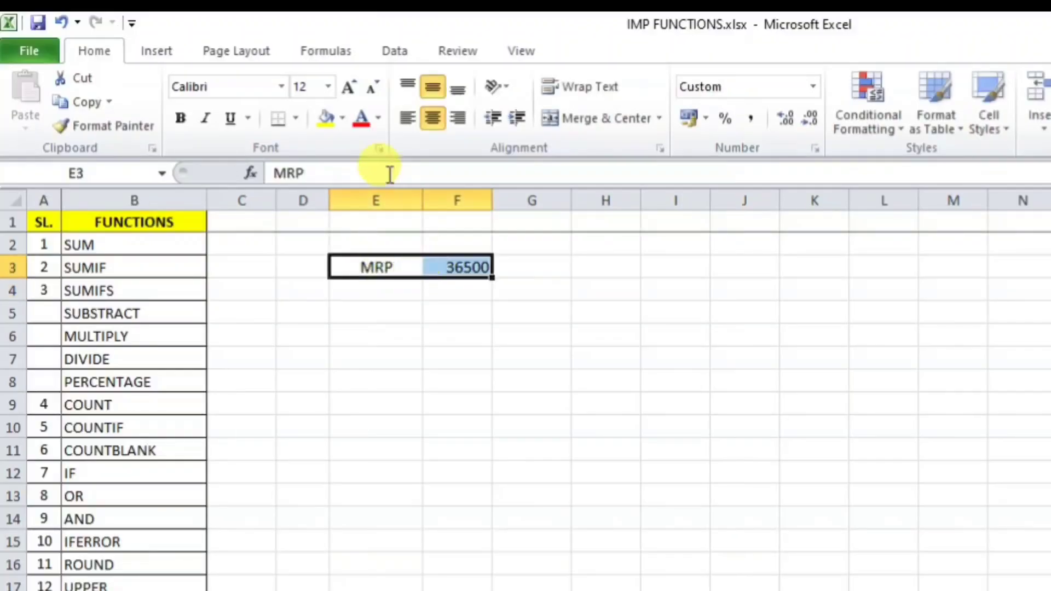
click(321, 121)
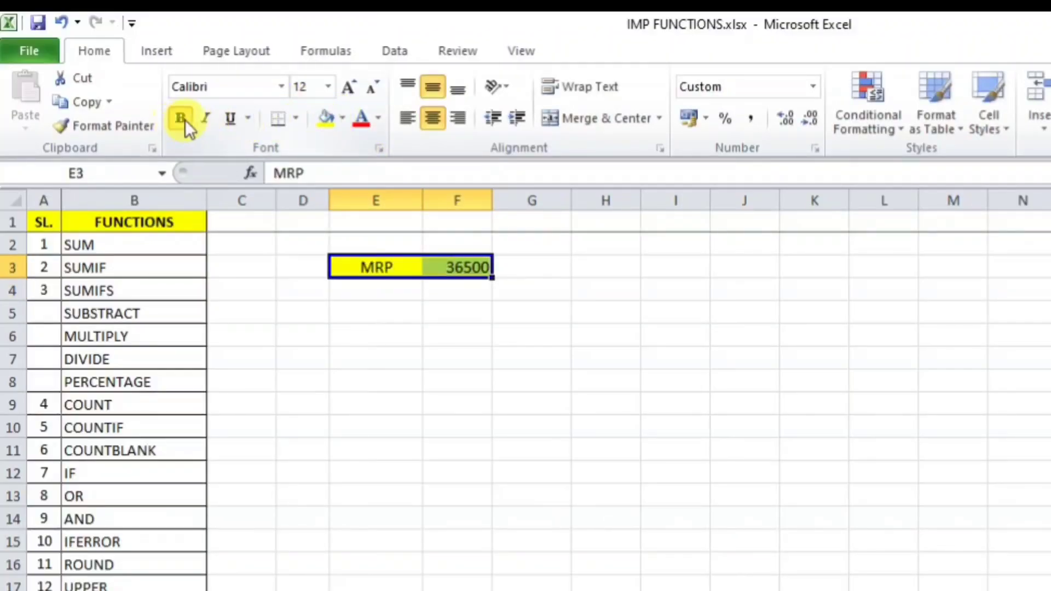
click(182, 119)
click(744, 124)
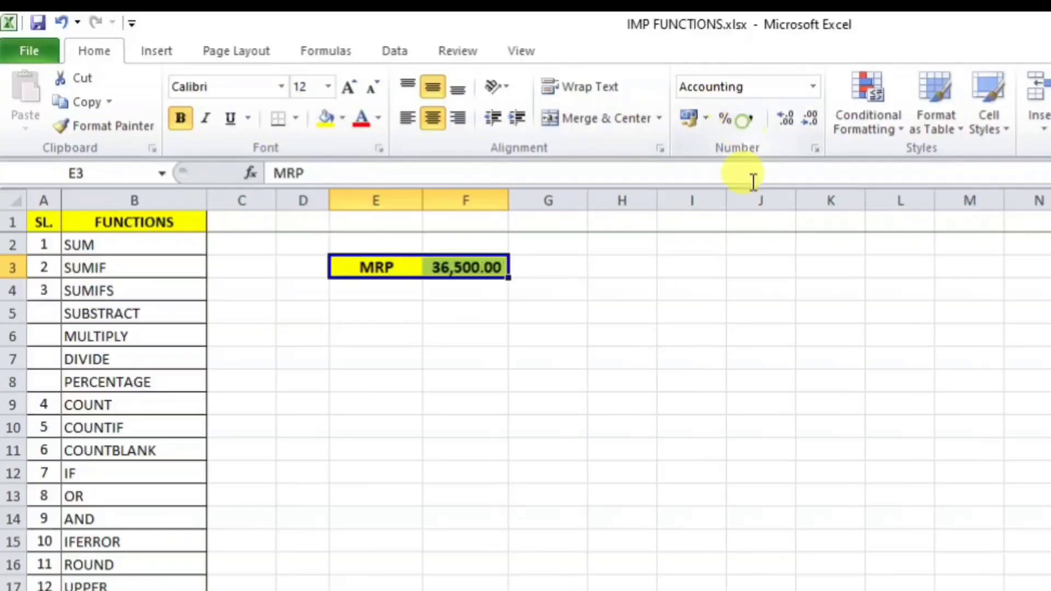
click(482, 304)
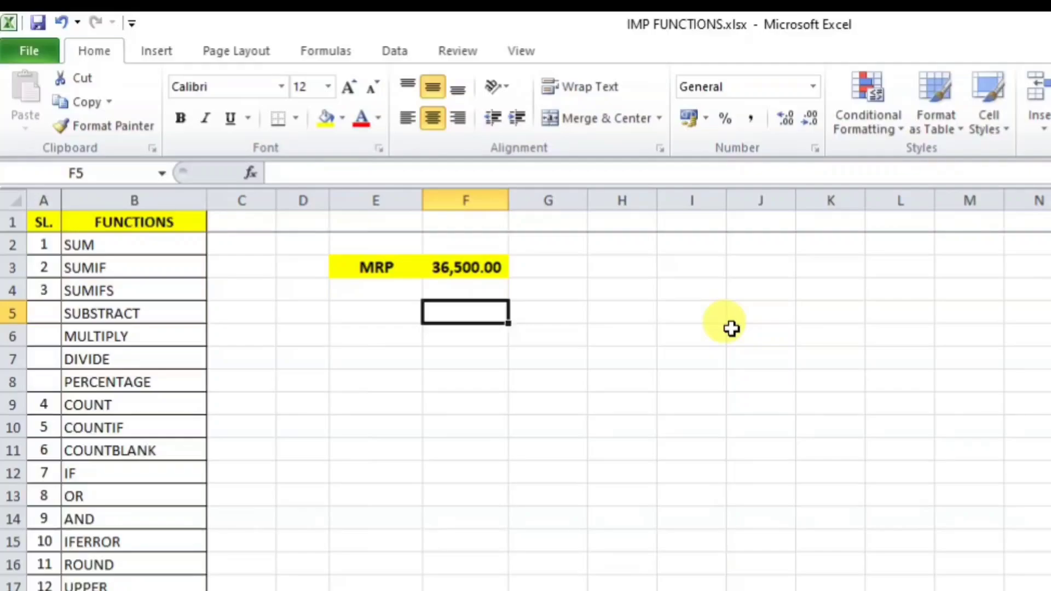
Step: Enter 15% in F4 and =F3*F4 in F5, giving a 5,475.00 discount
key(Up)
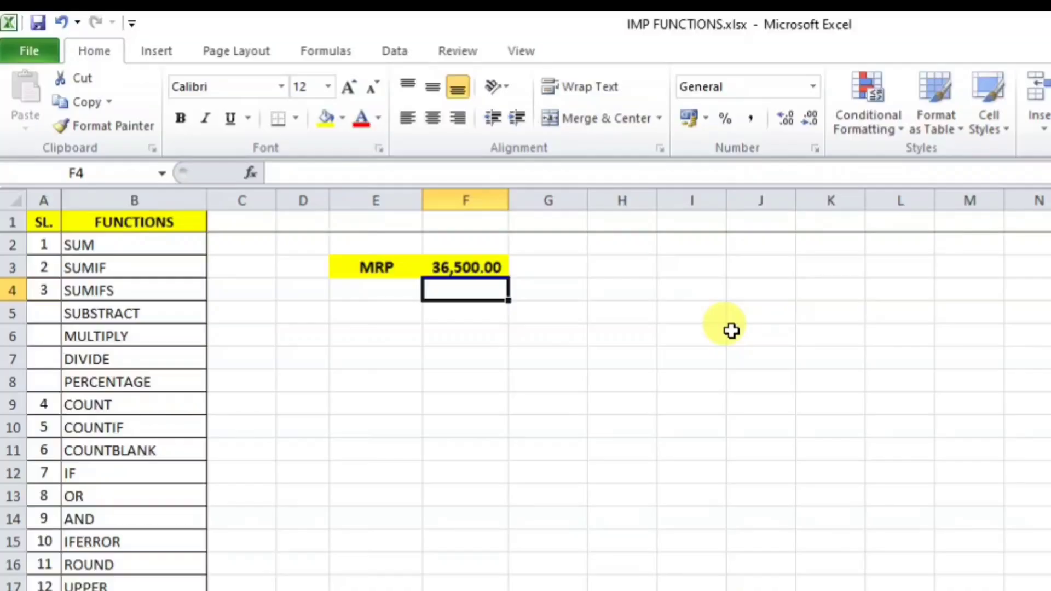
text(15)
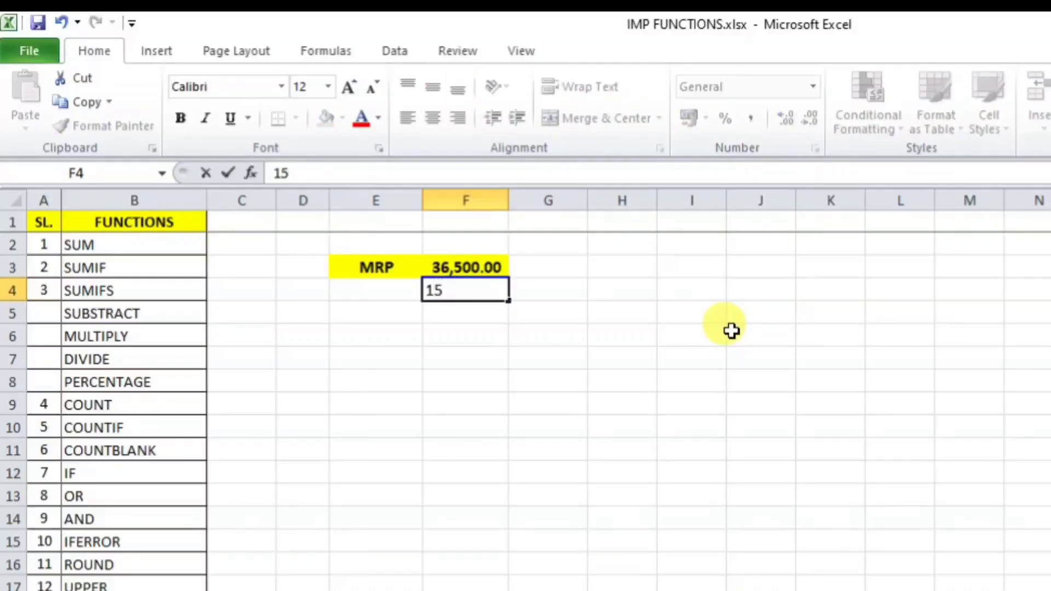
key(Return)
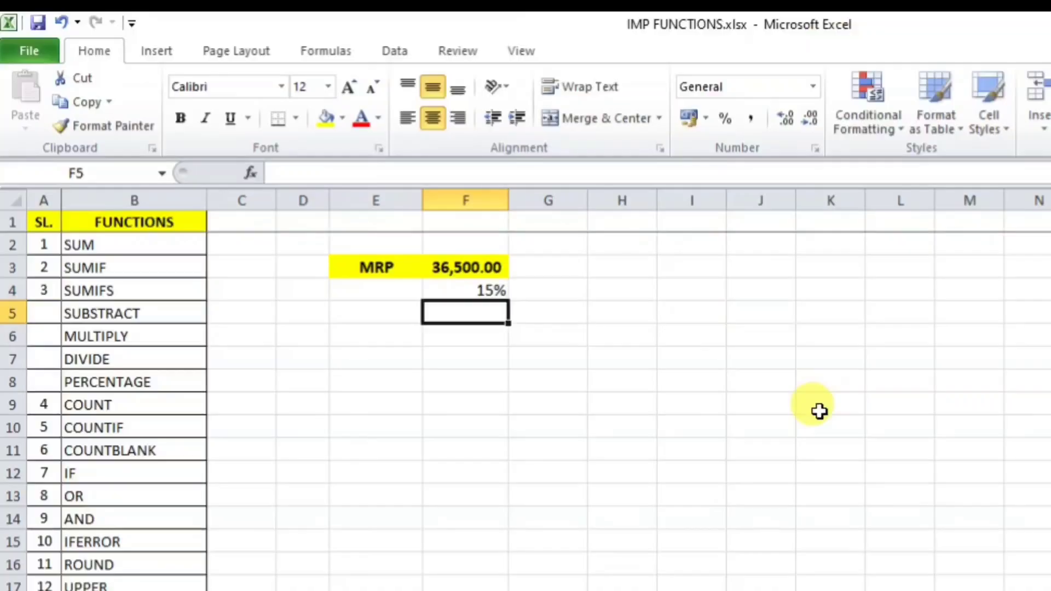
text(=)
key(Up)
key(Up)
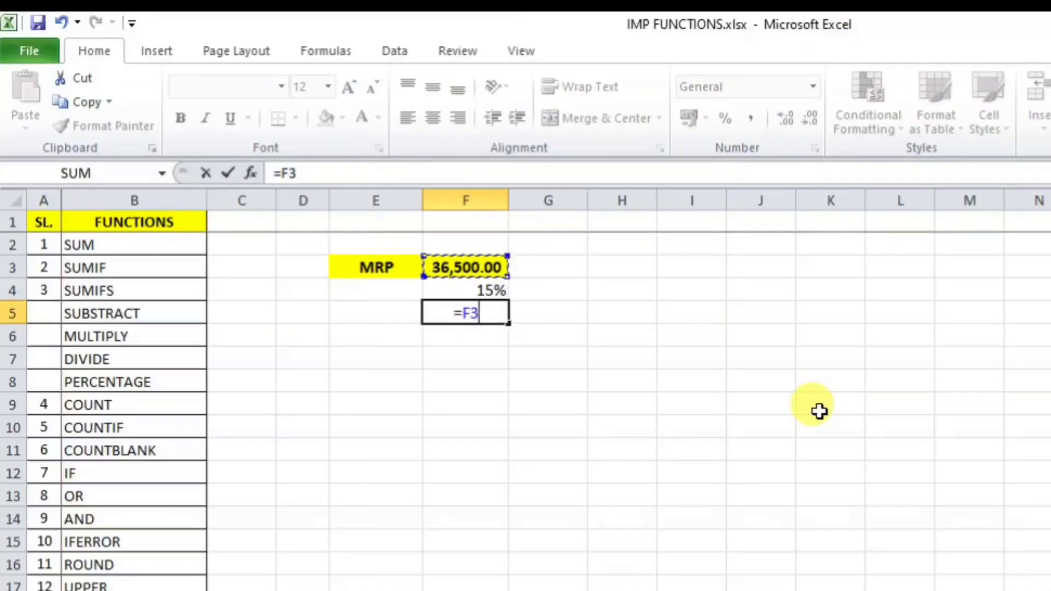
text(*)
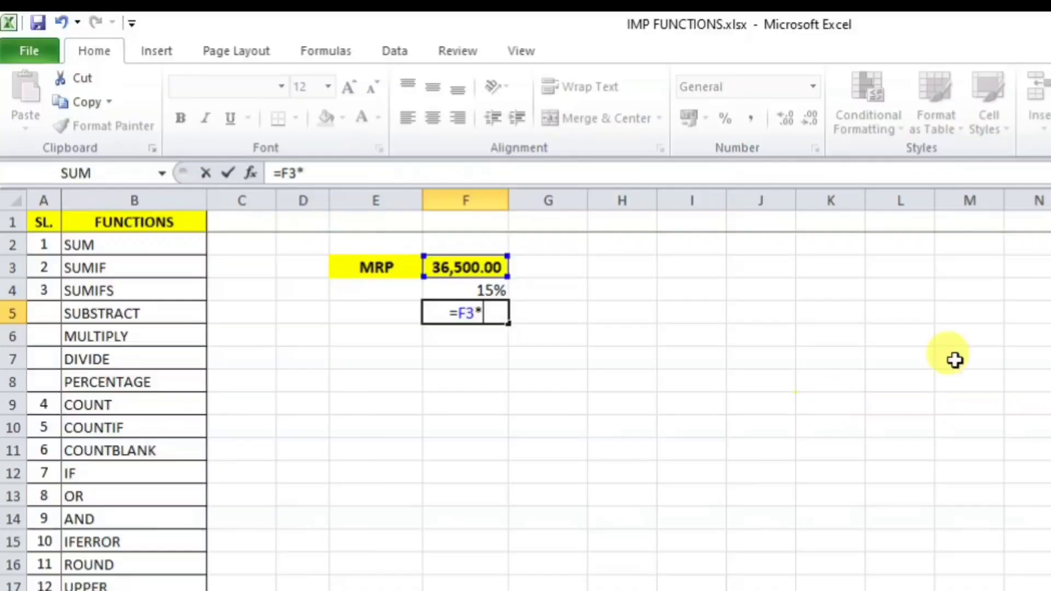
click(489, 289)
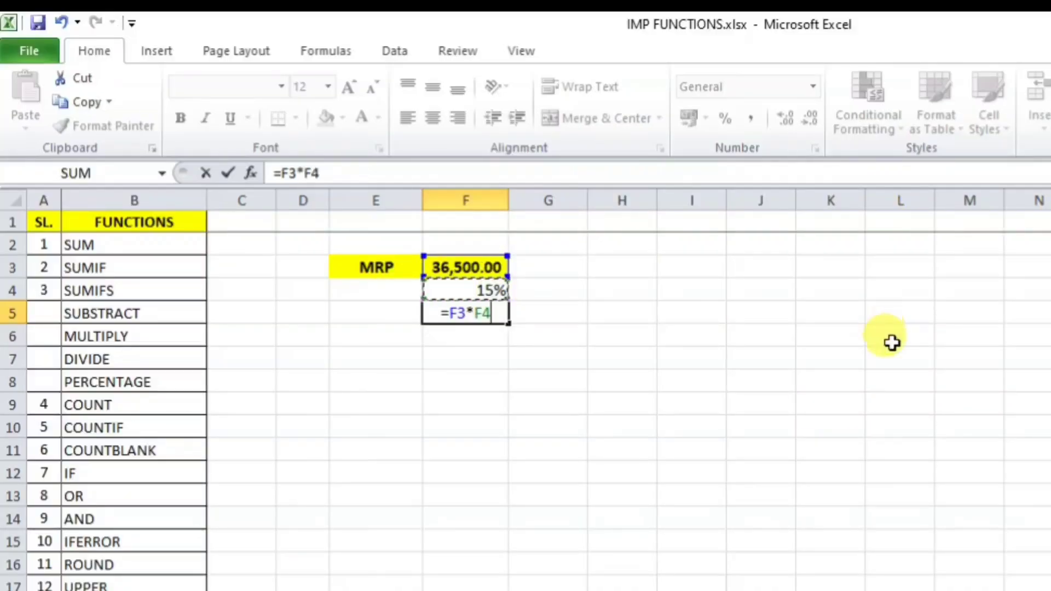
key(Return)
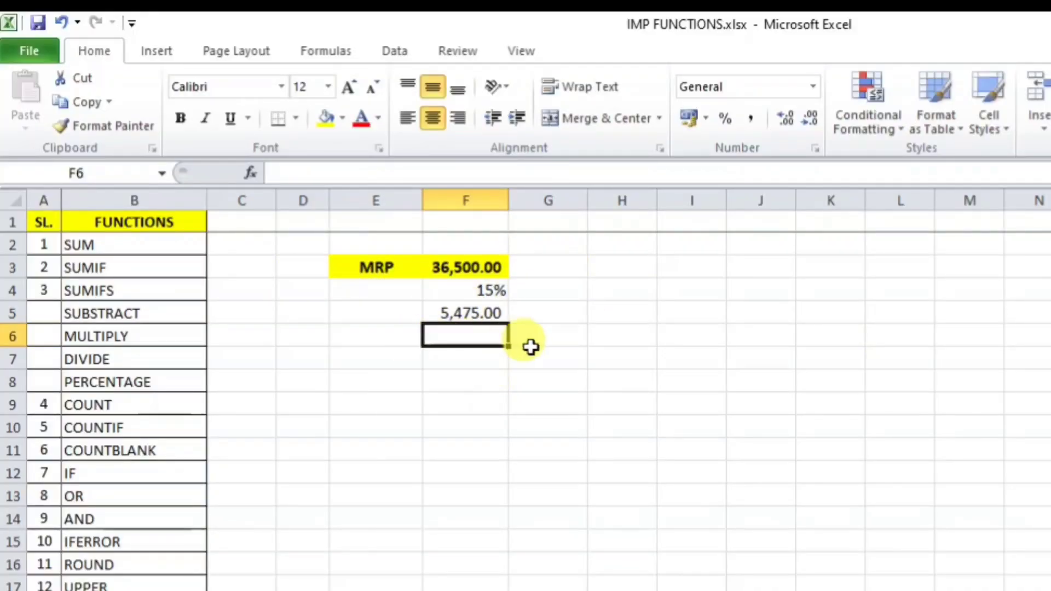
Step: Enter =F3-F5 in F6 to get the after-discount price of 31,025.00
text(=)
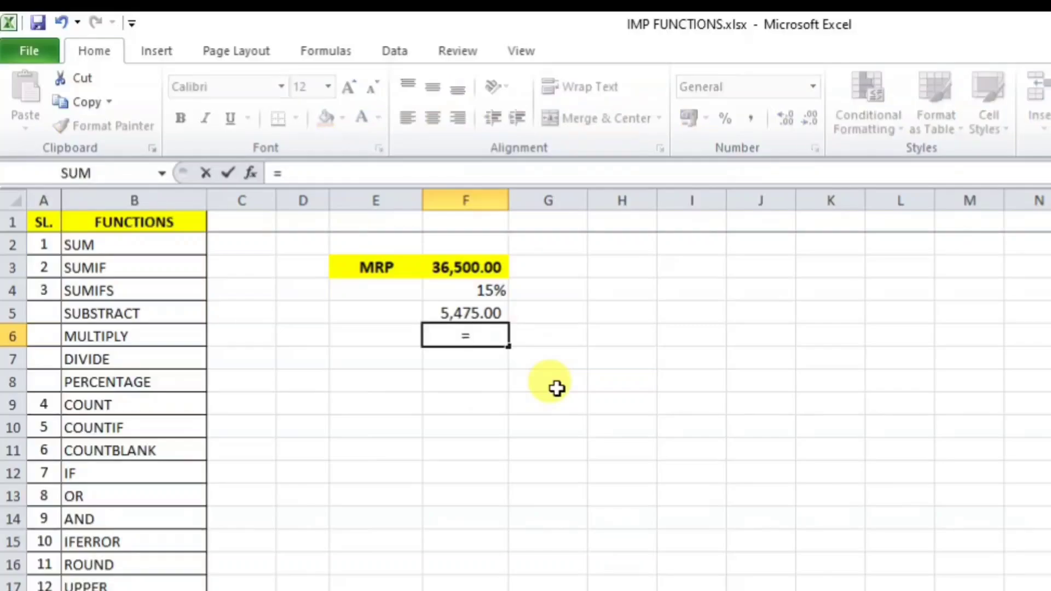
click(475, 268)
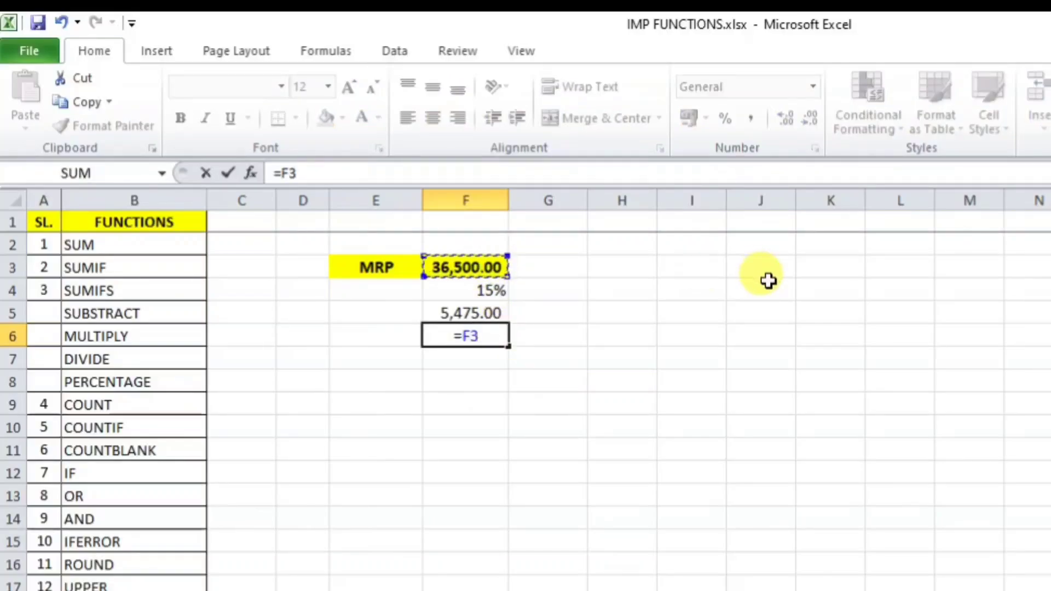
text(-)
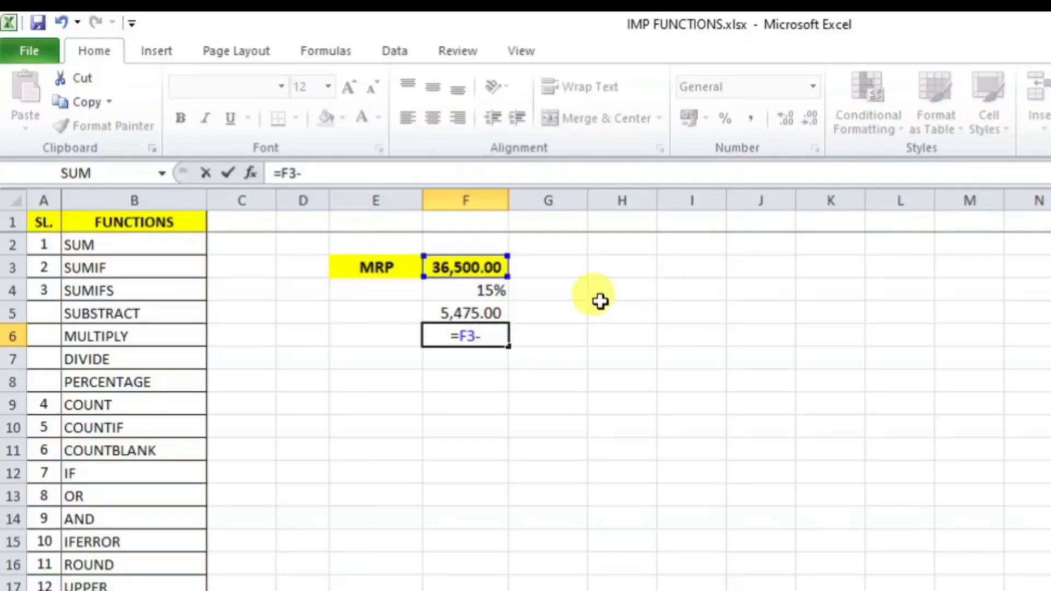
click(448, 313)
key(Return)
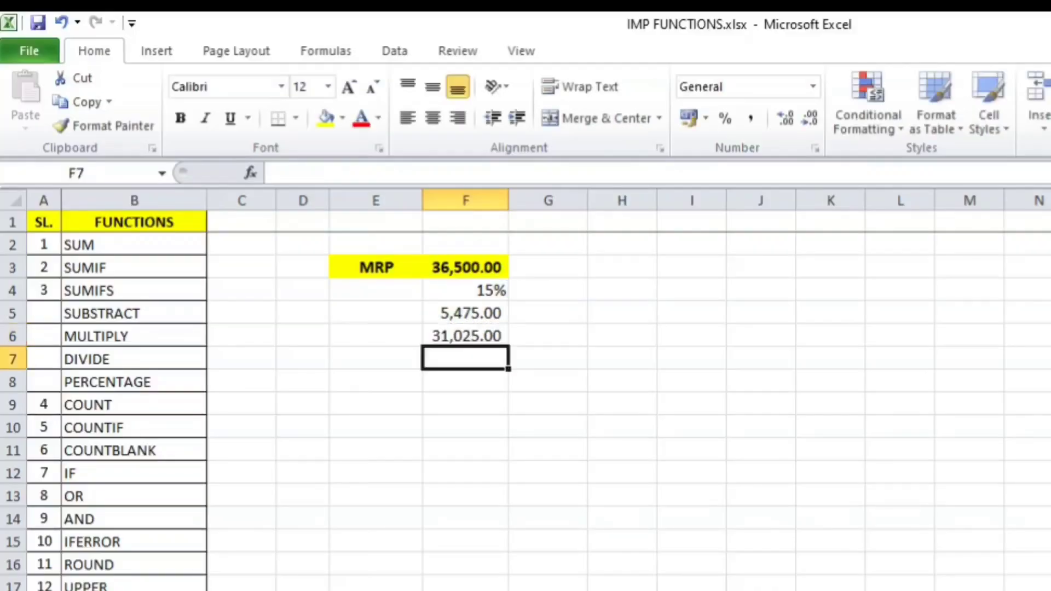
click(473, 336)
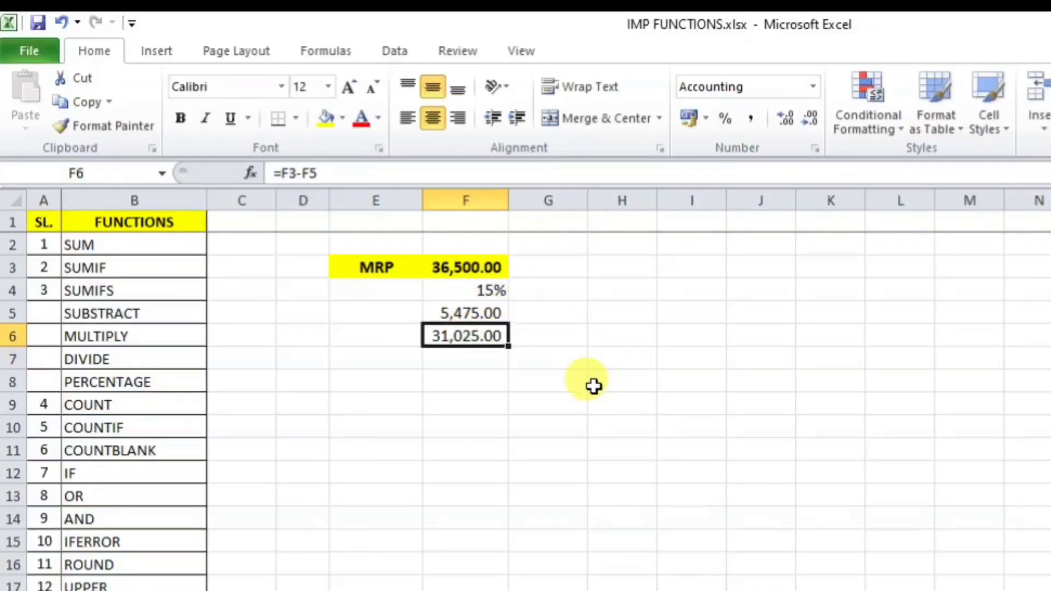
Step: Label E6 'AFTER DISCOUNT PRICE' and auto-fit column E to the label
click(366, 335)
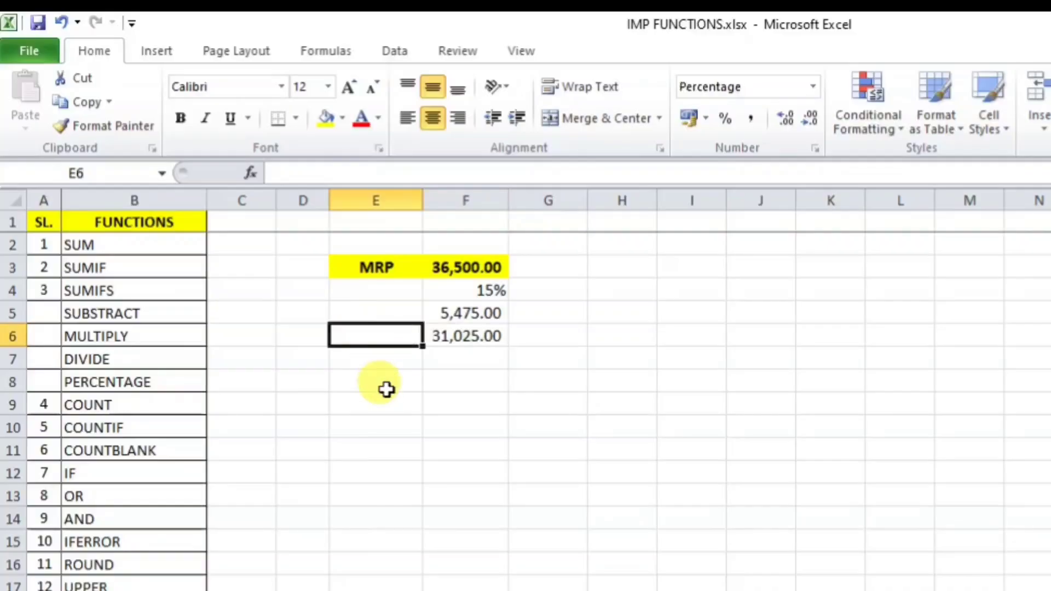
text(AFTER )
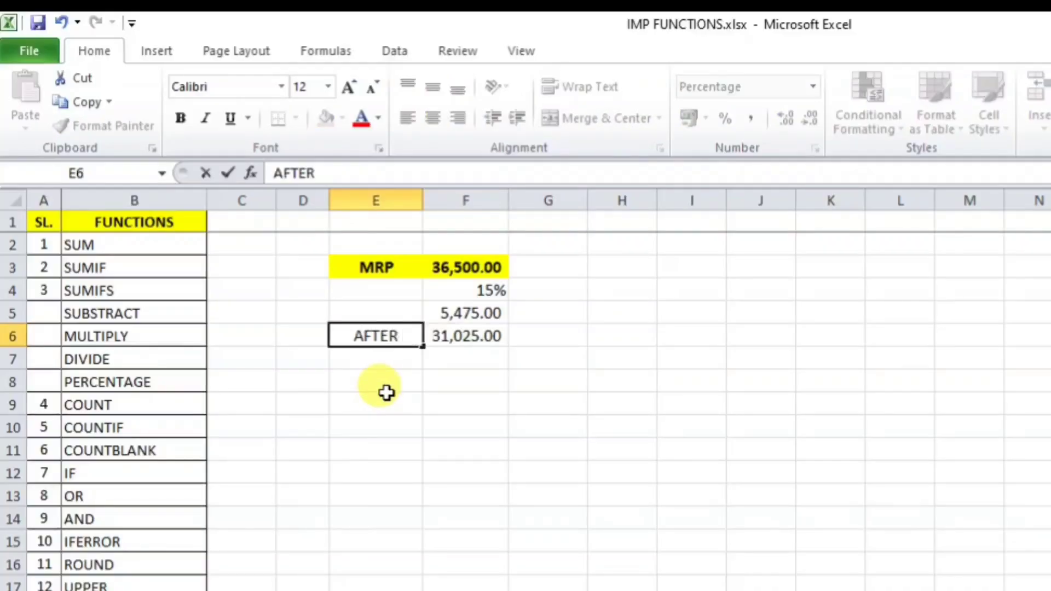
text(DISCOUNT)
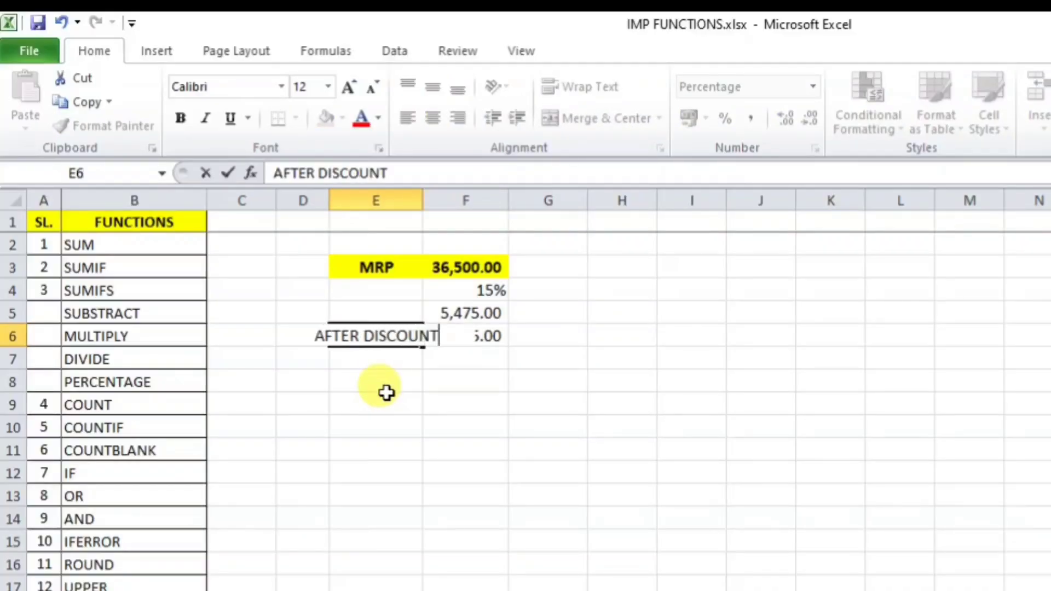
text( PRICE)
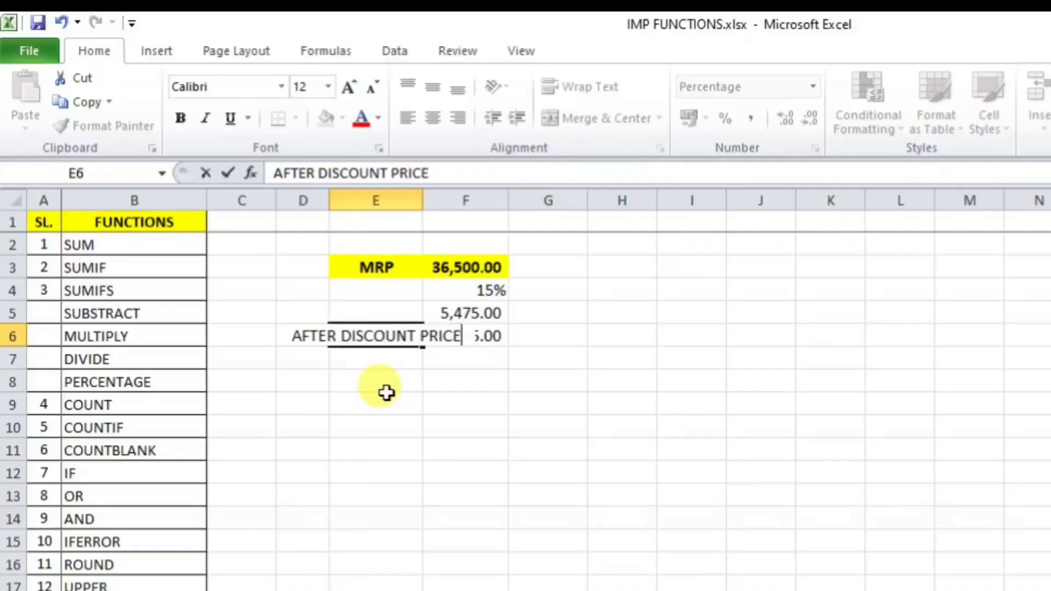
key(Return)
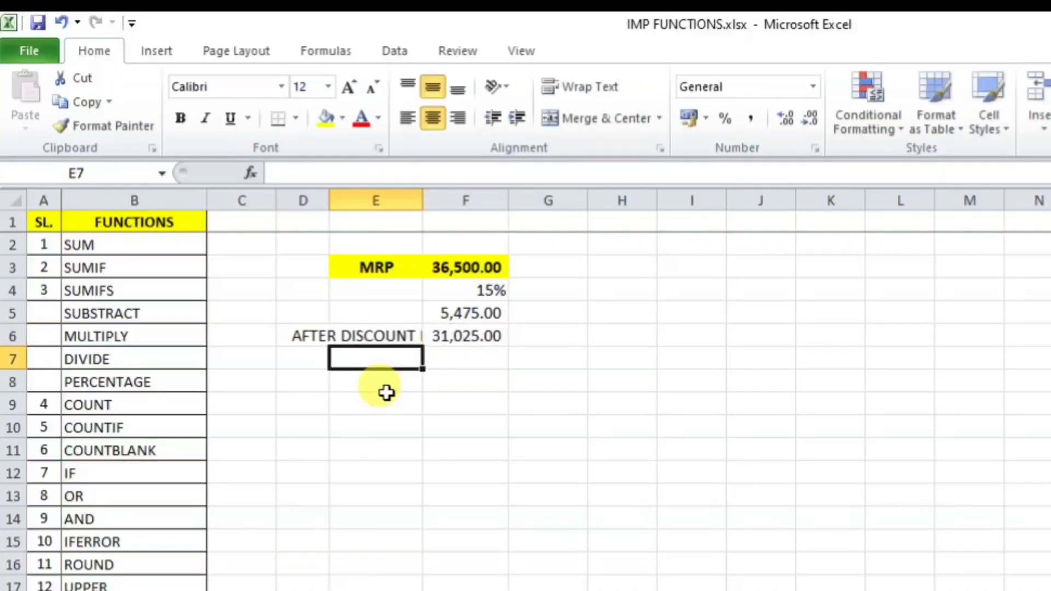
drag(423, 192, 425, 191)
double_click(424, 192)
click(440, 448)
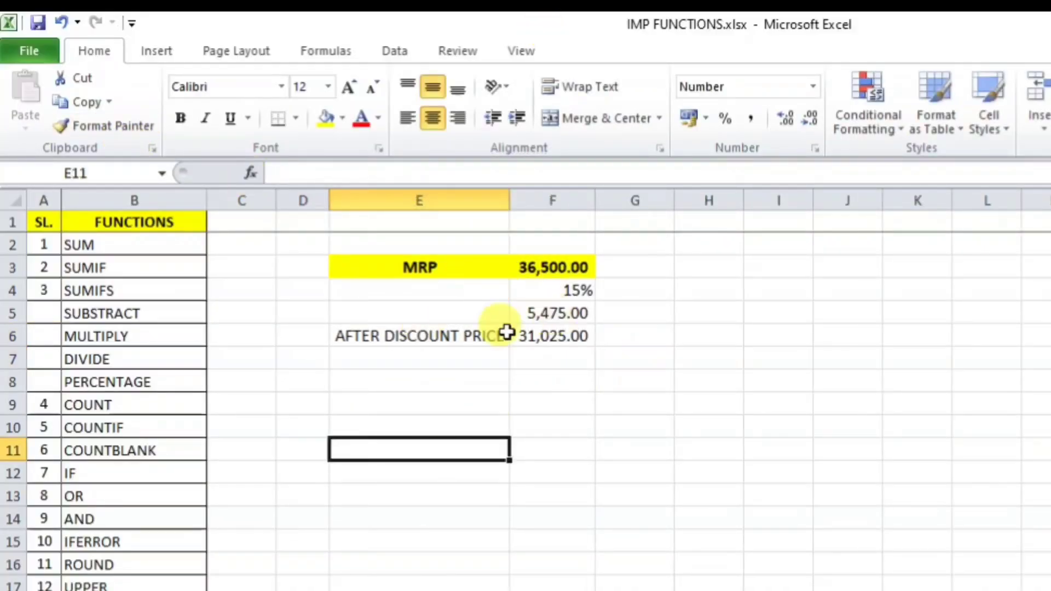
Step: Review F6's subtraction formula against the discount rate and amount in F4:F5
click(567, 337)
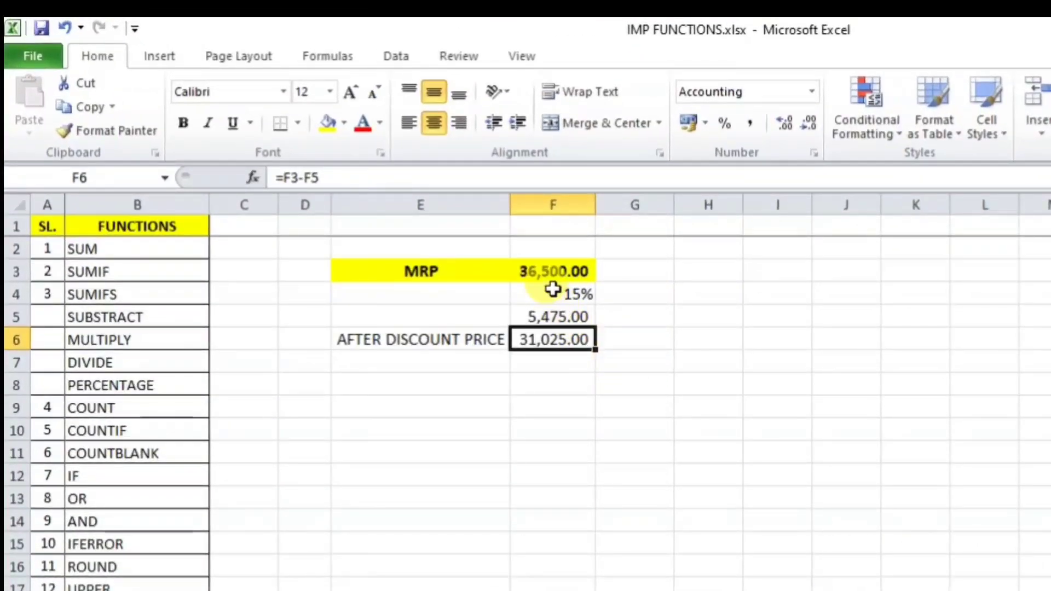
drag(553, 289, 553, 339)
click(558, 383)
click(548, 344)
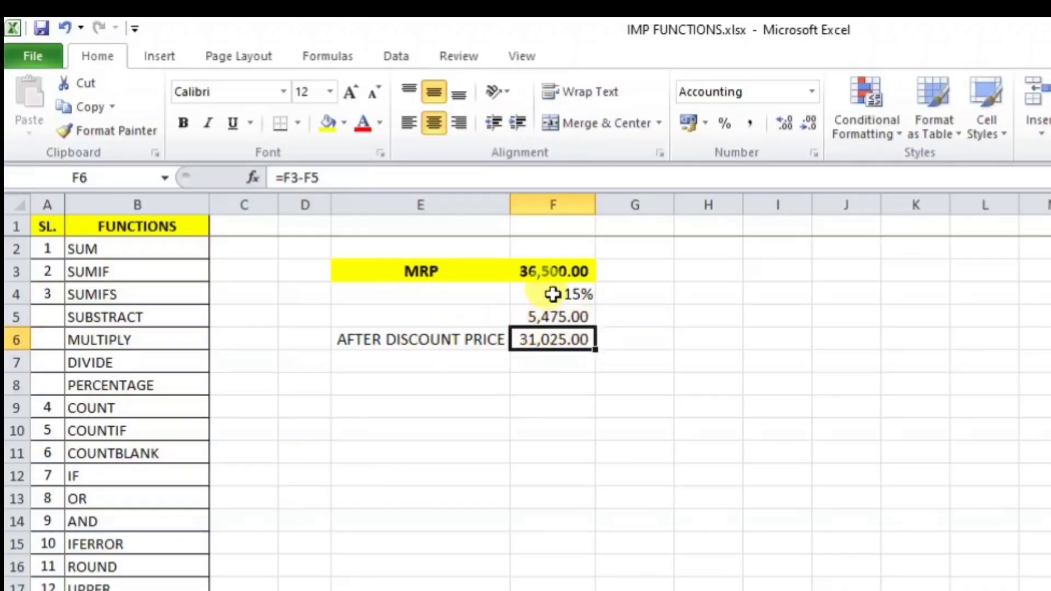
drag(552, 294, 554, 316)
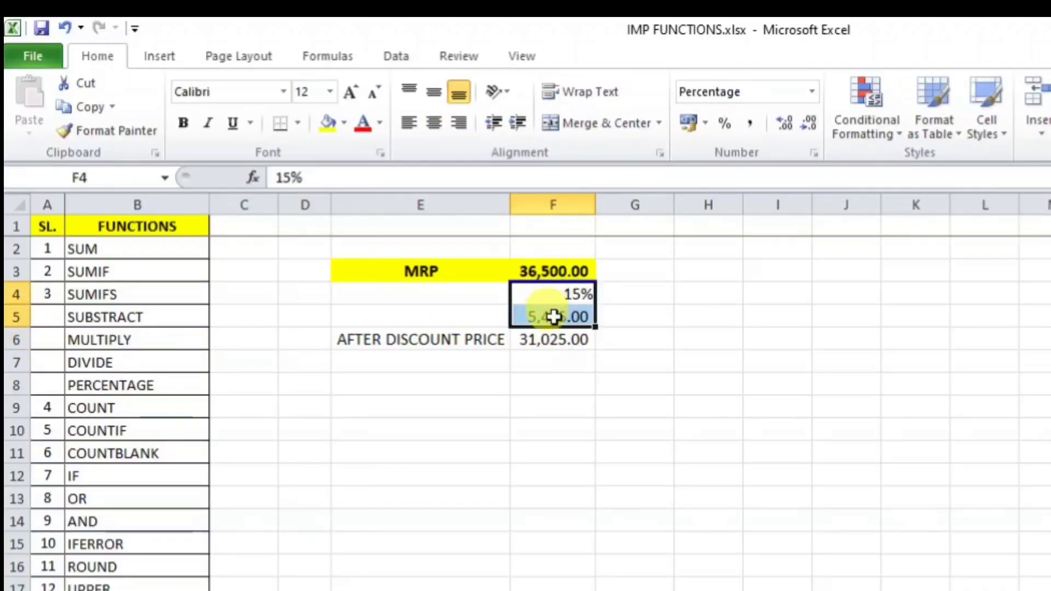
click(566, 413)
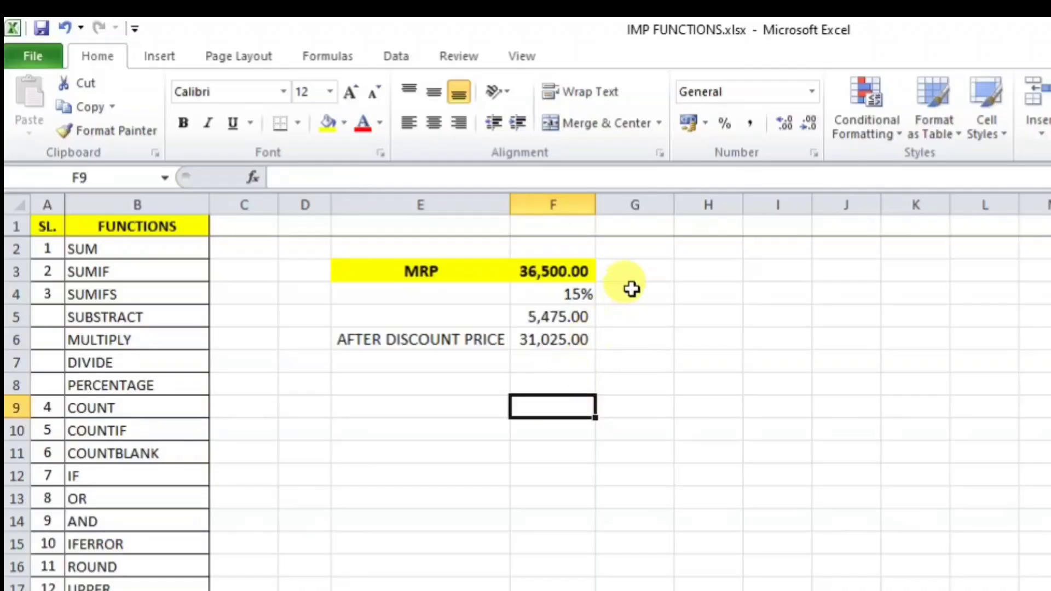
click(634, 271)
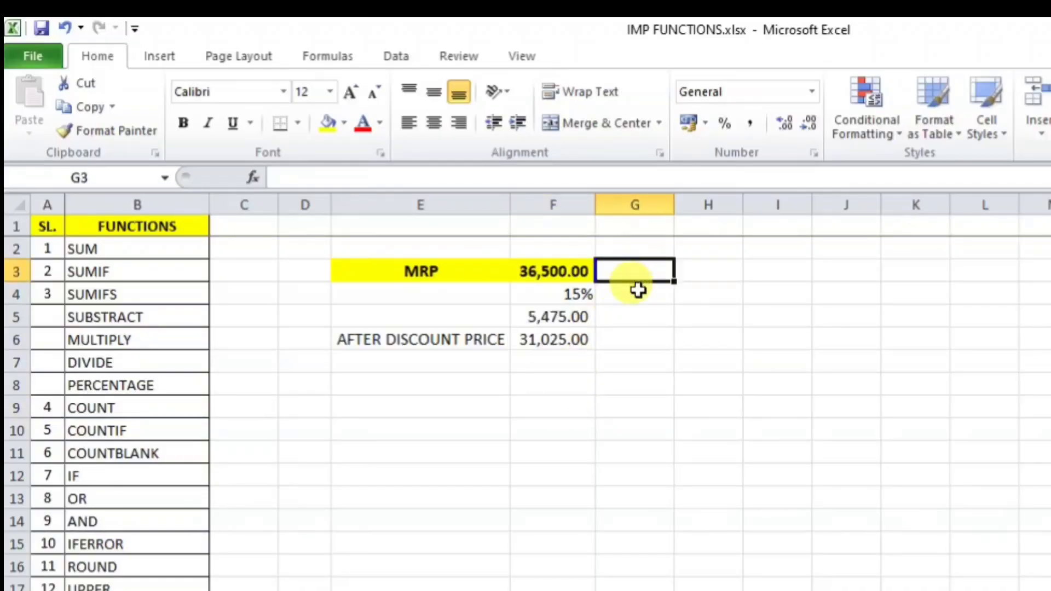
Step: Enter =F3-(F3*15%) in G3 to show 31,025.00 and auto-fit column G
text(=)
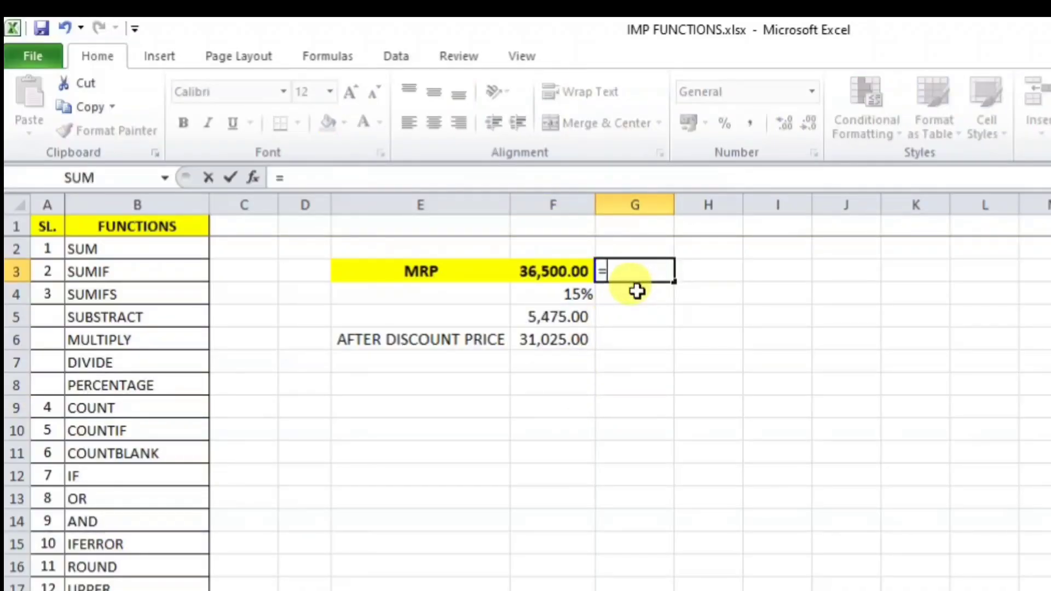
click(574, 270)
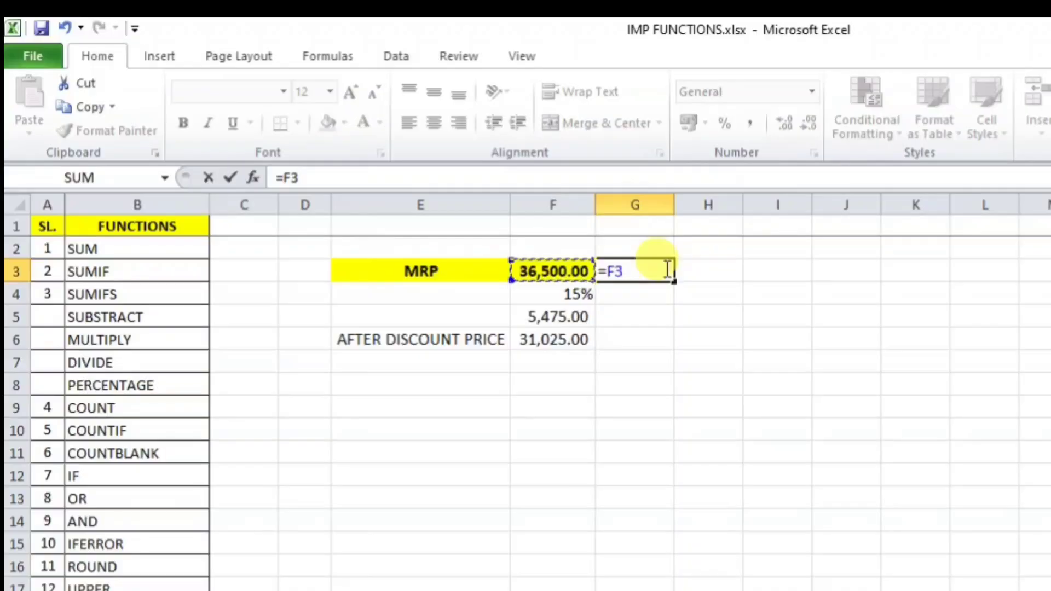
text(-()
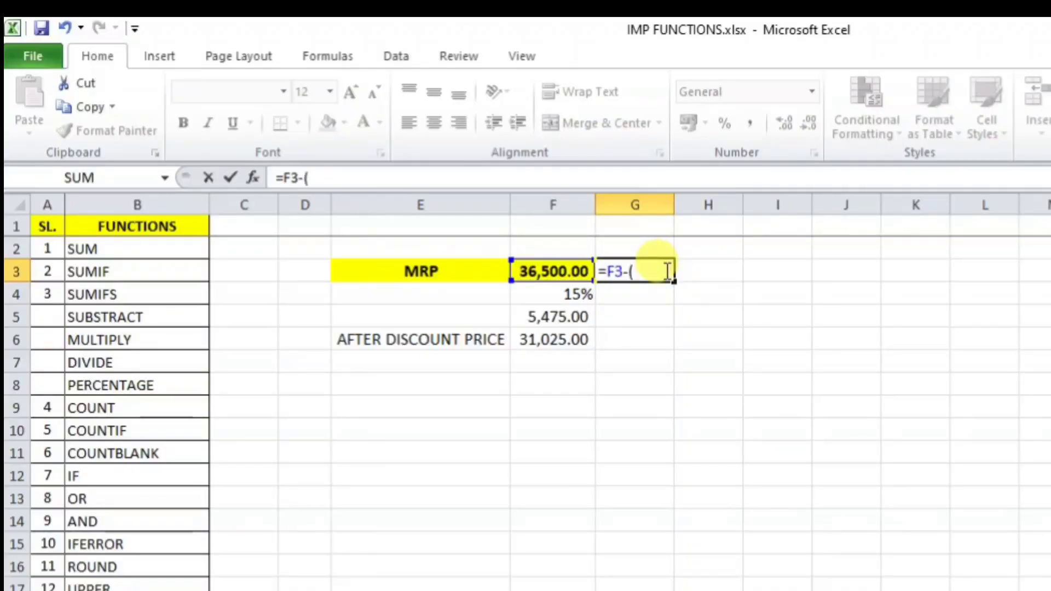
click(552, 271)
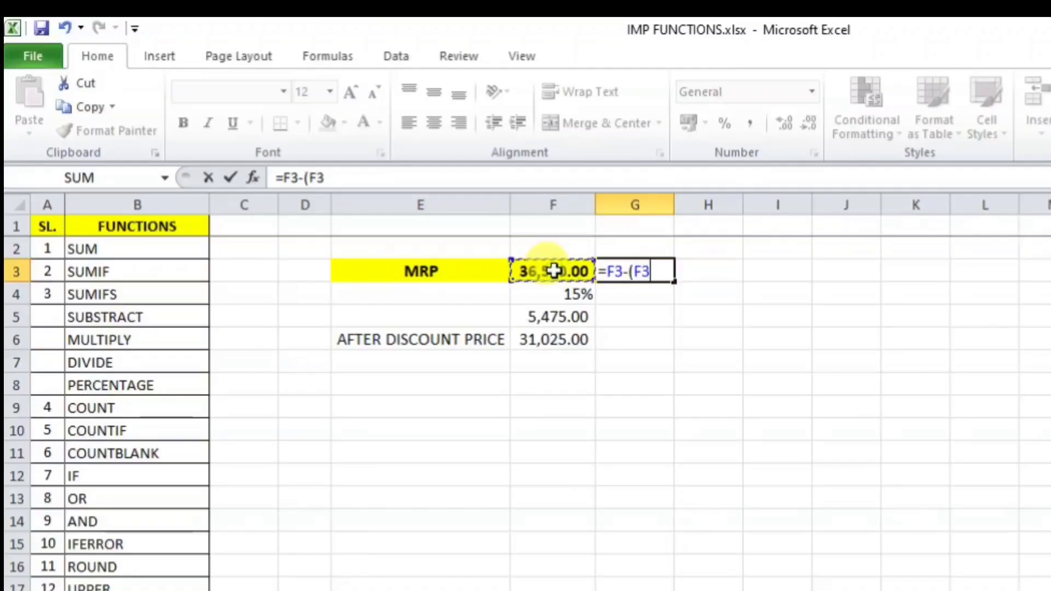
text(*)
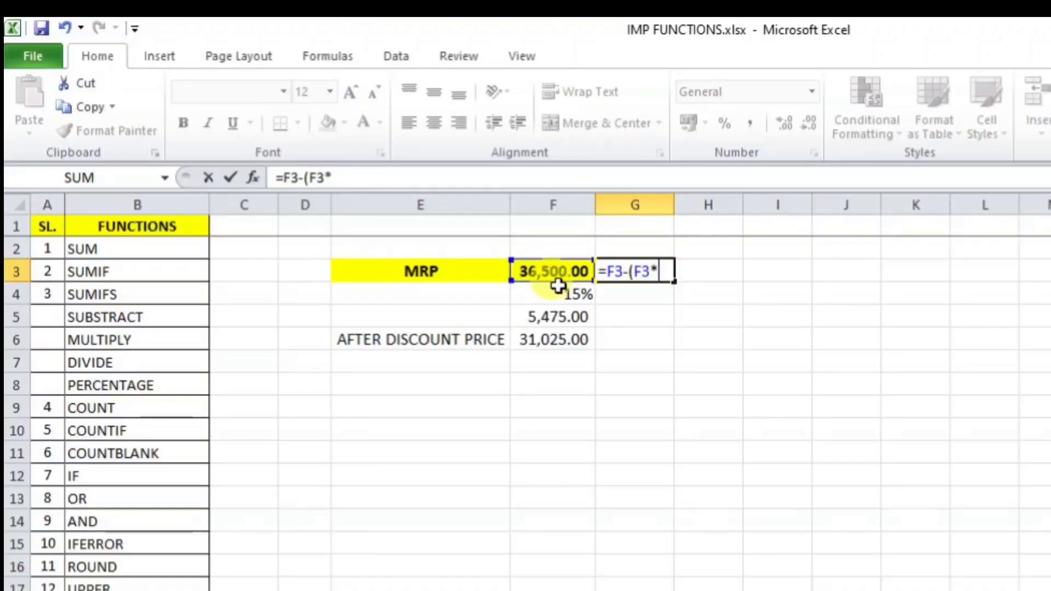
text(15)
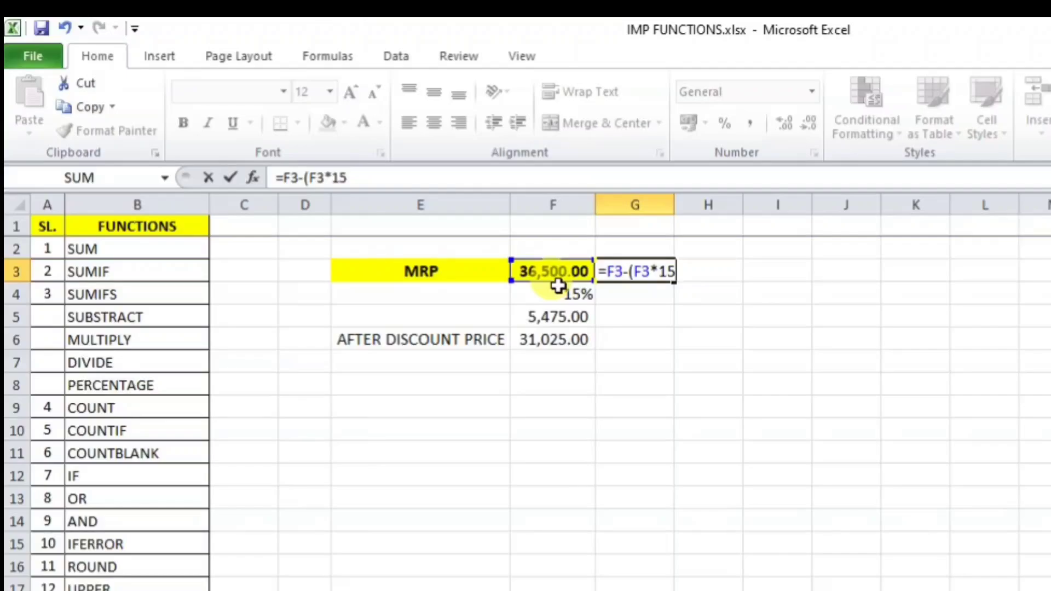
text(%))
key(Return)
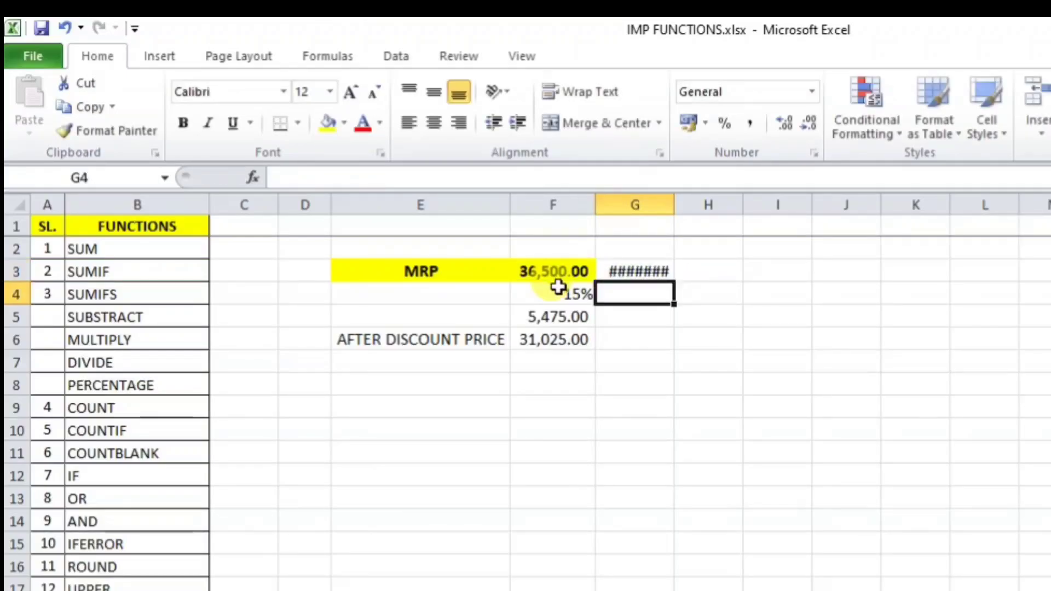
double_click(675, 205)
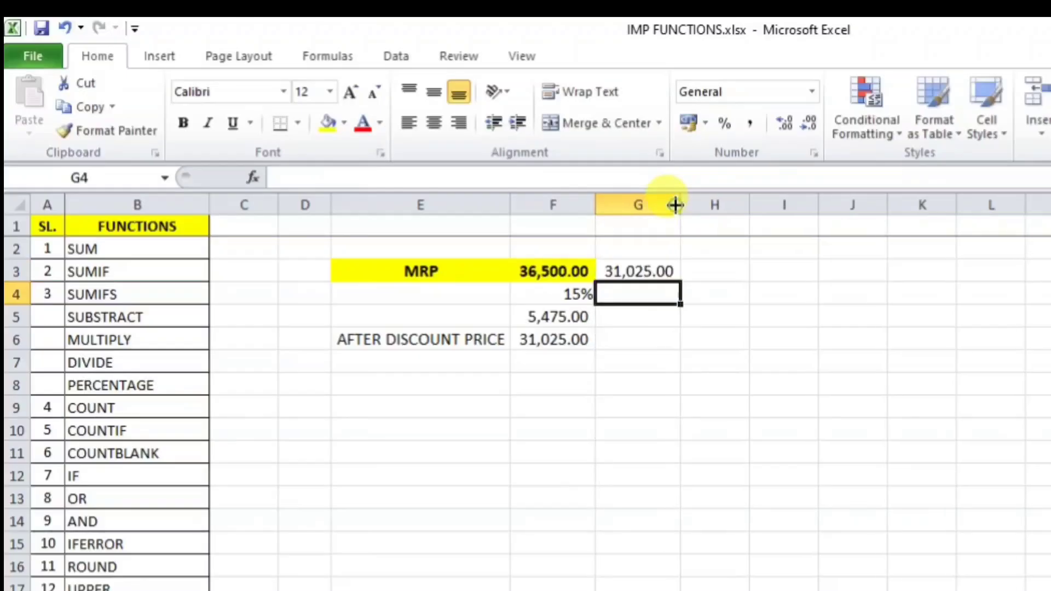
click(554, 339)
click(636, 279)
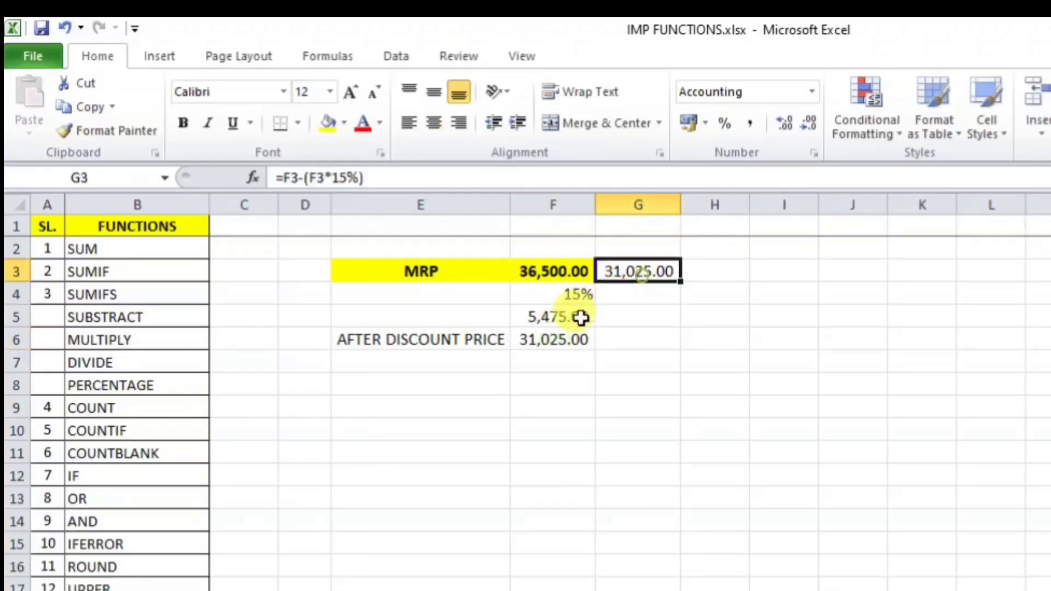
drag(570, 294, 576, 328)
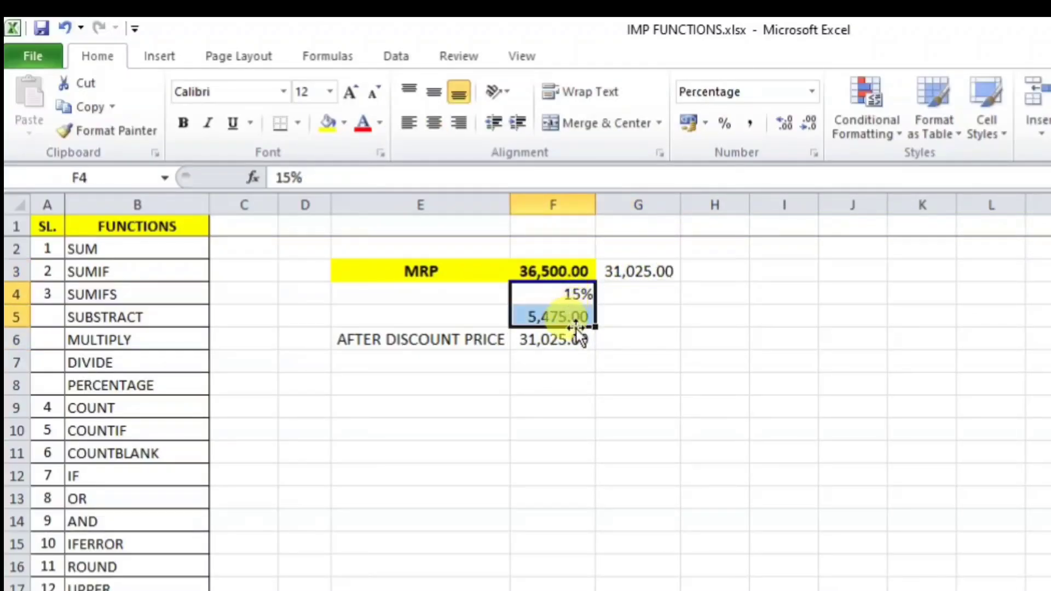
key(Delete)
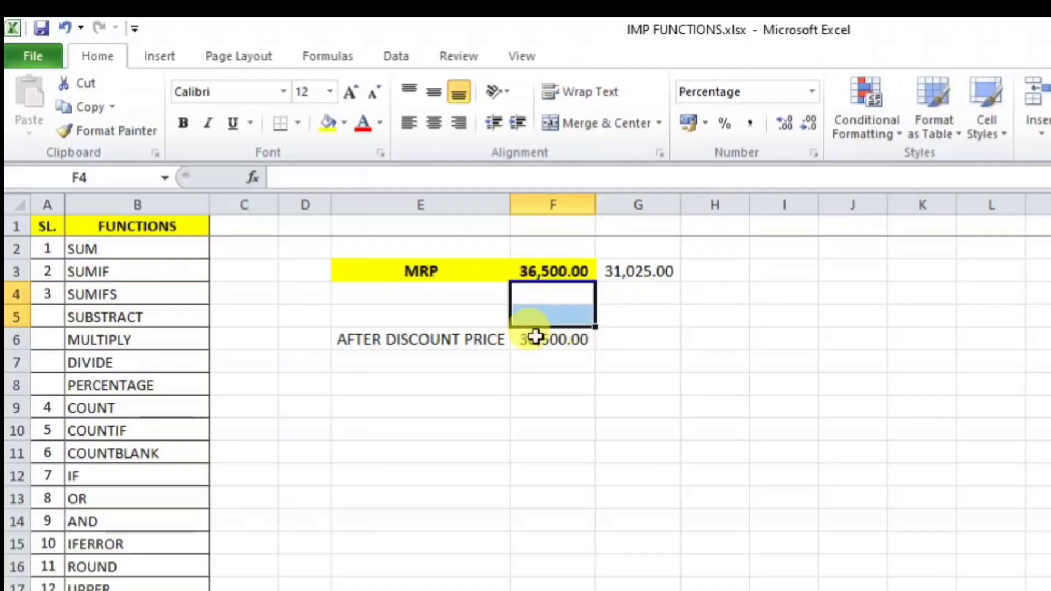
key(ctrl+z)
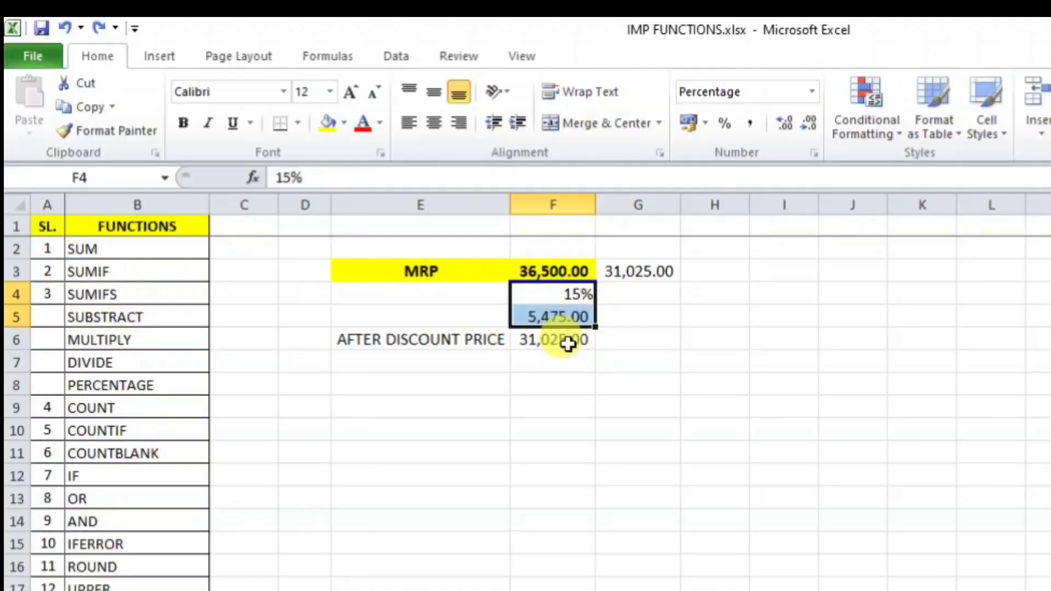
click(621, 436)
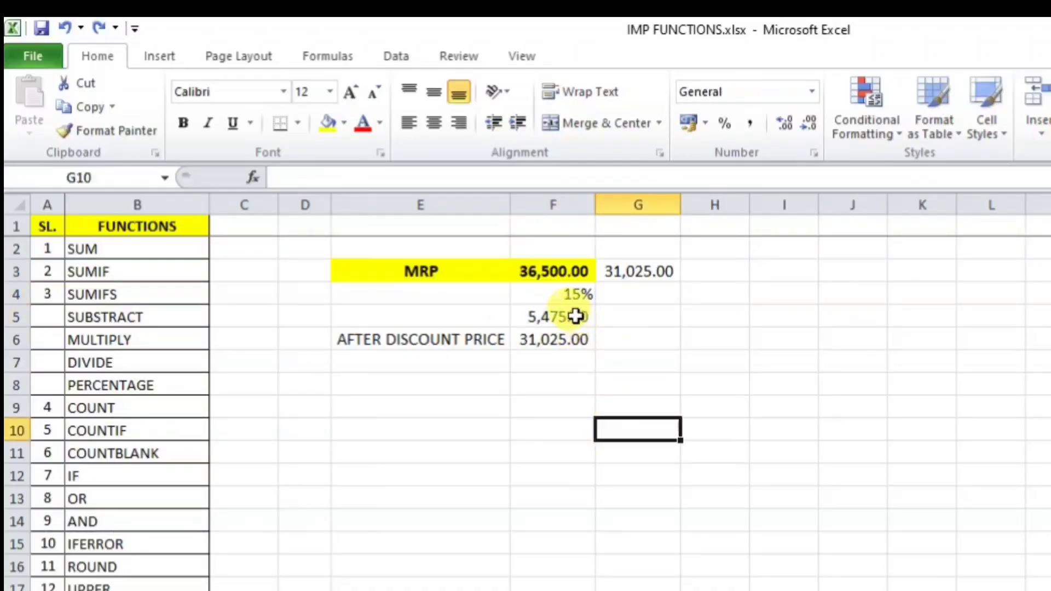
click(583, 316)
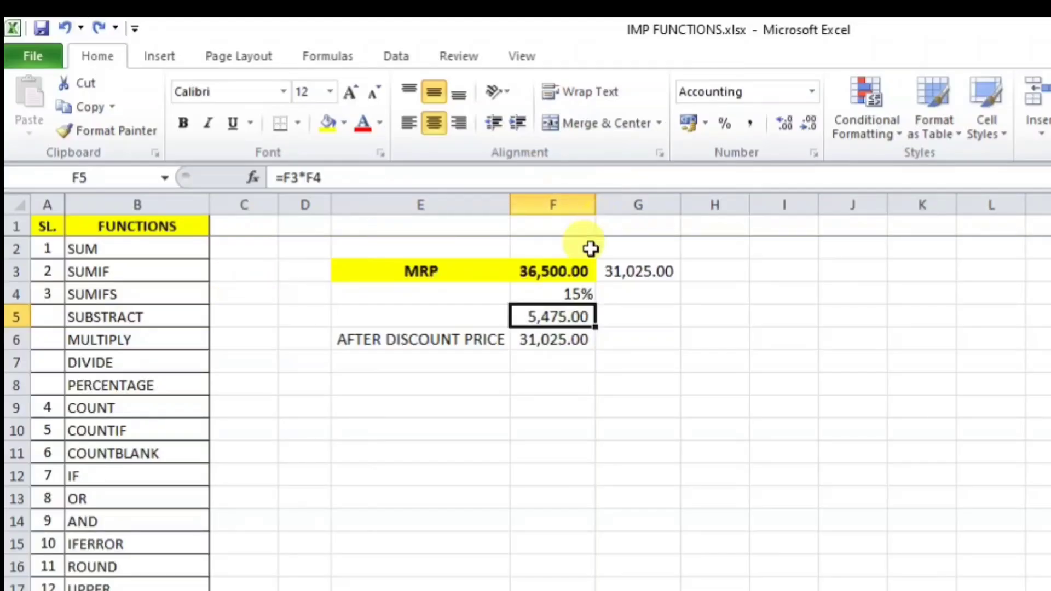
click(559, 274)
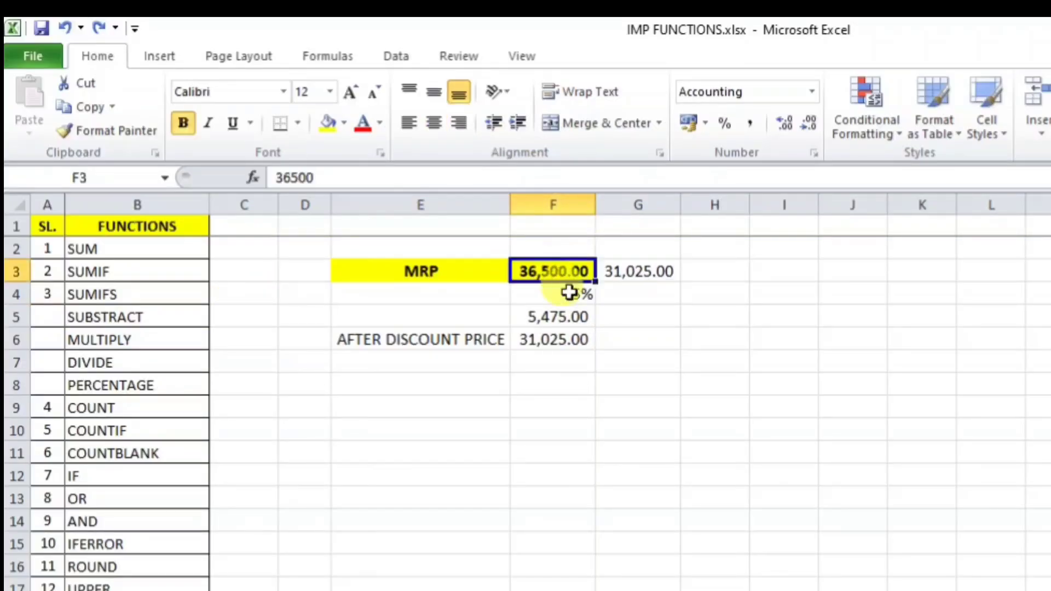
click(564, 313)
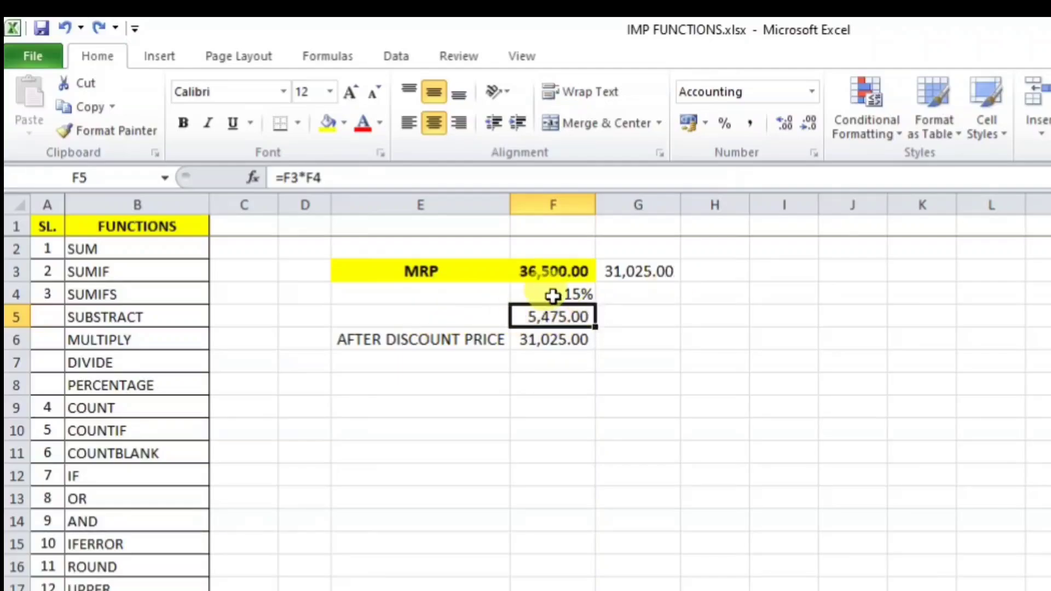
click(558, 341)
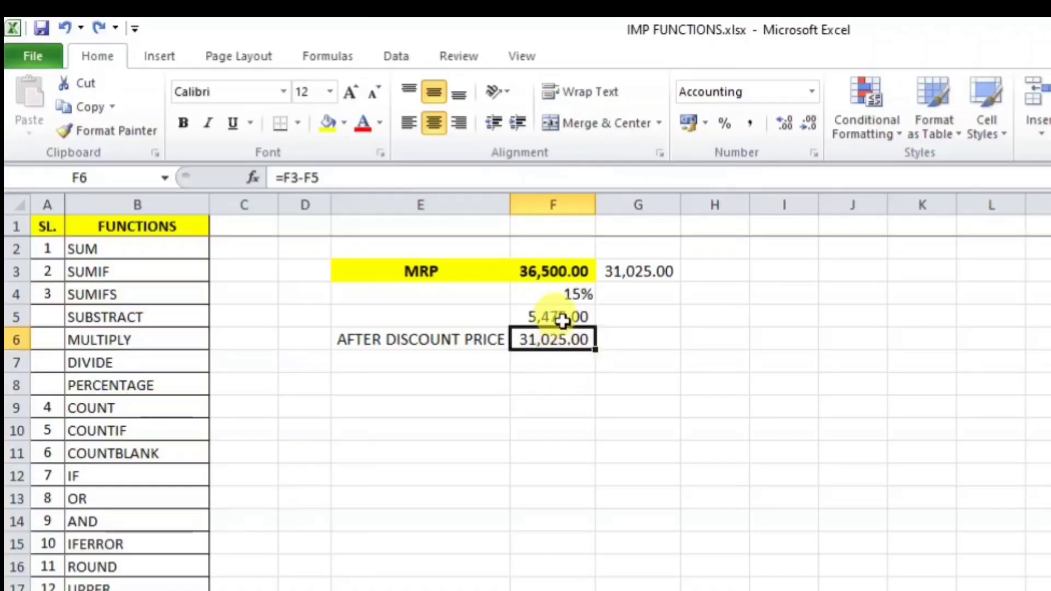
click(562, 322)
click(399, 175)
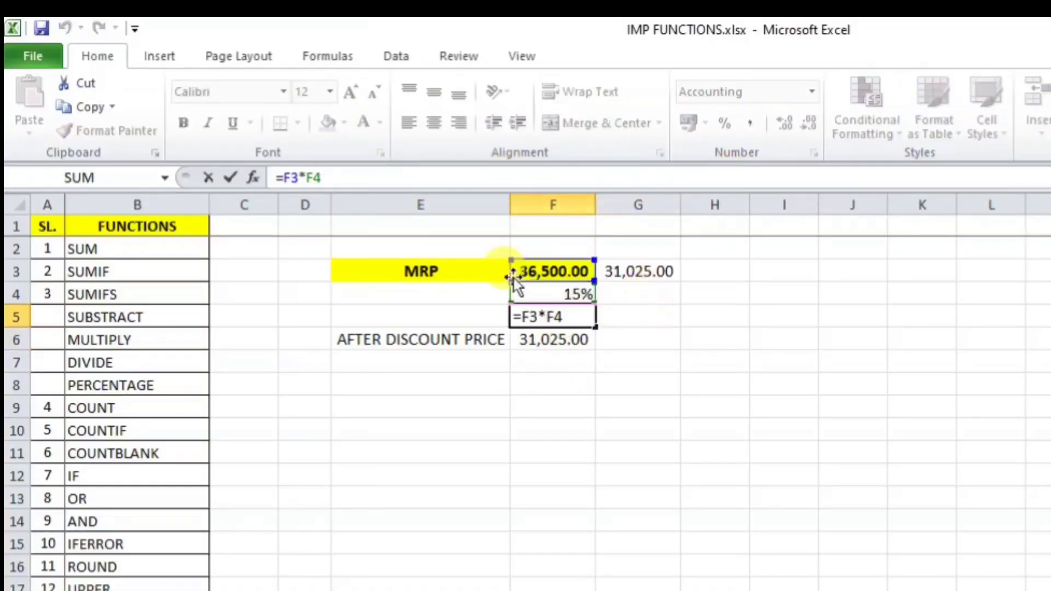
key(Return)
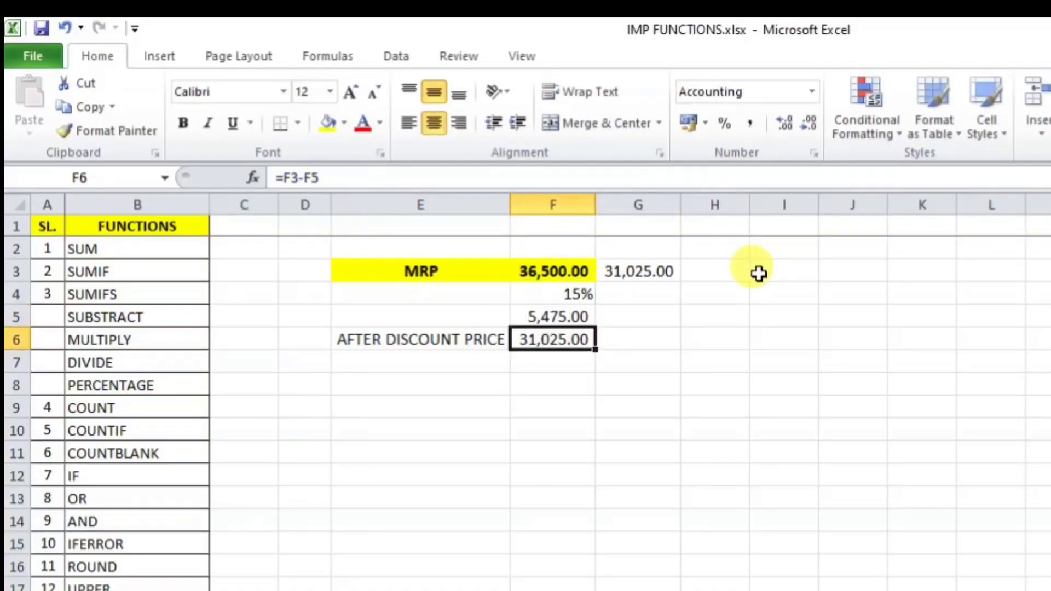
click(559, 385)
Step: Finish the '%' sign in F8 and enter 500 in E8
text(200)
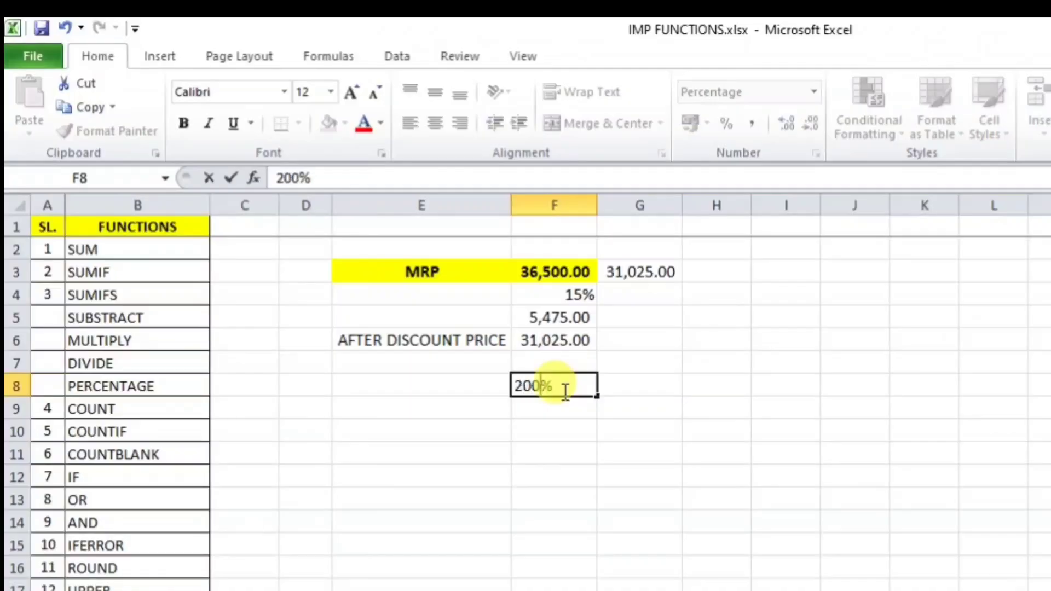
key(BackSpace)
key(BackSpace)
key(Return)
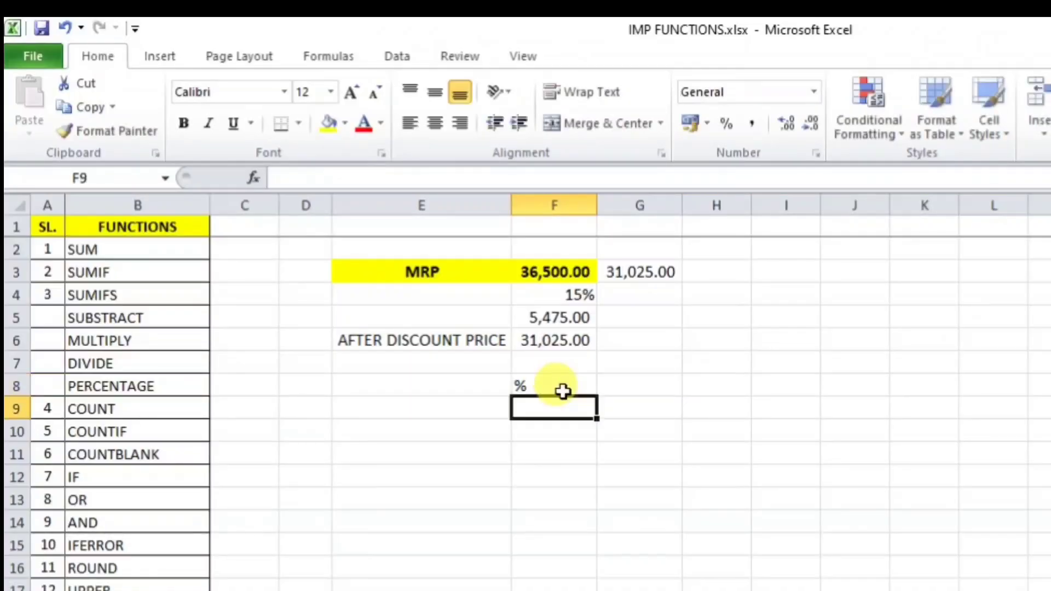
click(565, 378)
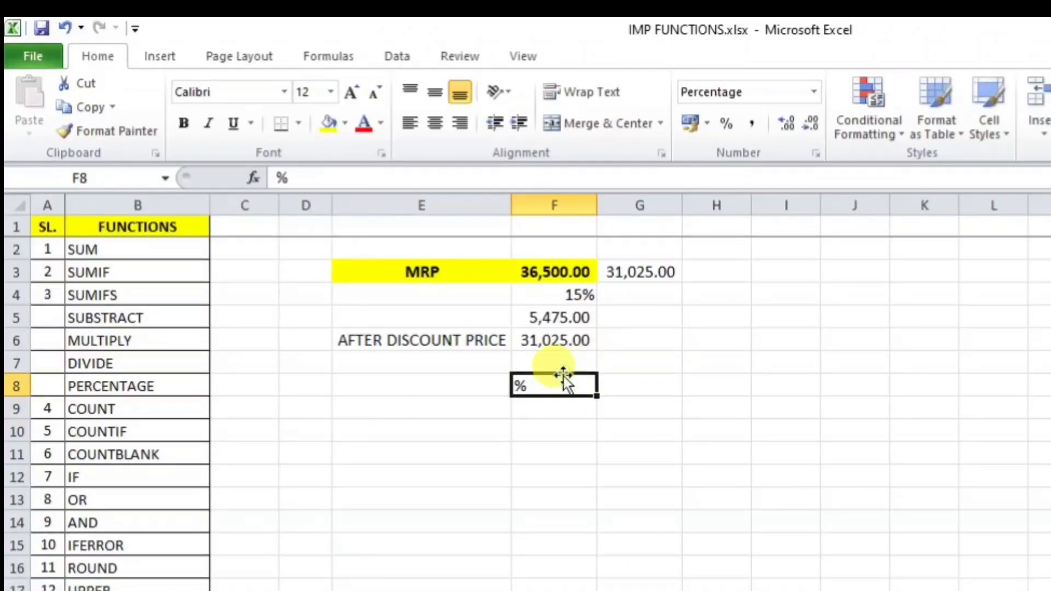
double_click(384, 390)
text(500)
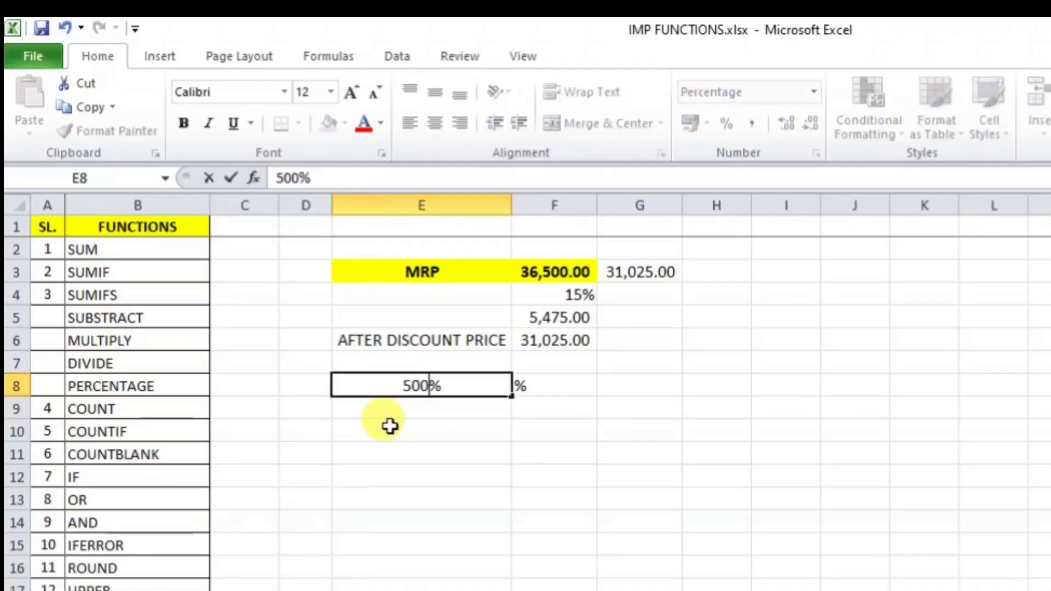
key(Return)
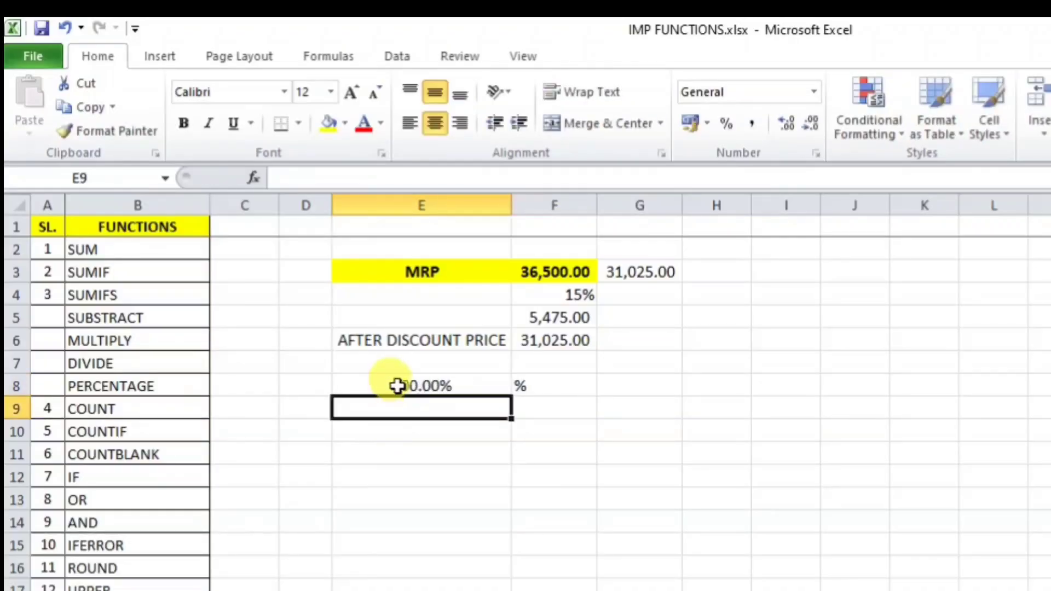
Step: Apply Number format to E8:F11 so E8 shows 5.00 instead of a percent
drag(399, 387, 523, 446)
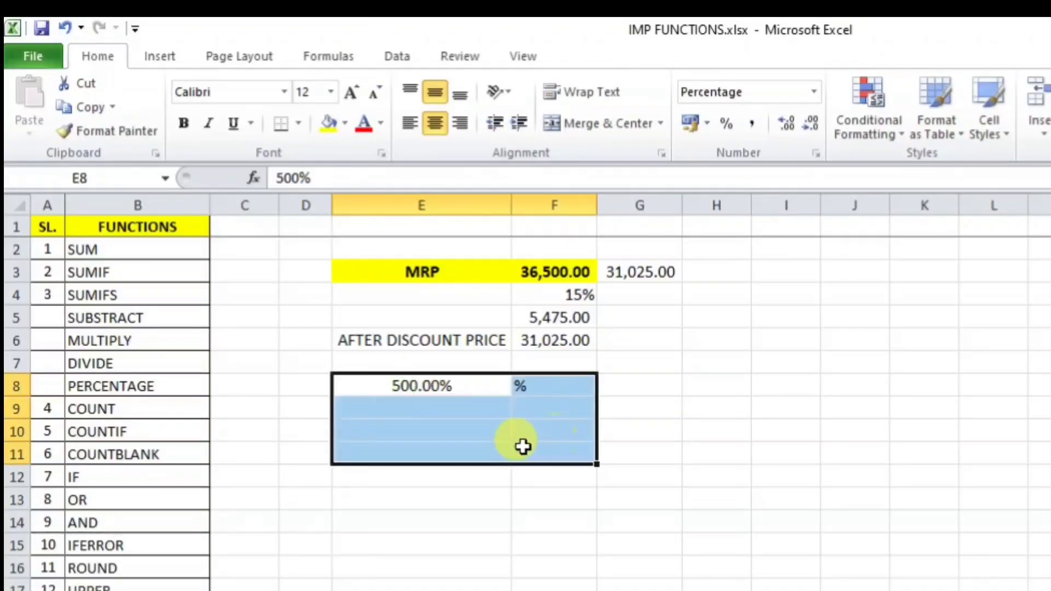
click(817, 92)
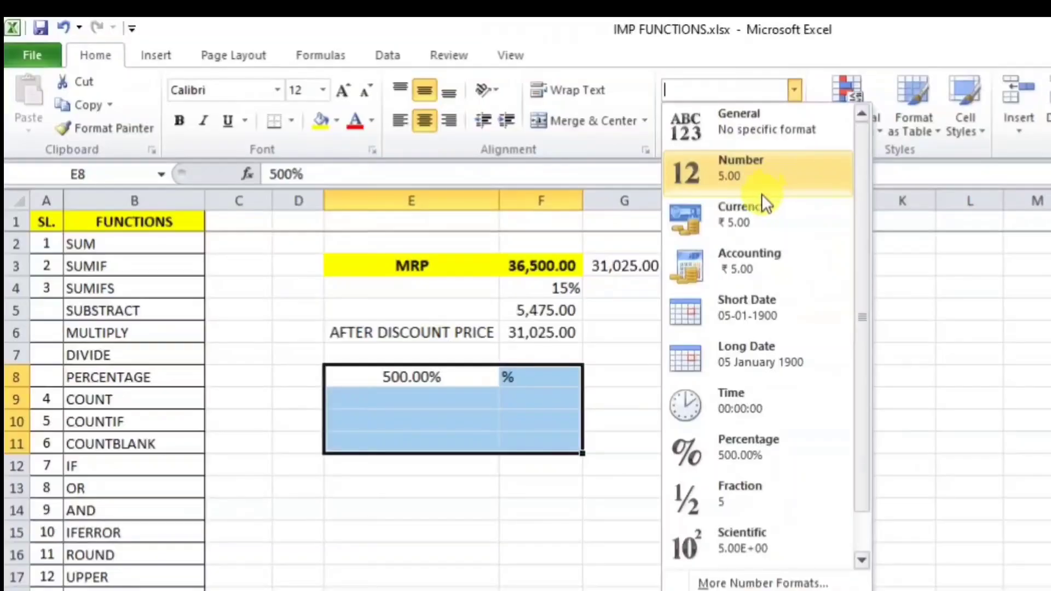
click(760, 174)
click(539, 465)
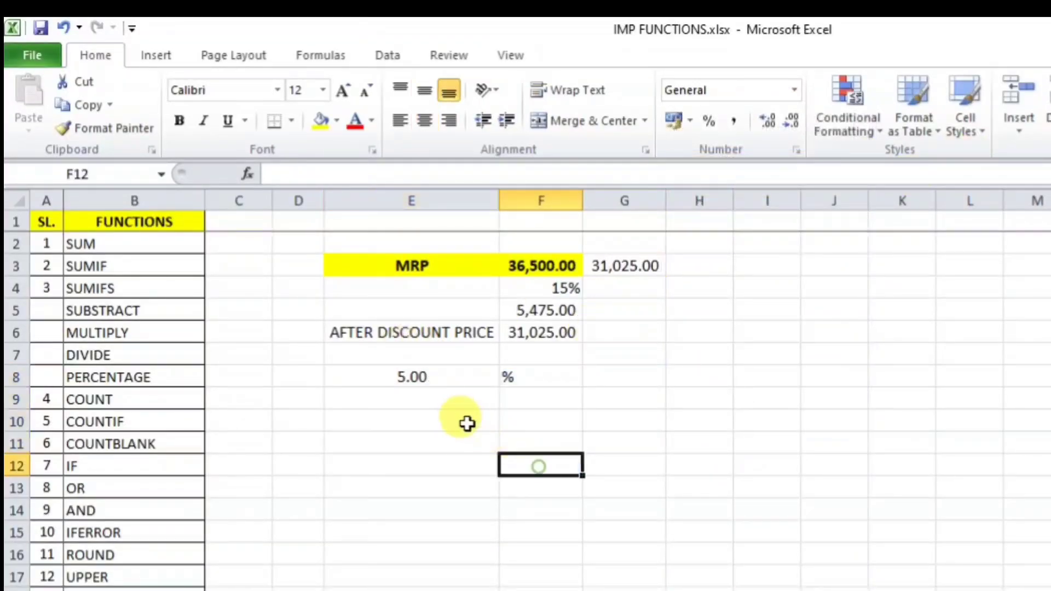
Step: Put 20 in E9 and =E8*E9 in E10, giving 100.00
click(396, 404)
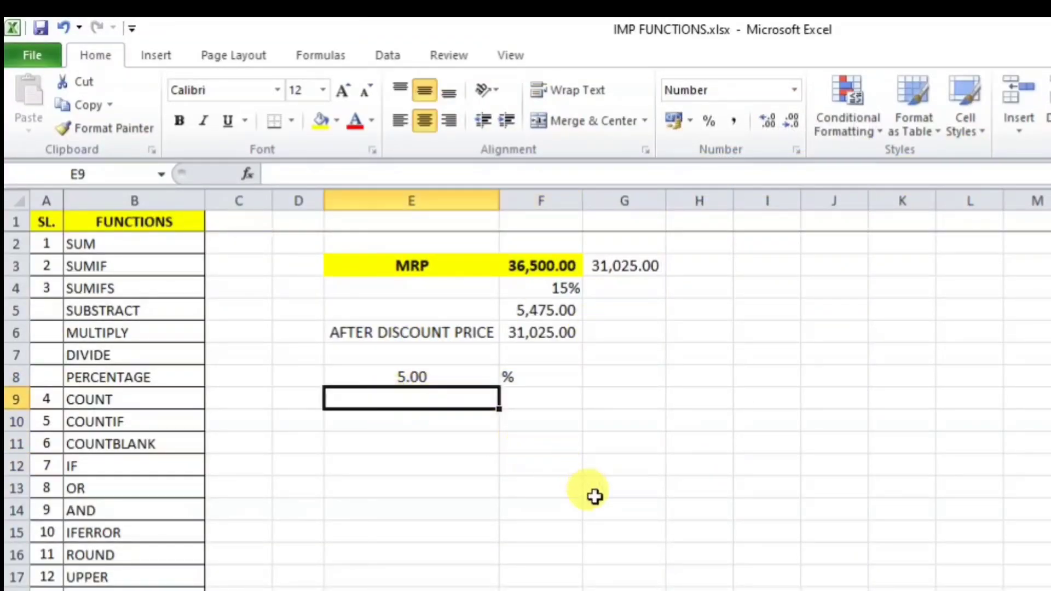
text(20)
key(Return)
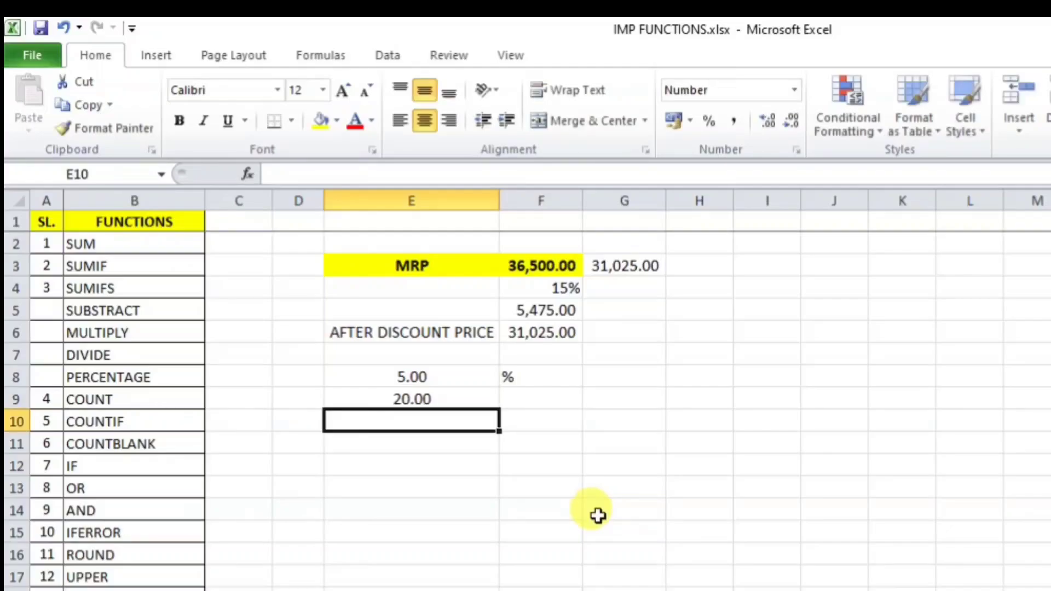
text(=)
click(412, 377)
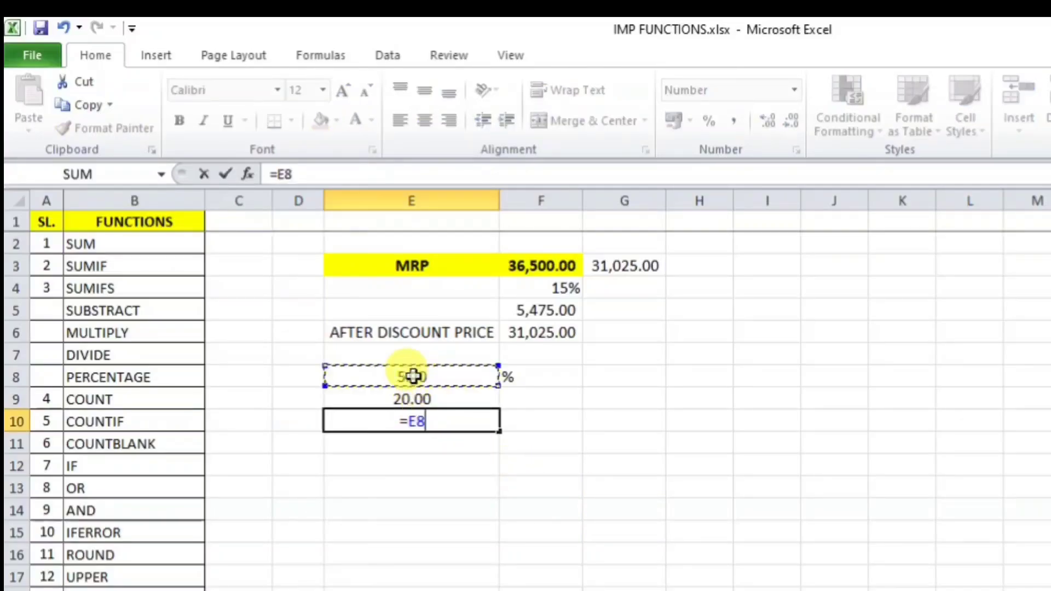
text(*)
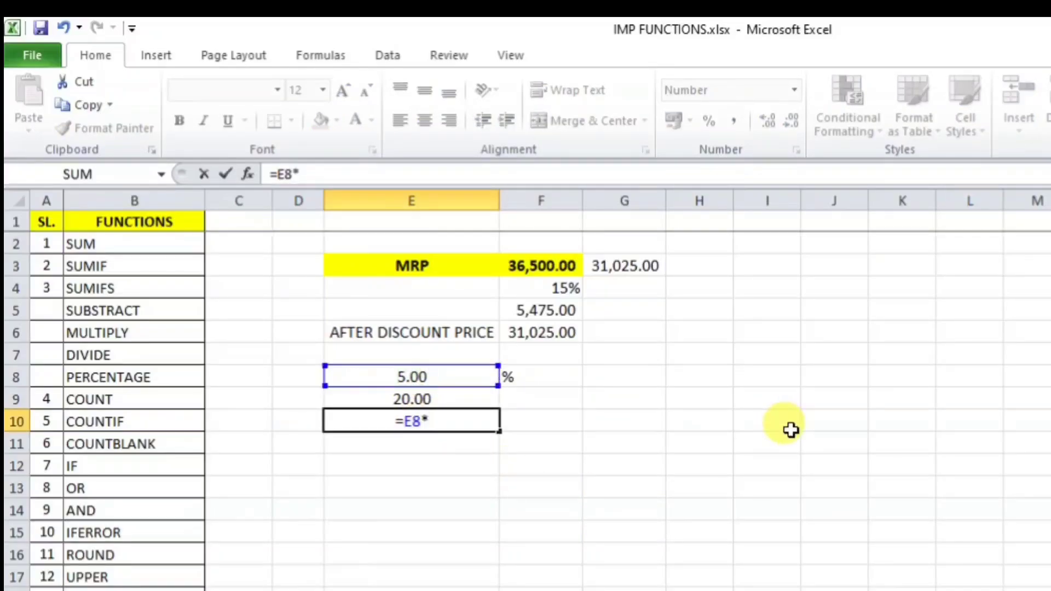
click(450, 403)
key(Return)
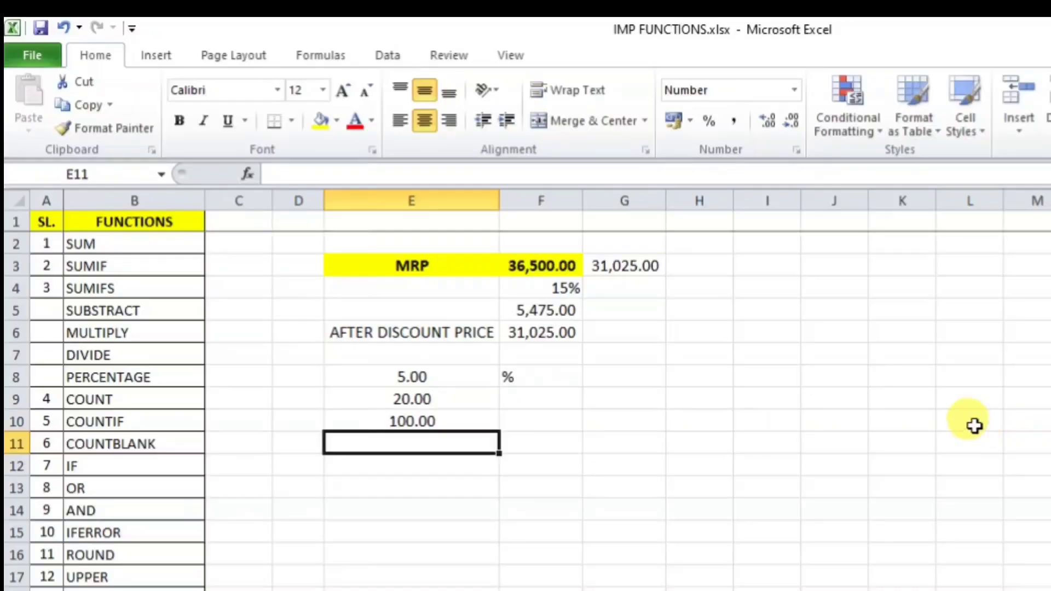
click(441, 422)
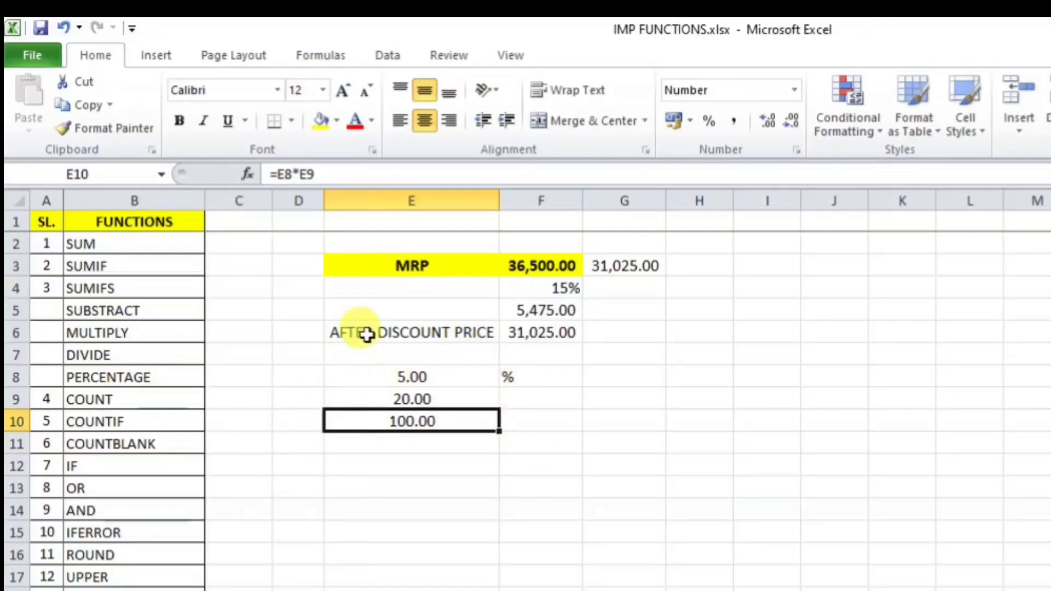
drag(363, 351, 634, 476)
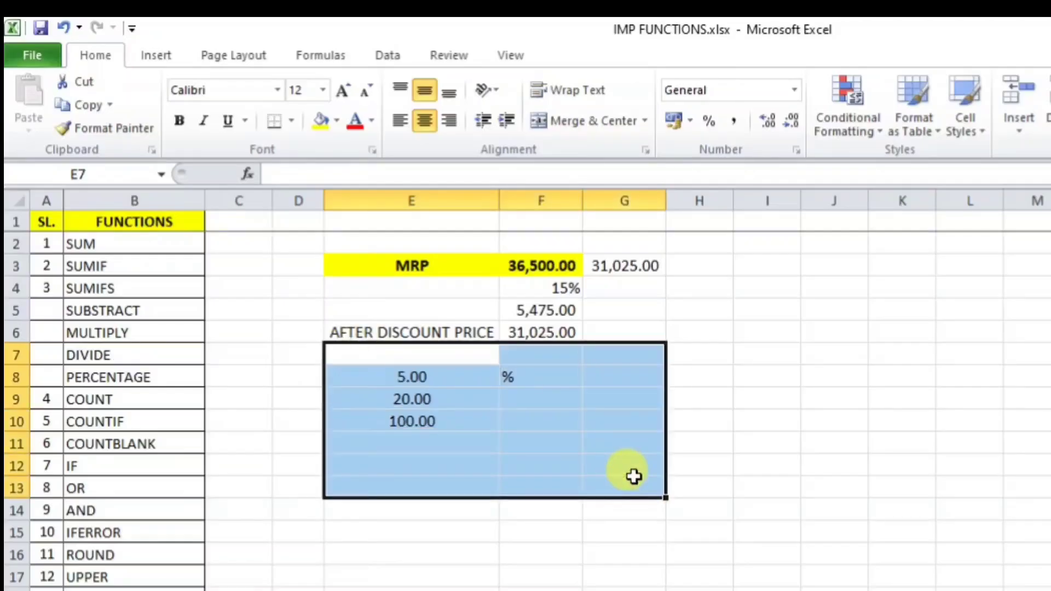
Step: Clear the E8:F10 multiplication demo and the E4:F8 discount working cells
key(Delete)
drag(350, 290, 569, 385)
key(Delete)
click(617, 272)
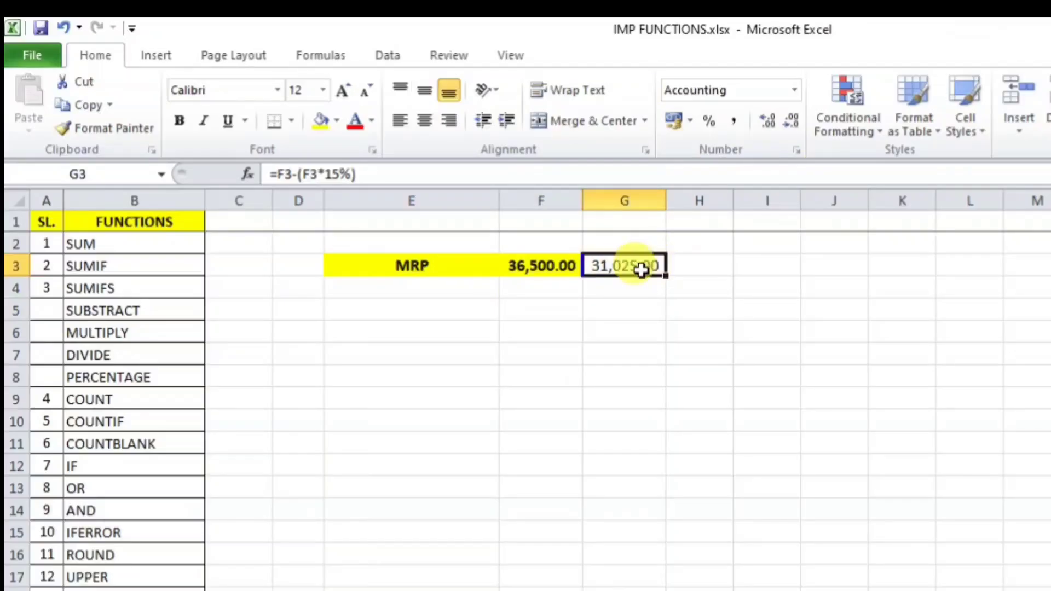
click(645, 232)
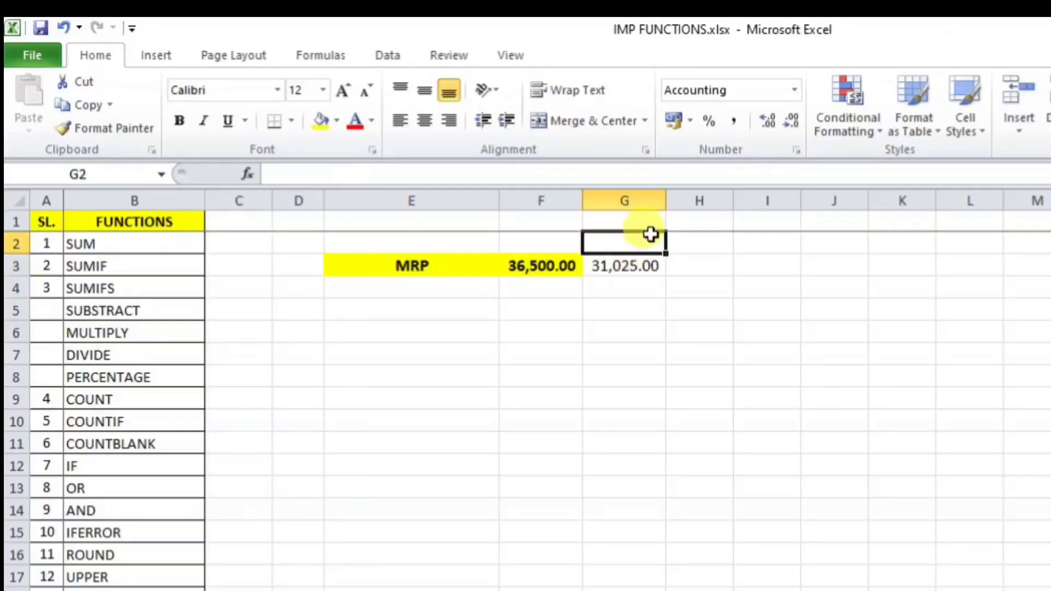
text(@)
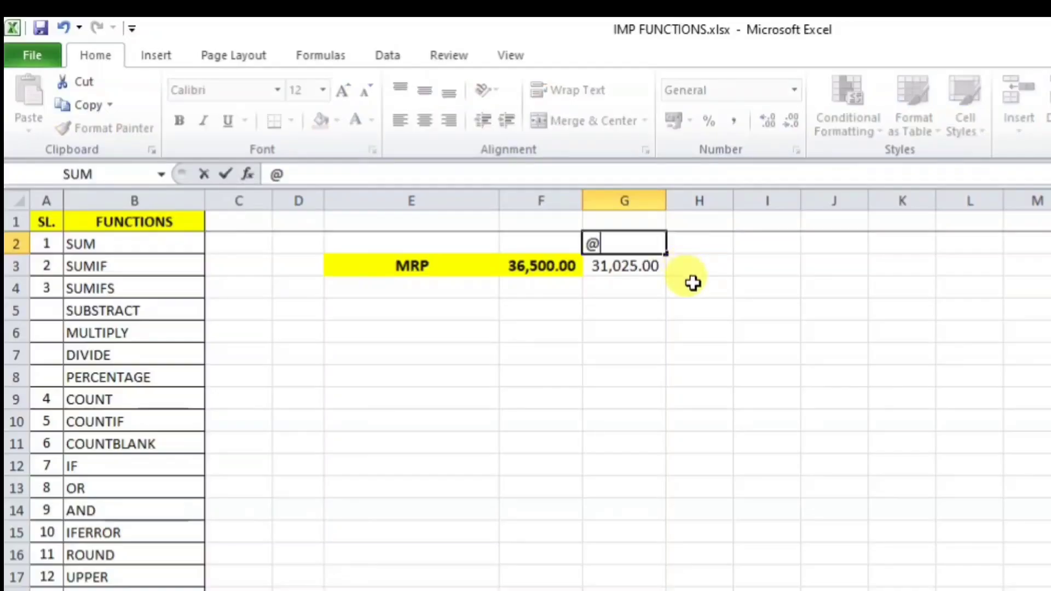
text(18)
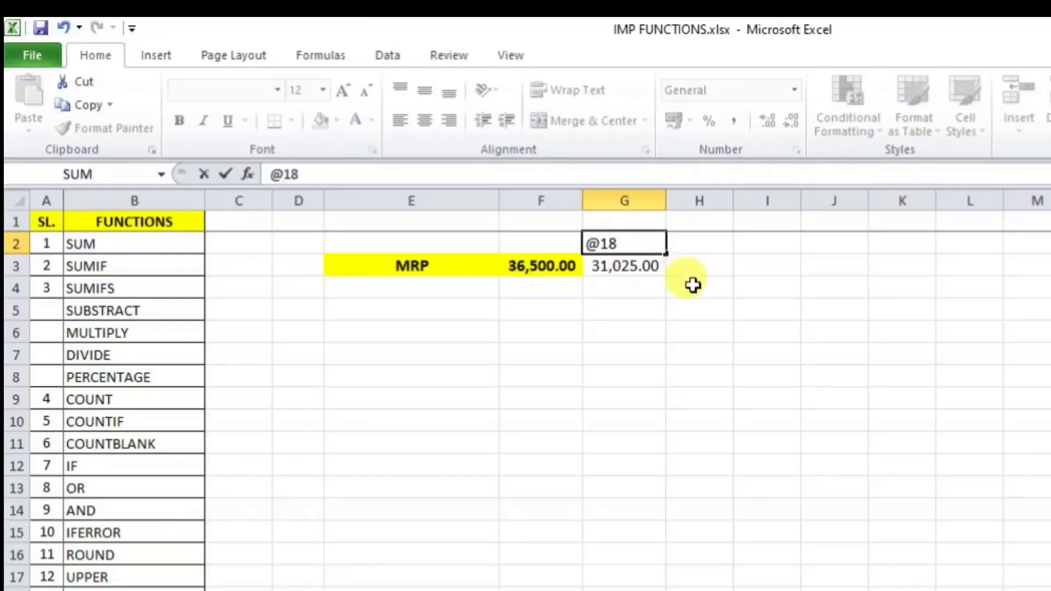
text( g)
key(BackSpace)
text(F)
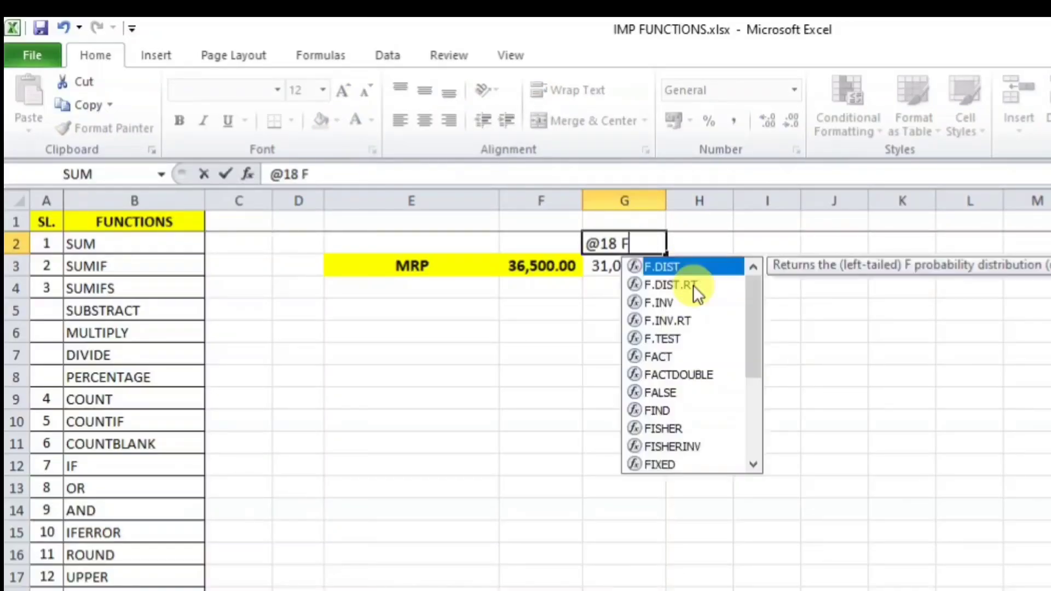
key(BackSpace)
text(GST)
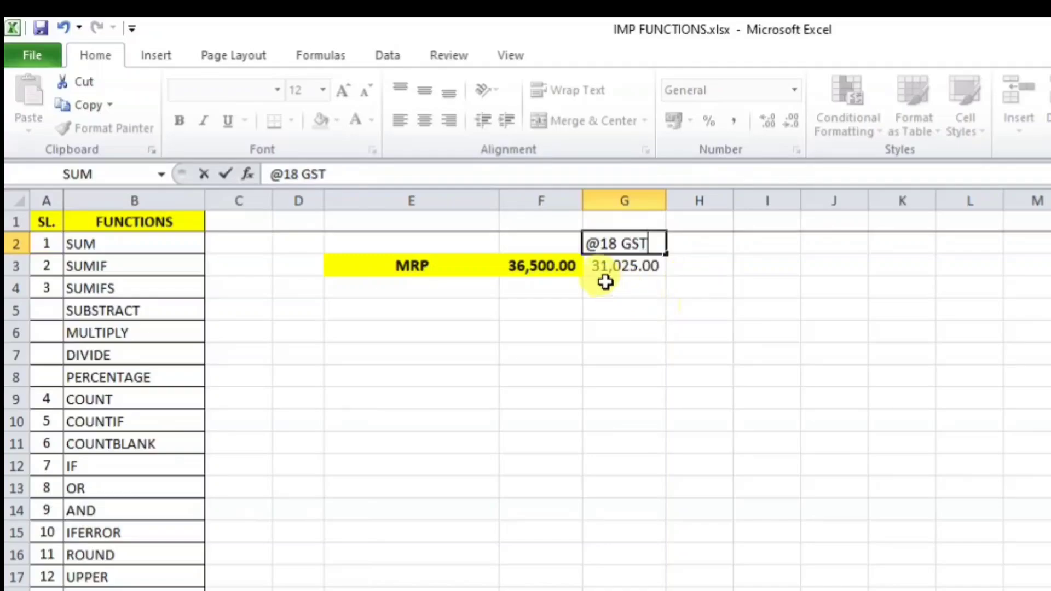
click(741, 261)
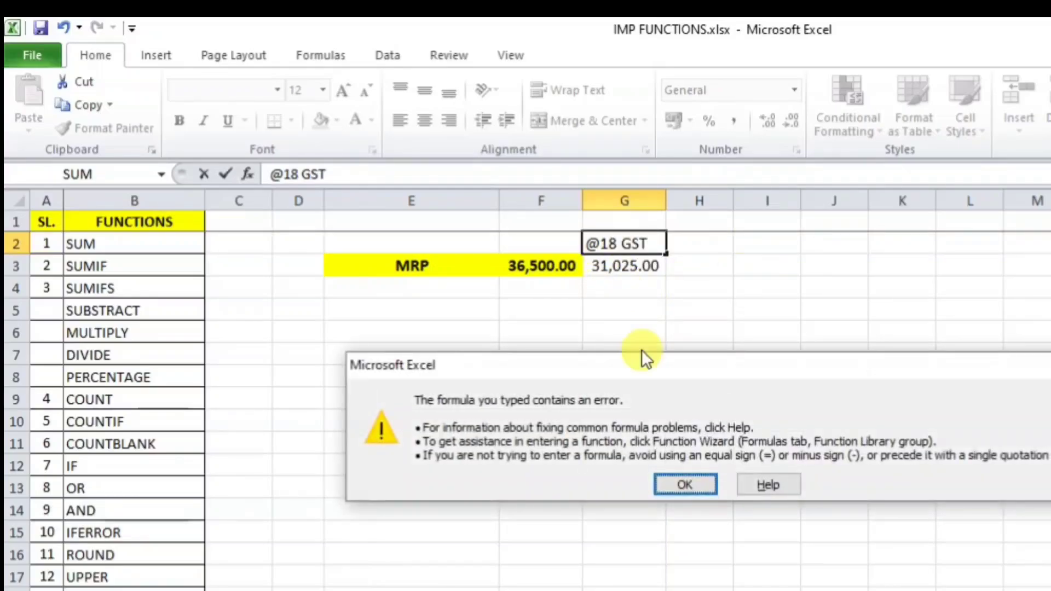
click(695, 486)
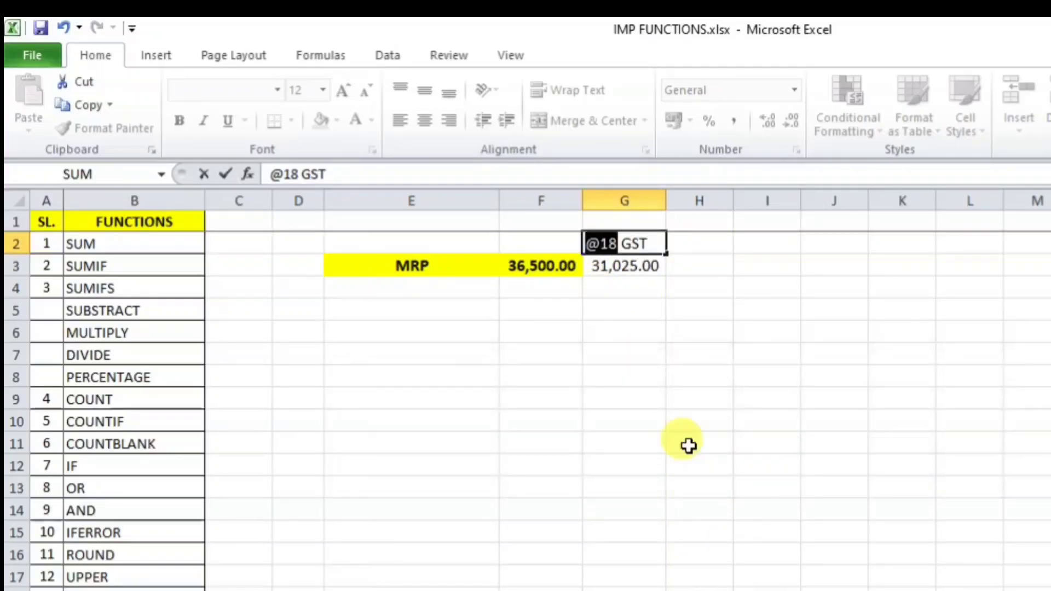
click(591, 245)
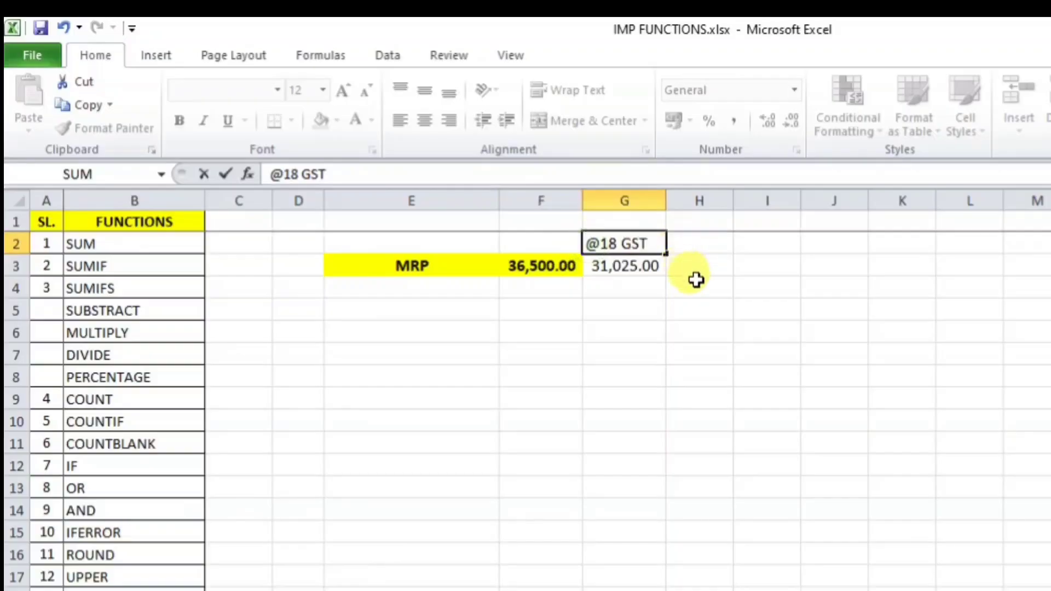
text(")
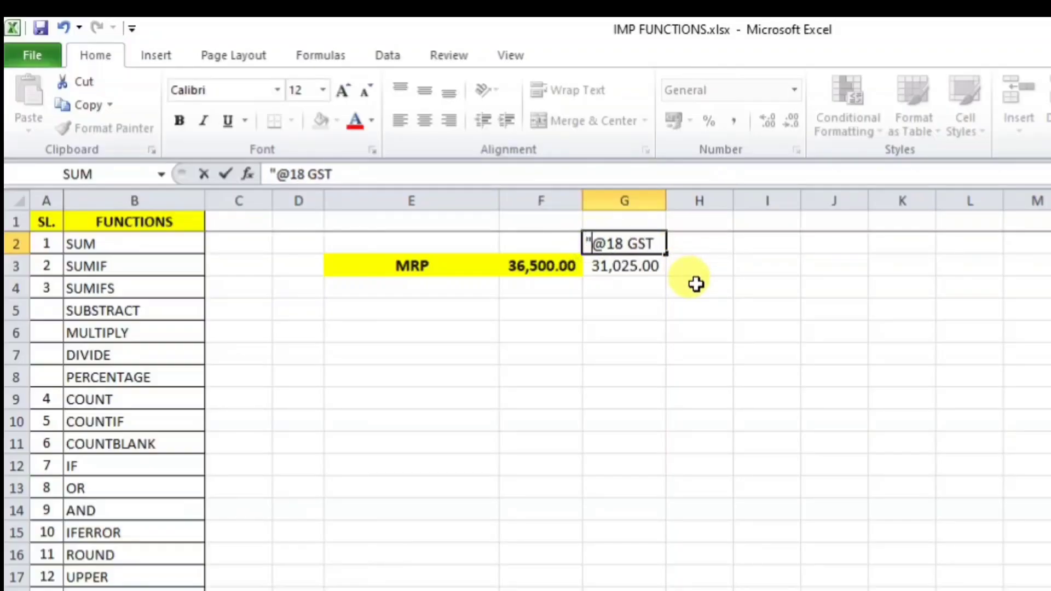
key(BackSpace)
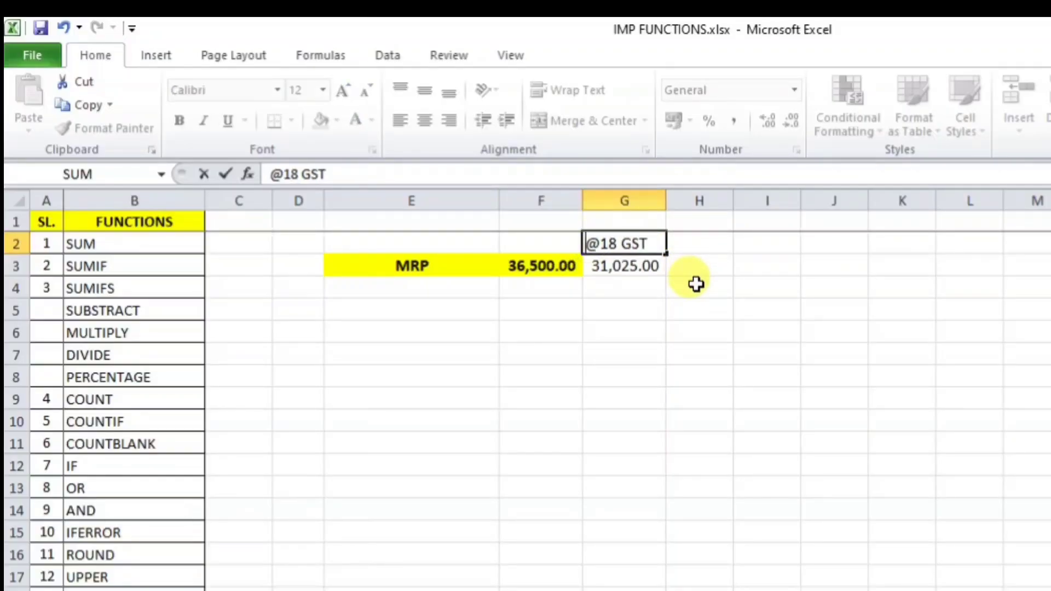
text(')
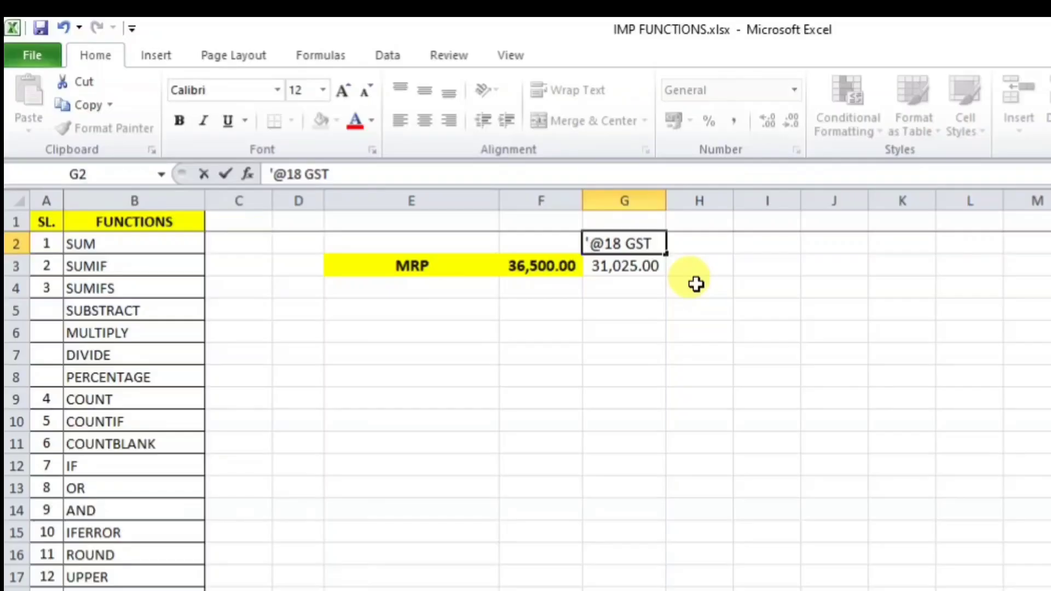
key(Return)
click(781, 282)
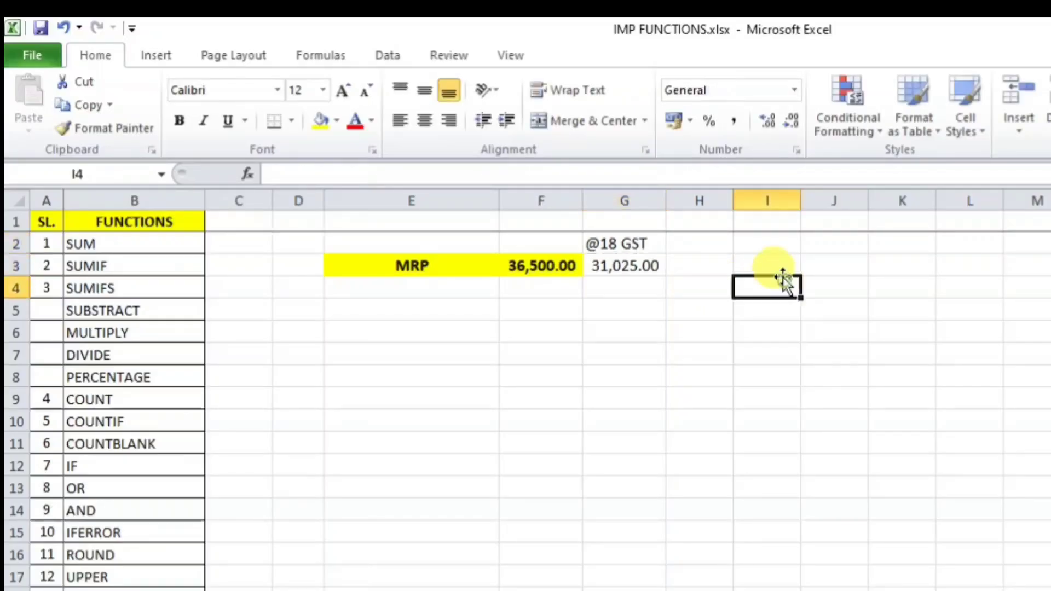
click(715, 264)
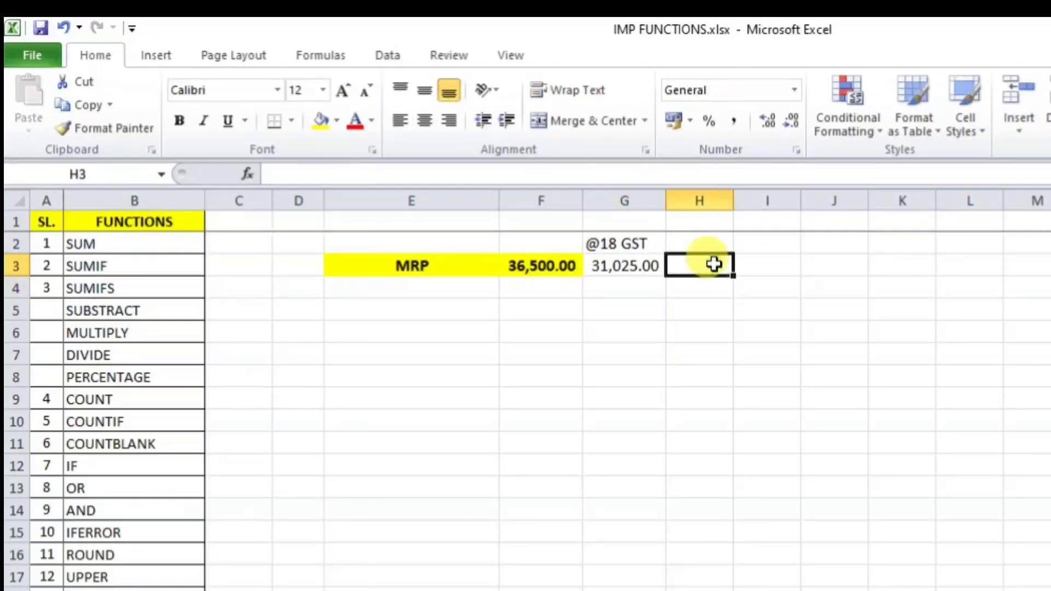
Step: Enter =G3/1.18 in H3 for the taxable value 26,292.37
text(=)
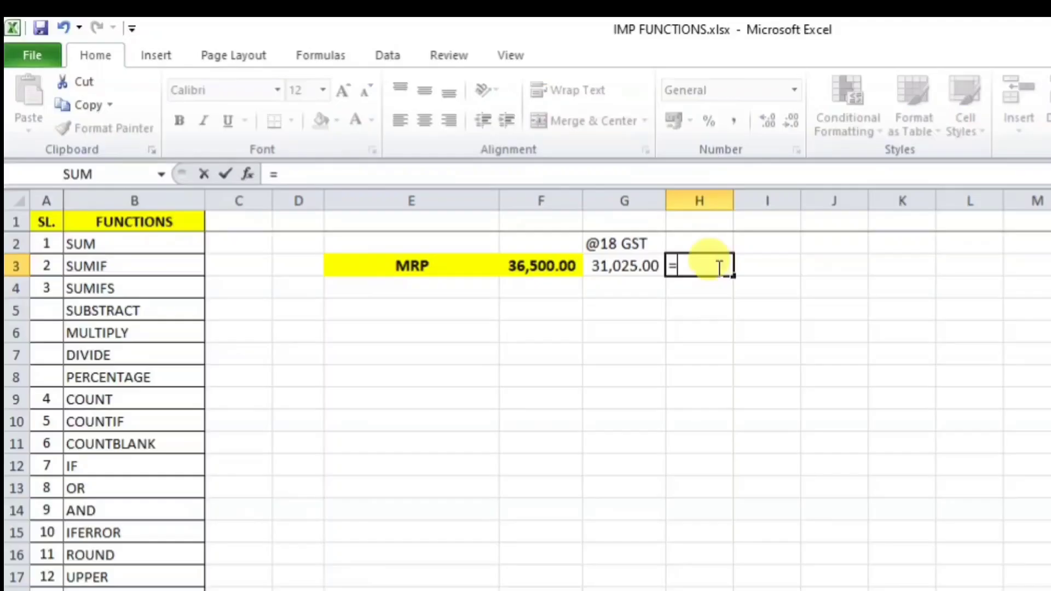
click(630, 266)
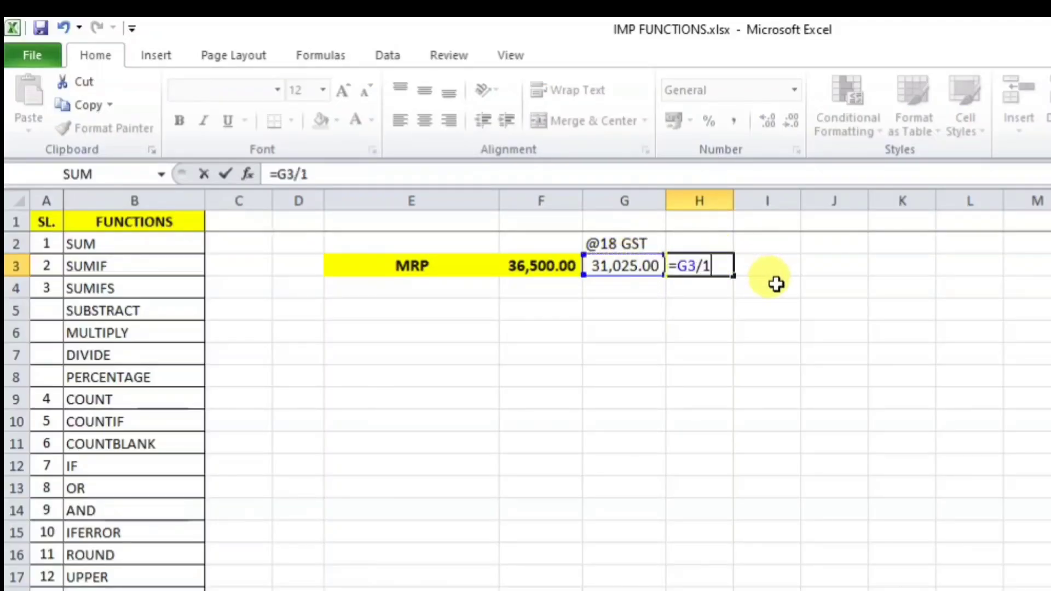
key(Return)
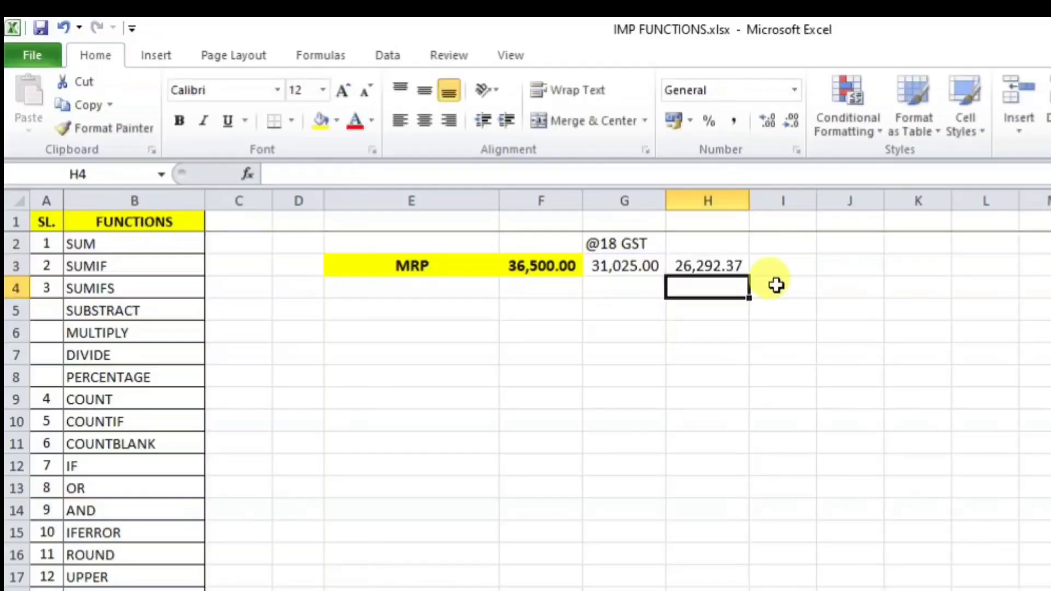
Step: Head column H with 'TAXABLE VALUE' in H2 and widen the column to fit
click(705, 241)
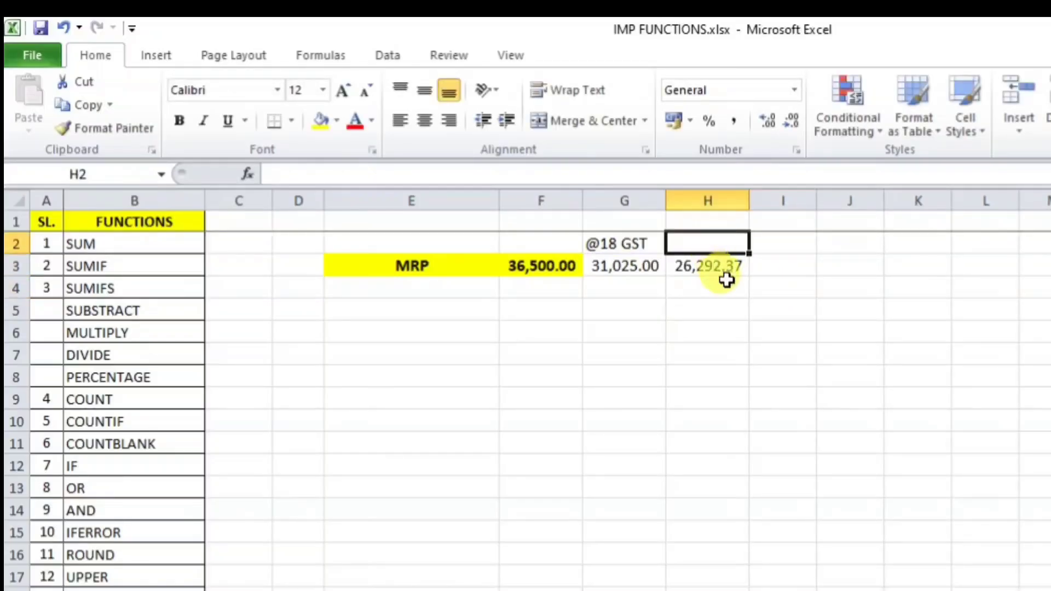
text(TAXABLE VAL)
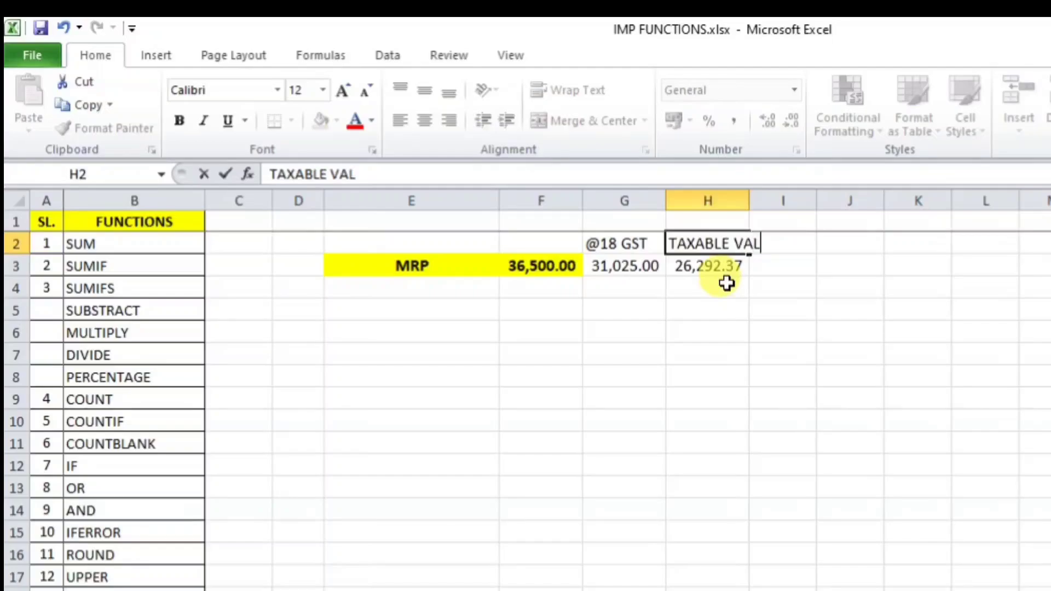
text(UE)
key(Return)
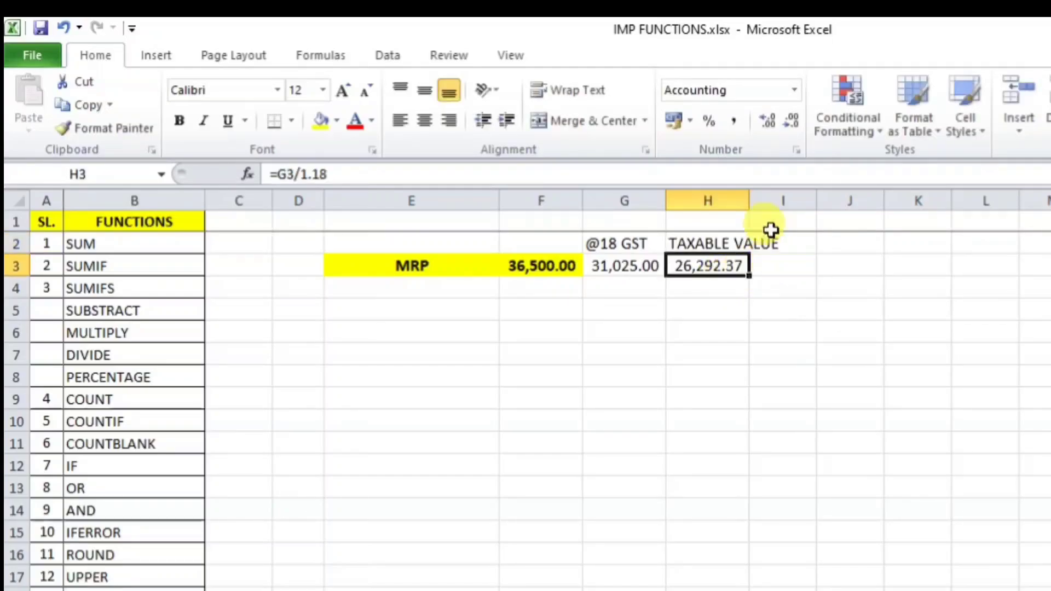
drag(749, 201, 785, 200)
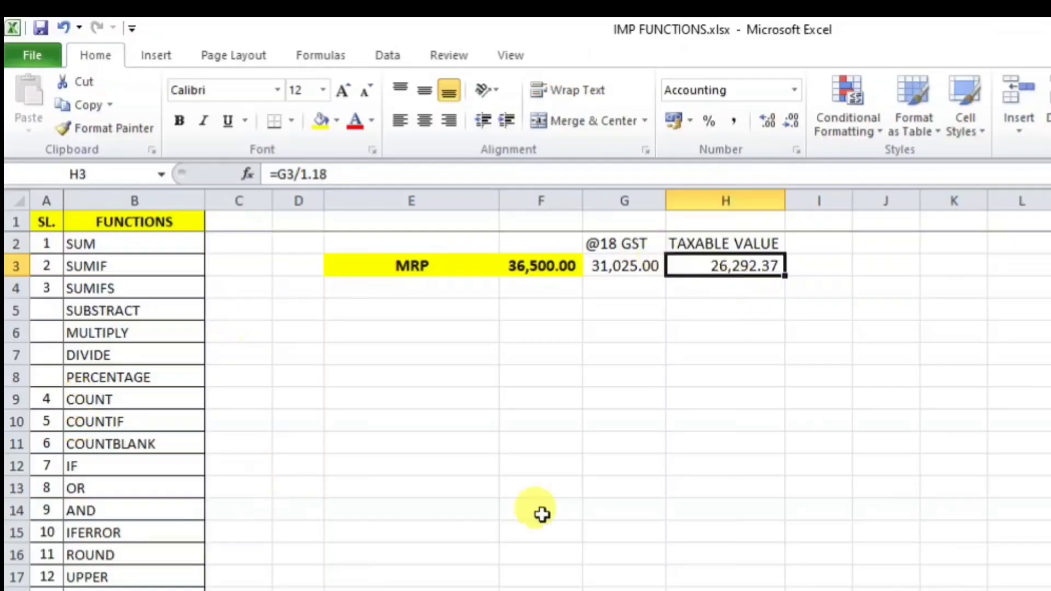
Step: Pick the SUBSTRACT entry and enter 4,500 in E5 and a second number in E6
click(130, 311)
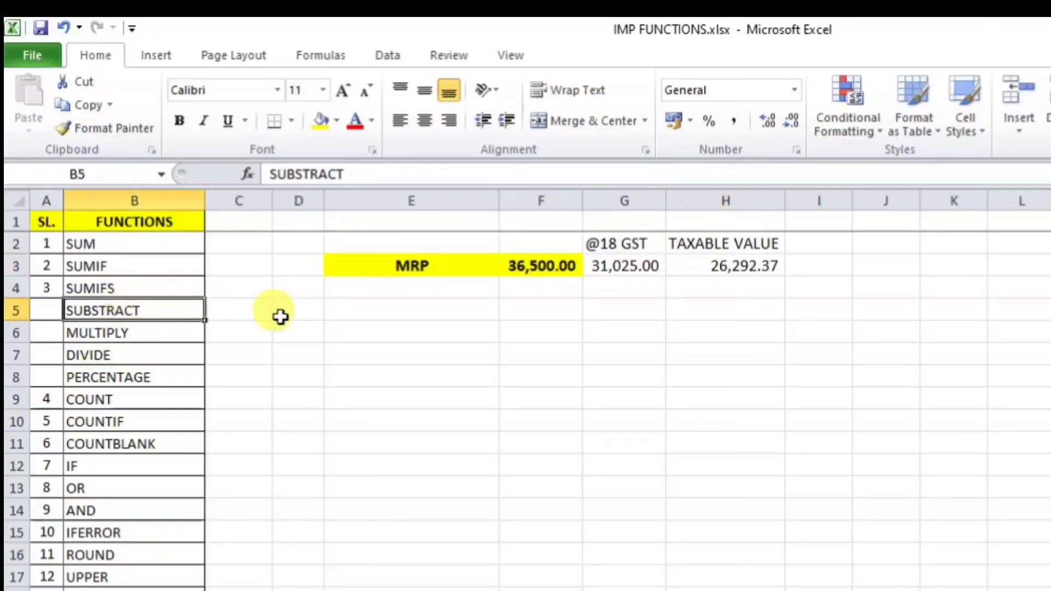
click(543, 265)
click(617, 268)
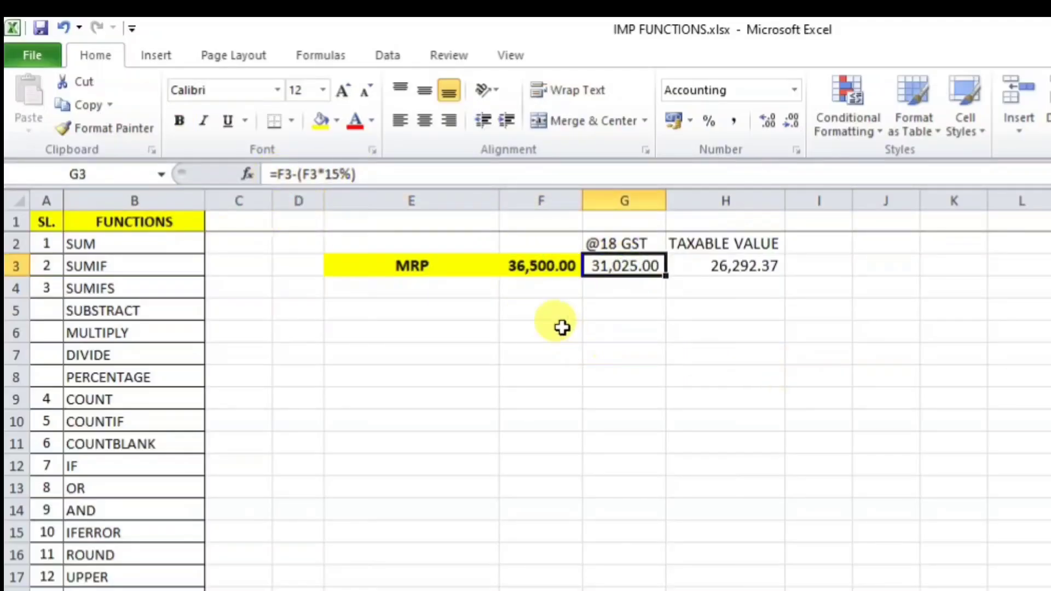
drag(563, 327, 553, 312)
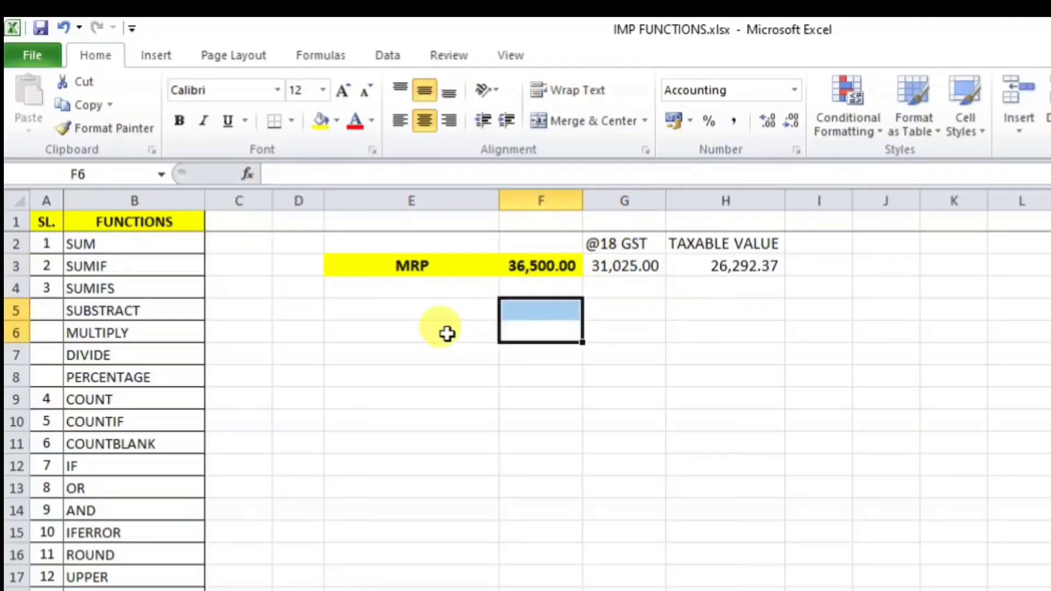
click(439, 311)
text(4500)
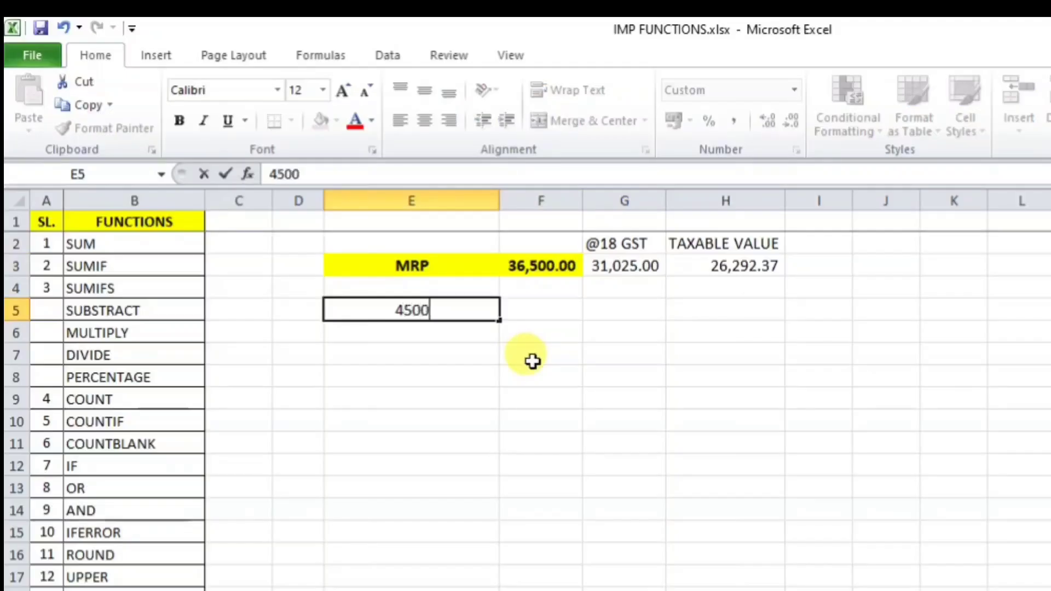
key(Return)
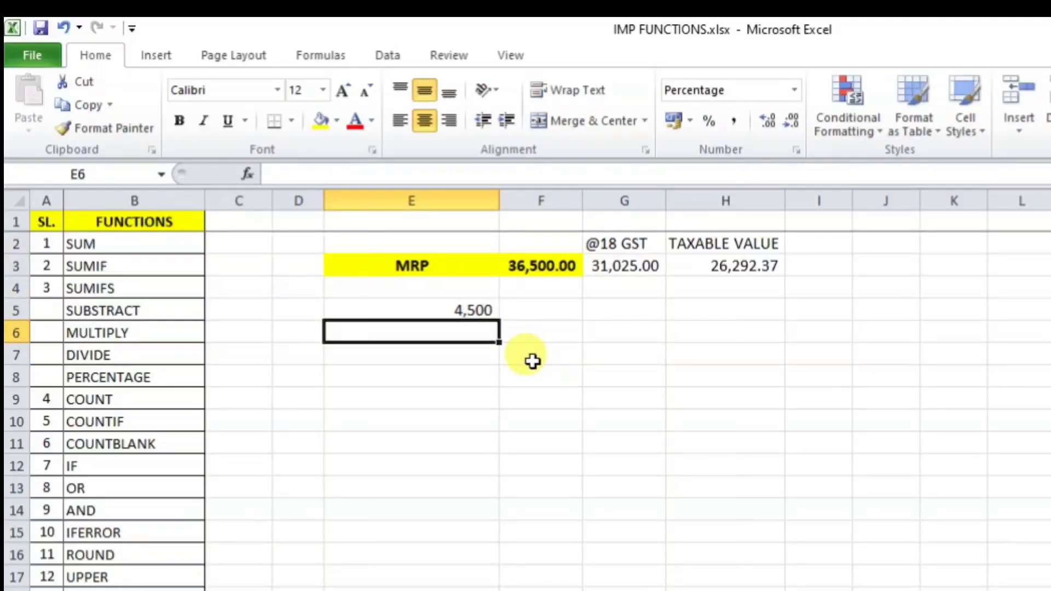
text(2650.00)
key(Return)
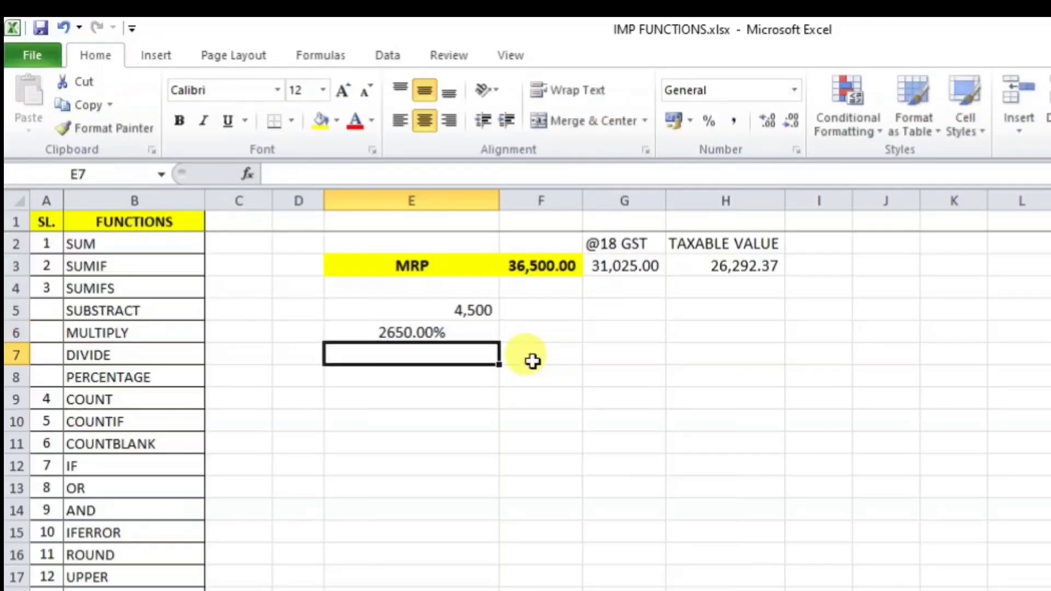
Step: Copy E5's number format to E6 with Format Painter and re-enter E6 as 3650
click(455, 330)
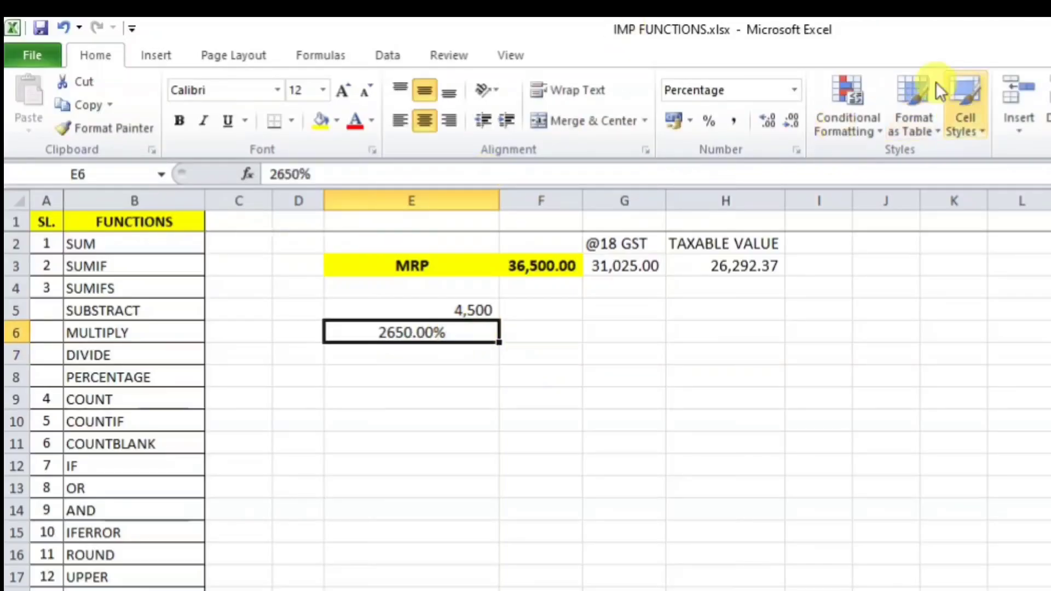
click(424, 310)
click(121, 127)
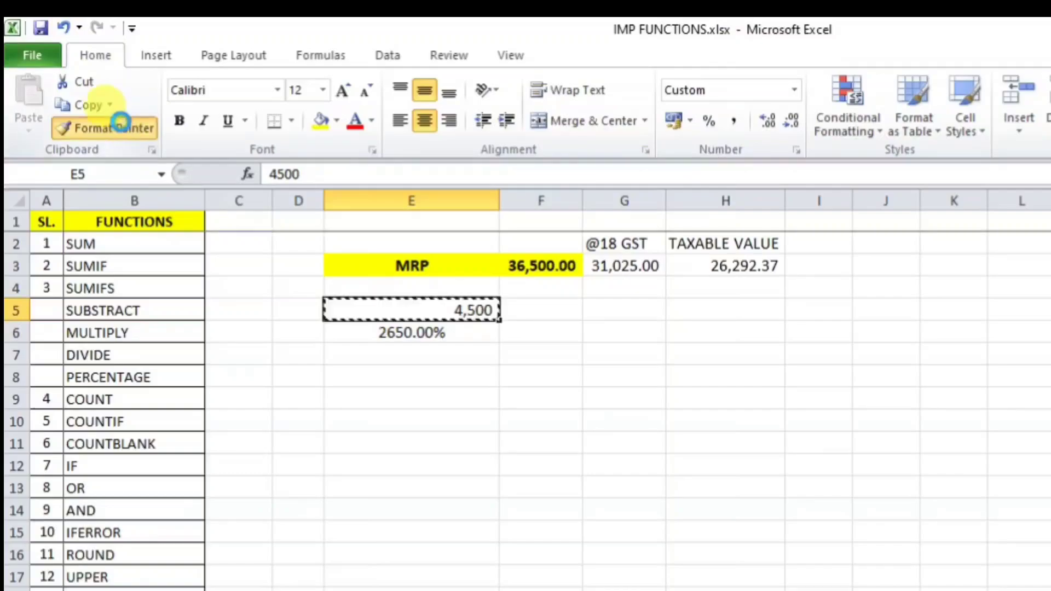
click(392, 329)
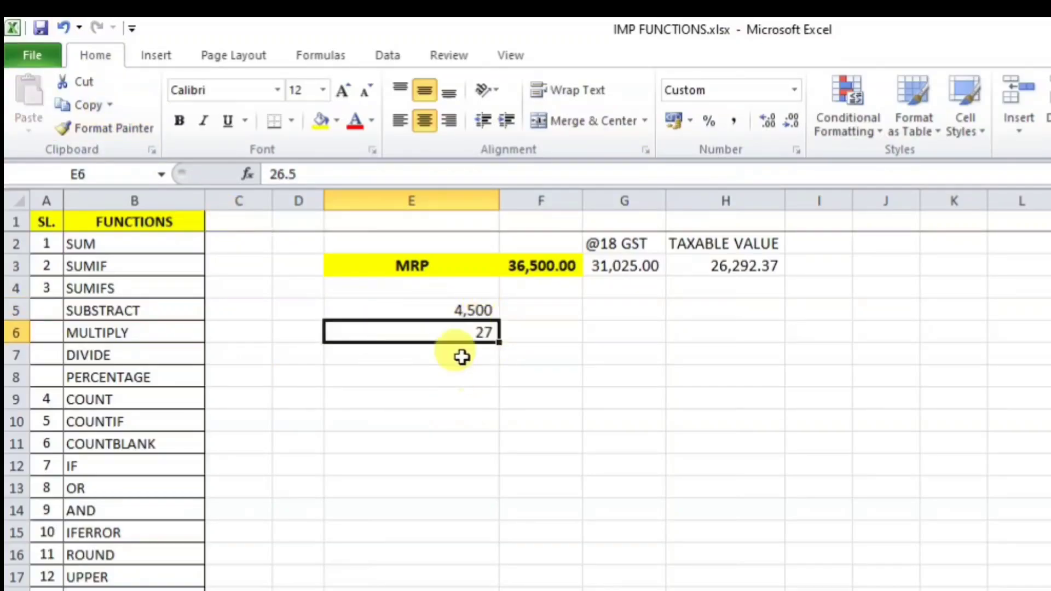
click(470, 397)
click(469, 331)
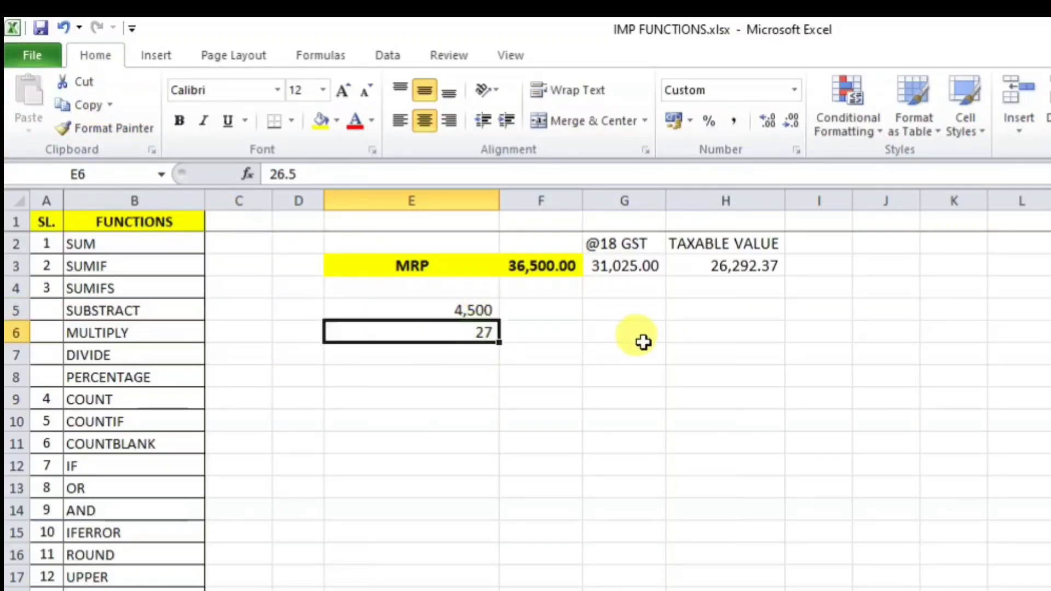
text(3650)
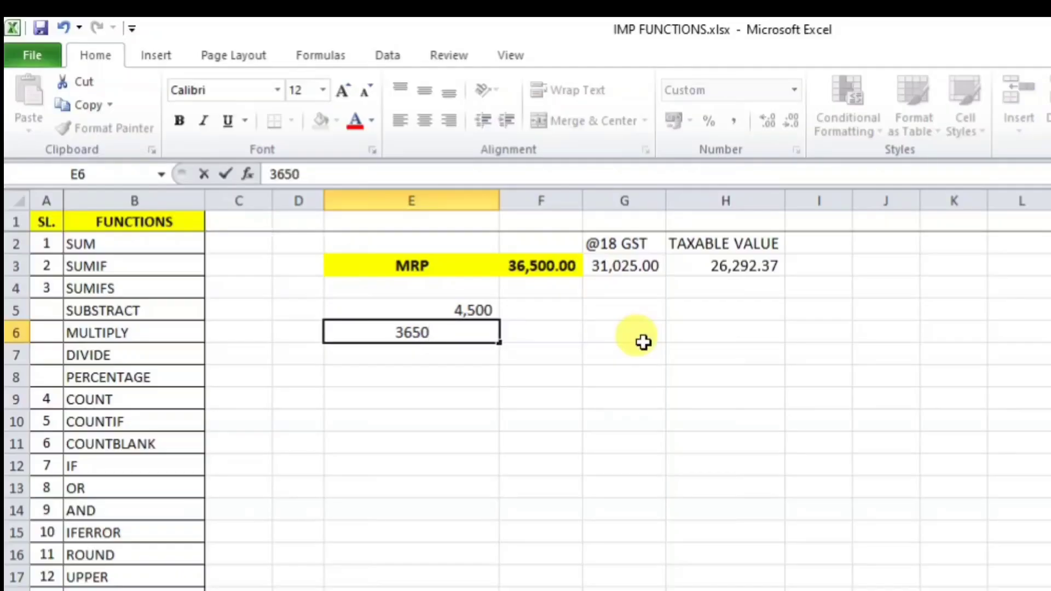
key(Return)
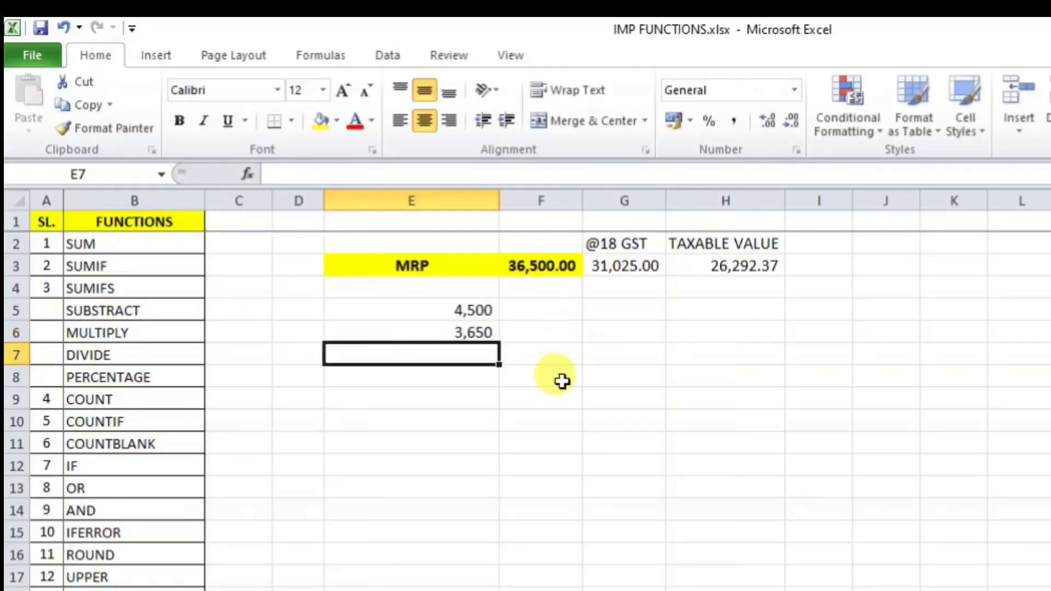
Step: Enter =E5-E6 in E7, then change E6 to 3,000 so E7 shows 1,500
text(=)
click(477, 311)
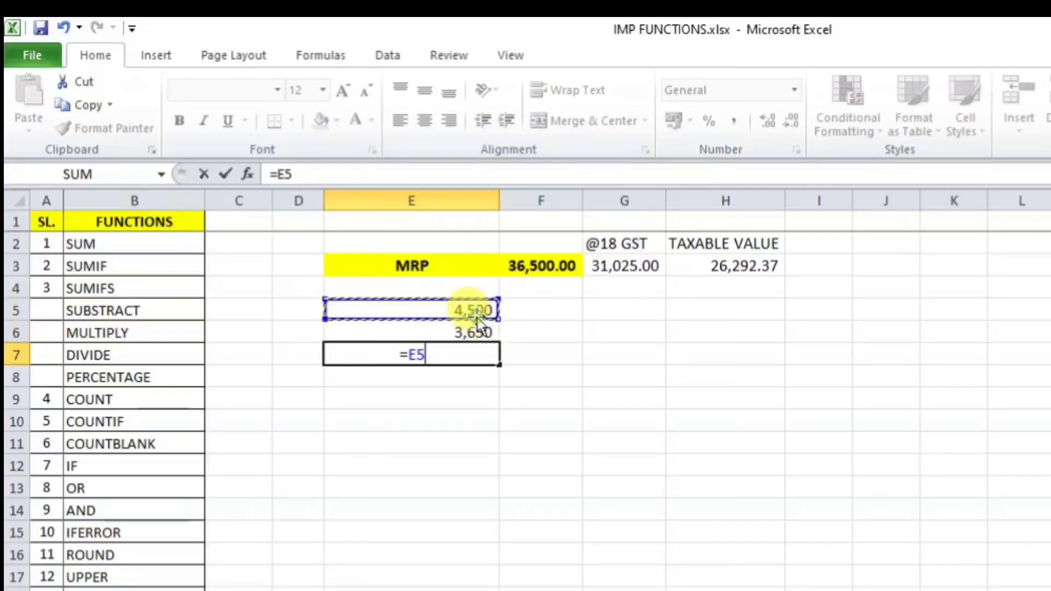
text(-)
click(470, 332)
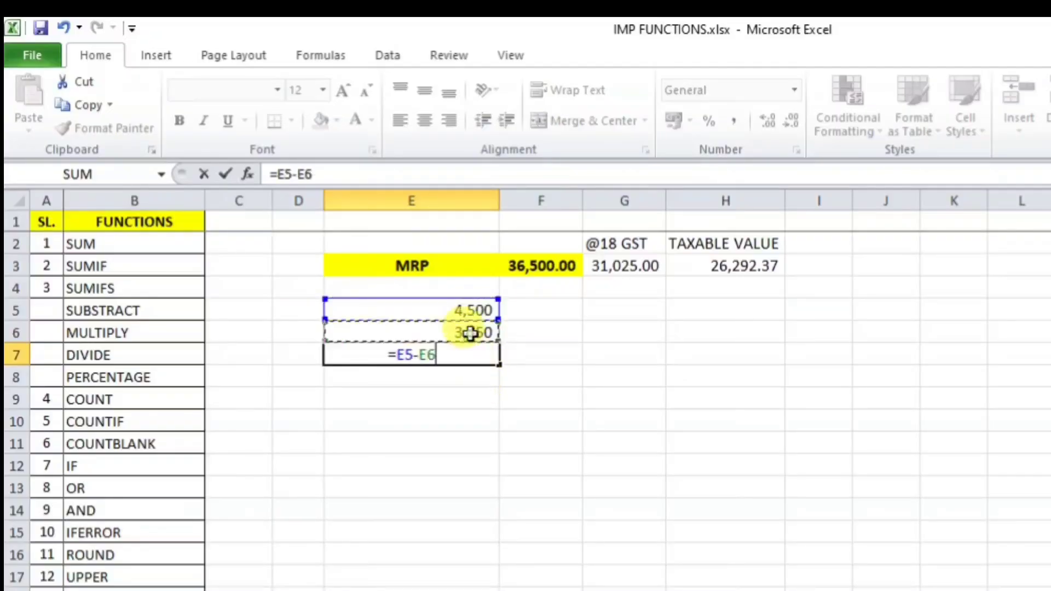
key(Return)
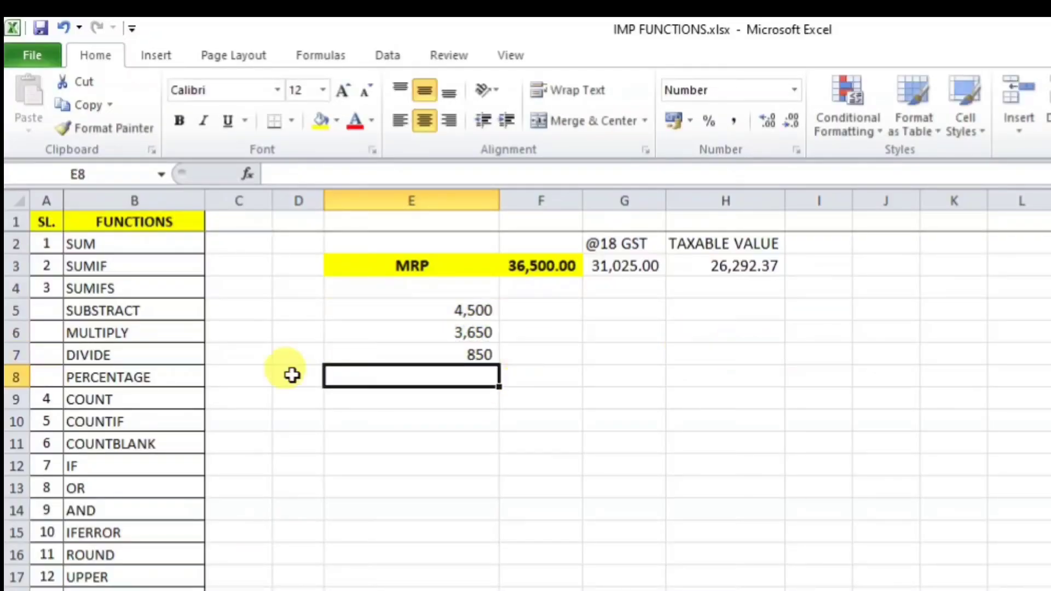
click(457, 349)
click(459, 334)
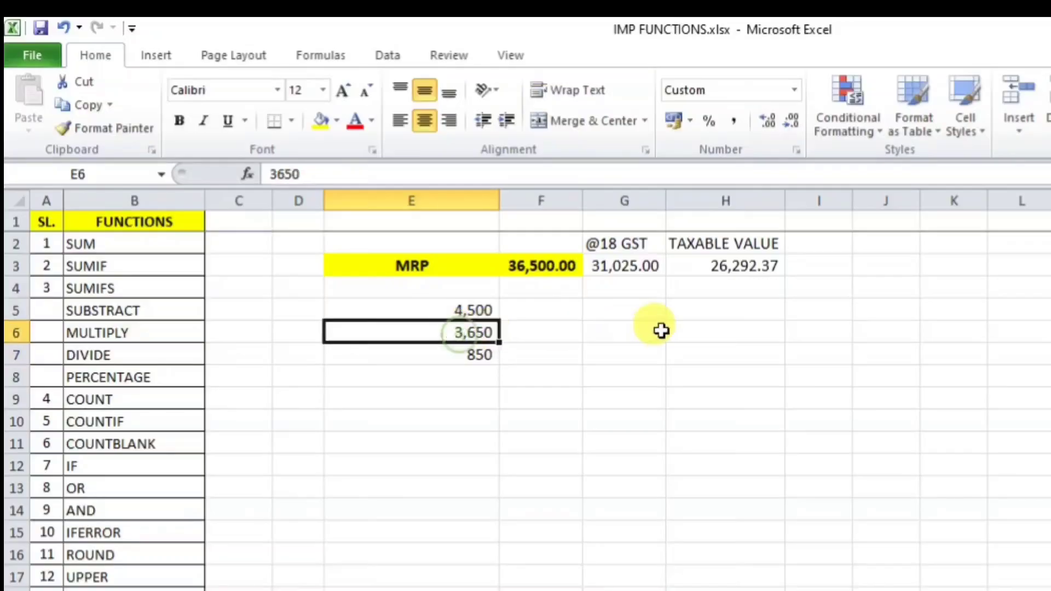
text(3000)
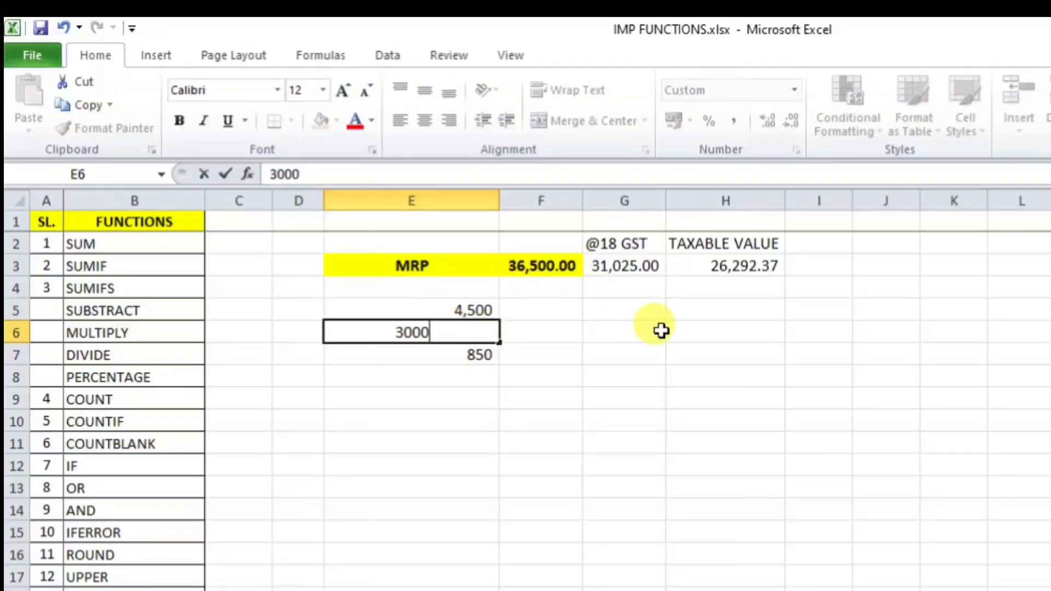
key(Return)
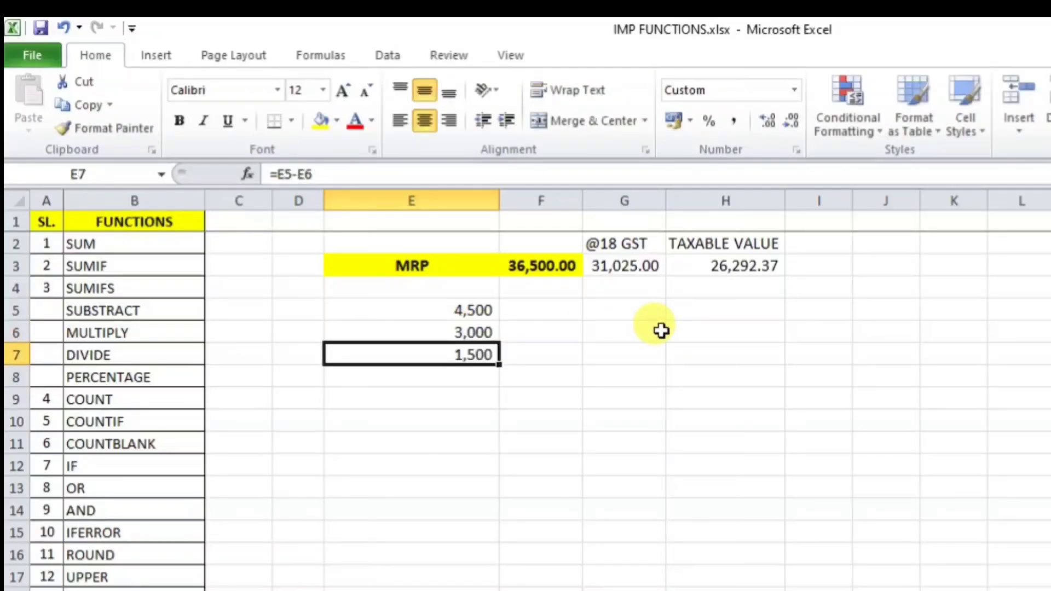
click(488, 431)
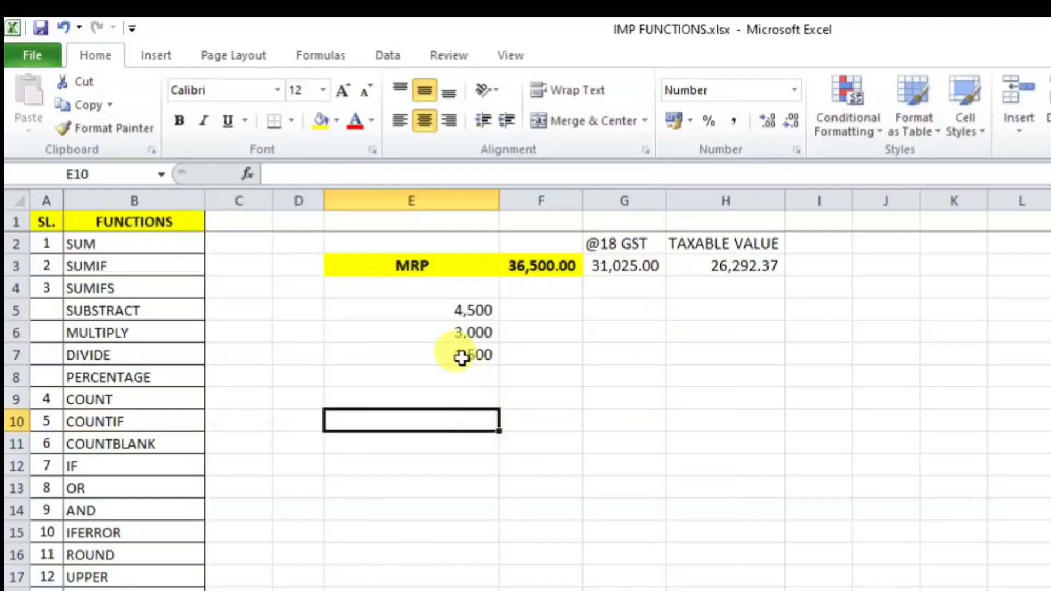
Step: Review the E7 subtraction, F3 MRP and G3 discount results and the function list entries
drag(113, 312, 119, 378)
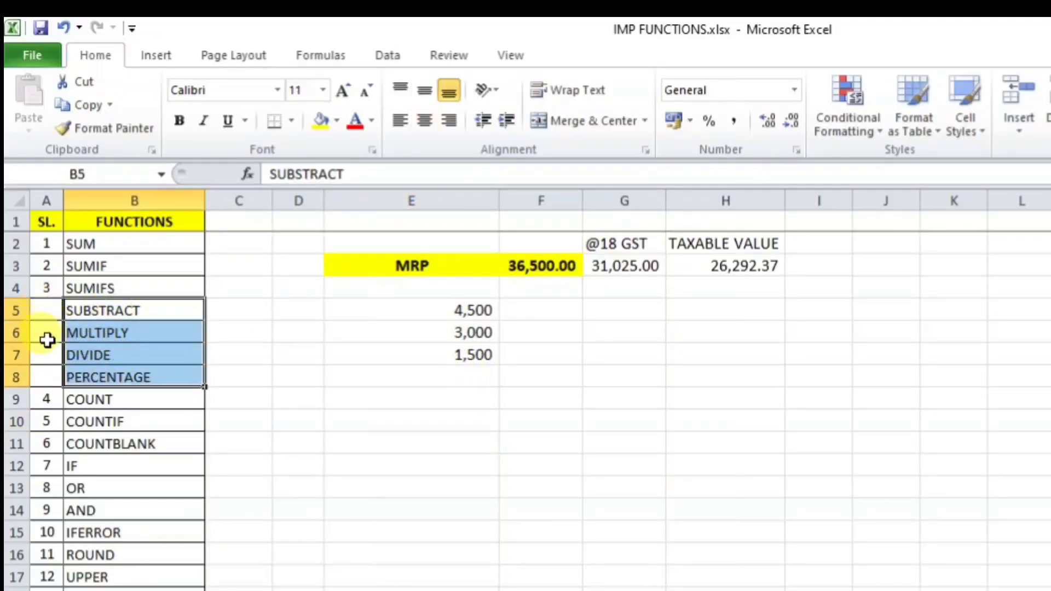
click(569, 371)
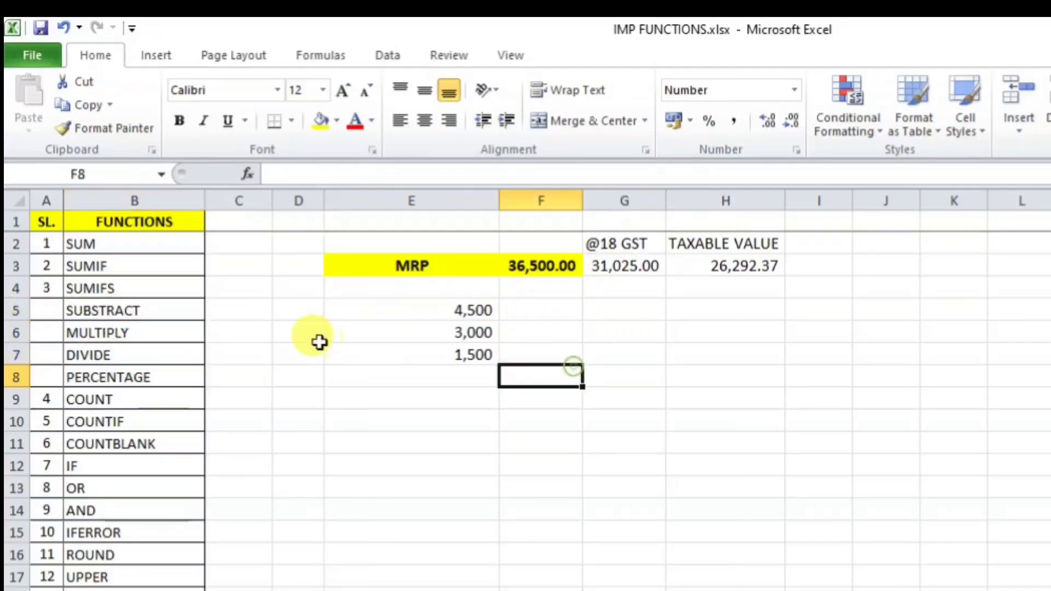
click(474, 358)
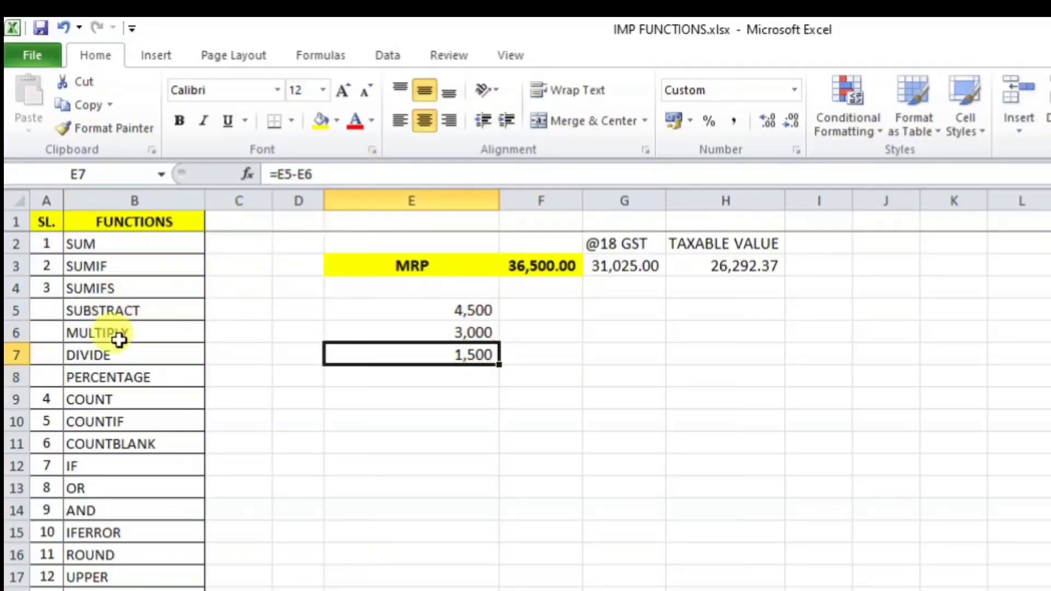
click(519, 266)
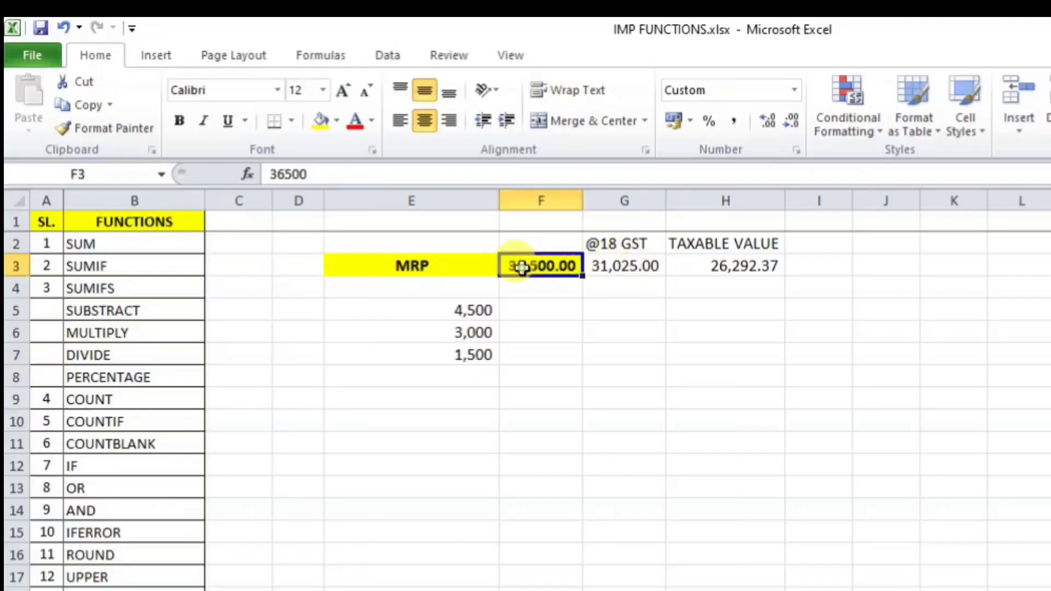
click(644, 264)
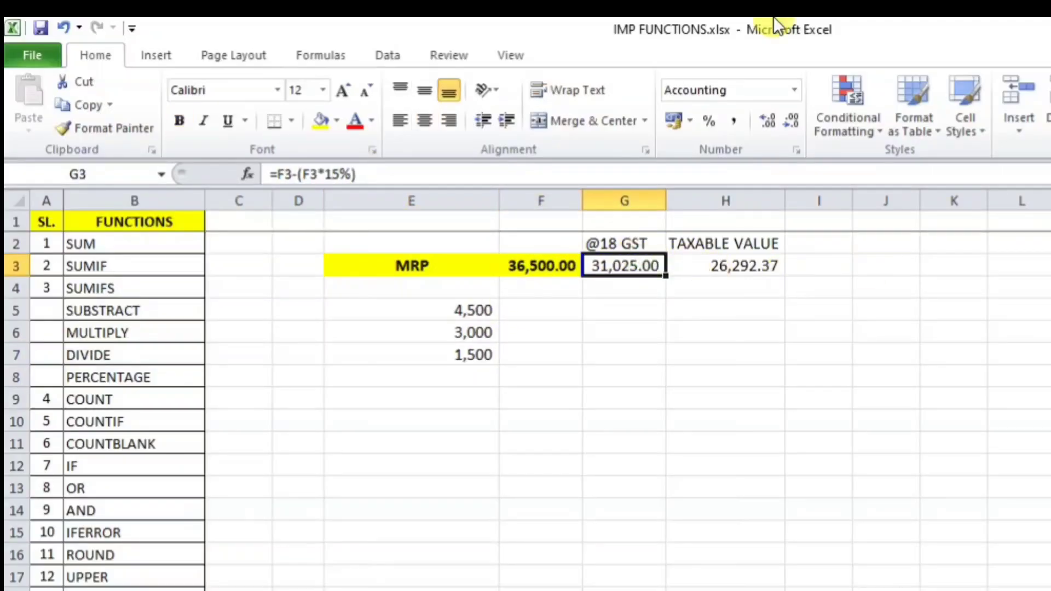
click(111, 340)
click(112, 357)
click(115, 377)
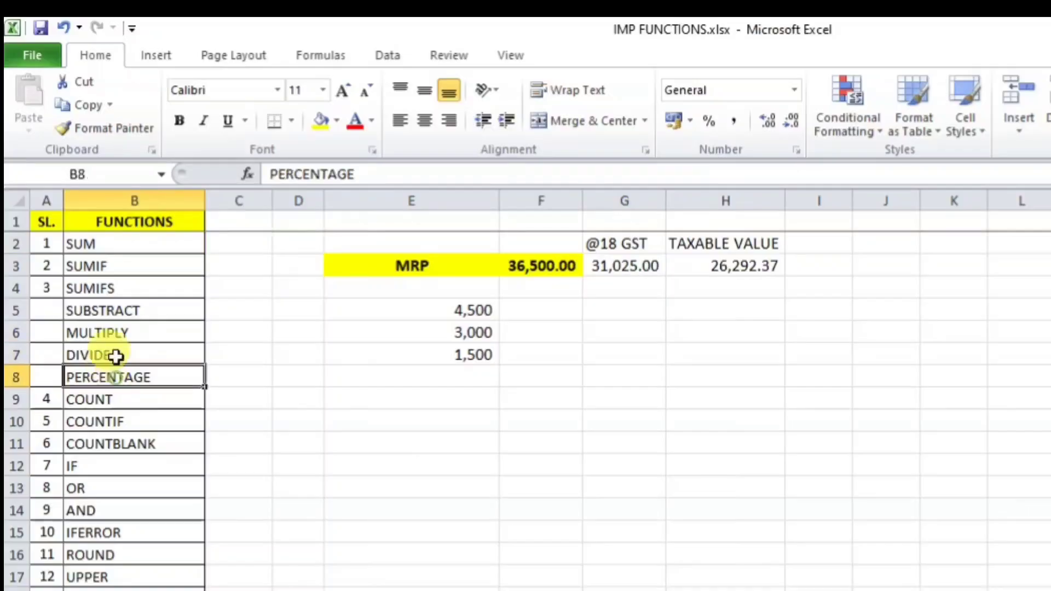
click(112, 311)
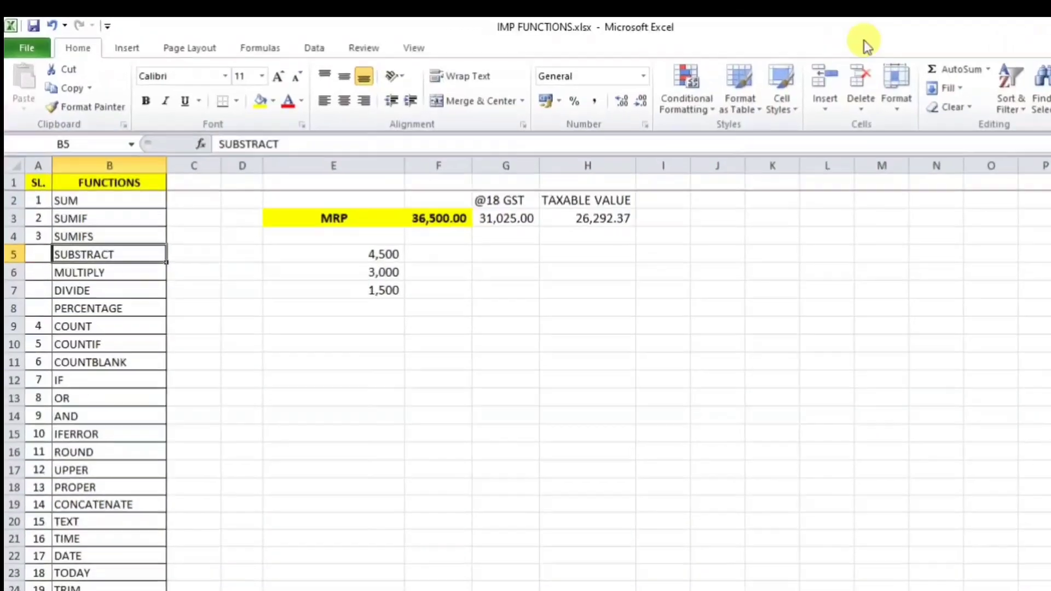
Step: Delete the worked example contents in D2:I10
click(722, 403)
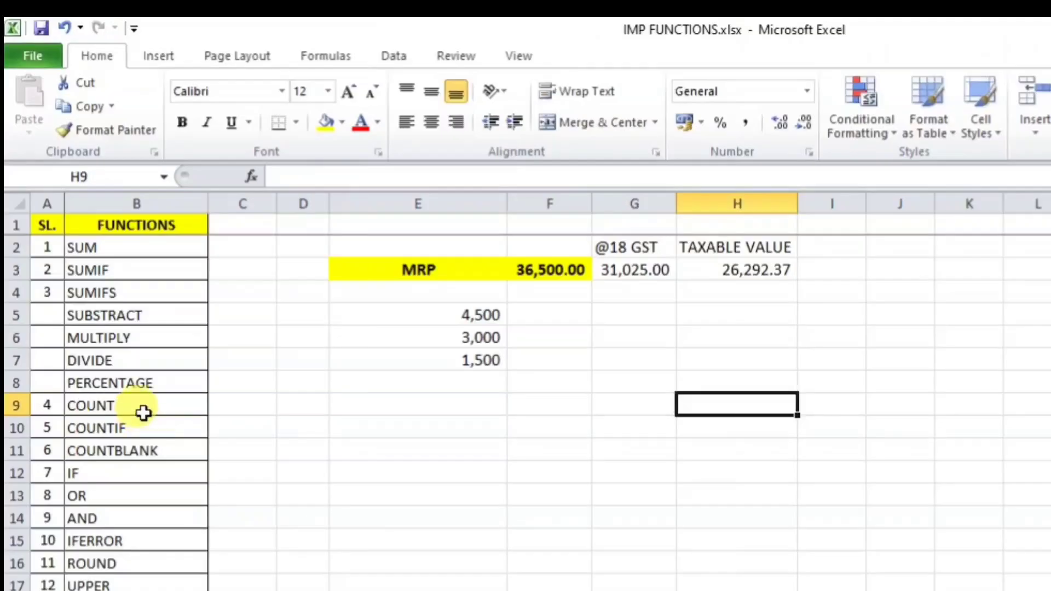
click(605, 423)
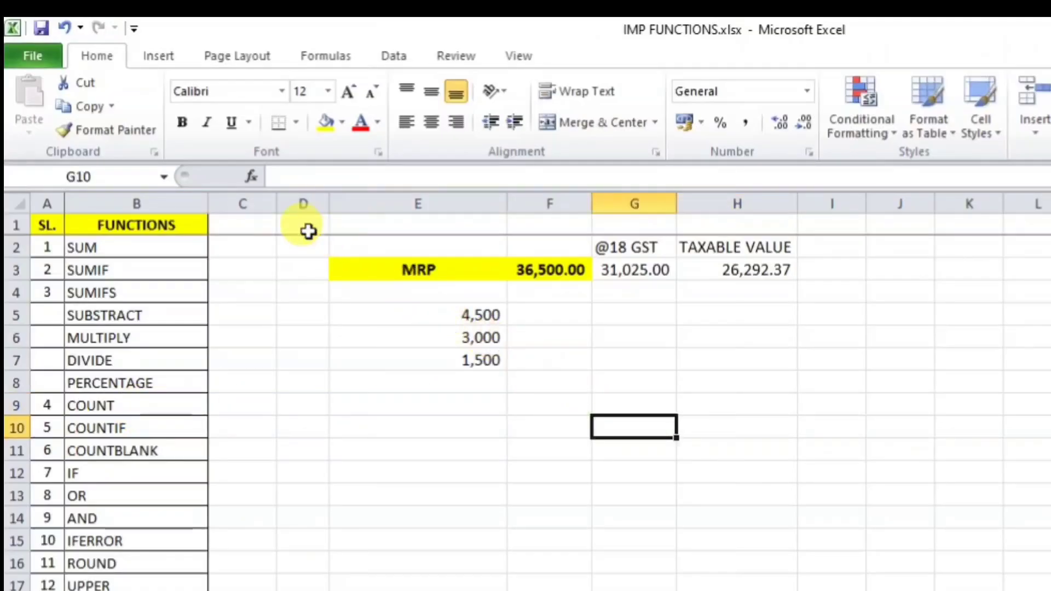
drag(318, 241, 822, 423)
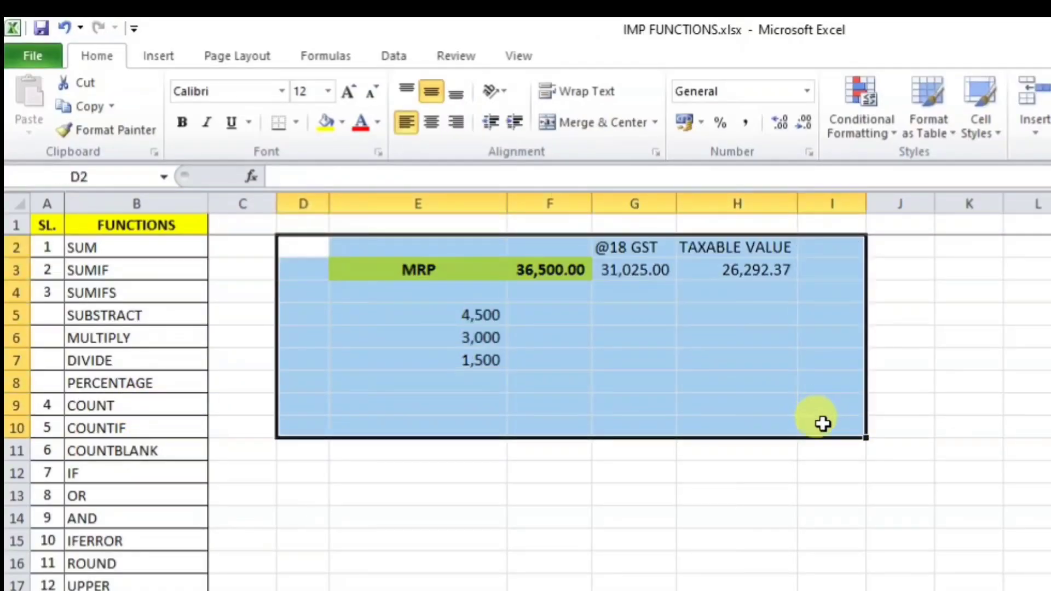
key(Delete)
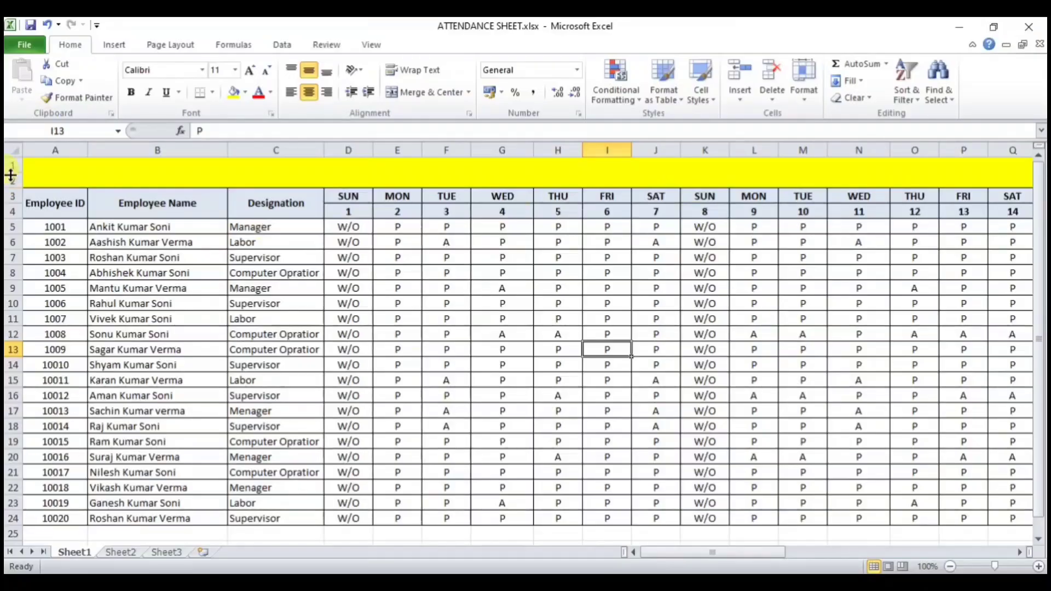
Step: Select the whole attendance sheet and AutoFit every column so more of days 1–31 fit on screen
click(15, 151)
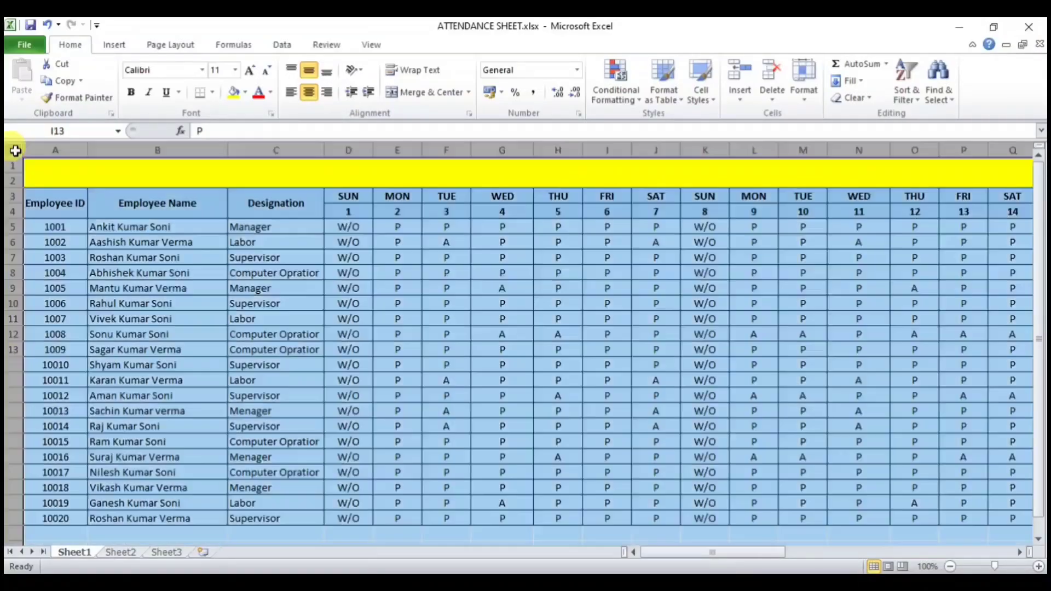
double_click(230, 148)
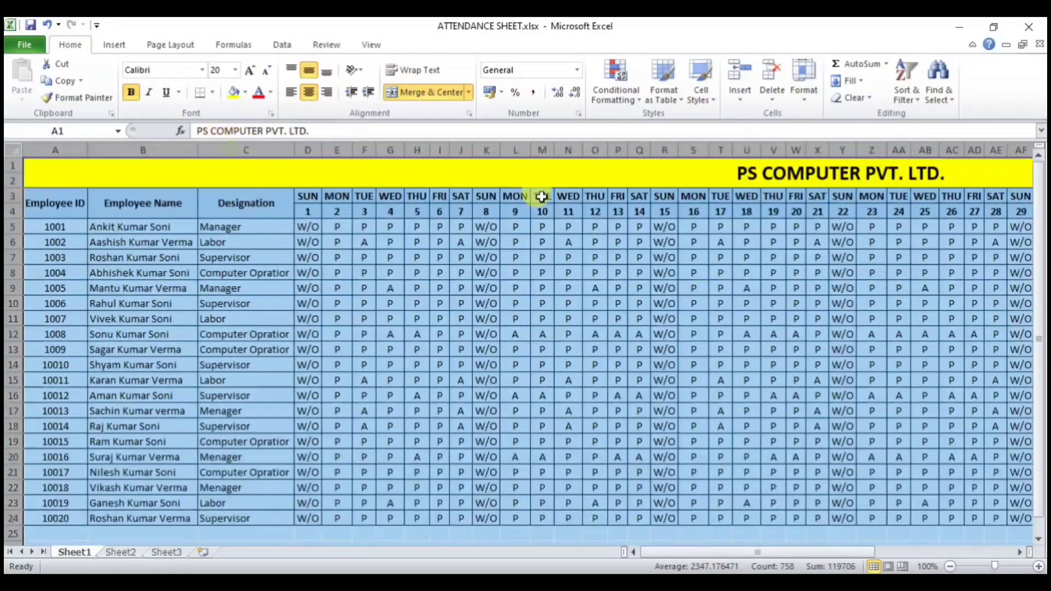
click(901, 551)
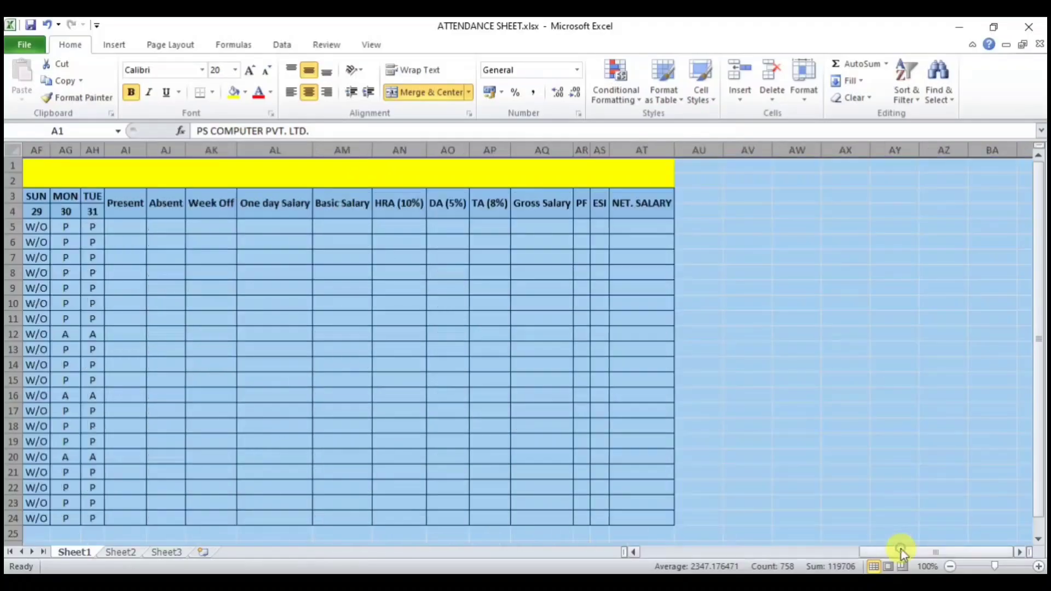
click(804, 472)
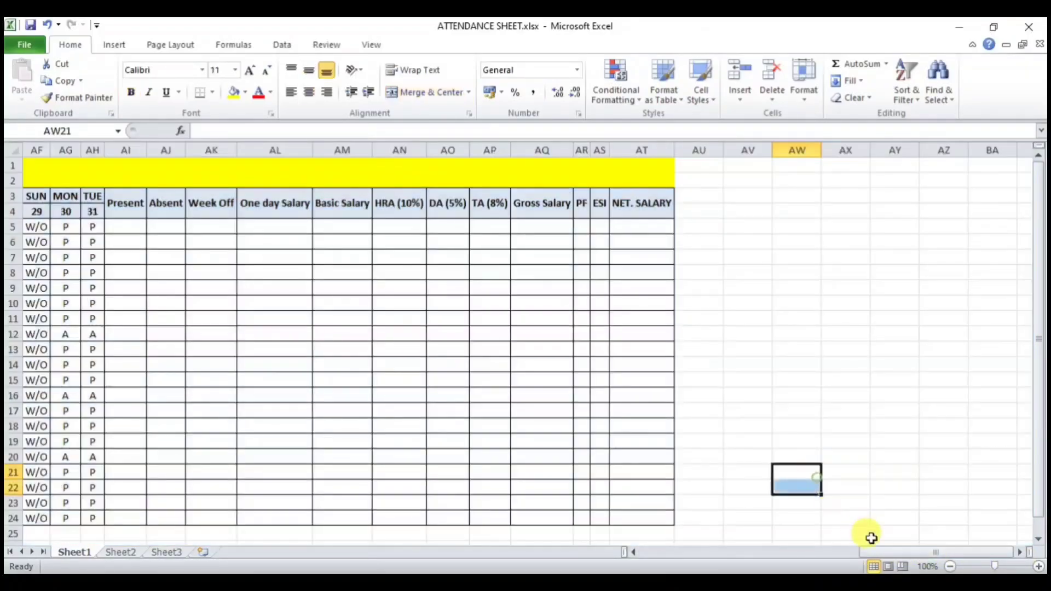
drag(879, 553, 680, 553)
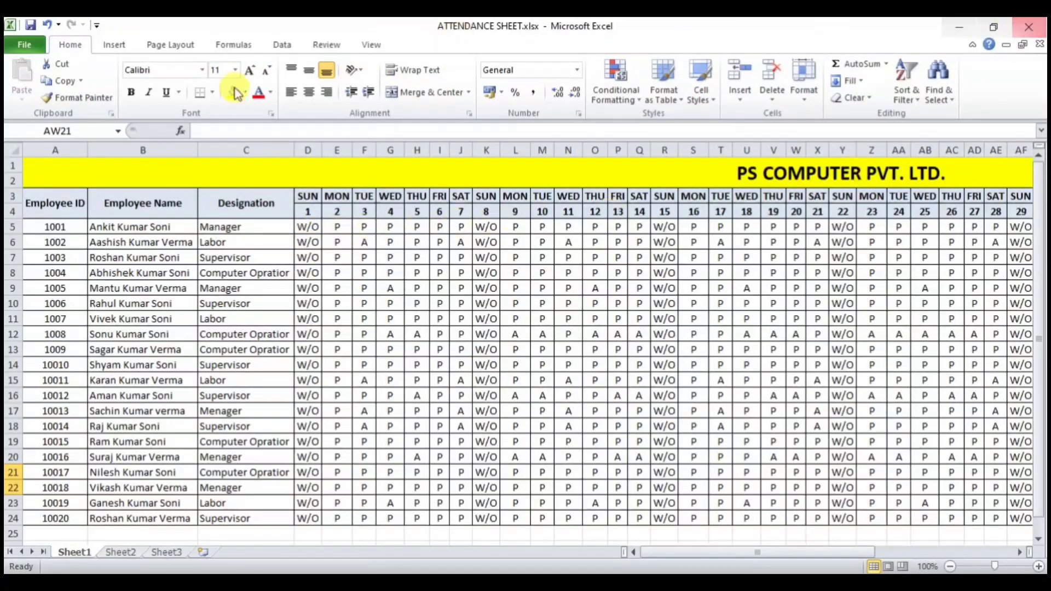
click(344, 227)
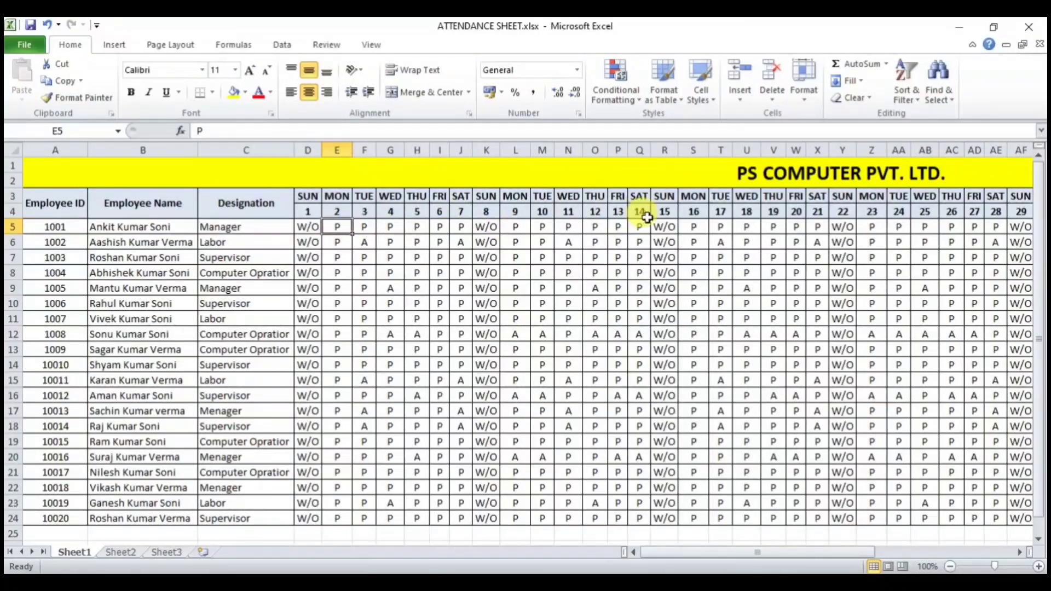
drag(751, 554, 862, 549)
Step: Enter =COUNT(D5:AH5) in AI5 for the first employee's Present count, which returns 0
click(555, 226)
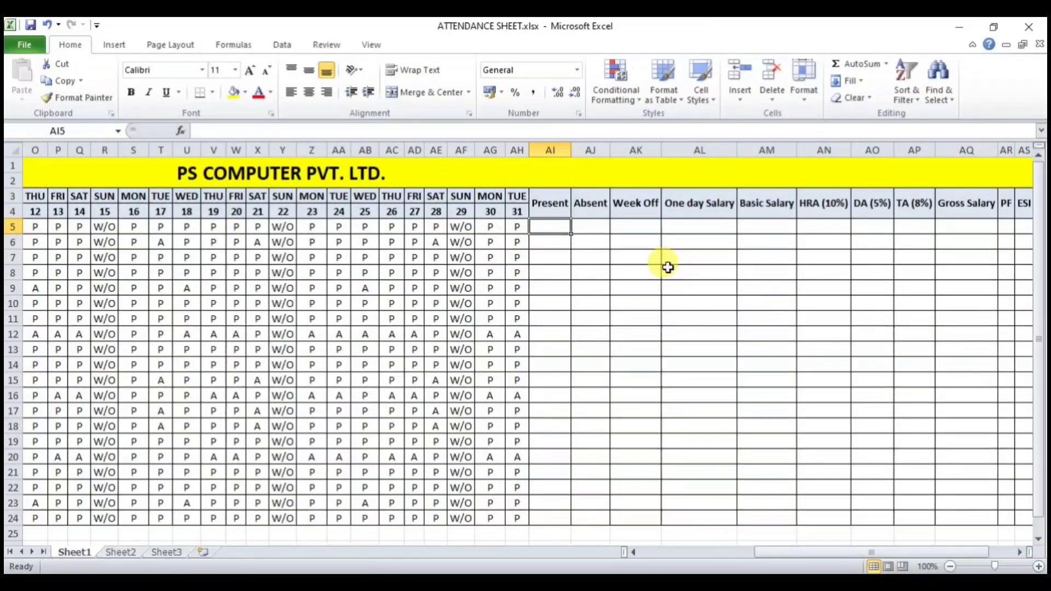
text(=)
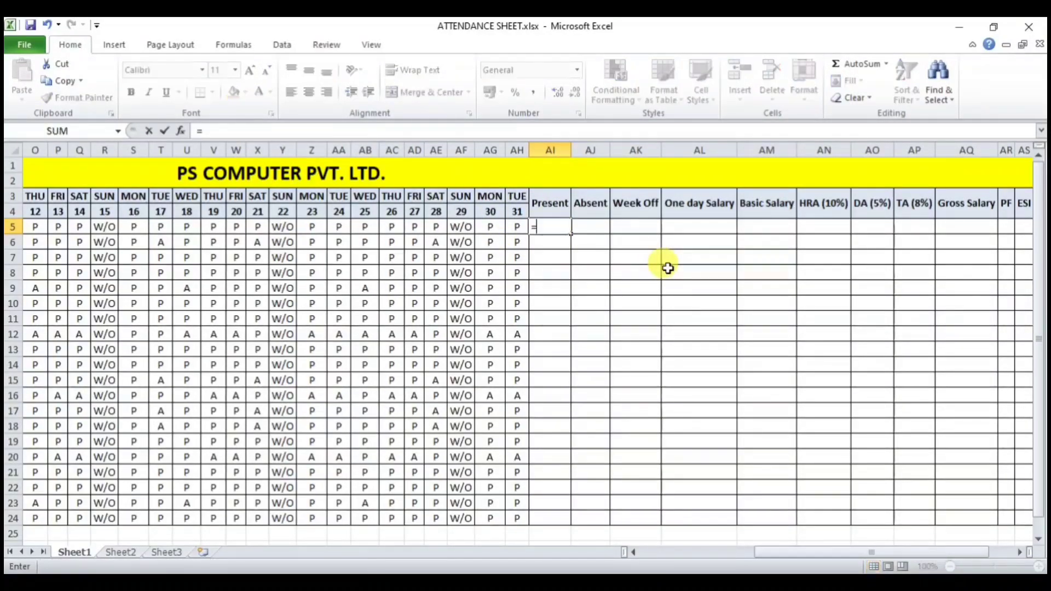
text(COUNT)
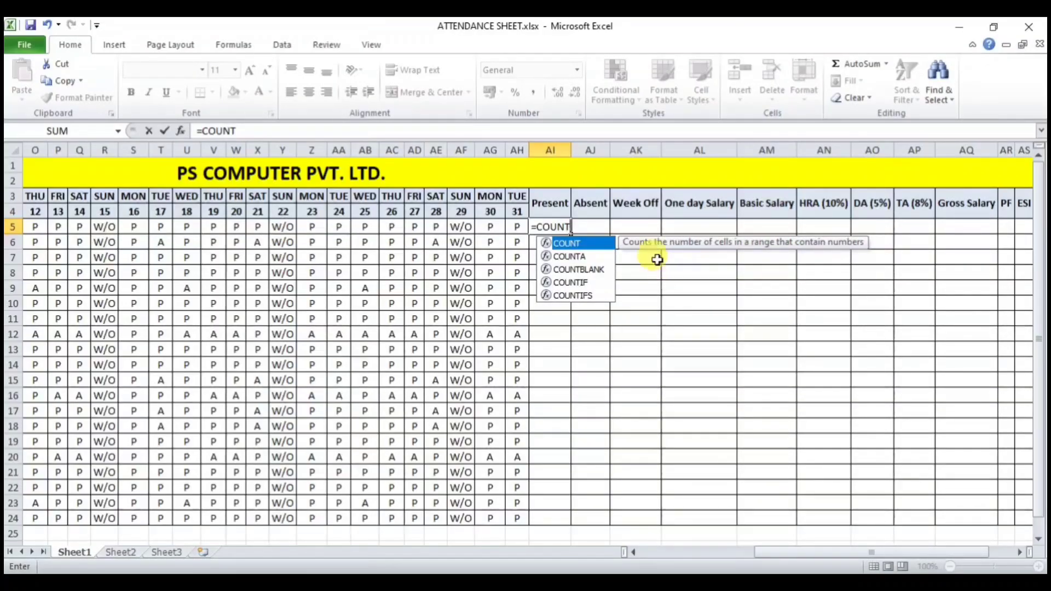
text(()
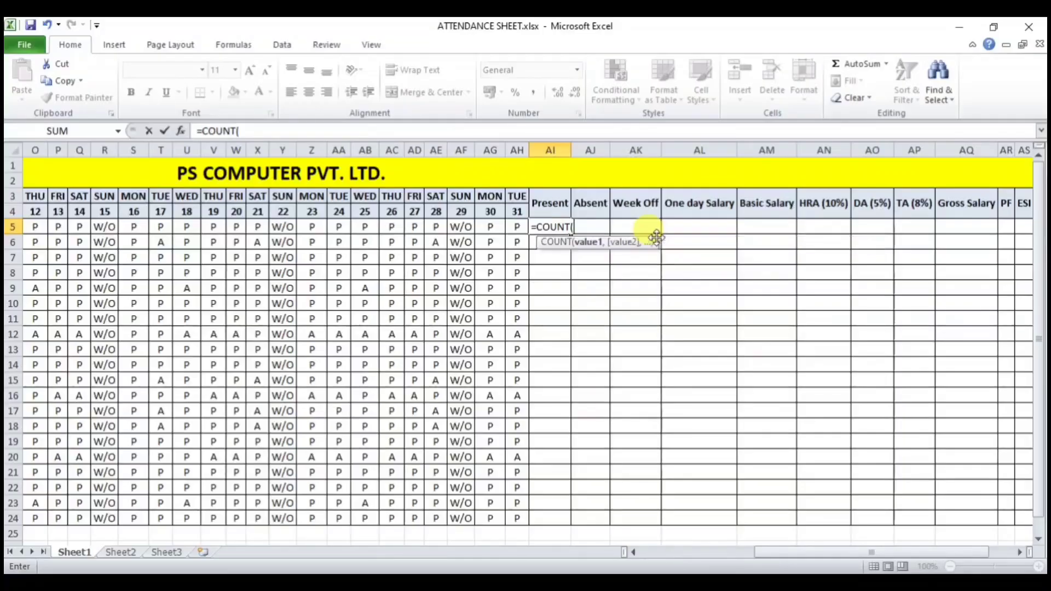
drag(808, 557, 689, 557)
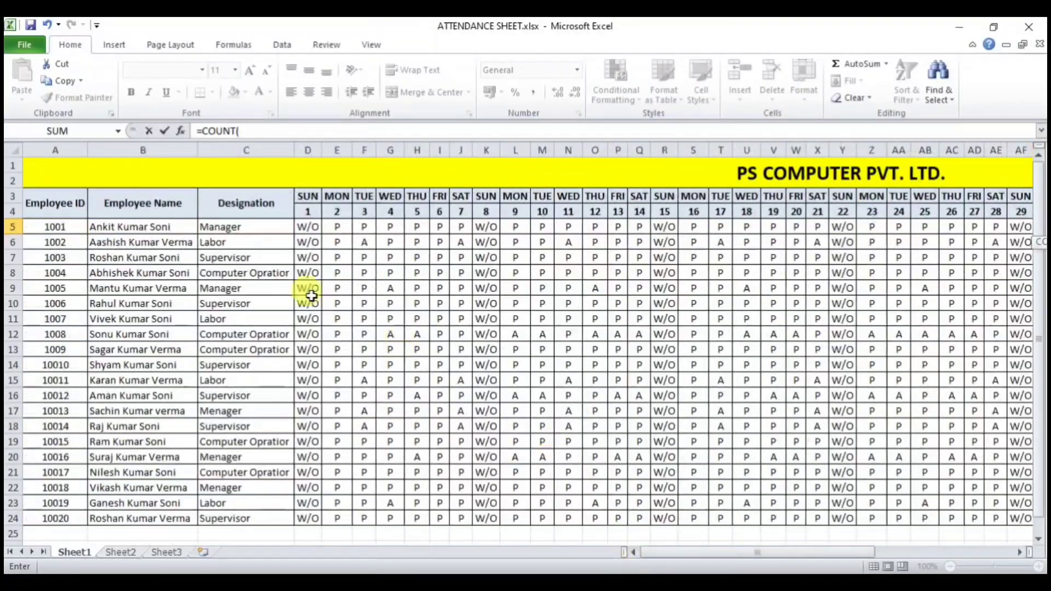
drag(311, 226, 710, 233)
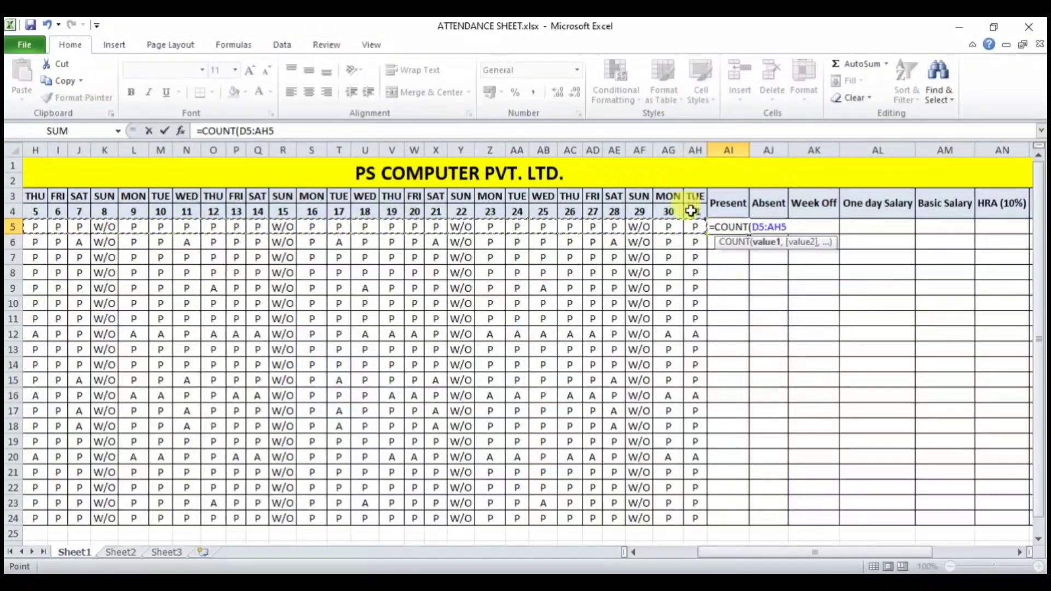
key(Return)
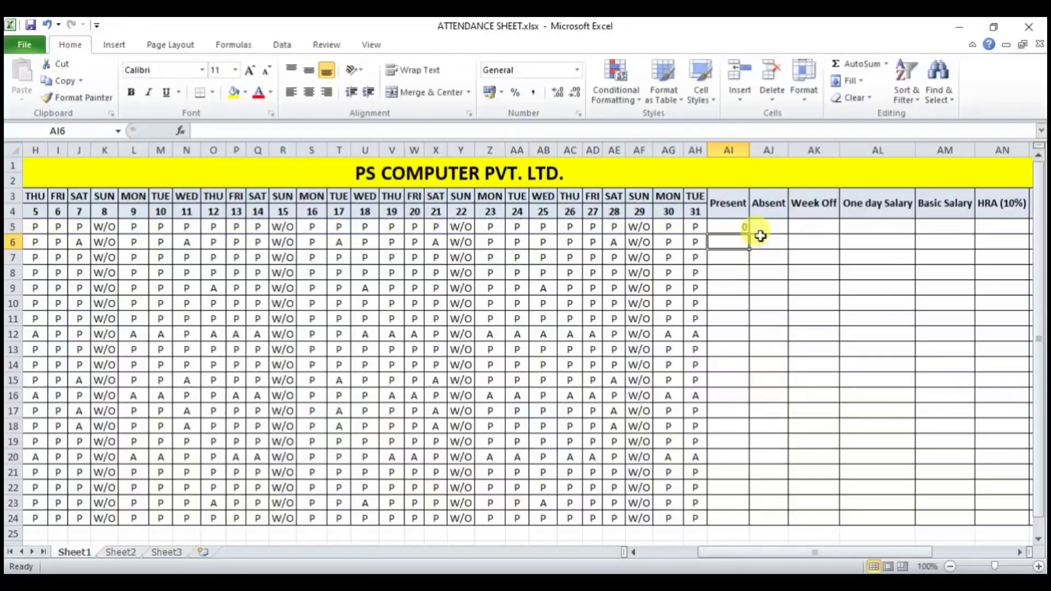
click(730, 213)
click(730, 226)
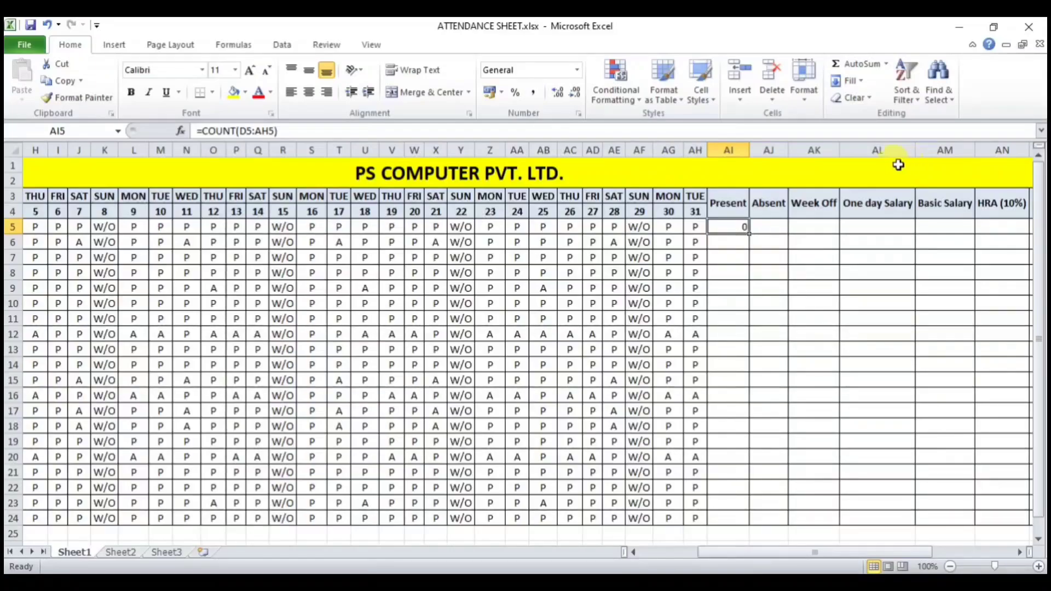
Step: Enter test numbers 2, 1 and 8 in AG5, AH5 and AE5 to see AI5's COUNT change
drag(819, 552, 657, 566)
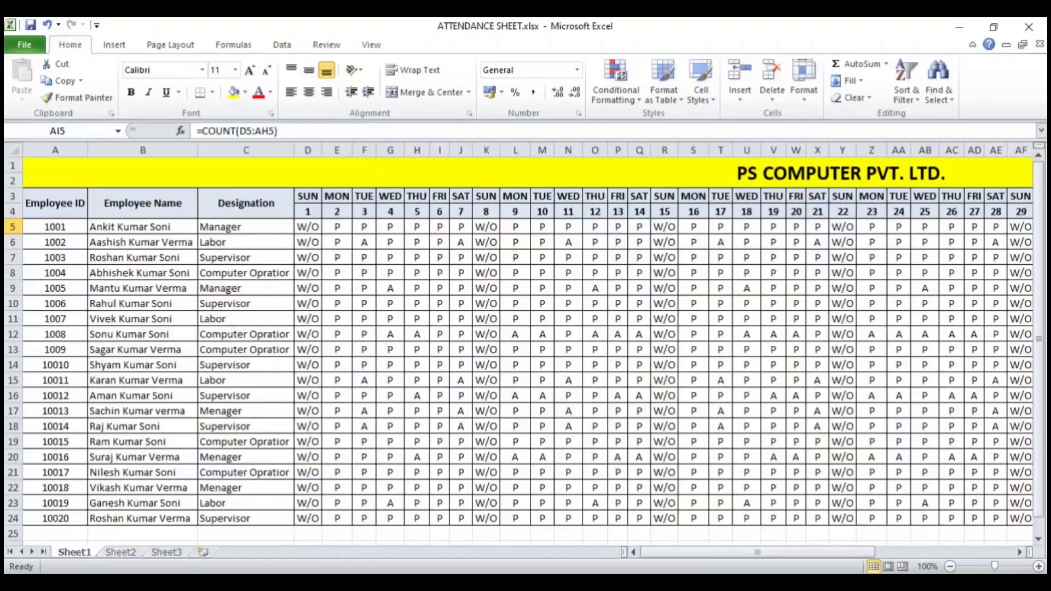
drag(816, 556, 897, 553)
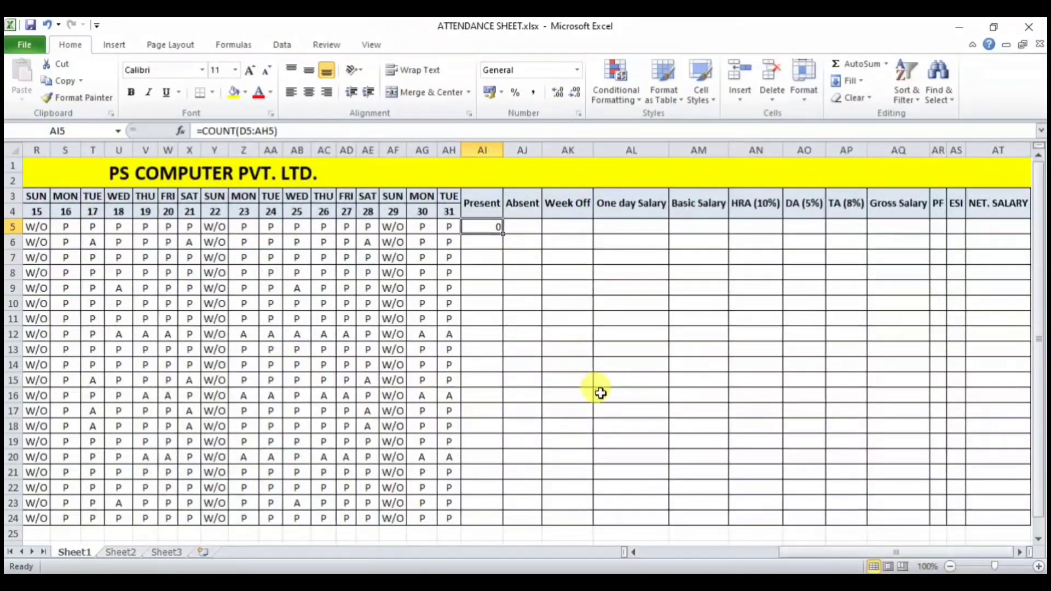
click(422, 228)
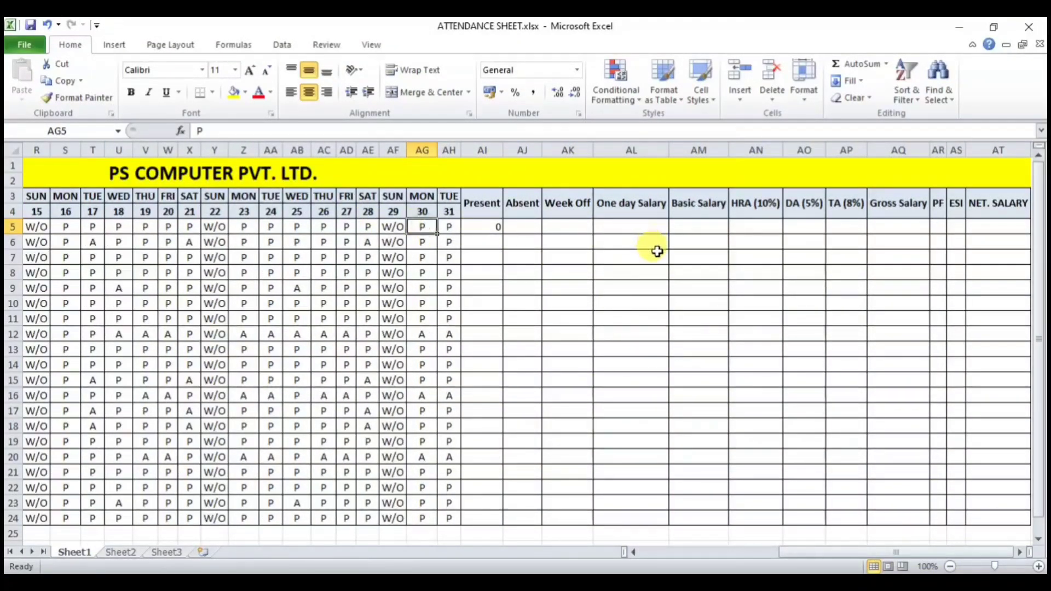
text(2)
key(Return)
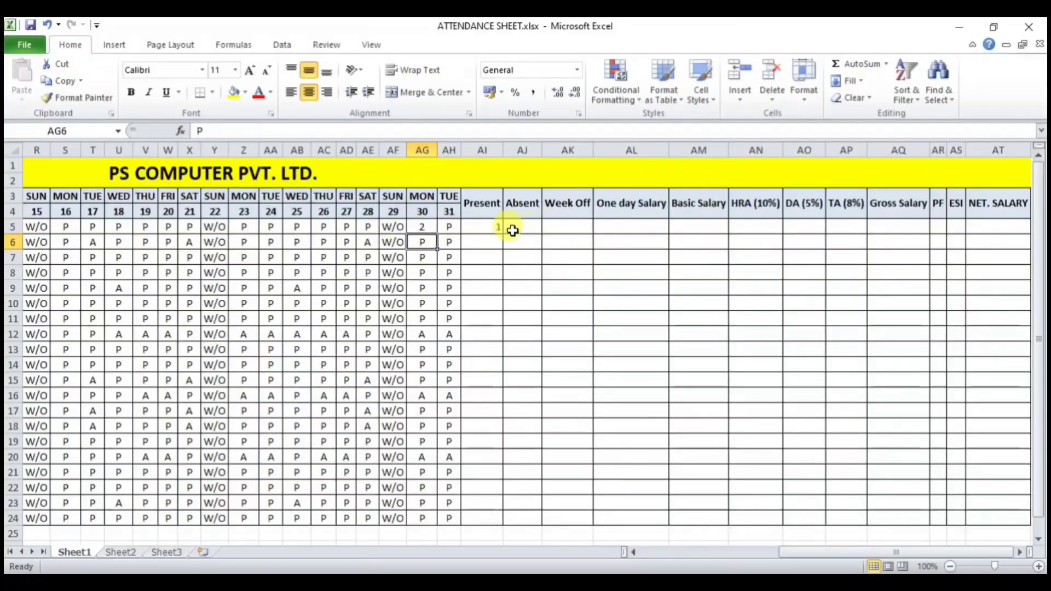
click(449, 225)
text(1)
key(Return)
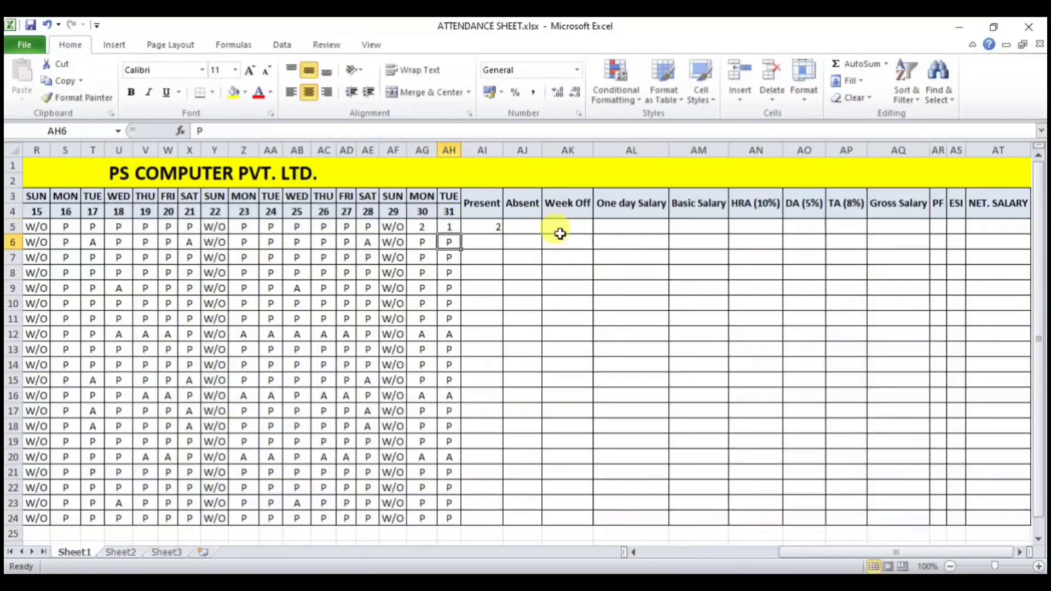
click(495, 226)
click(362, 227)
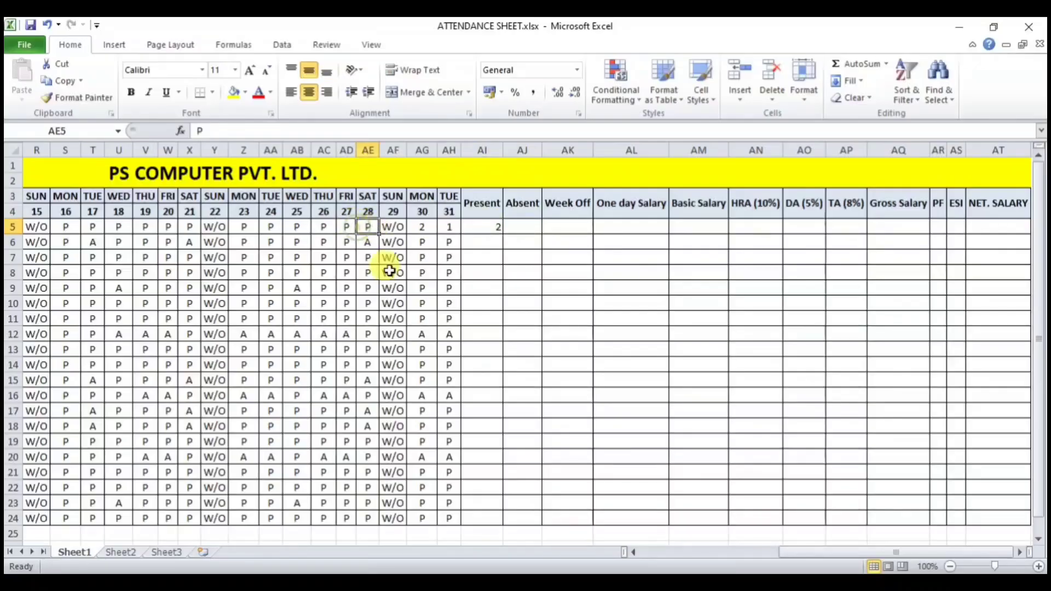
text(8)
key(Return)
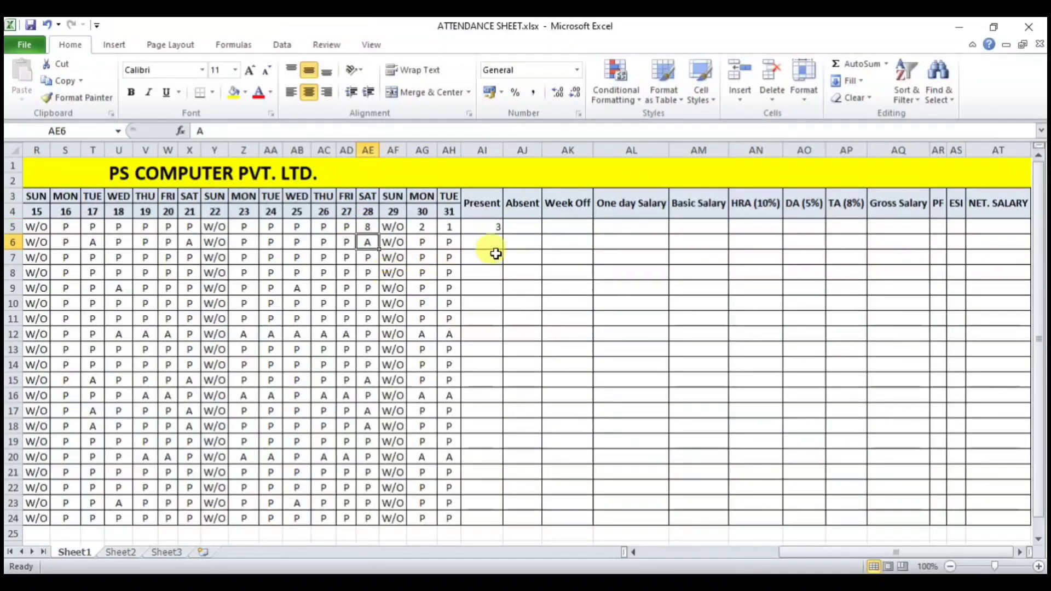
click(489, 228)
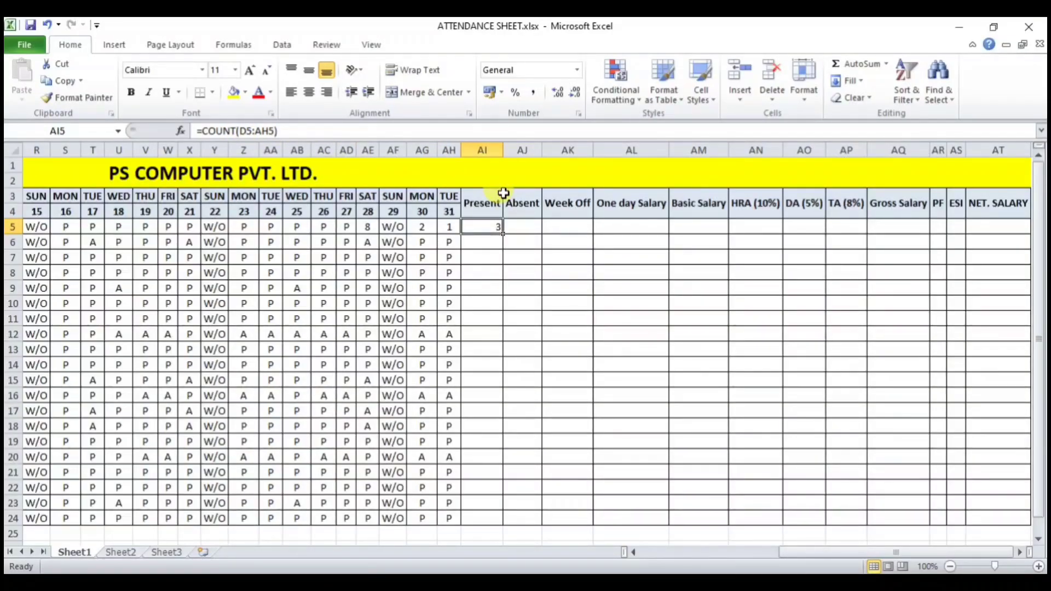
Step: Undo the test numbers, clear AI5's COUNT formula, and mark I5 and N5 as A
key(ctrl+z)
key(ctrl+z)
key(ctrl+z)
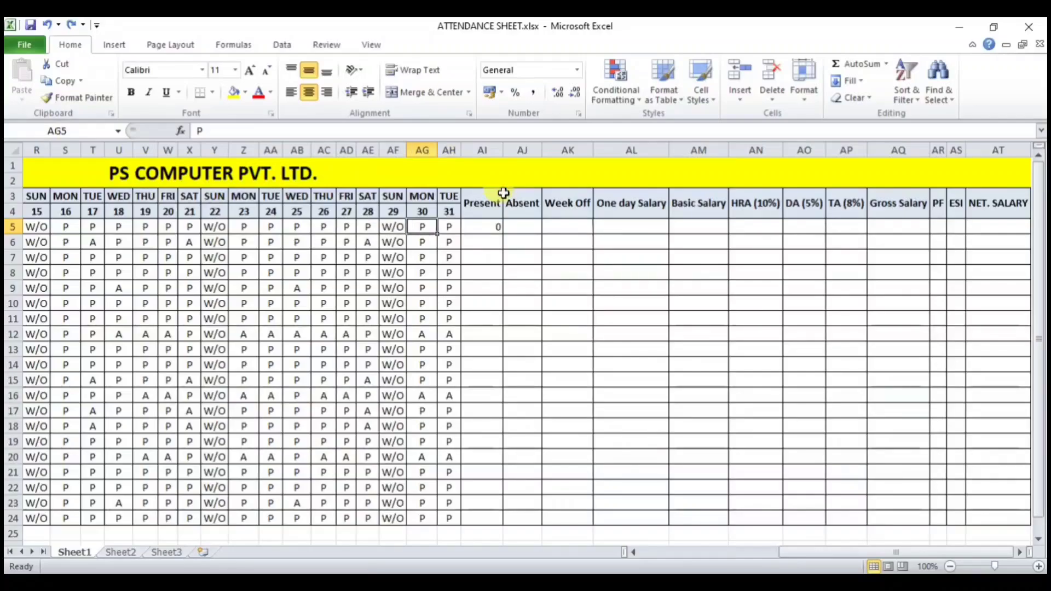
click(481, 226)
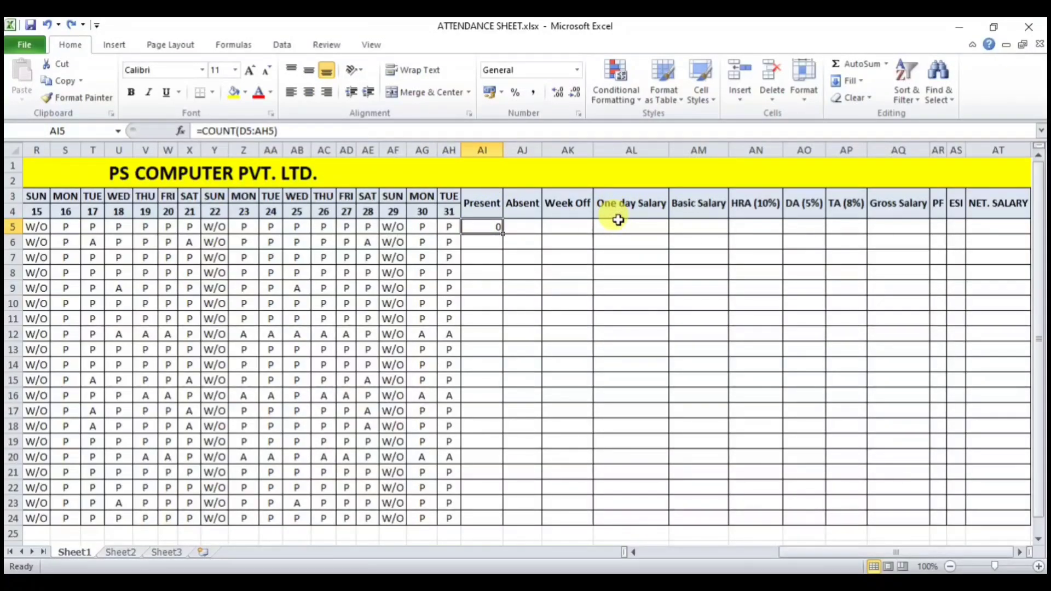
key(Delete)
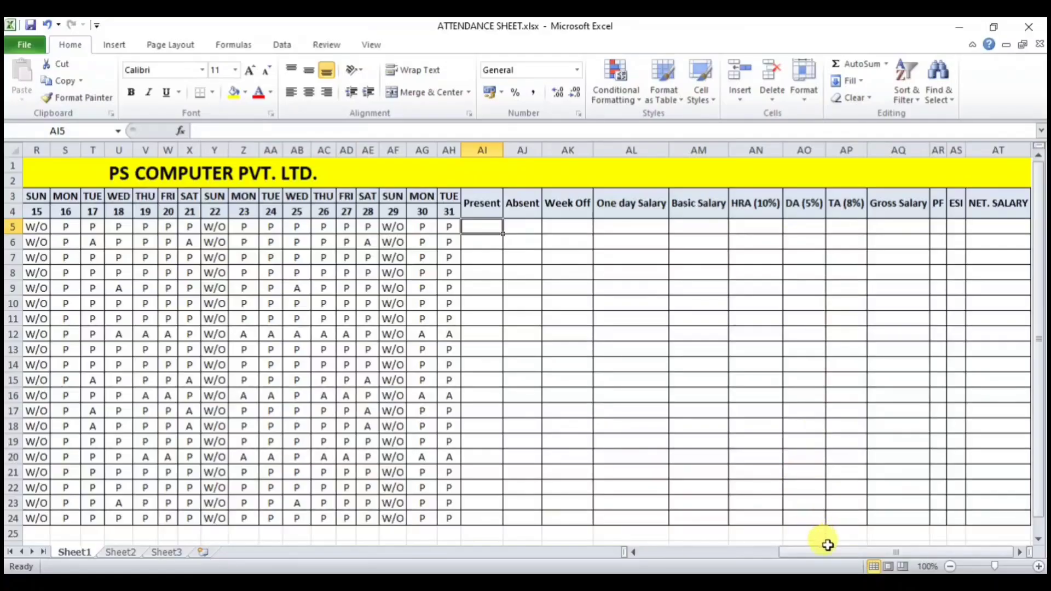
drag(832, 553, 649, 552)
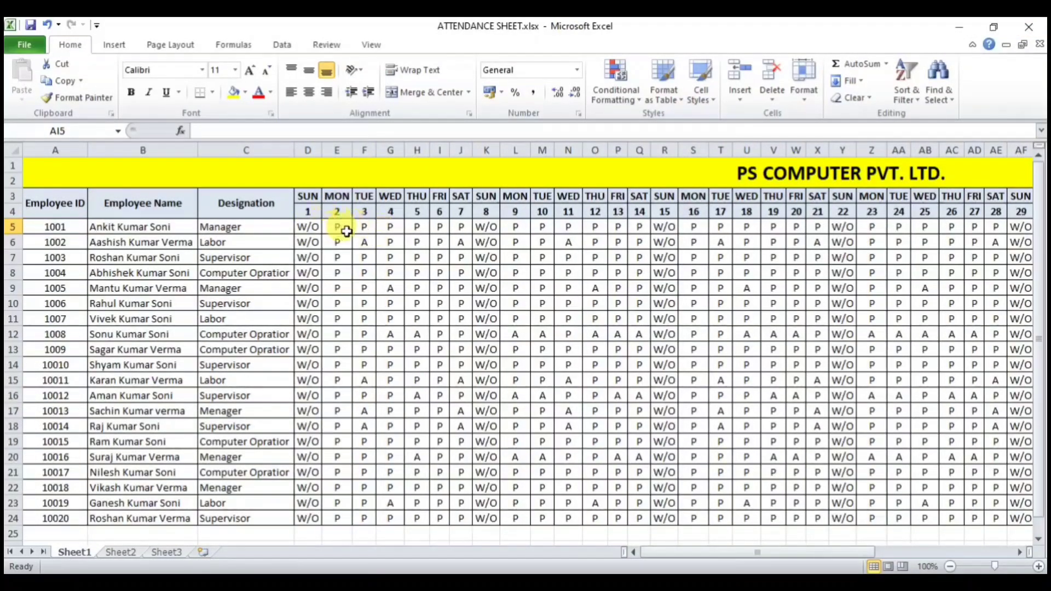
text(A)
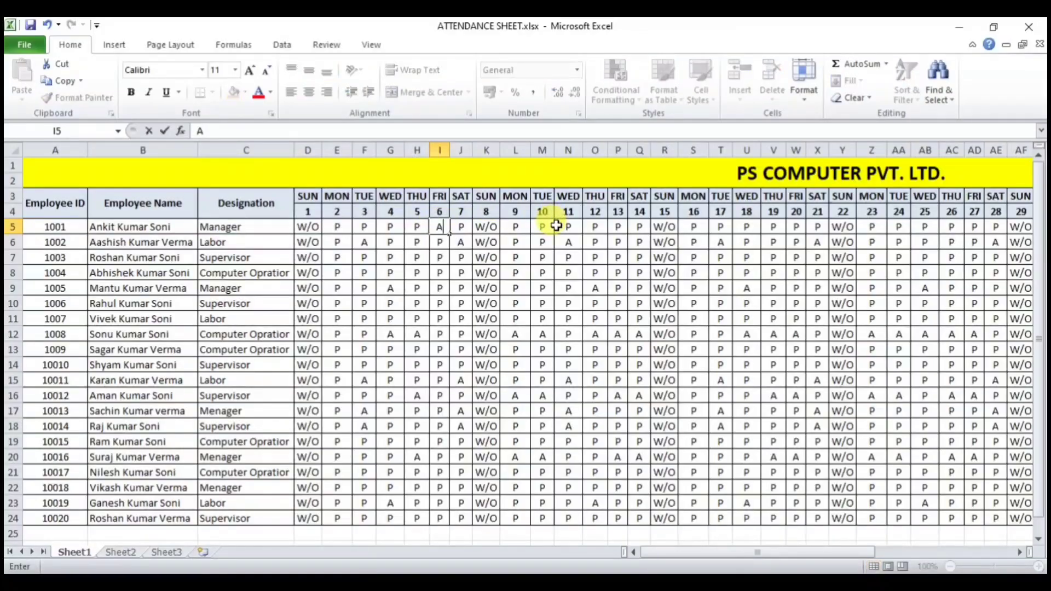
key(Return)
click(564, 224)
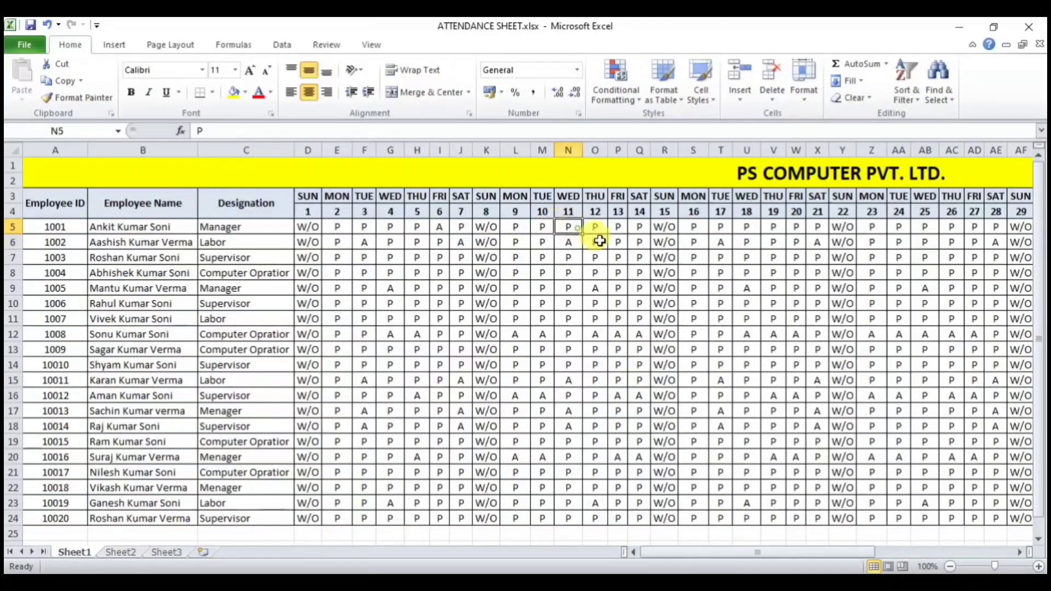
text(A)
click(595, 287)
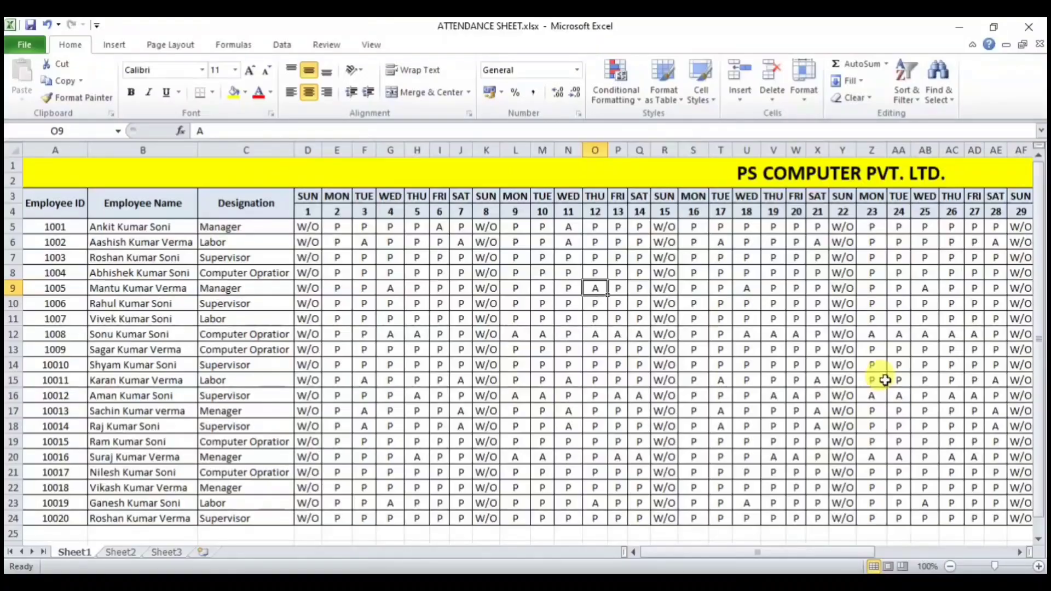
Step: Enter =COUNTIF(D5:AH5,"P") in AI5, center it, and fill it down to AI24
drag(859, 552, 997, 553)
click(489, 226)
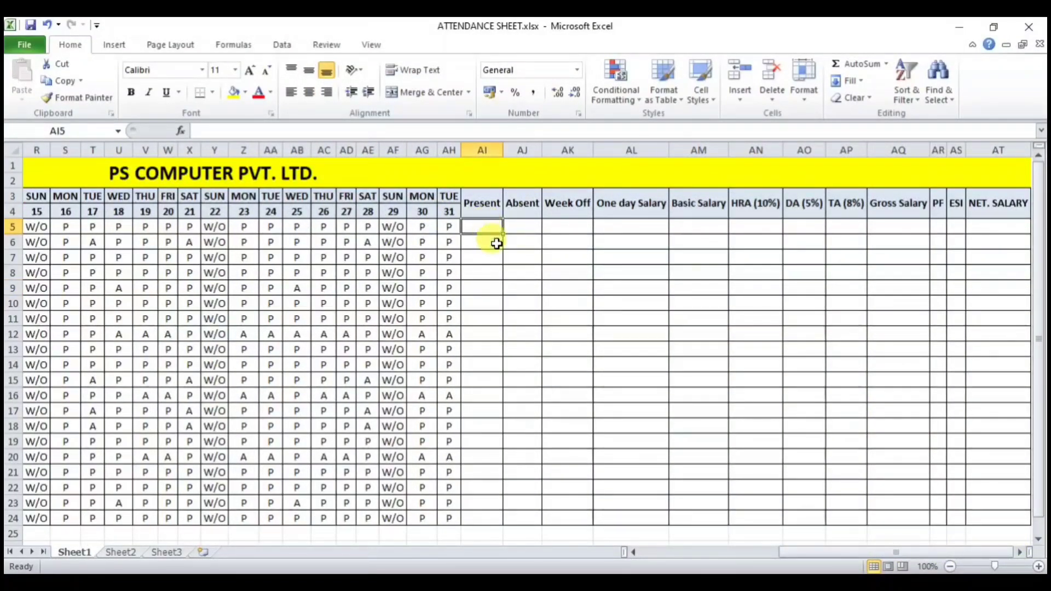
text(=COUN)
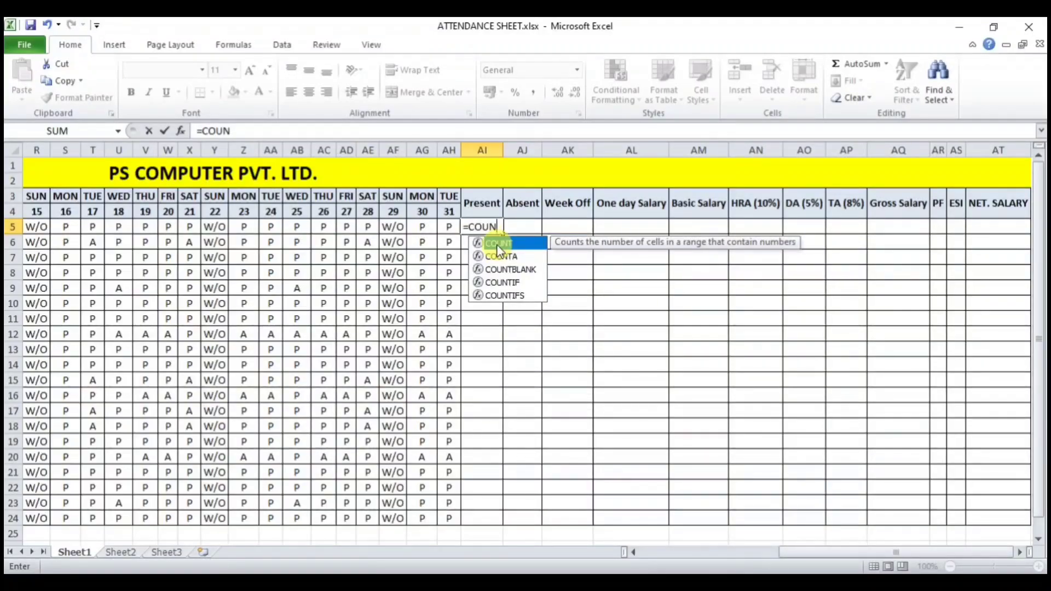
text(TIF)
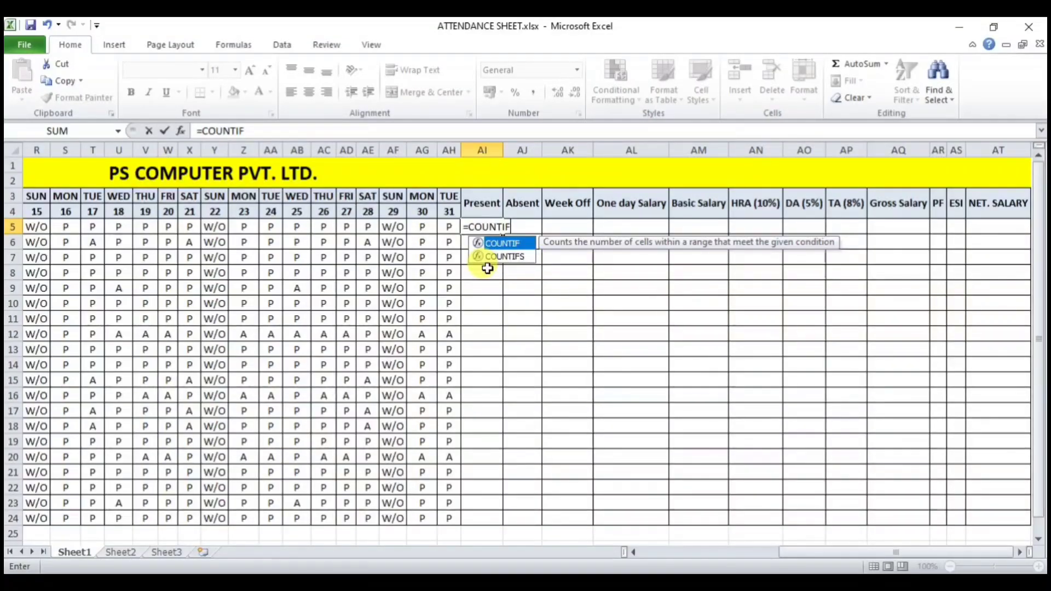
text(()
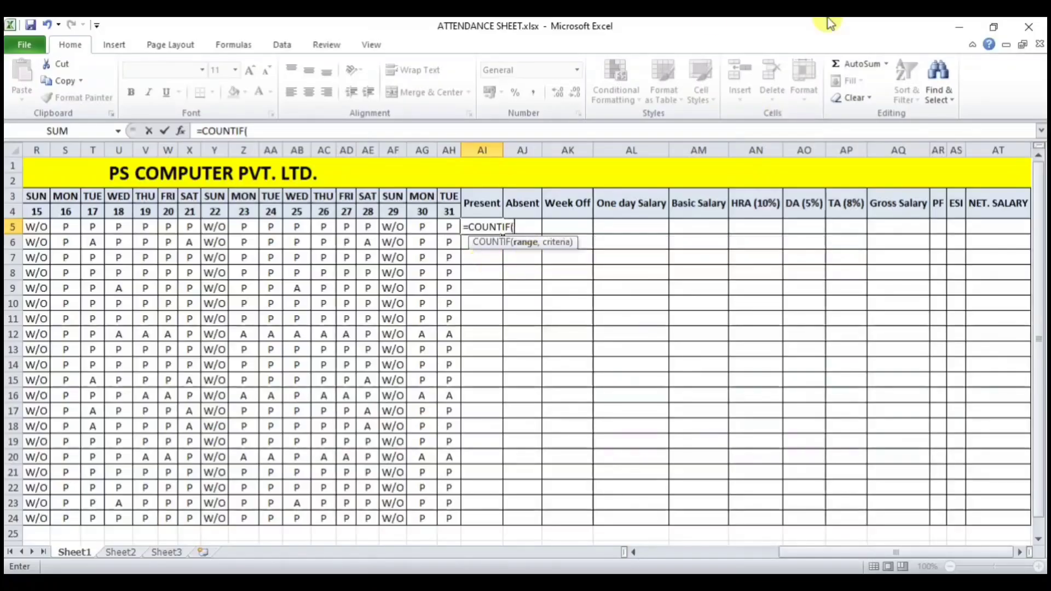
drag(792, 554, 631, 552)
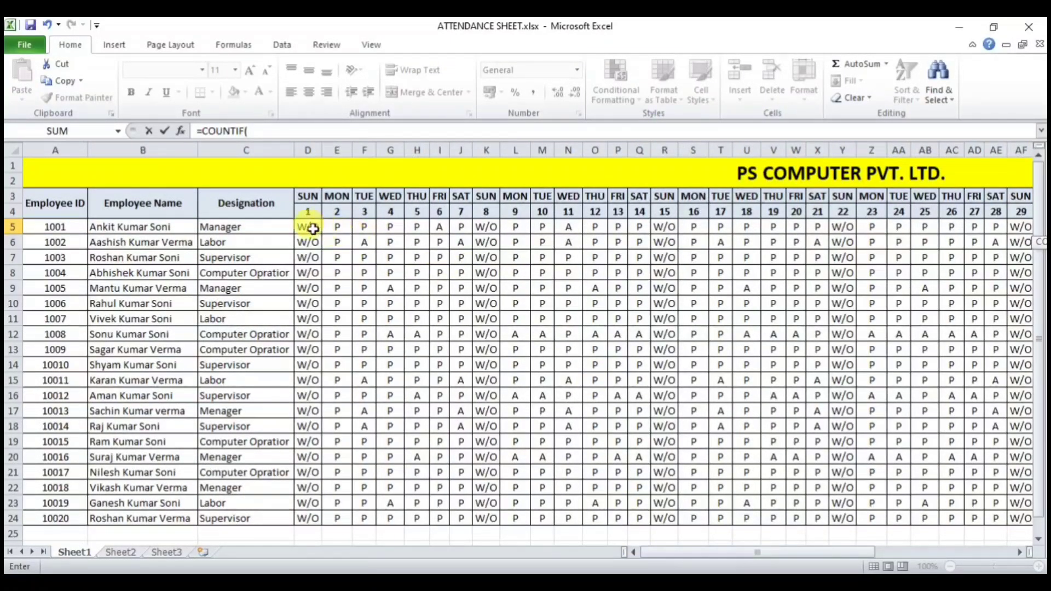
drag(310, 229, 694, 228)
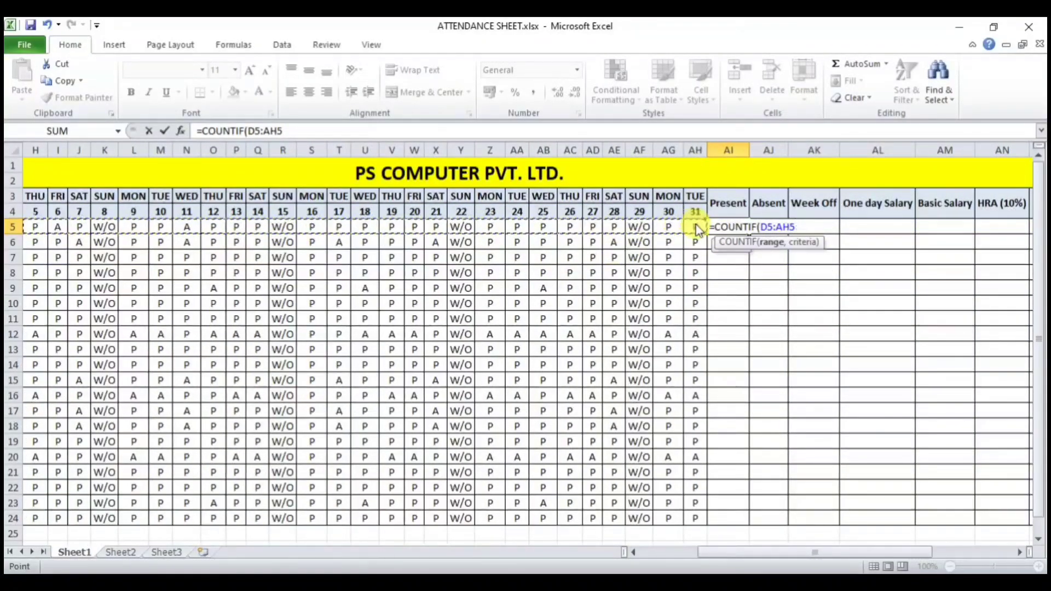
text(,)
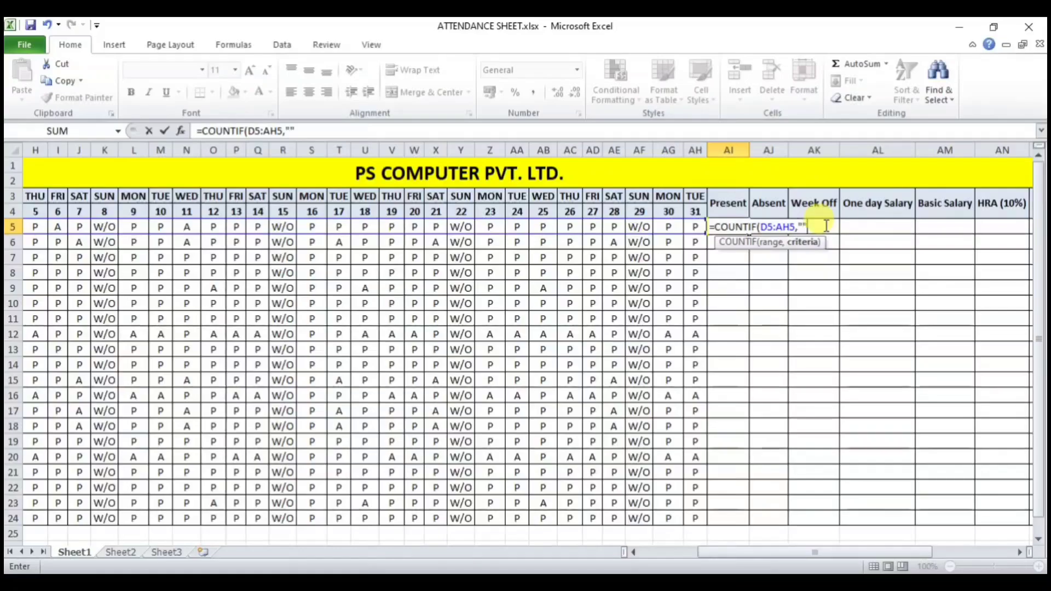
text(")
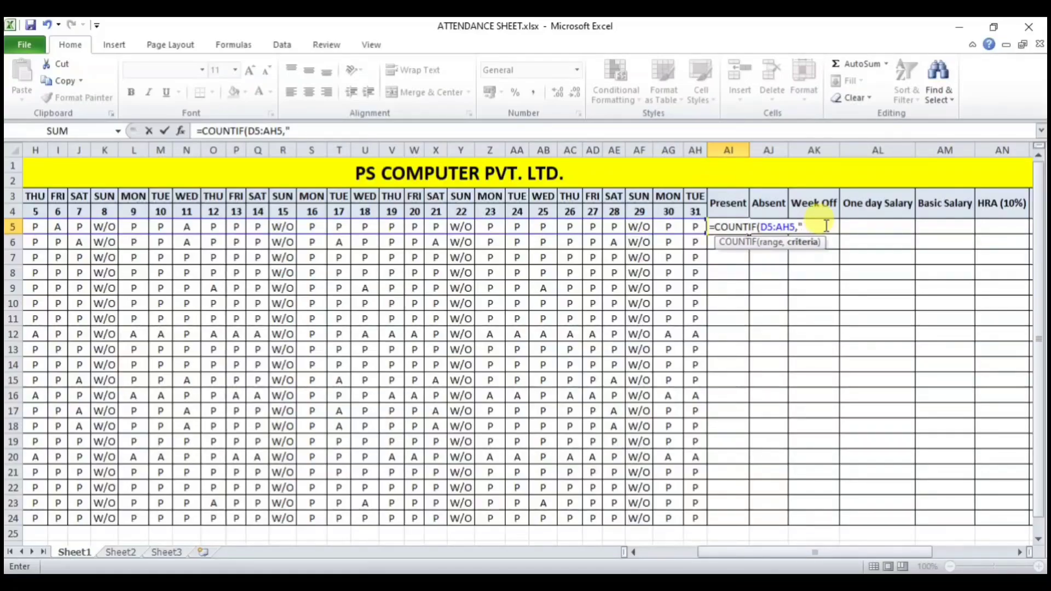
text(P")
key(Return)
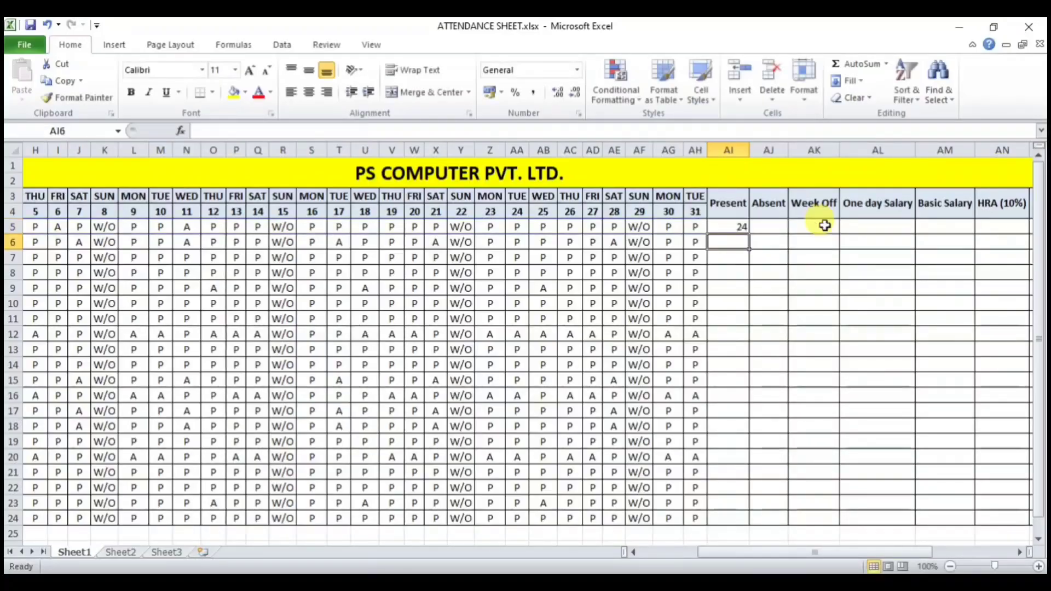
click(735, 226)
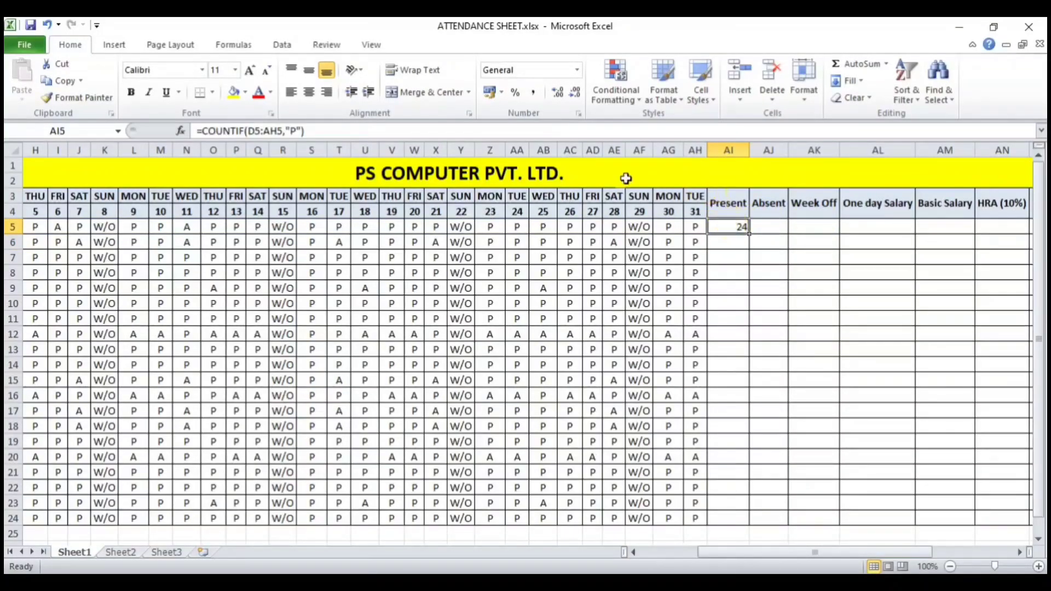
click(308, 91)
click(308, 70)
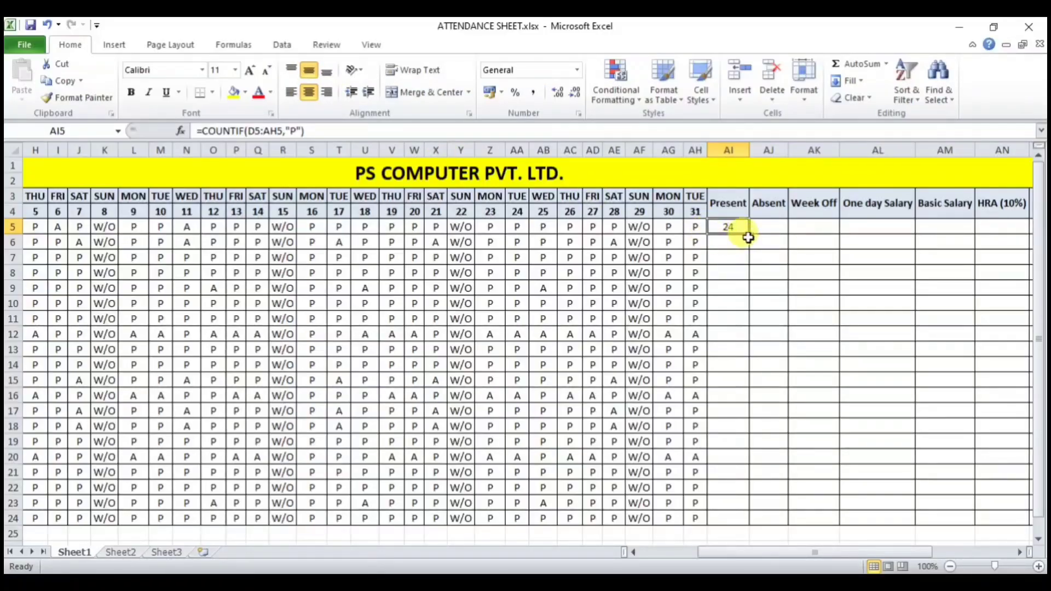
drag(748, 234, 745, 526)
click(738, 317)
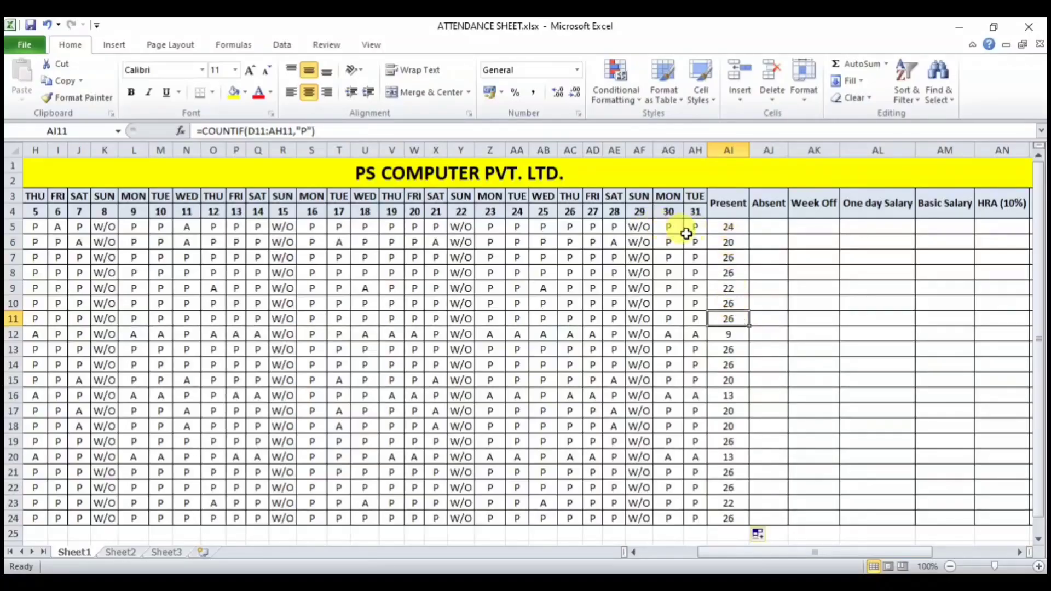
Step: Mark days 30 and 24 (AG5 and AA5) as A for the first employee and check AI5
click(668, 224)
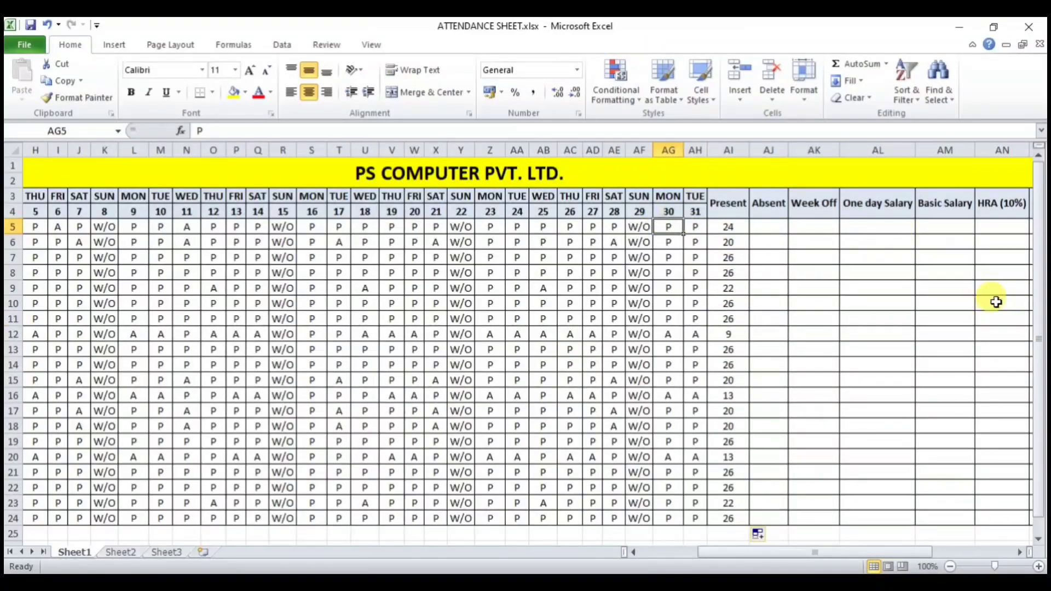
text(A)
key(Return)
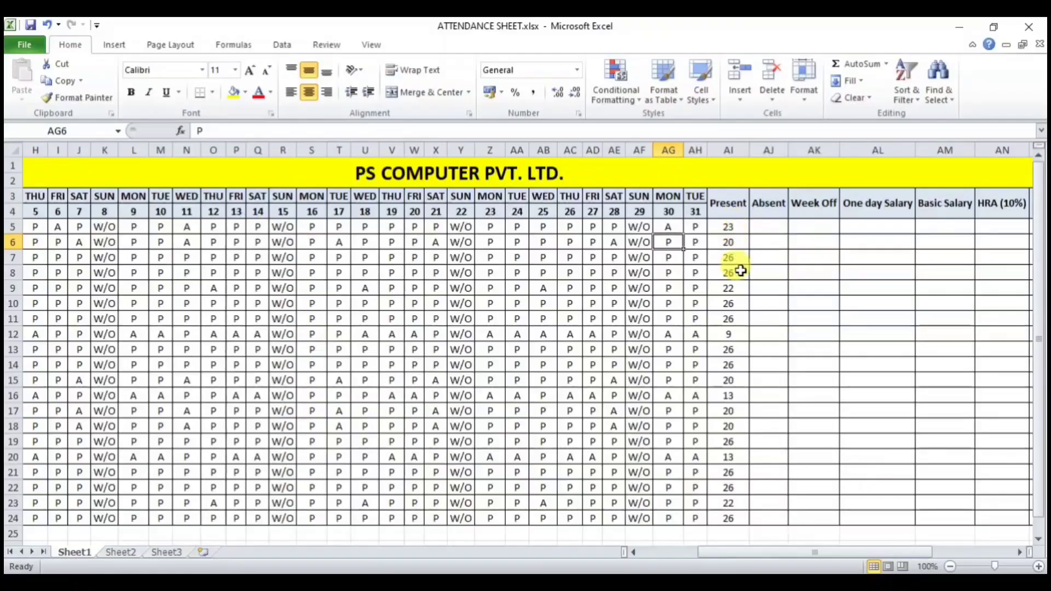
click(518, 228)
text(A)
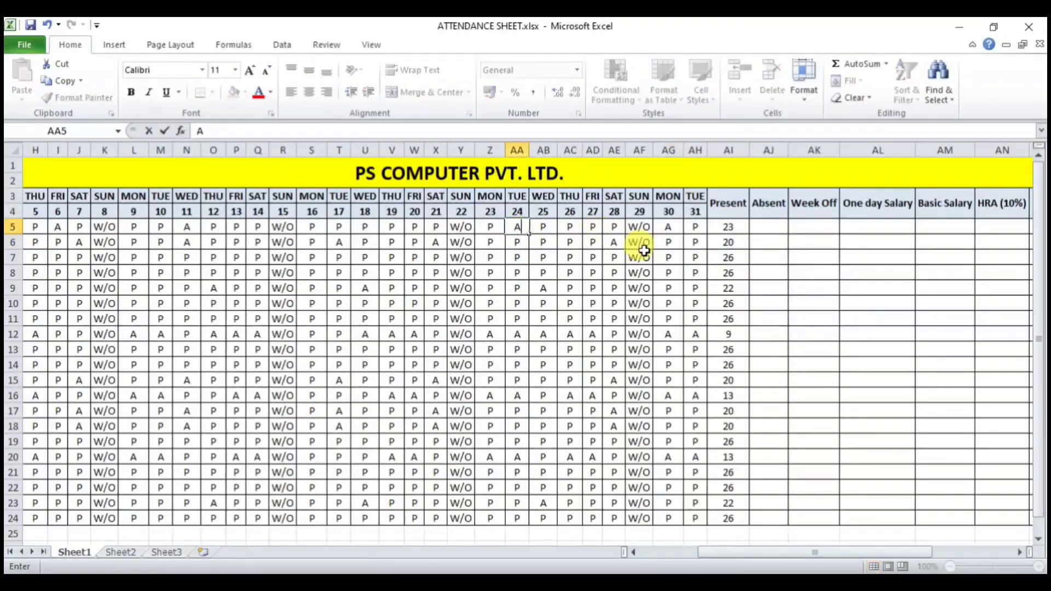
key(Return)
click(727, 226)
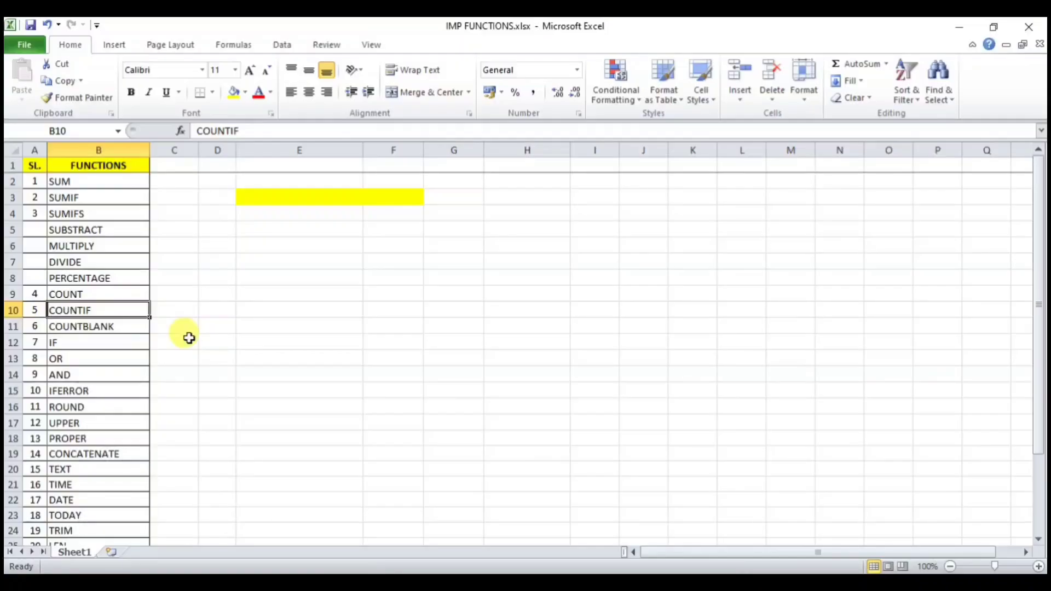
Step: Point out SUMIFS and COUNTBLANK in the list, then Clear All on the yellow cells E3:F3
click(115, 215)
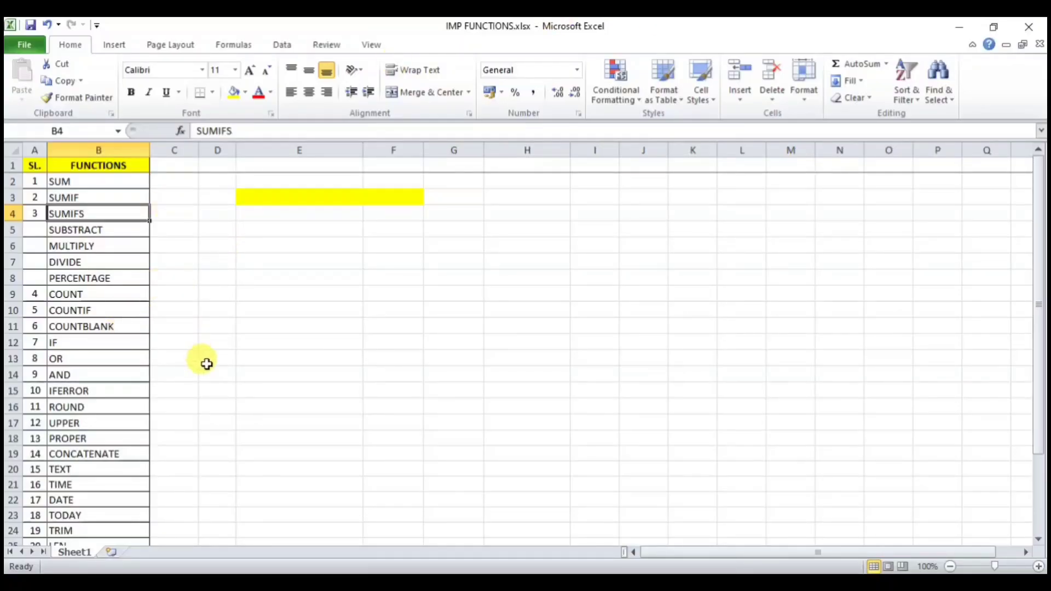
click(112, 326)
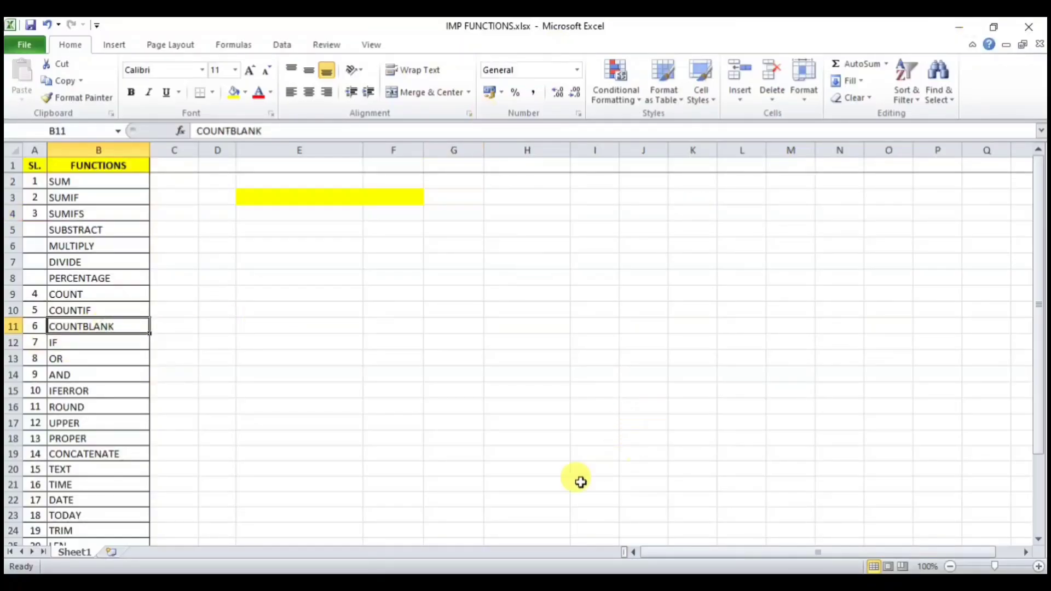
click(460, 583)
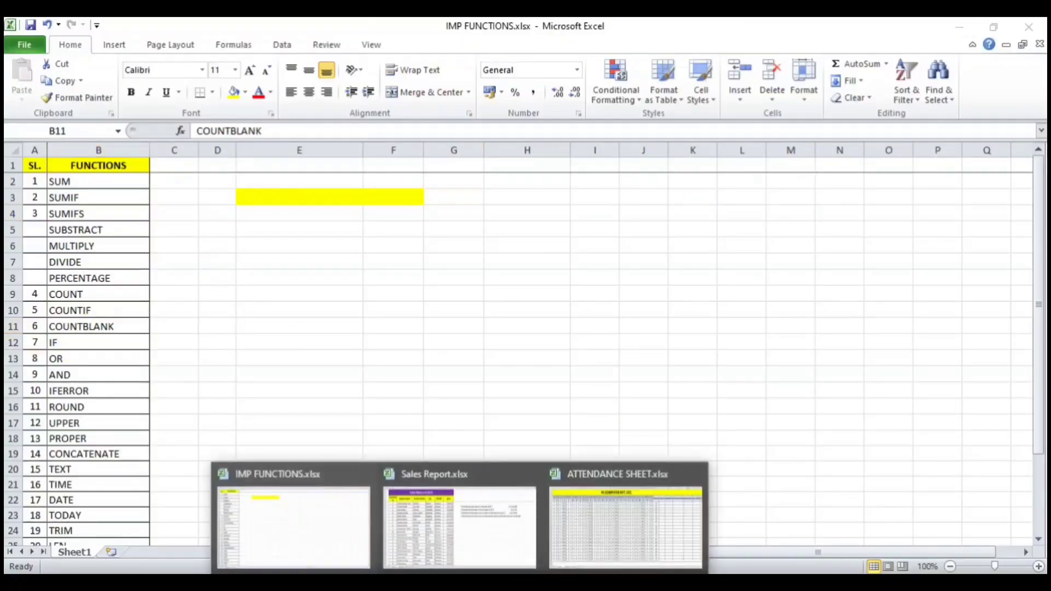
click(469, 274)
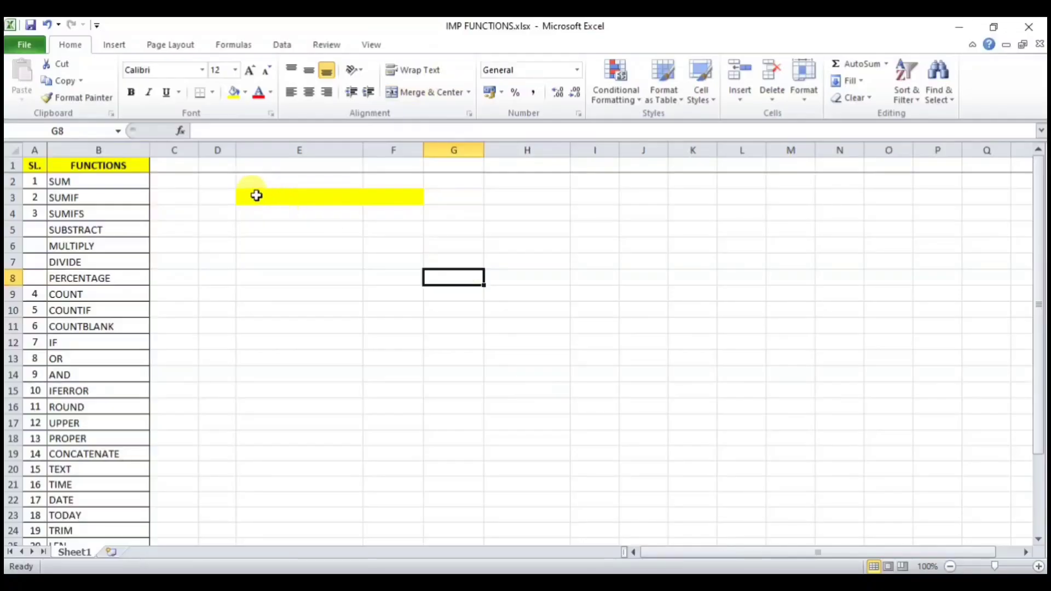
drag(256, 195, 392, 197)
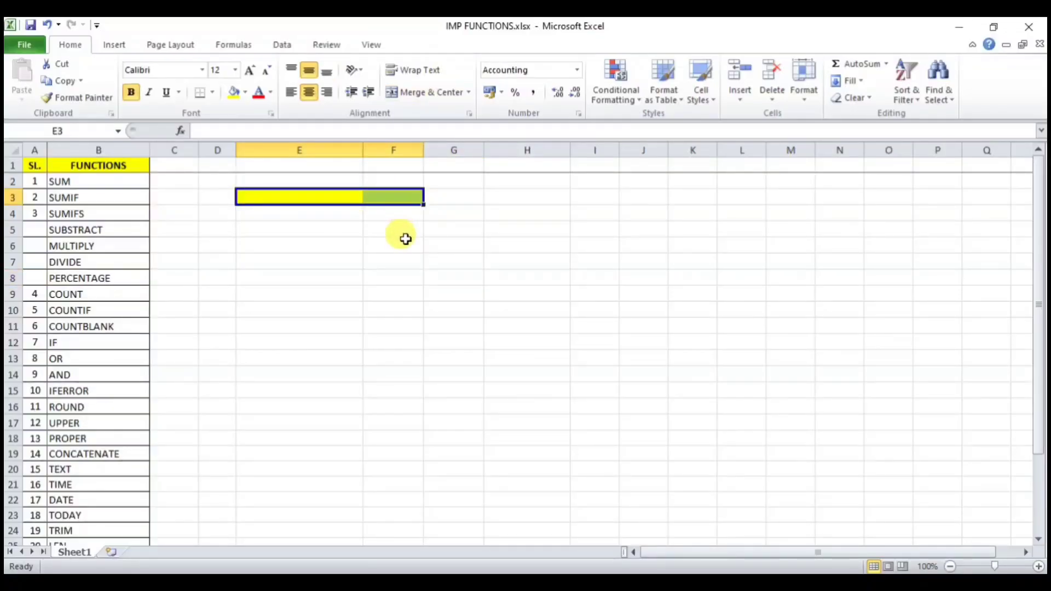
click(842, 101)
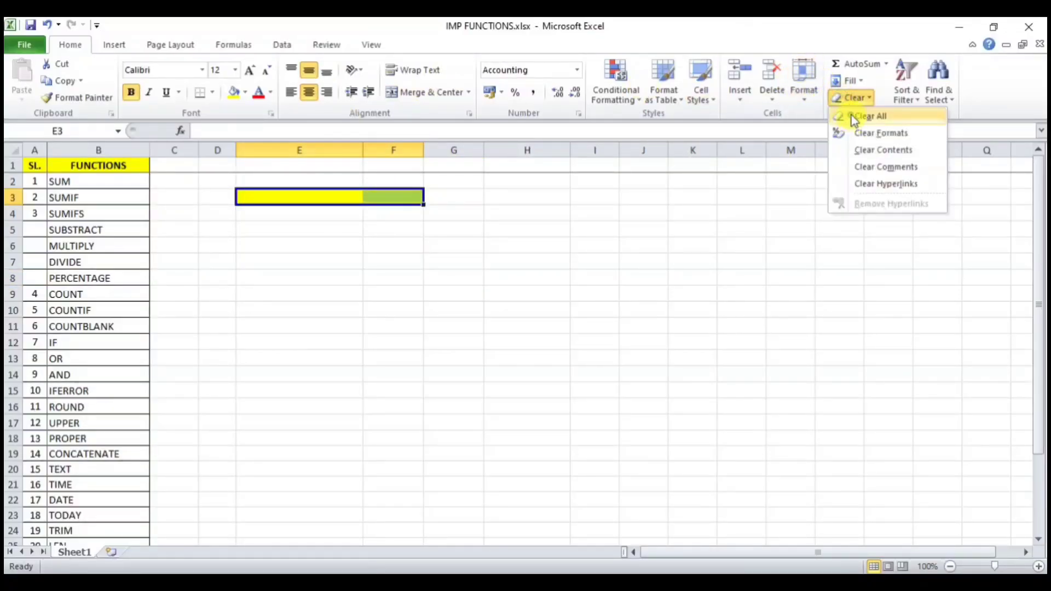
click(851, 115)
click(595, 261)
Step: Apply All Borders to D3:I18, narrow column E, and enter P in D3
drag(220, 193, 572, 432)
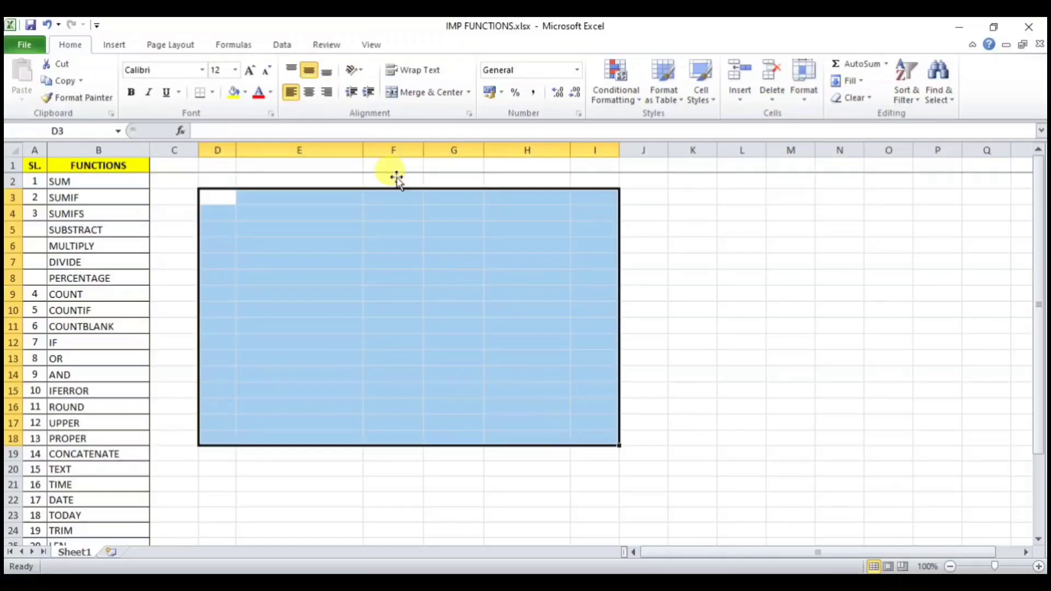
click(212, 92)
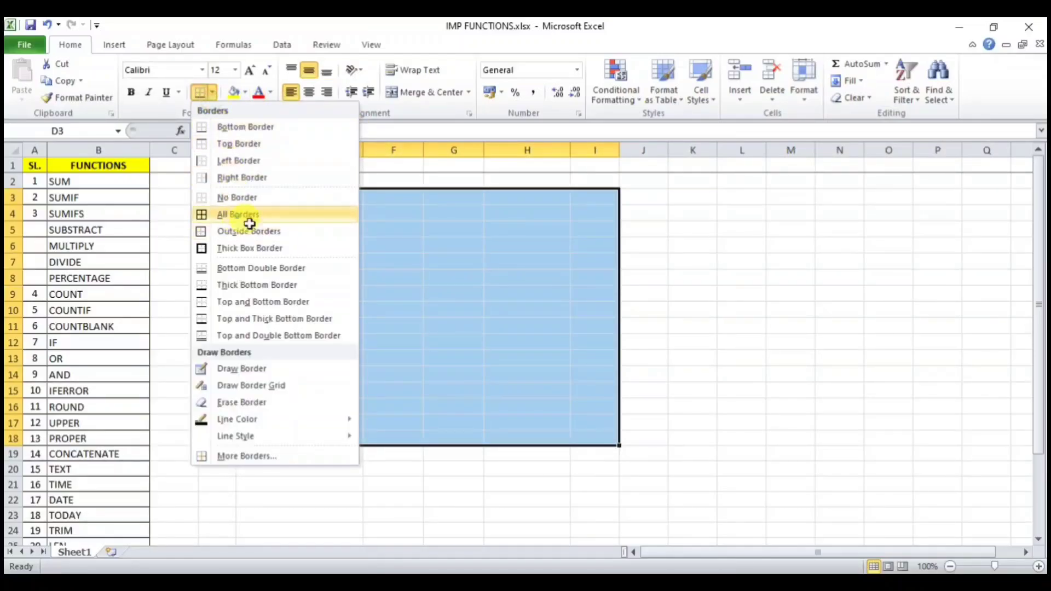
click(246, 215)
drag(391, 293, 385, 276)
drag(363, 150, 311, 165)
click(221, 198)
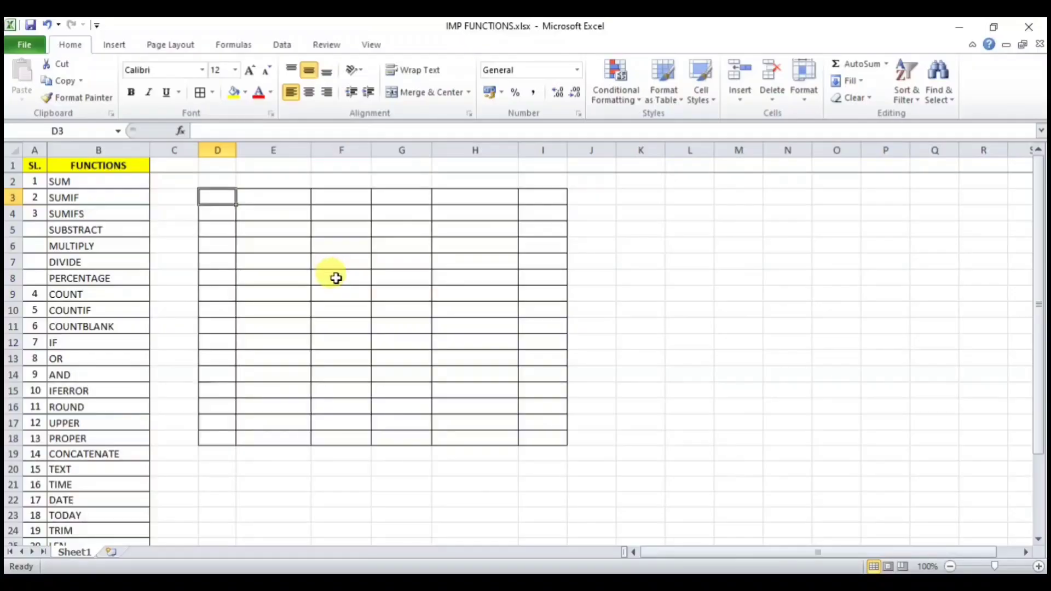
text(P)
key(Return)
key(Return)
key(Return)
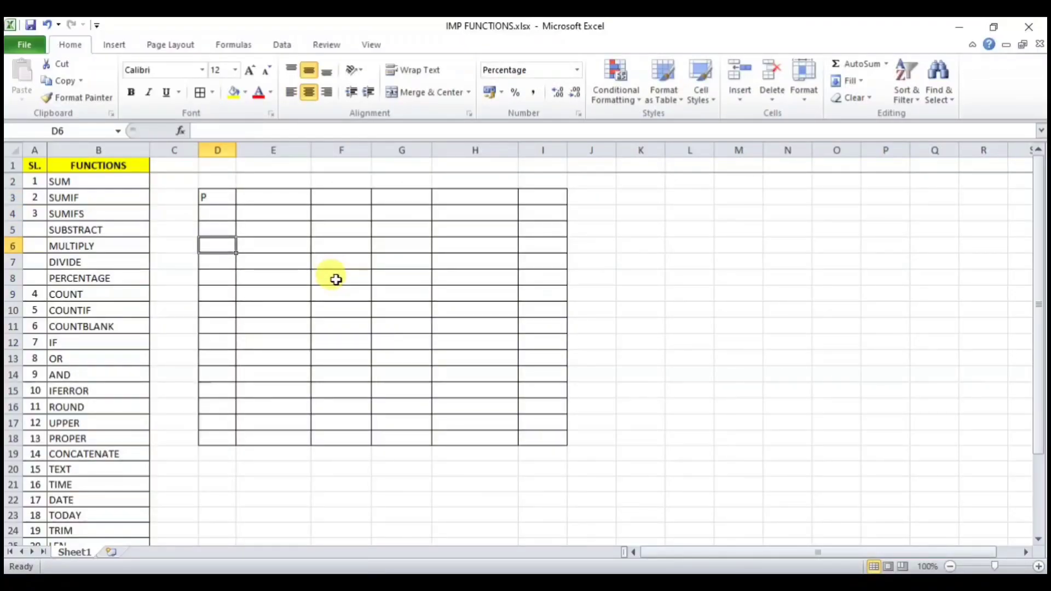
Step: Copy a block of attendance marks from the ATTENDANCE SHEET and paste it at D3 in IMP FUNCTIONS
mouse_move(460, 581)
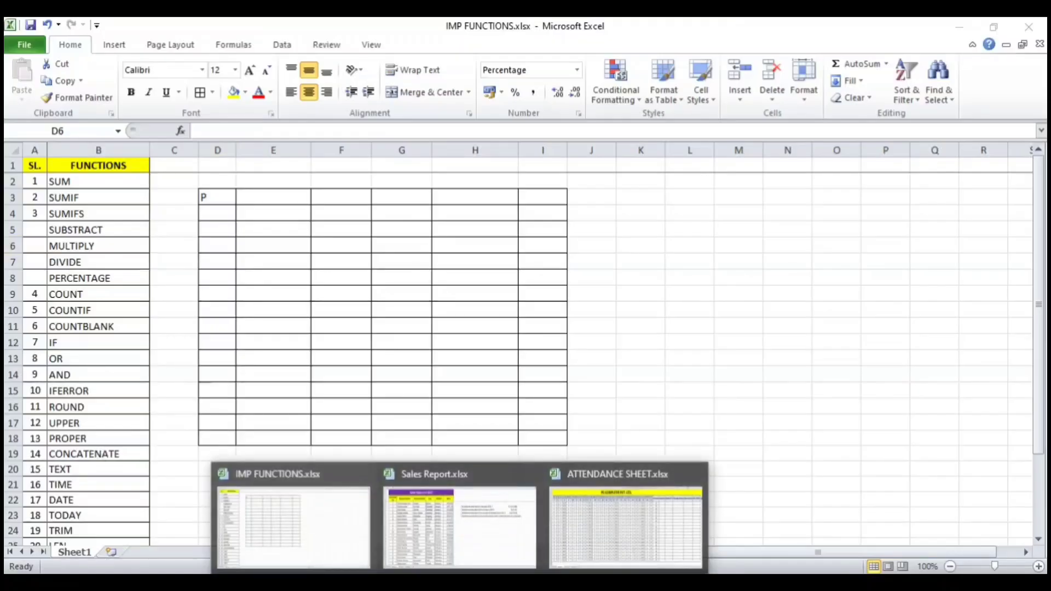
click(645, 495)
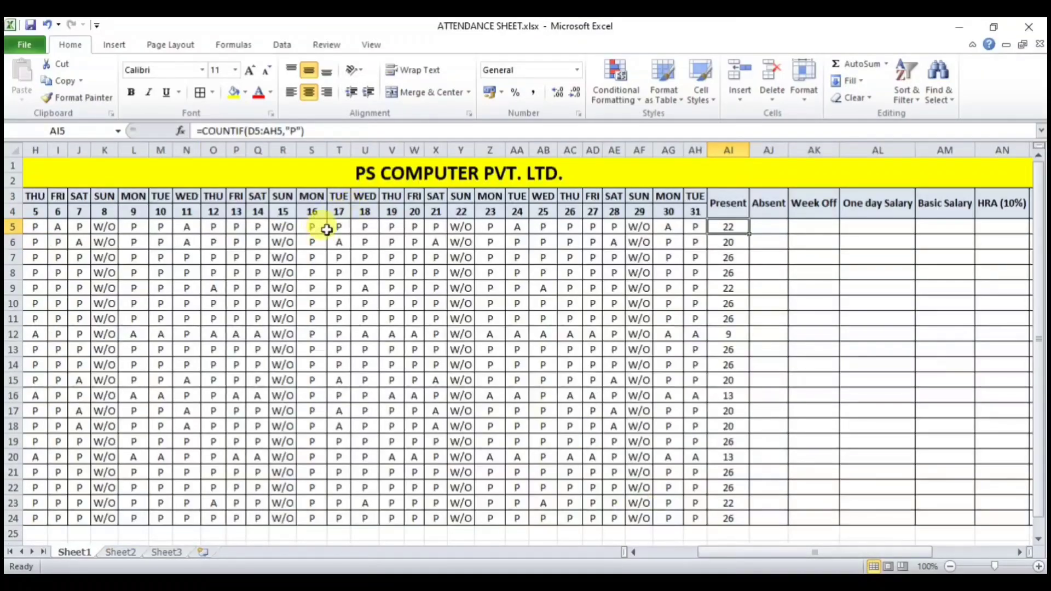
drag(312, 226, 430, 513)
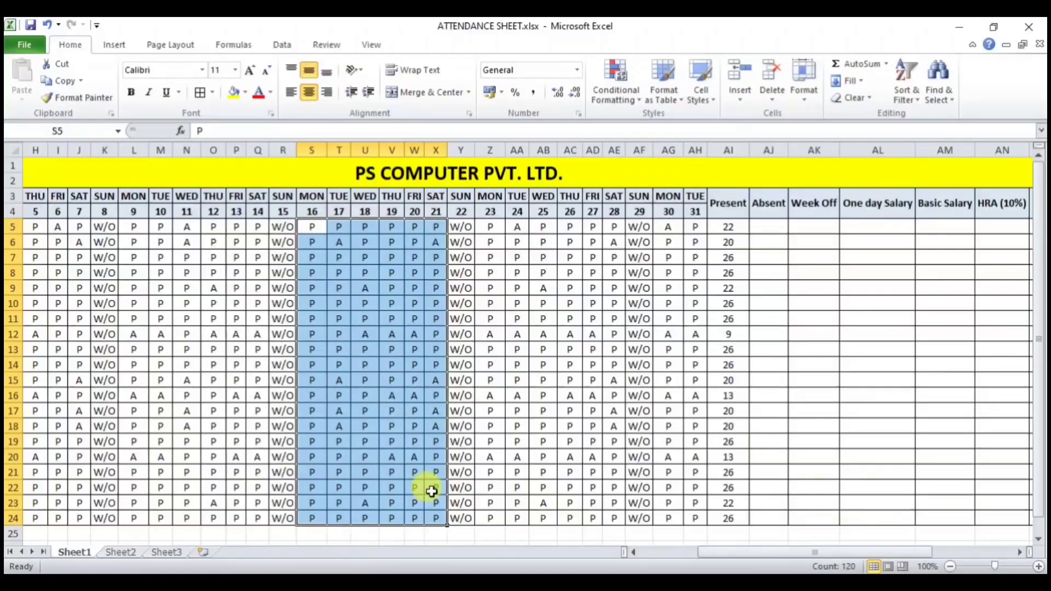
key(shift+Right)
key(shift+Right)
key(shift+Right)
key(shift+Right)
key(shift+Right)
key(shift+Right)
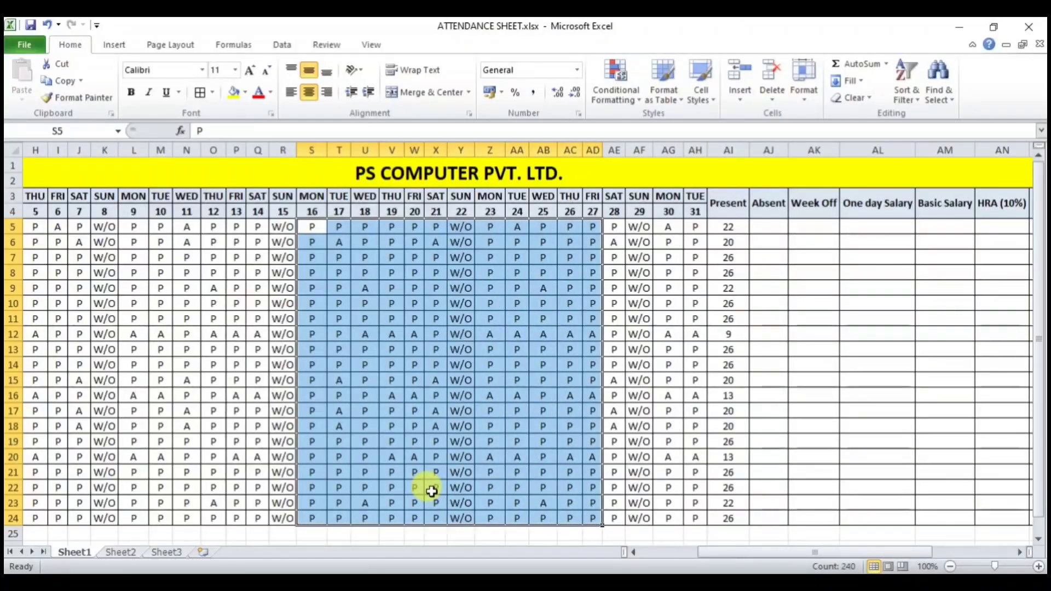
key(ctrl+c)
click(460, 583)
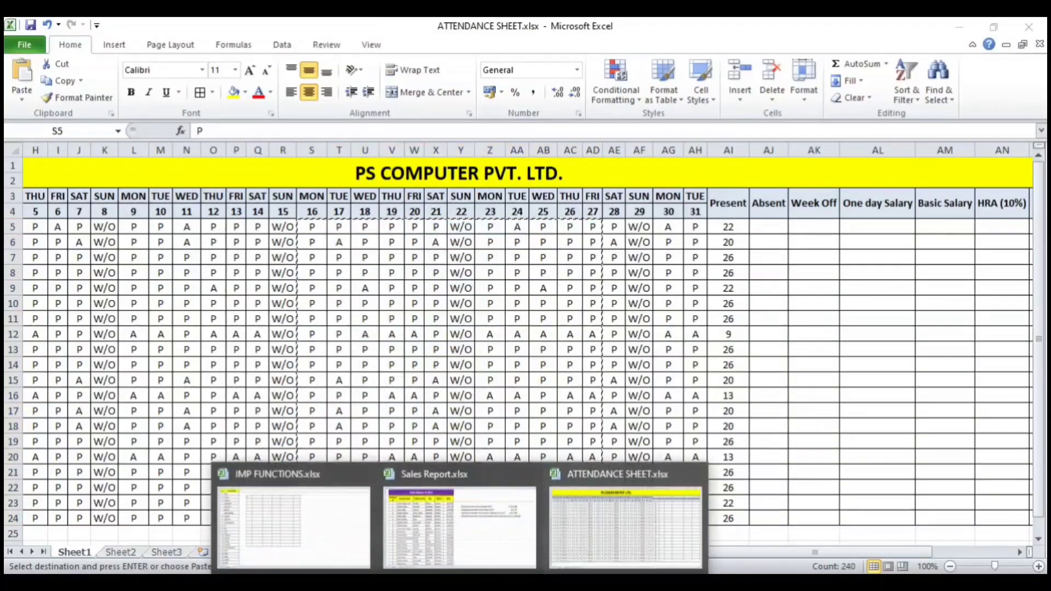
click(319, 503)
click(222, 196)
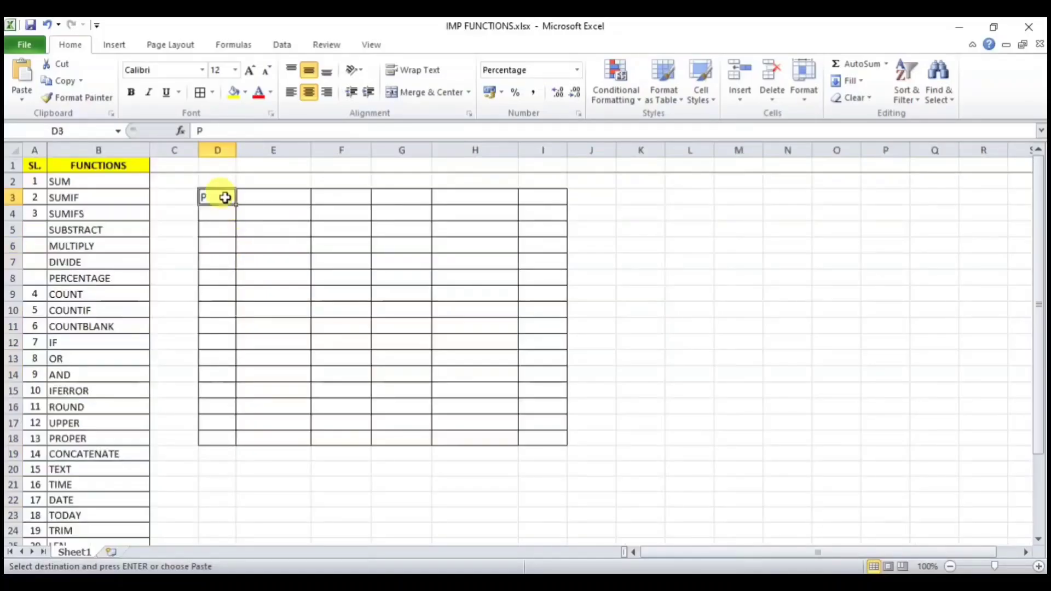
key(ctrl+v)
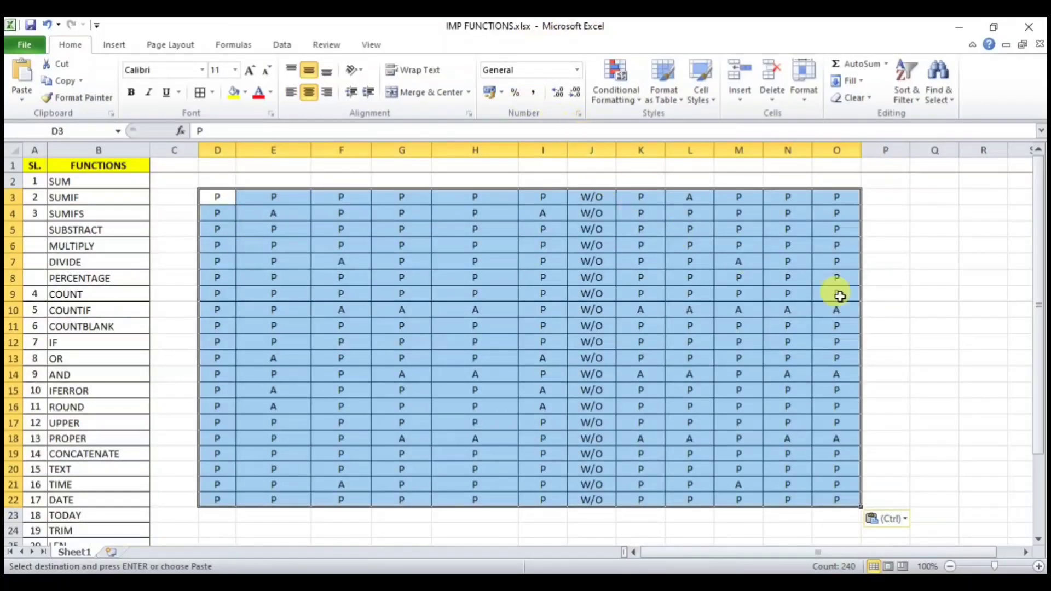
Step: Clear the excess pasted values from columns K through P
click(693, 274)
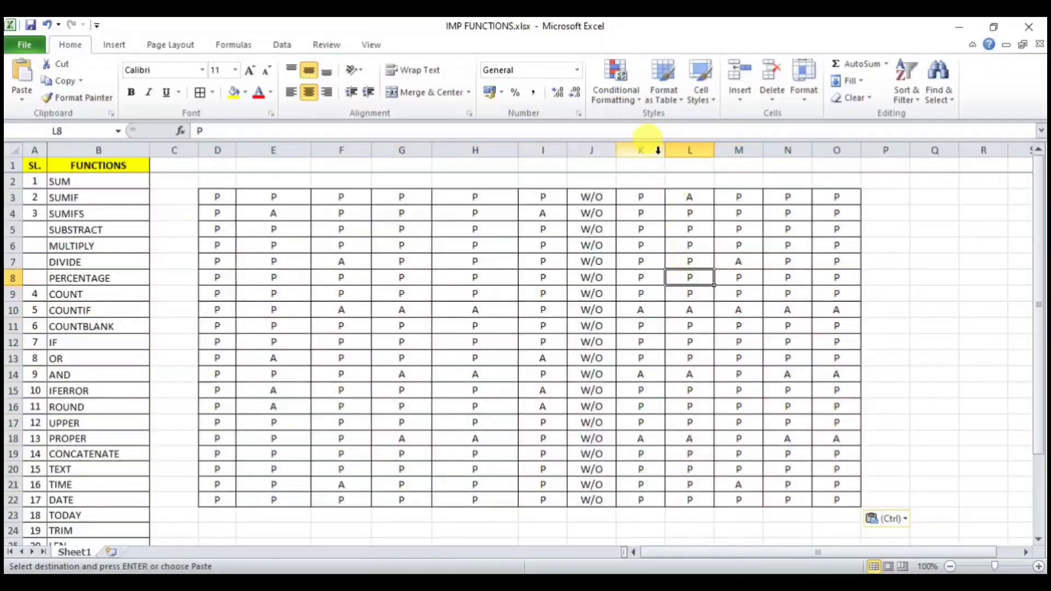
drag(658, 150, 864, 187)
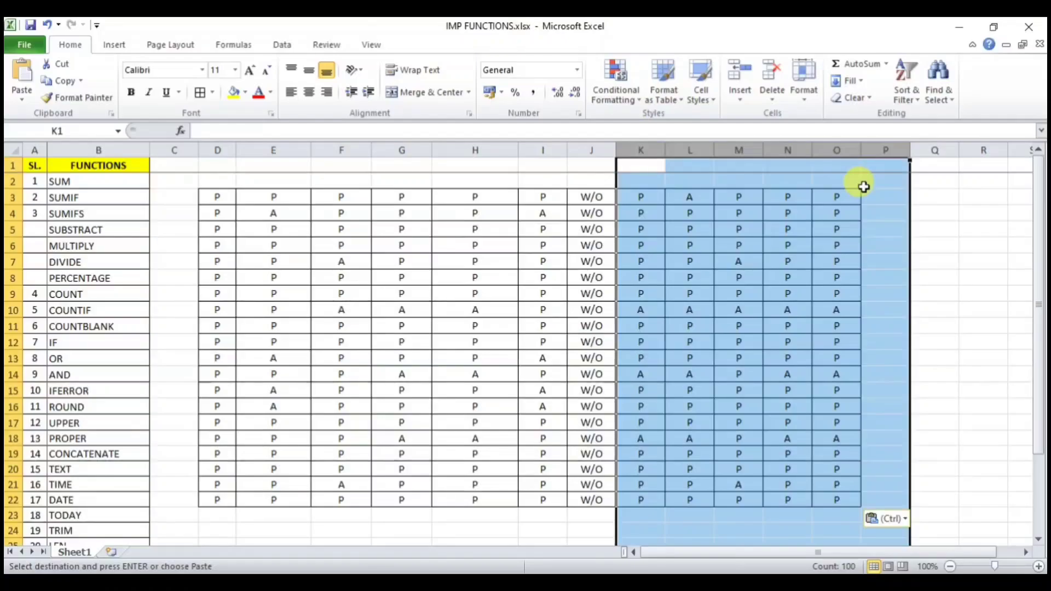
key(Delete)
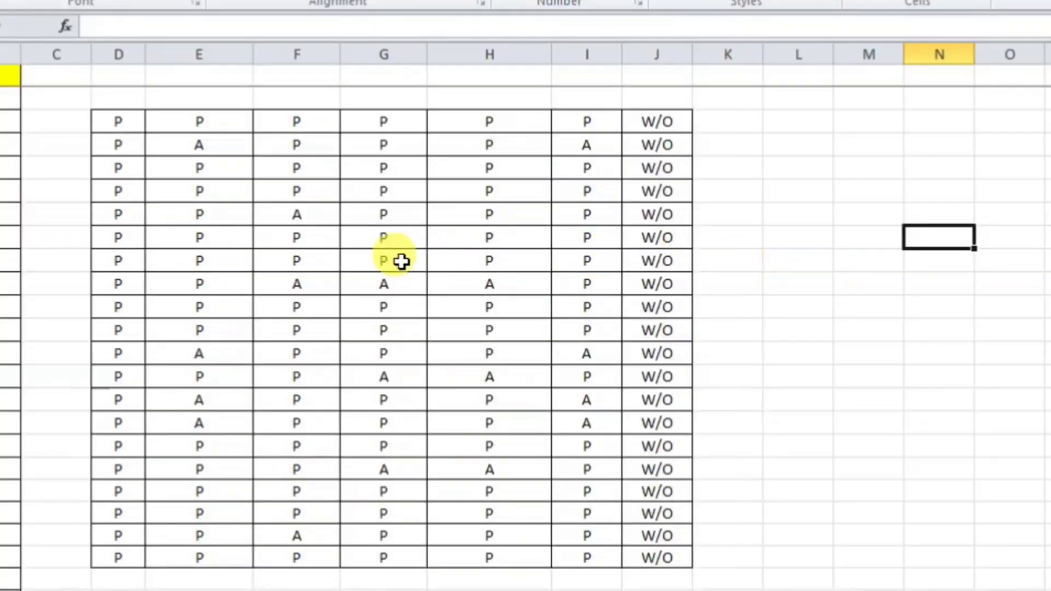
Step: Remove the P entries from two cells in column G, G9 and G15
click(390, 261)
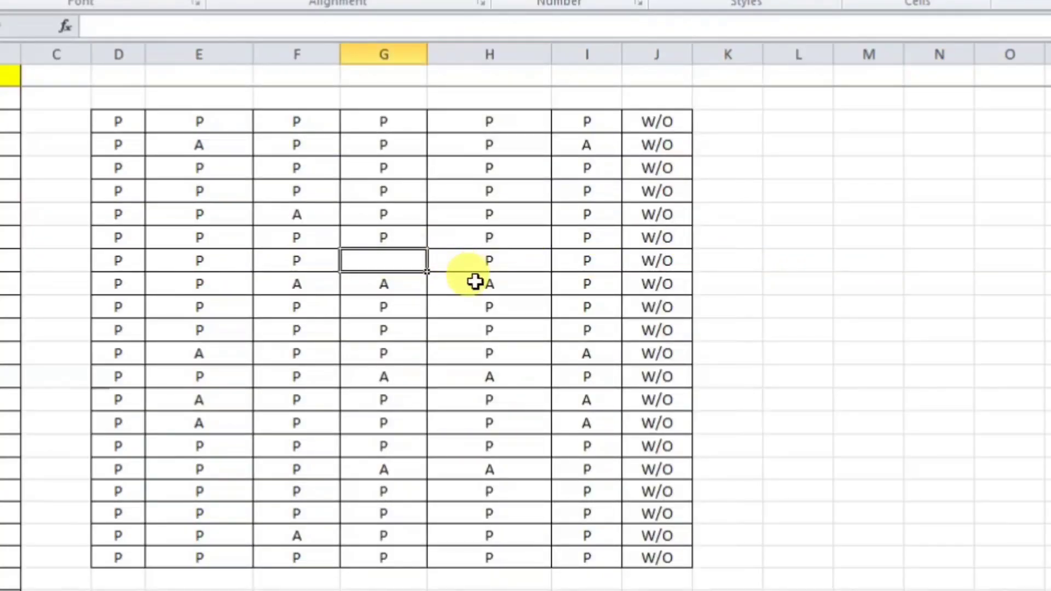
click(885, 302)
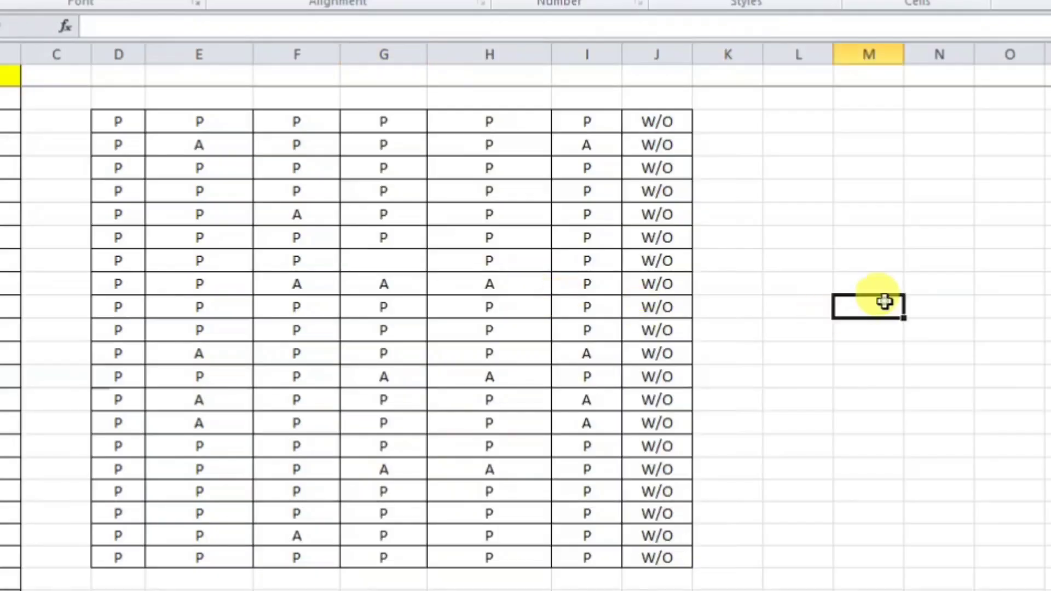
click(394, 439)
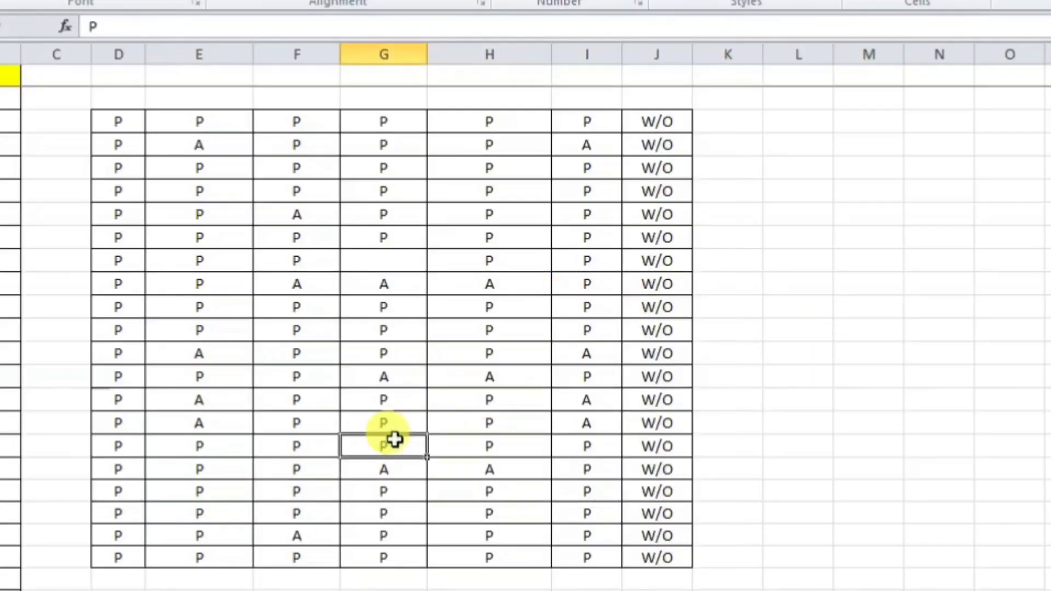
double_click(395, 445)
key(BackSpace)
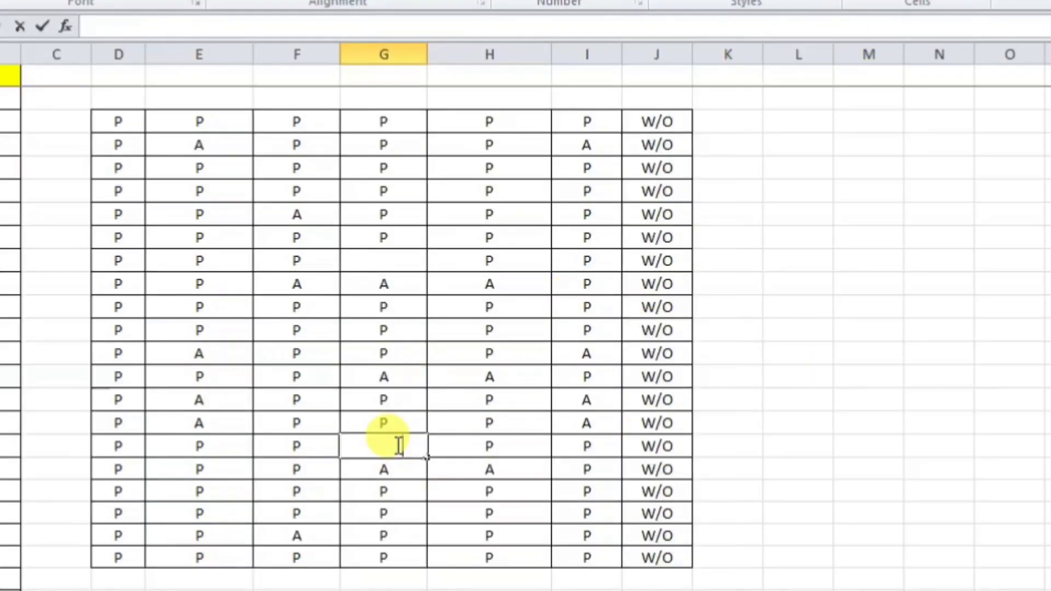
key(Return)
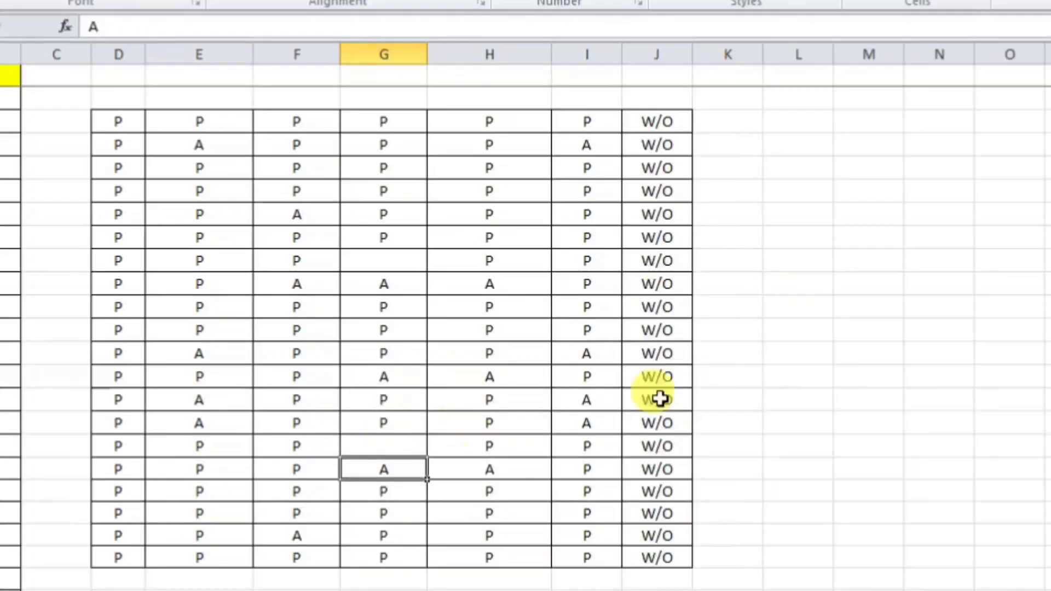
Step: Enter =COUNTBLANK(D3:J22) in L4, which returns 0 despite the seemingly blank G cells
click(782, 153)
text(=)
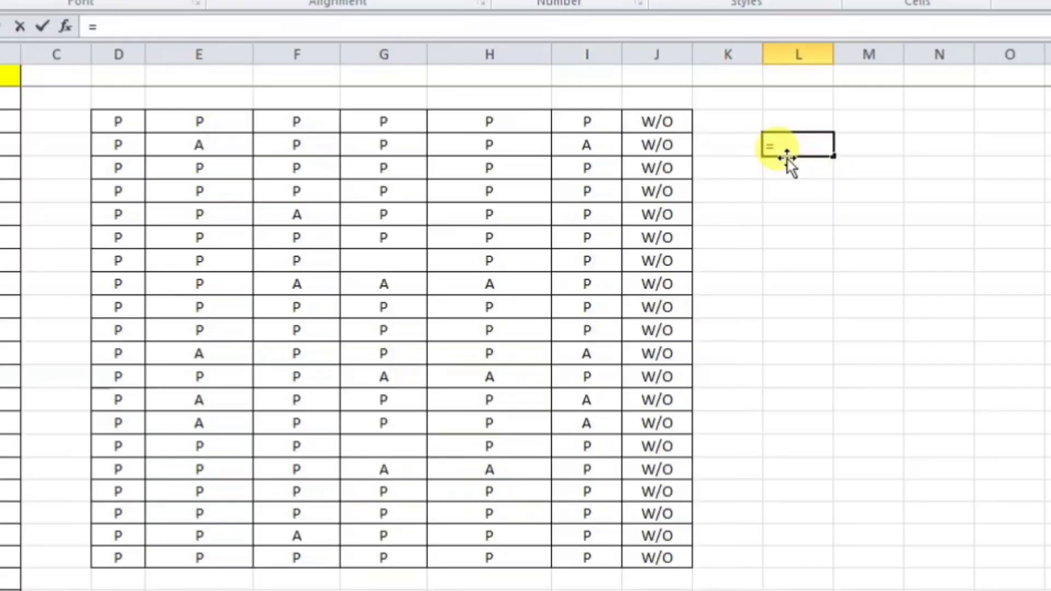
text(COUN)
key(Down)
key(Down)
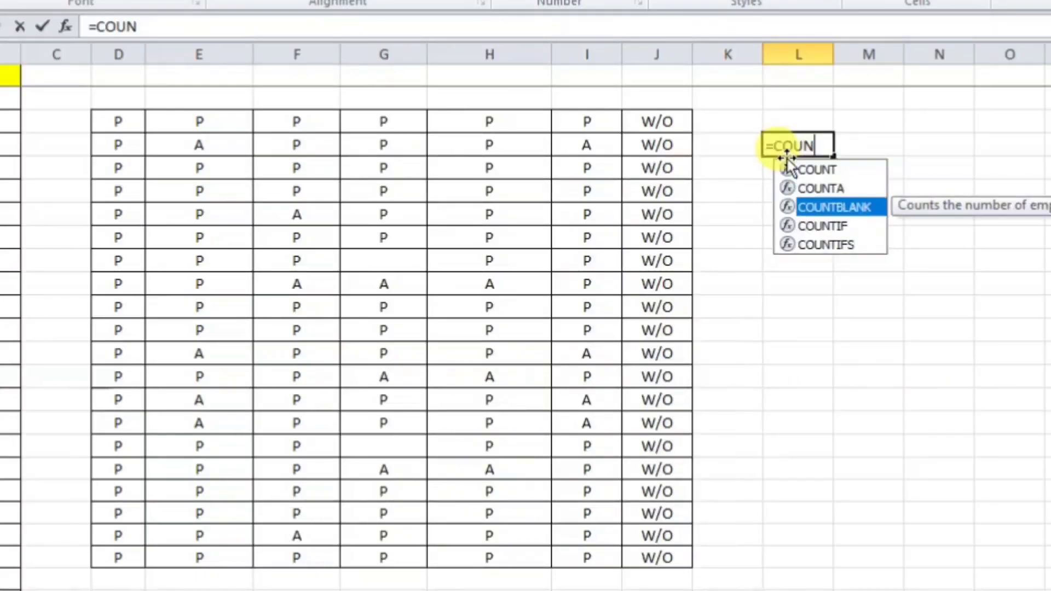
key(Tab)
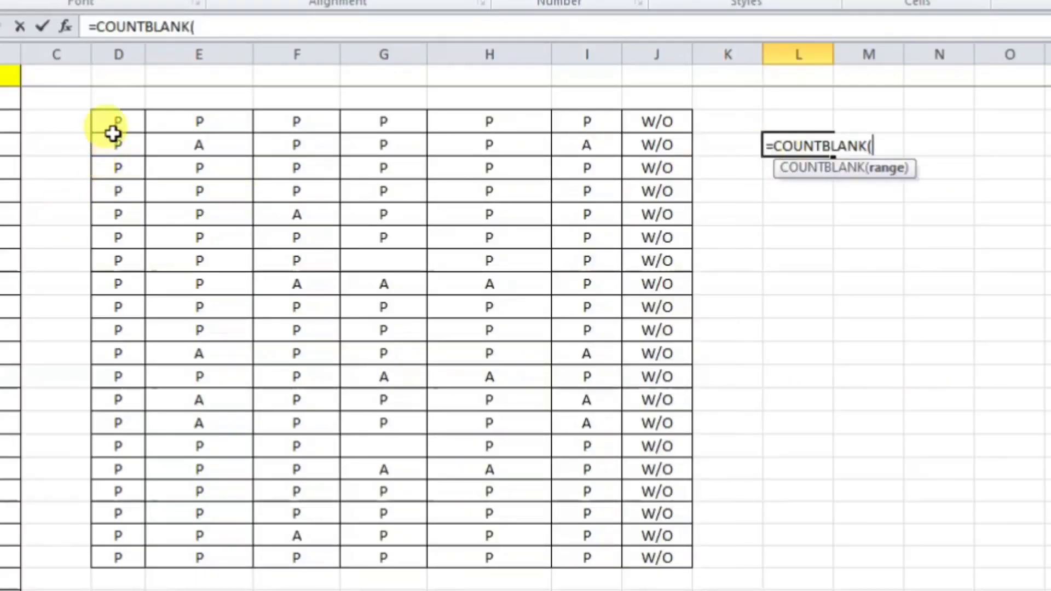
drag(115, 121, 651, 557)
key(Return)
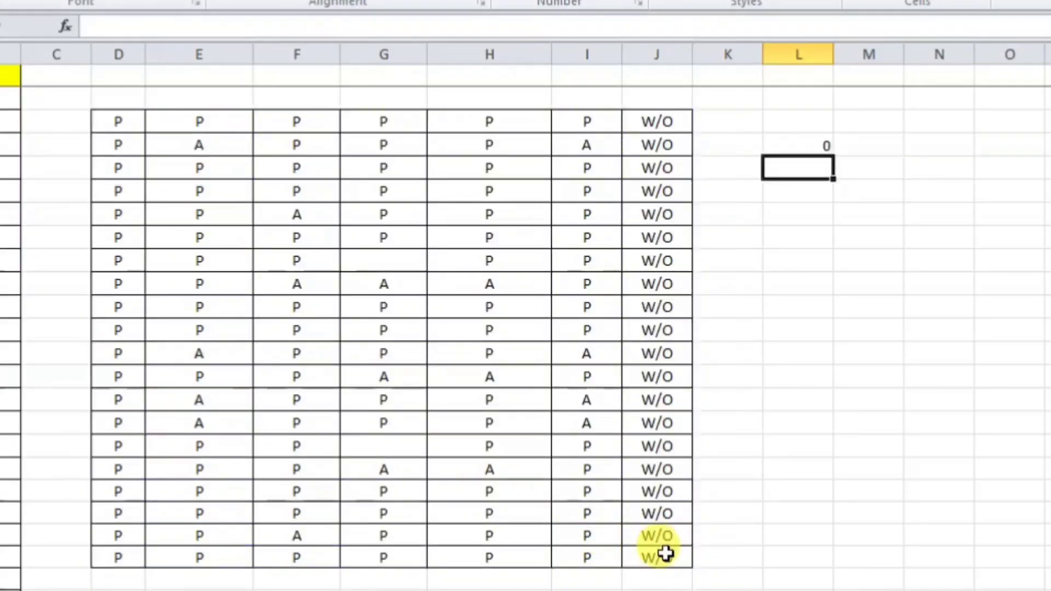
click(804, 144)
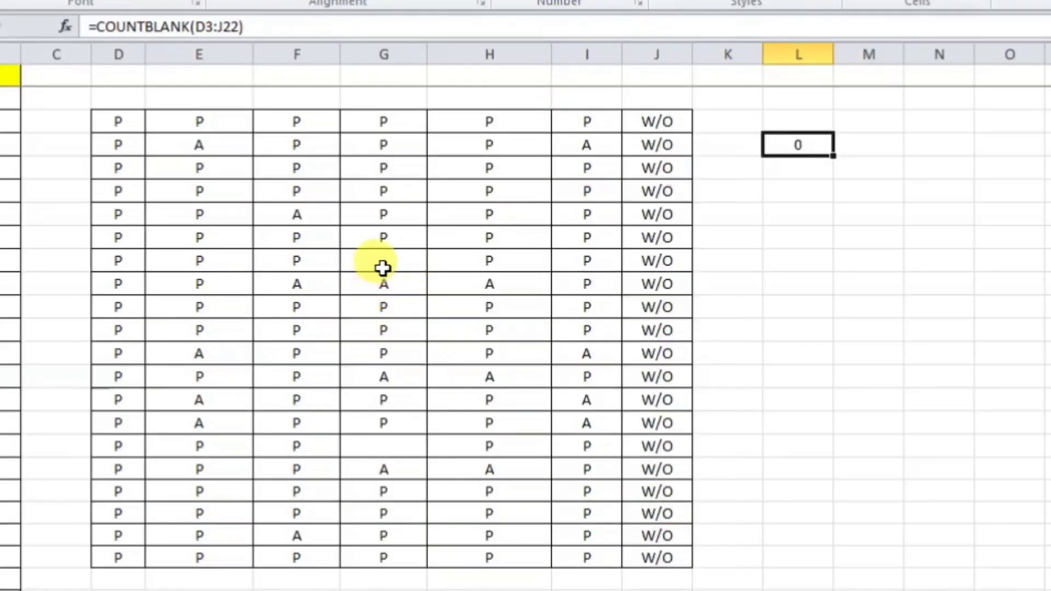
click(382, 260)
click(388, 445)
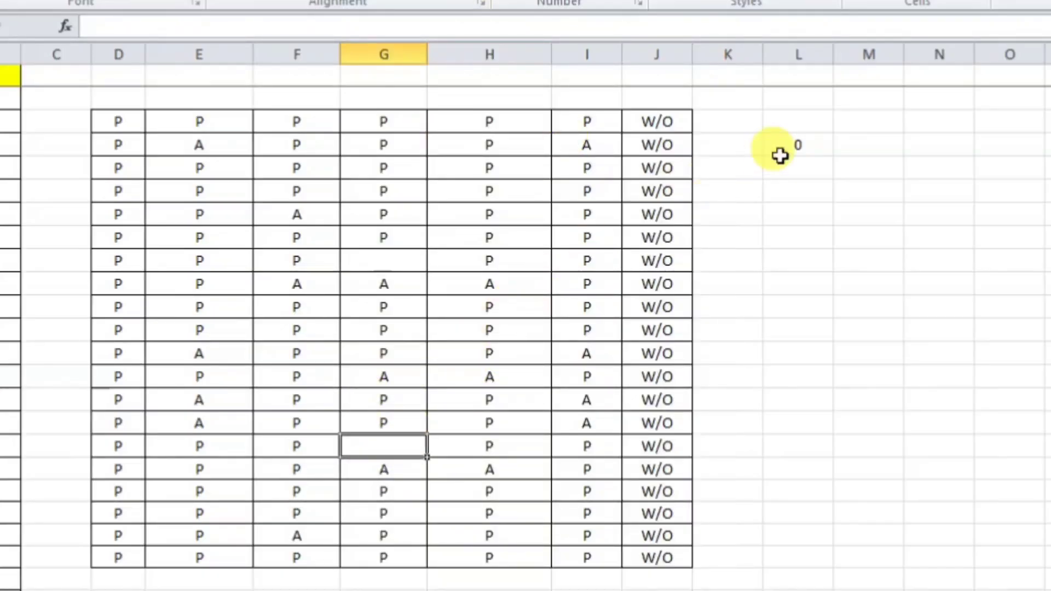
click(402, 262)
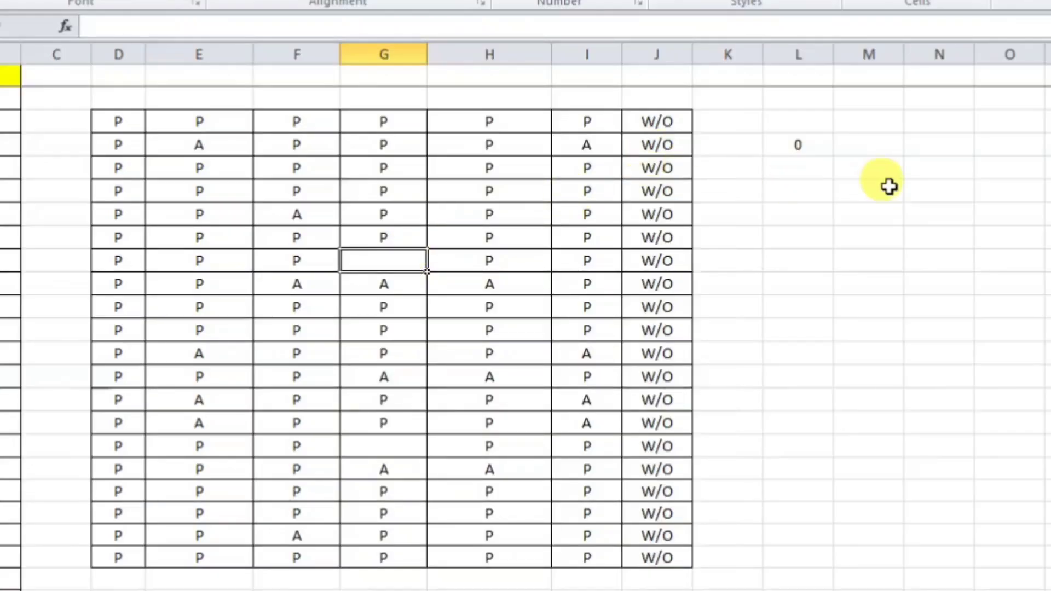
Step: Enter =LEN(G9) in L5, which returns 1, revealing a hidden character in G9
click(773, 168)
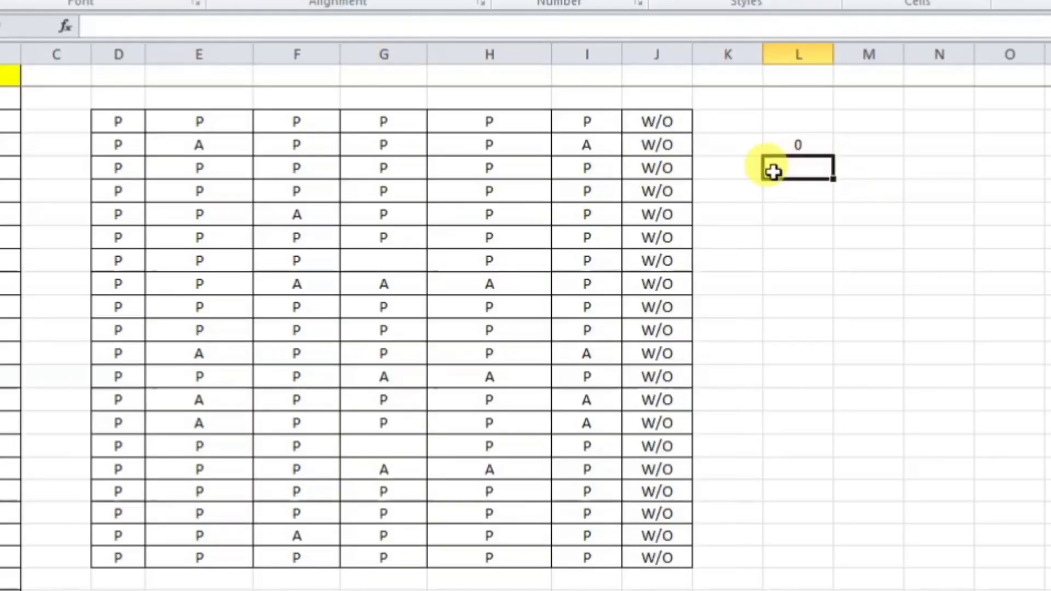
text(=)
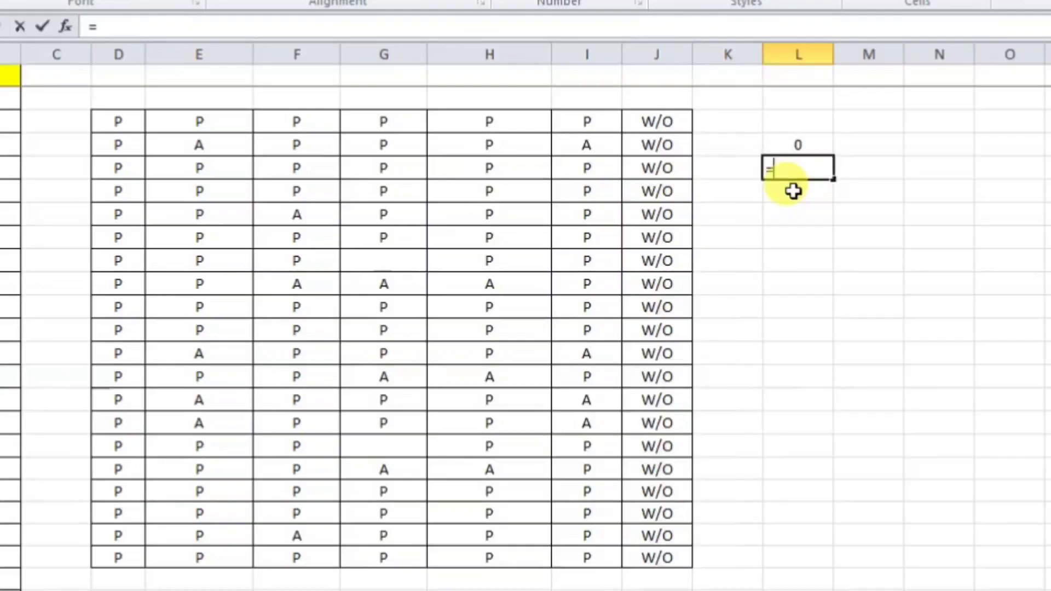
text(LE)
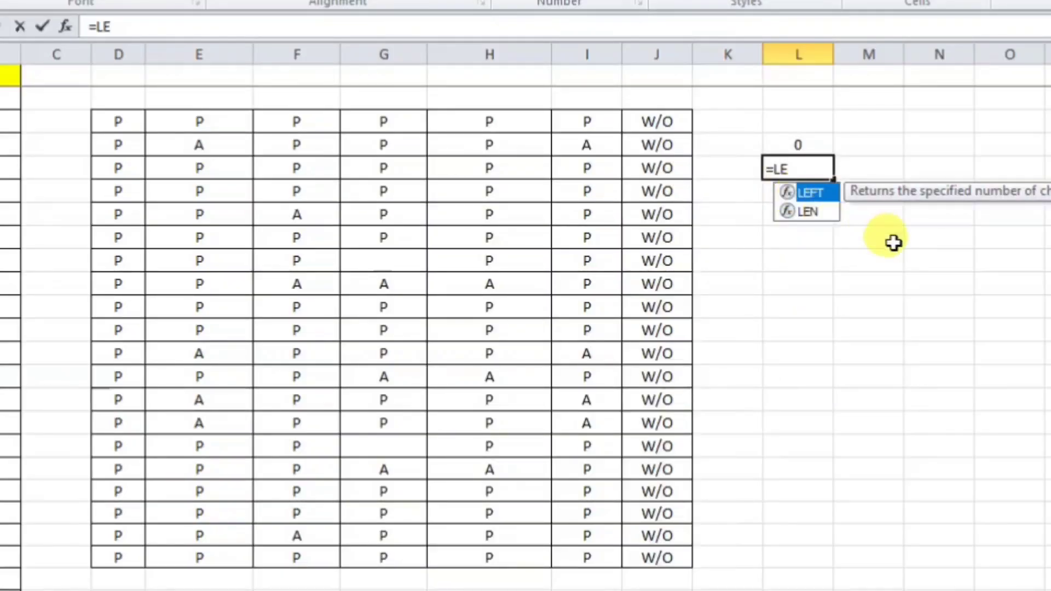
key(Down)
key(Tab)
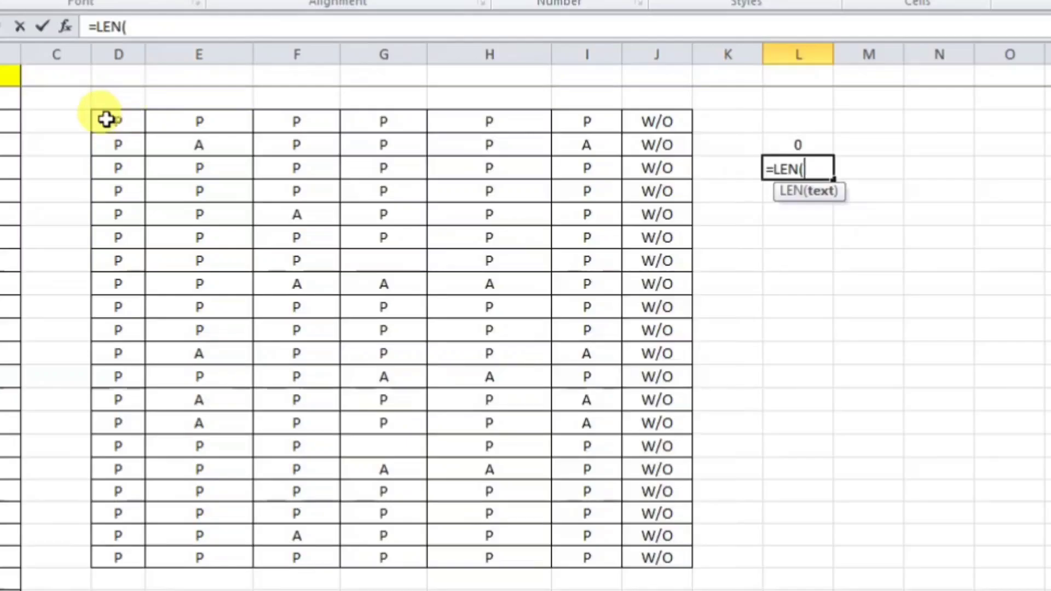
drag(108, 117, 434, 359)
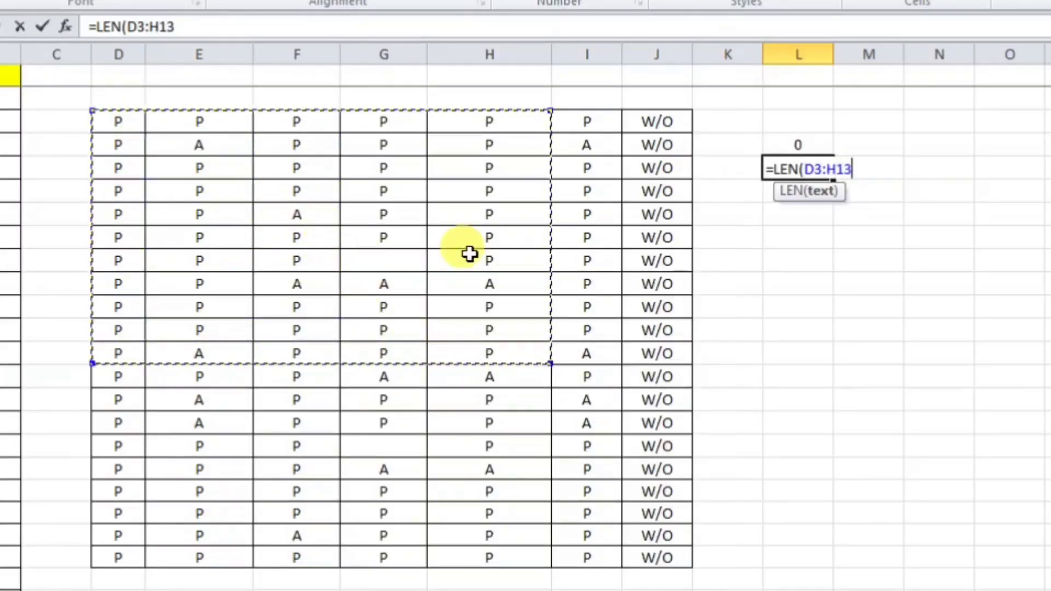
key(BackSpace)
key(BackSpace)
key(BackSpace)
key(BackSpace)
key(BackSpace)
key(BackSpace)
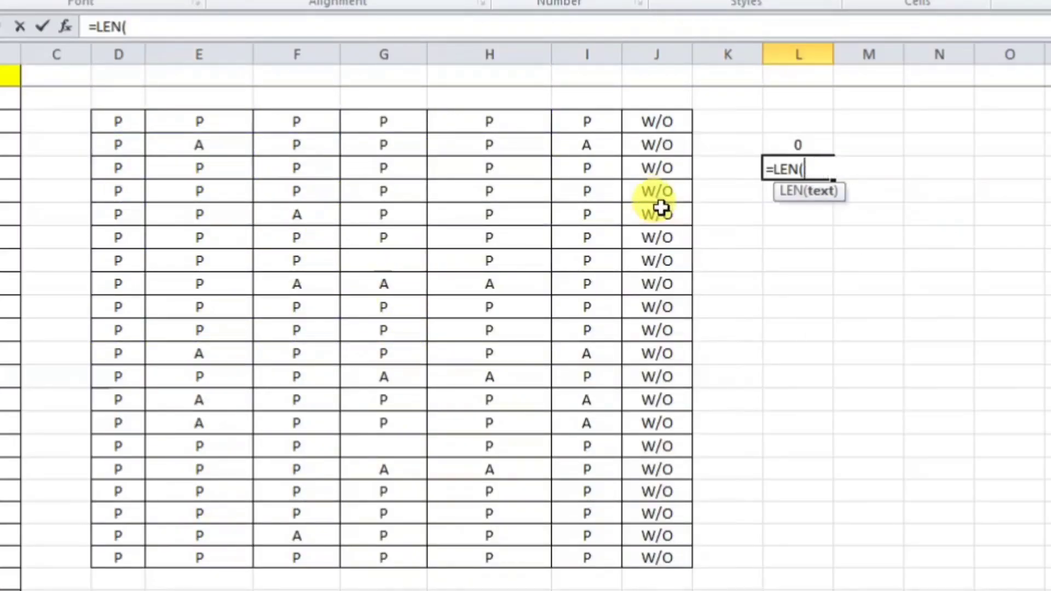
click(403, 261)
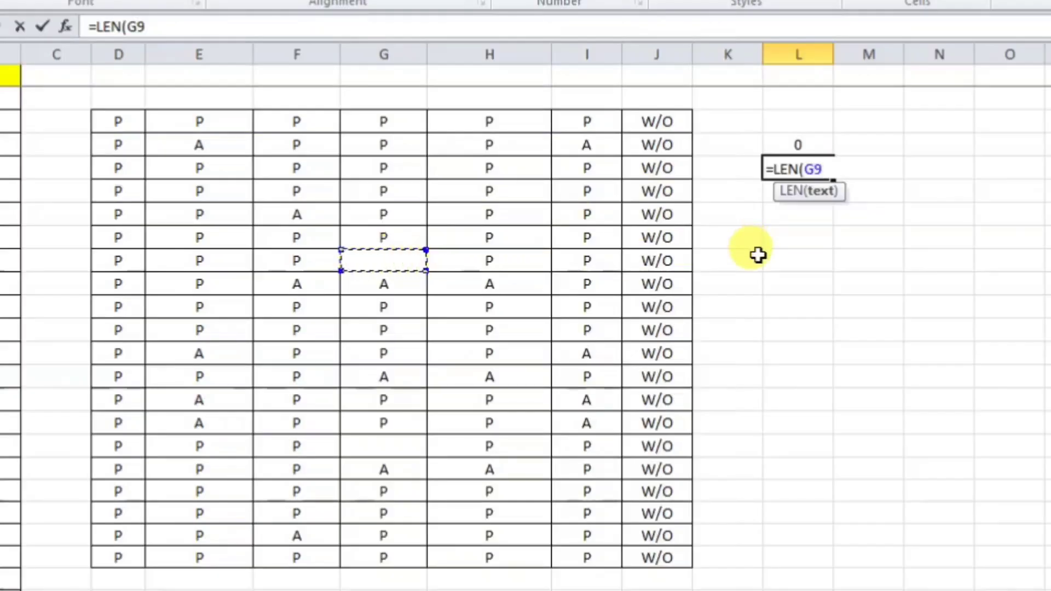
key(Return)
click(798, 166)
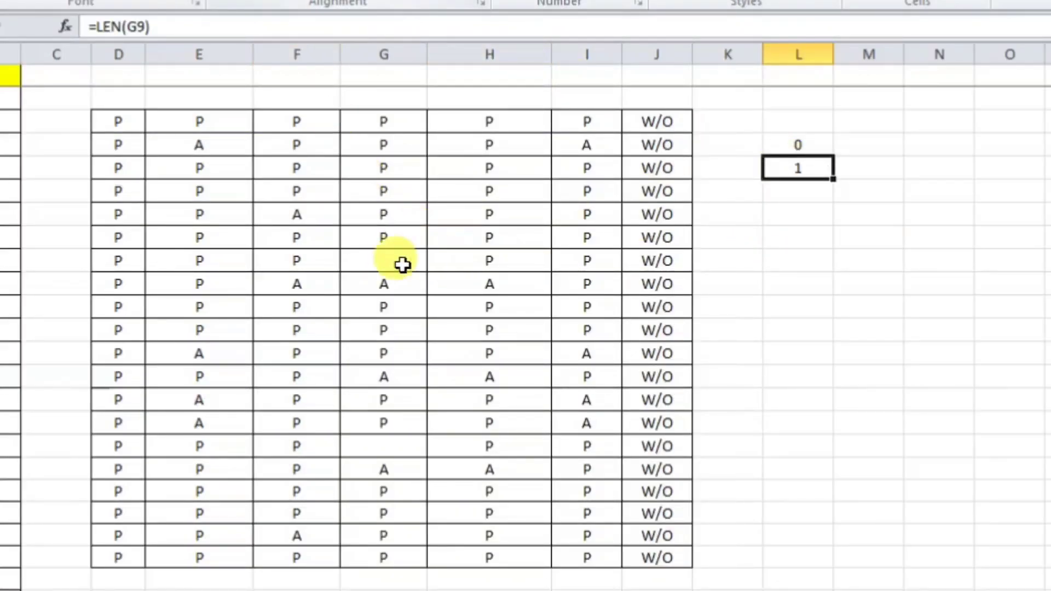
click(359, 262)
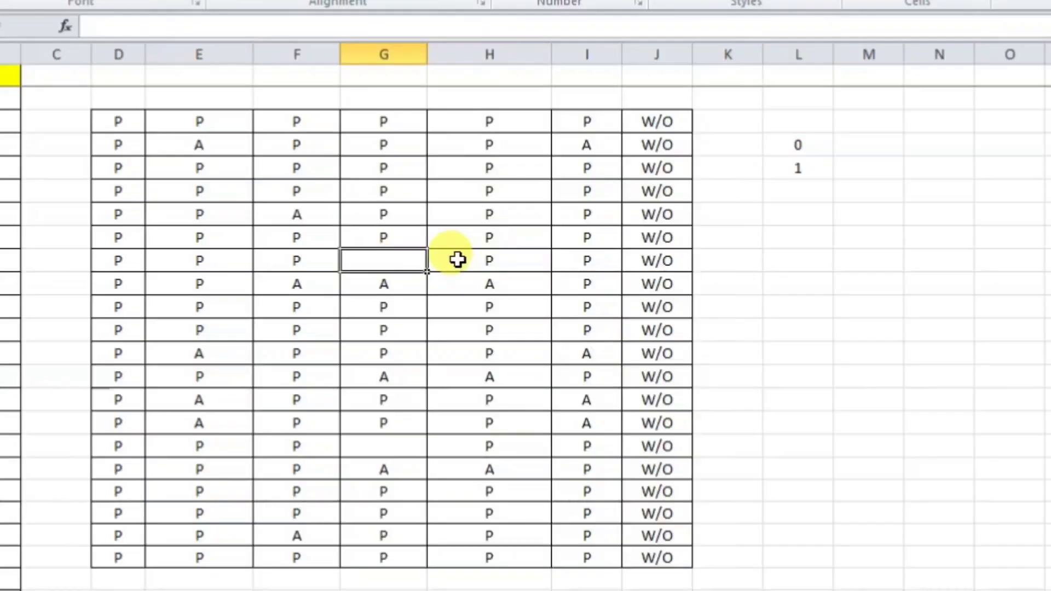
Step: Remove G9's hidden character so COUNTBLANK in L4 shows 1 and =LEN(G9) shows 0
double_click(401, 260)
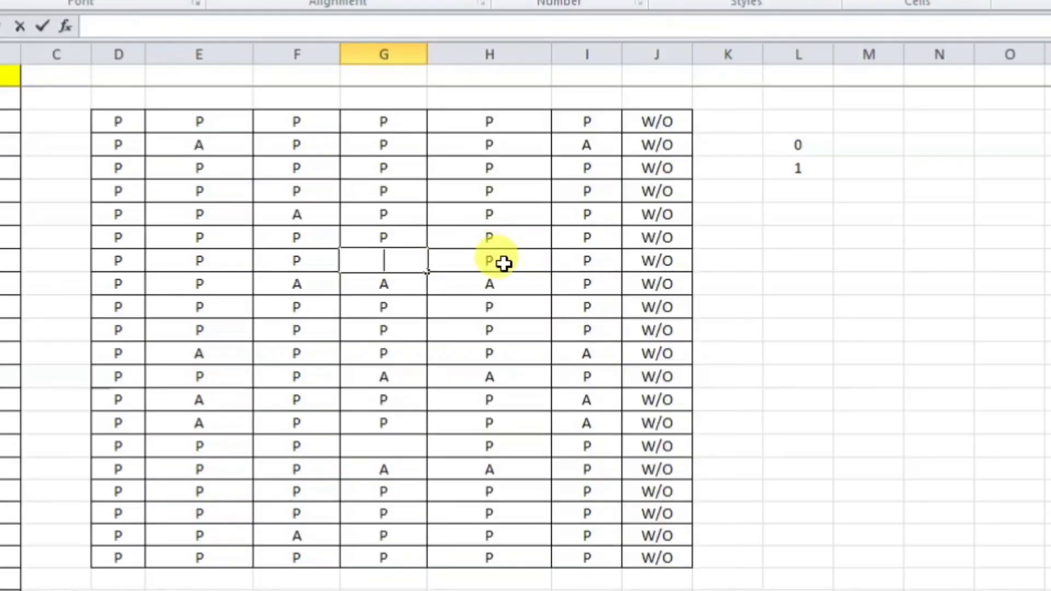
key(Return)
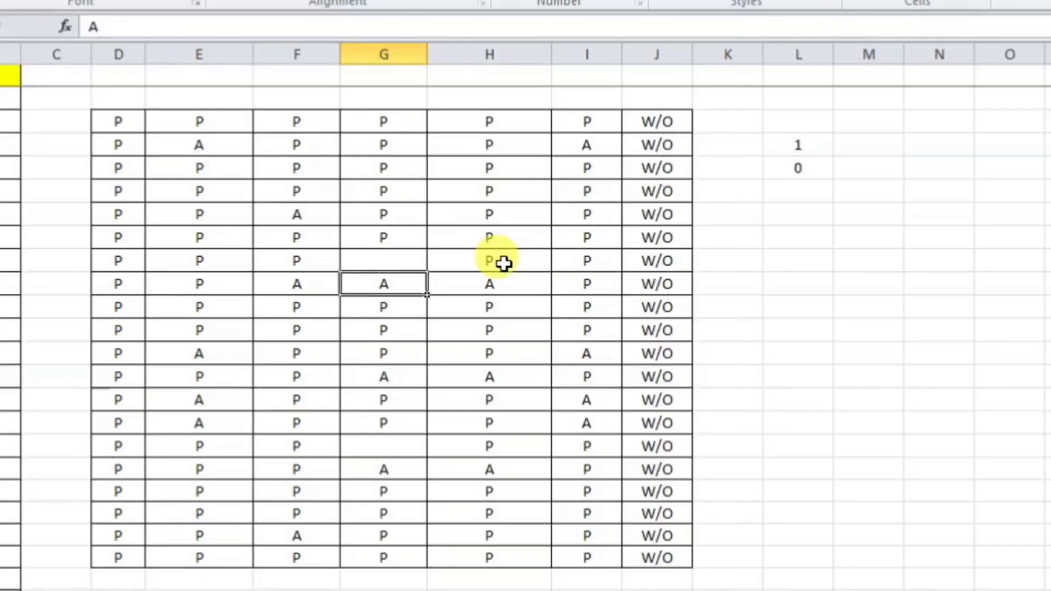
click(785, 149)
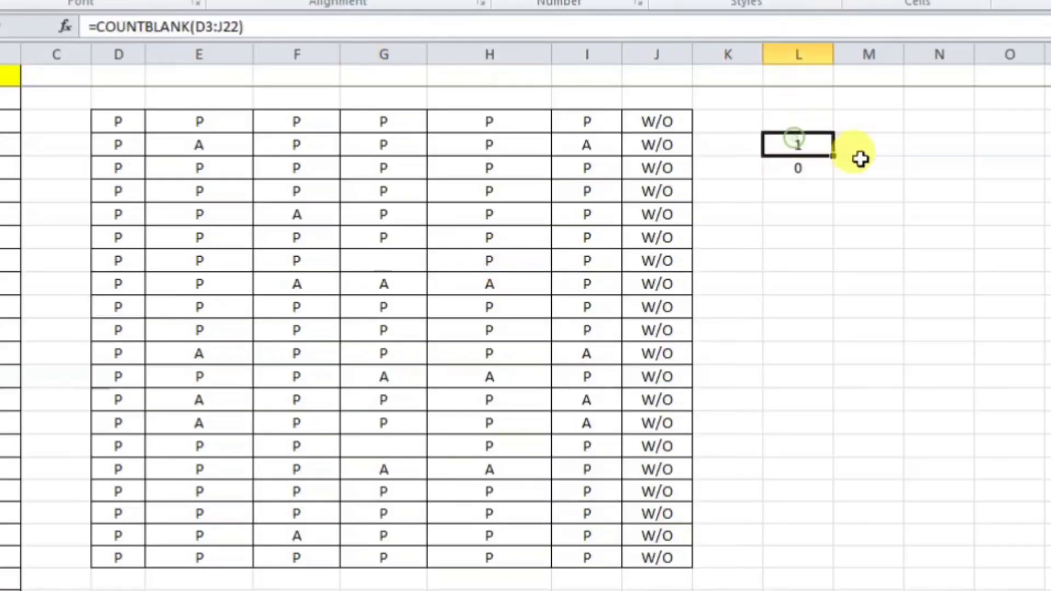
click(408, 263)
click(805, 168)
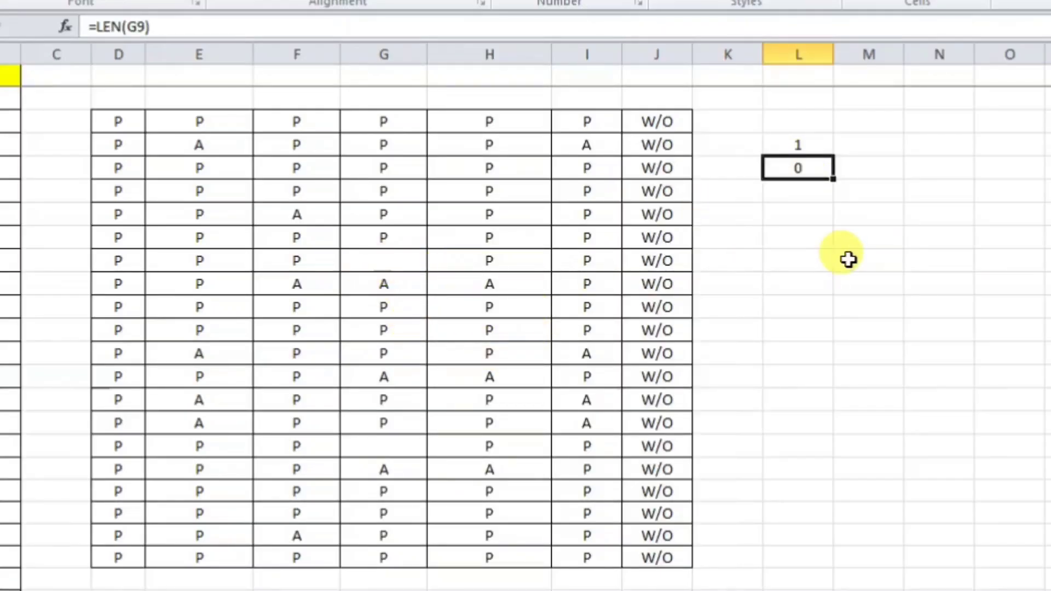
click(389, 443)
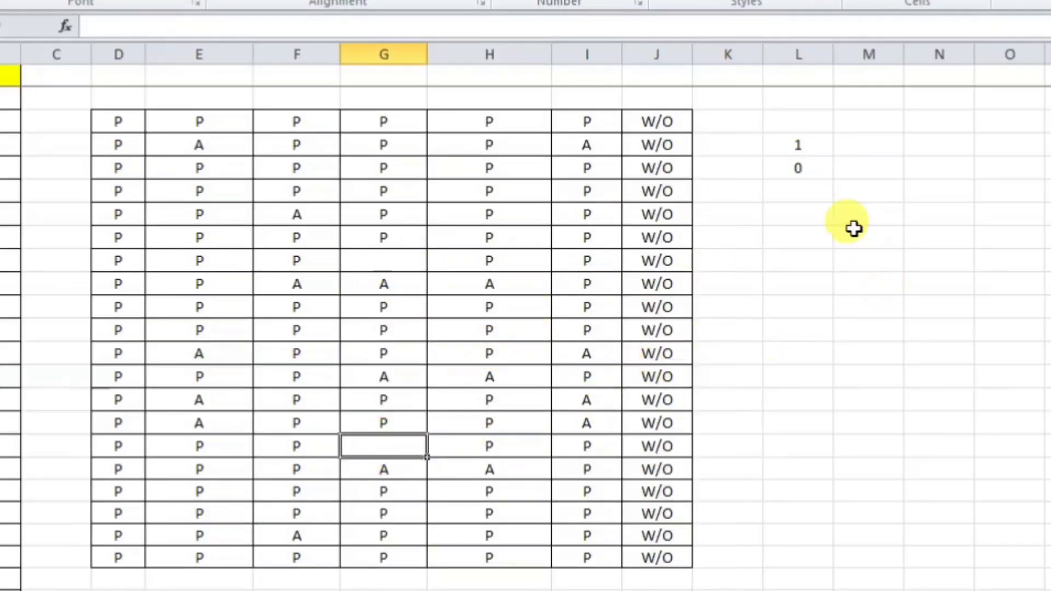
Step: Enter =LEN(G17) in L17, returning 0, and confirm COUNTBLANK in L4 now reads 2
click(798, 447)
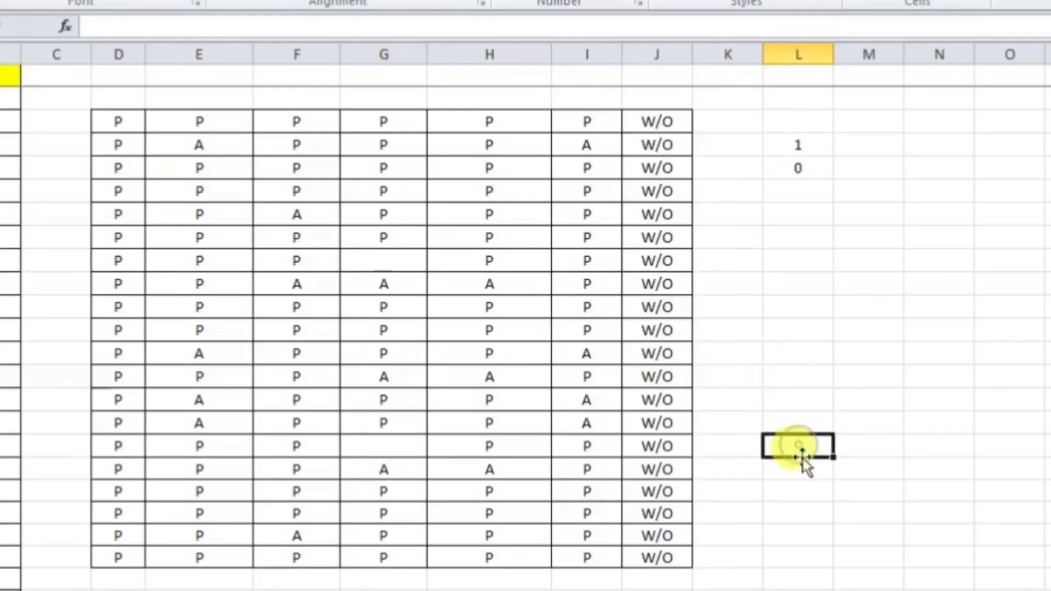
text(=LE)
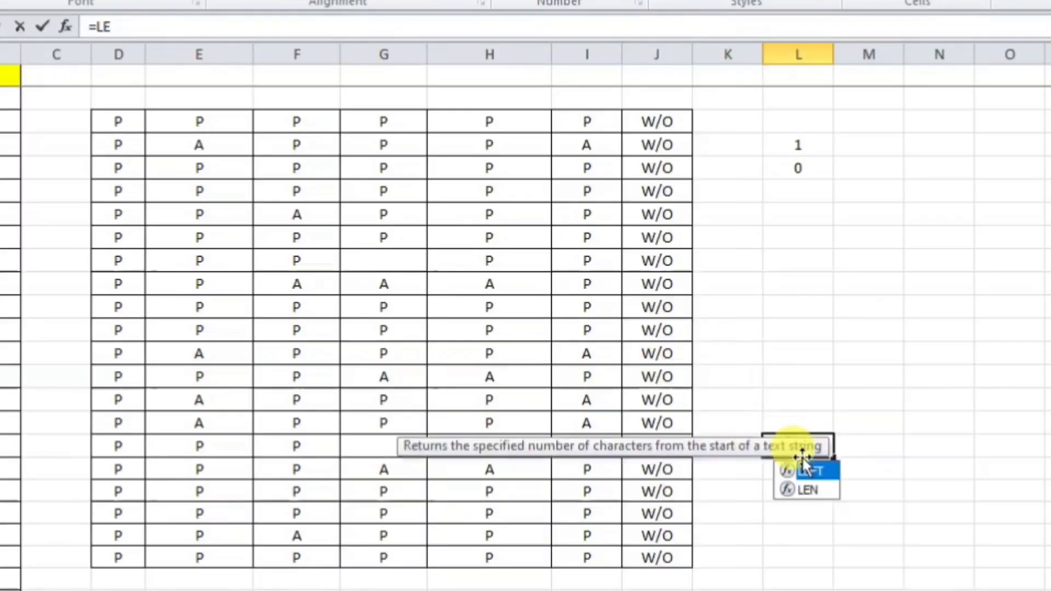
key(Down)
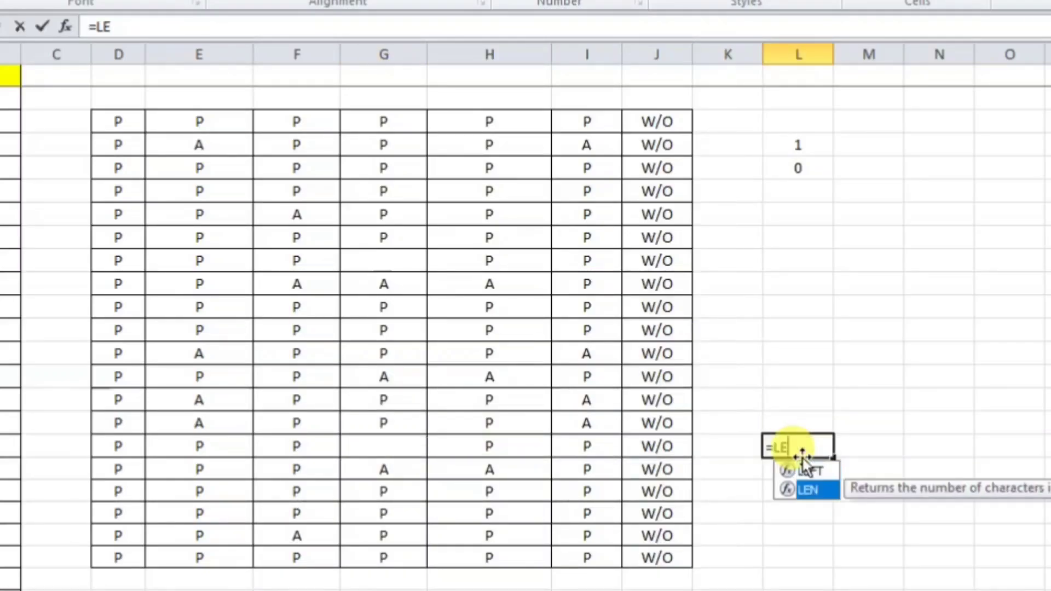
key(Tab)
click(402, 450)
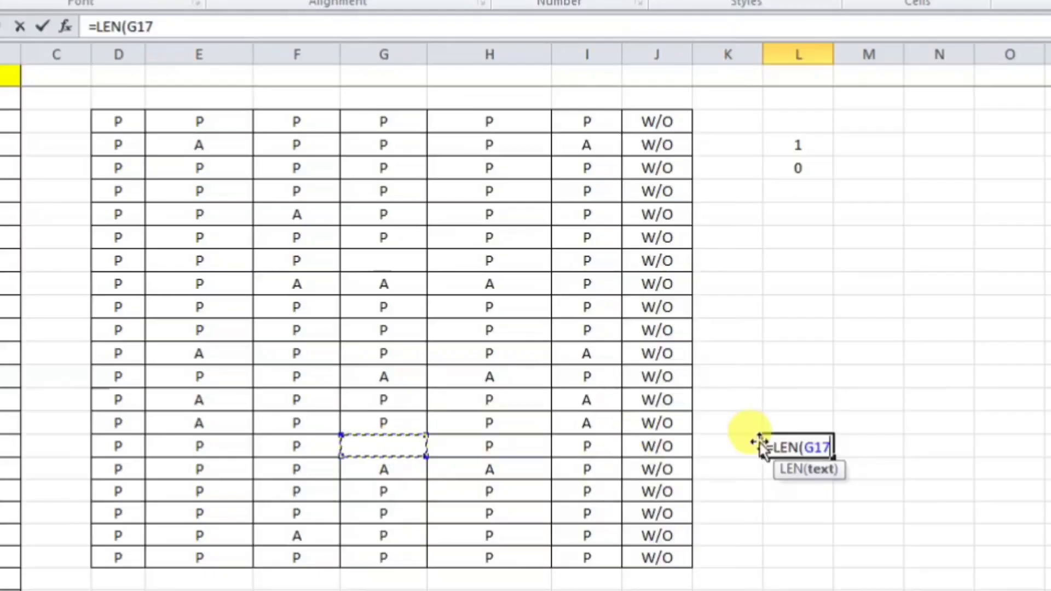
key(Return)
click(777, 442)
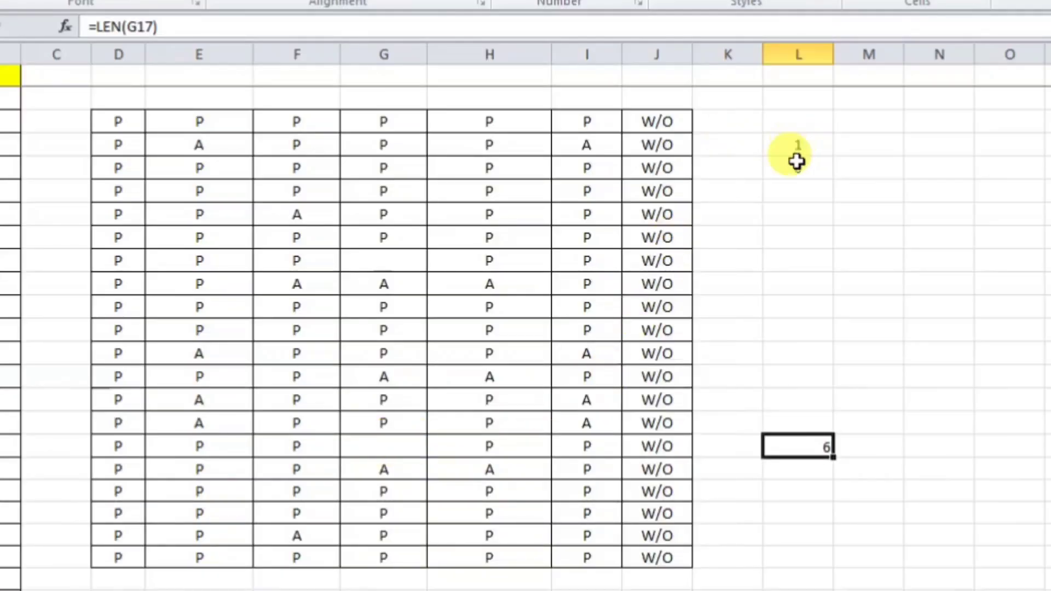
click(416, 443)
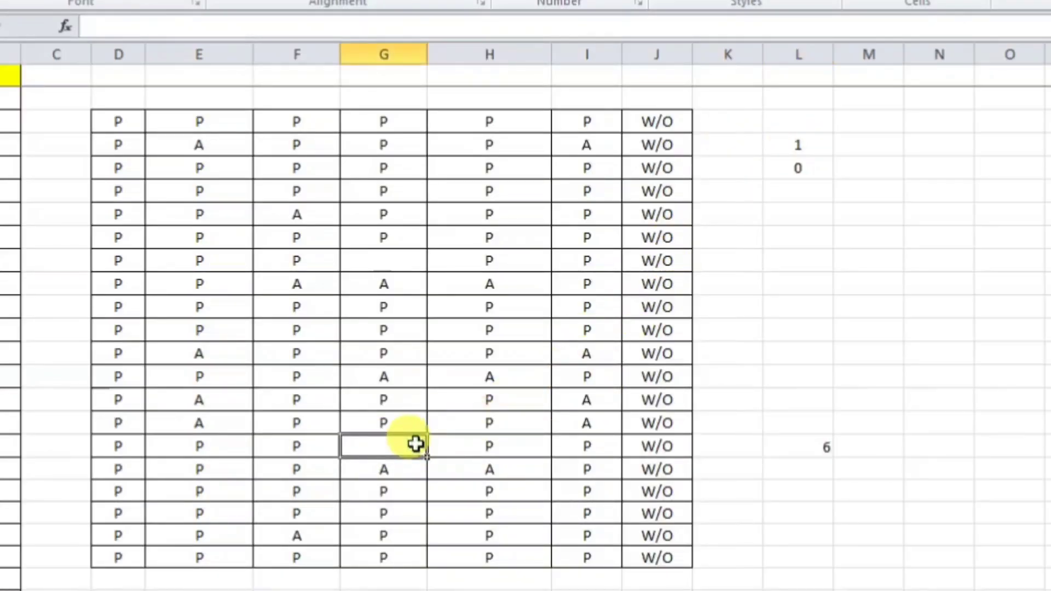
click(425, 477)
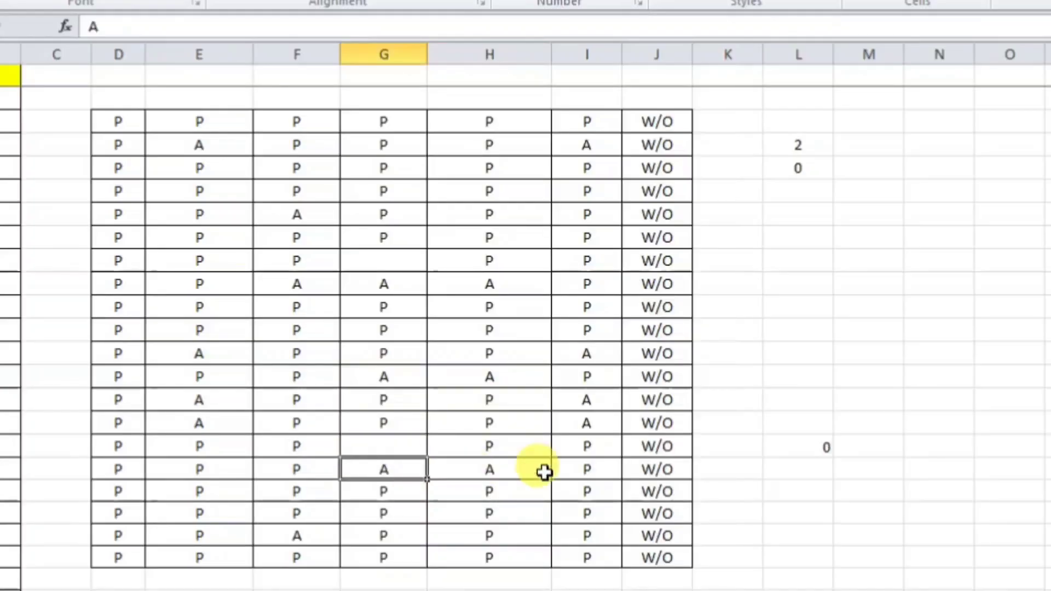
click(802, 441)
click(402, 448)
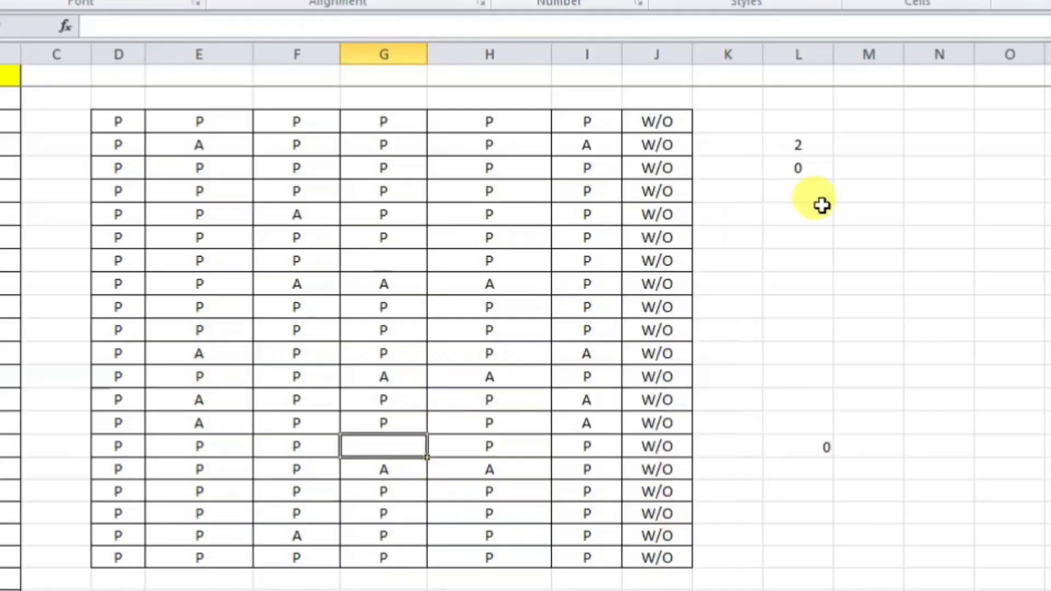
click(799, 146)
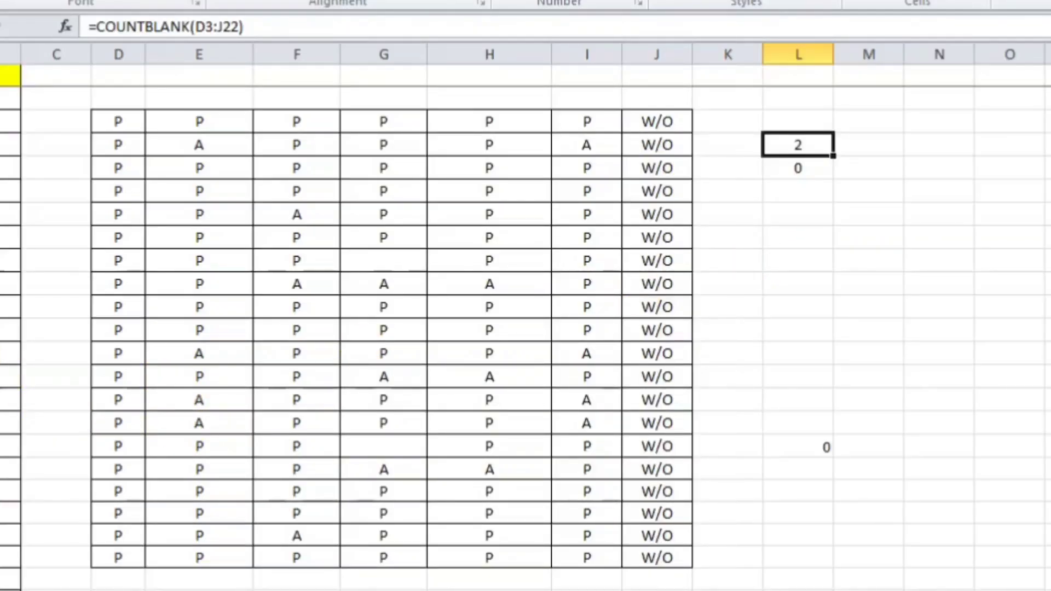
Step: Clear all contents and borders from the attendance table, including the leftover results in column L
drag(84, 98, 735, 509)
scroll(735, 509, up, 1)
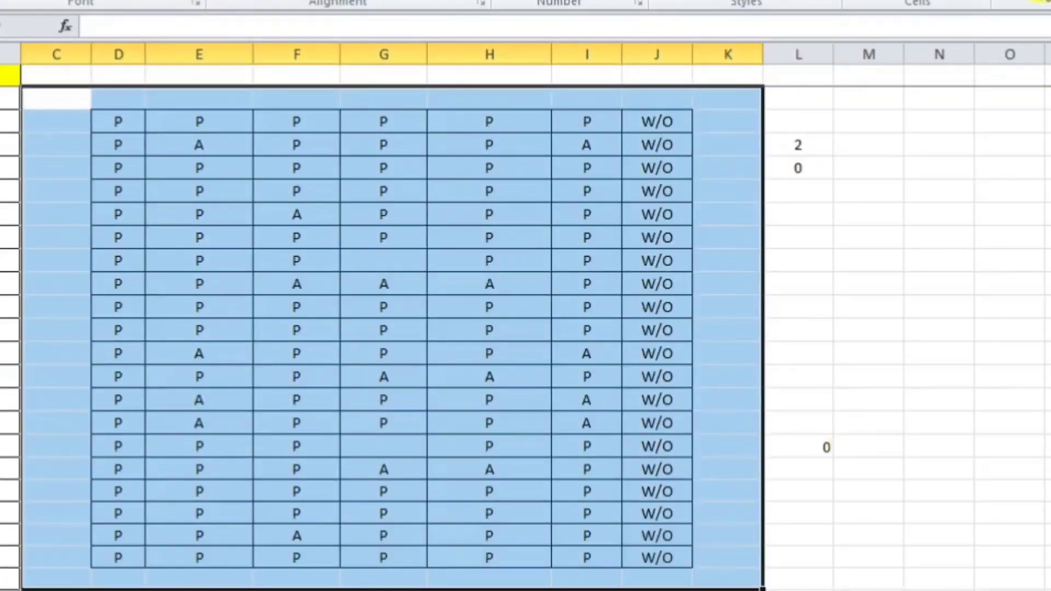
click(1044, 1)
click(1045, 5)
drag(796, 121, 819, 241)
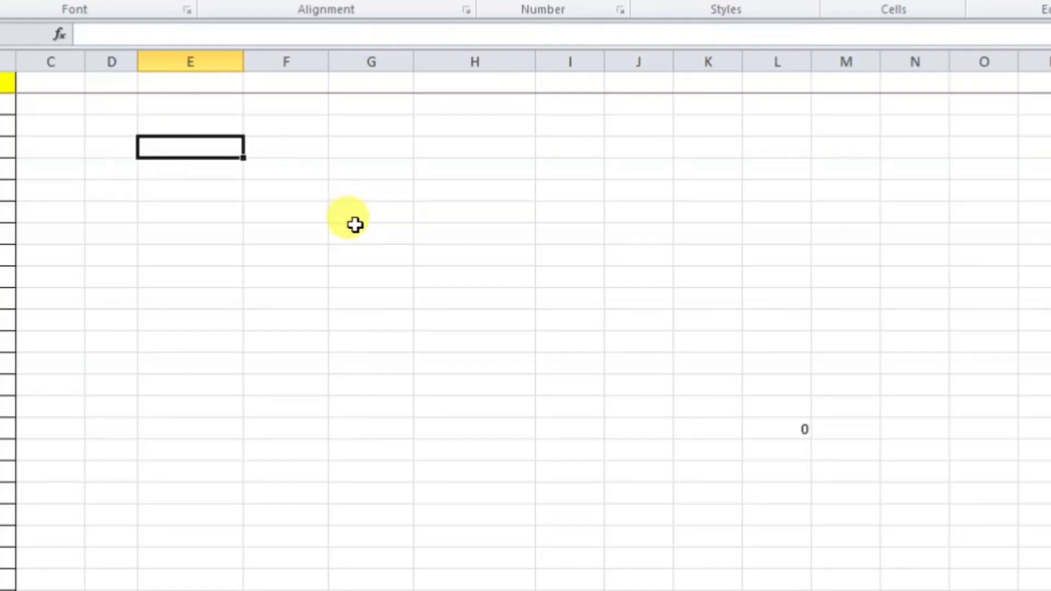
Step: Enter RAM in E4 and SHYAM in F4, and begin an =OR( formula in E5
text(RAM)
key(Tab)
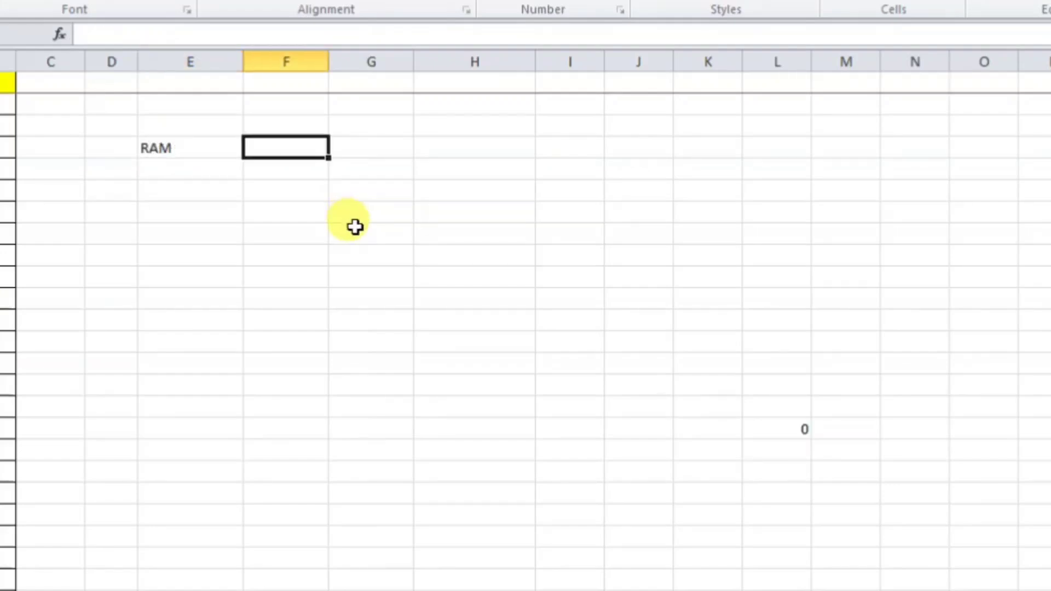
text(SHYAM)
key(Tab)
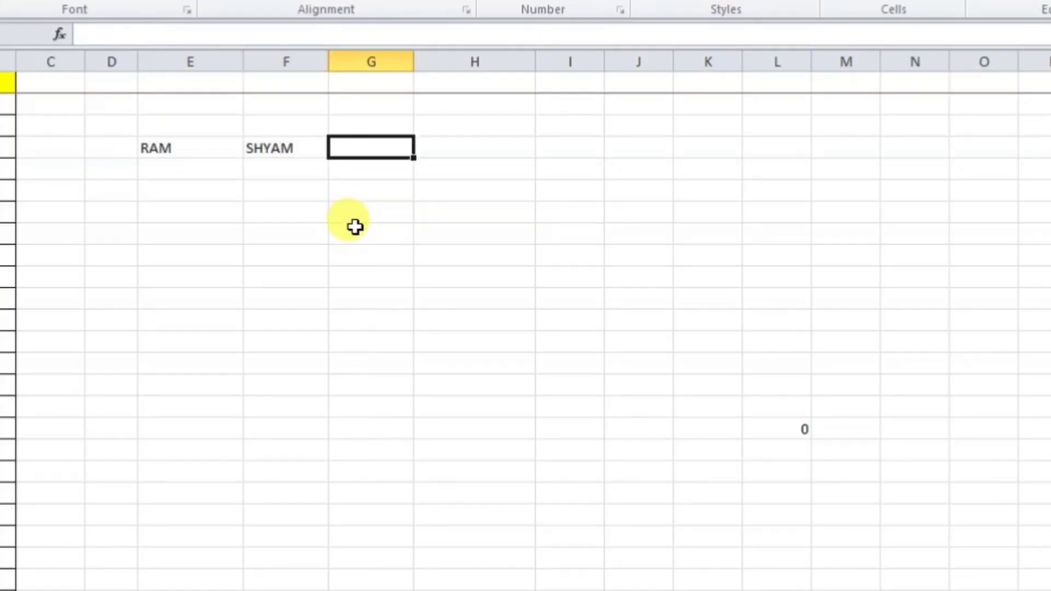
click(188, 178)
text(=)
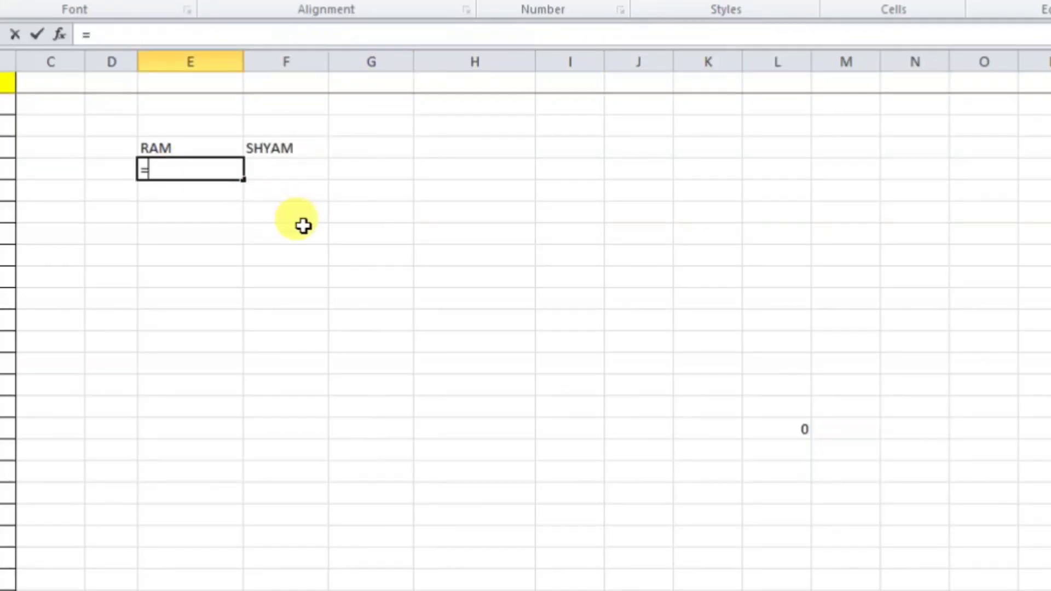
text(OR)
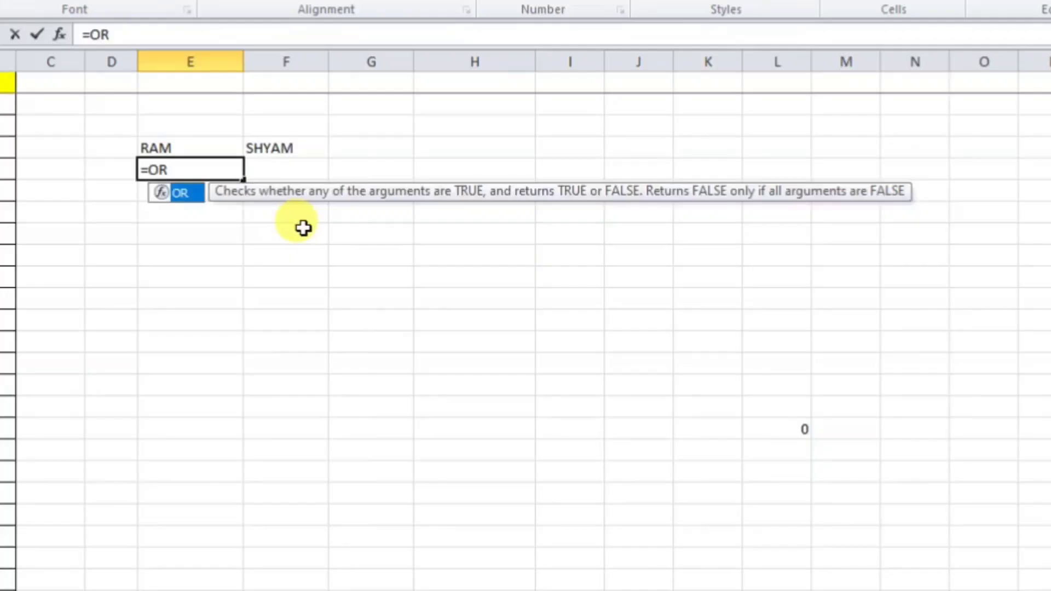
text(()
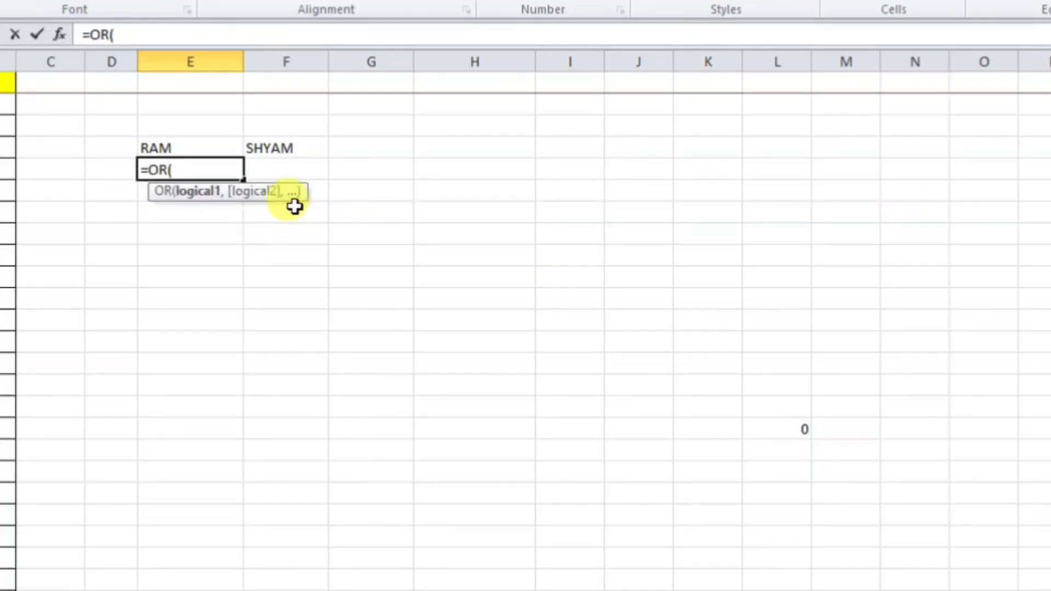
Step: Complete E5 as =OR(E4="RAM",OR(F4="SHYAM")) and accept Excel's correction, giving TRUE
click(181, 147)
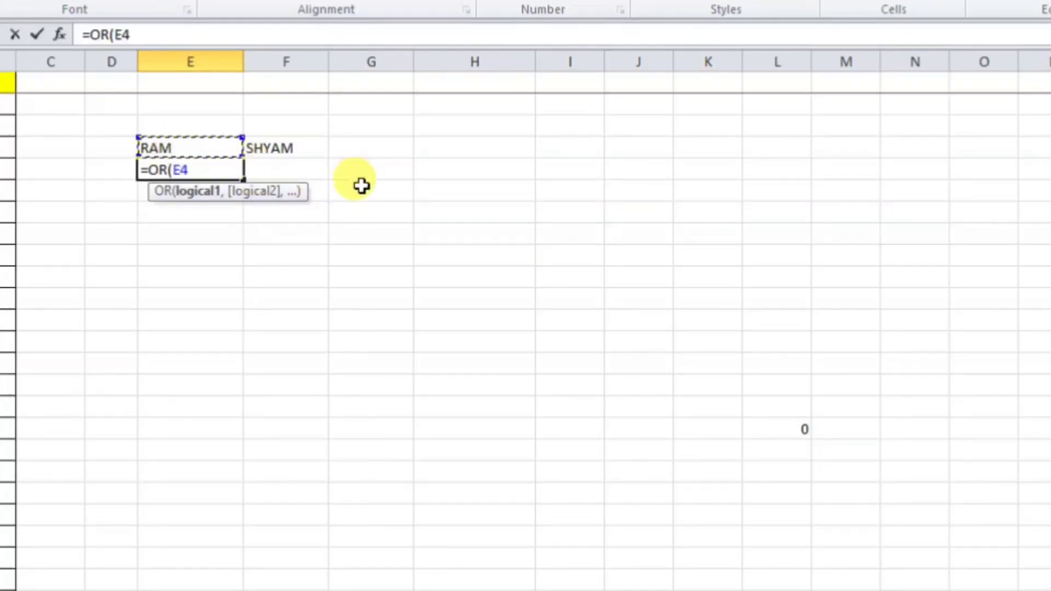
text(="RAM)
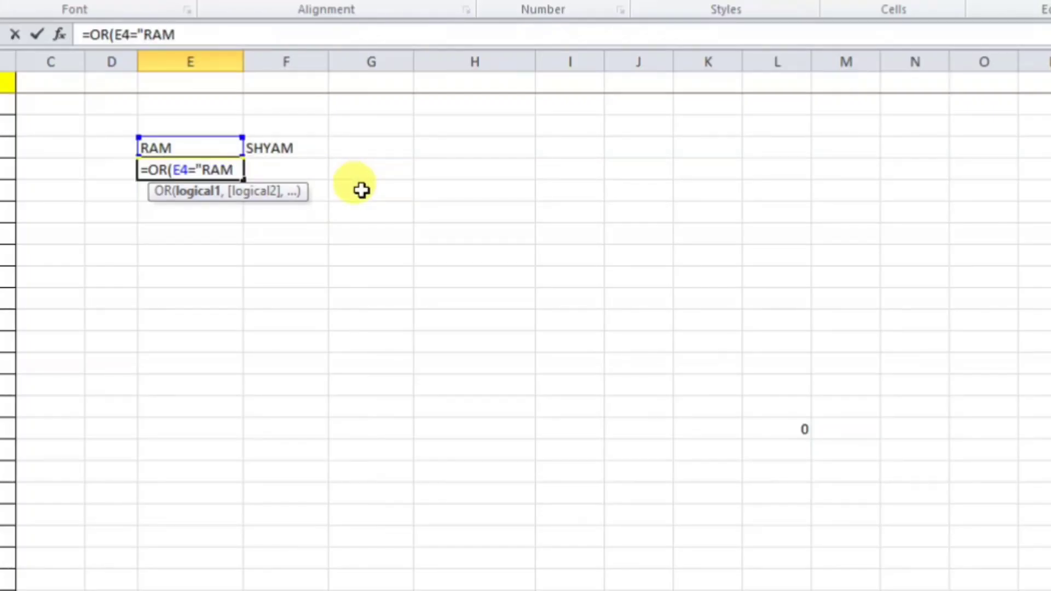
text(",)
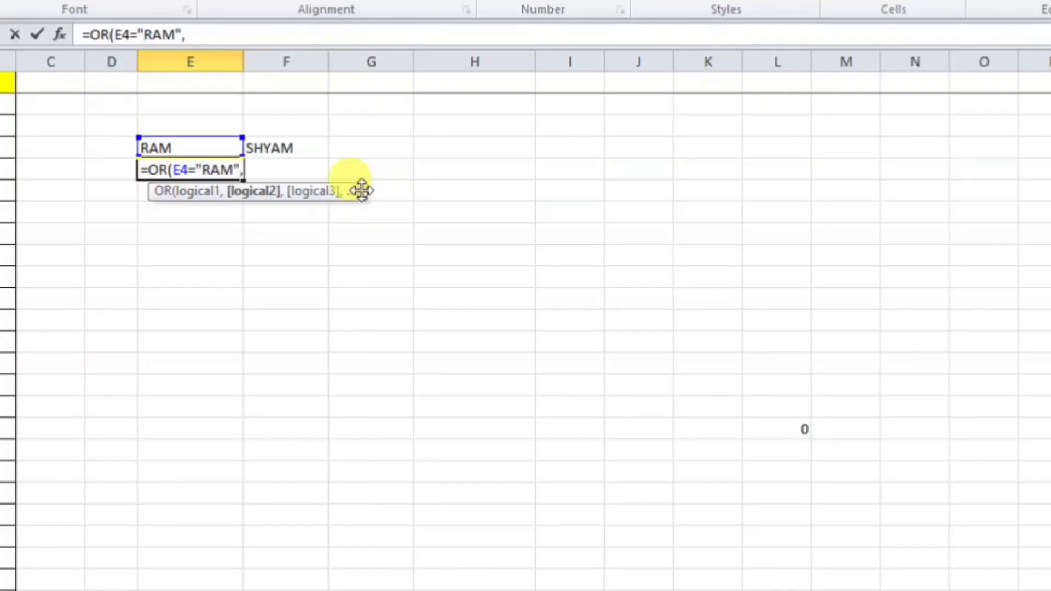
text(OR()
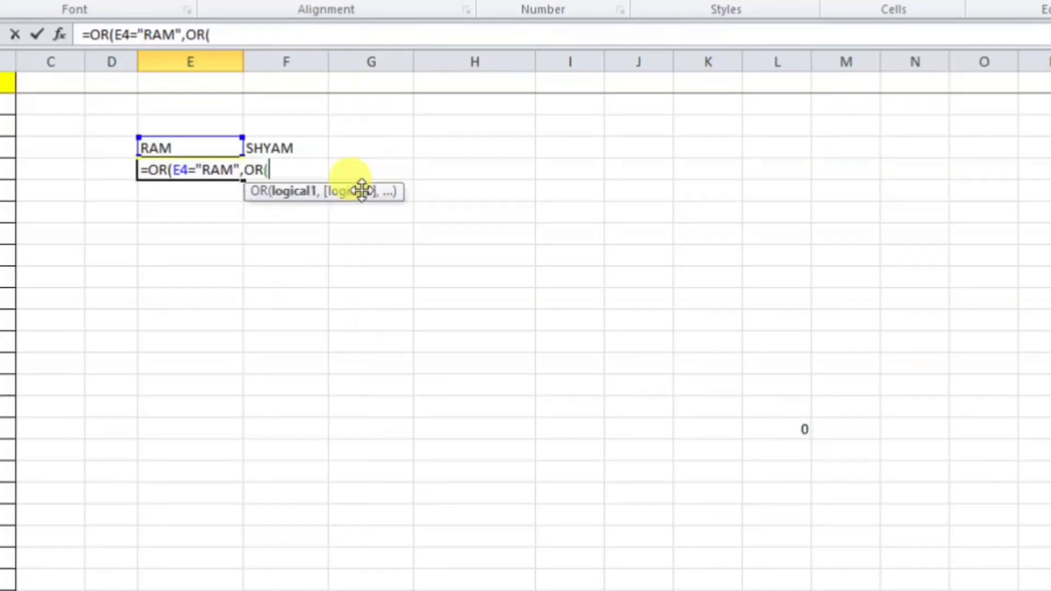
click(296, 150)
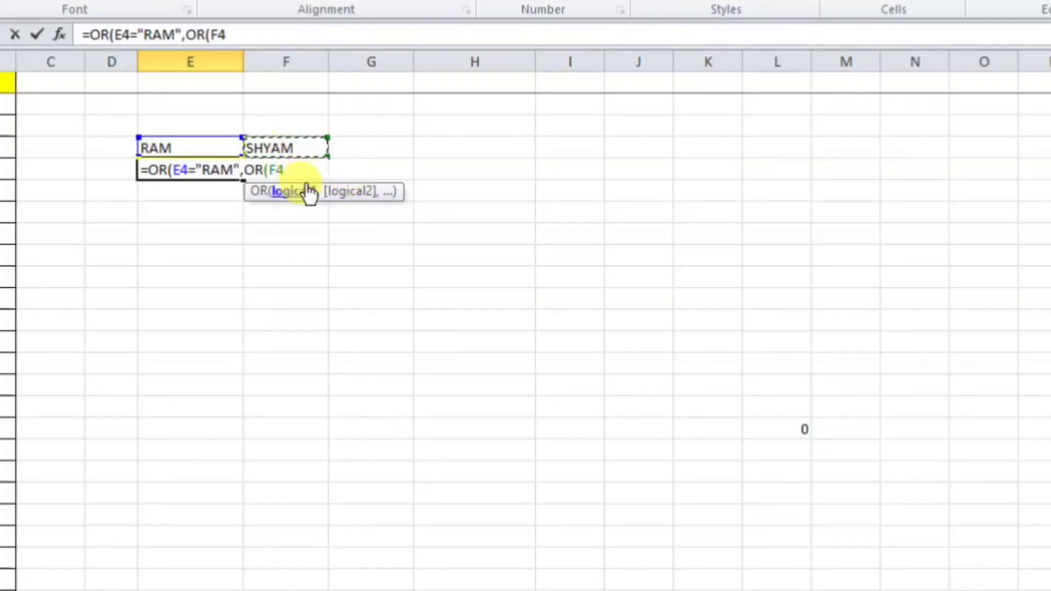
text(="SHYAM)
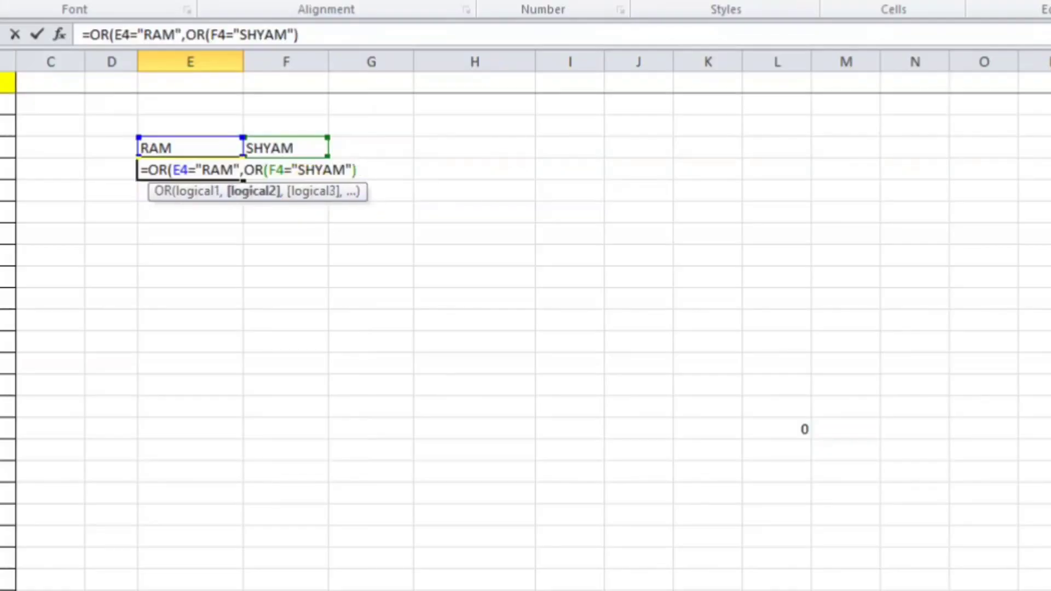
key(Return)
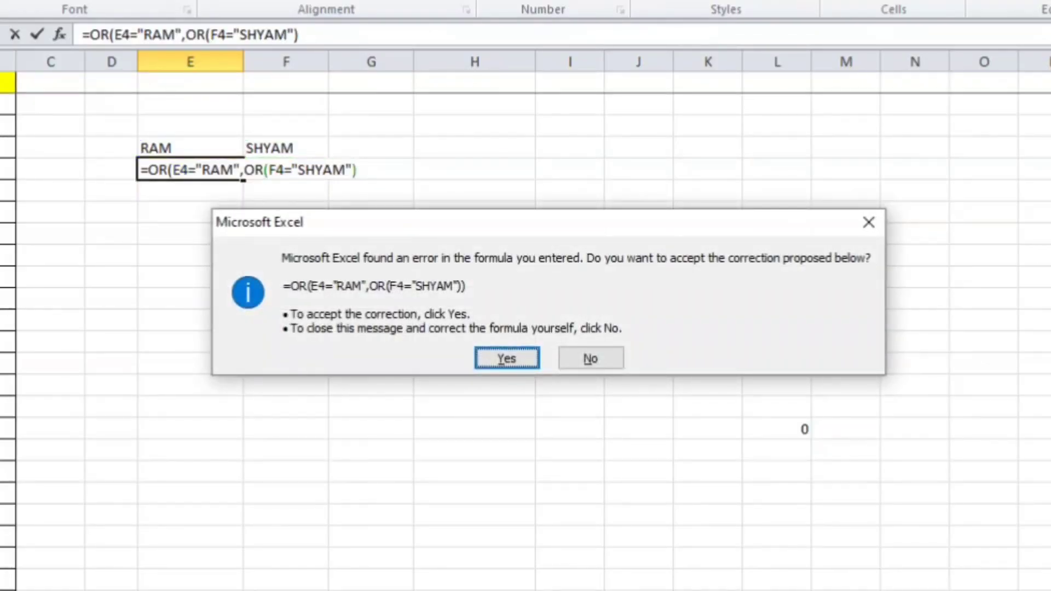
key(Return)
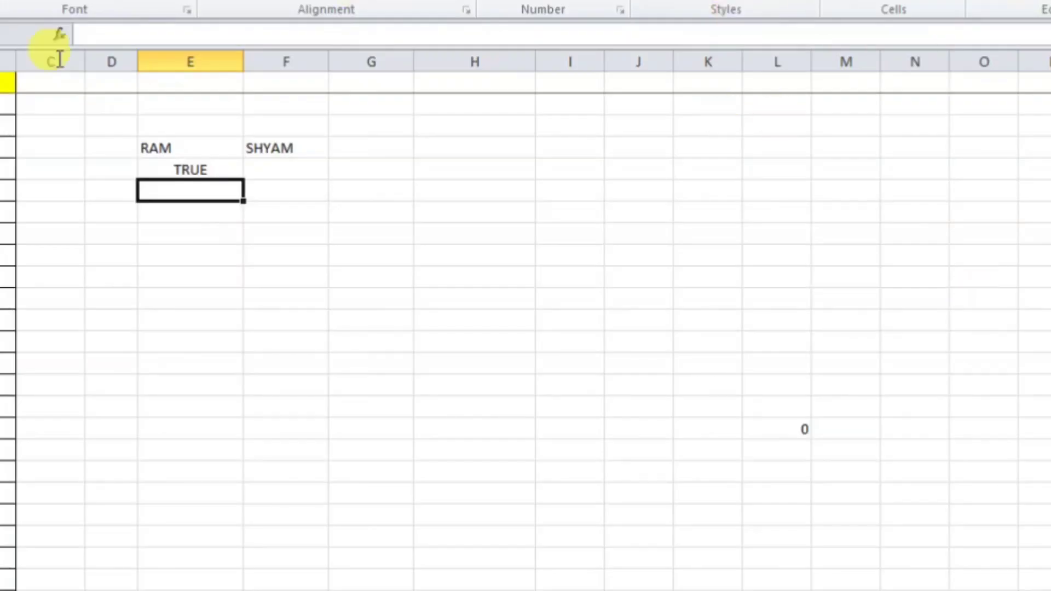
click(169, 164)
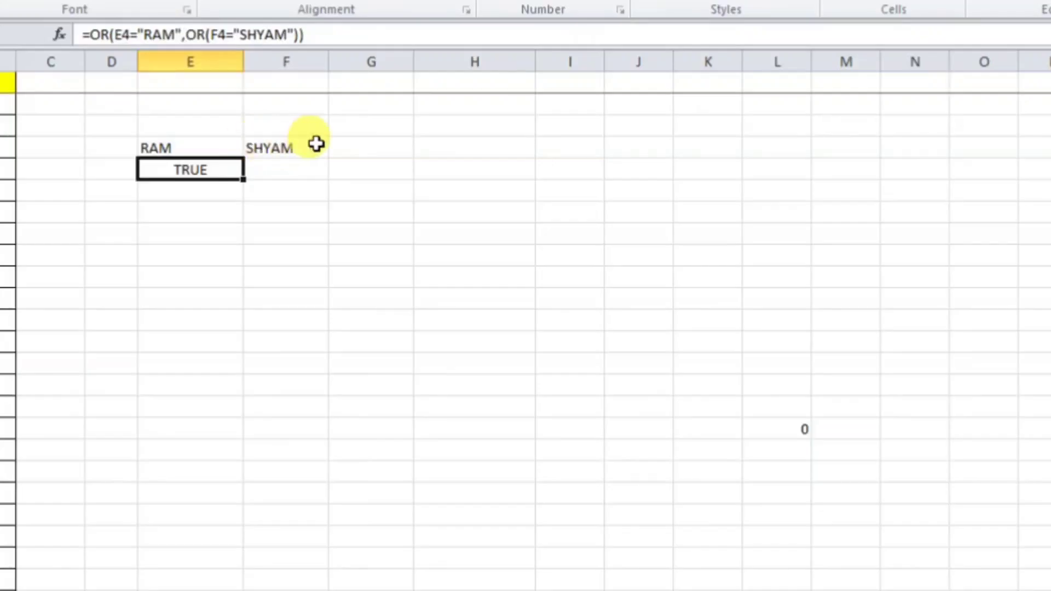
click(281, 148)
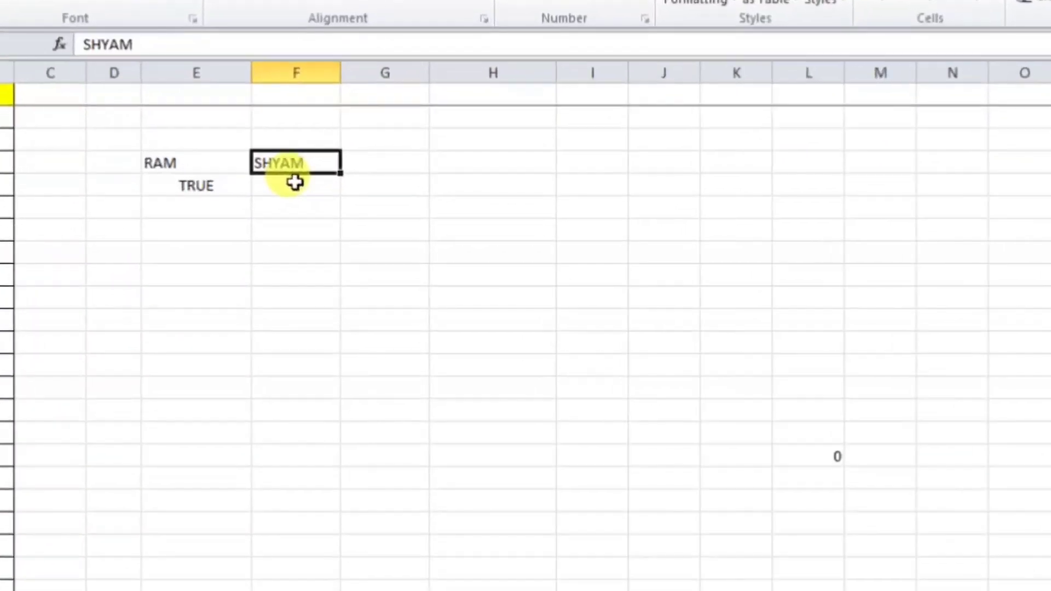
text(BALRAM)
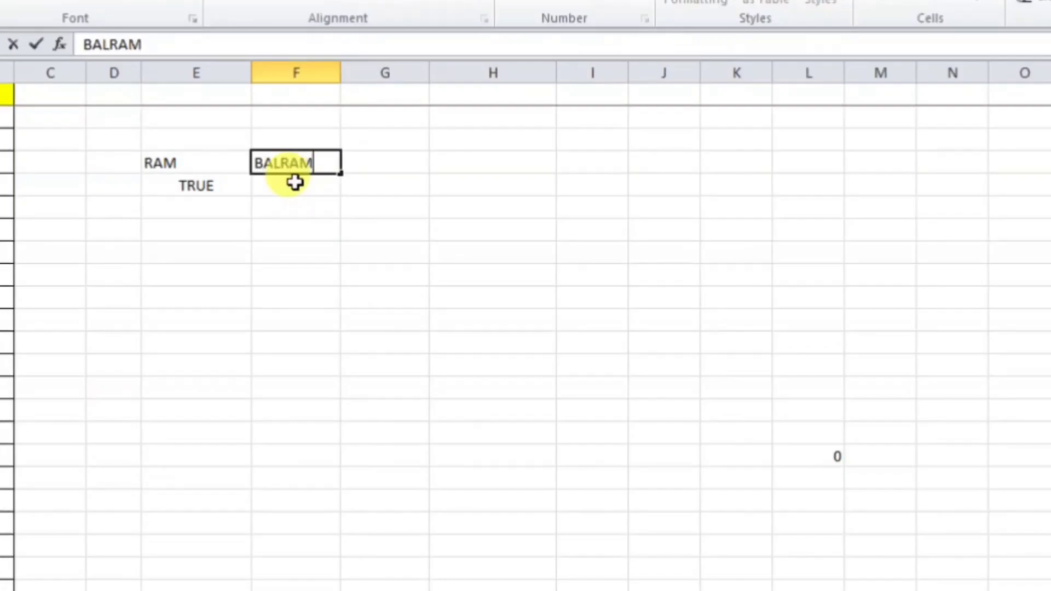
key(Return)
click(213, 186)
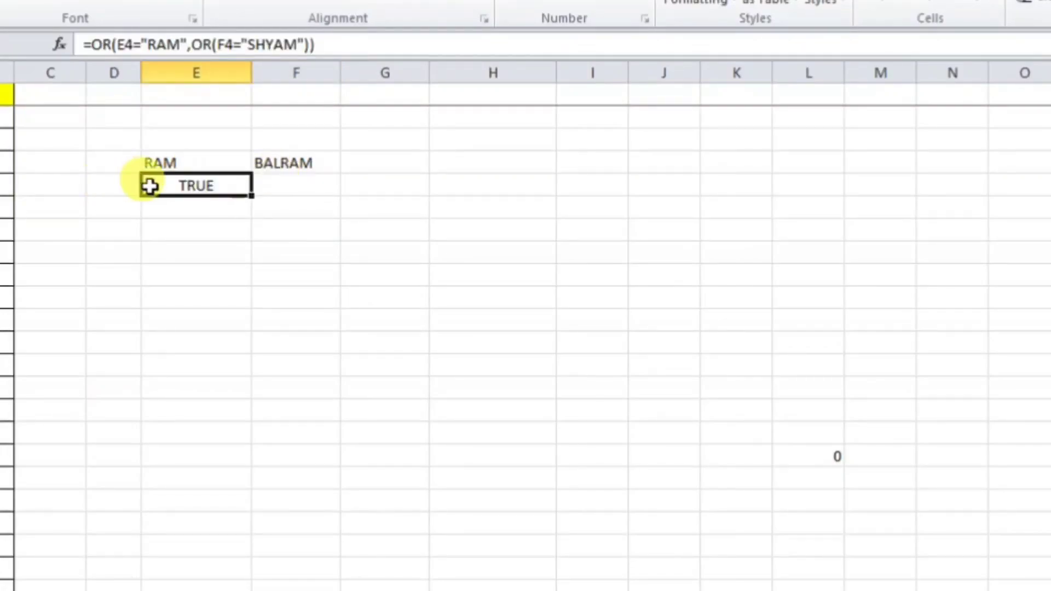
click(167, 162)
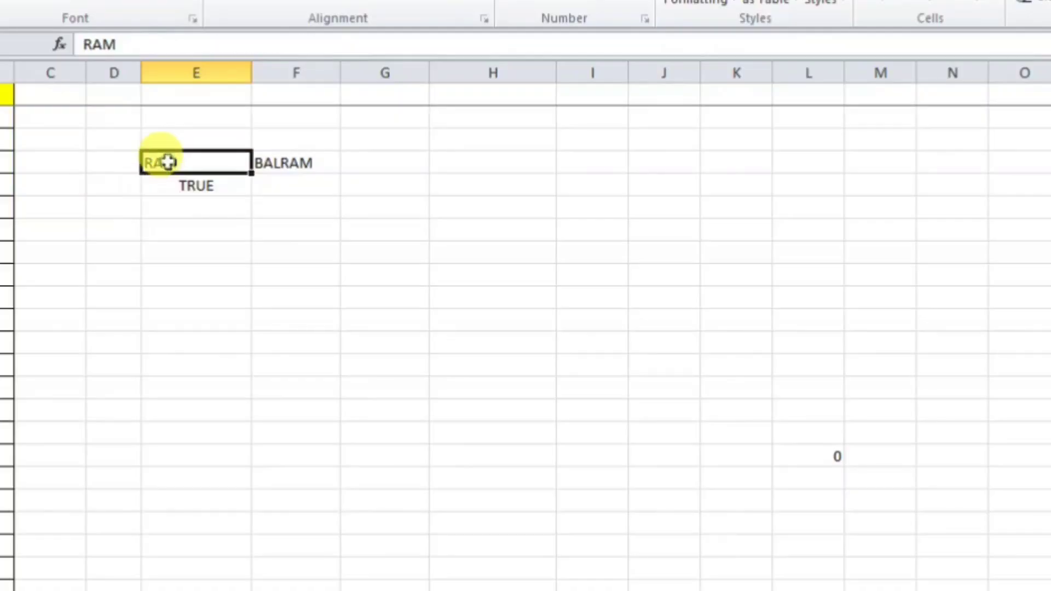
click(185, 192)
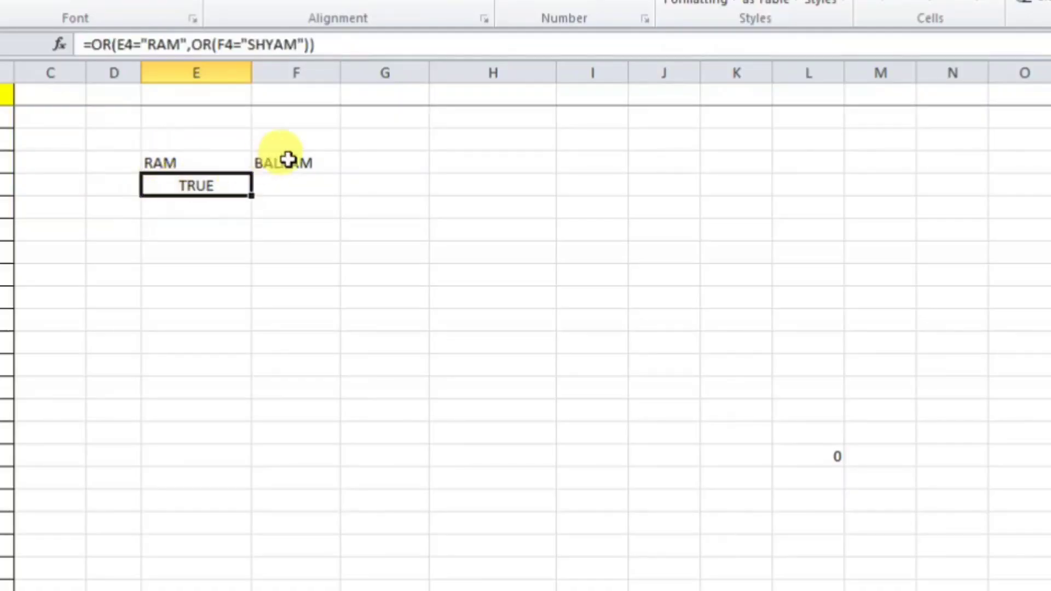
click(285, 162)
click(208, 185)
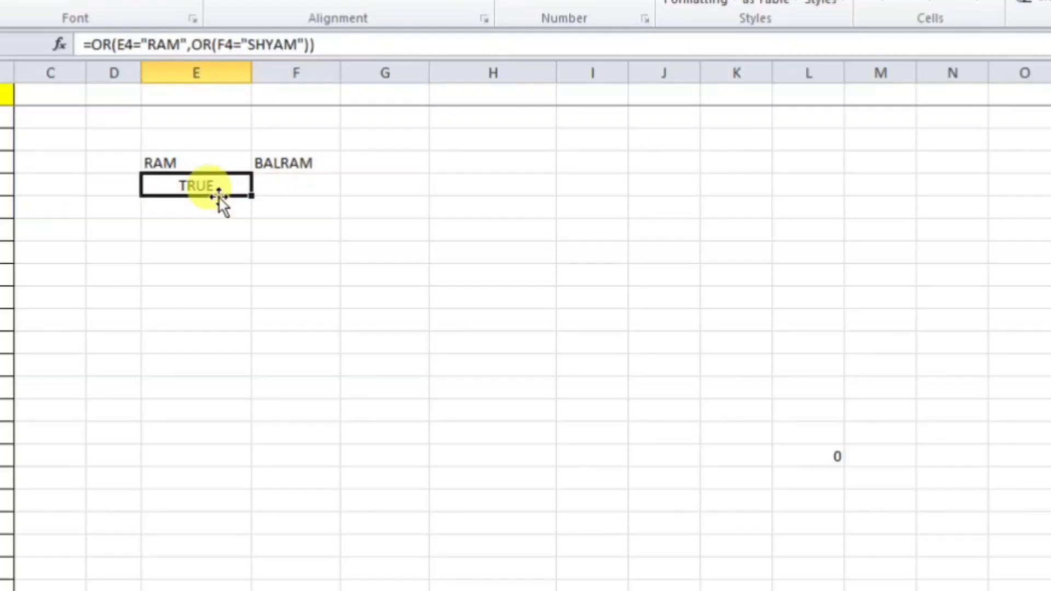
click(200, 162)
click(276, 160)
click(199, 162)
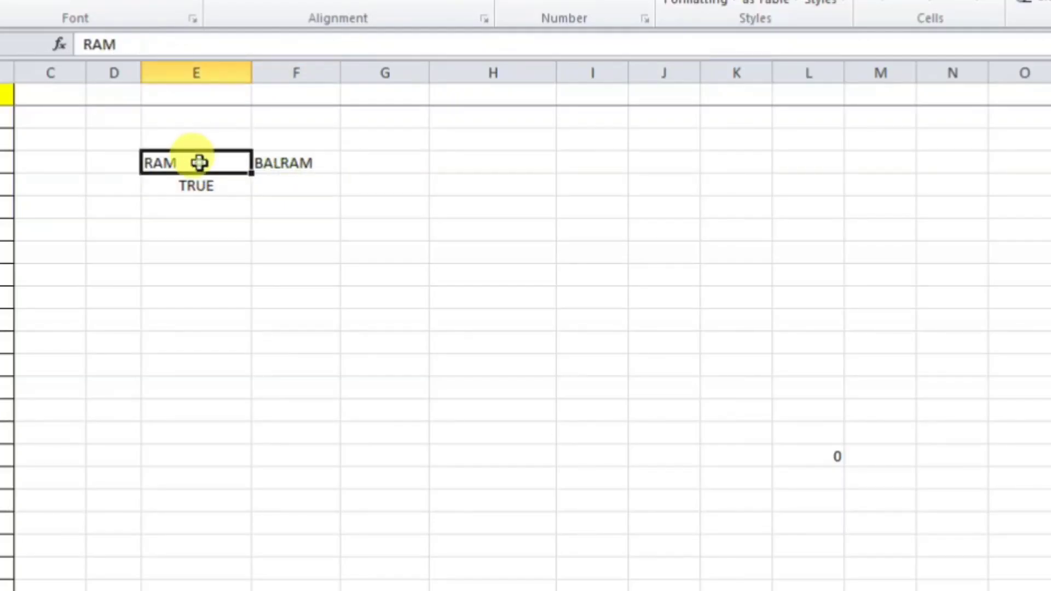
click(302, 162)
click(213, 162)
click(294, 160)
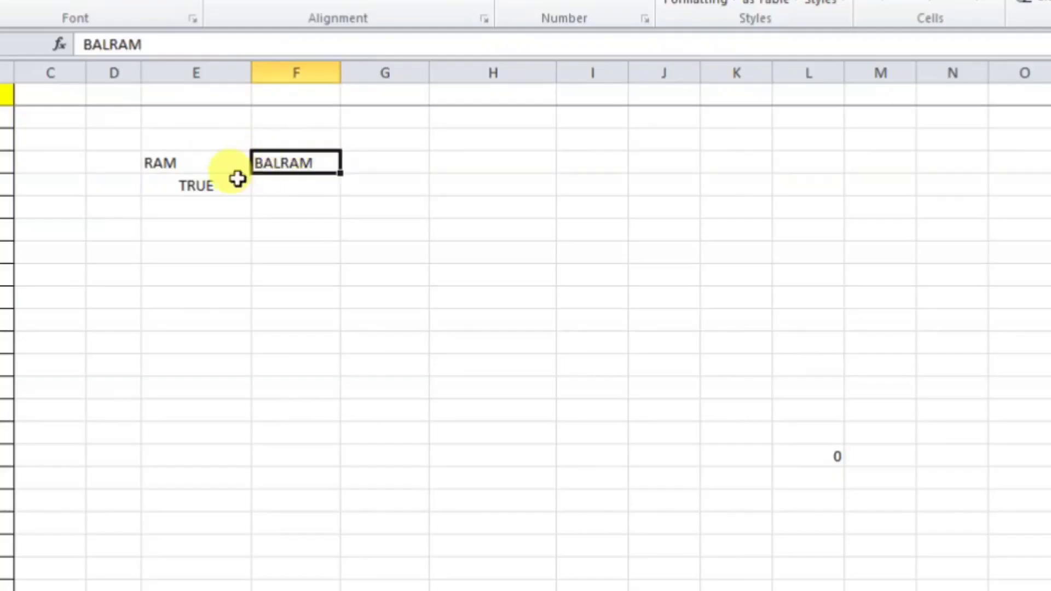
click(235, 181)
click(216, 162)
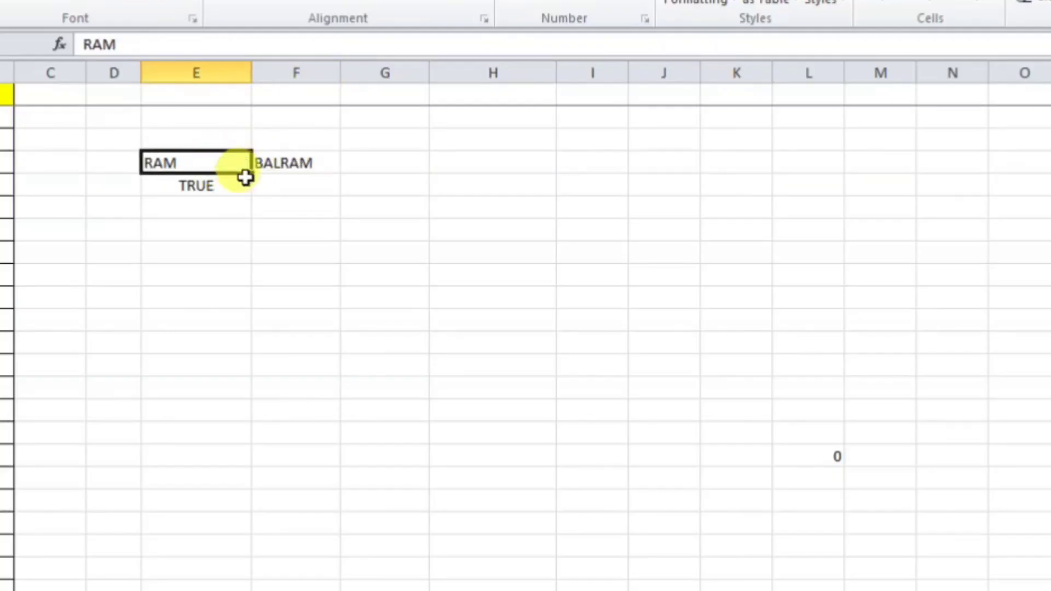
text(RAMU)
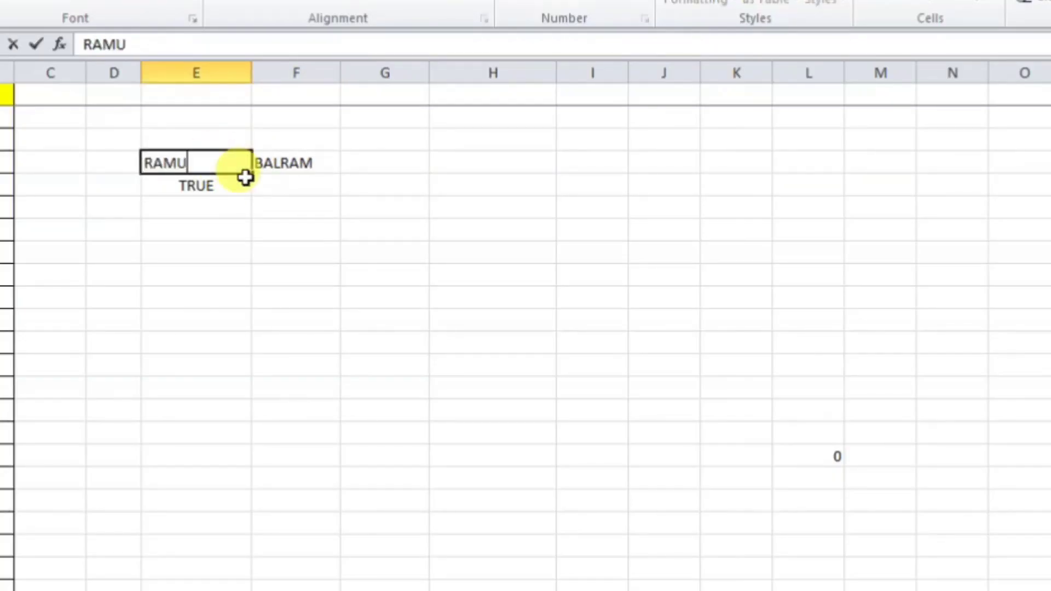
key(Return)
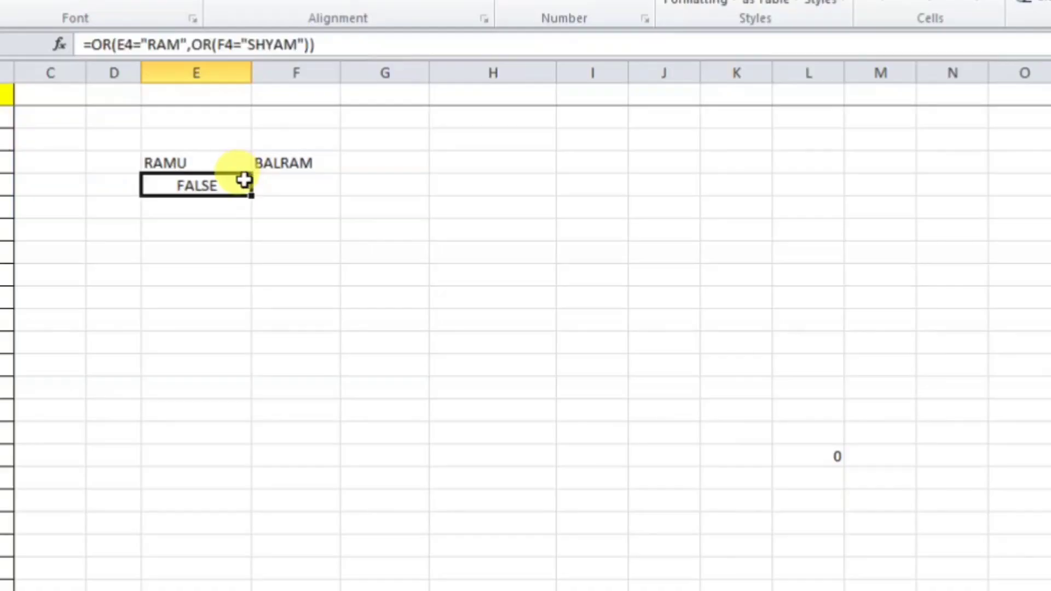
click(223, 302)
click(219, 167)
click(199, 208)
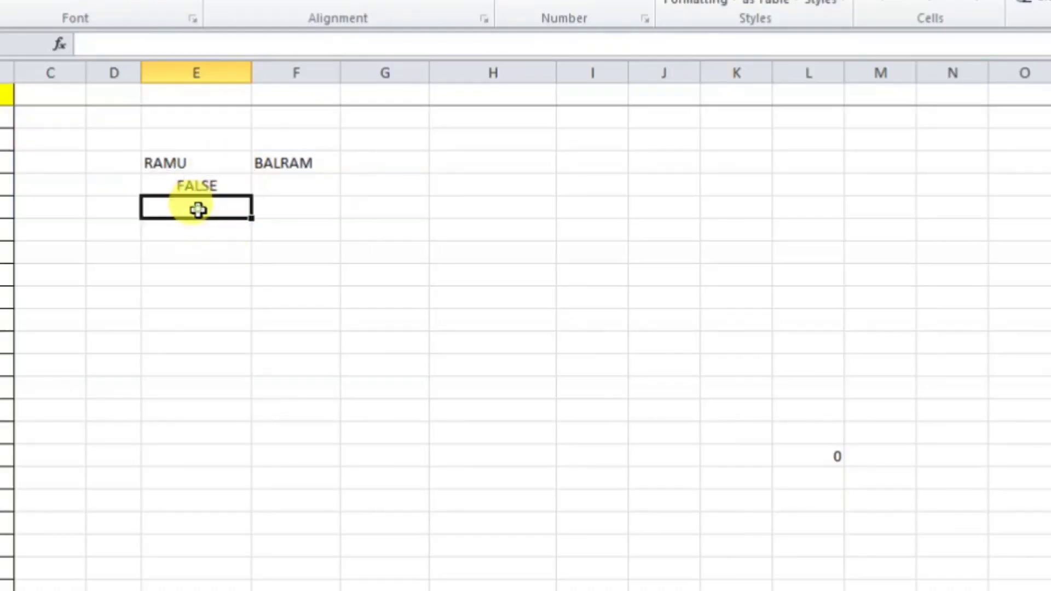
click(208, 180)
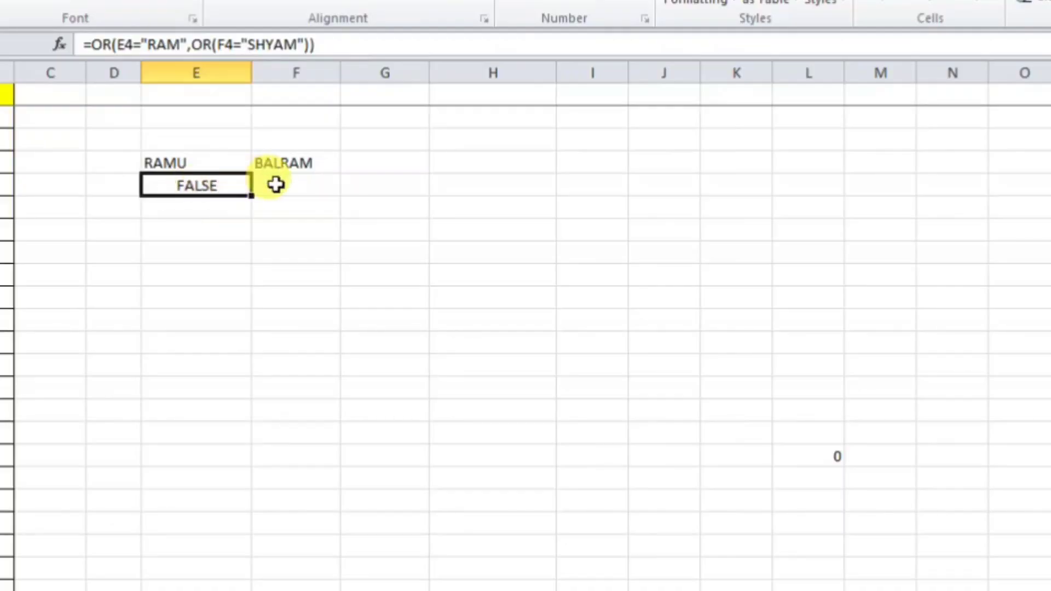
click(192, 225)
click(204, 141)
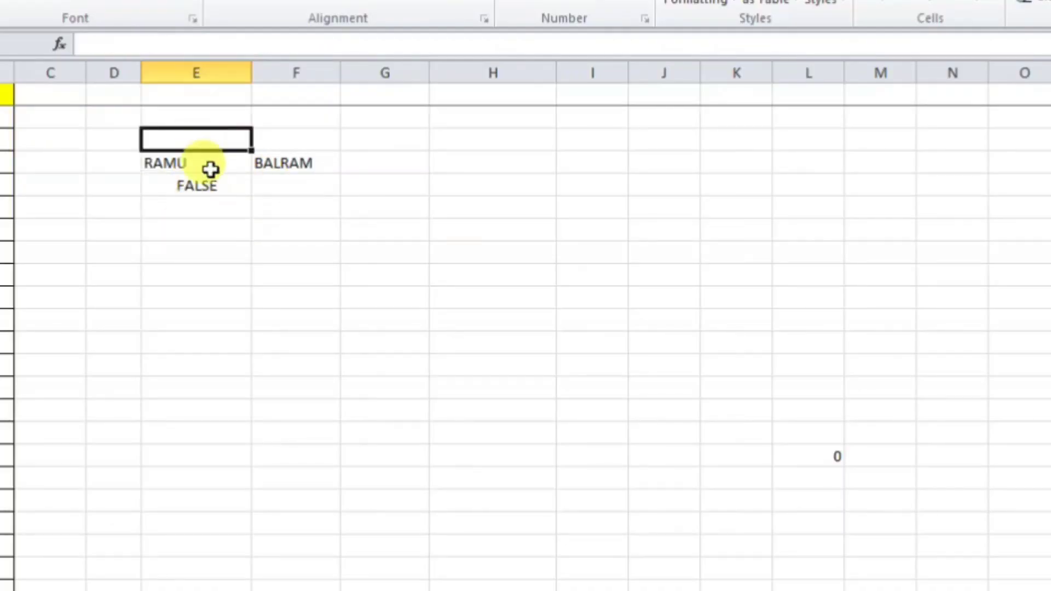
Step: Label the examples with OR in E3 and AND in E7
text(OR)
key(Return)
key(Return)
key(Return)
key(Return)
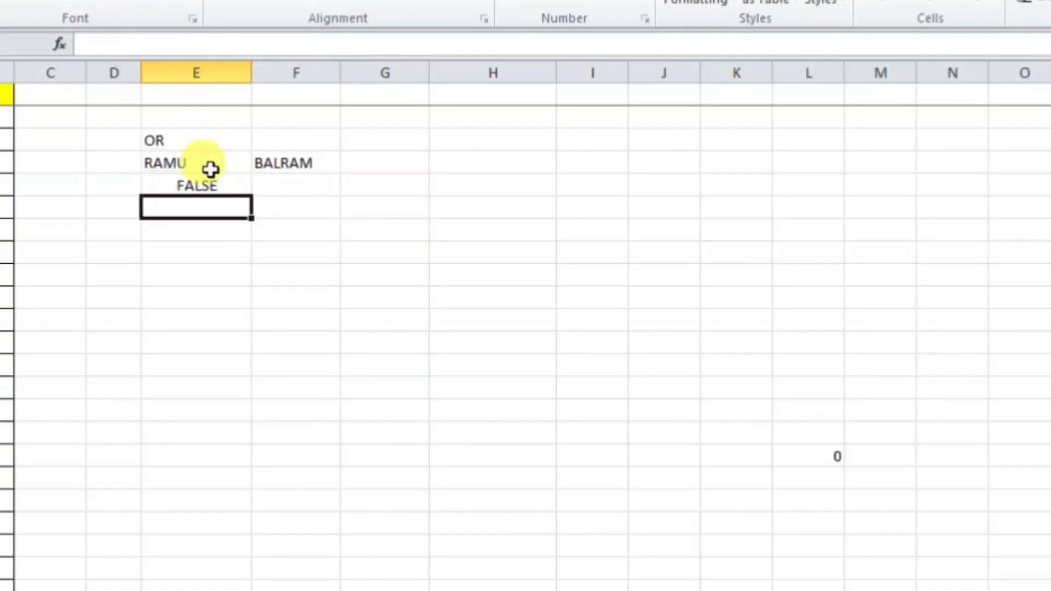
text(AND)
key(Return)
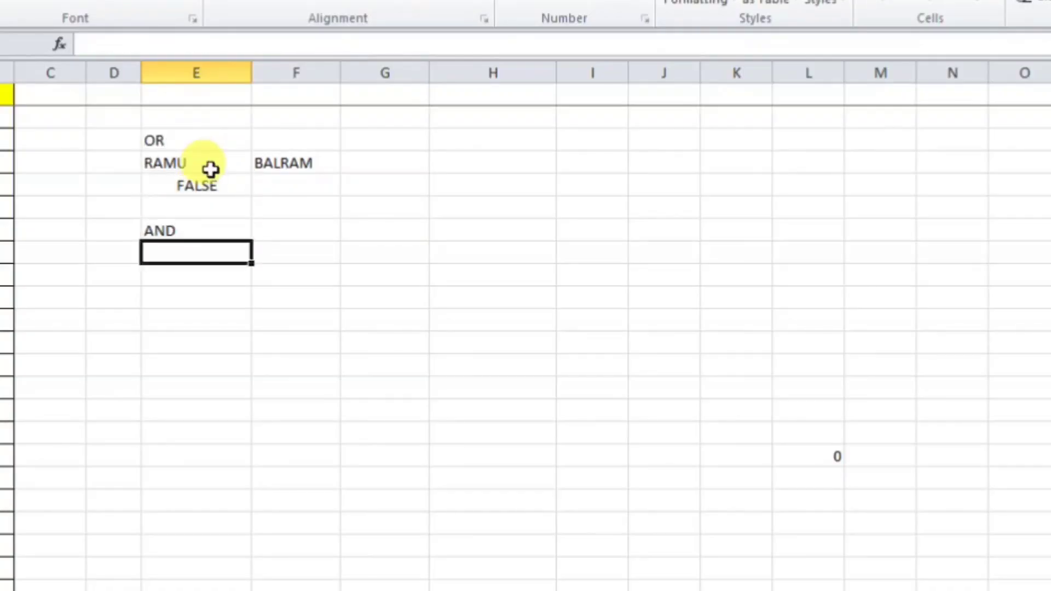
Step: Enter =AND(E4="RAM",AND(F4="SHYAM")) in E8 and accept the correction, returning FALSE
text(=)
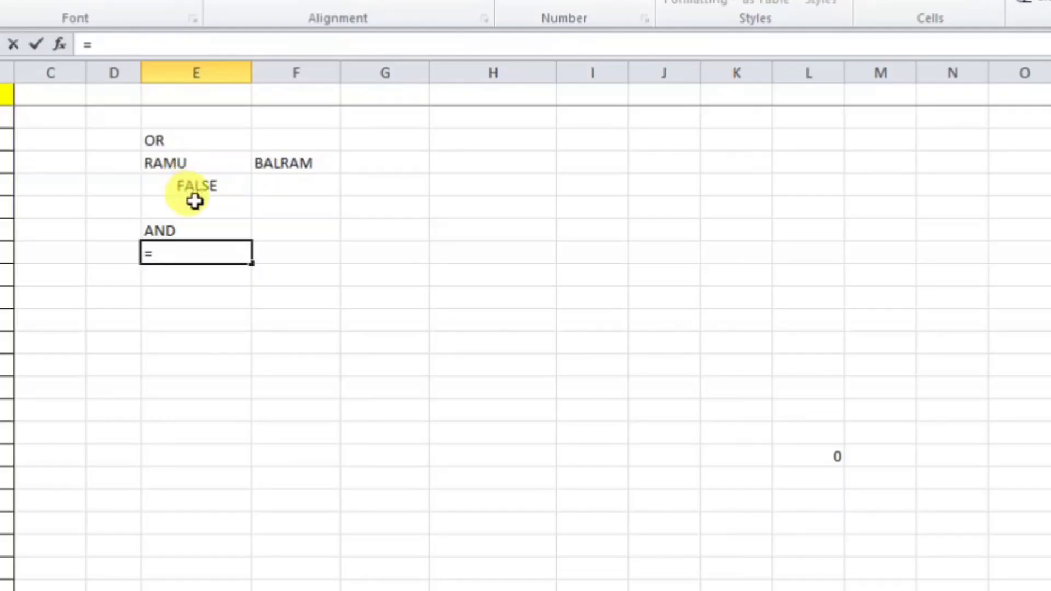
text(AND()
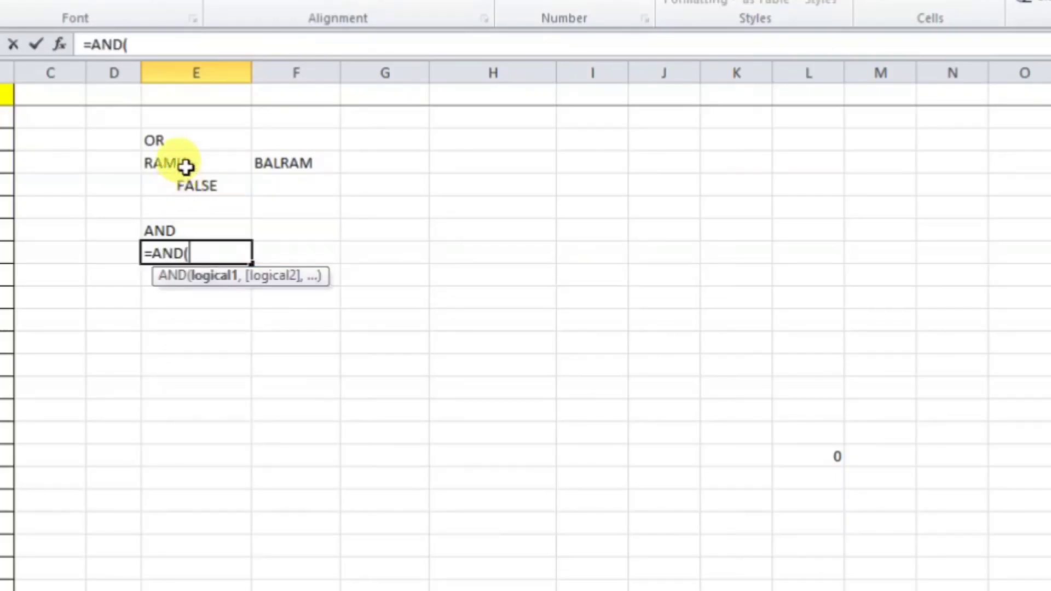
click(186, 166)
text(=)
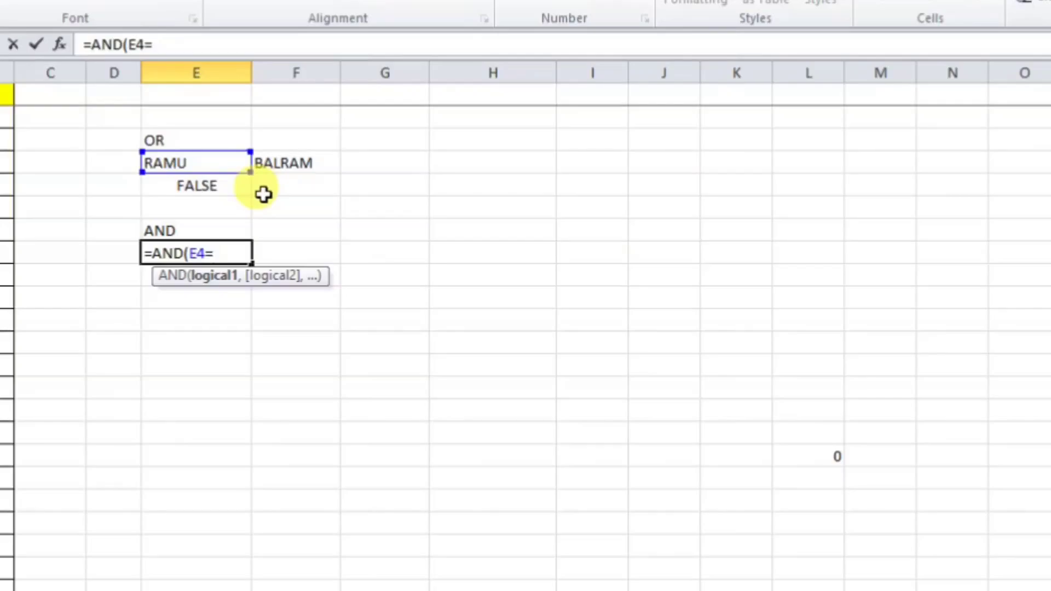
text("RAM)
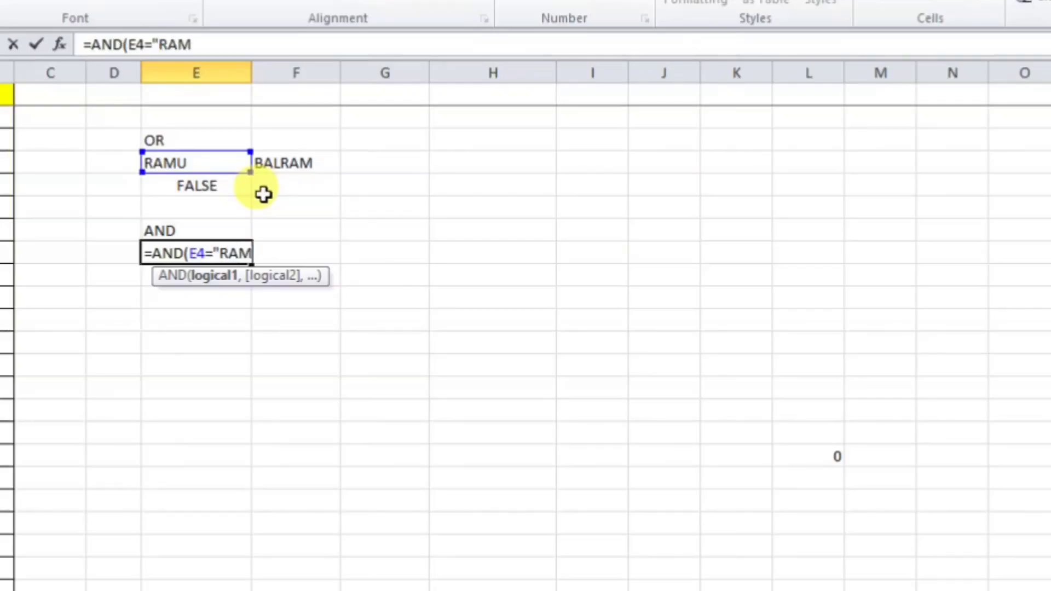
text("",AND()
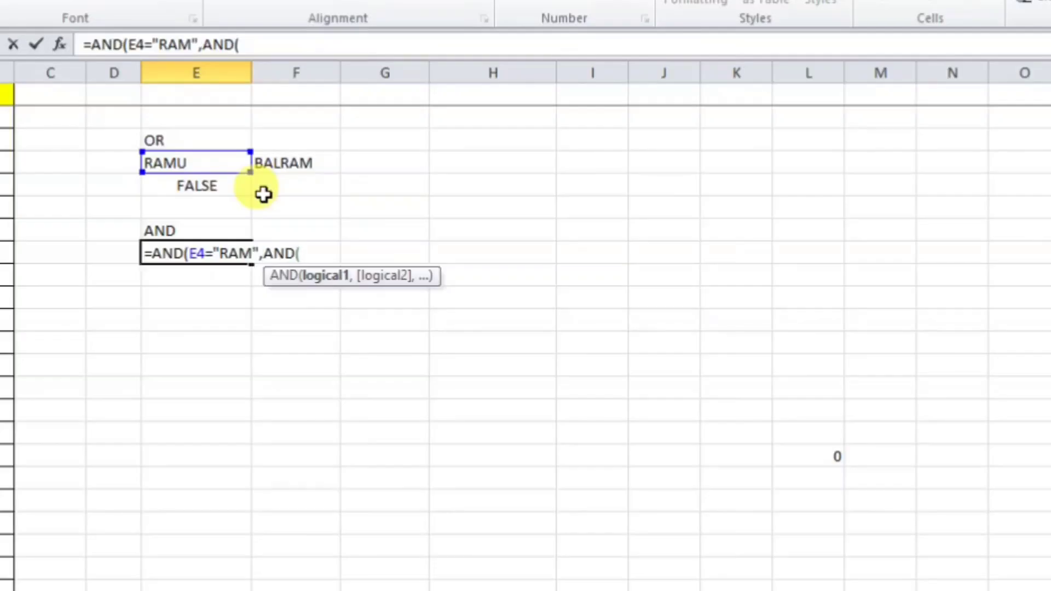
click(277, 165)
text(=)
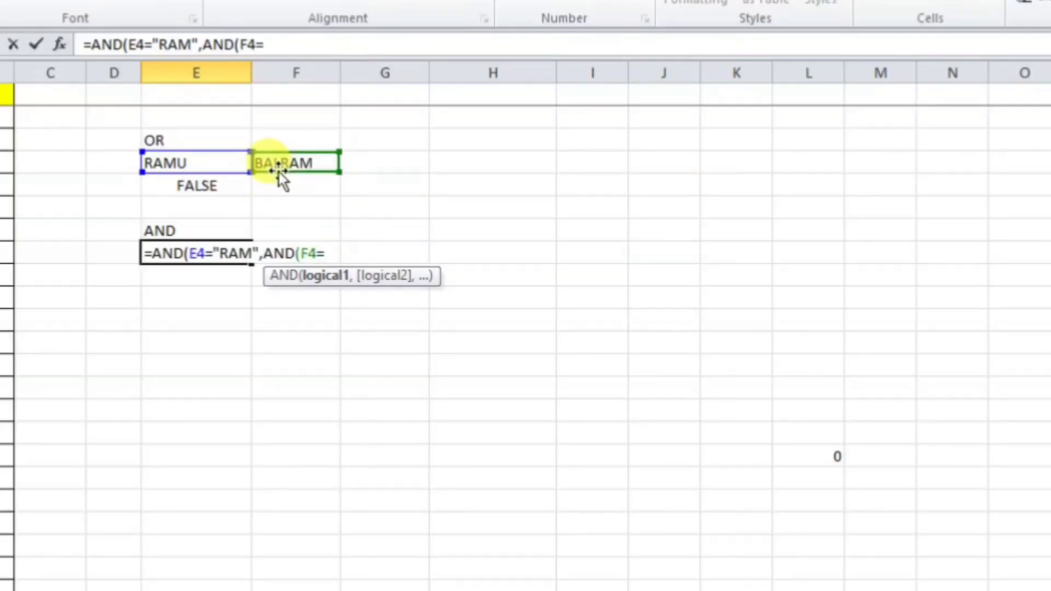
text("")
text(SHYA)
text(M"")
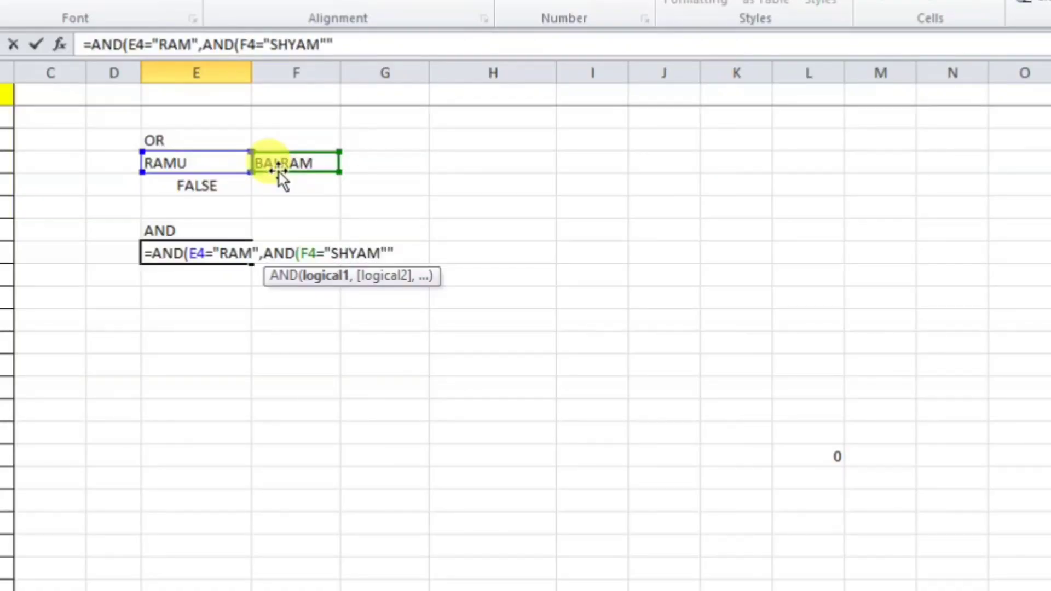
key(BackSpace)
text())
key(Return)
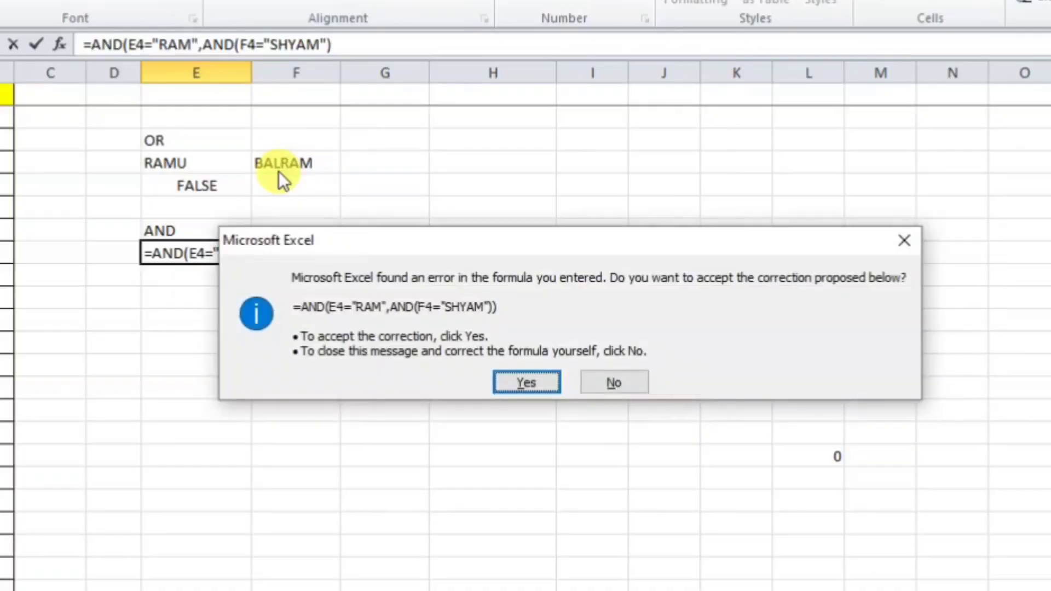
key(Return)
click(214, 250)
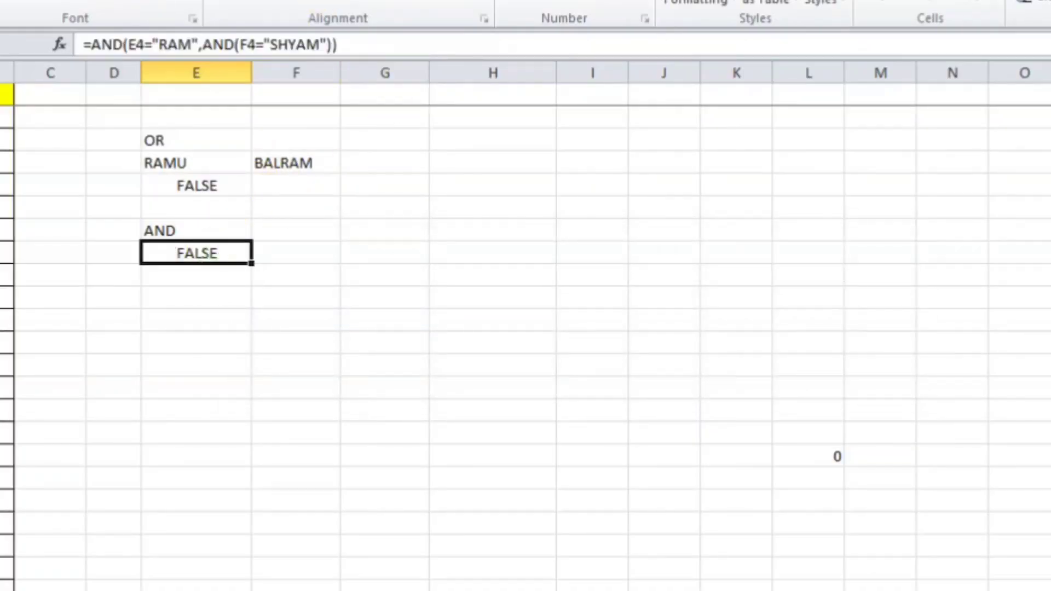
Step: Change E4 to RAM and compare: OR turns TRUE while AND stays FALSE
click(181, 167)
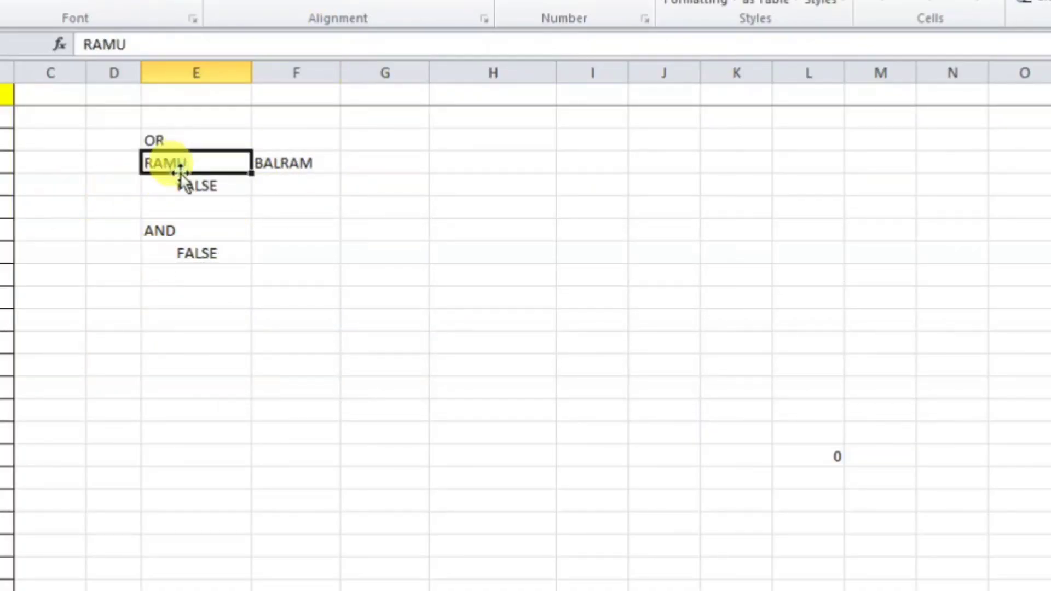
text(RAM)
key(Return)
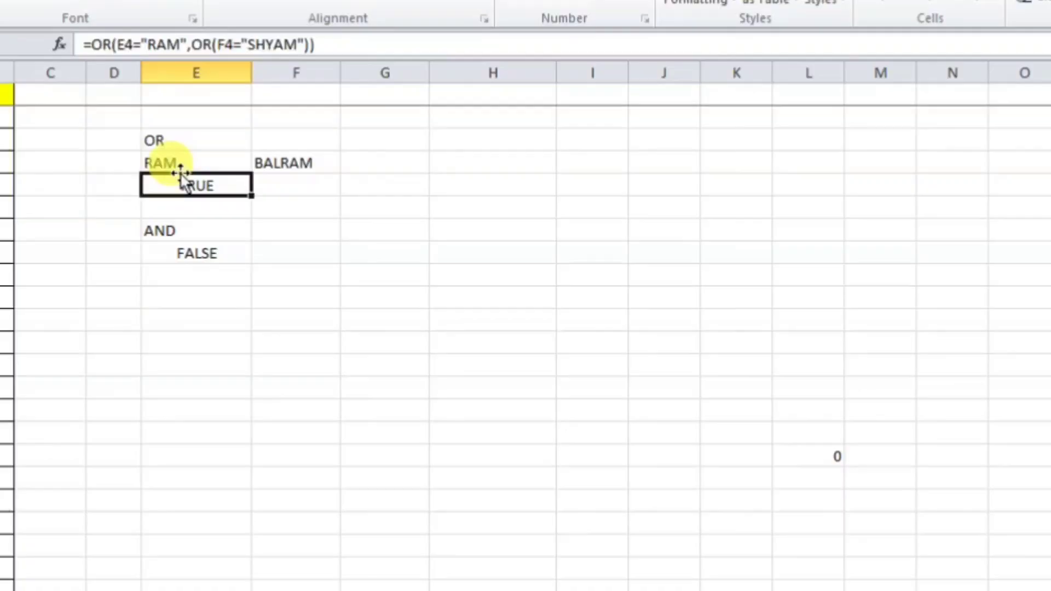
click(190, 255)
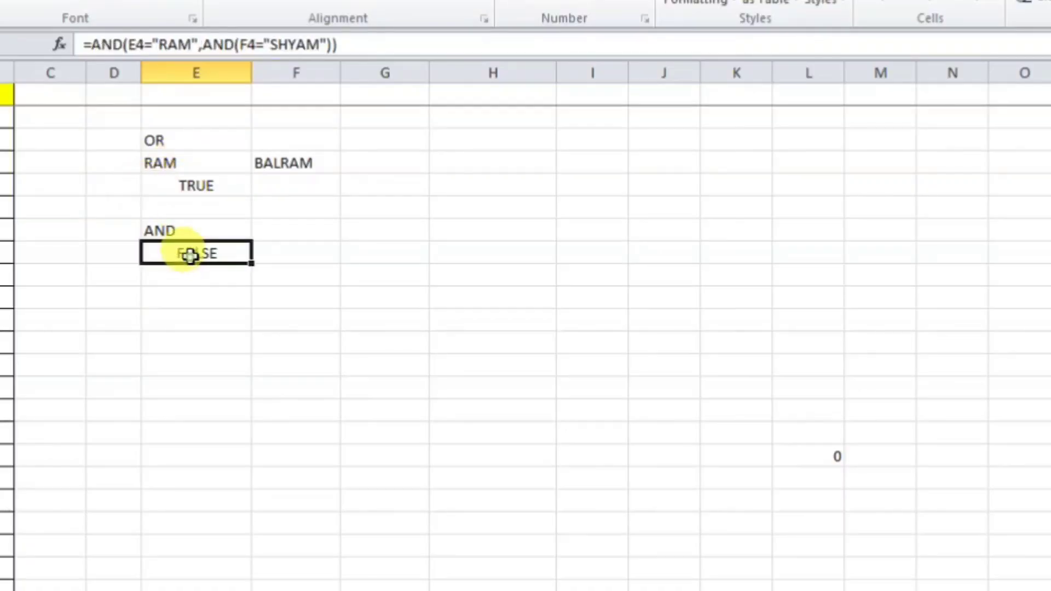
click(183, 191)
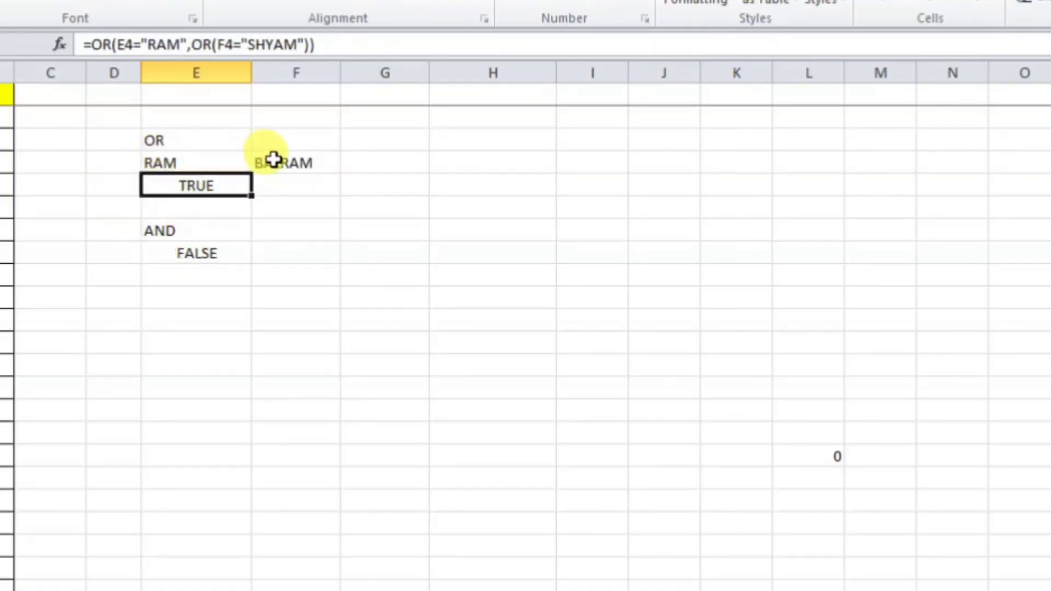
click(213, 252)
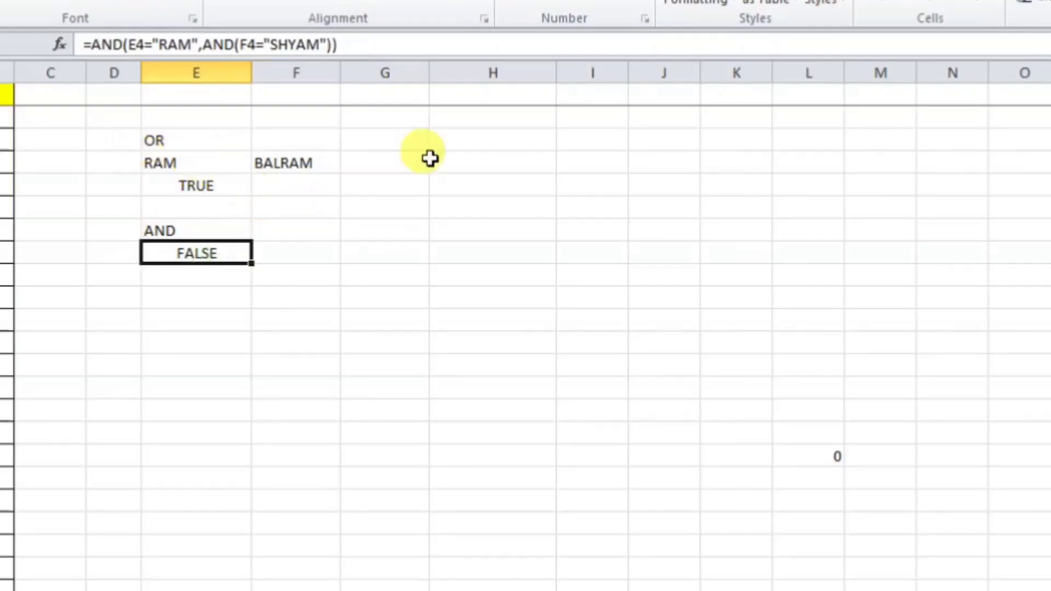
Step: Change F4 to SHYAM so both the OR and AND results read TRUE
click(287, 167)
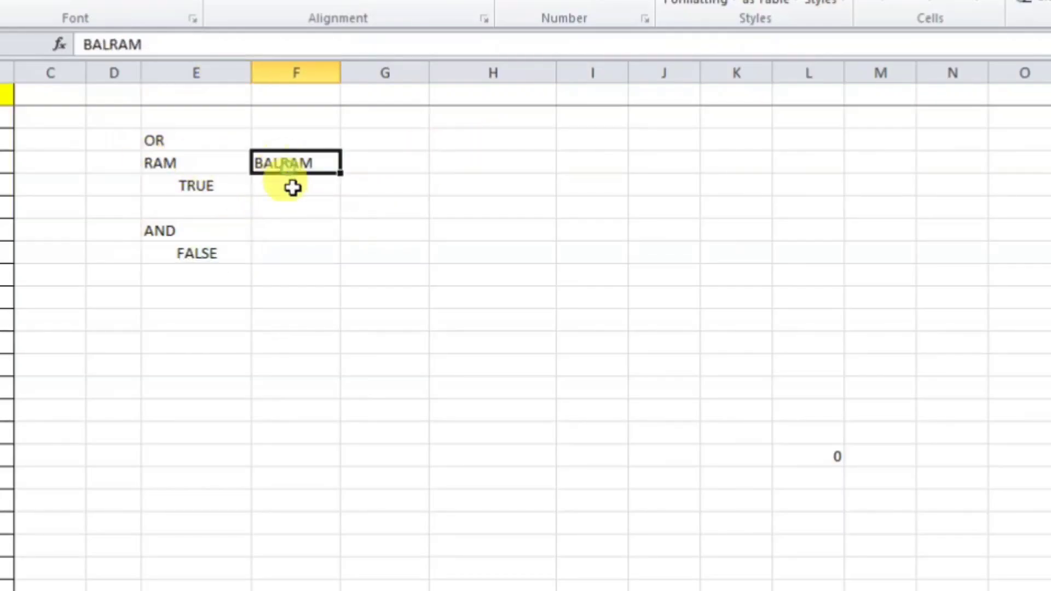
text(SHY)
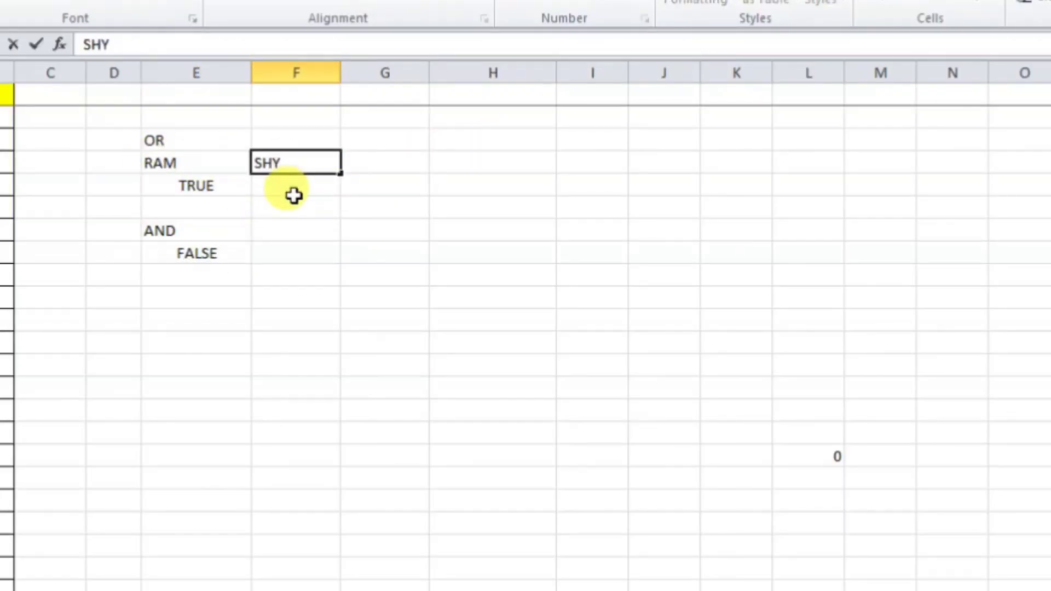
text(AN)
key(BackSpace)
text(M)
key(Return)
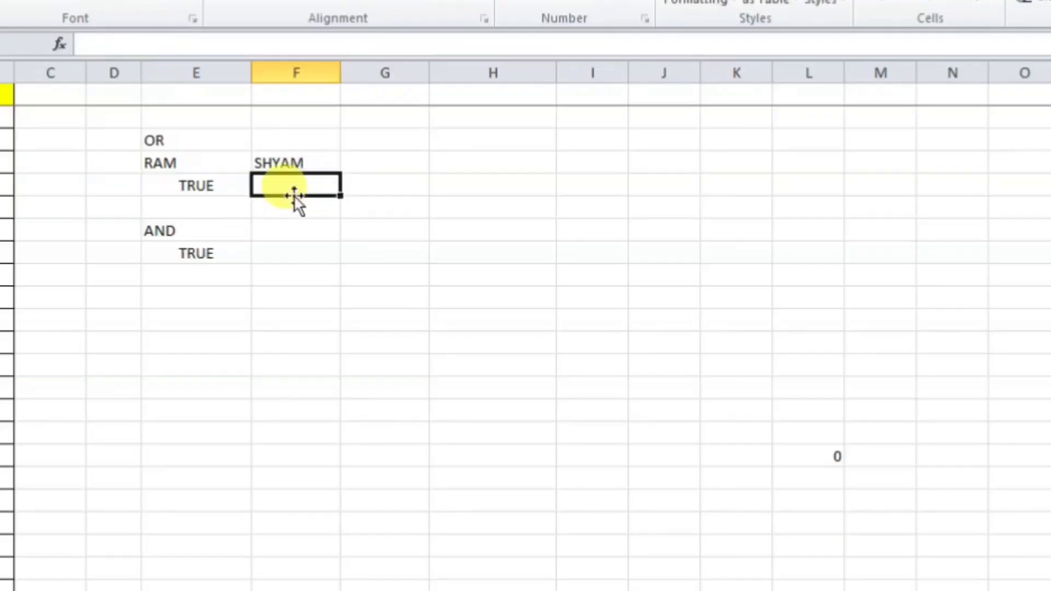
click(206, 264)
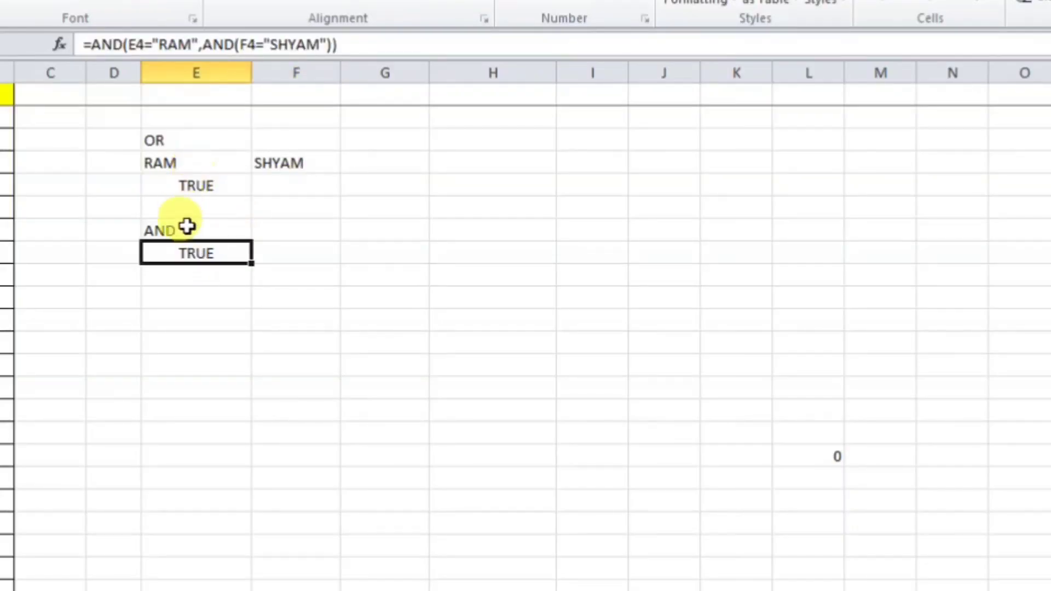
click(213, 186)
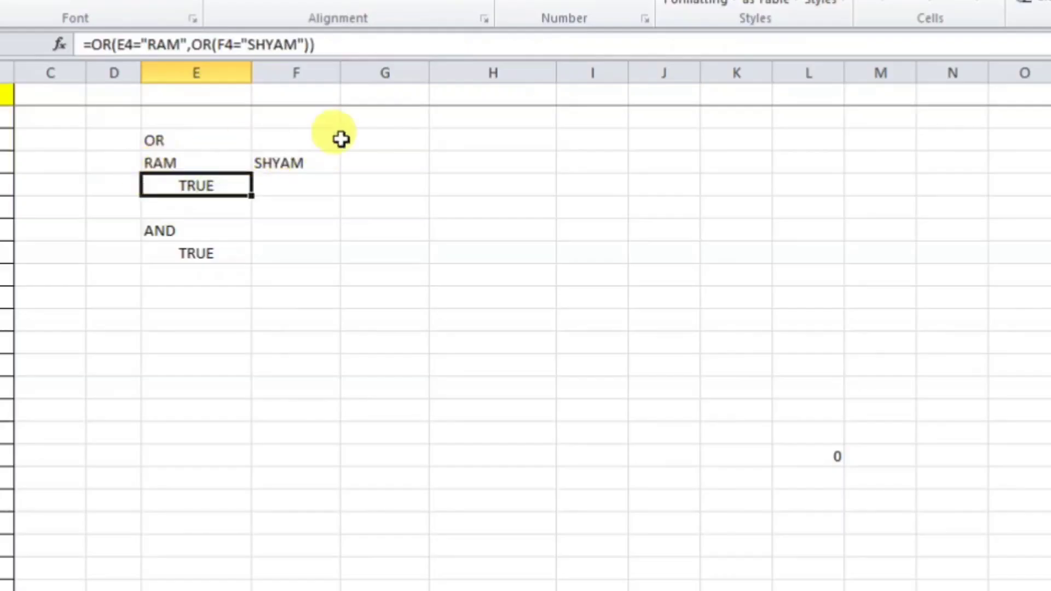
click(207, 250)
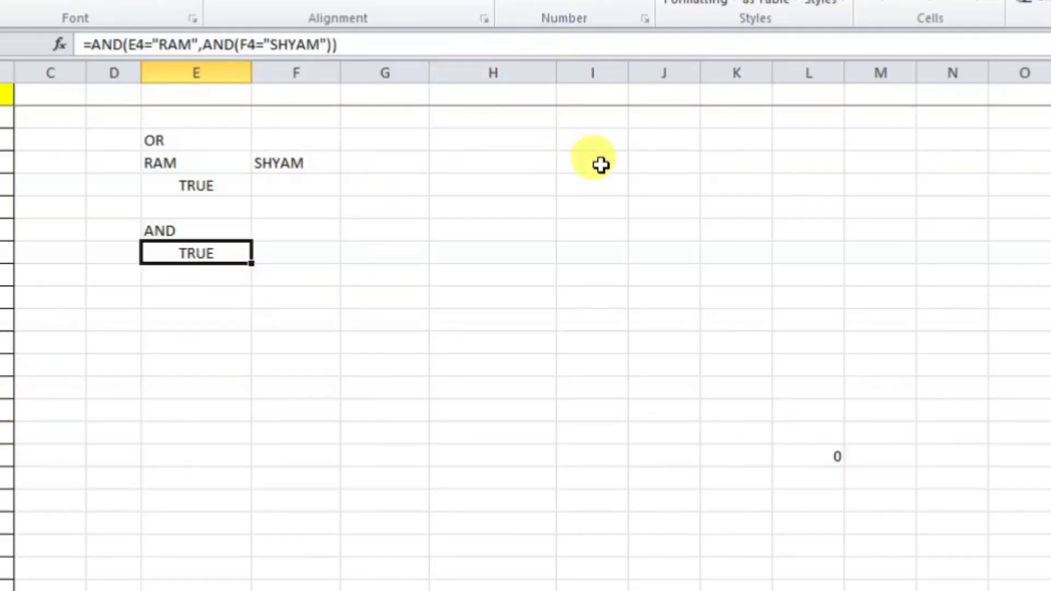
Step: Type an IF label two rows below the AND result, then review the AND and OR formulas
click(223, 296)
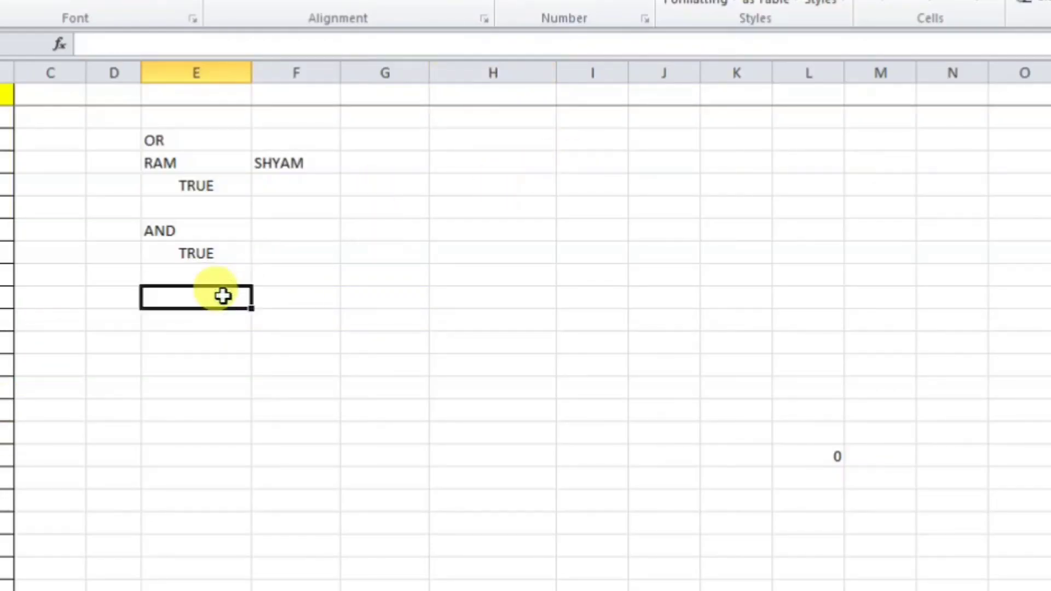
text(IF)
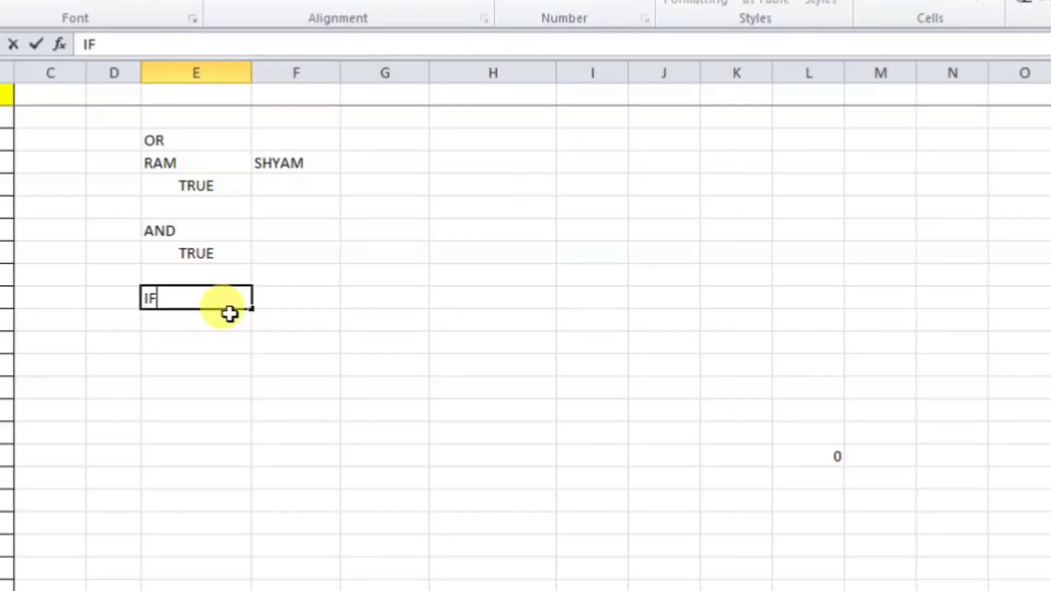
key(Return)
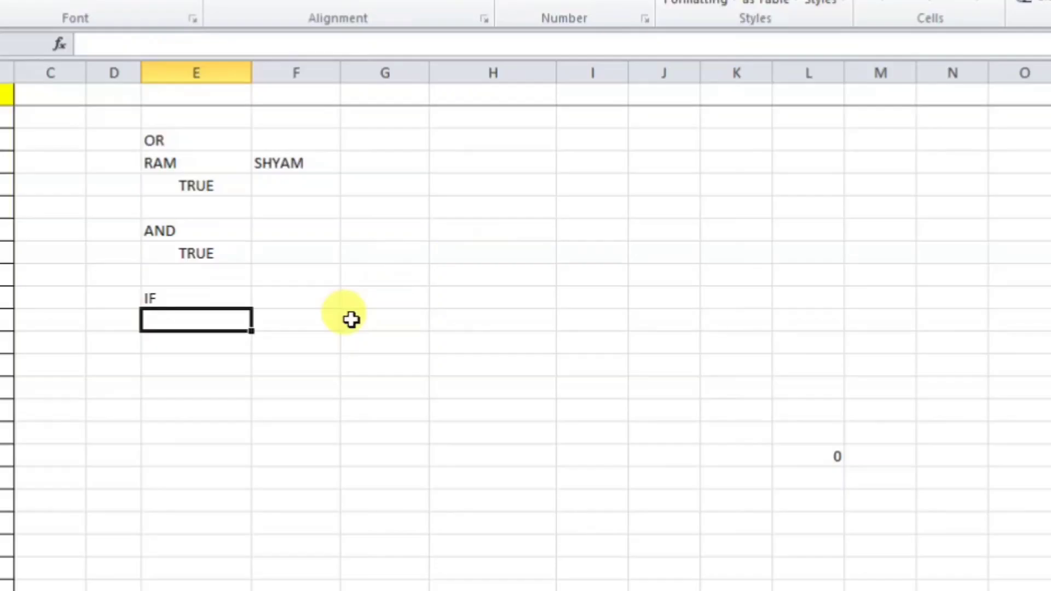
click(212, 260)
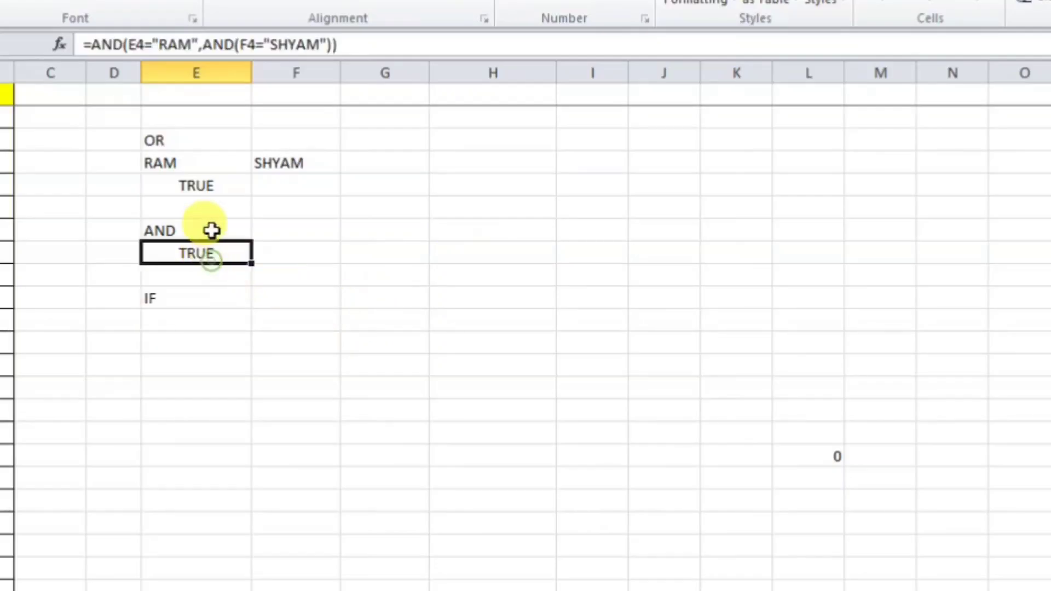
click(215, 191)
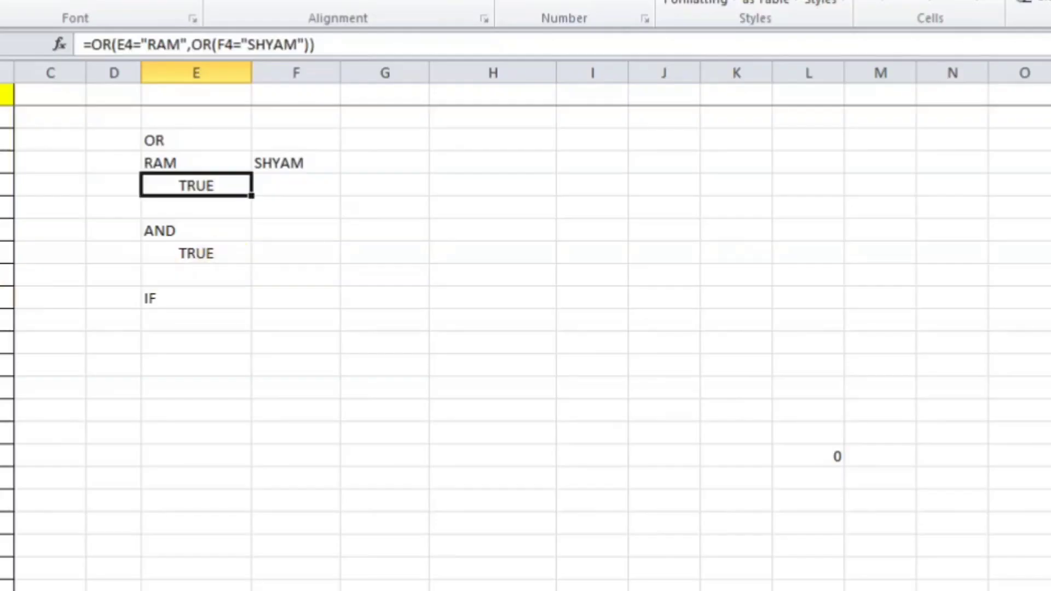
click(200, 254)
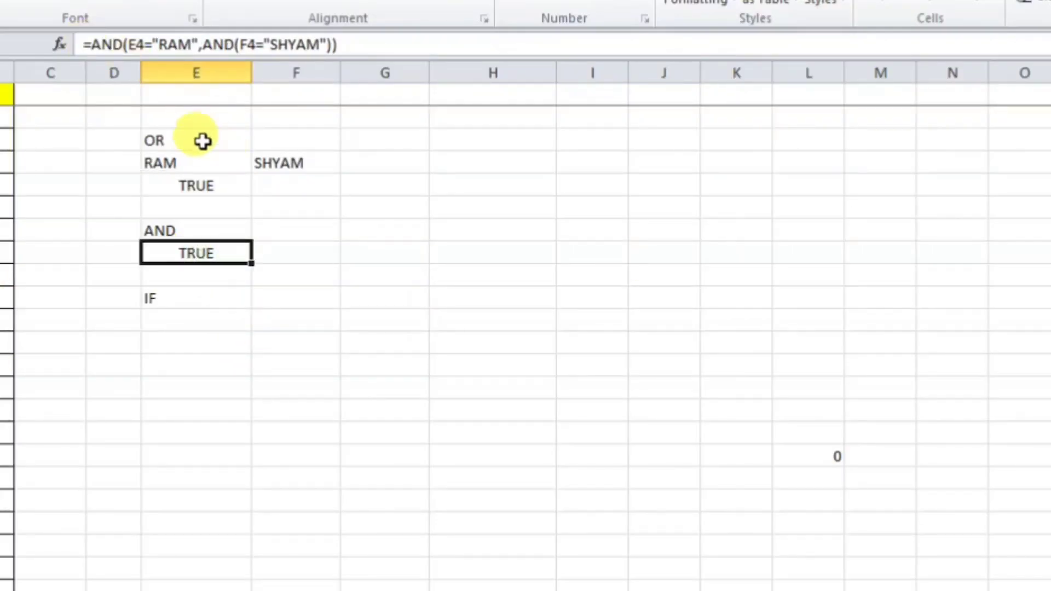
Step: Wrap the AND test as =IF(AND(...),"CORRECT","NOT CORRECT"), which now displays CORRECT
click(95, 46)
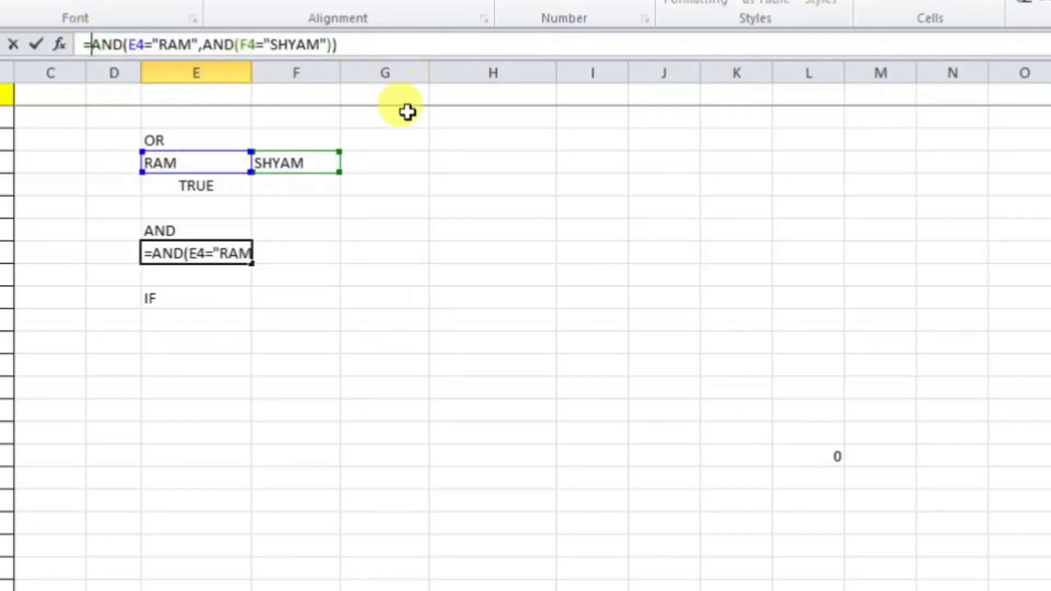
text(IF()
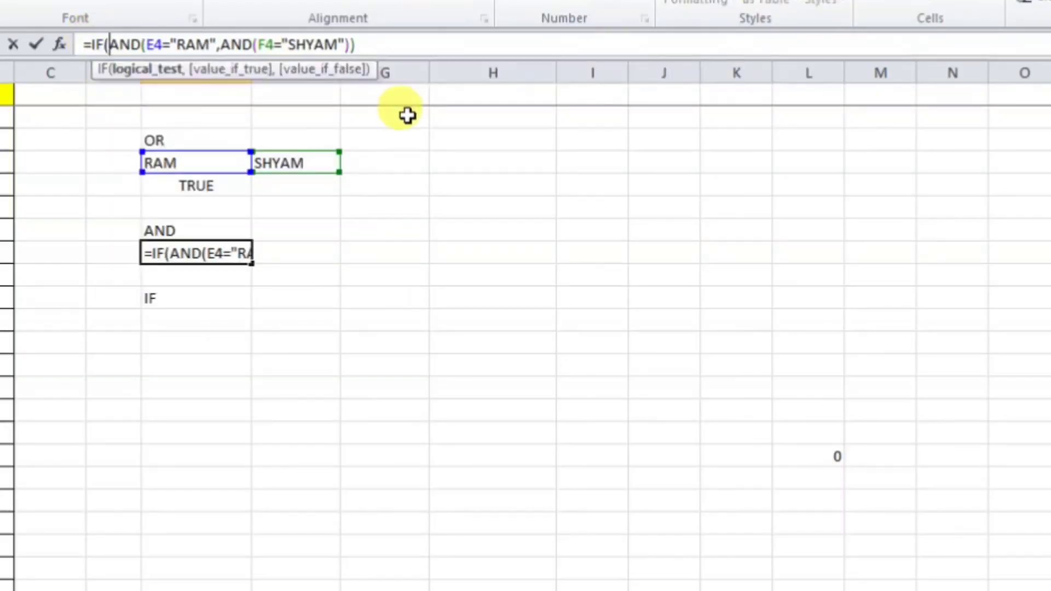
click(410, 45)
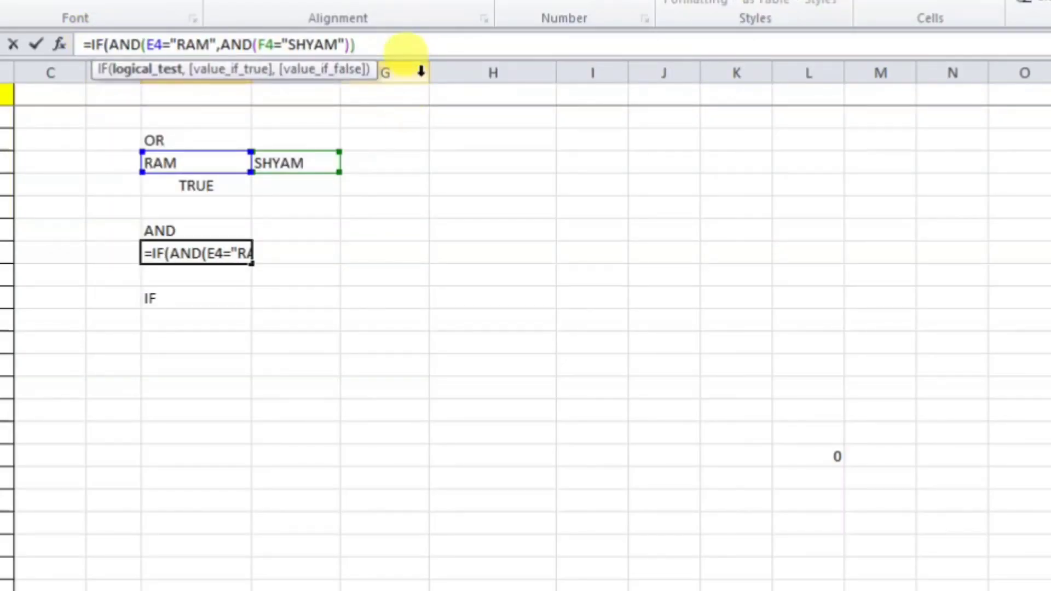
text(,"")
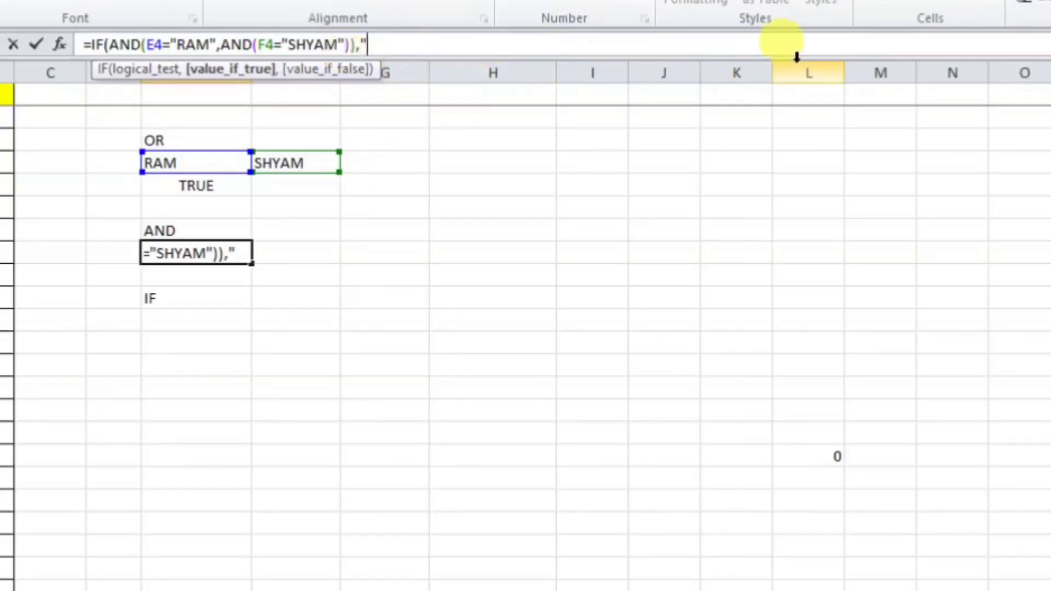
text(GOD)
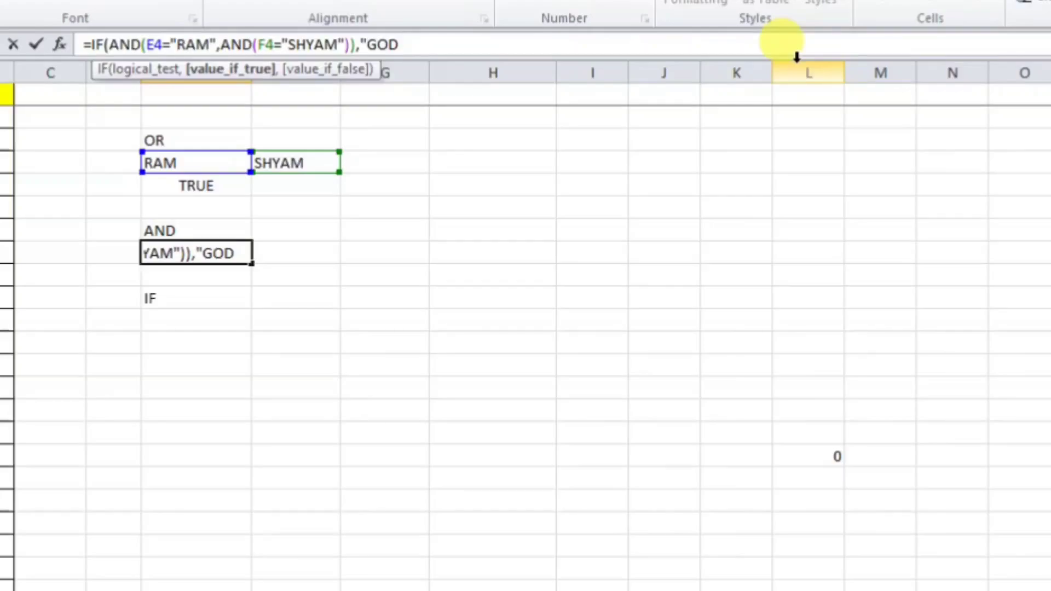
text("")
key(BackSpace)
key(BackSpace)
key(BackSpace)
key(BackSpace)
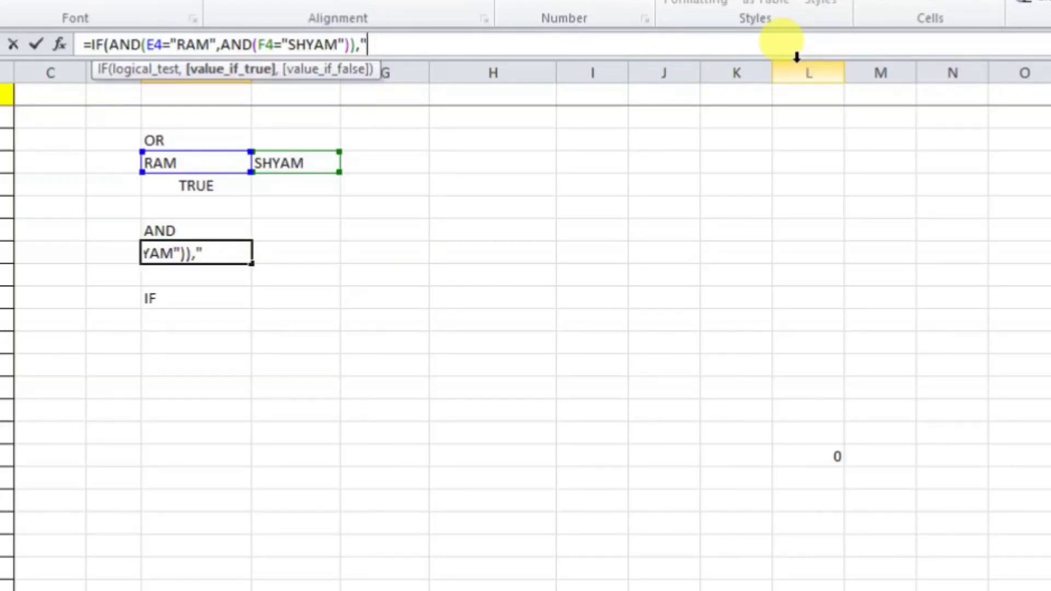
text(CORRE)
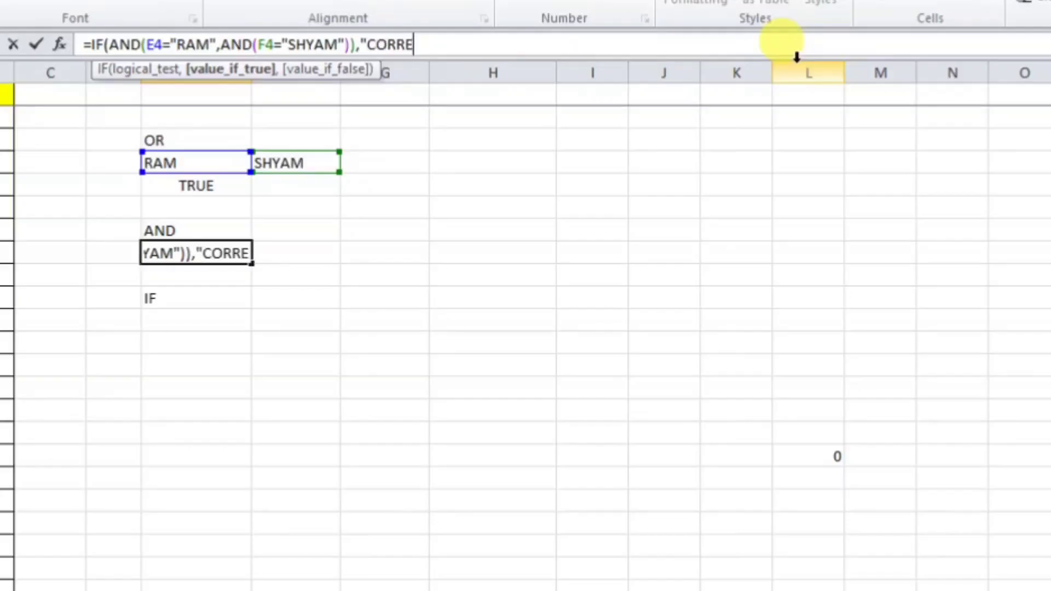
text(CT"")
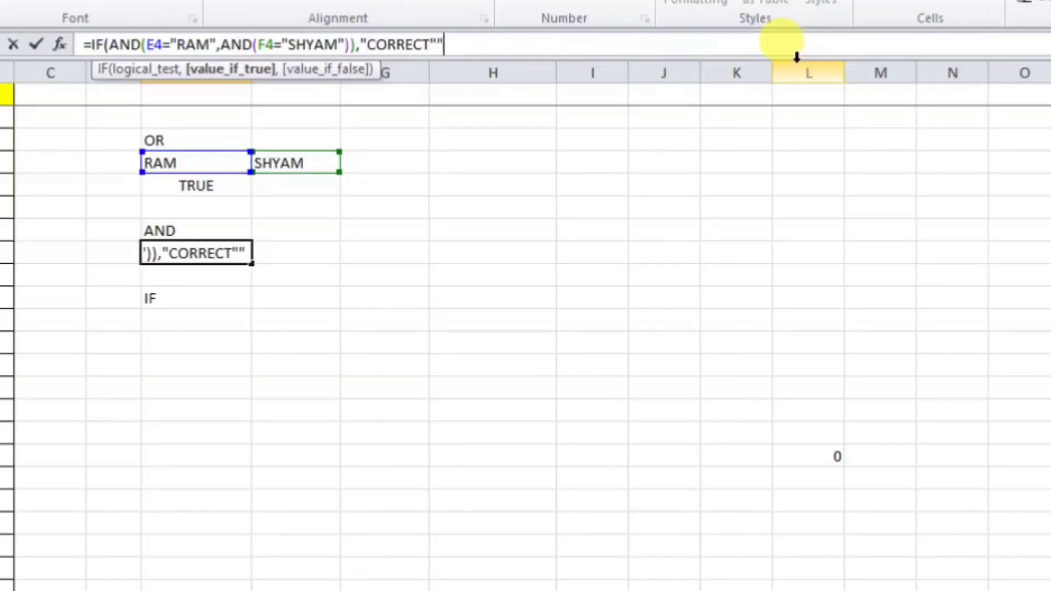
text(,)
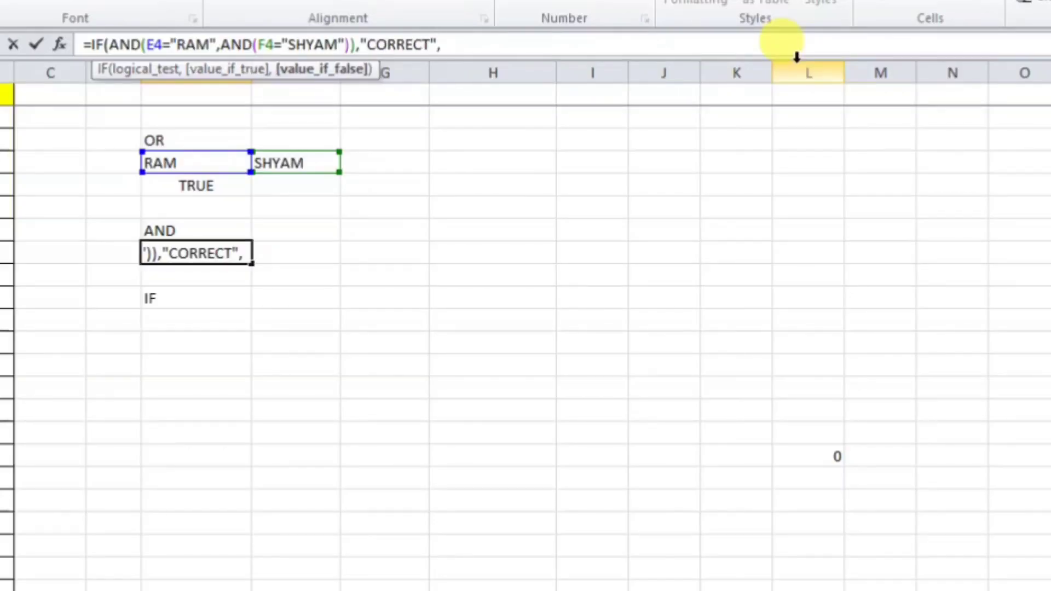
text("")
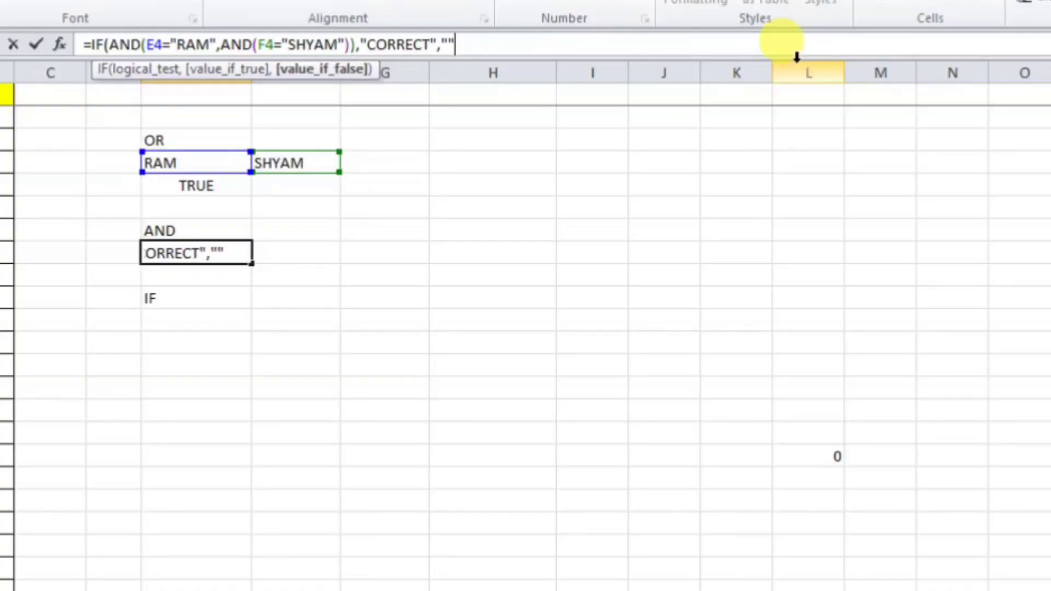
text(NOT CORRECT)
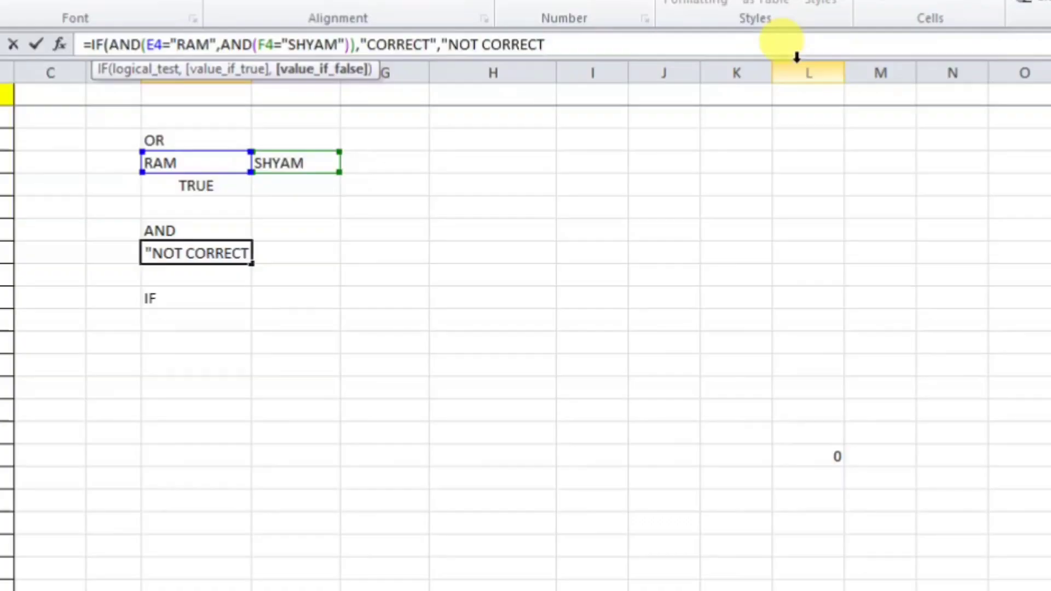
text("")
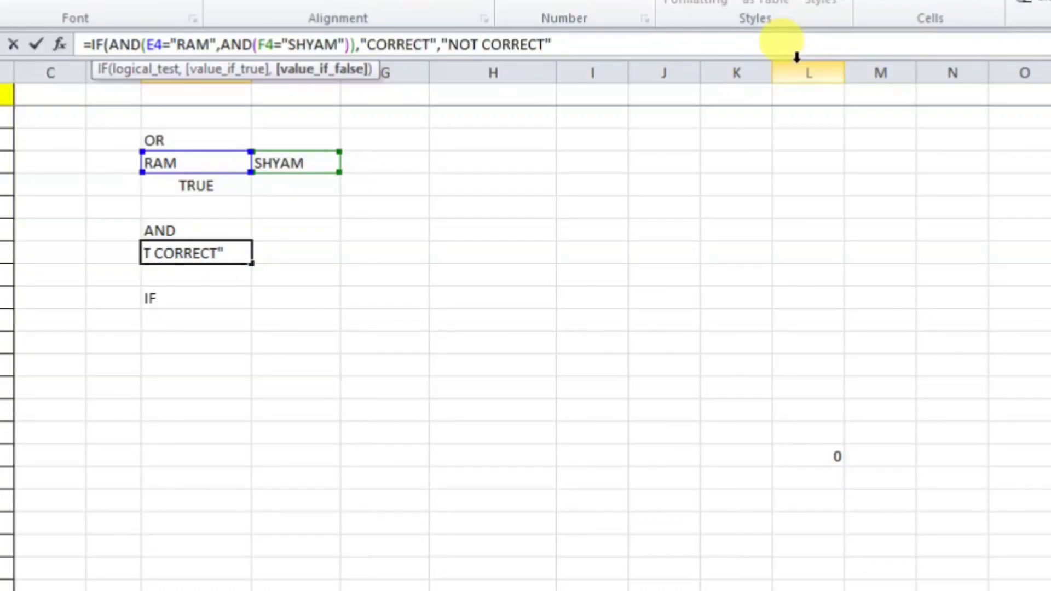
key(Return)
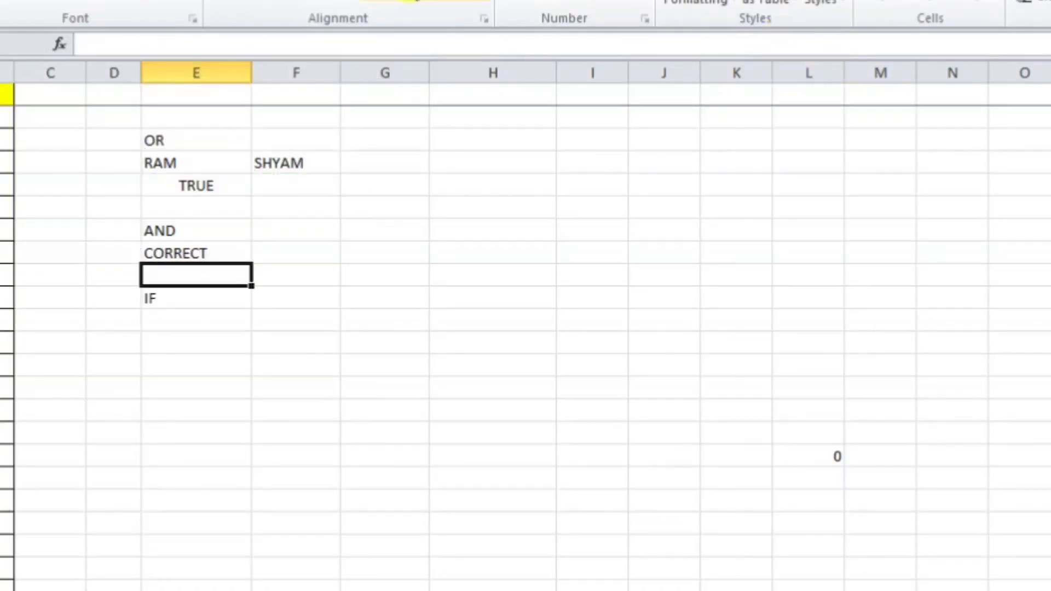
click(192, 251)
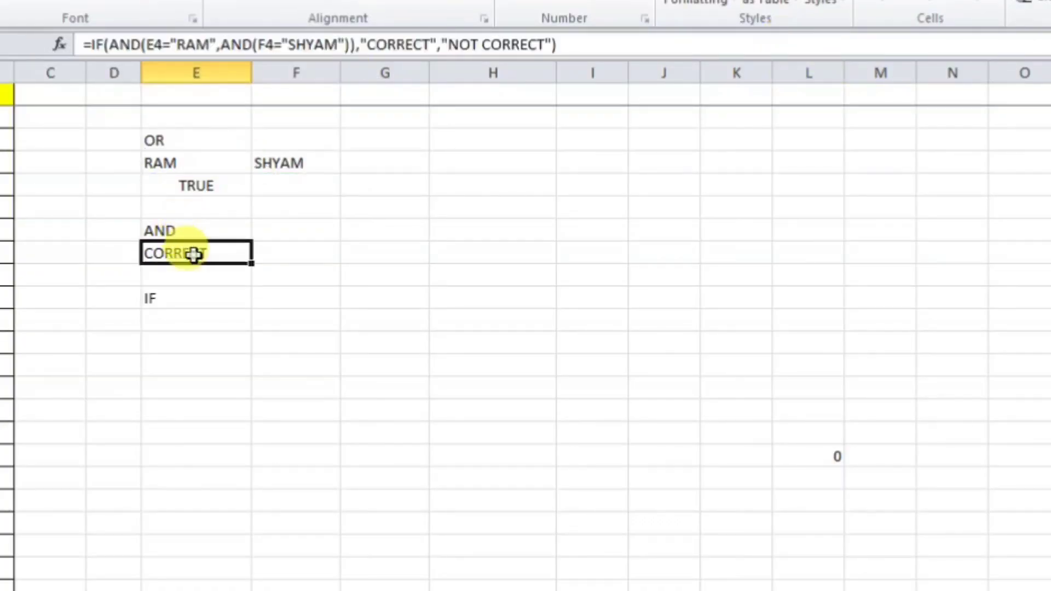
Step: Change E4 to SHYAM and confirm the result reads NOT CORRECT
click(190, 168)
text(SHYAM)
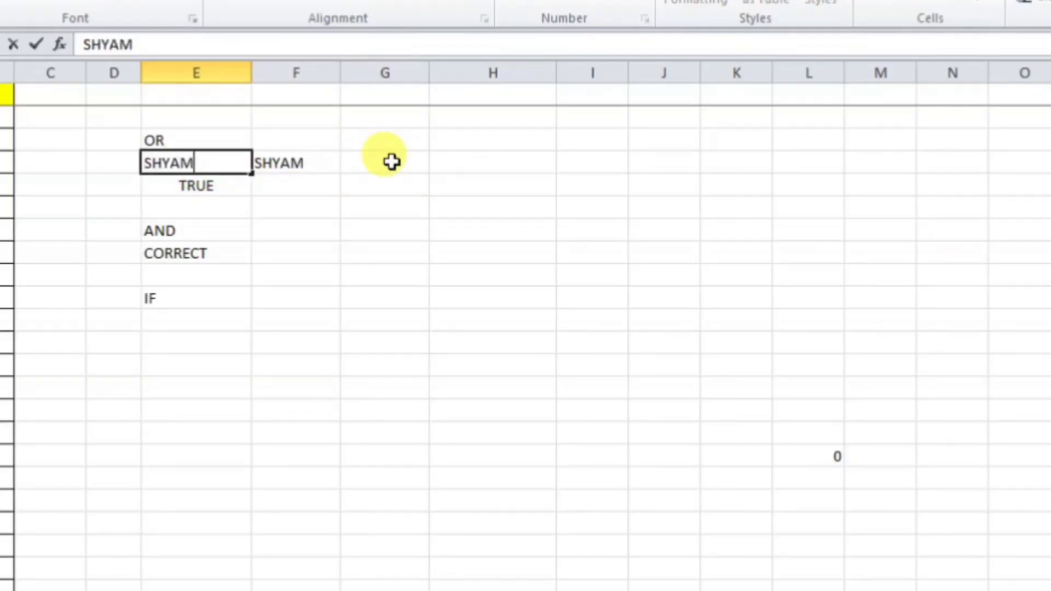
key(Return)
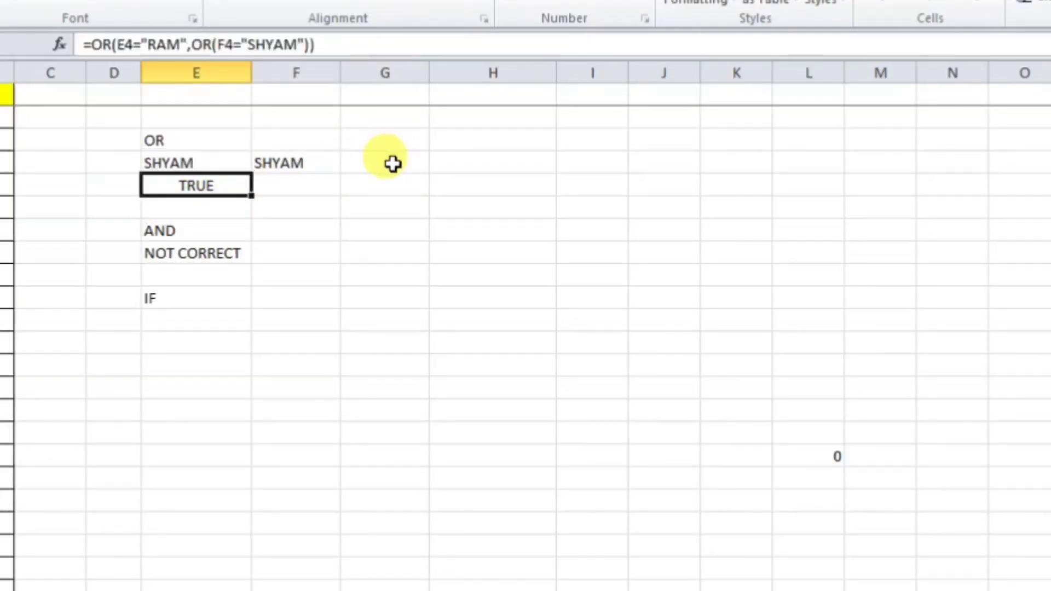
click(194, 253)
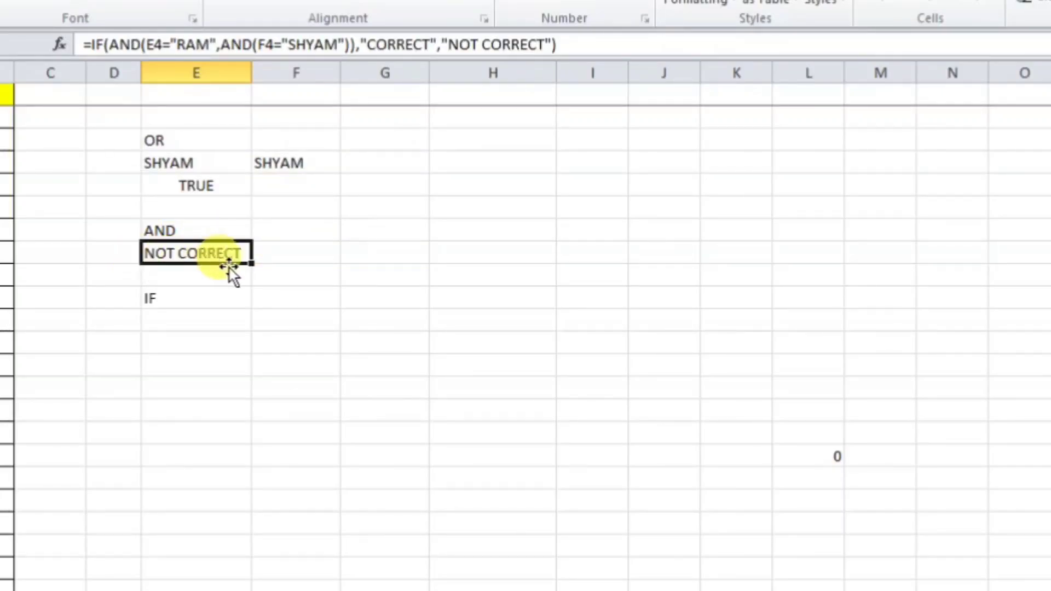
Step: Restore RAM in E4 so the result reads CORRECT again
click(200, 163)
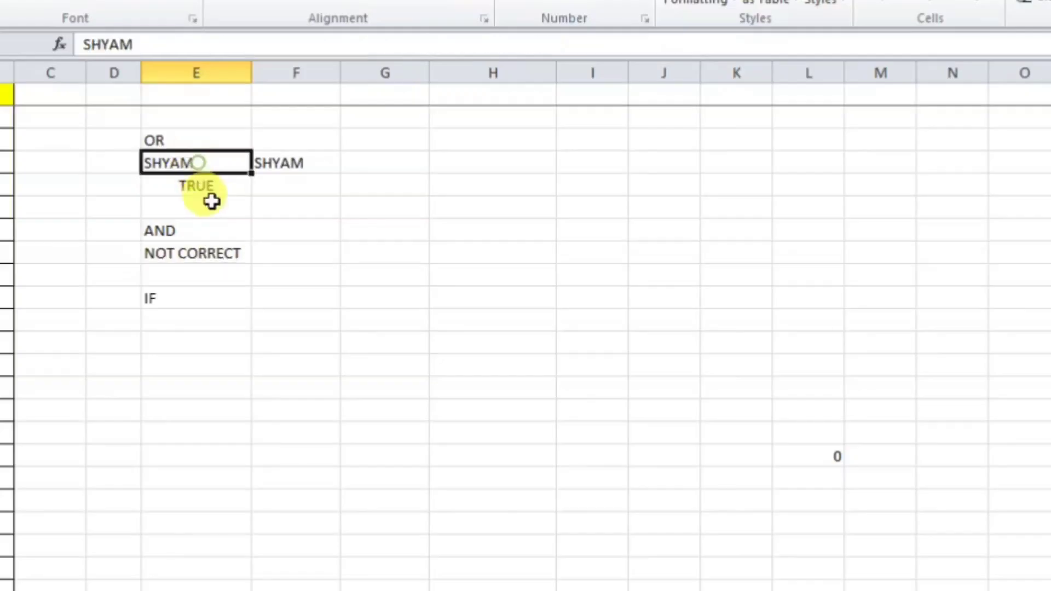
text(RAN)
key(BackSpace)
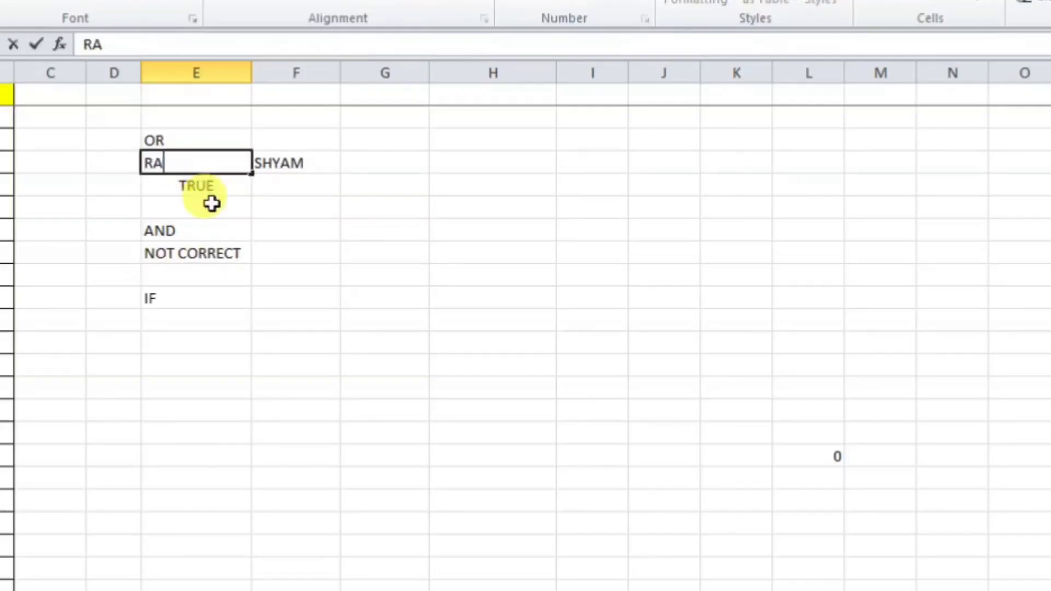
text(M)
key(Return)
click(214, 251)
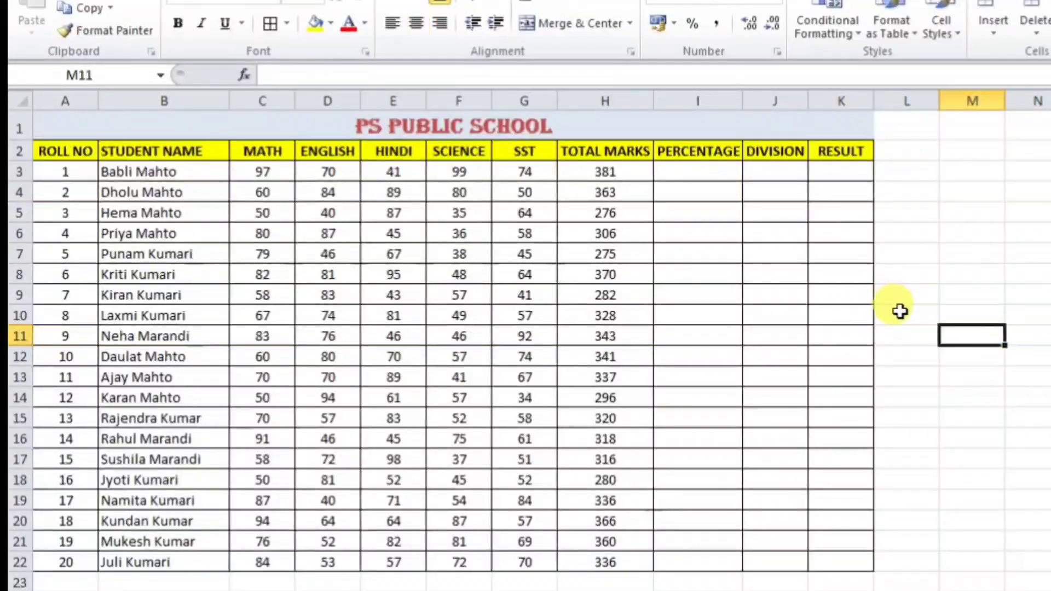
Step: Widen the RESULT column K and start an =AND( formula in K3
click(843, 174)
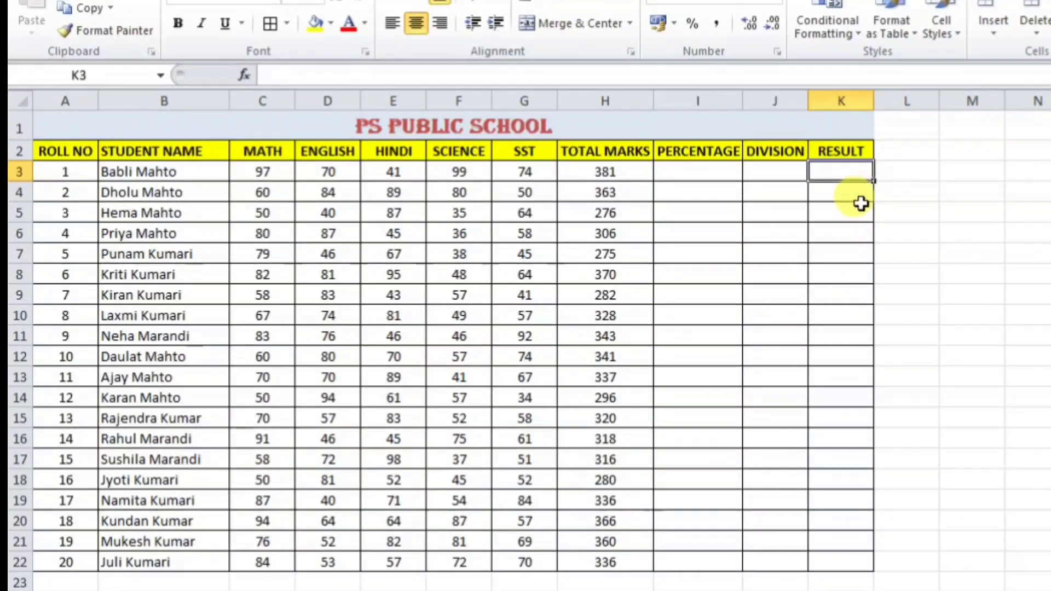
drag(875, 101, 907, 116)
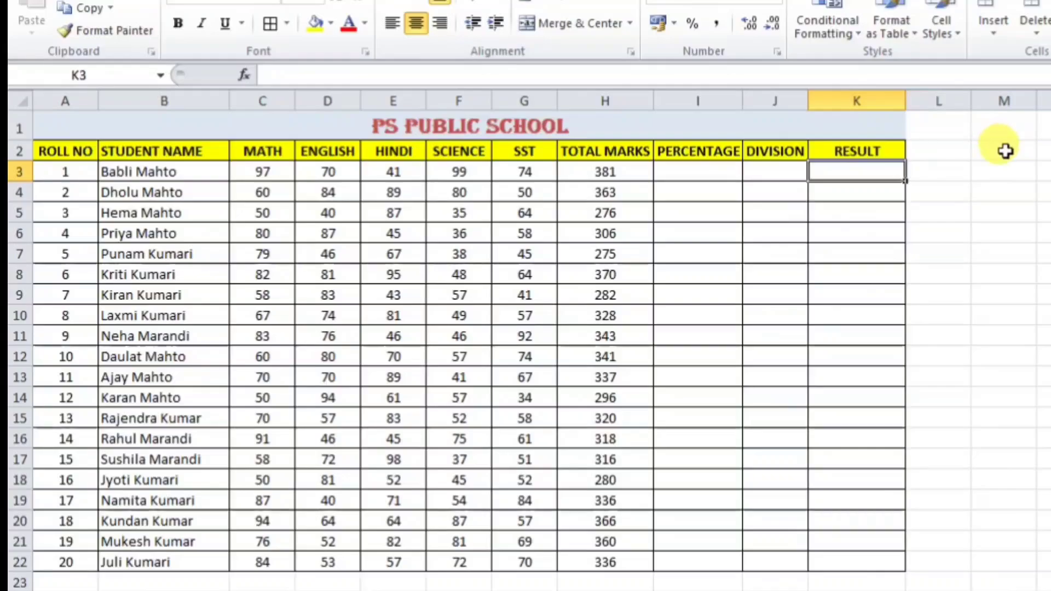
text(=AND)
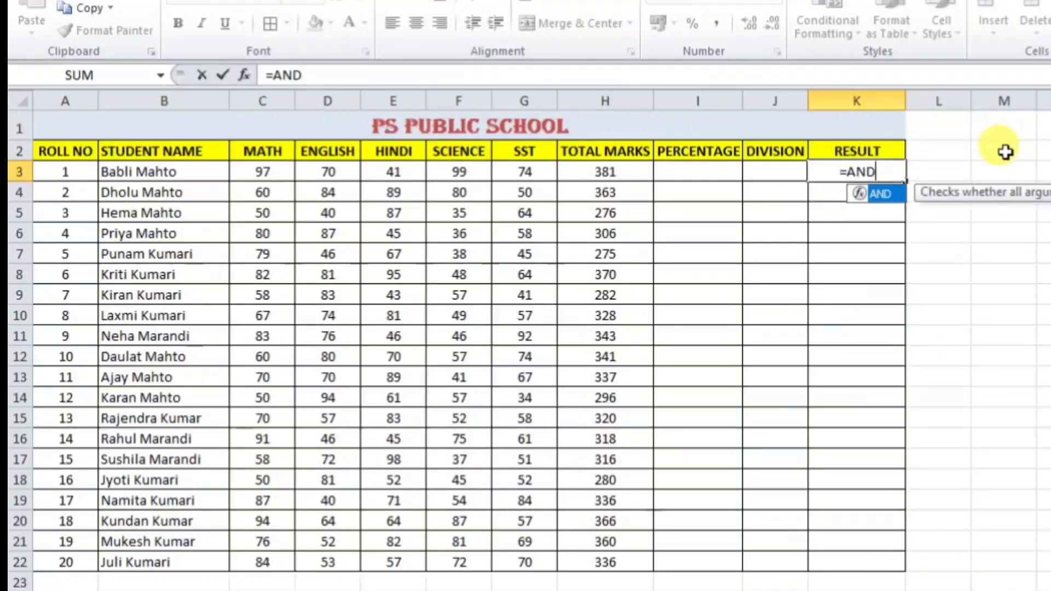
text(()
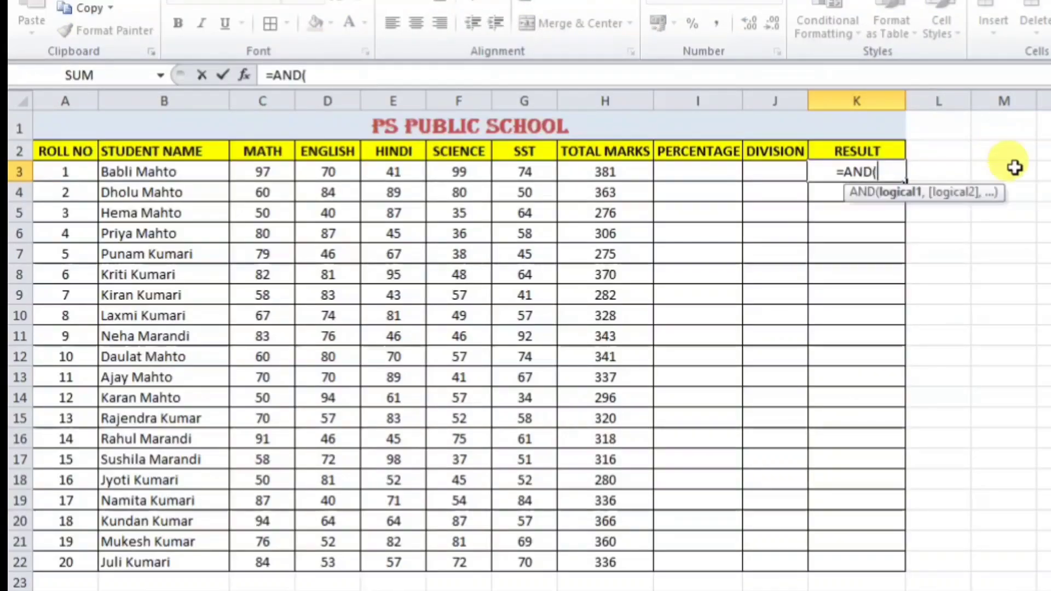
Step: In K3, chain nested AND checks that the MATH, ENGLISH and Hindi marks are >=33
click(279, 171)
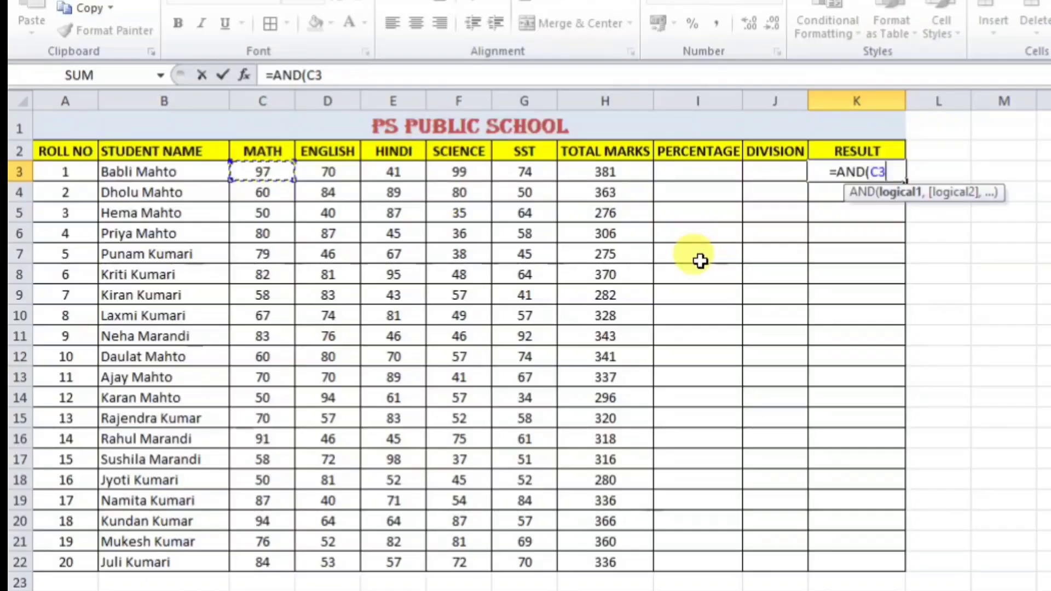
text(=)
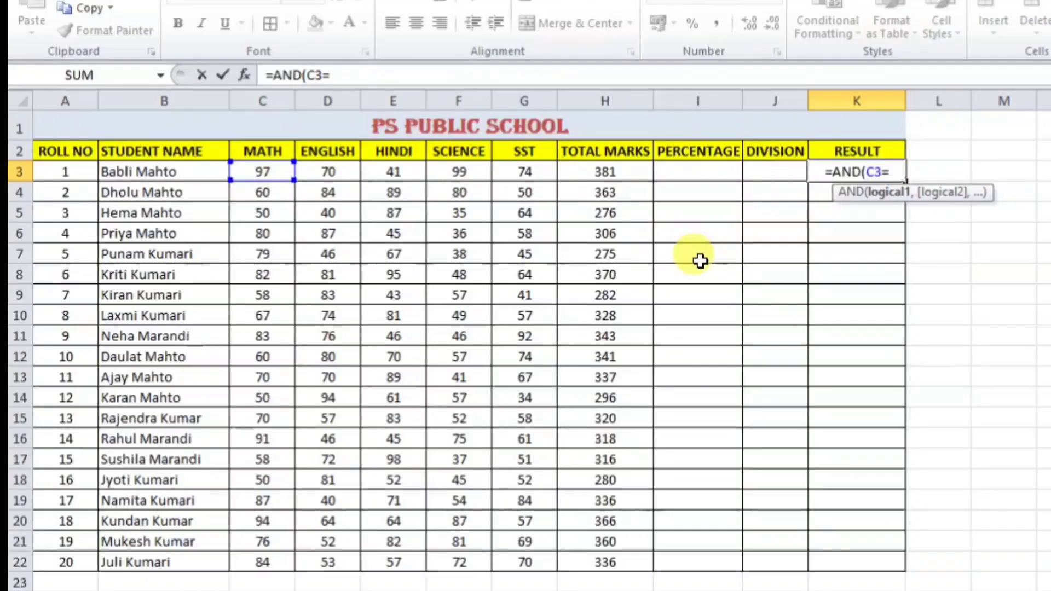
key(BackSpace)
text(>)
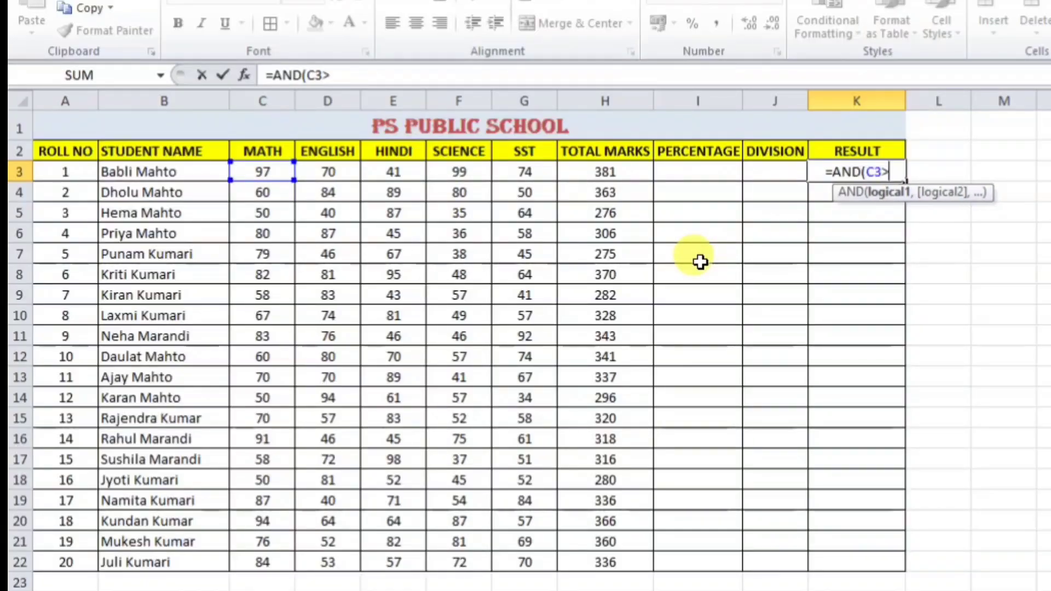
text(=33)
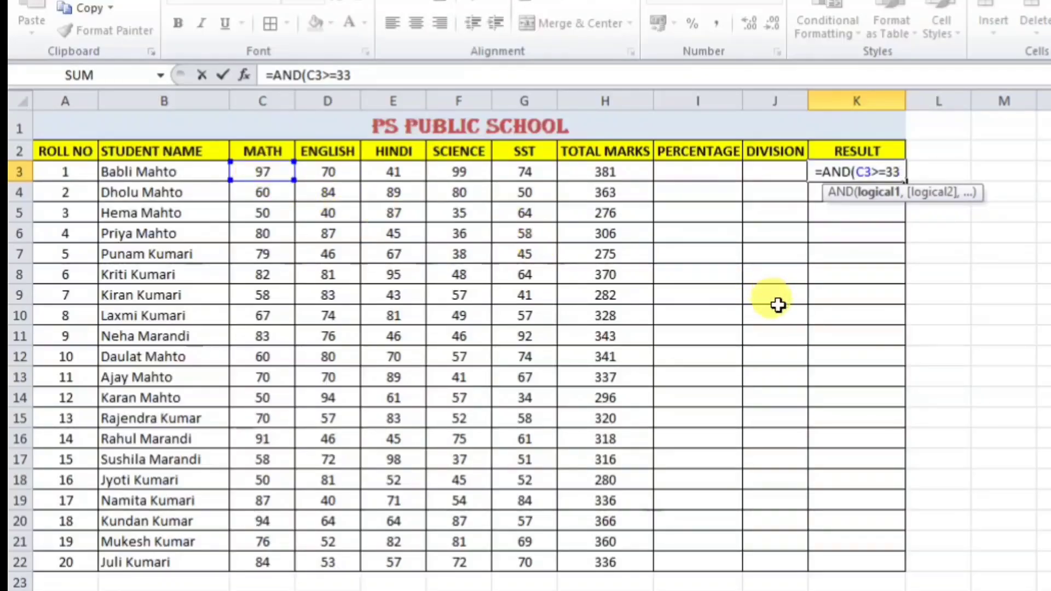
text(,)
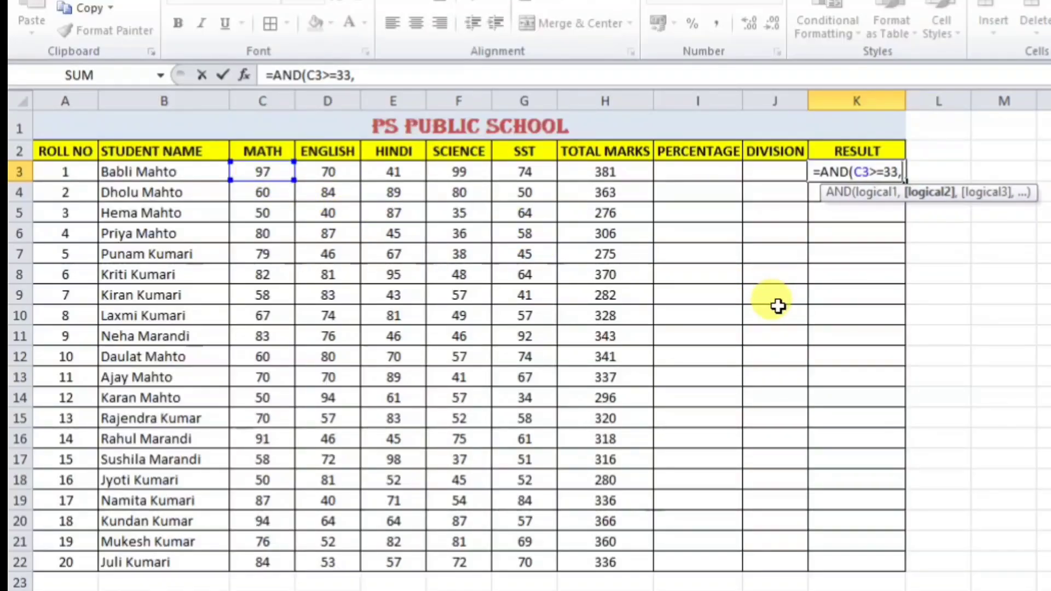
text(AND()
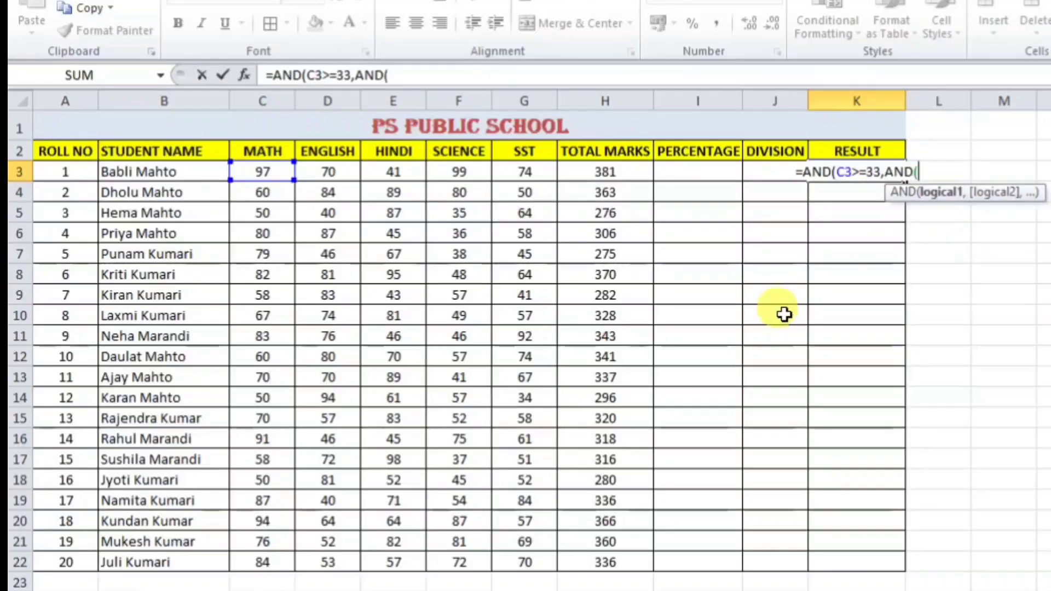
click(331, 172)
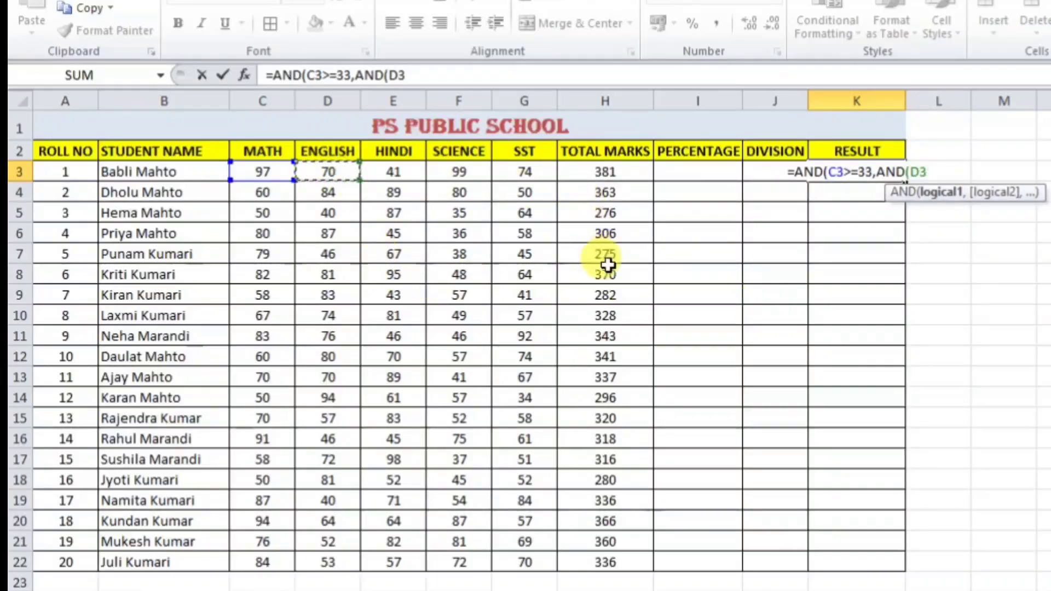
text(>=33)
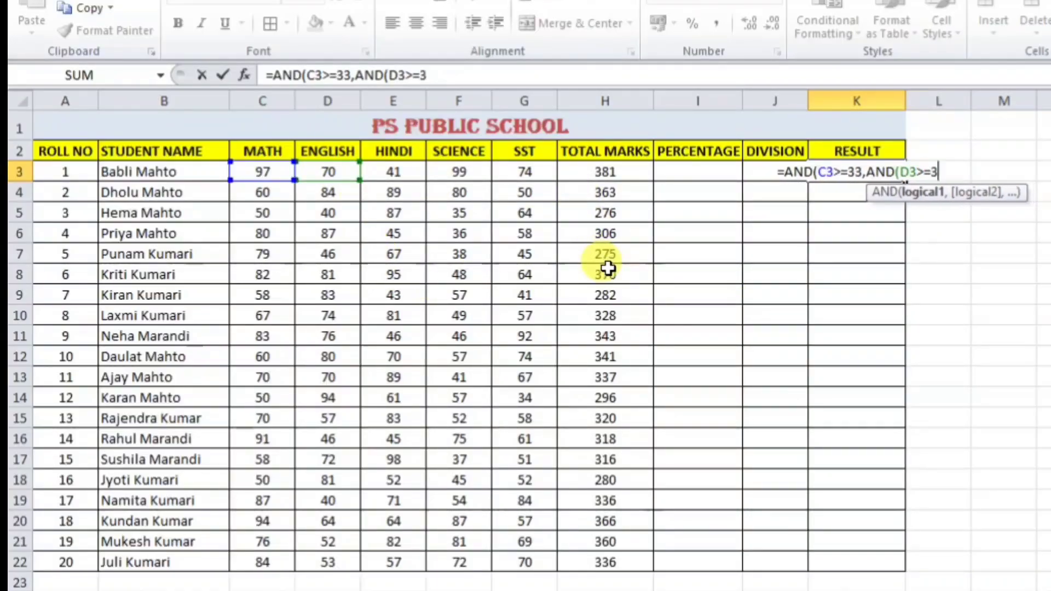
text(,)
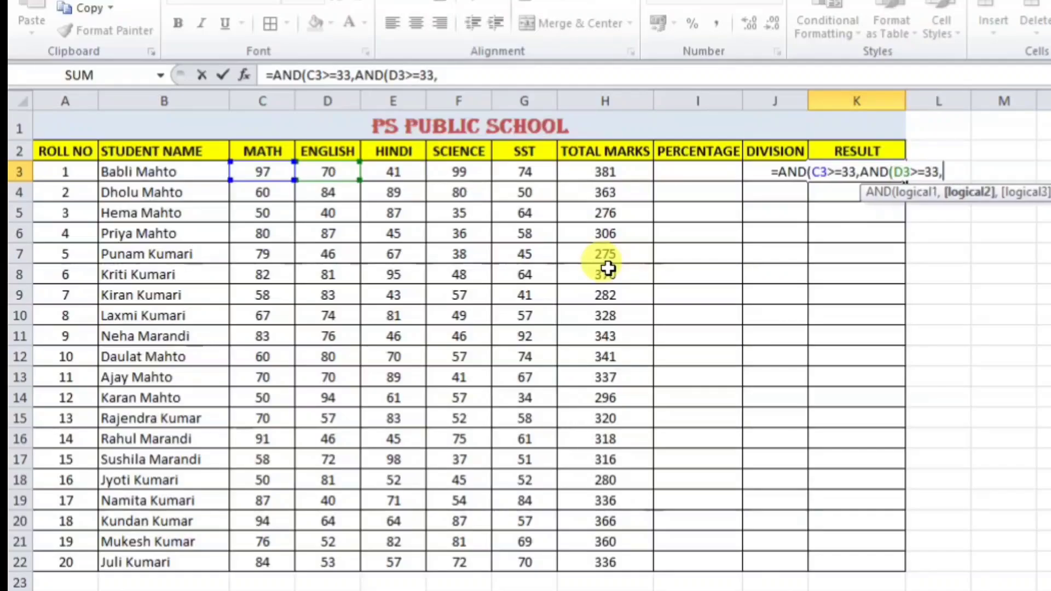
text(AND()
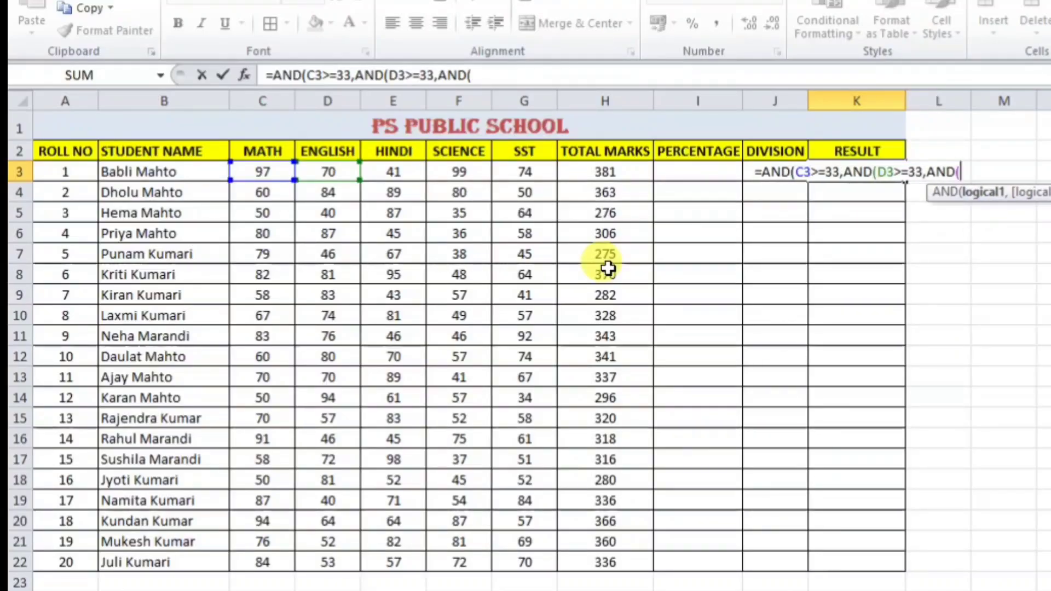
click(398, 172)
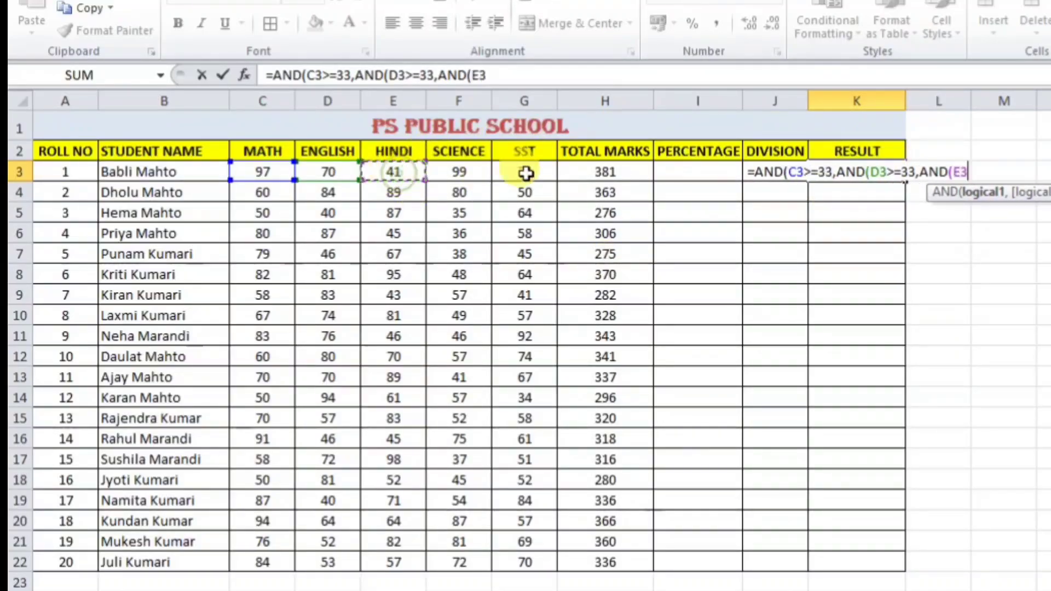
text(>=)
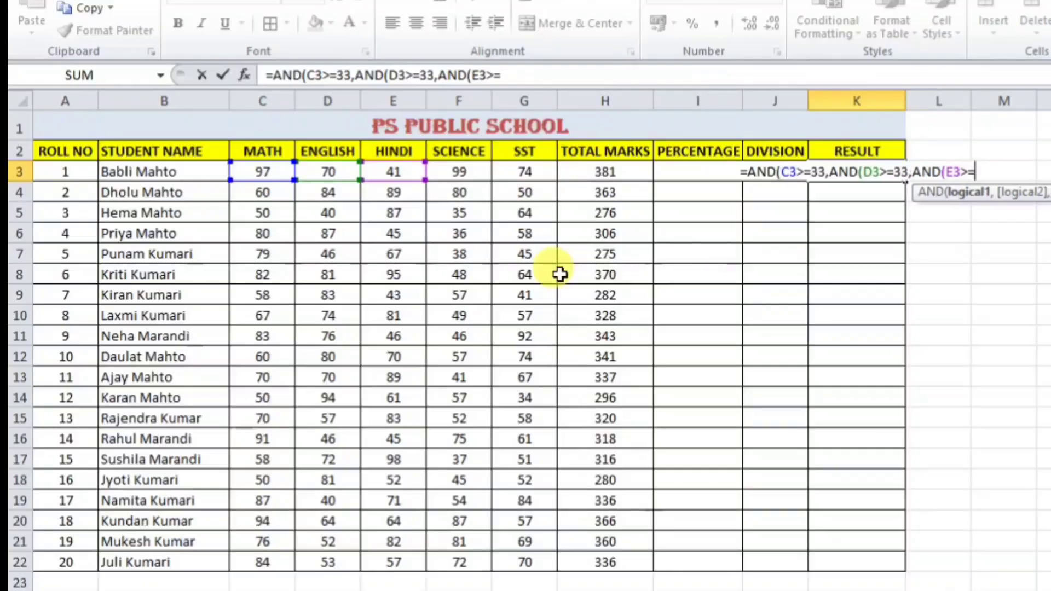
text(33,A)
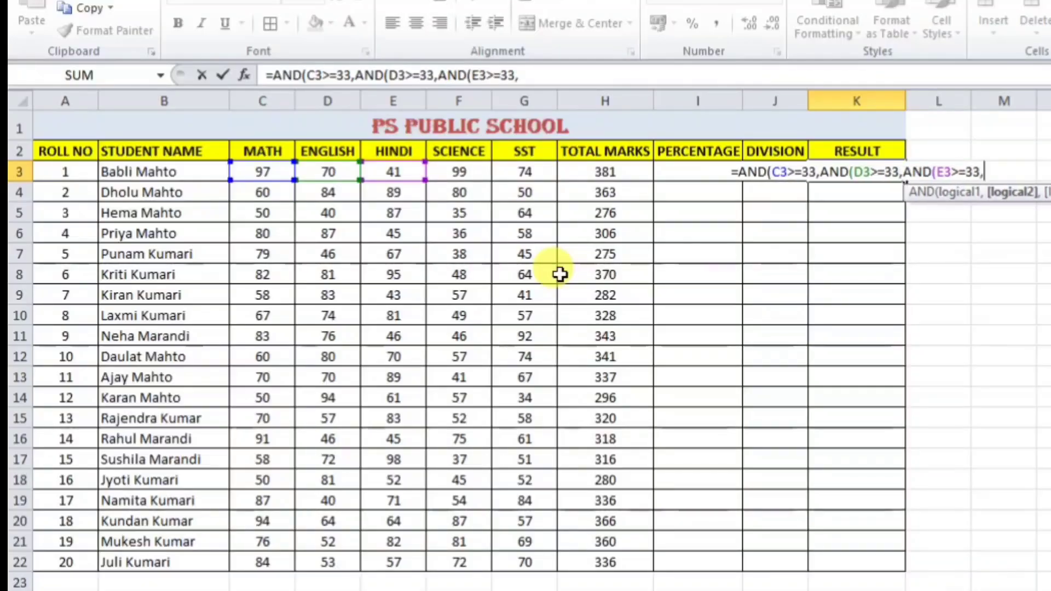
text(ND()
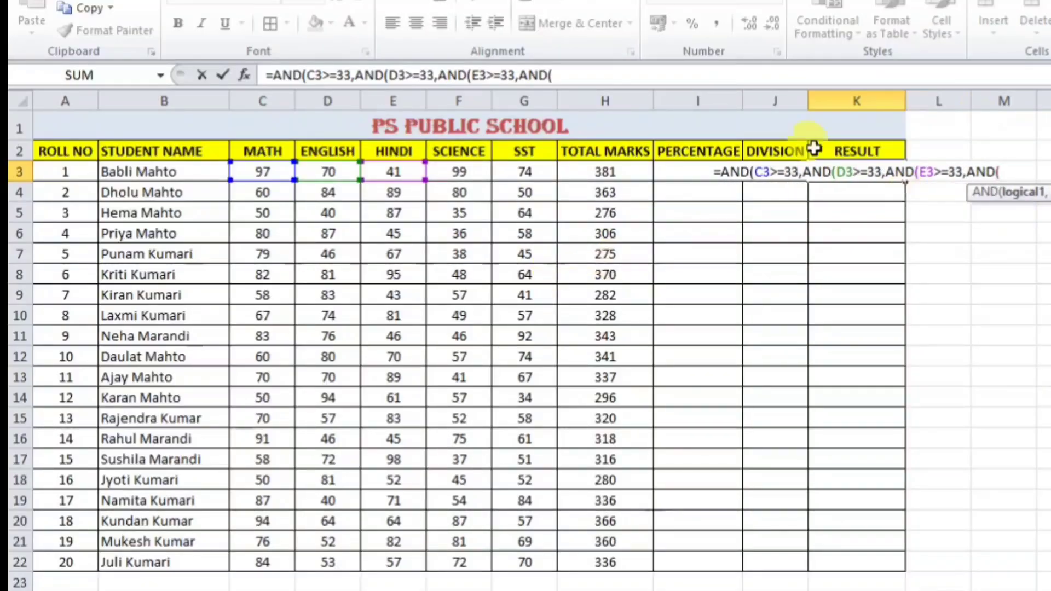
Step: Add the Science and SST >=33 checks and commit, so K3 returns TRUE
click(472, 174)
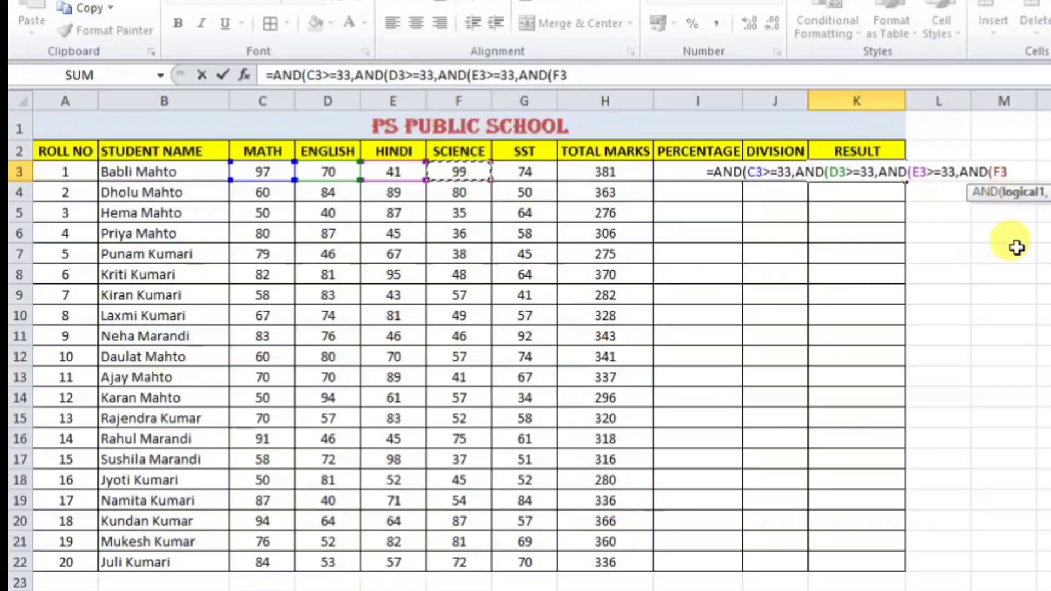
text(>=33)
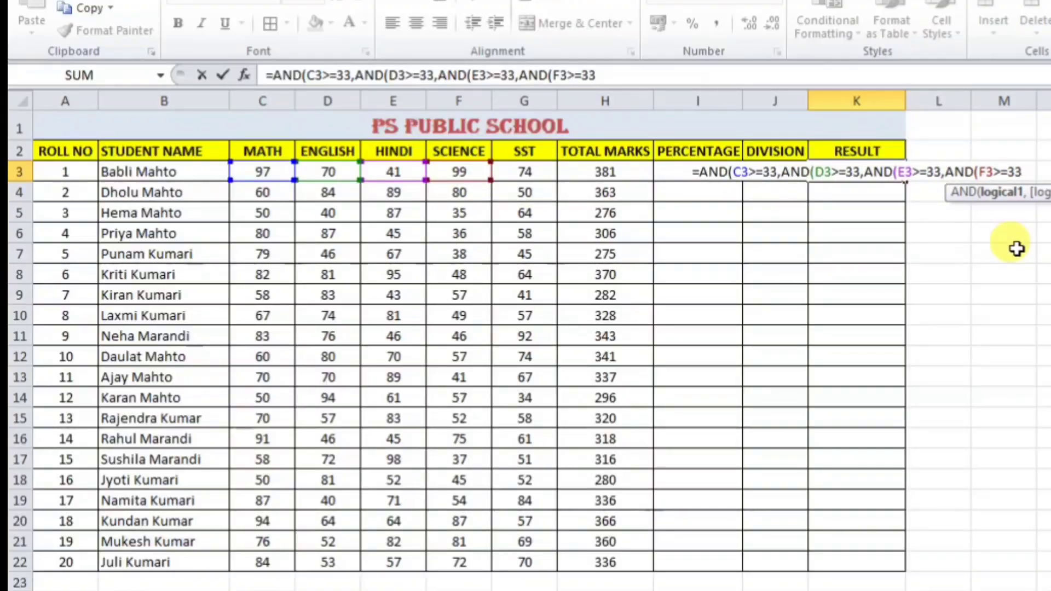
text(,)
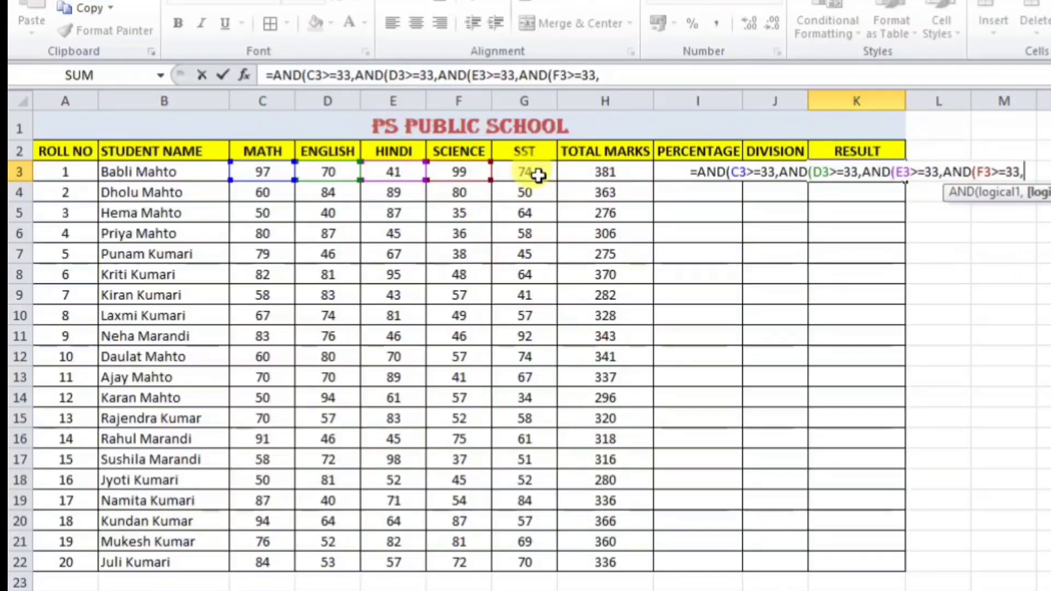
text(AND)
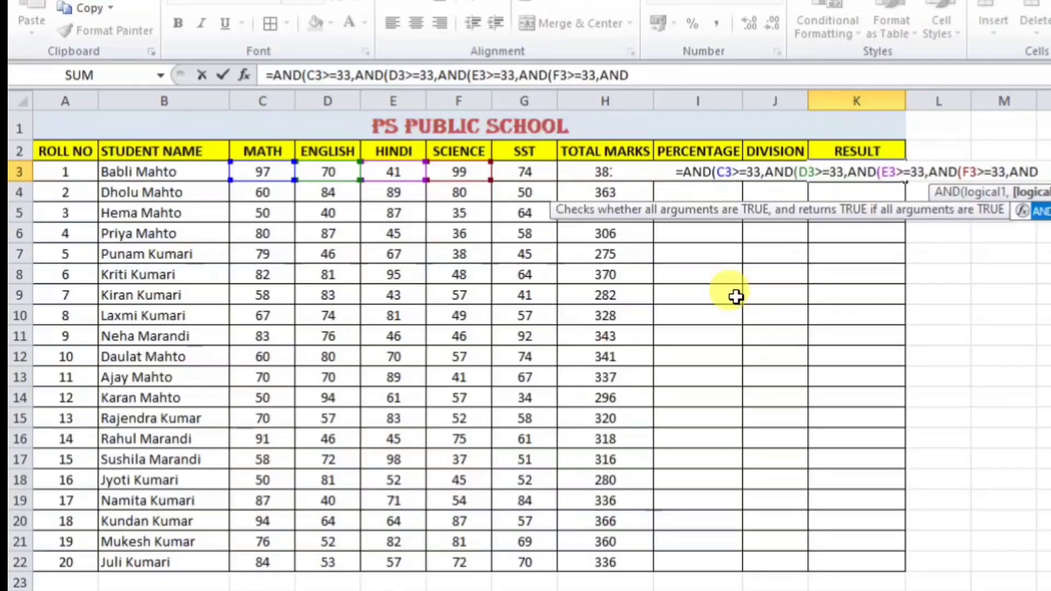
text(()
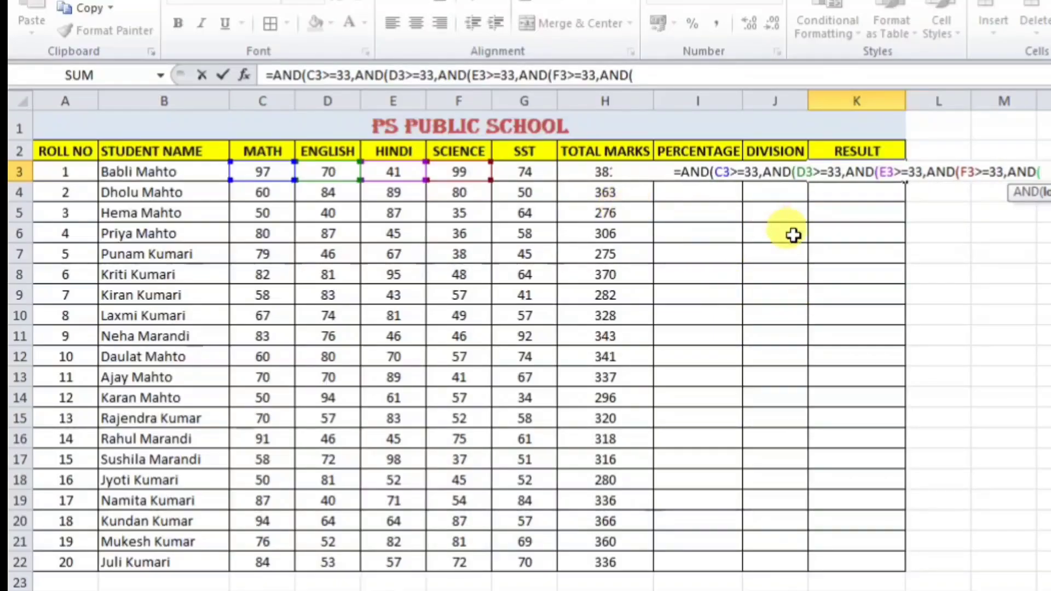
click(532, 171)
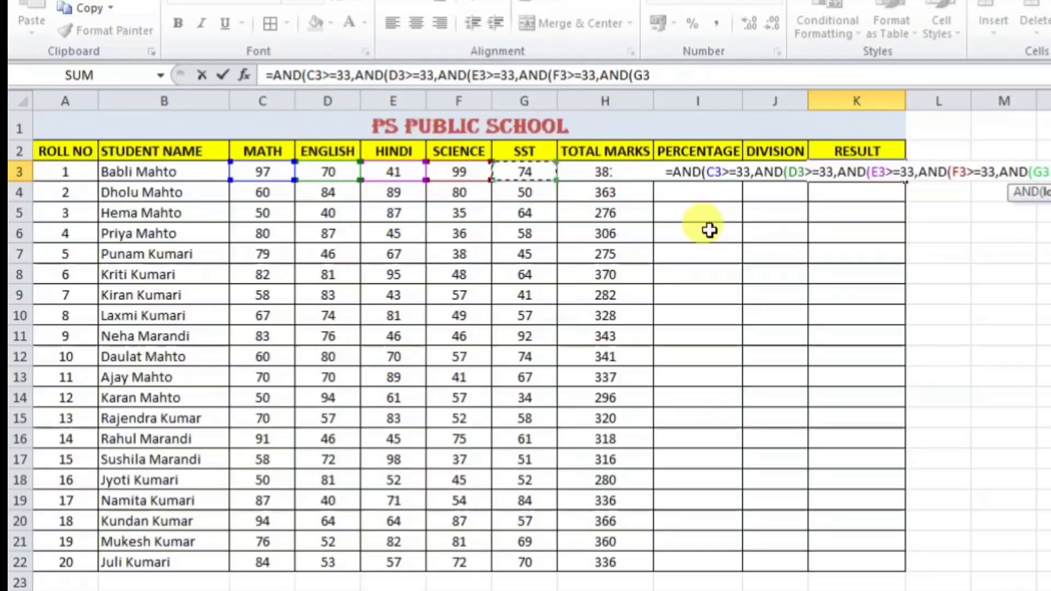
text(>=33)
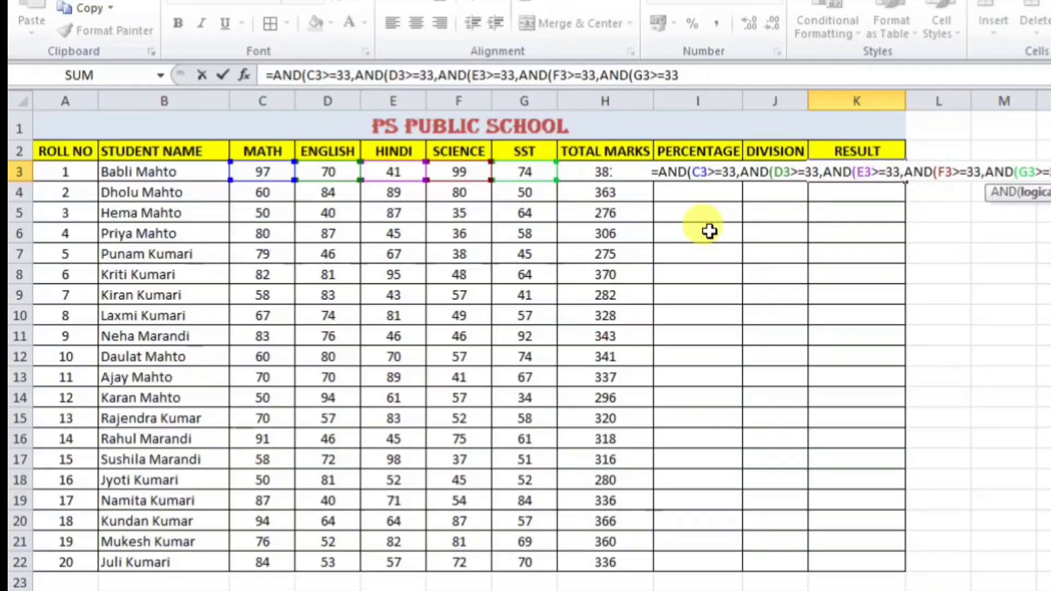
key(Return)
key(Return)
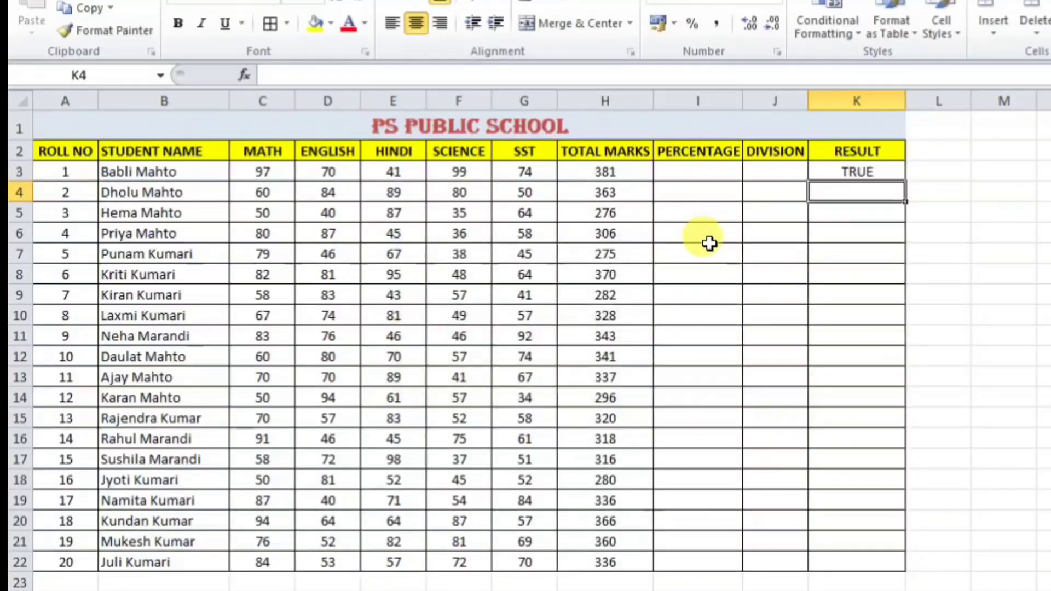
Step: Lower the first student's Hindi mark in E3 to 32 and see K3 turn FALSE
click(876, 170)
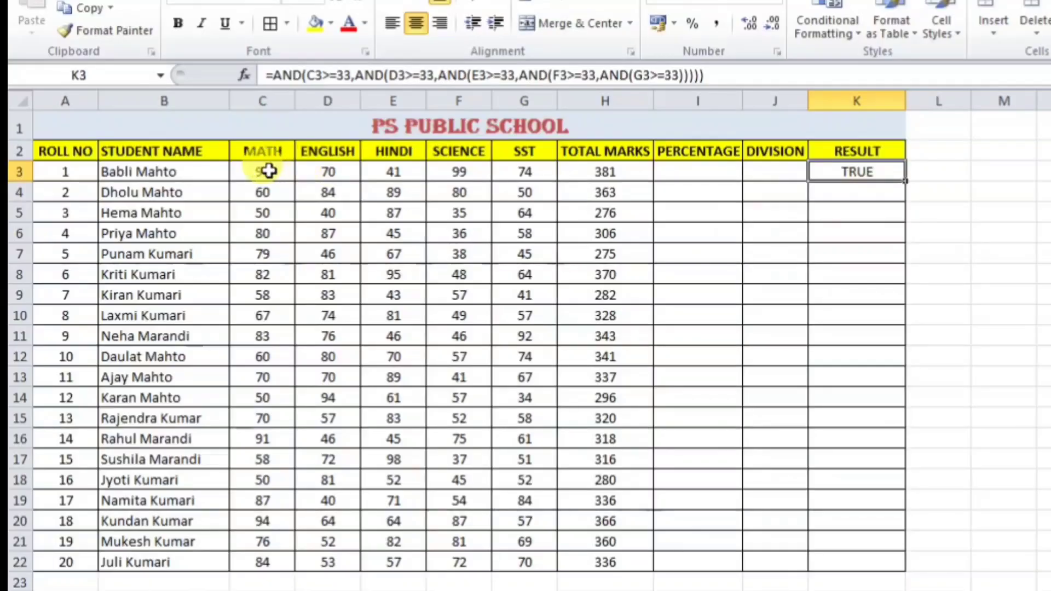
drag(268, 171, 586, 172)
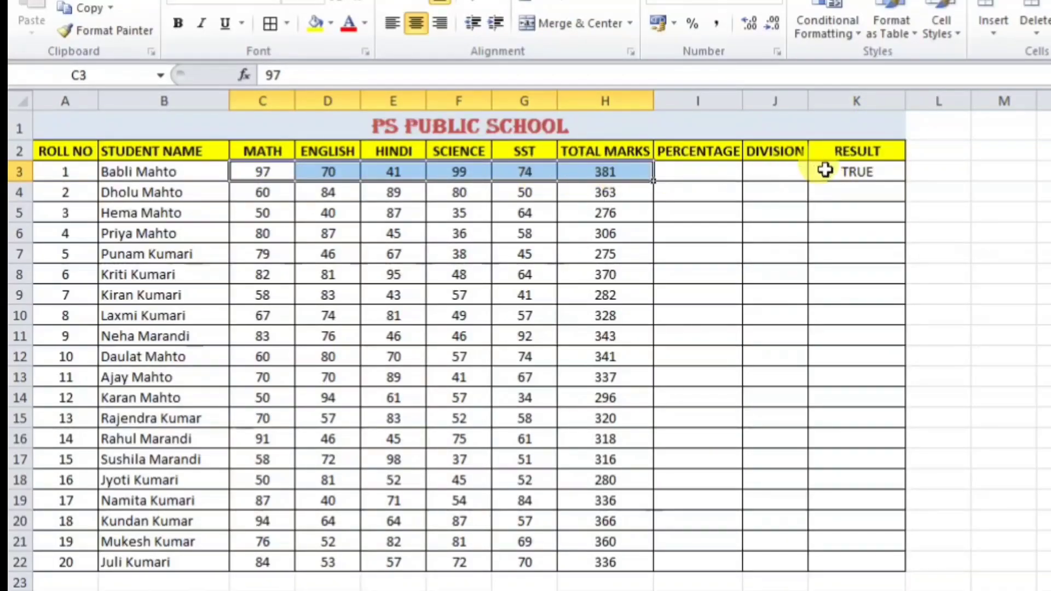
click(826, 170)
click(385, 171)
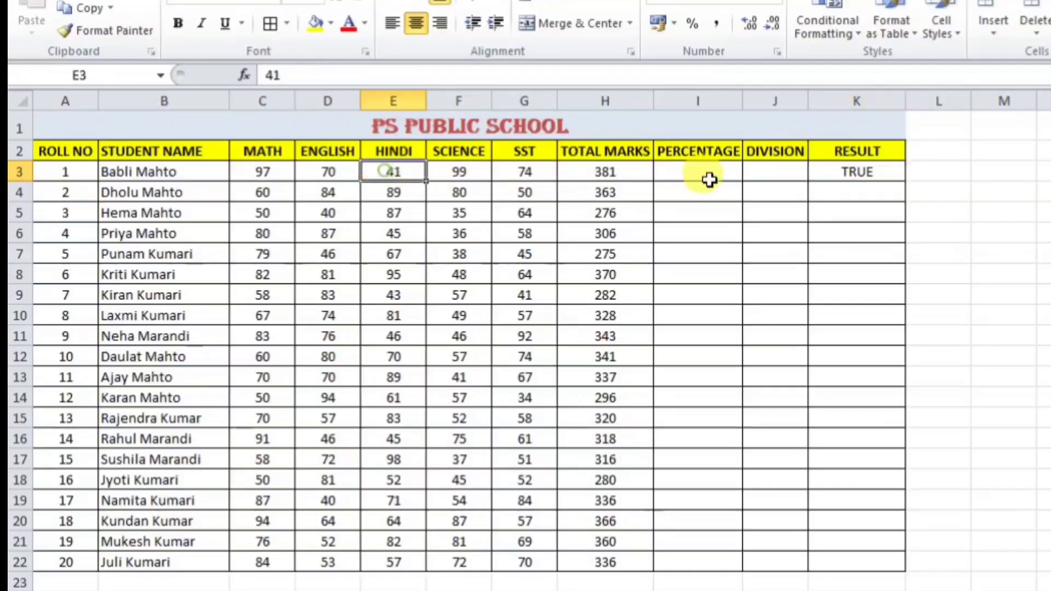
text(32)
key(Return)
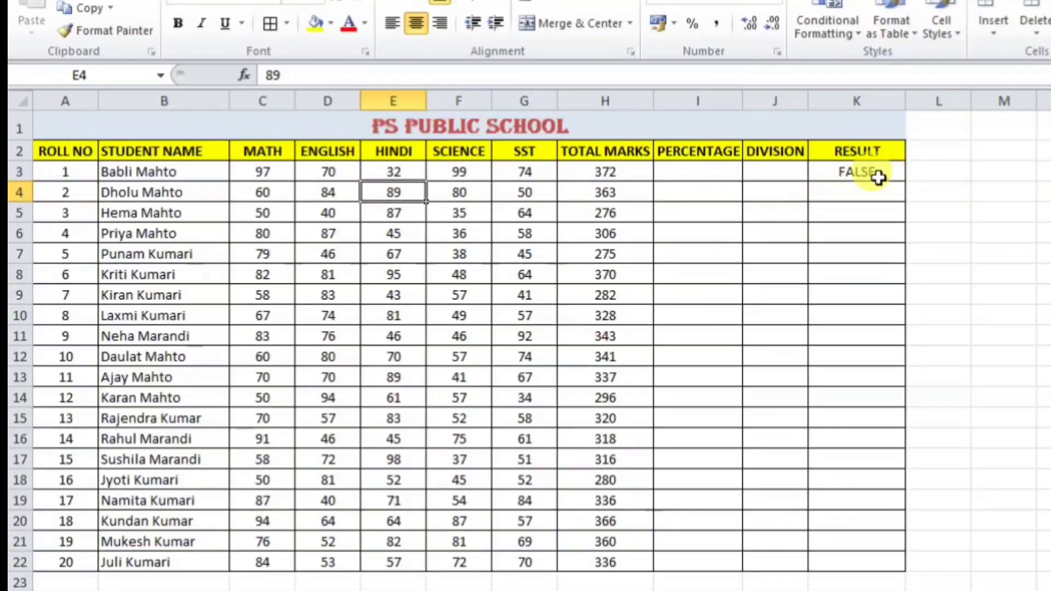
click(878, 174)
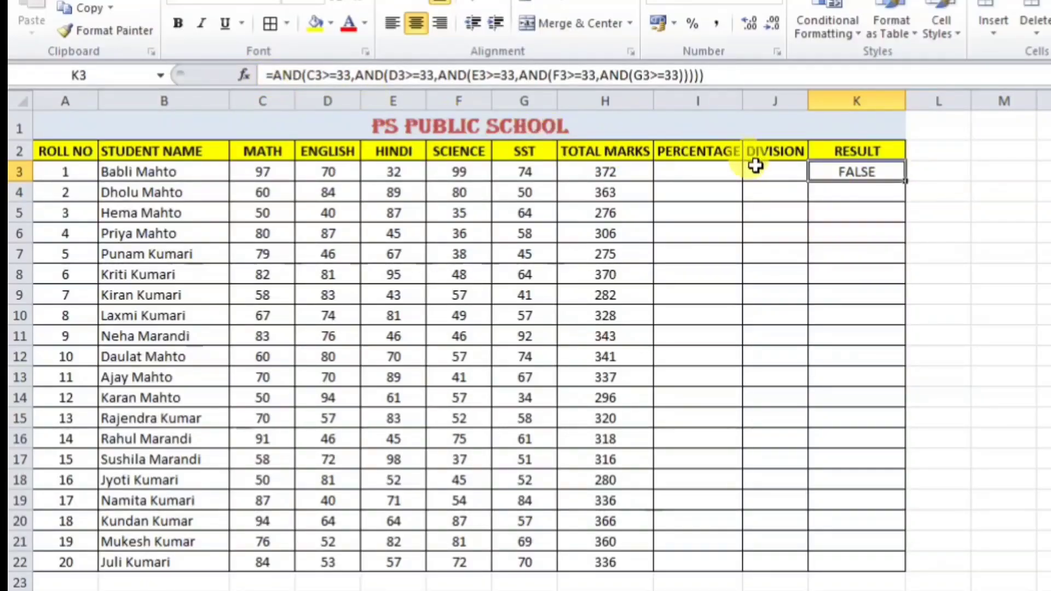
Step: Set the Hindi mark back to 33 so K3 returns TRUE
click(411, 169)
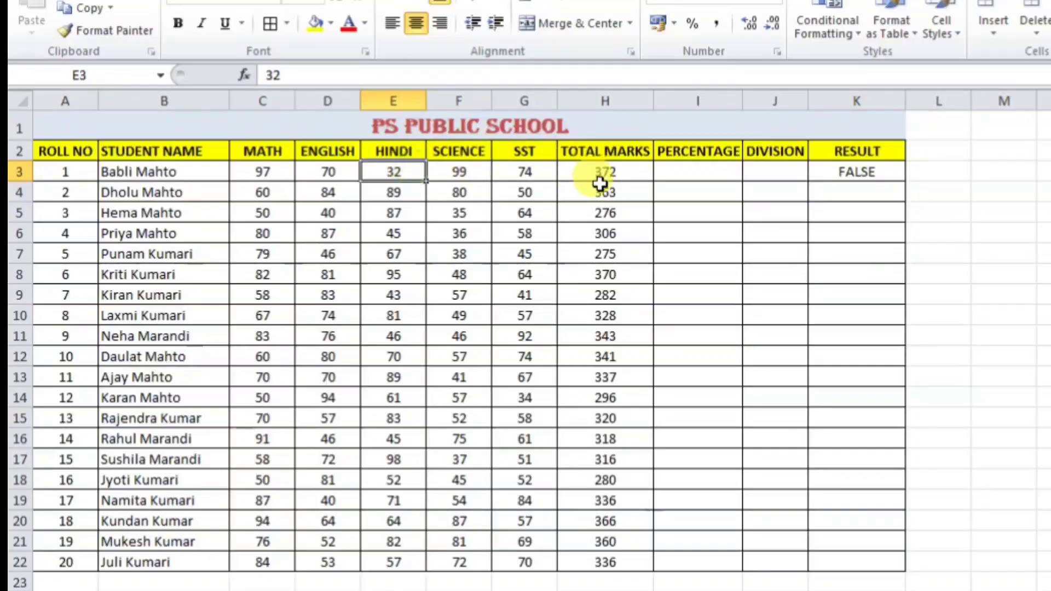
text(33)
key(Return)
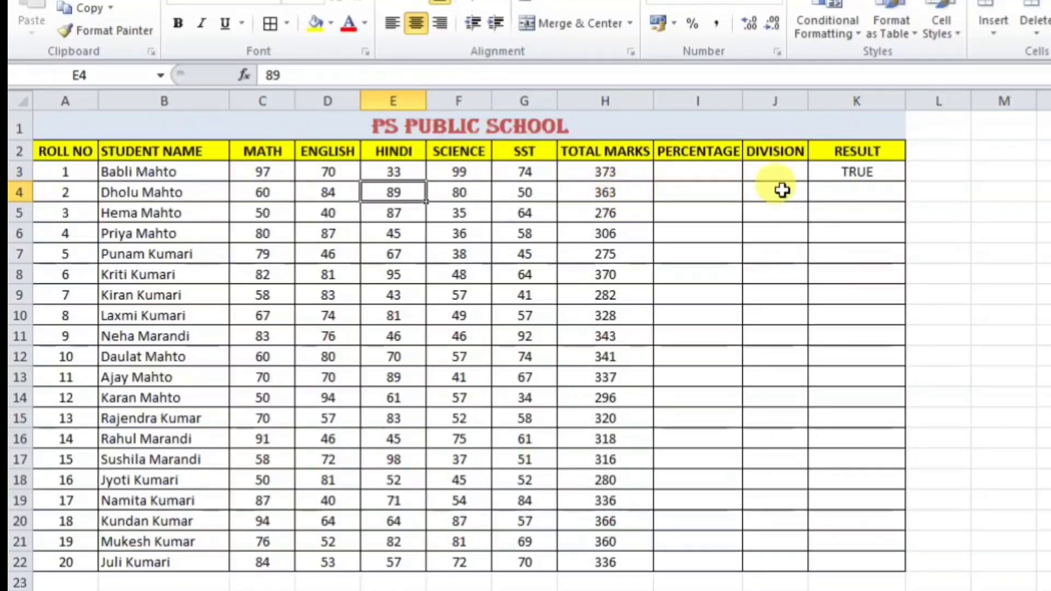
click(858, 171)
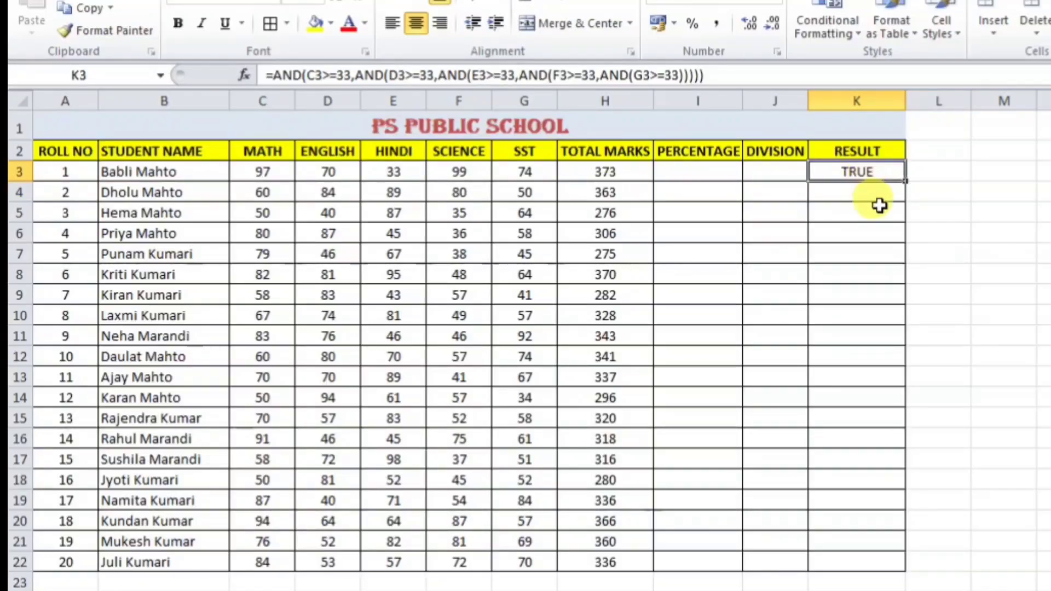
Step: Wrap K3's AND formula in IF so it returns "PASS" or "FAIL"
click(276, 77)
text(IF)
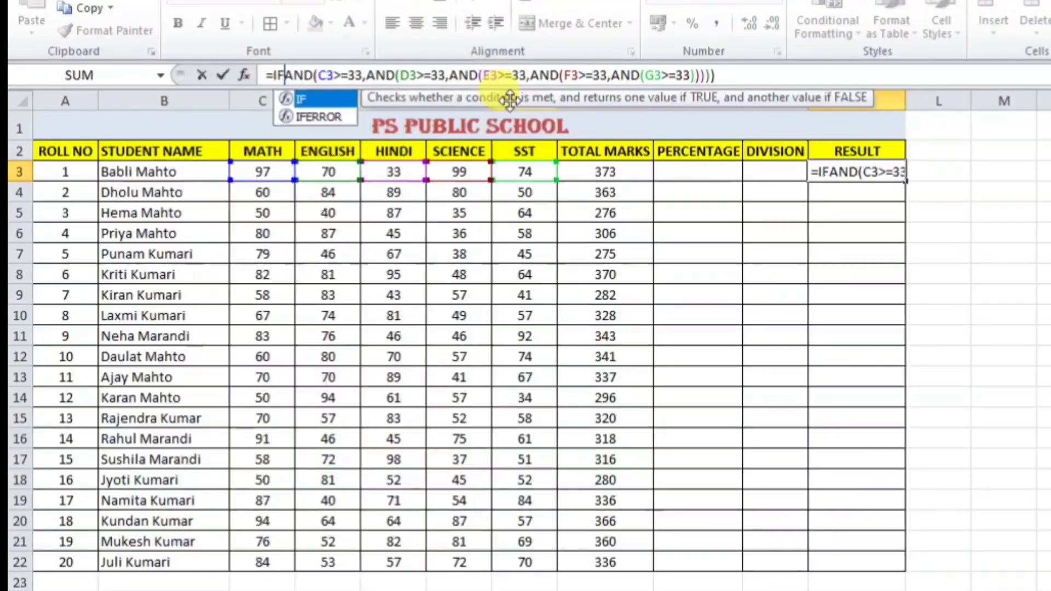
text(()
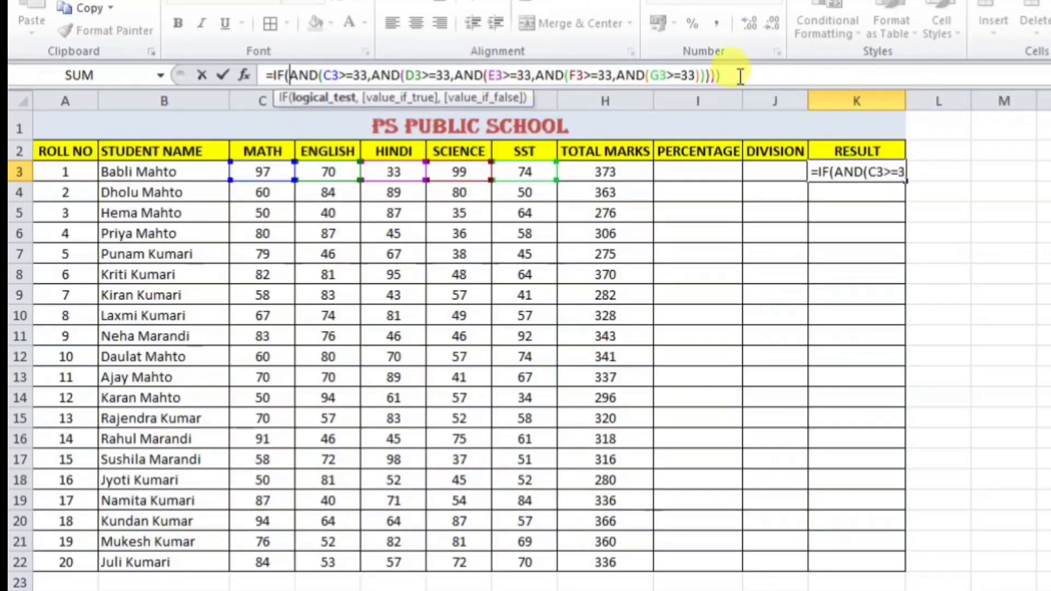
text(,)
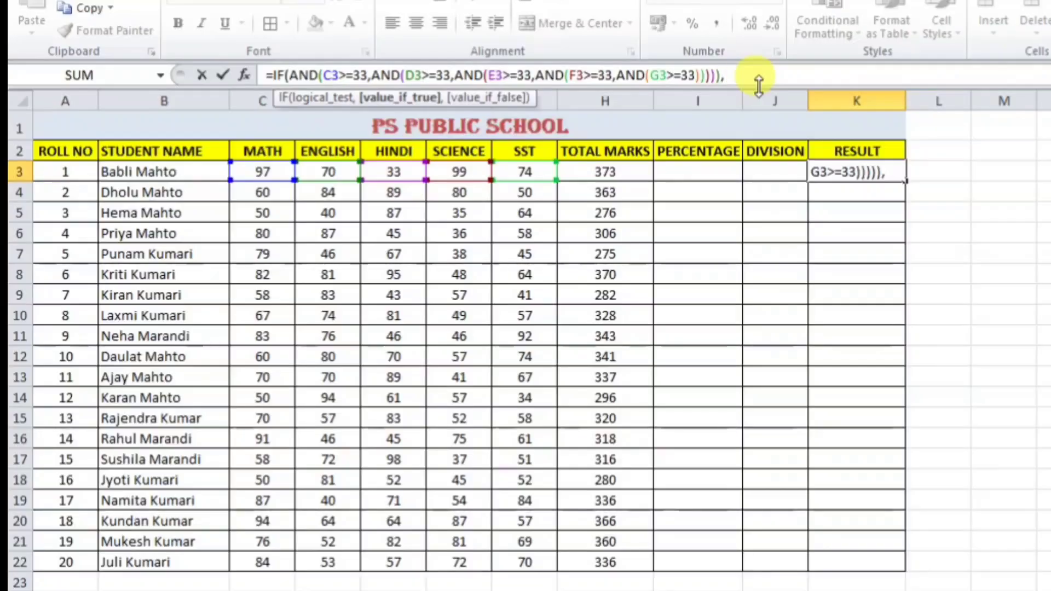
text("")
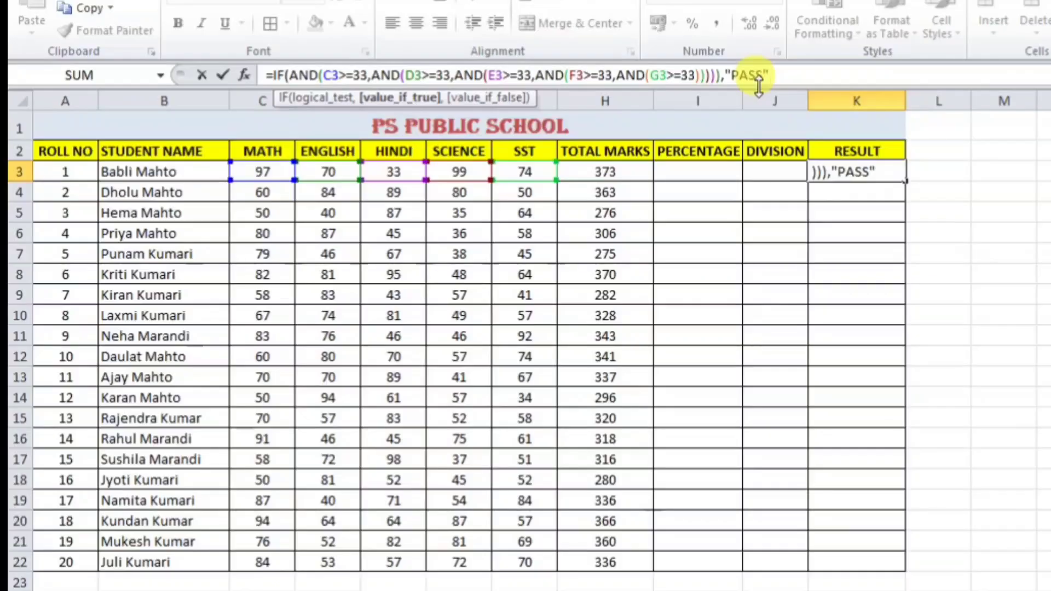
key(BackSpace)
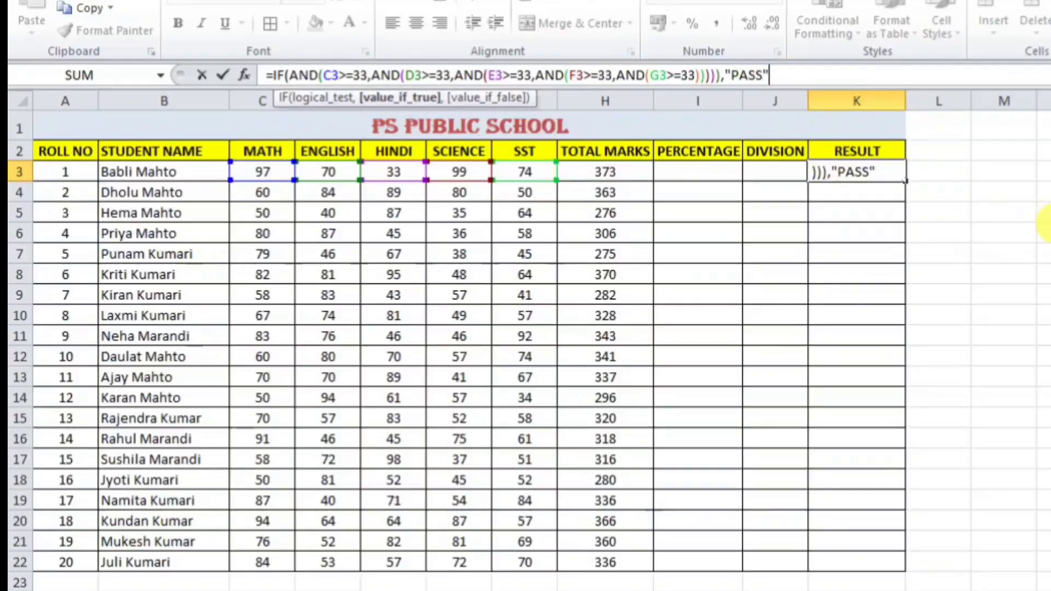
key(BackSpace)
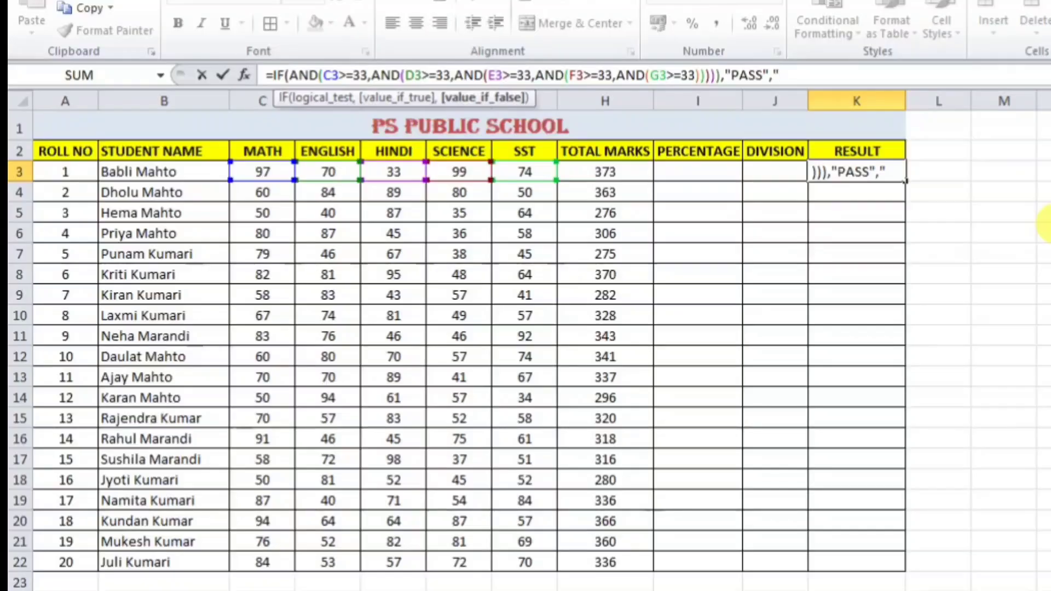
text(FAIL)
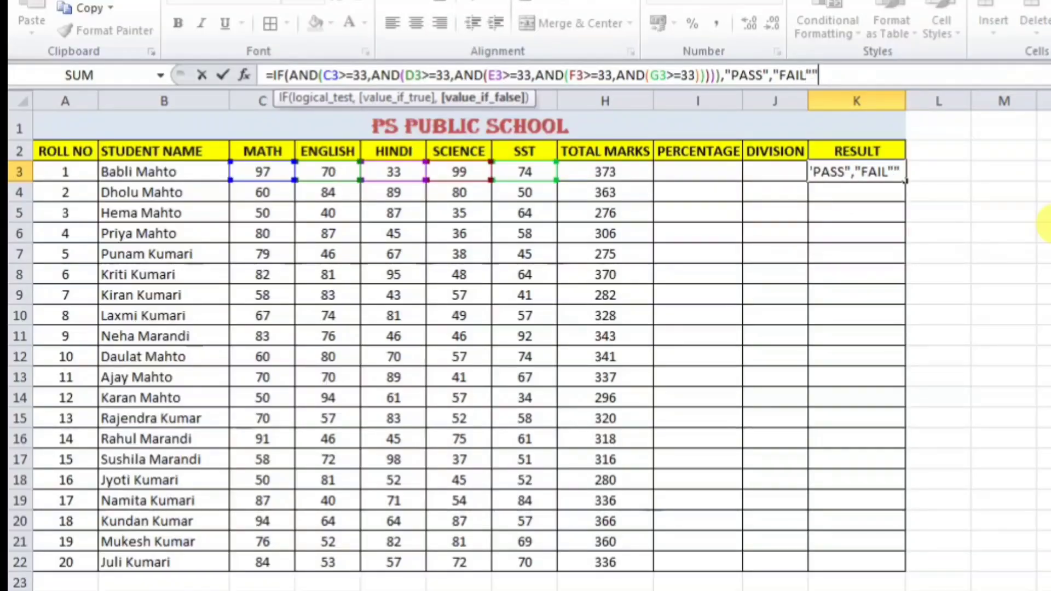
text(")
Step: Commit the PASS/FAIL formula and test it with an English mark of 10 in D3
key(Return)
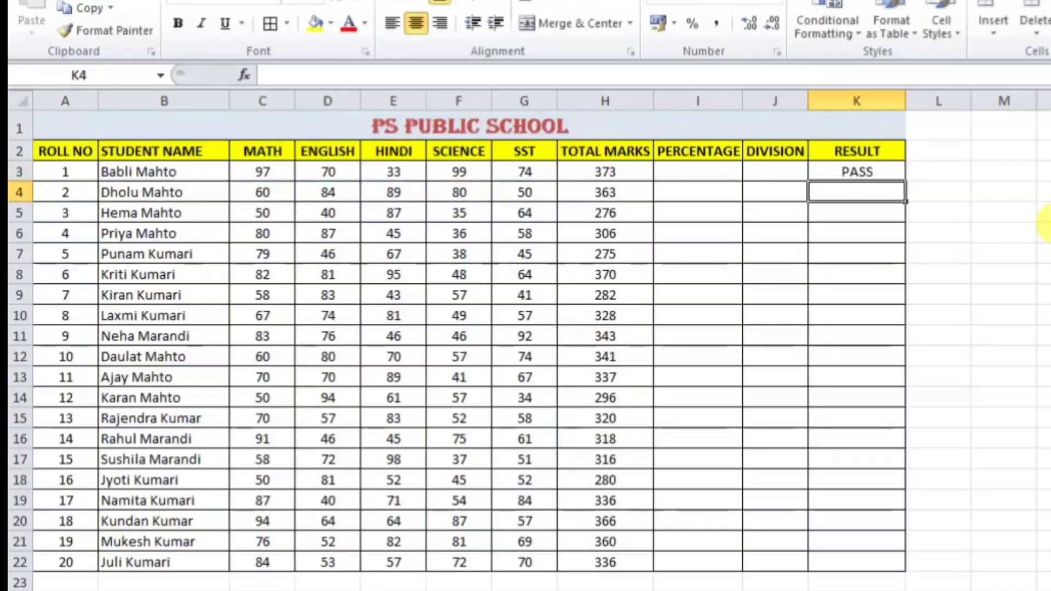
click(869, 173)
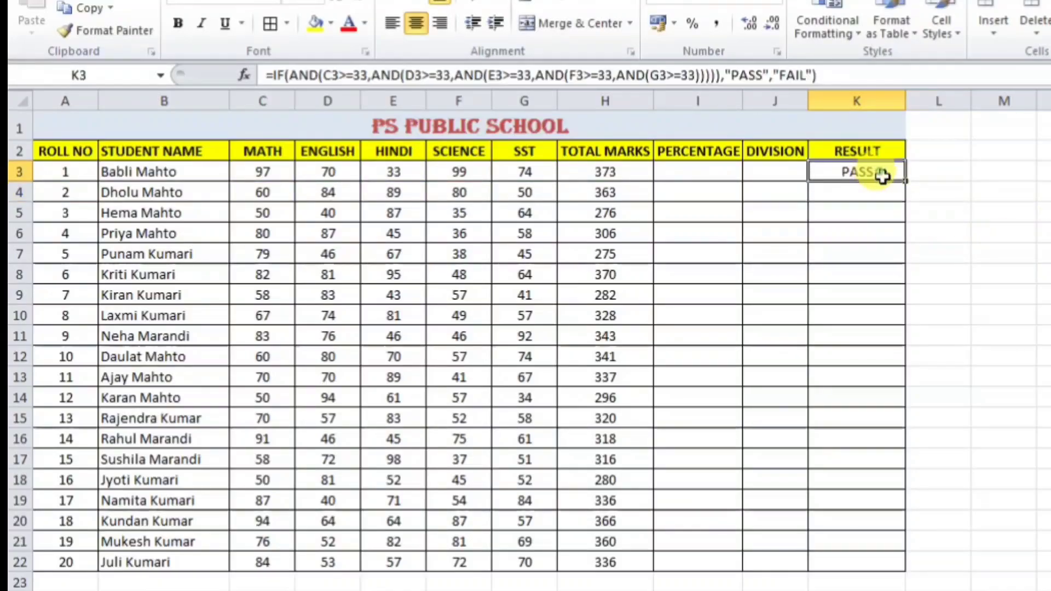
click(337, 173)
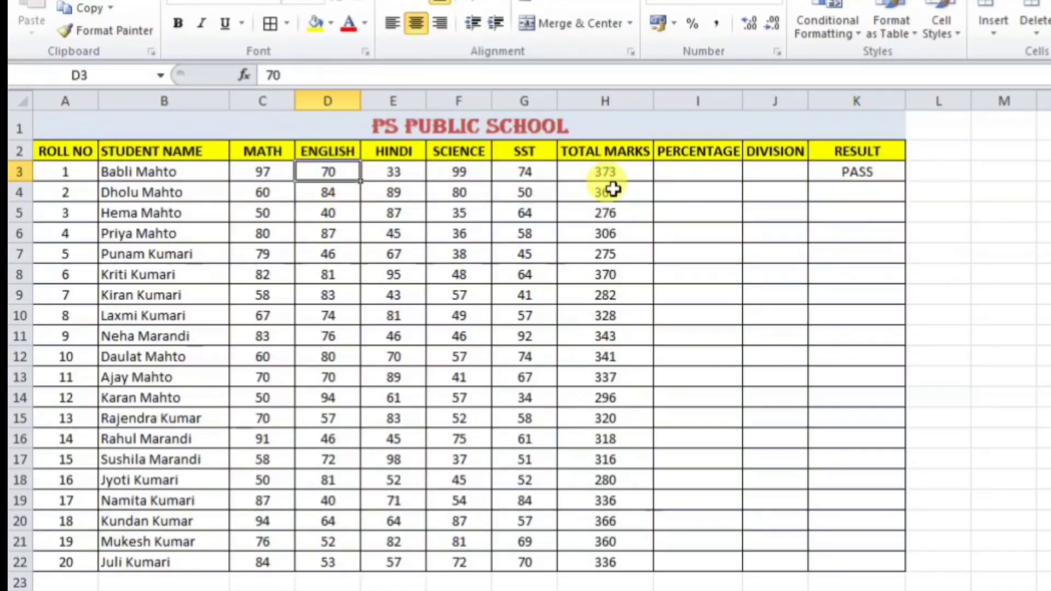
text(1)
key(Return)
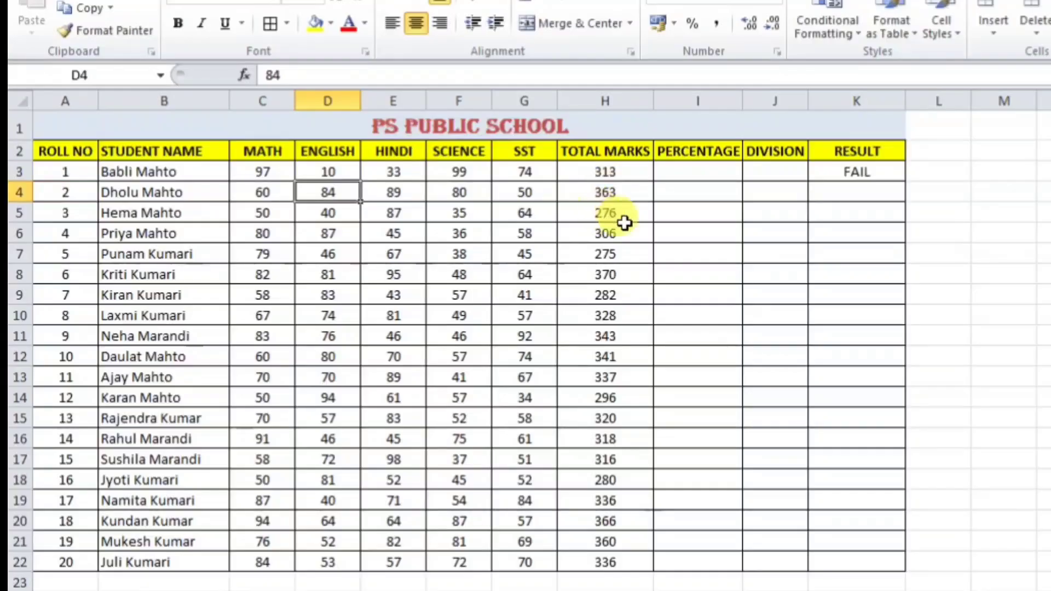
click(843, 171)
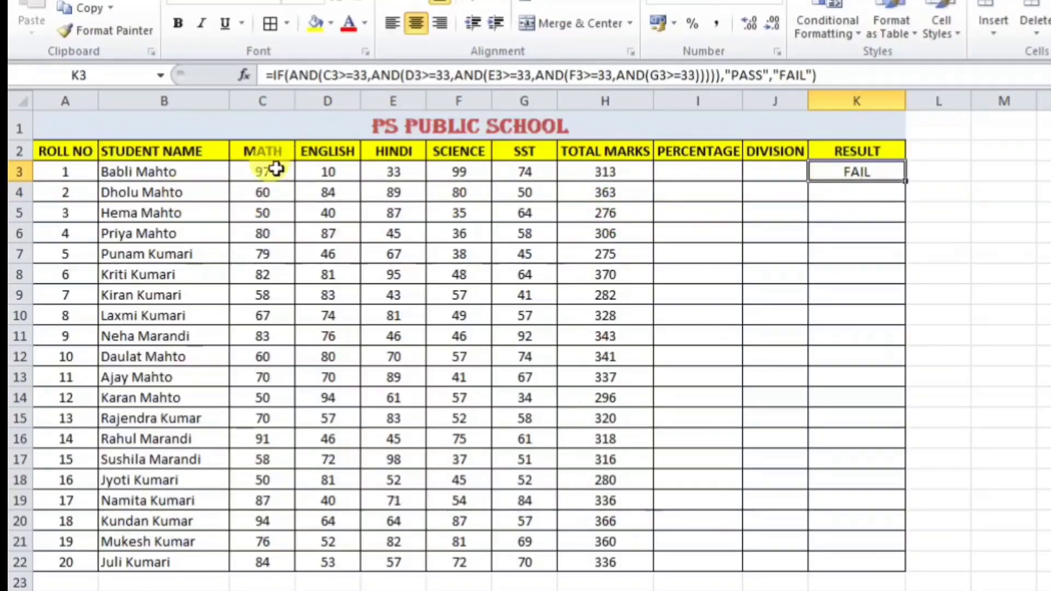
Step: Set the first student's MATH mark to 20 and ENGLISH to 96, confirming the result stays FAIL
click(277, 170)
text(20)
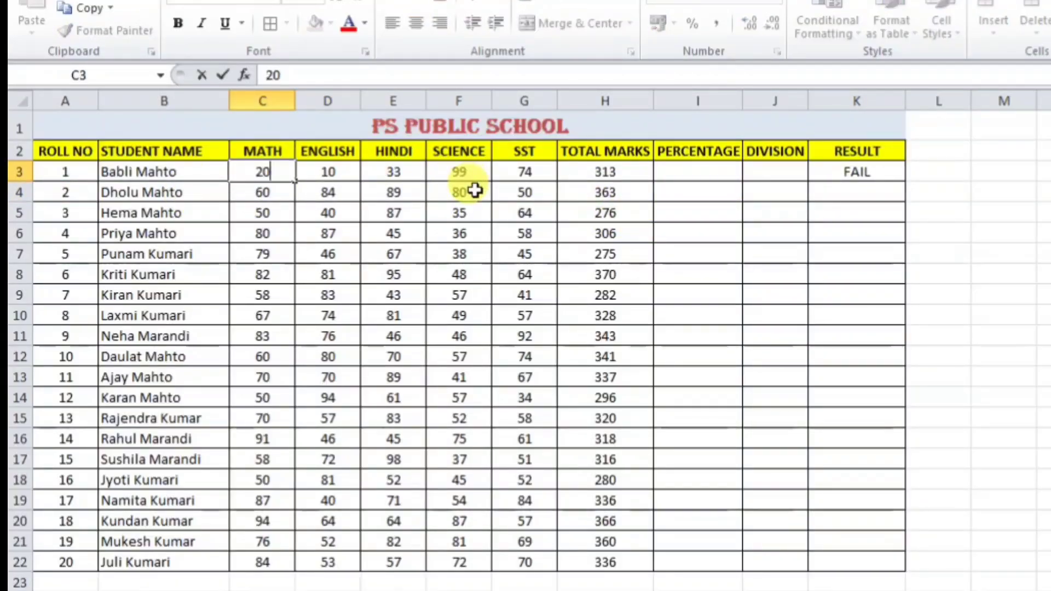
key(Return)
click(330, 173)
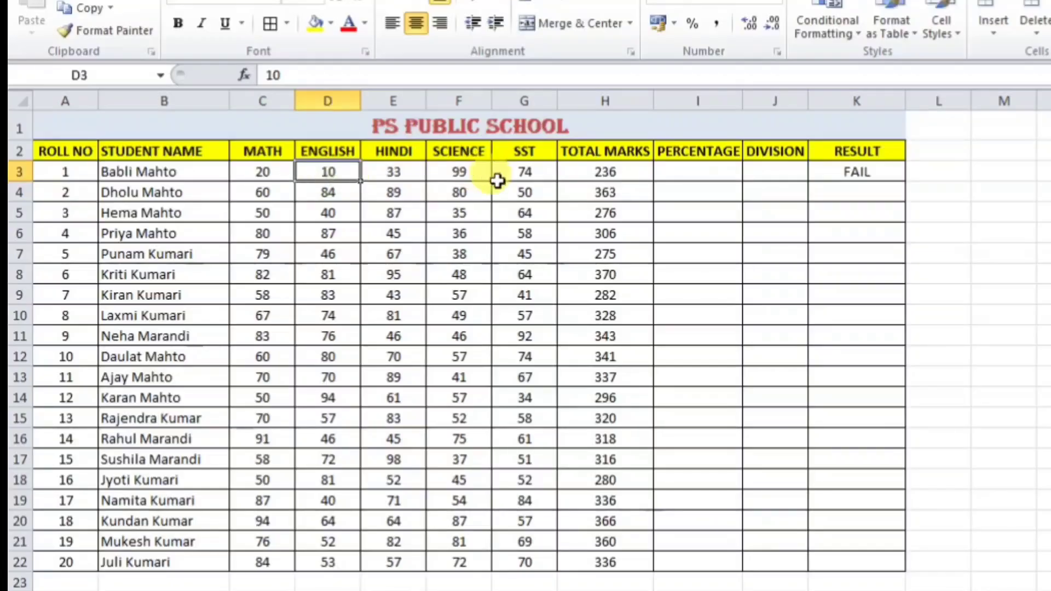
text(96)
key(Return)
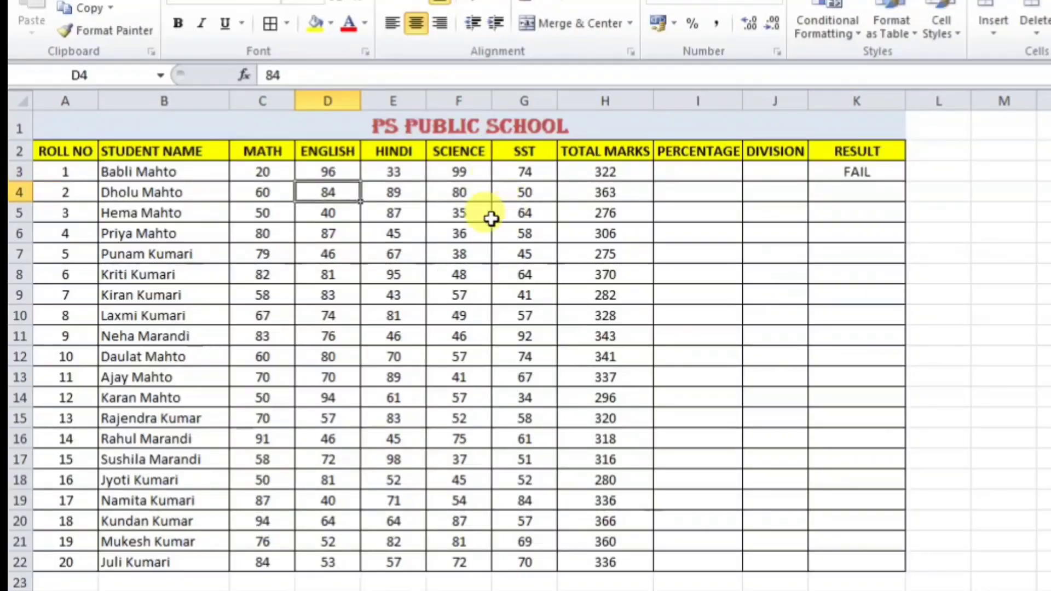
click(261, 176)
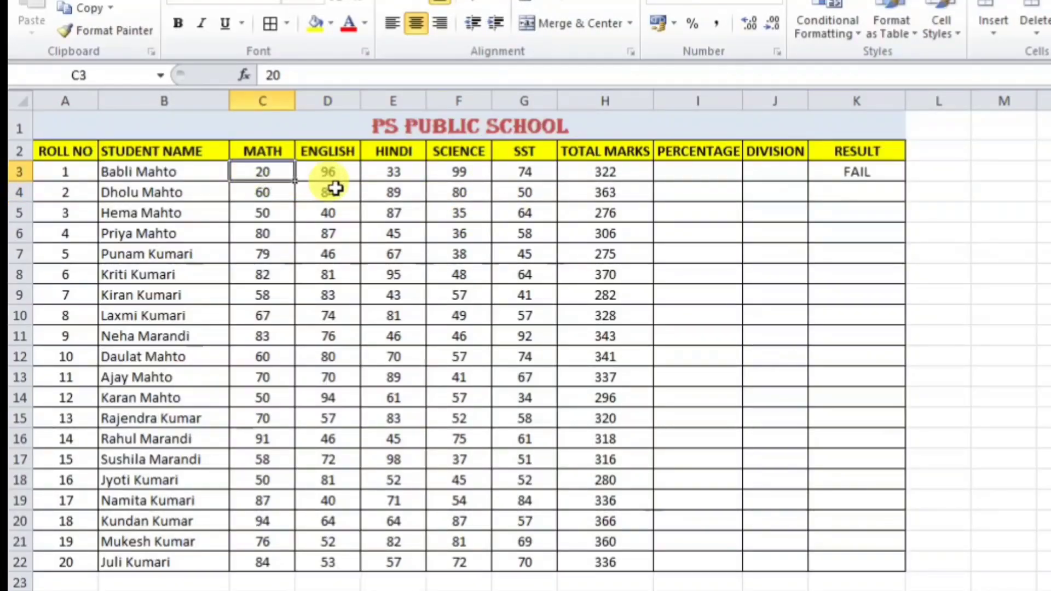
click(880, 173)
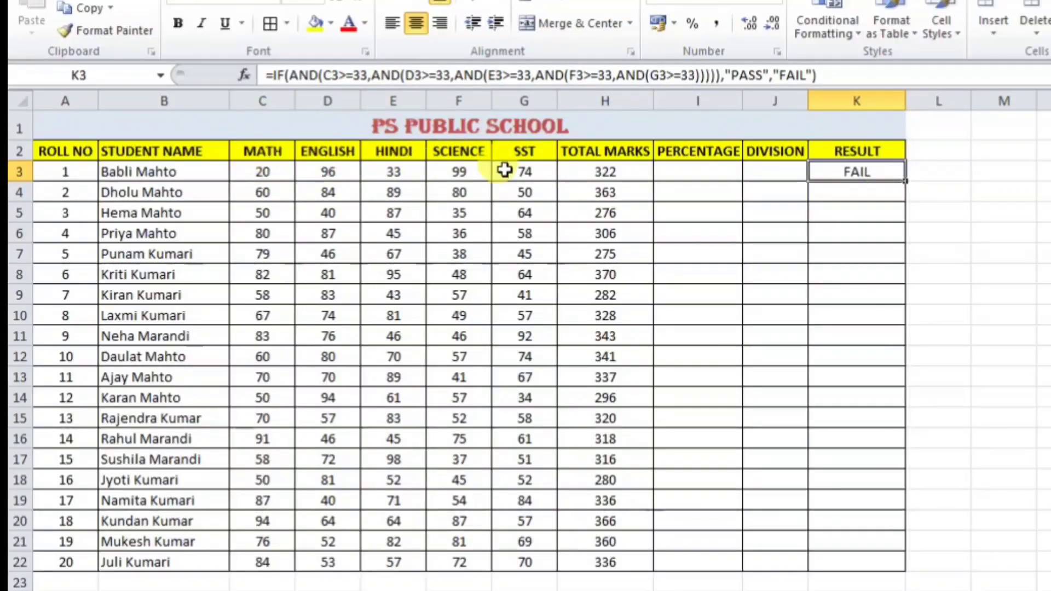
Step: Enter 33 for the first student's MATH, ENGLISH, SCIENCE and SST marks
click(265, 171)
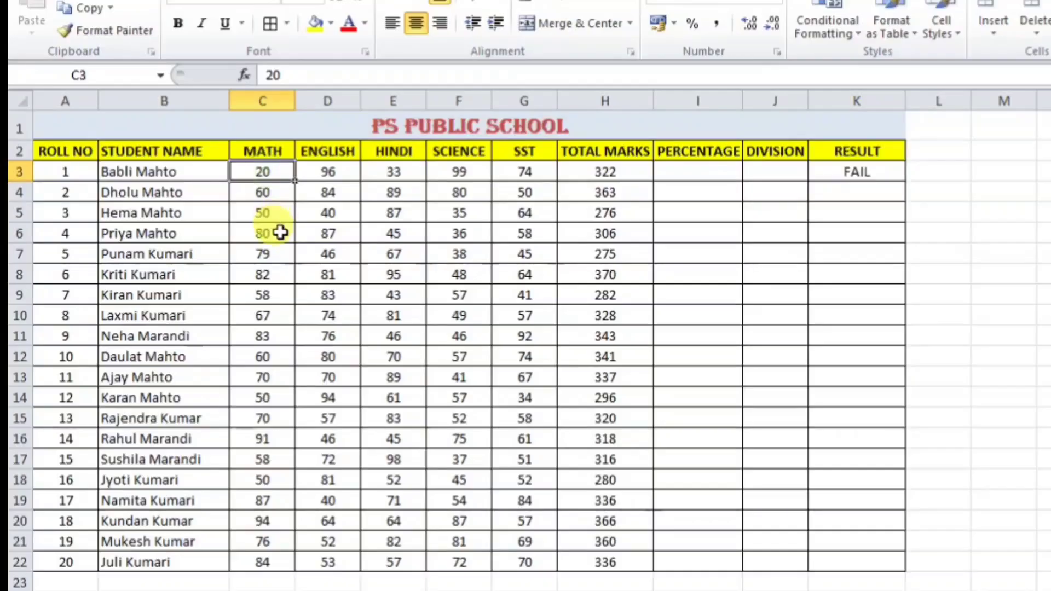
text(33)
key(Tab)
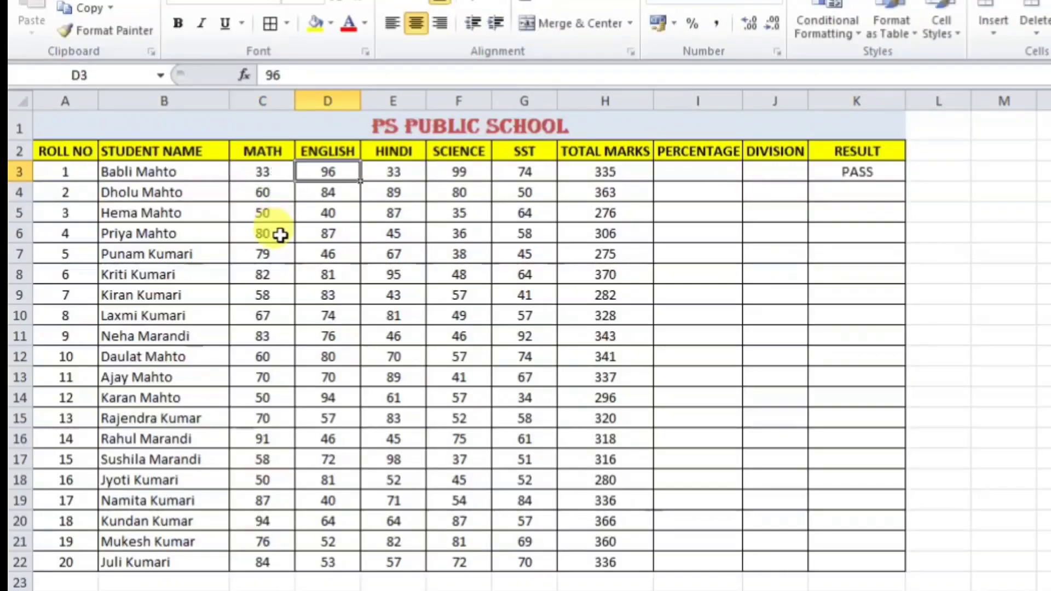
text(33)
key(Tab)
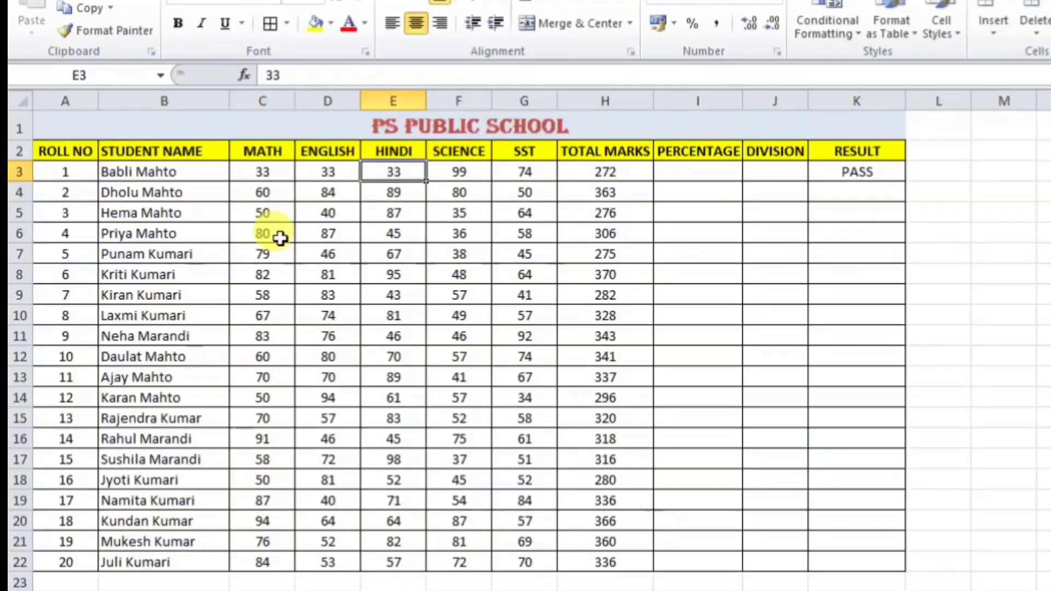
key(Tab)
text(33)
key(Tab)
Step: Undo the 33 accidentally typed over the TOTAL MARKS cell, restoring its SUM
text(33)
key(ctrl+Return)
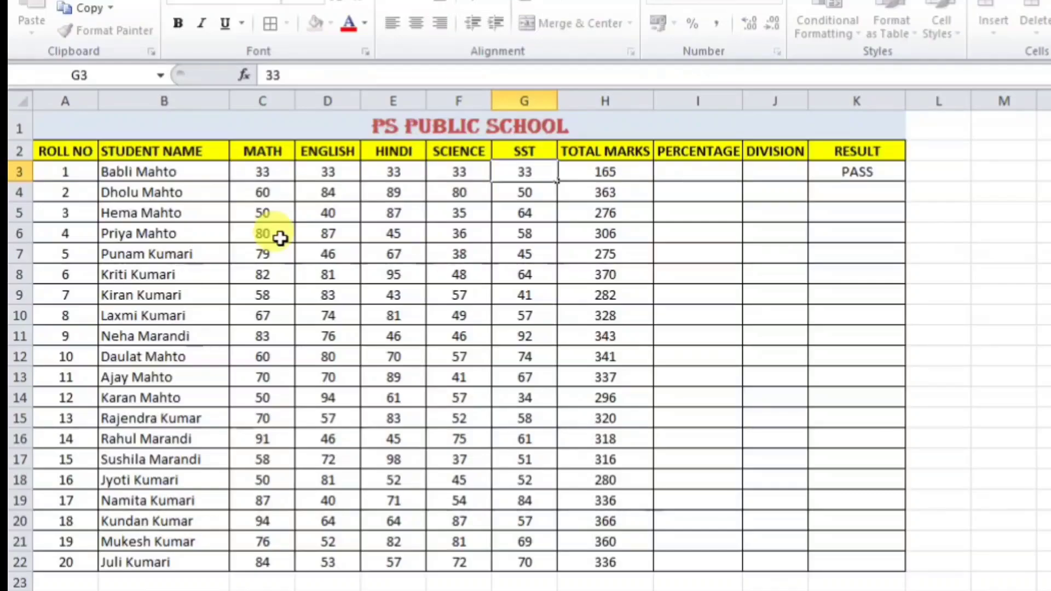
key(Tab)
text(33)
key(Tab)
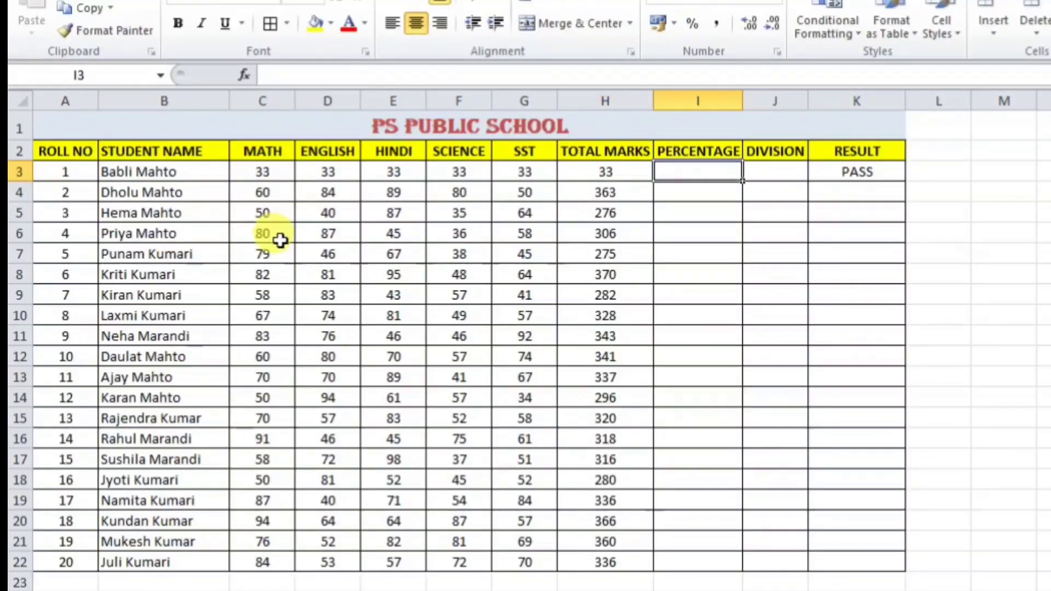
key(shift+Tab)
key(ctrl+z)
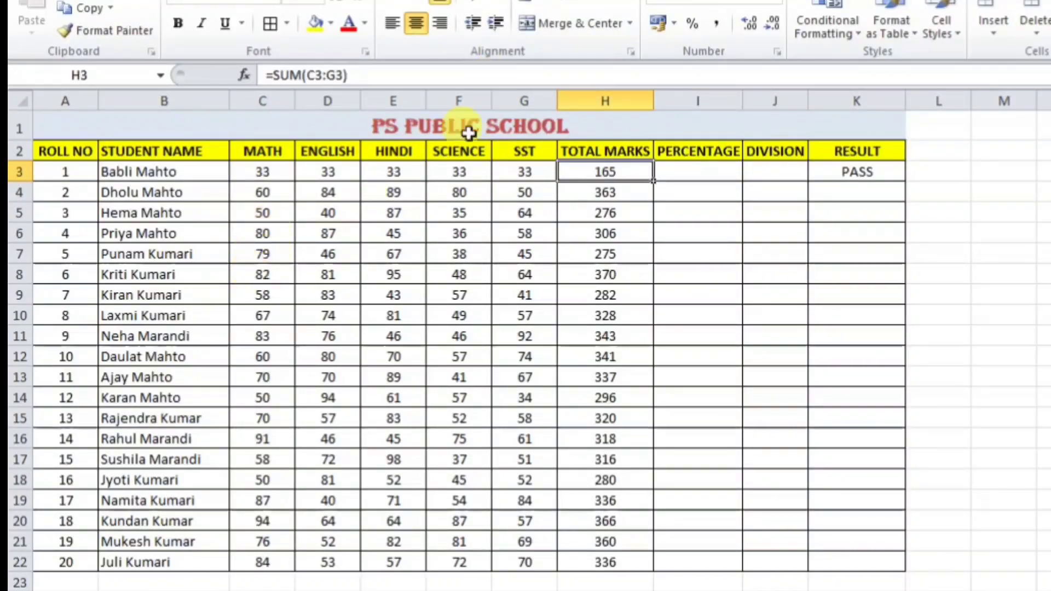
Step: Lower the SST mark to 32 so the total is 164 and the result reads FAIL
drag(272, 180, 534, 174)
click(850, 174)
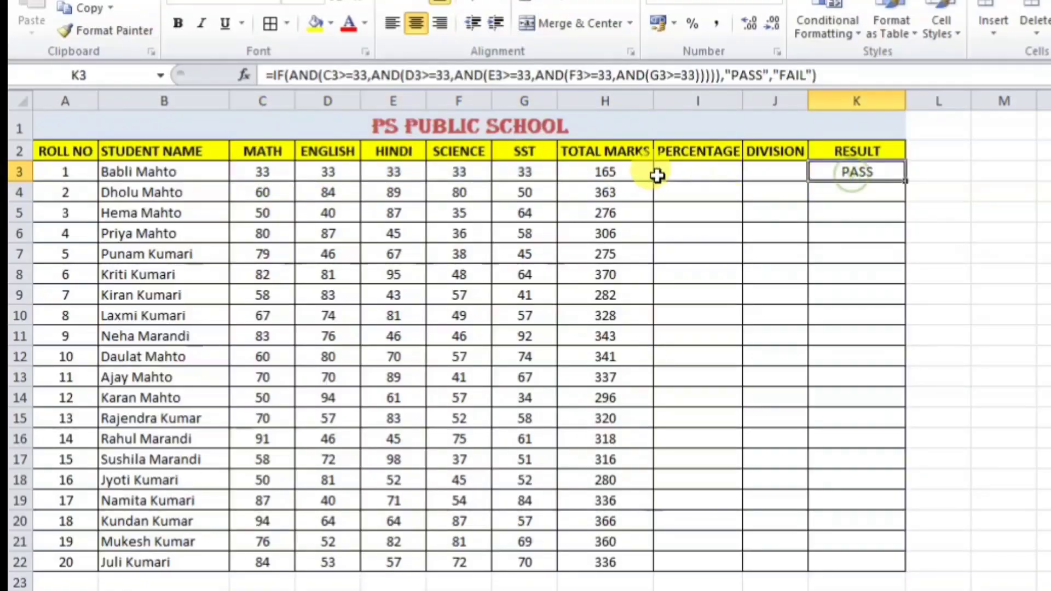
click(534, 174)
text(32)
key(Return)
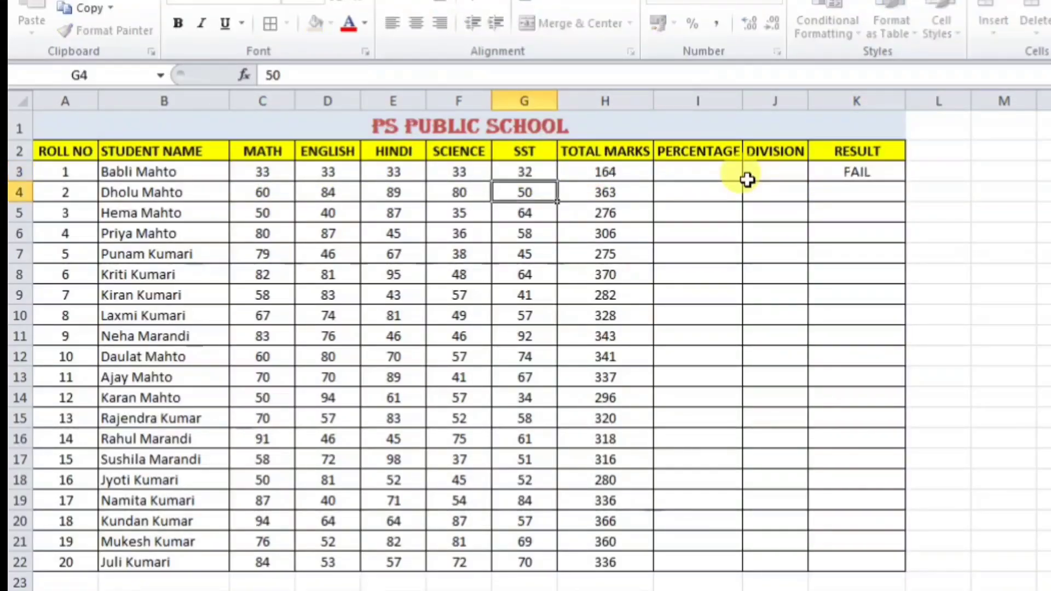
click(854, 175)
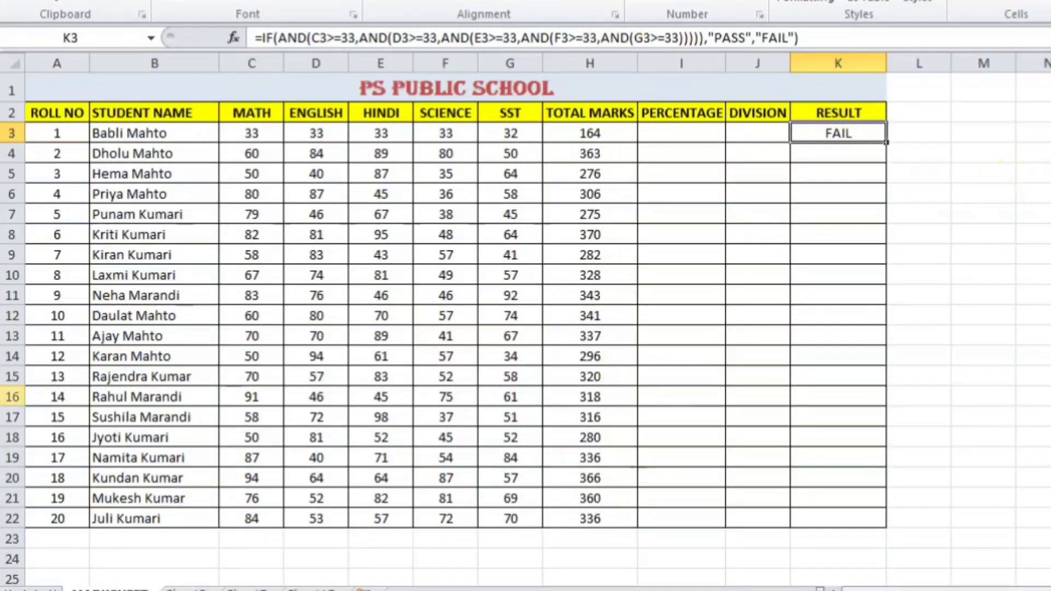
Step: Insert a blank column before the TOTAL MARKS column
click(975, 159)
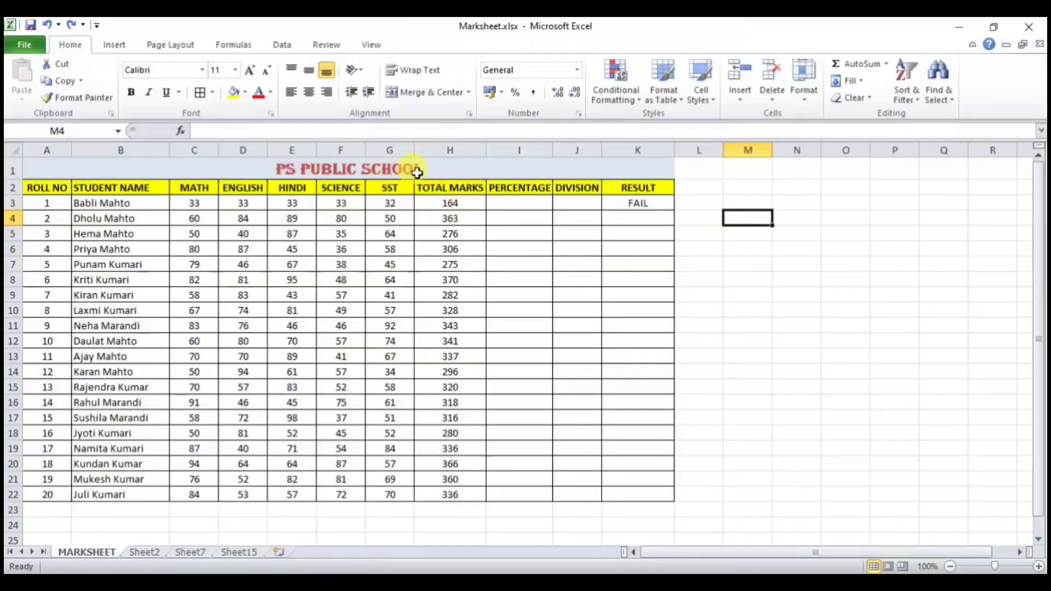
click(438, 147)
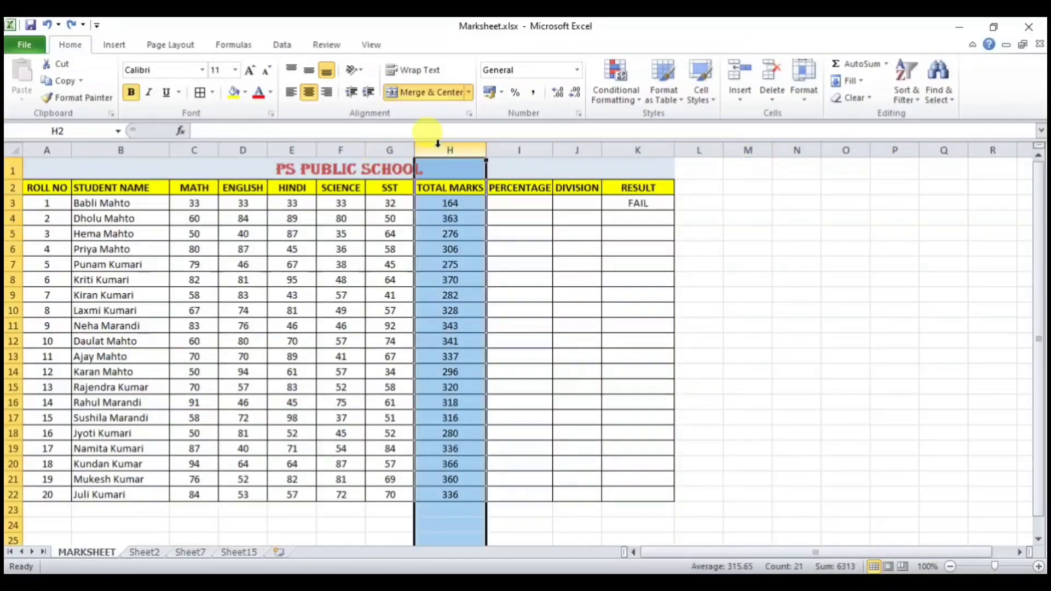
right_click(438, 145)
click(480, 247)
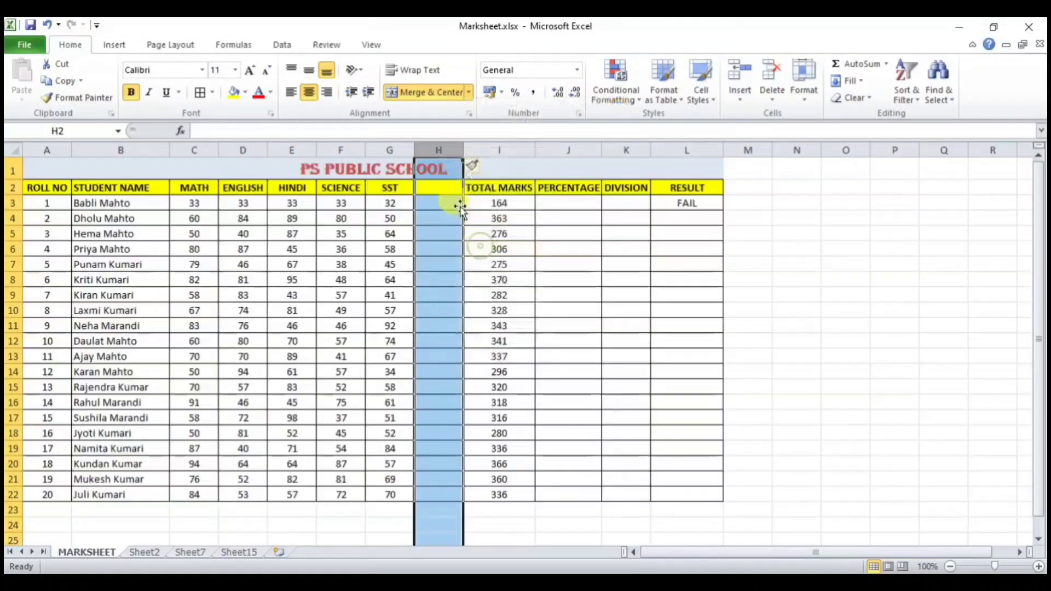
Step: Head the new column SNK and enter 85, 65 and 52 for the first three students
click(455, 189)
text(SNK)
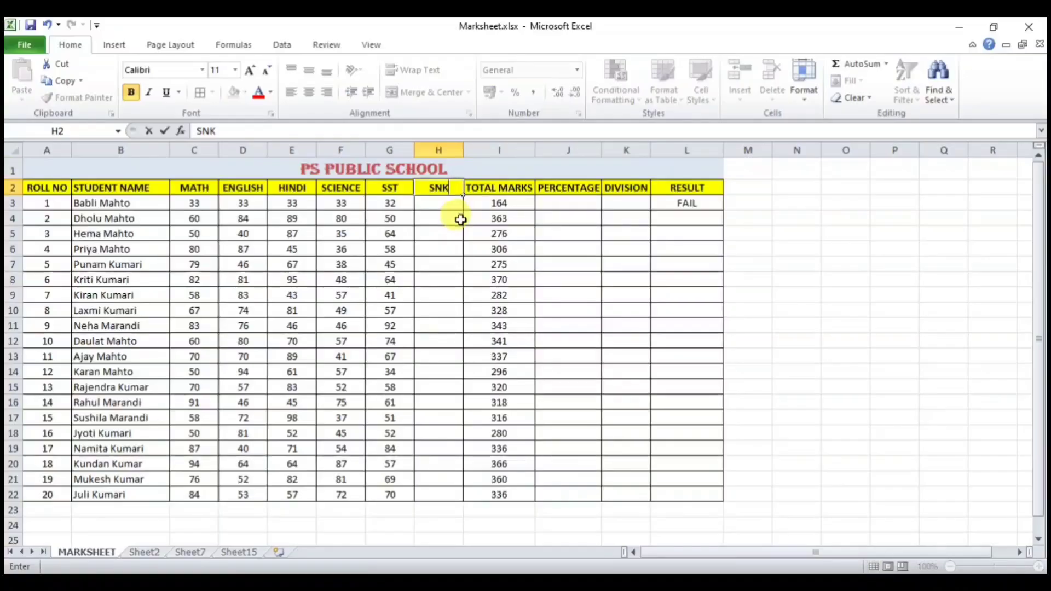
key(Return)
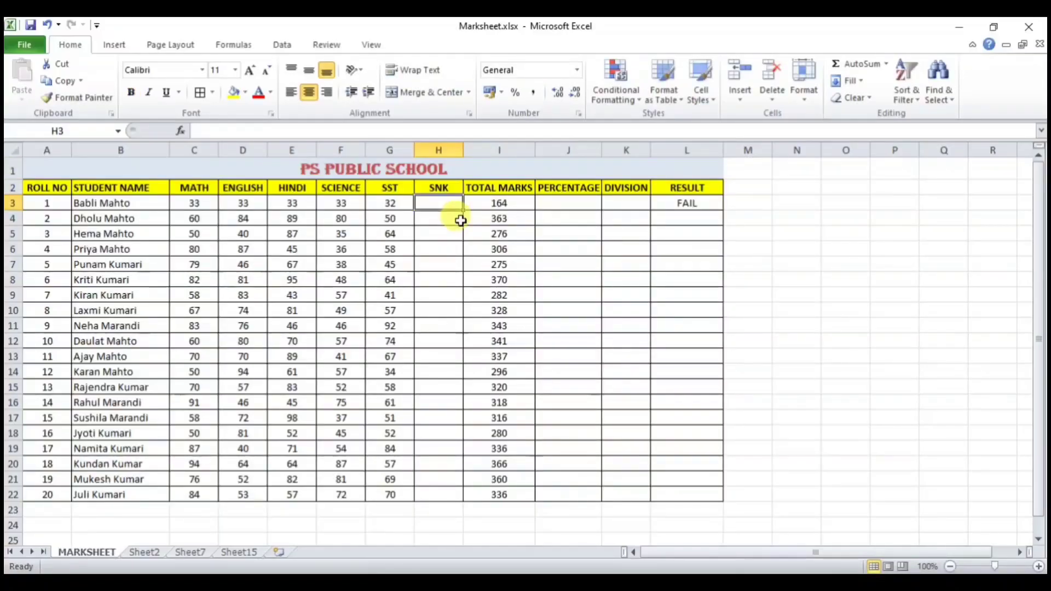
text(850)
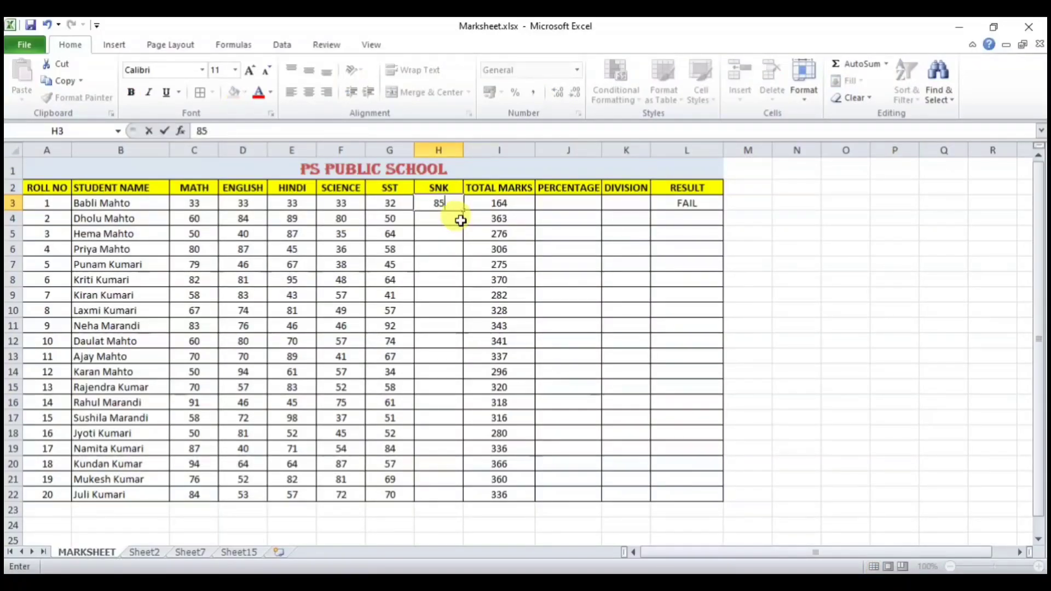
key(Return)
text(65)
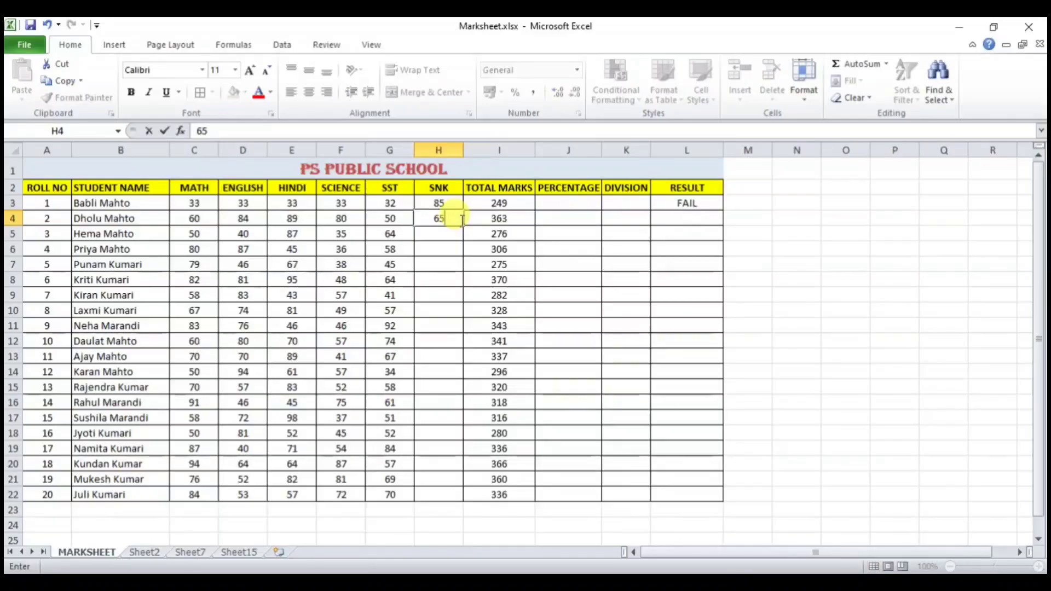
key(Return)
text(52)
key(Return)
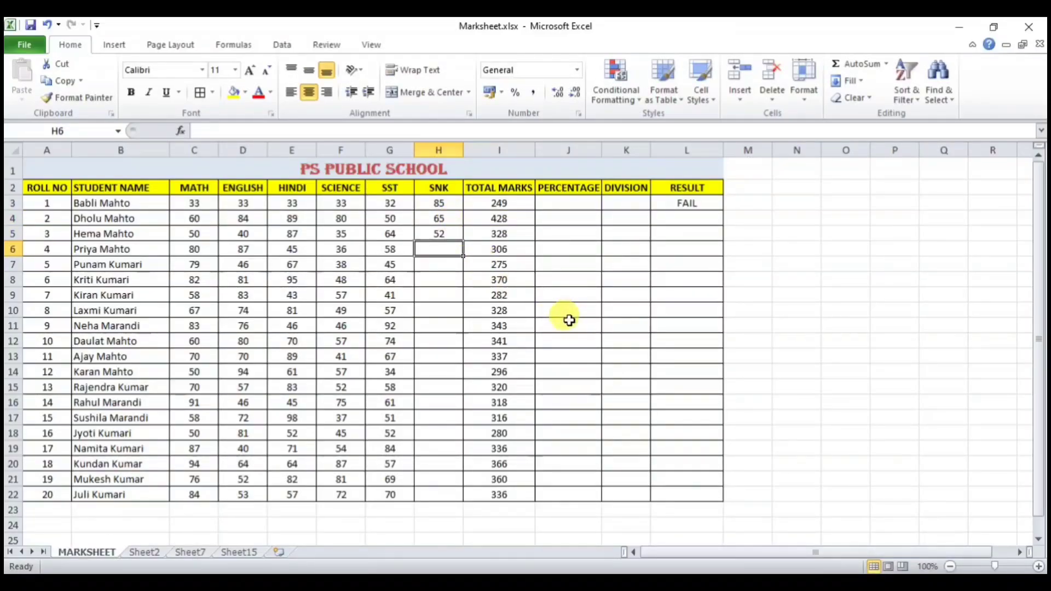
Step: Extend L3's formula after the SST condition with ,OR(H3<>
click(704, 200)
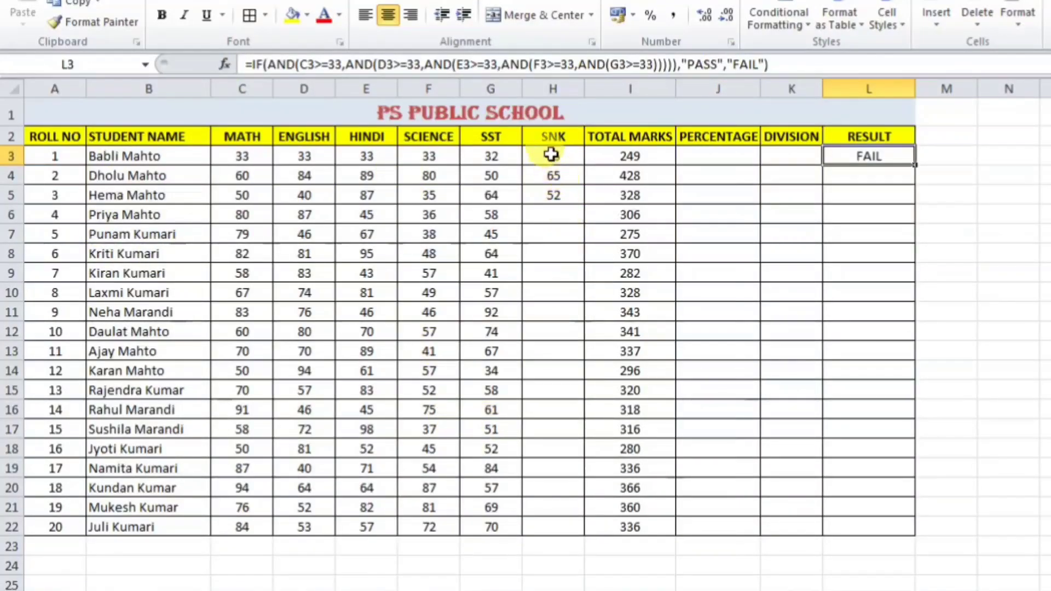
click(655, 66)
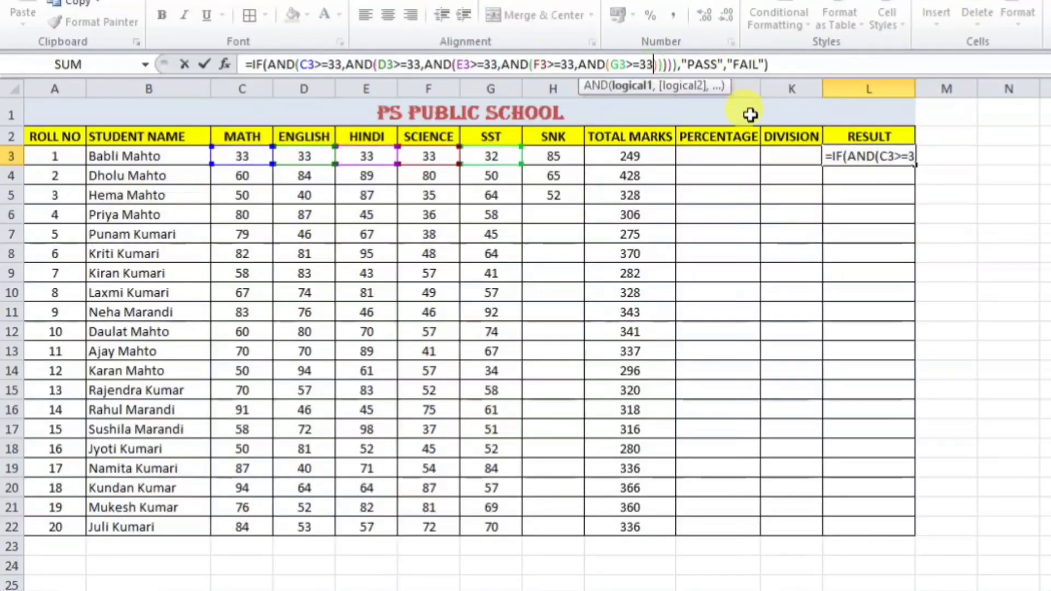
text(,OR)
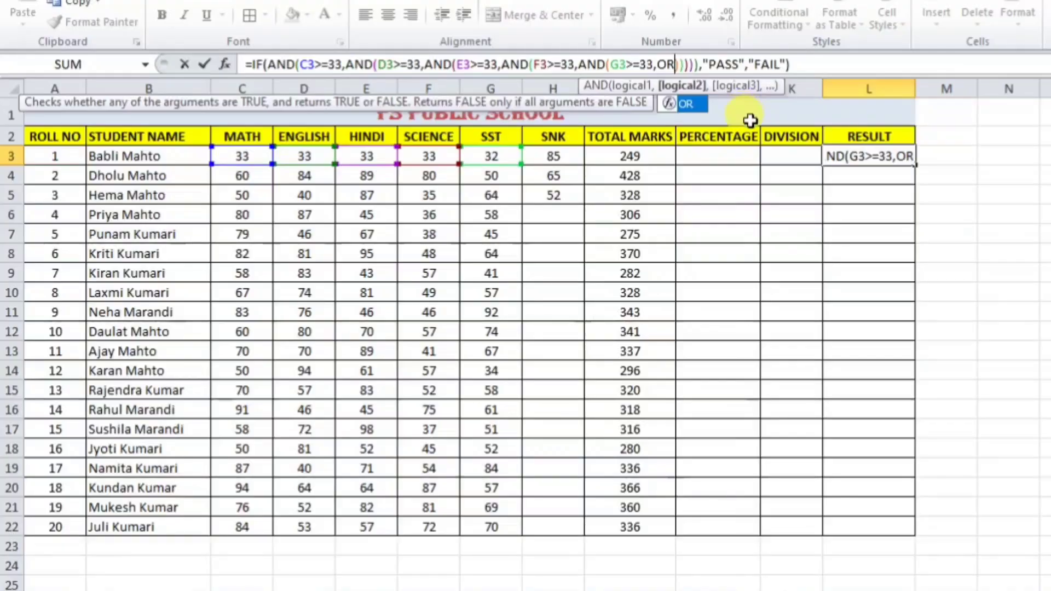
text(()
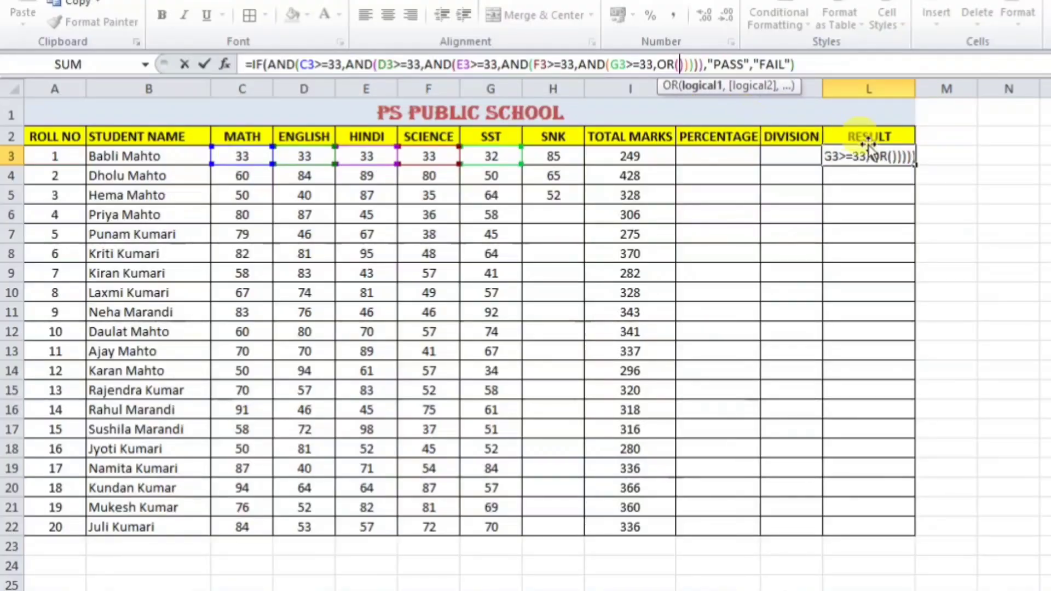
click(550, 157)
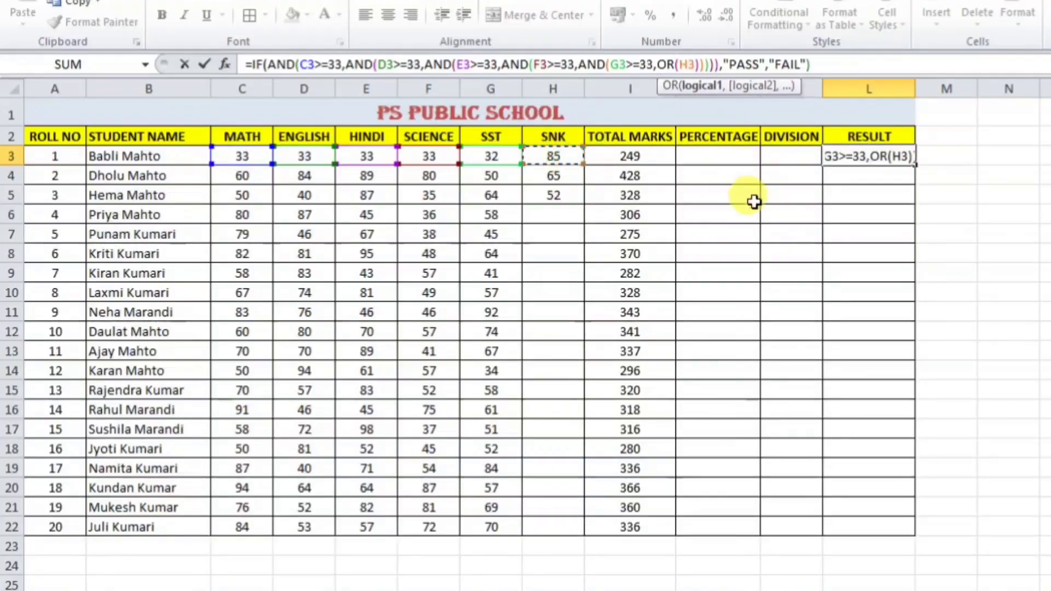
text(<>0)
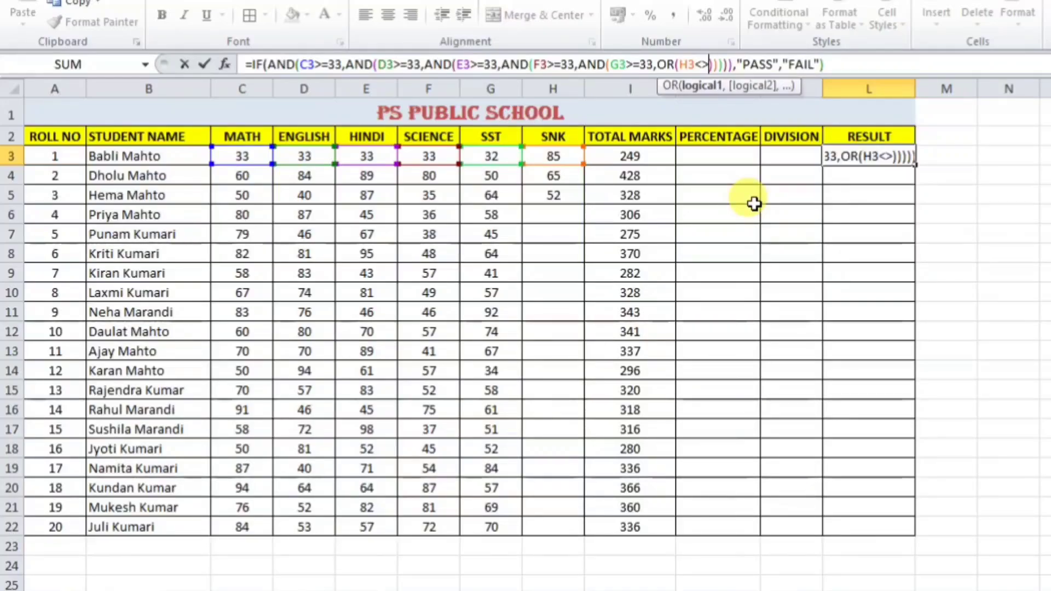
Step: Finish L3 with OR(H3<>0) and the missing closing parentheses, so roll 1 shows FAIL
text(0)
key(Return)
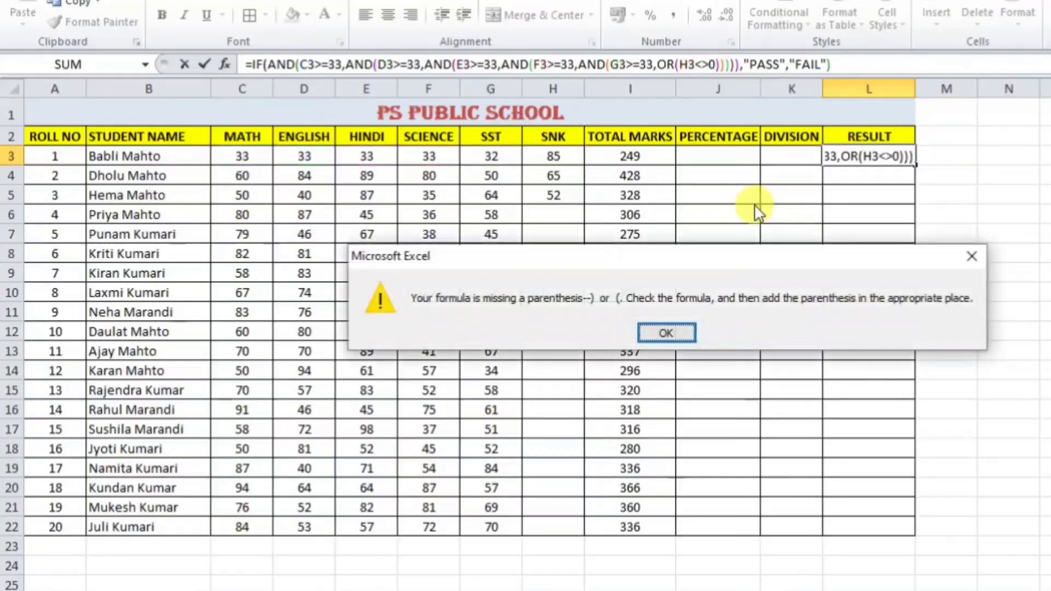
key(Return)
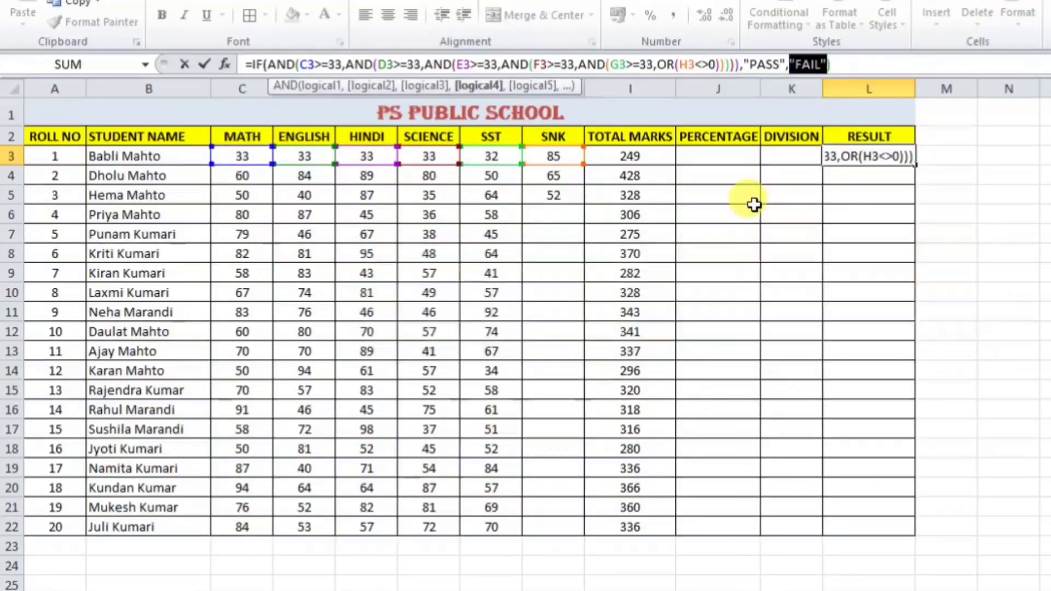
click(739, 66)
text()))
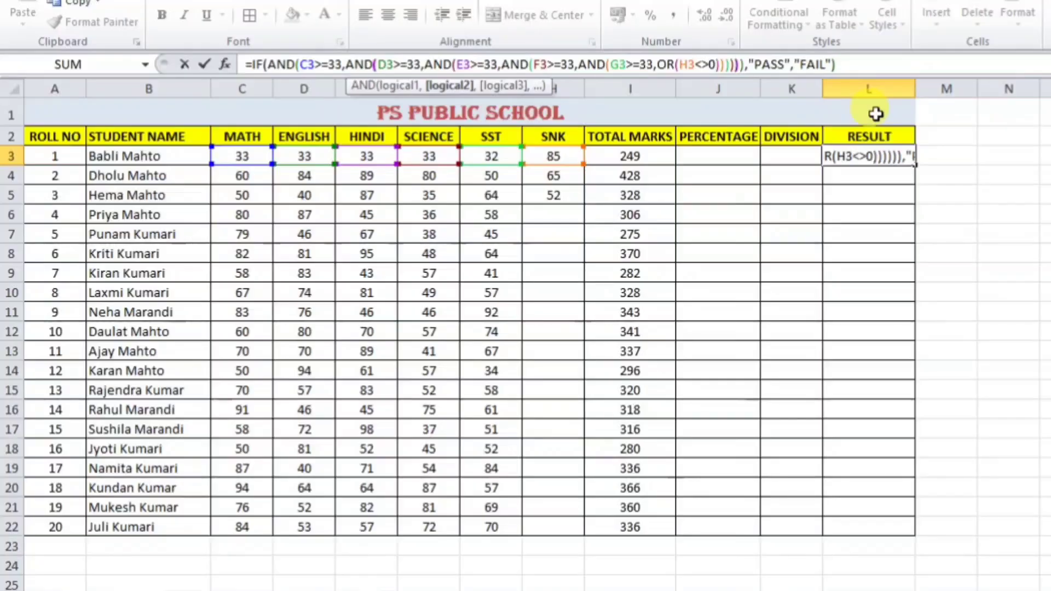
key(Return)
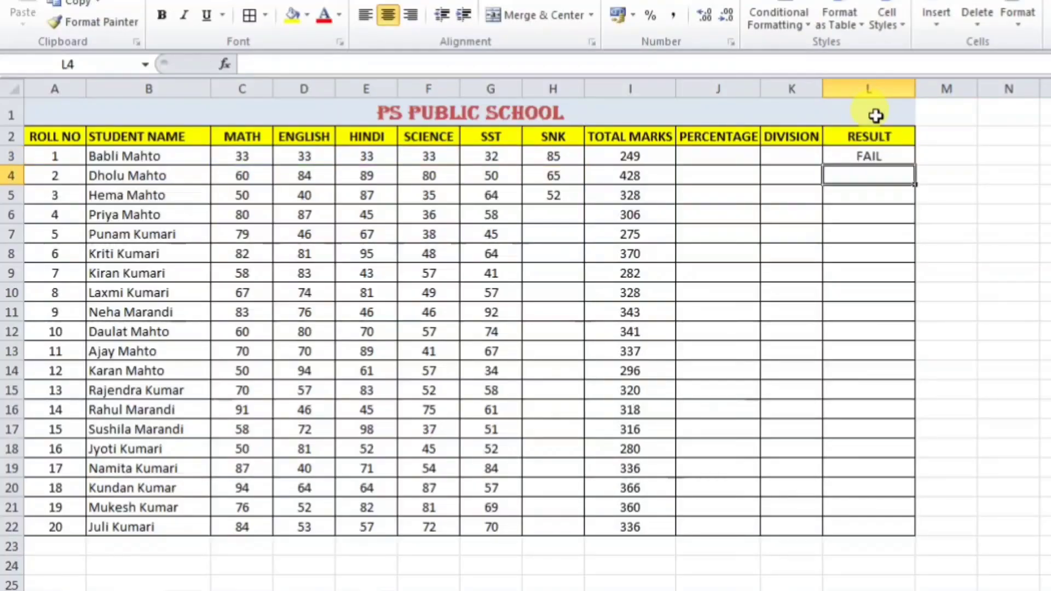
Step: Change the first student's SST mark in G3 to 33 and check the result in L3
click(883, 157)
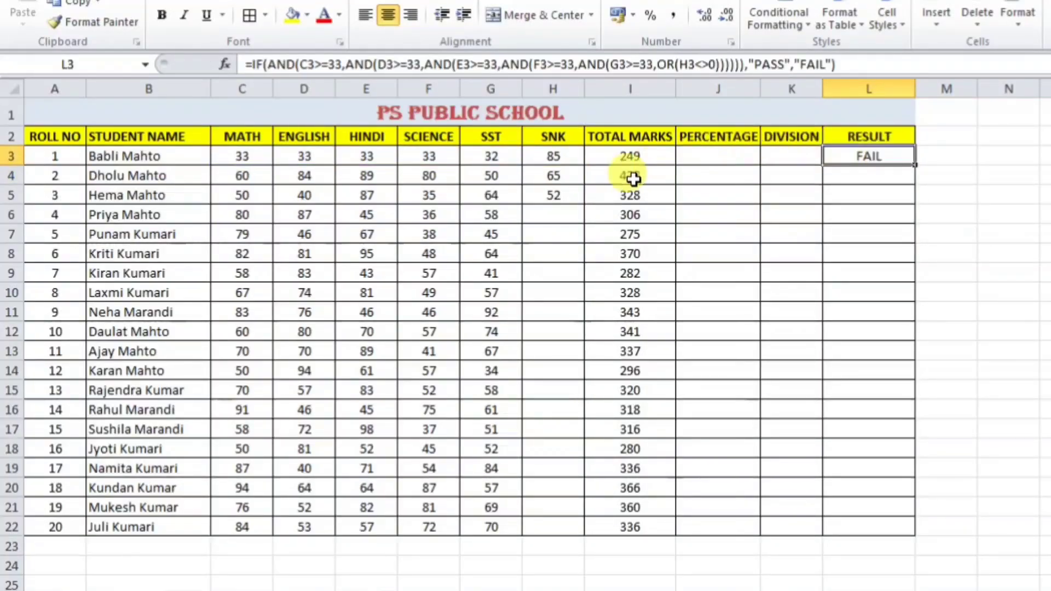
click(500, 156)
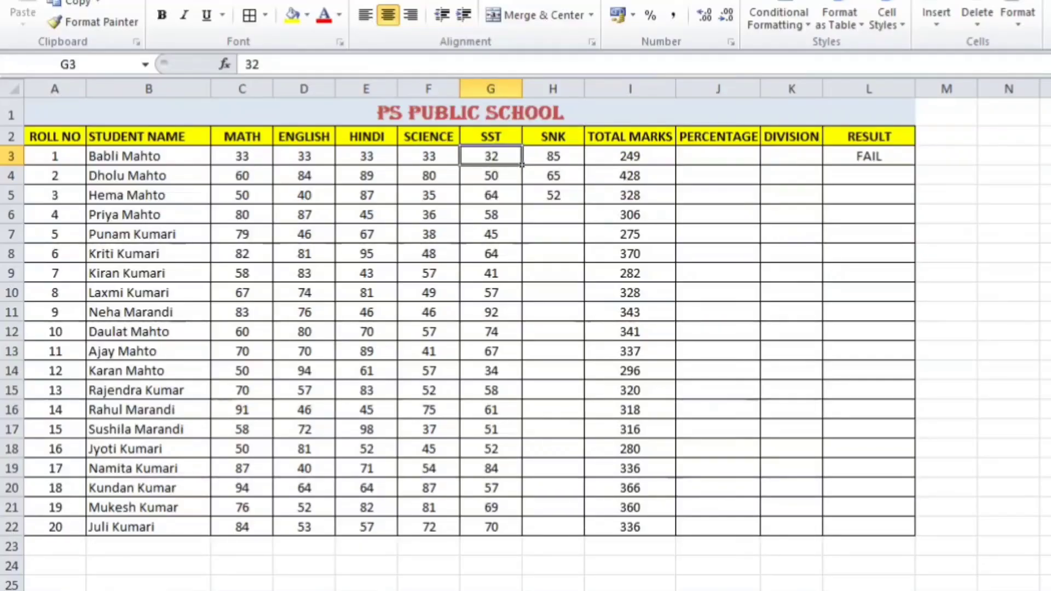
text(33)
key(Return)
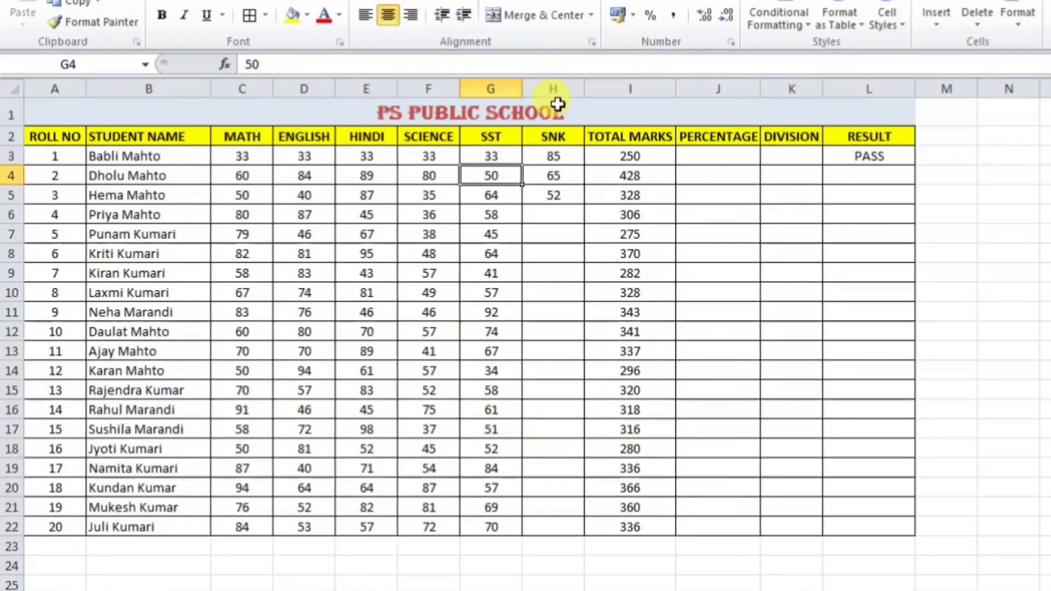
click(892, 154)
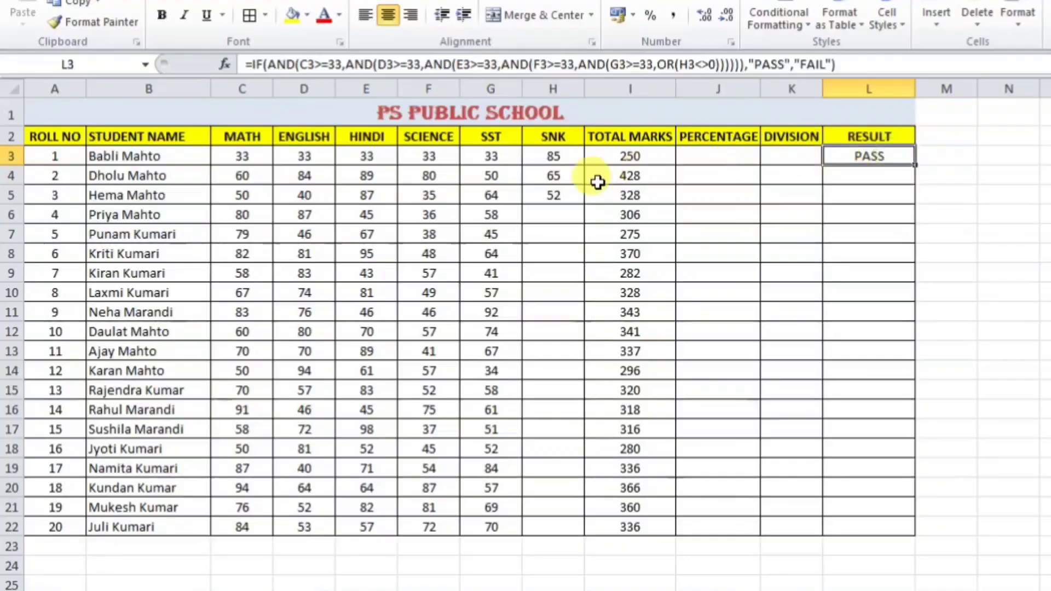
Step: Try SNK marks of 32 and then 10 in H3, confirming L3 reads PASS
click(554, 160)
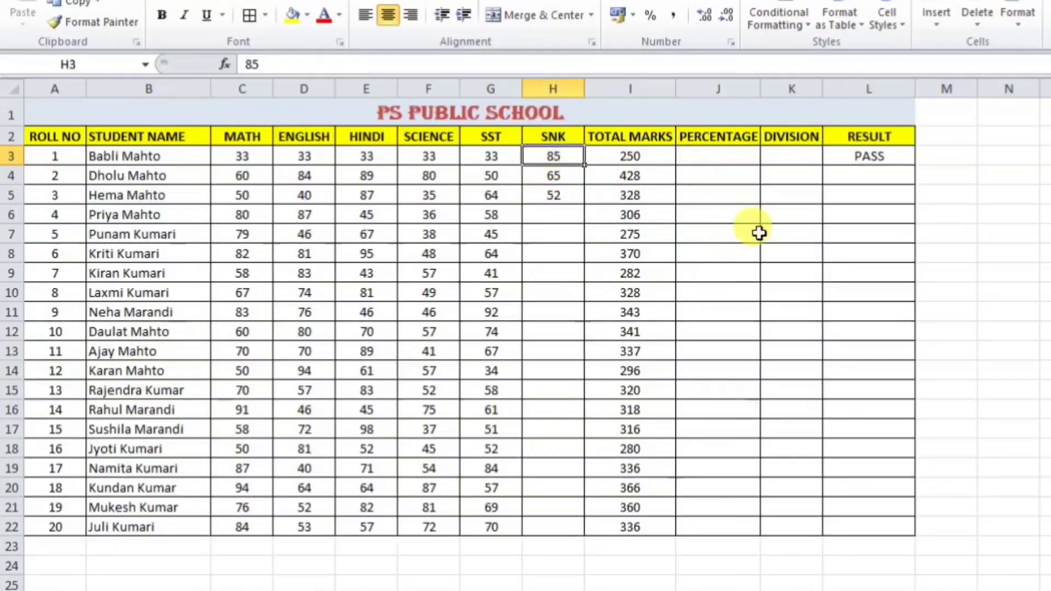
text(32)
key(Return)
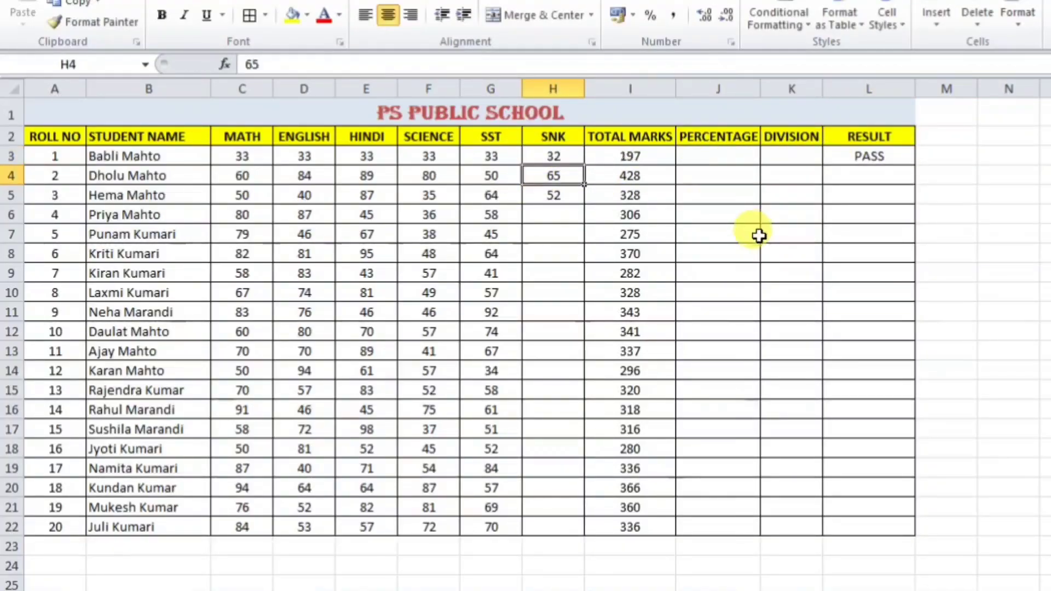
click(871, 157)
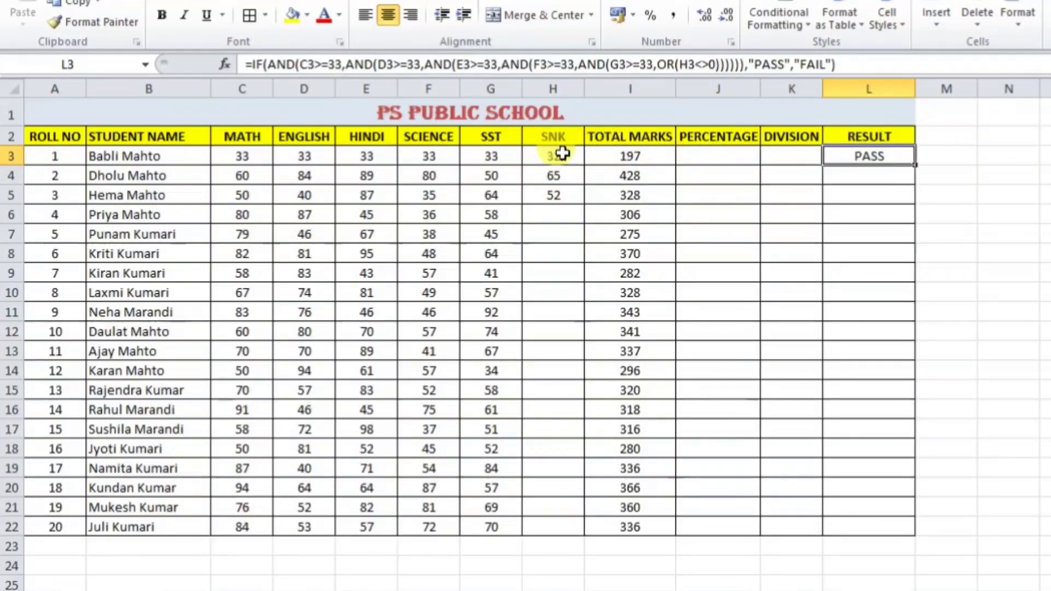
click(564, 157)
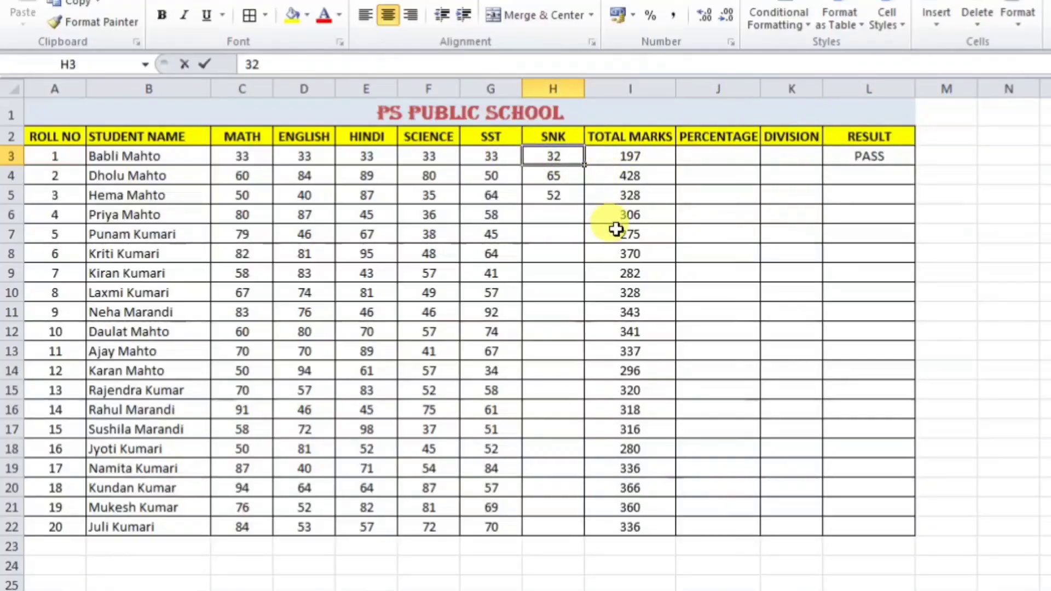
text(10)
key(Return)
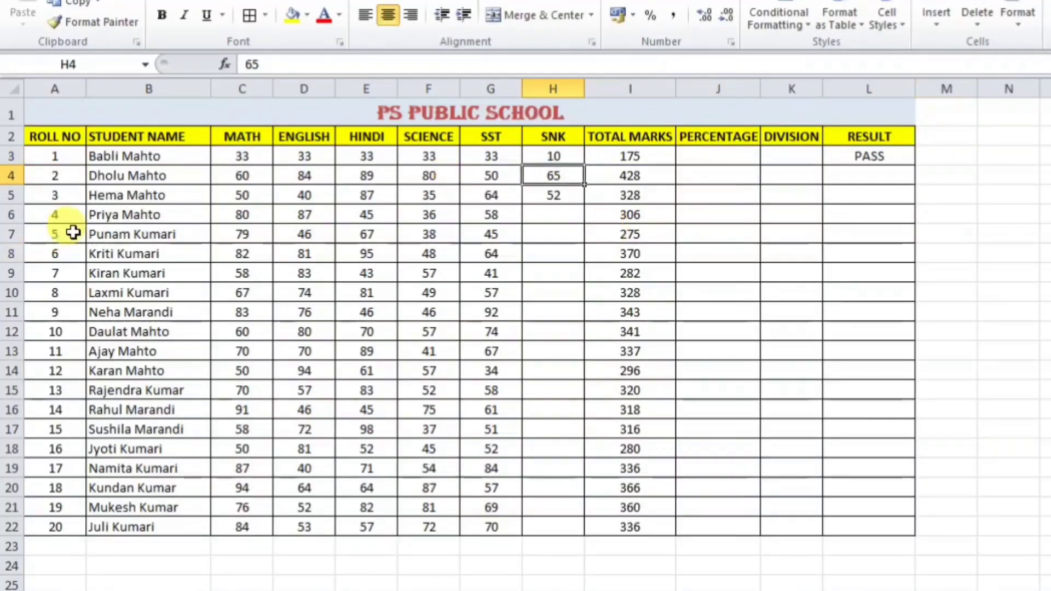
drag(241, 157, 452, 159)
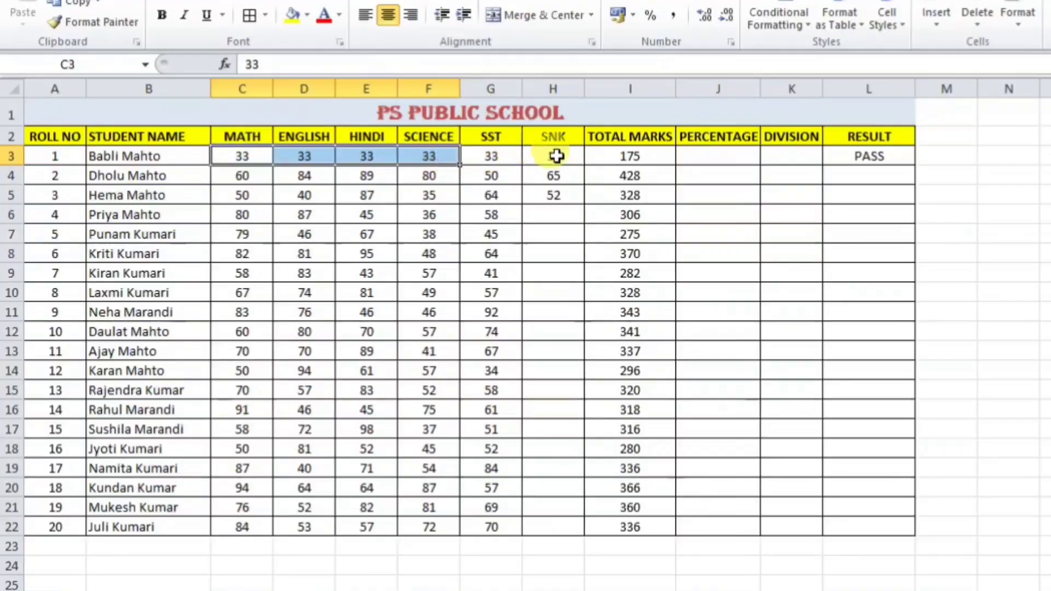
click(553, 157)
click(870, 158)
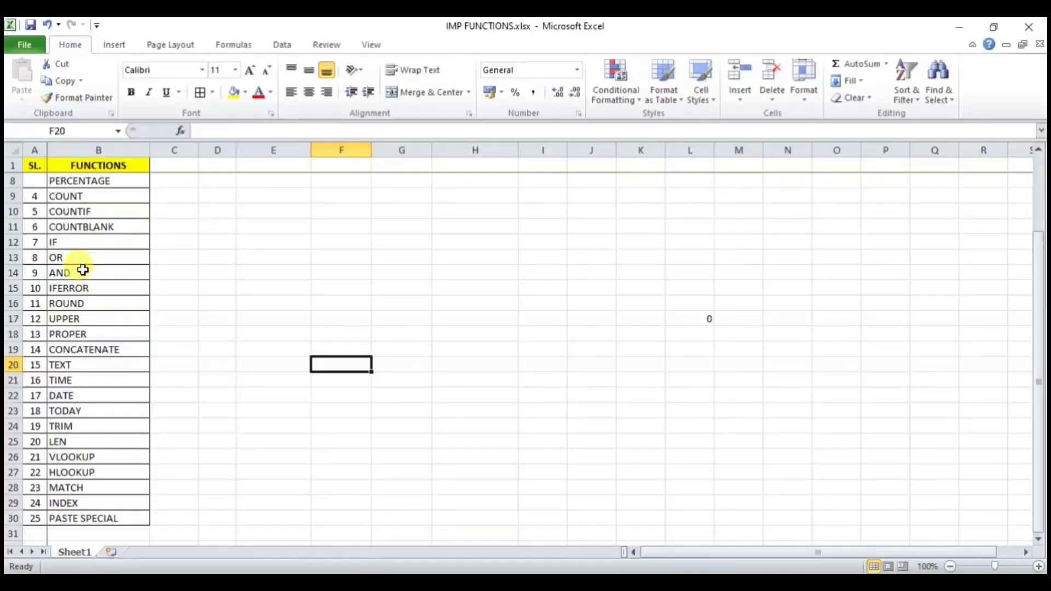
Step: Highlight the completed functions SUM through AND in the IMP FUNCTIONS checklist
drag(78, 278, 87, 169)
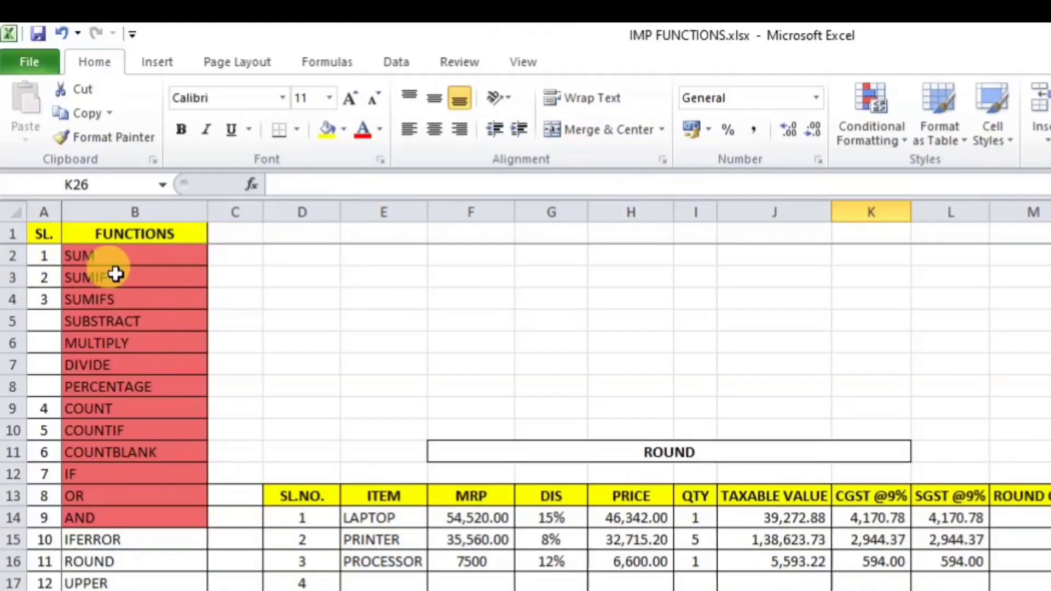
drag(114, 257, 110, 518)
click(334, 404)
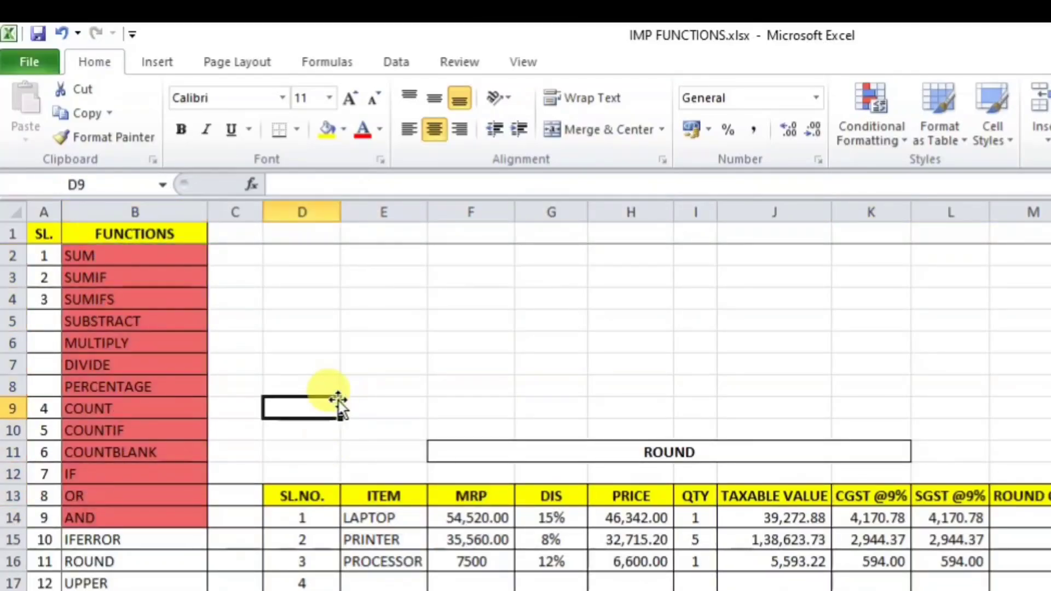
scroll(335, 399, down, 2)
scroll(129, 403, down, 1)
scroll(129, 397, up, 3)
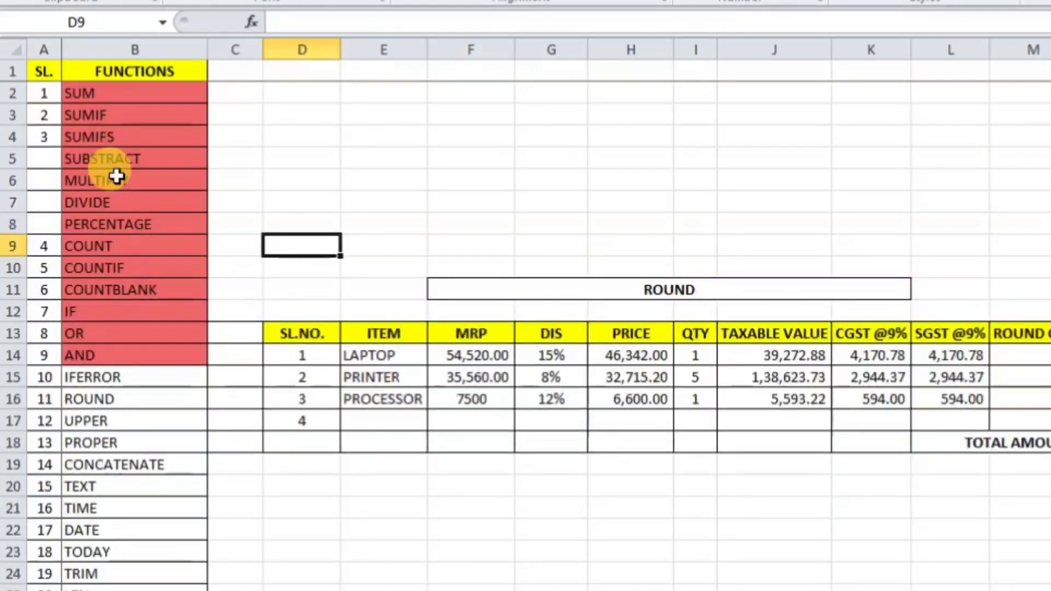
scroll(116, 177, down, 3)
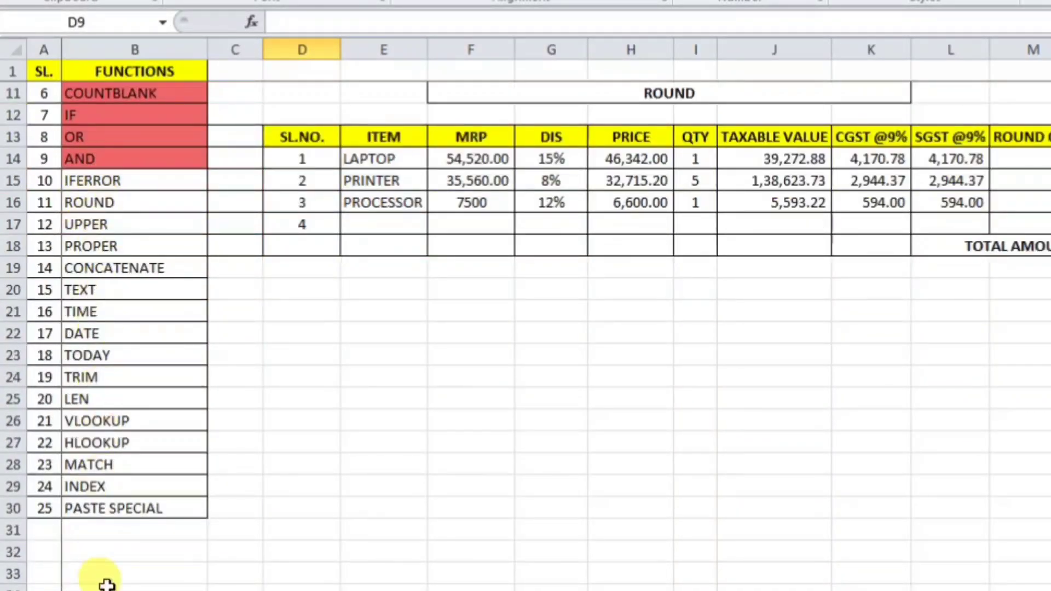
Step: Point out IFERROR, VLOOKUP and then ROUND in the list, beside the ROUND example table
click(136, 188)
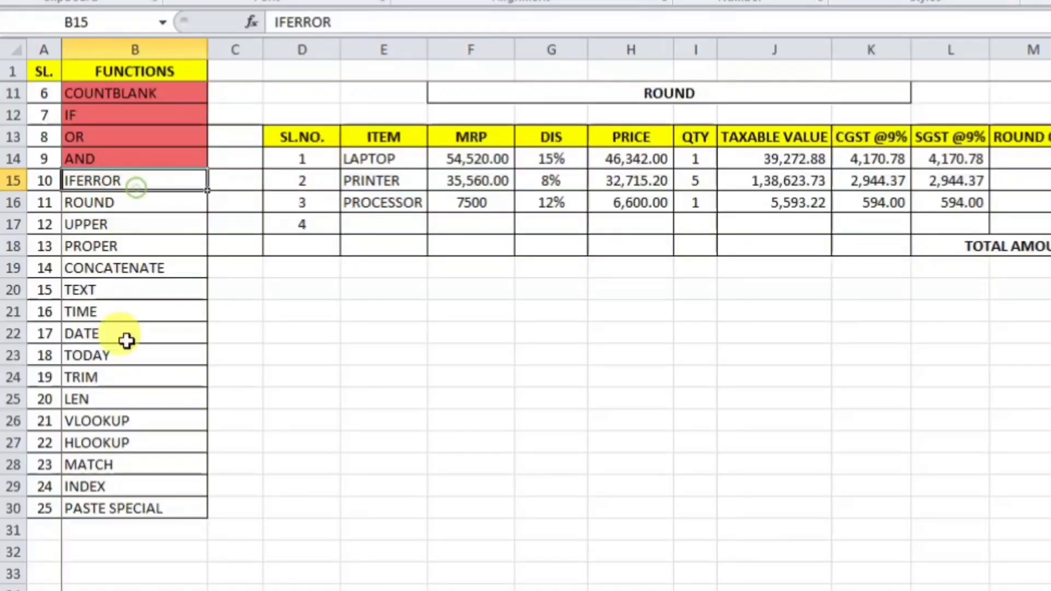
click(124, 422)
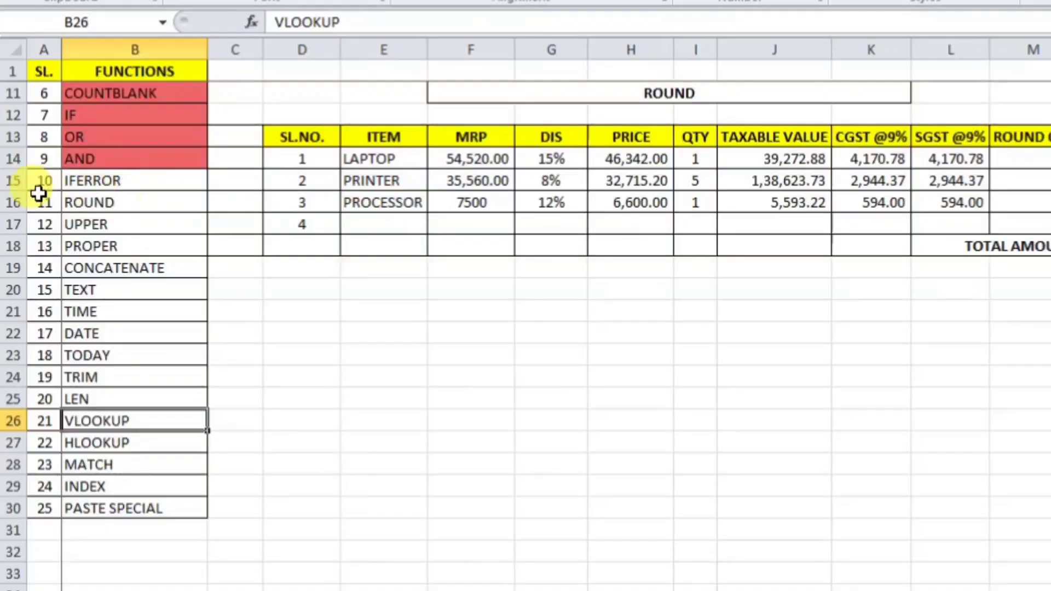
click(94, 187)
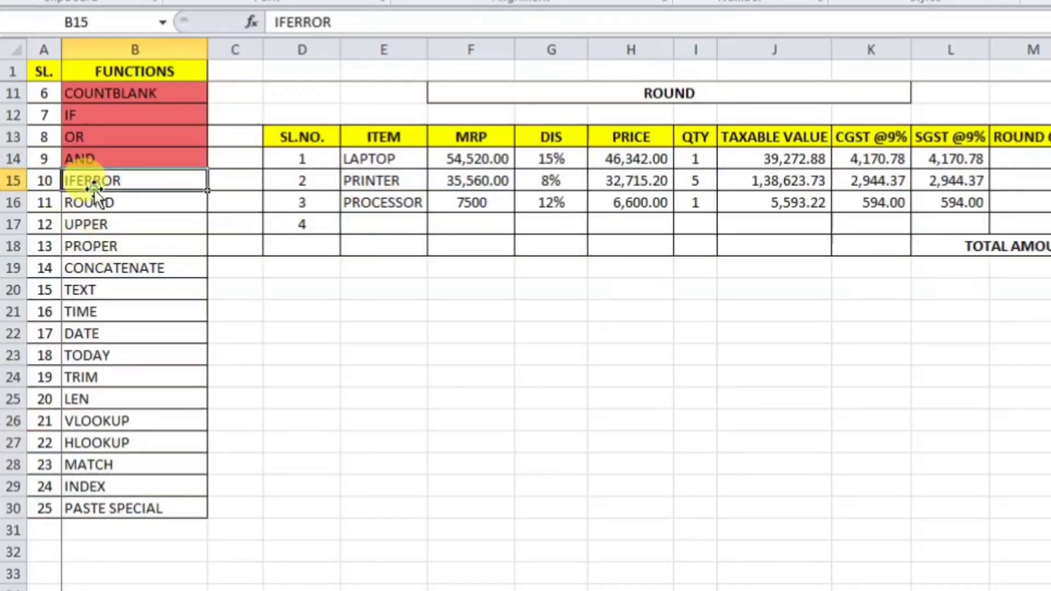
click(113, 420)
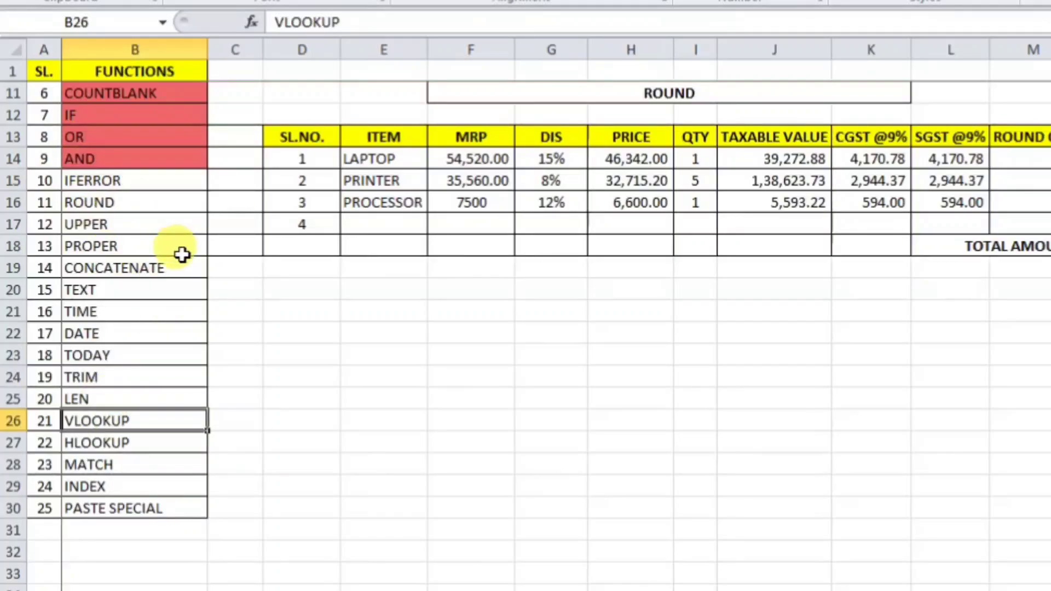
click(136, 206)
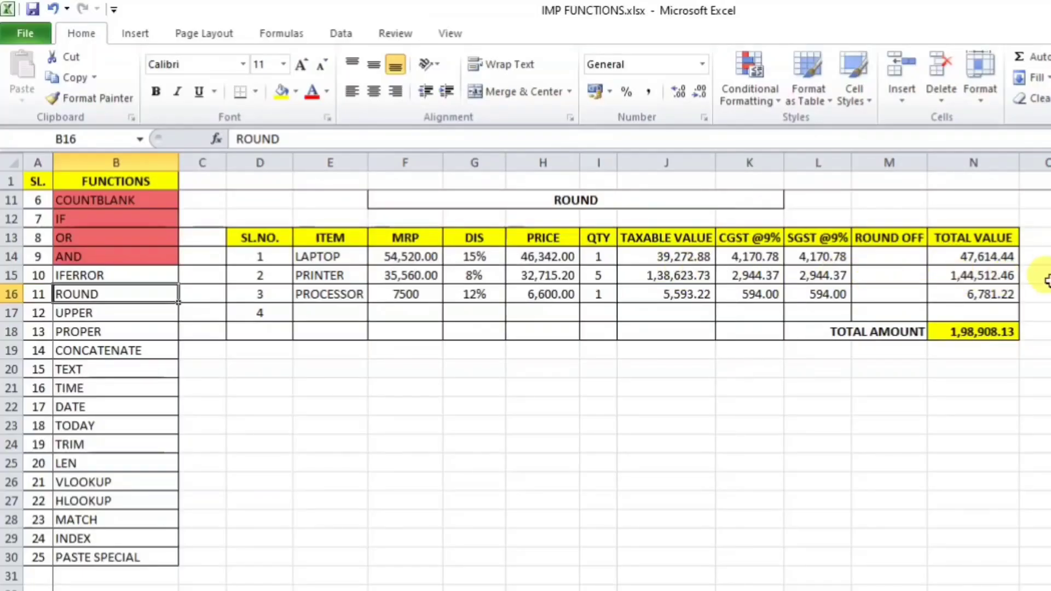
Step: Add a fourth item, mouse, with MRP 500 and a 3% discount
click(345, 310)
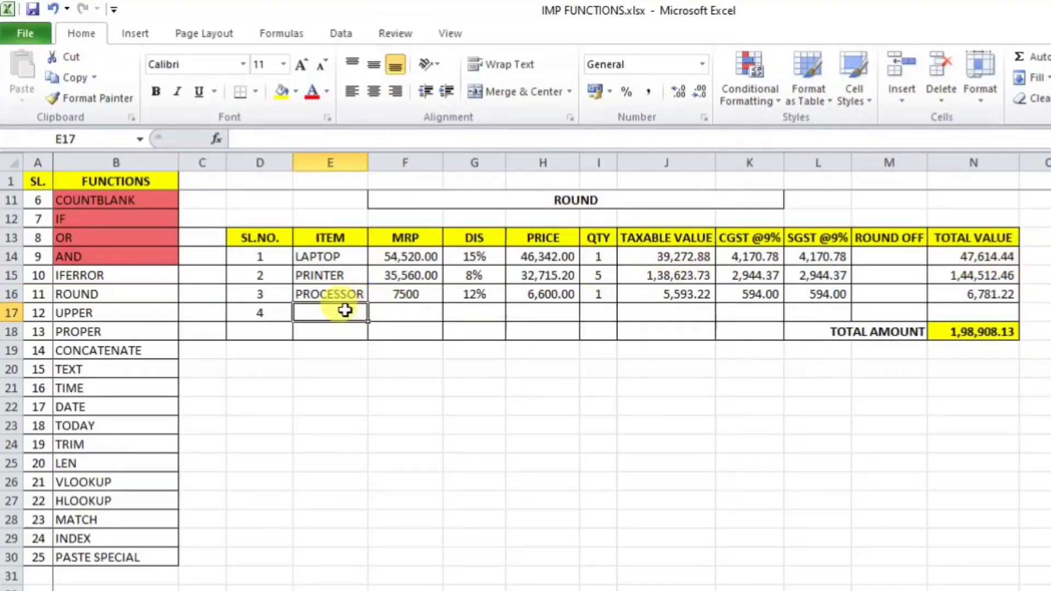
text(mouse)
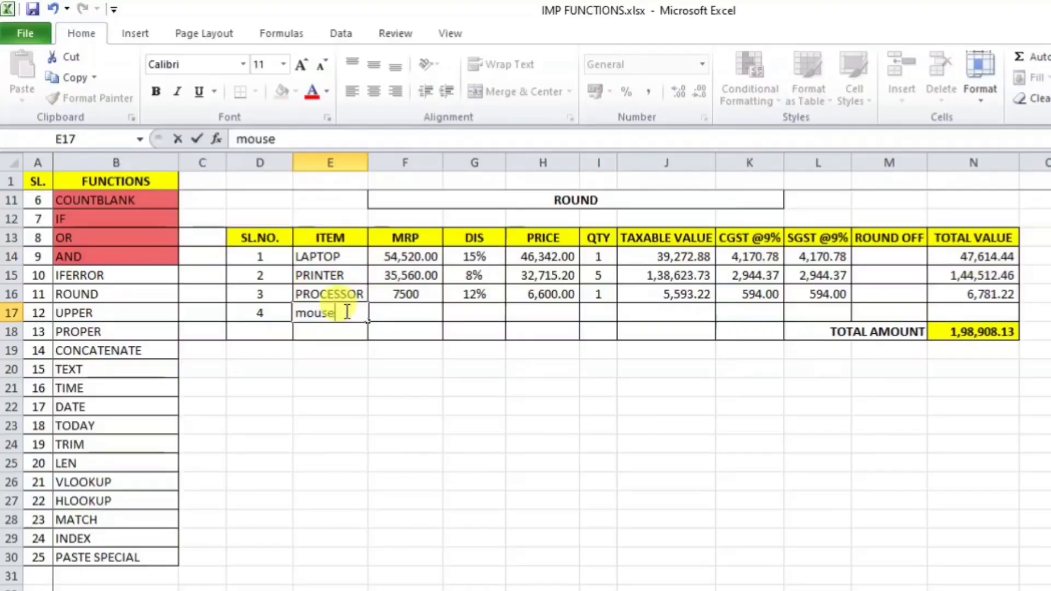
key(Tab)
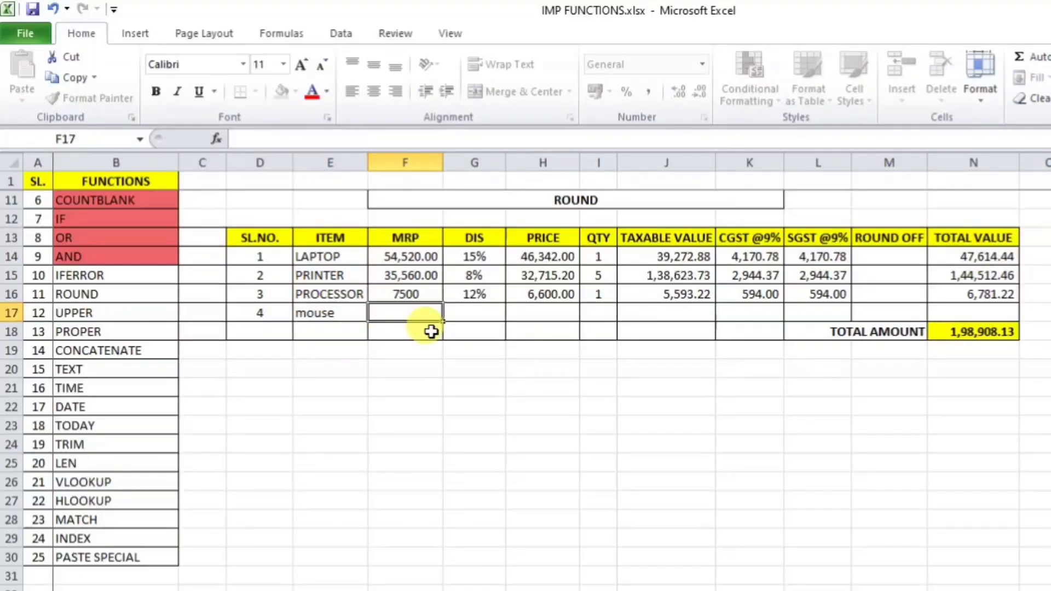
text(500)
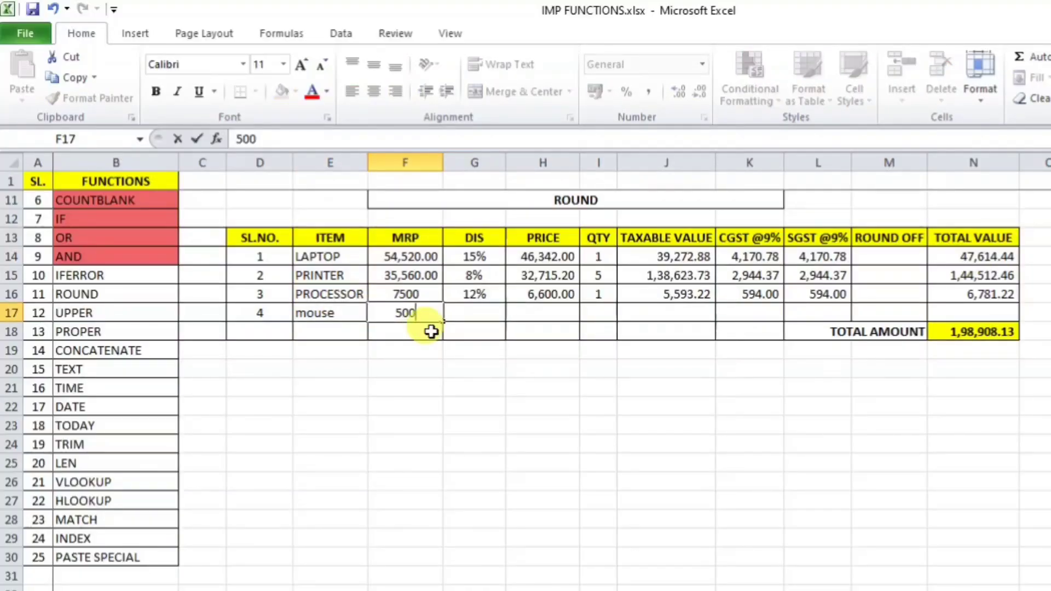
key(Tab)
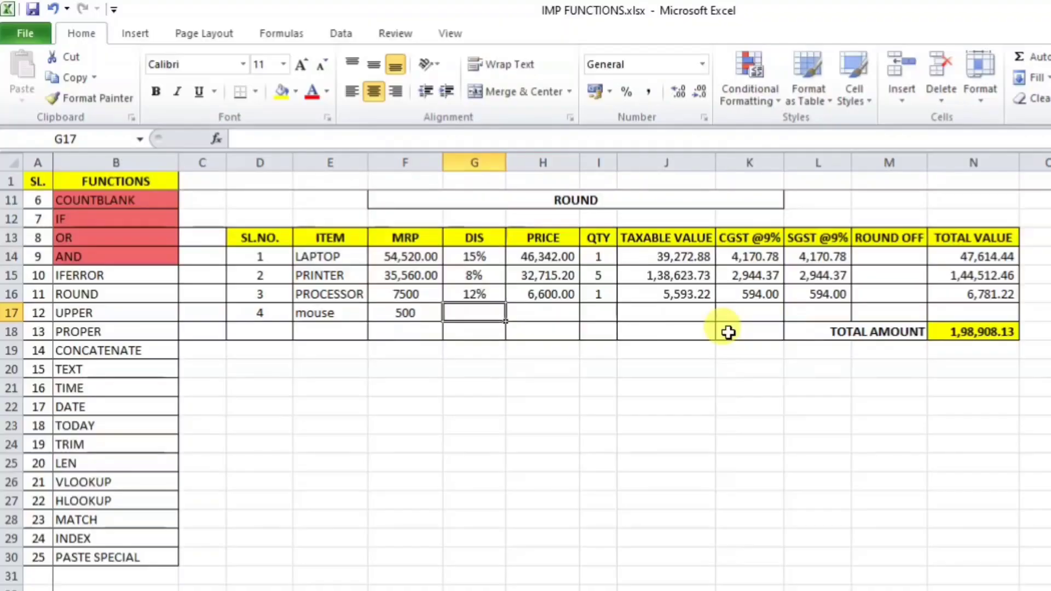
text(3)
key(Tab)
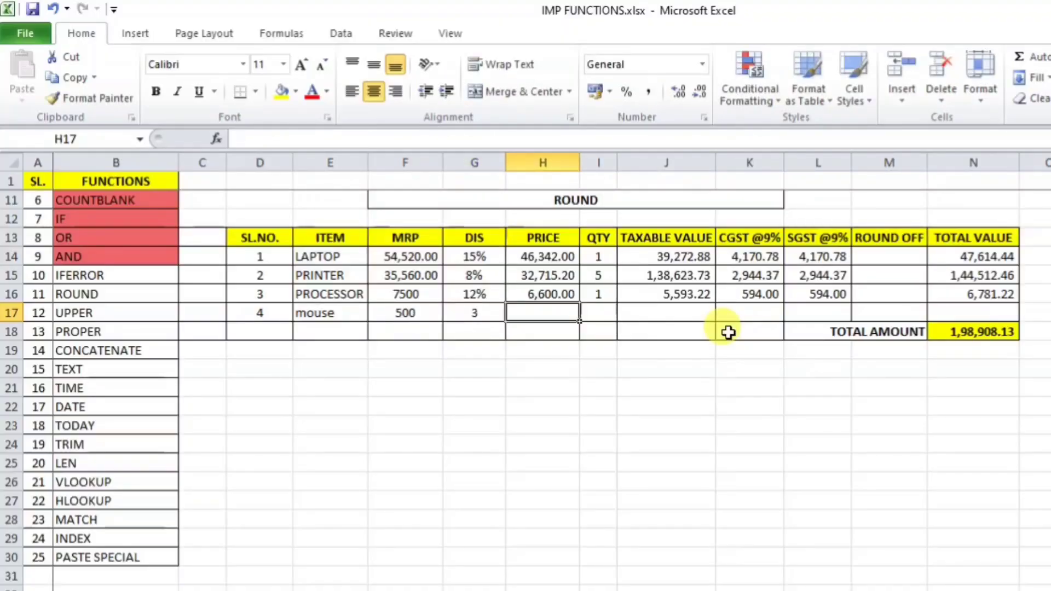
key(Left)
key(F2)
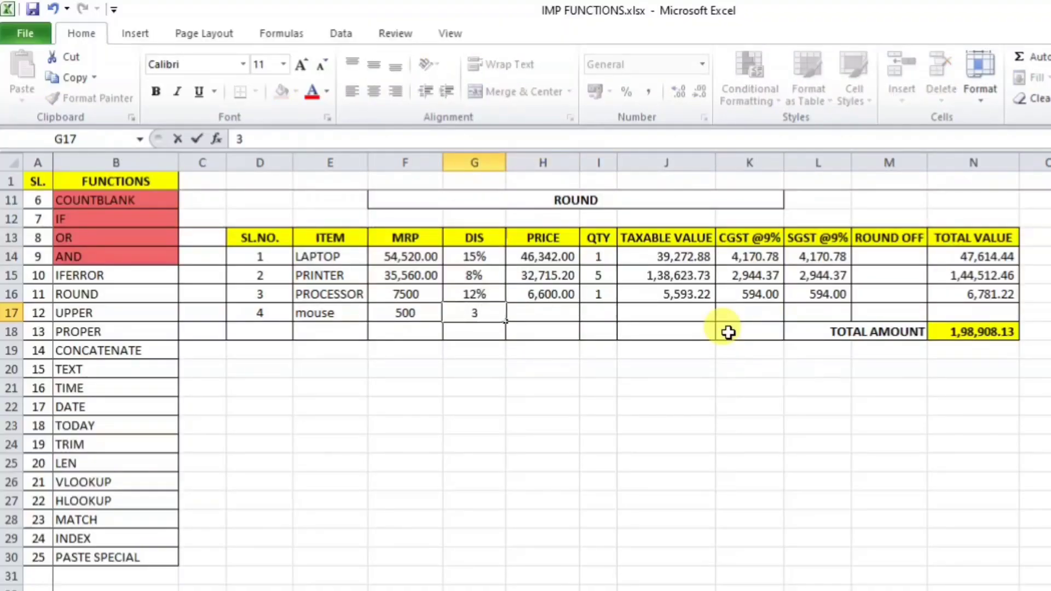
text(%)
key(Tab)
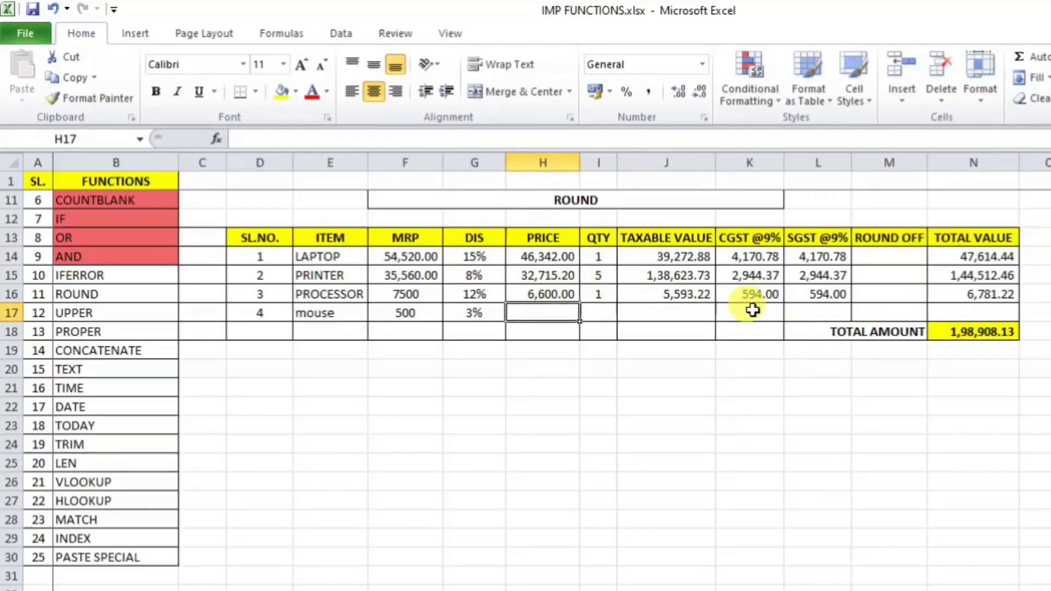
Step: Fill the mouse row's calculation cells down from the row above, giving a 498.32 total
drag(550, 315, 959, 309)
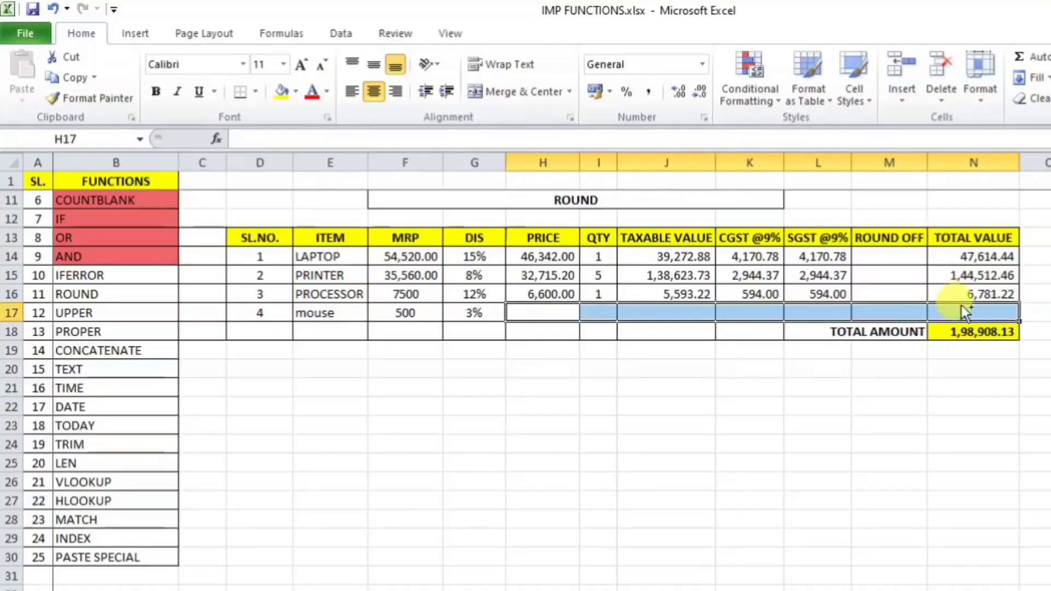
key(ctrl+d)
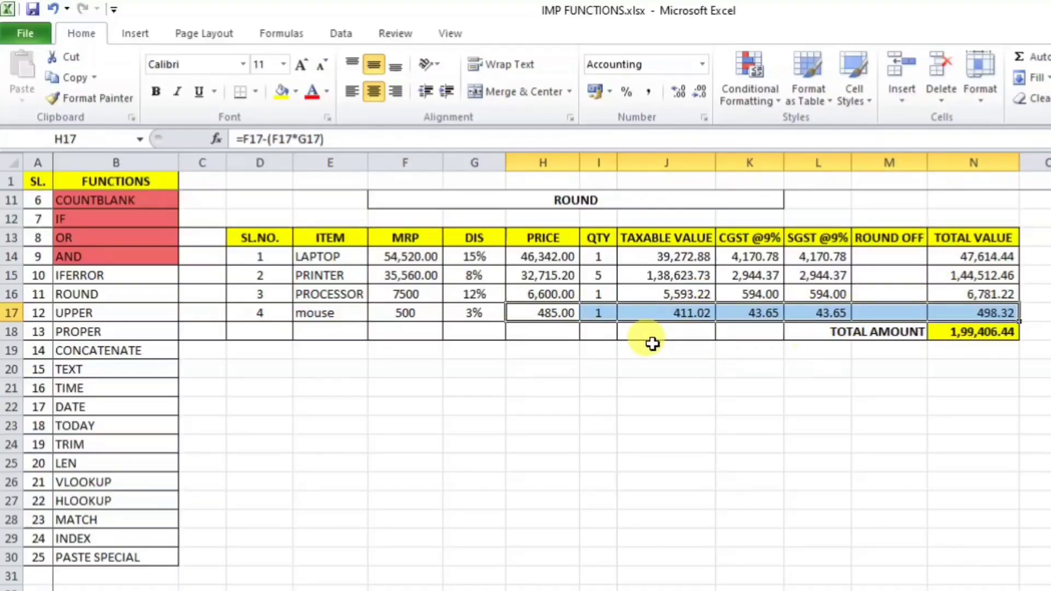
click(1050, 369)
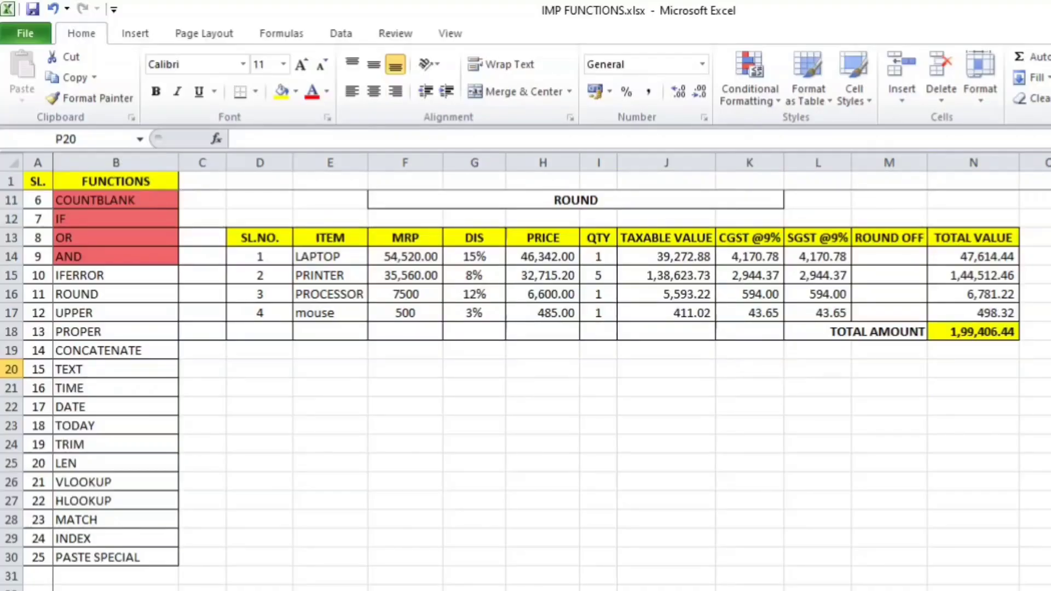
Step: Review the mouse and laptop total formulas and note 47614 in a spare cell beside them
click(996, 313)
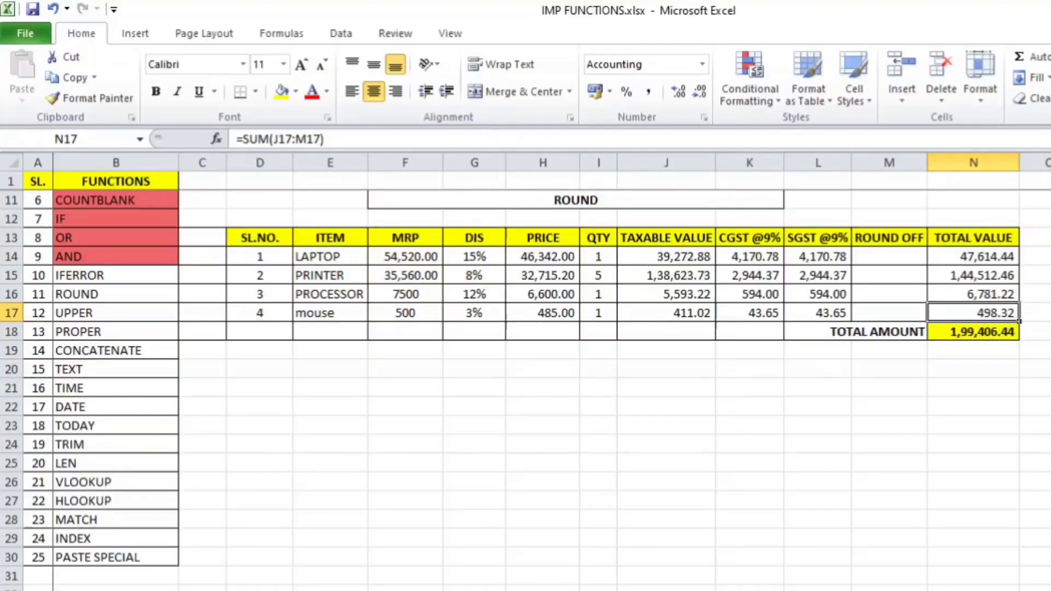
click(977, 255)
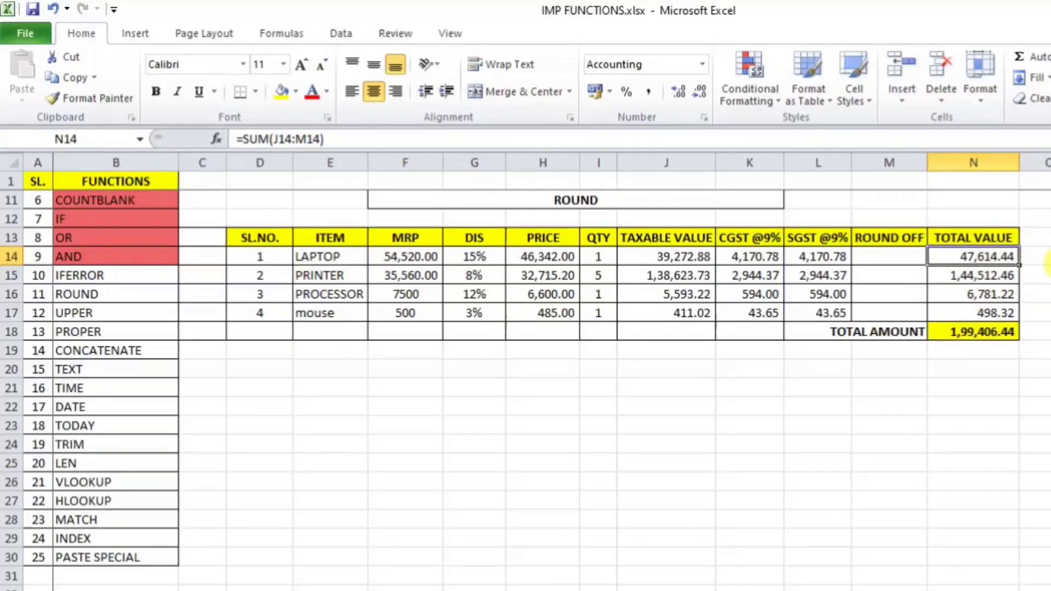
click(1036, 257)
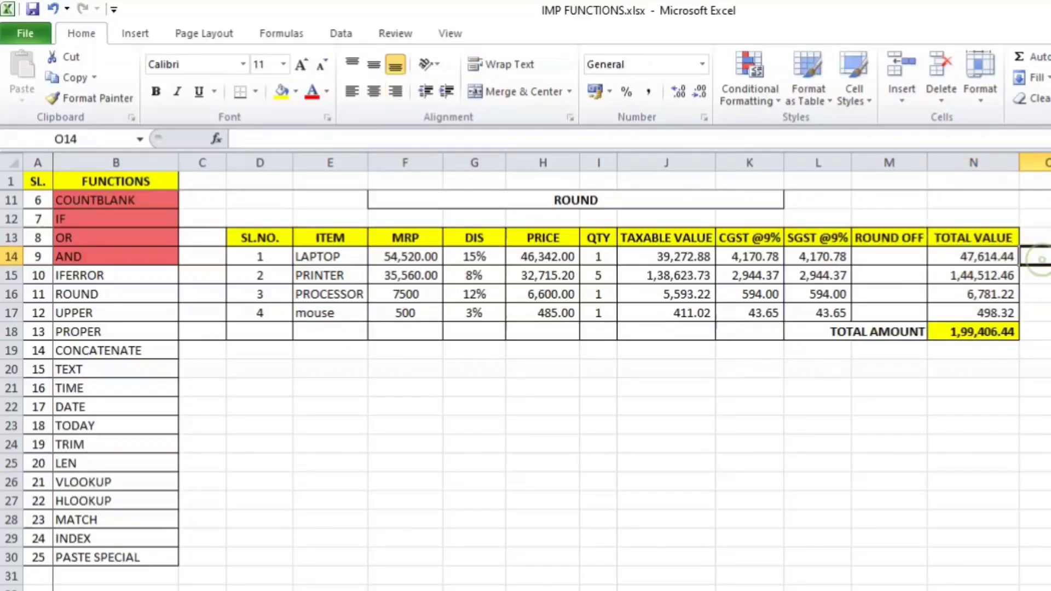
text(47614)
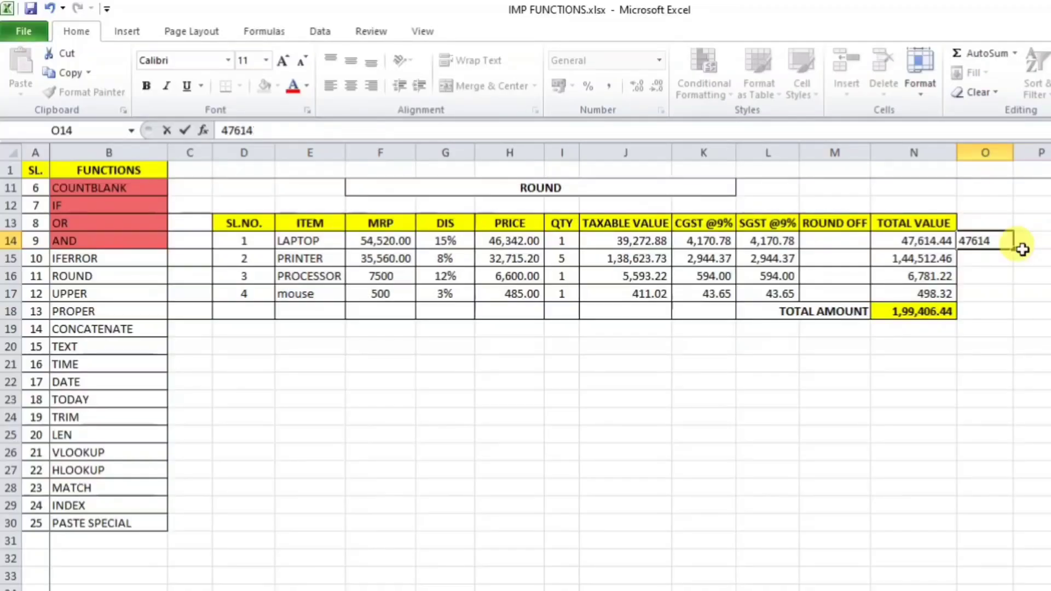
key(Return)
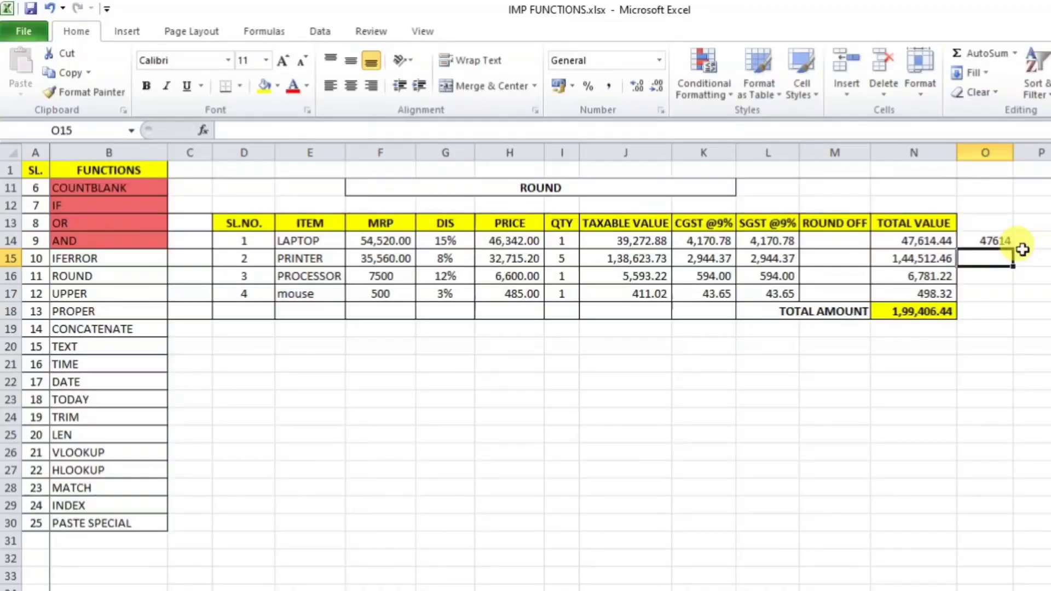
click(987, 242)
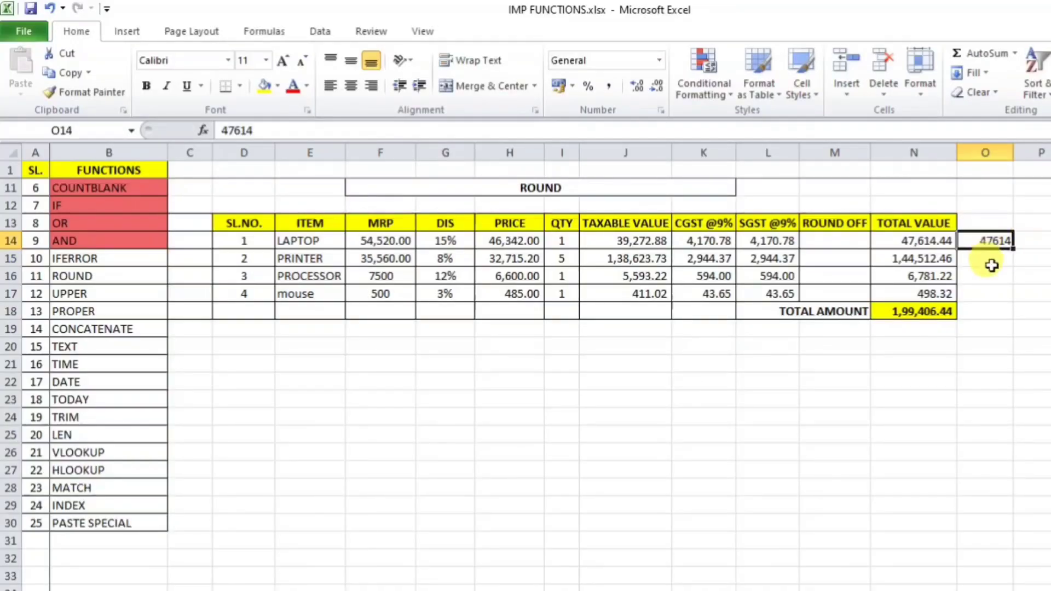
click(992, 260)
click(992, 274)
click(996, 294)
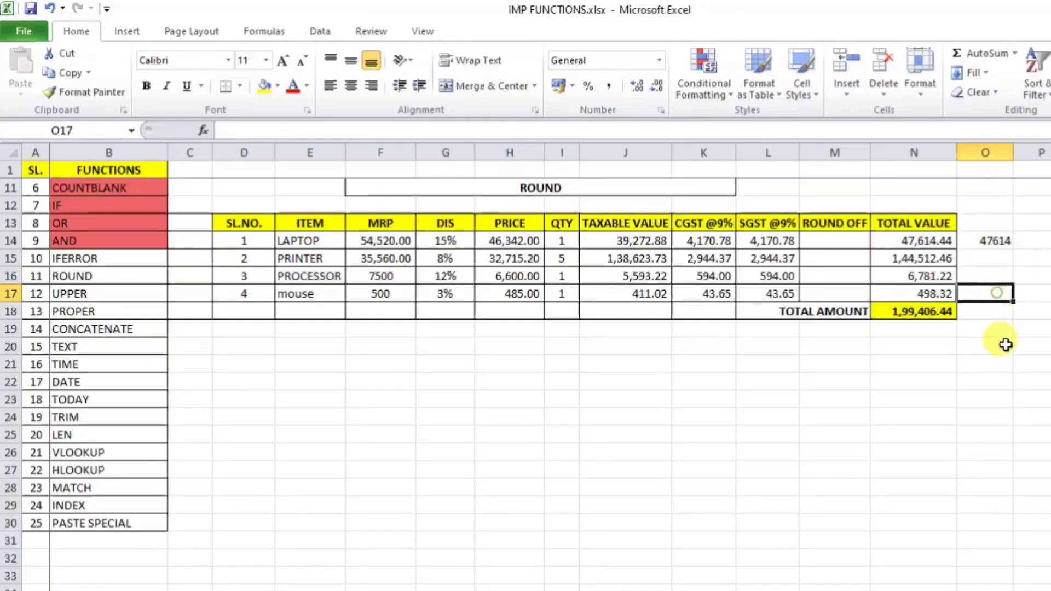
click(1006, 345)
click(1005, 363)
click(988, 244)
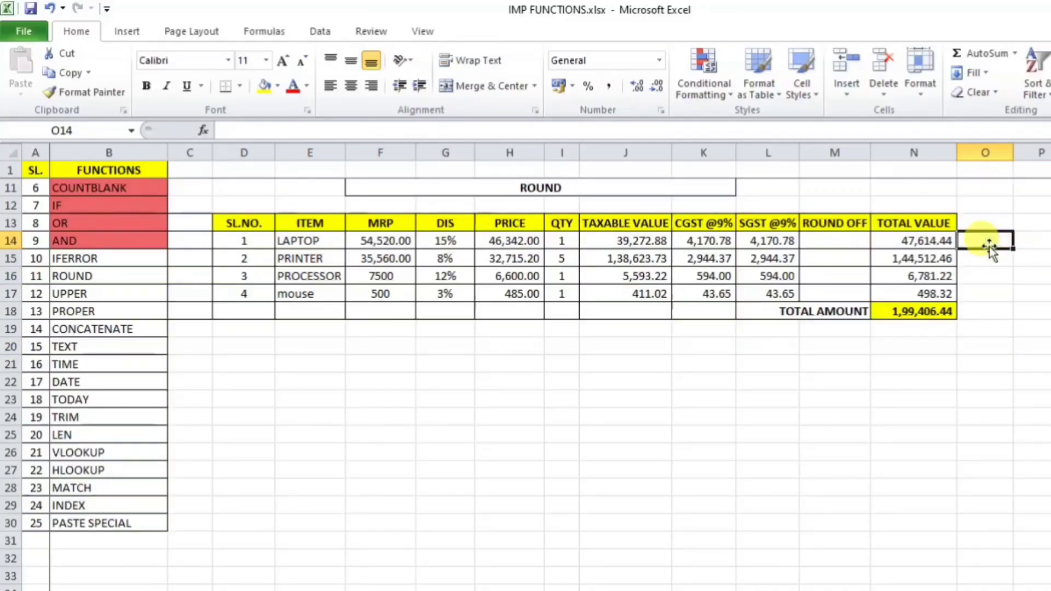
Step: Rewrite the laptop's total in N14 as =ROUND(SUM(J14:M14),0), showing 47,614.00
click(921, 241)
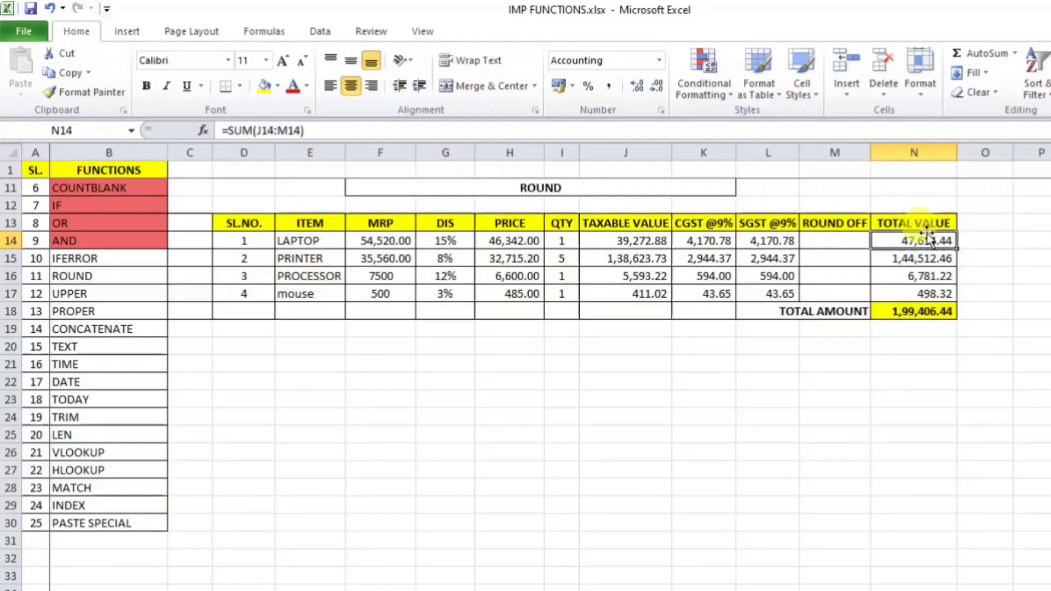
key(ctrl+Down)
double_click(811, 291)
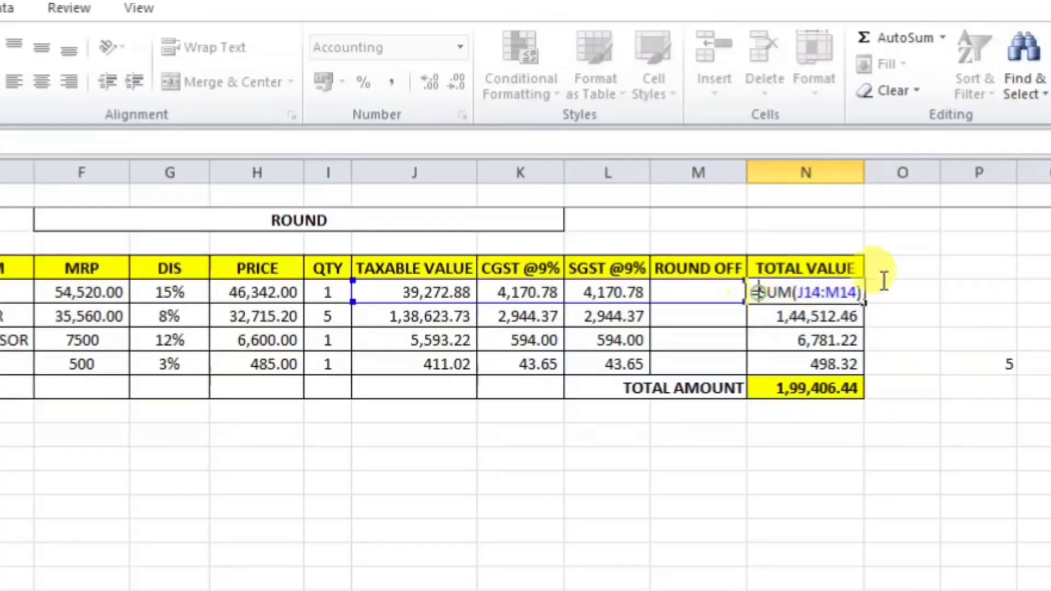
text(round)
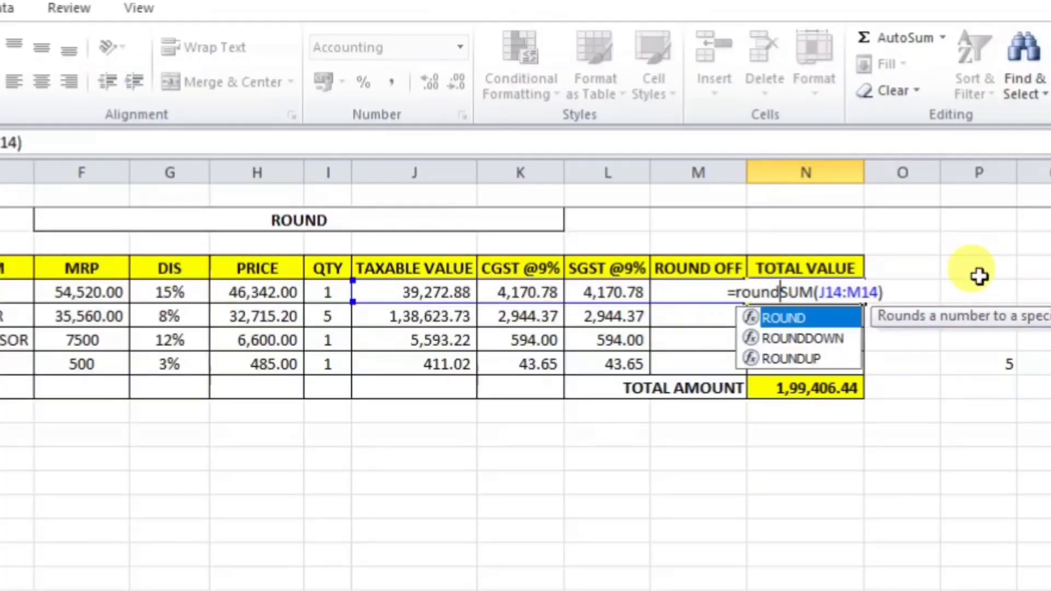
key(Tab)
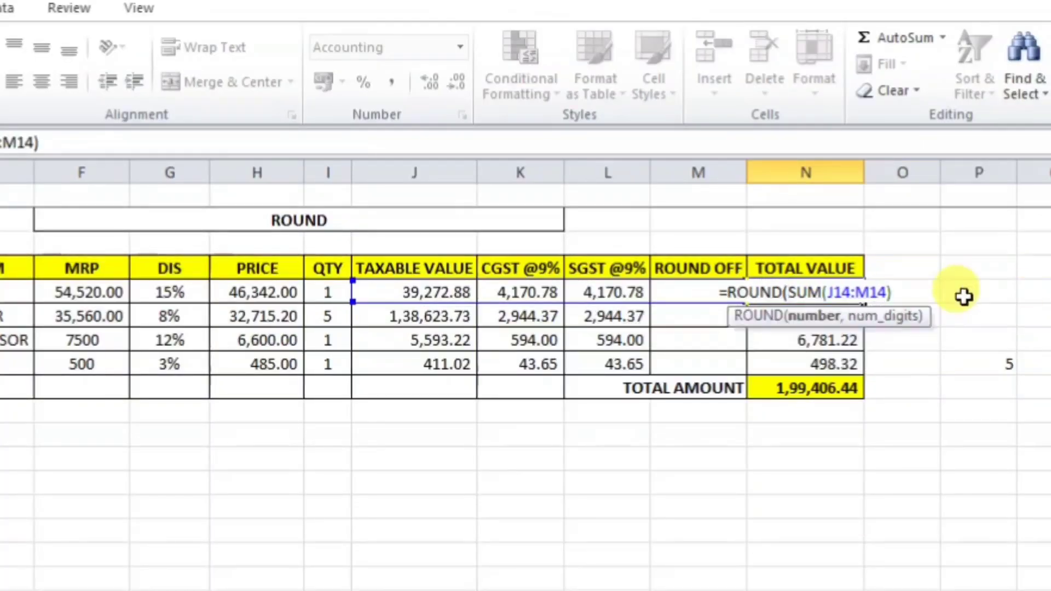
click(902, 294)
text(,)
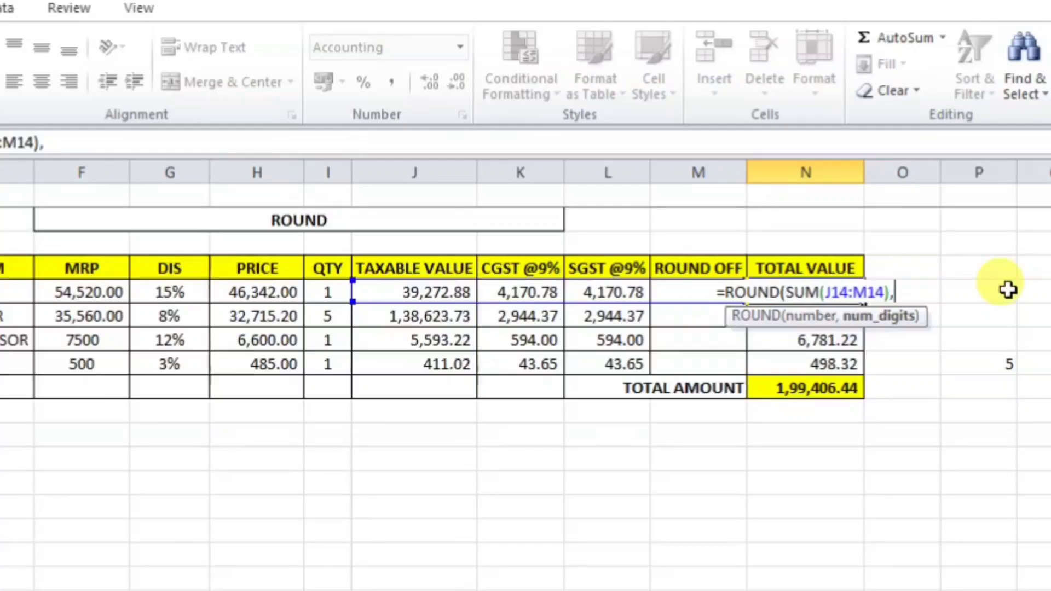
text(0)
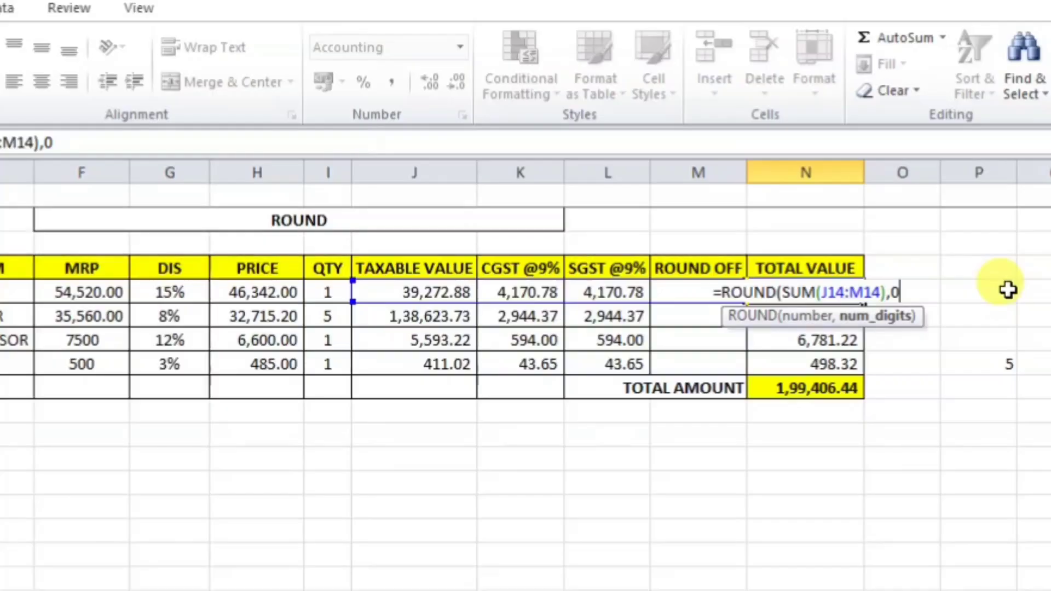
key(BackSpace)
text(1)
key(BackSpace)
text(0))
key(Return)
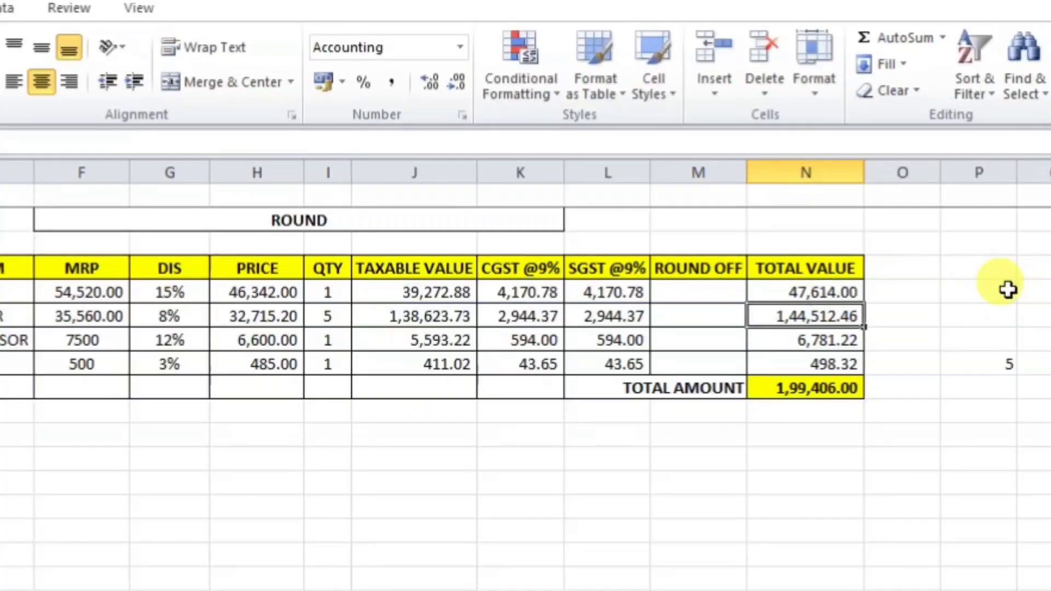
Step: Copy N14's ROUND formula down to N17, making TOTAL AMOUNT 1,99,405.00
click(836, 292)
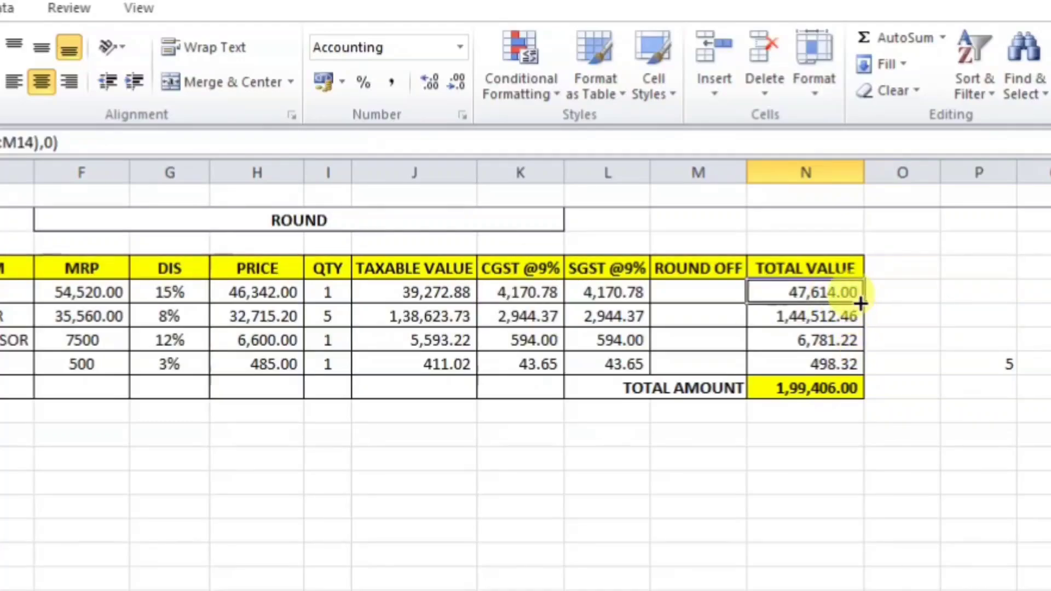
drag(861, 303, 863, 372)
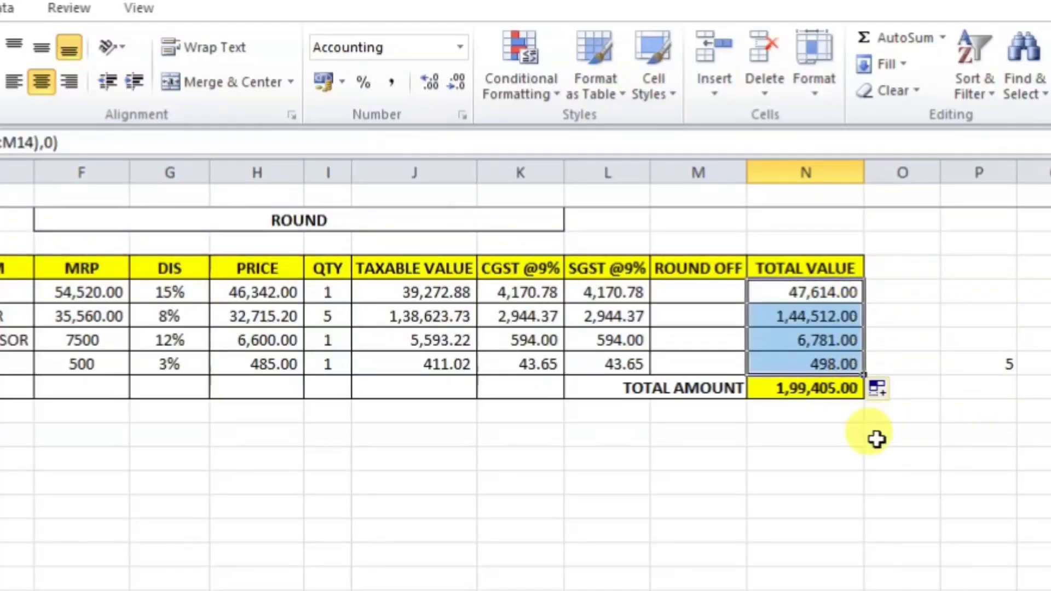
click(836, 459)
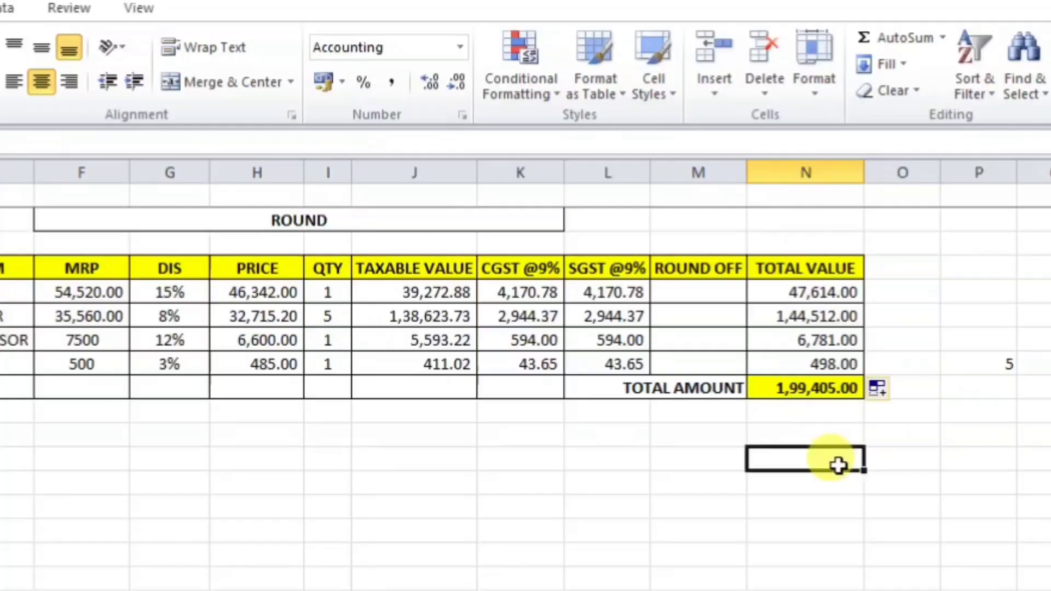
click(822, 364)
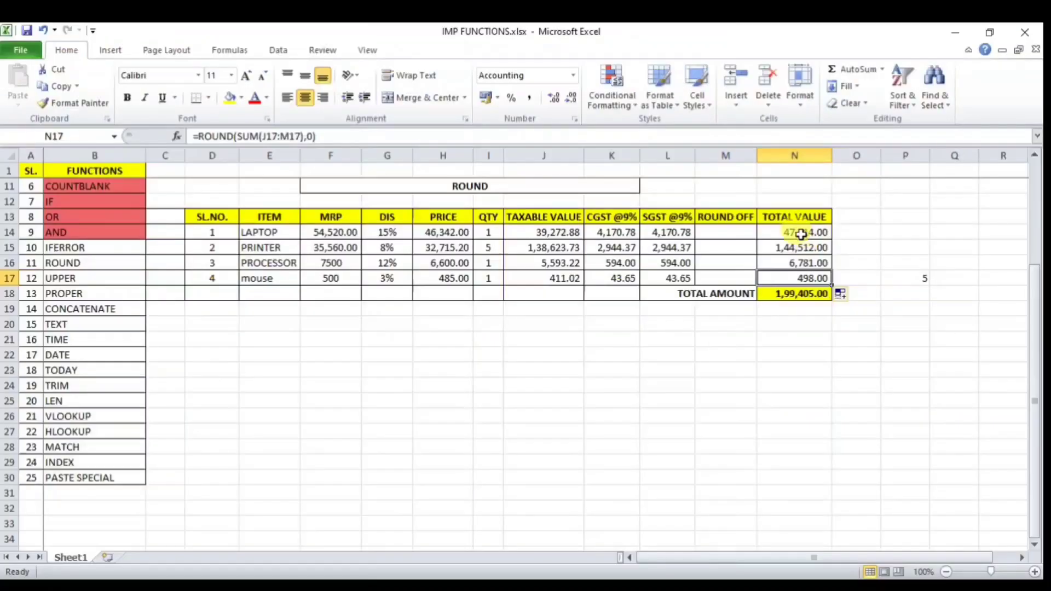
click(806, 292)
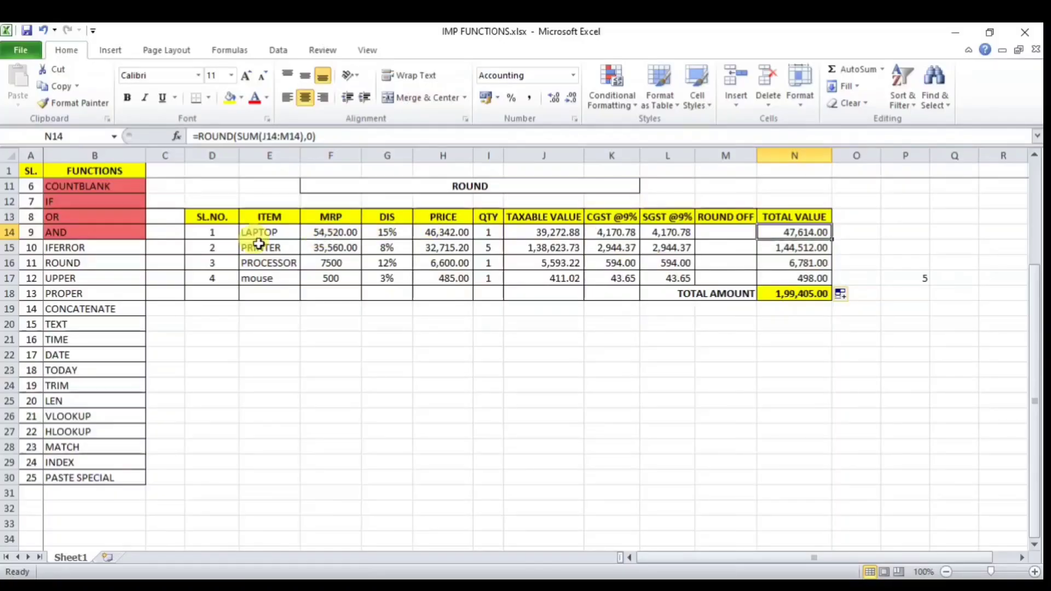
Step: Strike through ROUND in the functions list with Ctrl+5
click(77, 263)
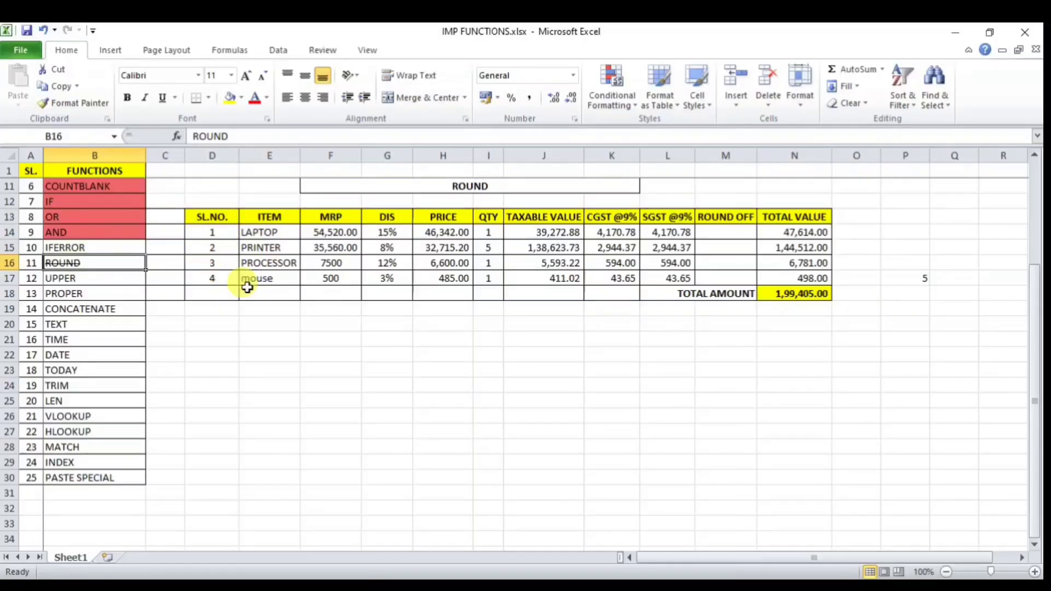
key(ctrl+5)
click(305, 338)
click(71, 278)
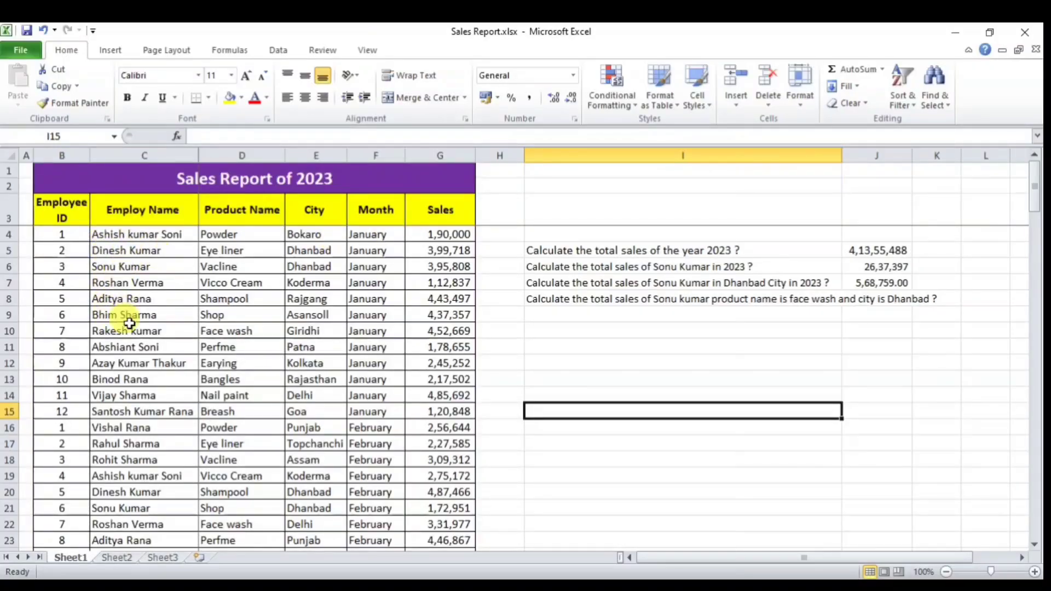
drag(137, 236, 136, 361)
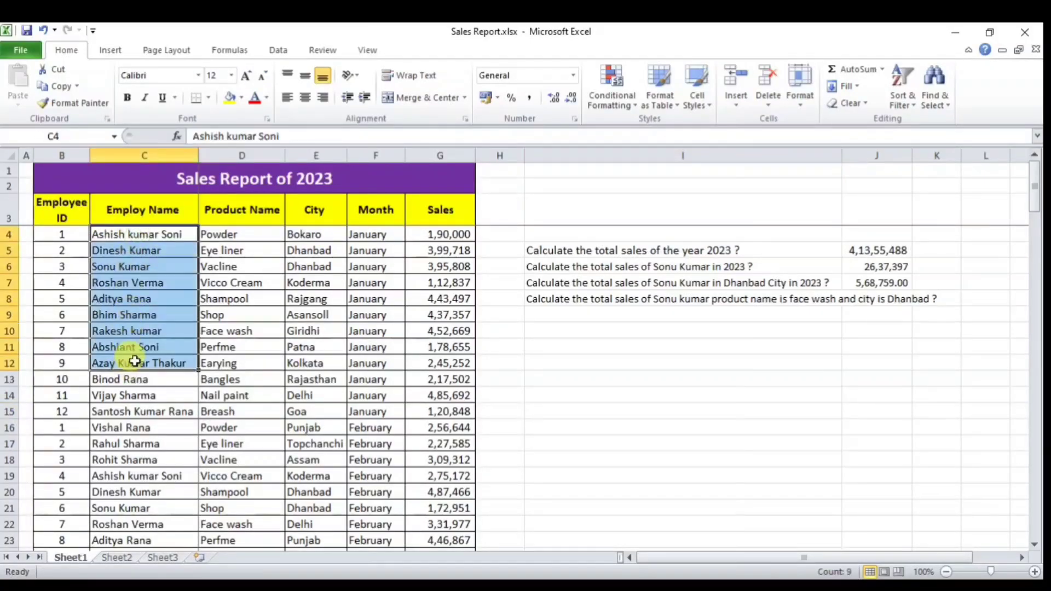
click(151, 314)
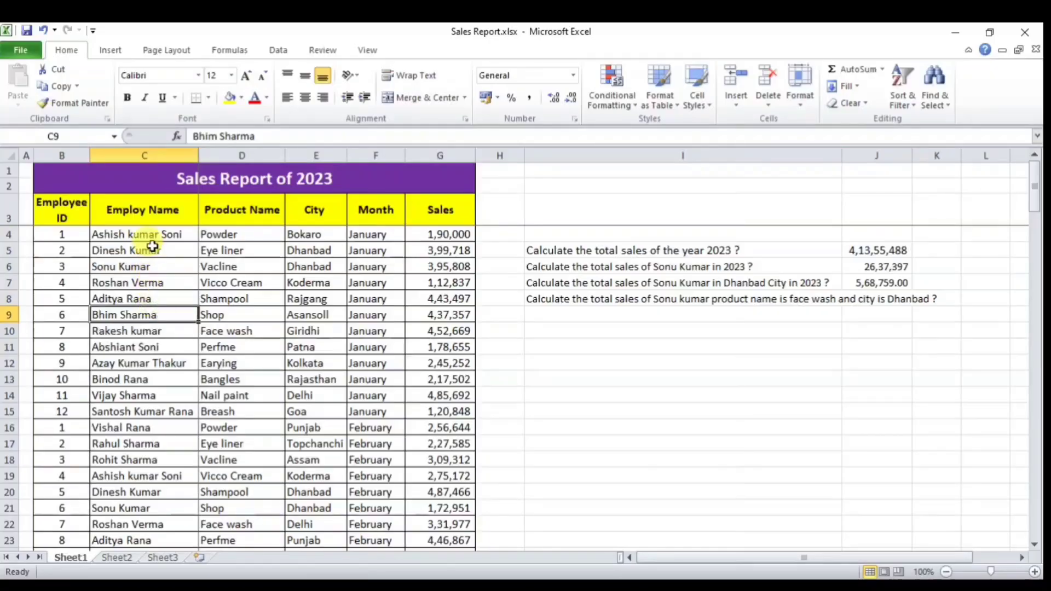
drag(145, 235, 140, 426)
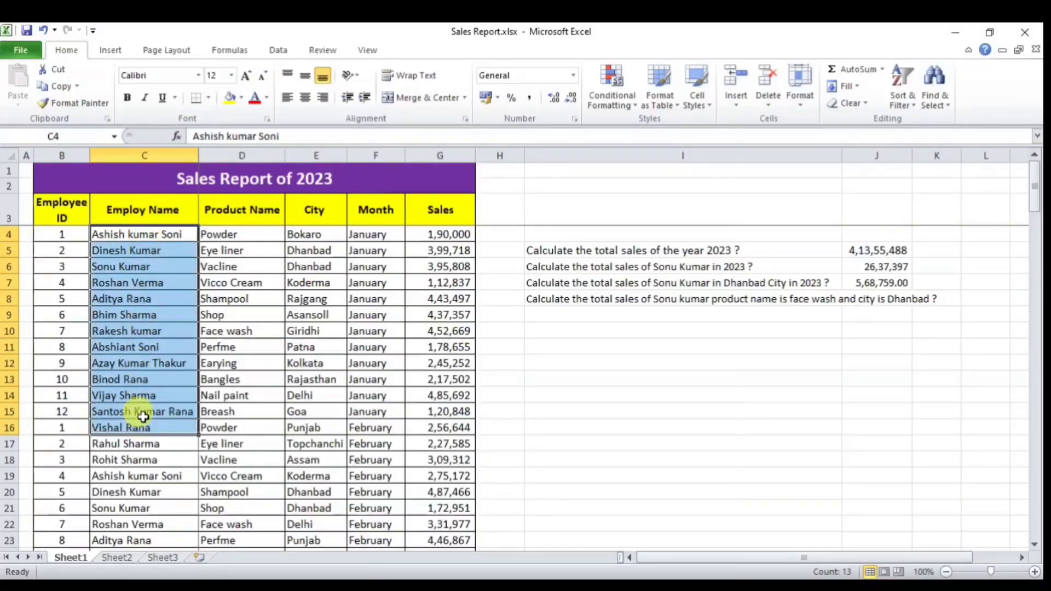
scroll(152, 350, down, 2)
scroll(152, 350, up, 2)
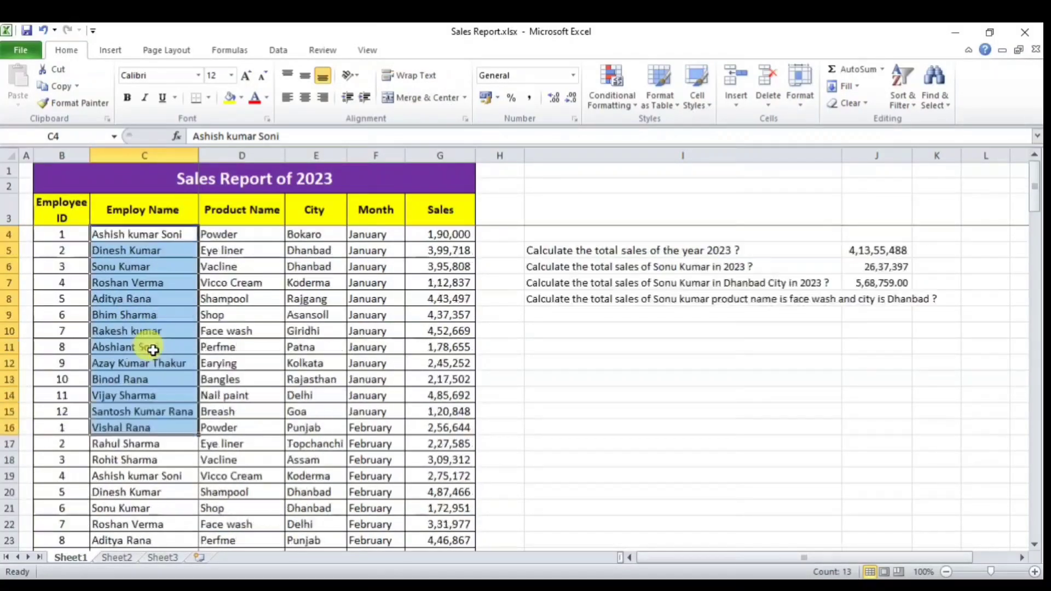
scroll(153, 304, down, 11)
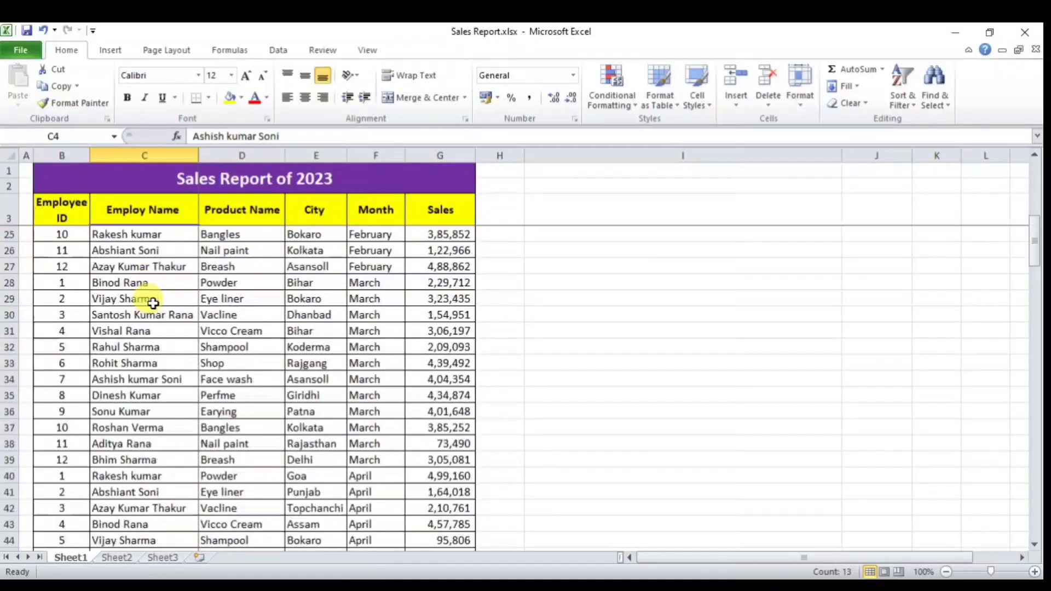
scroll(153, 303, down, 5)
scroll(153, 303, up, 11)
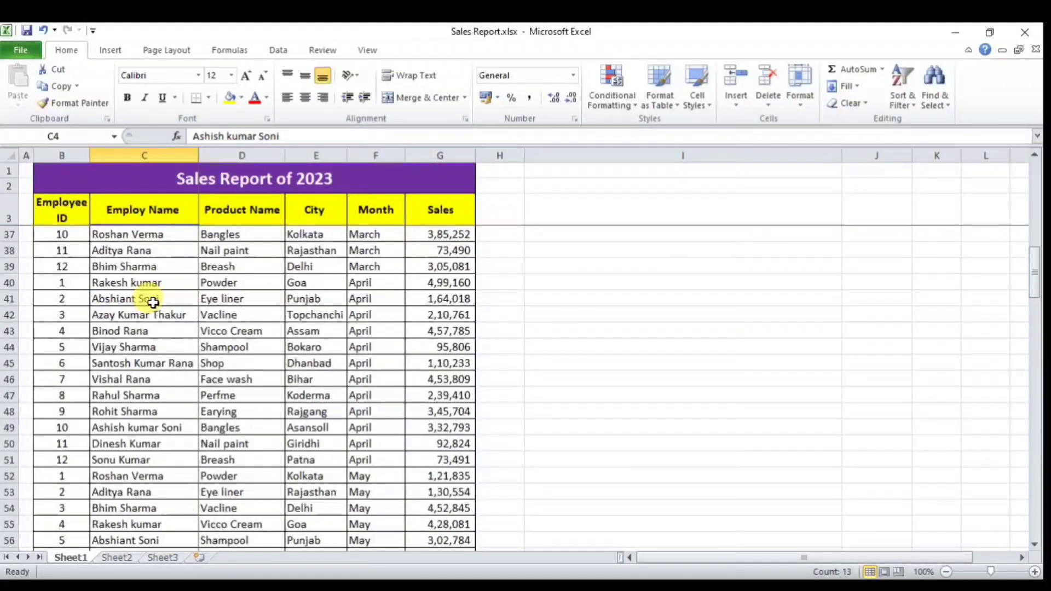
scroll(153, 303, up, 5)
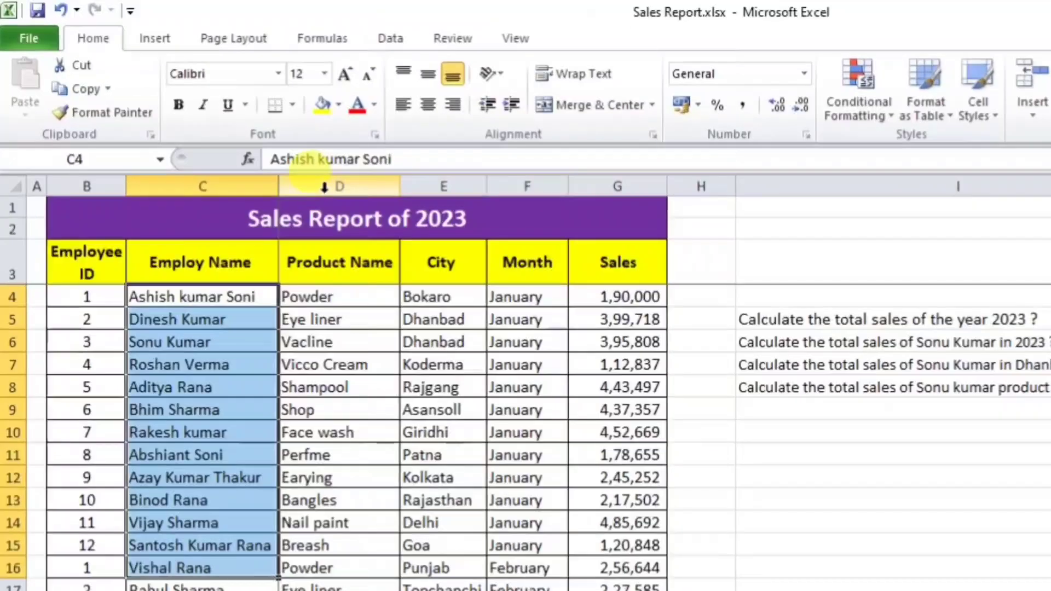
click(237, 156)
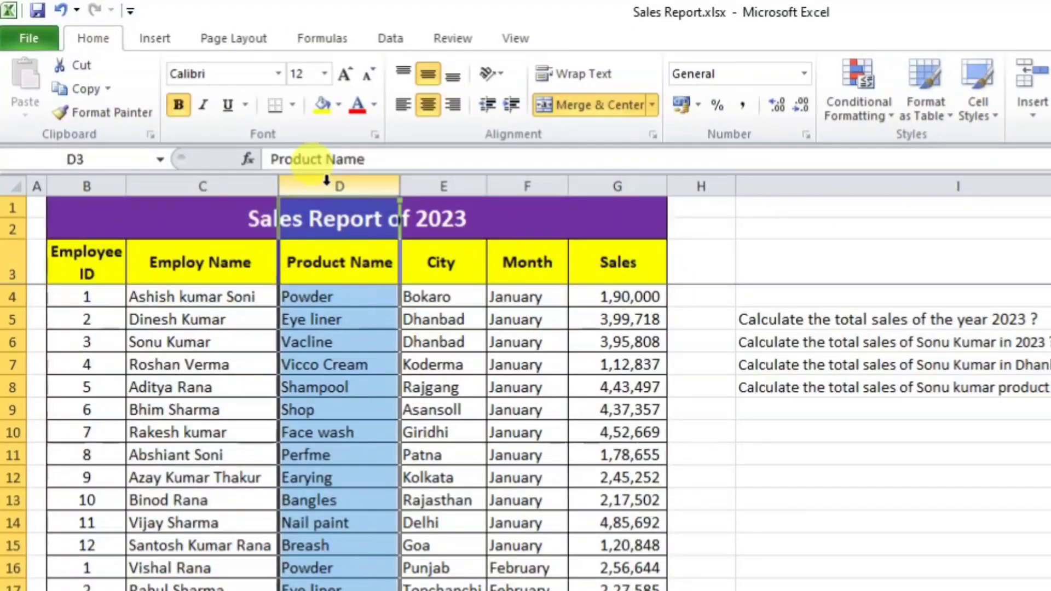
Step: Insert an empty column D between Employ Name and Product Name
right_click(326, 179)
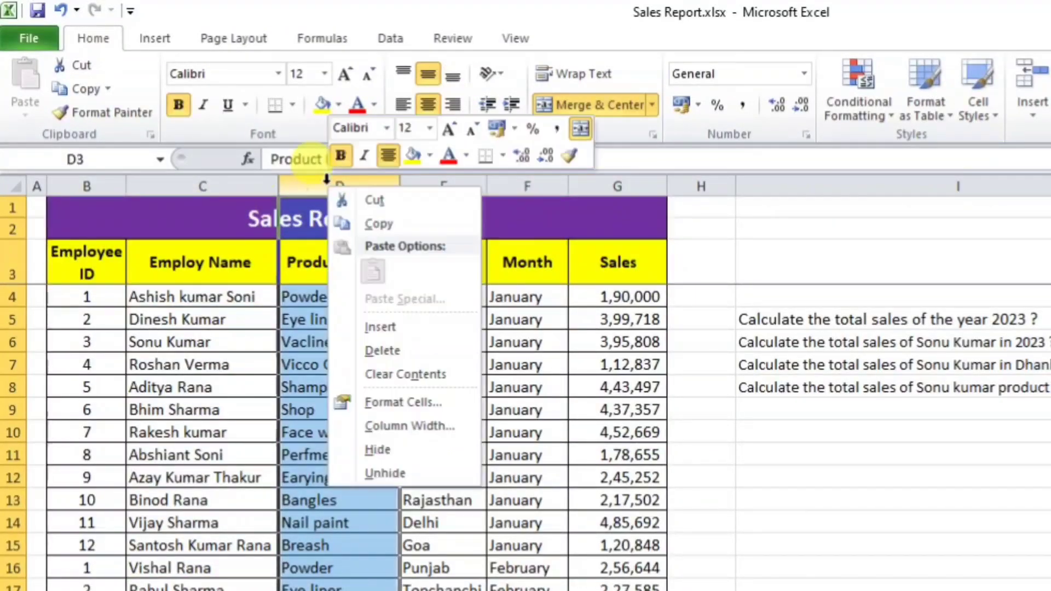
click(373, 330)
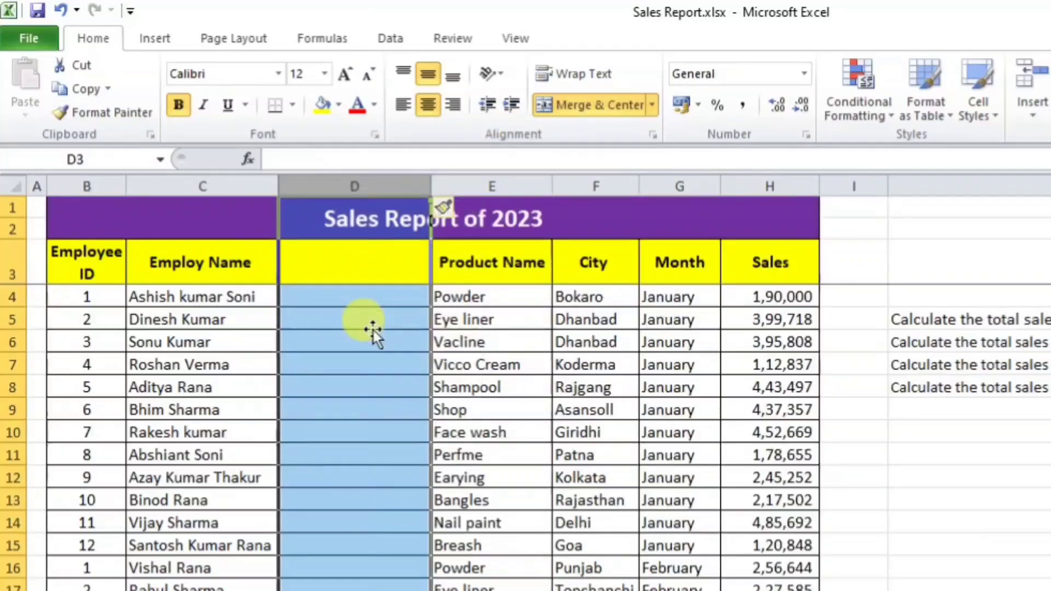
click(367, 410)
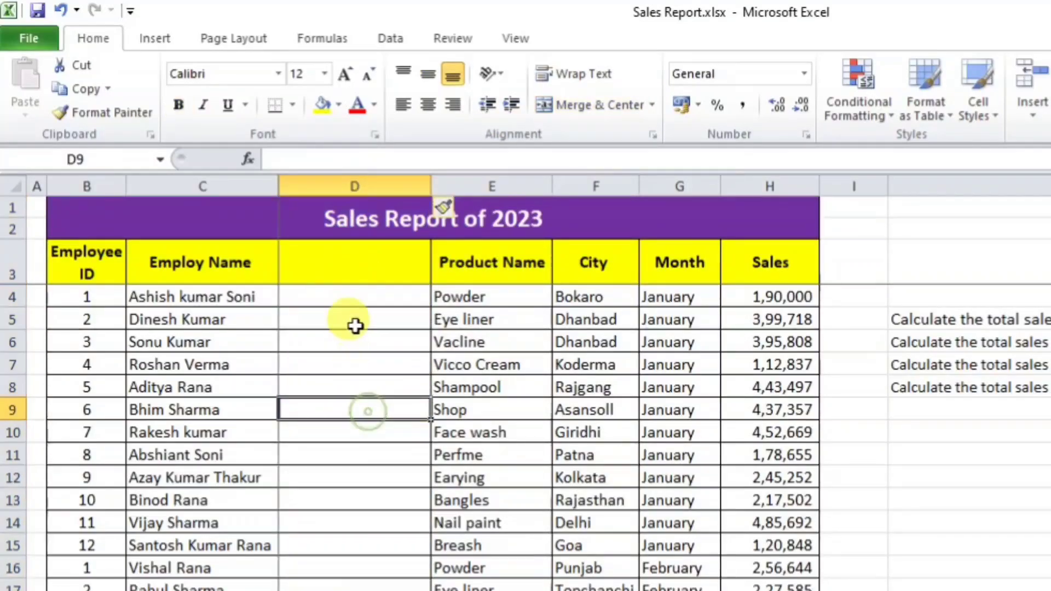
Step: Enter =UPPER(C4) in D4 and widen column D to fit the capitalised name
click(354, 306)
text(=)
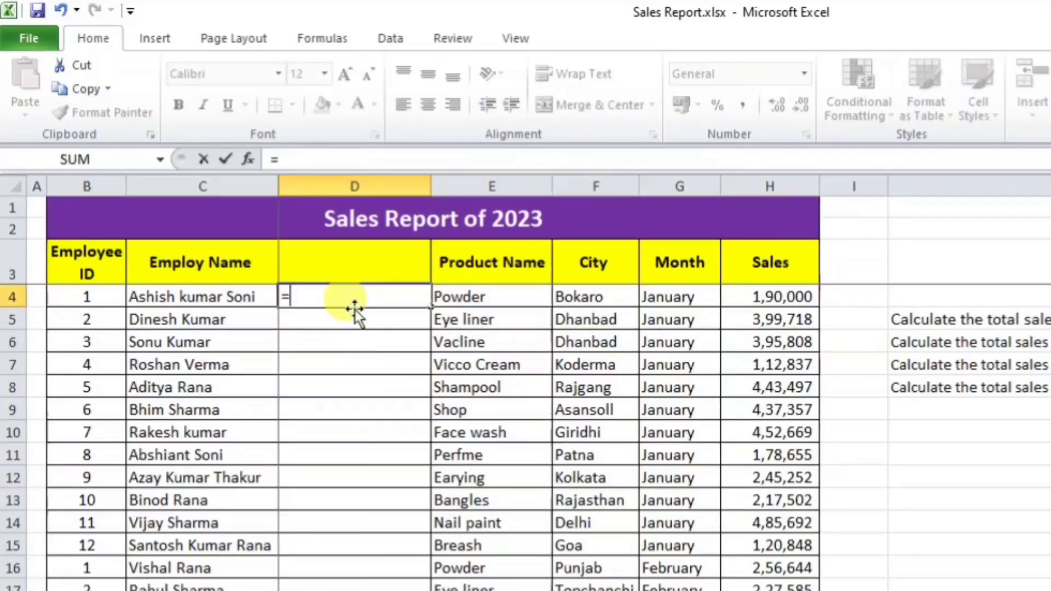
text(upeer)
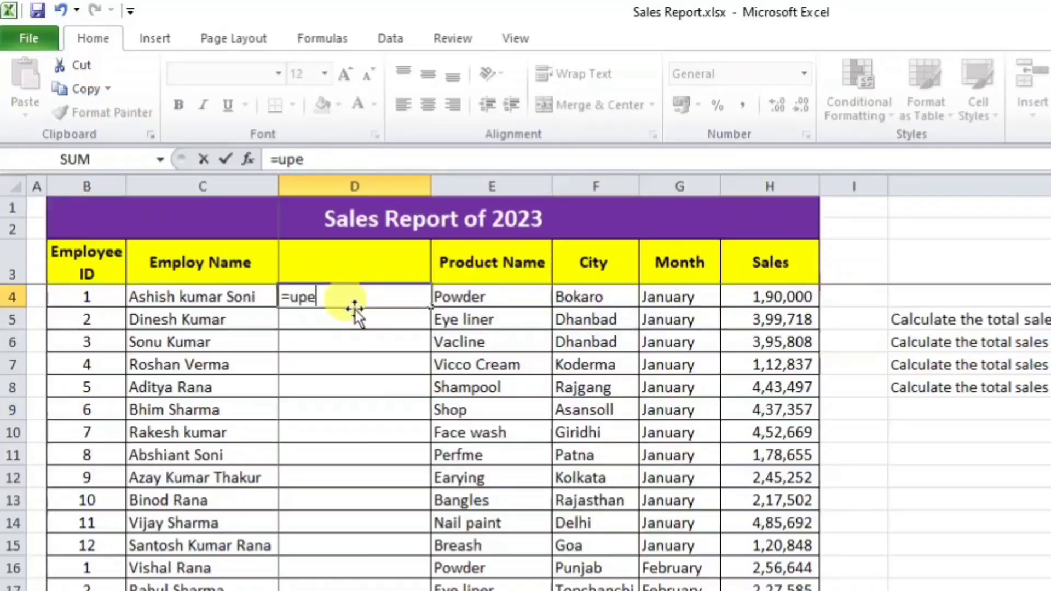
key(BackSpace)
key(BackSpace)
key(BackSpace)
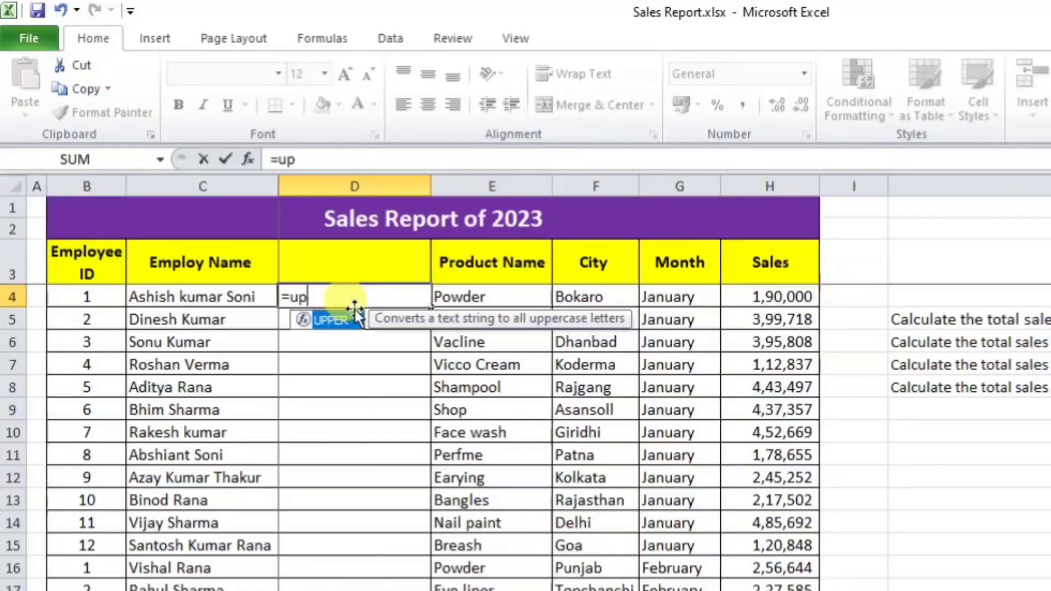
double_click(355, 312)
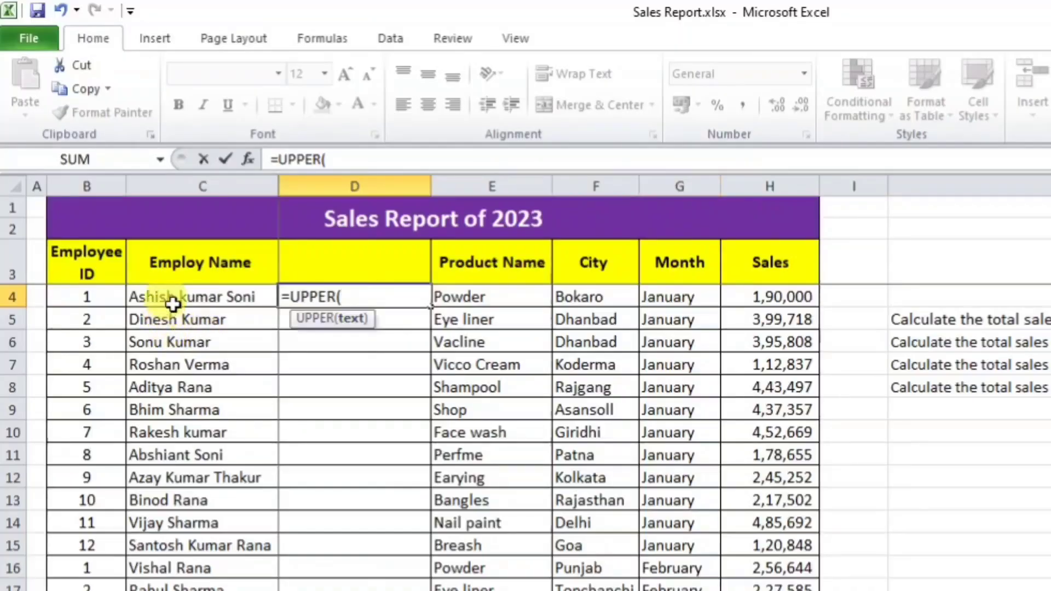
click(172, 299)
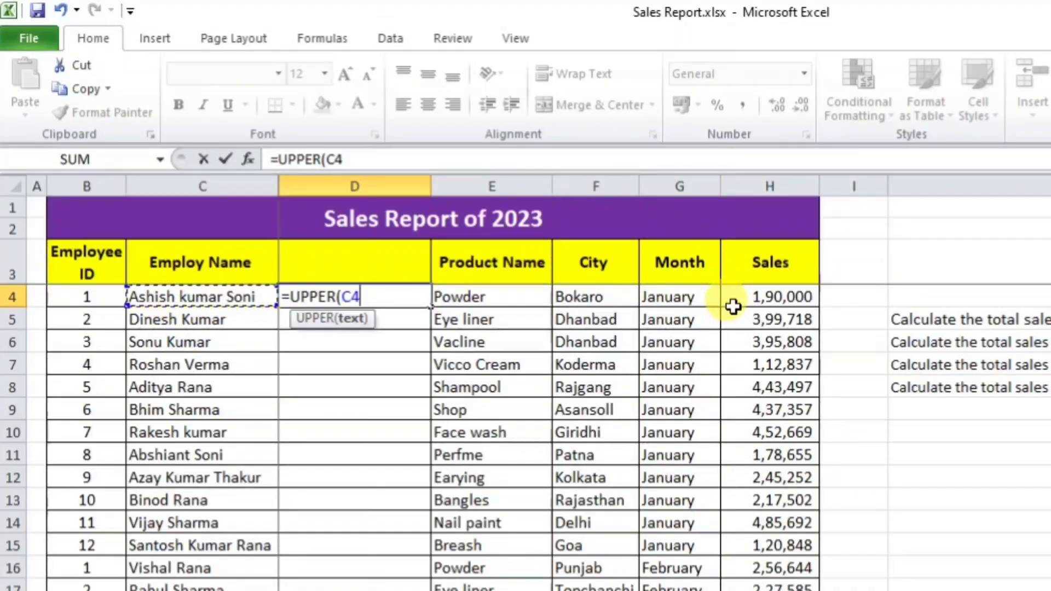
text())
key(Return)
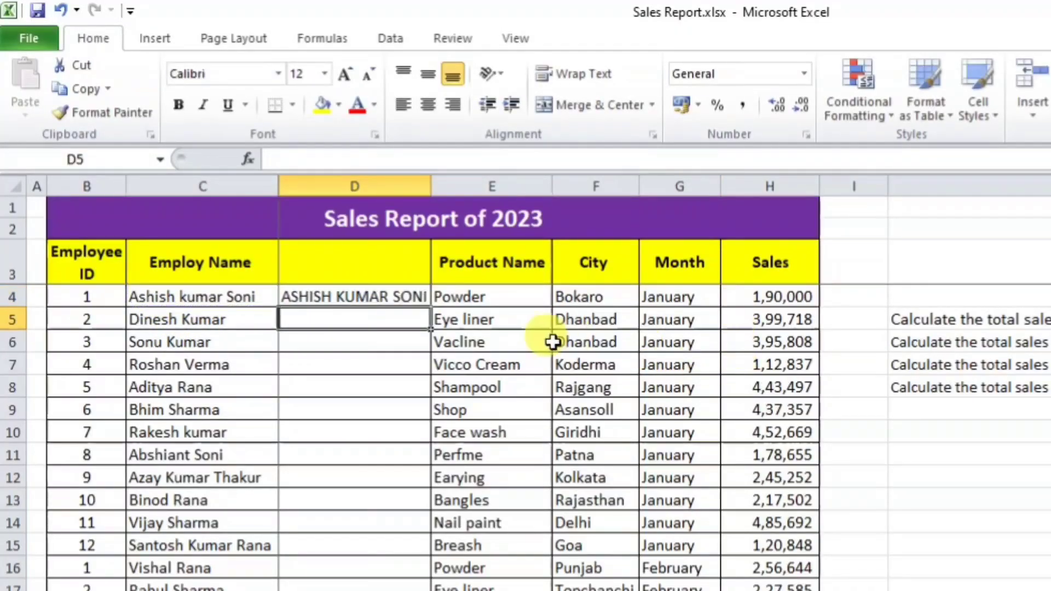
click(364, 299)
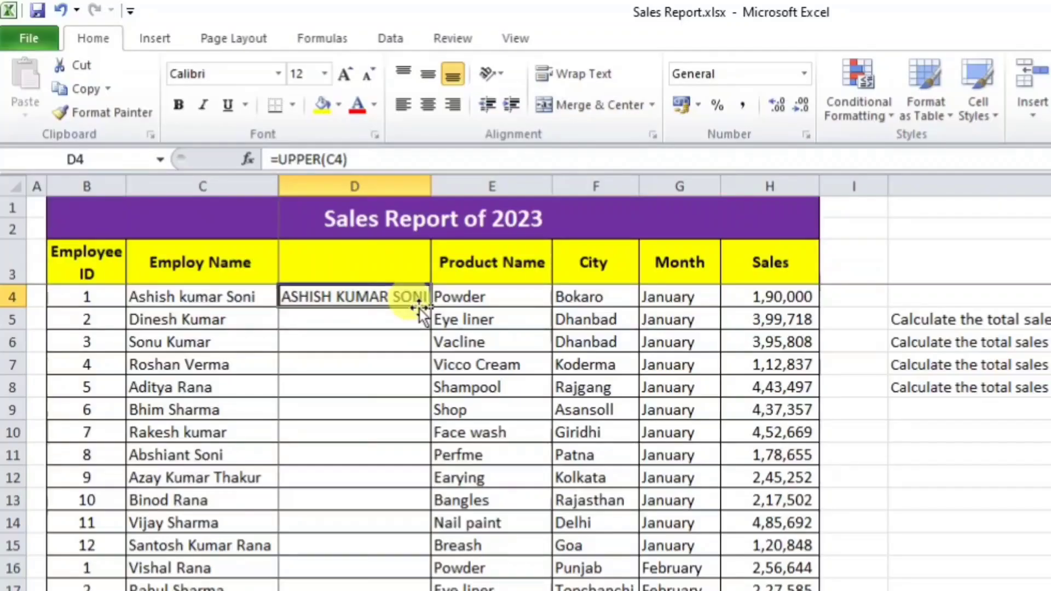
drag(431, 187, 441, 187)
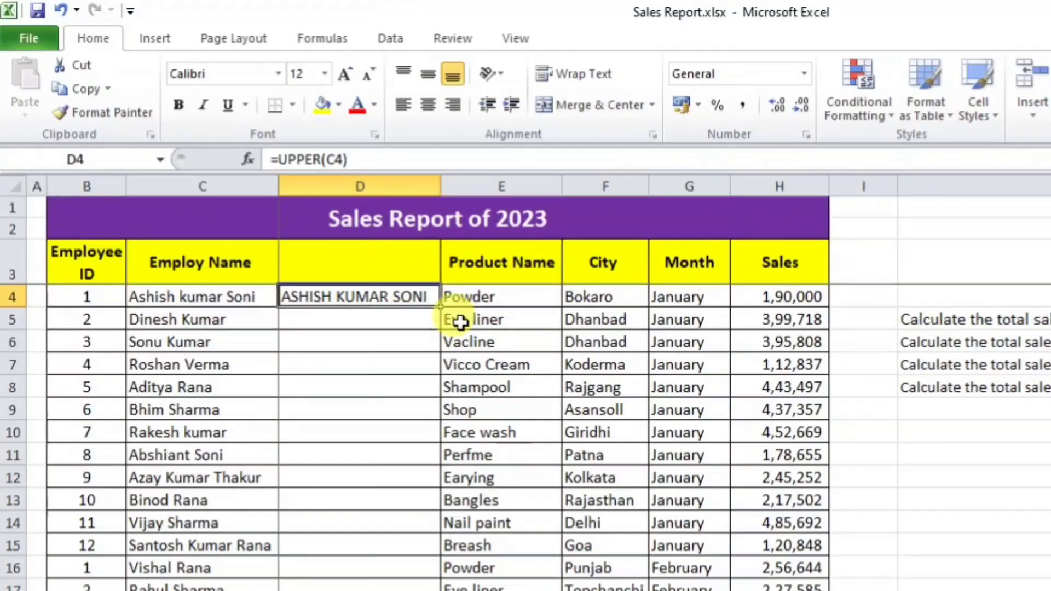
double_click(440, 306)
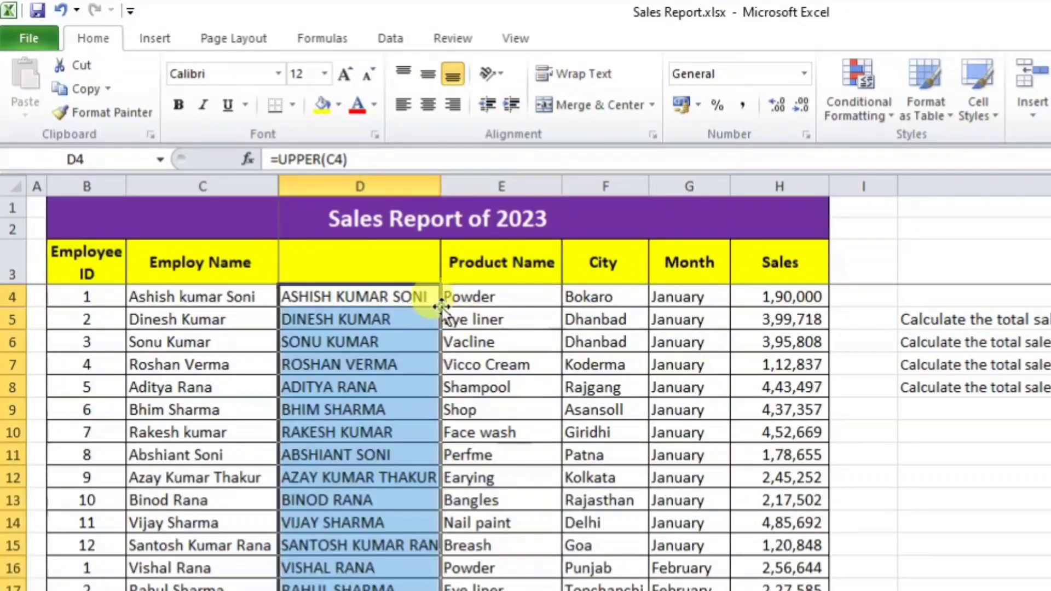
scroll(269, 326, down, 13)
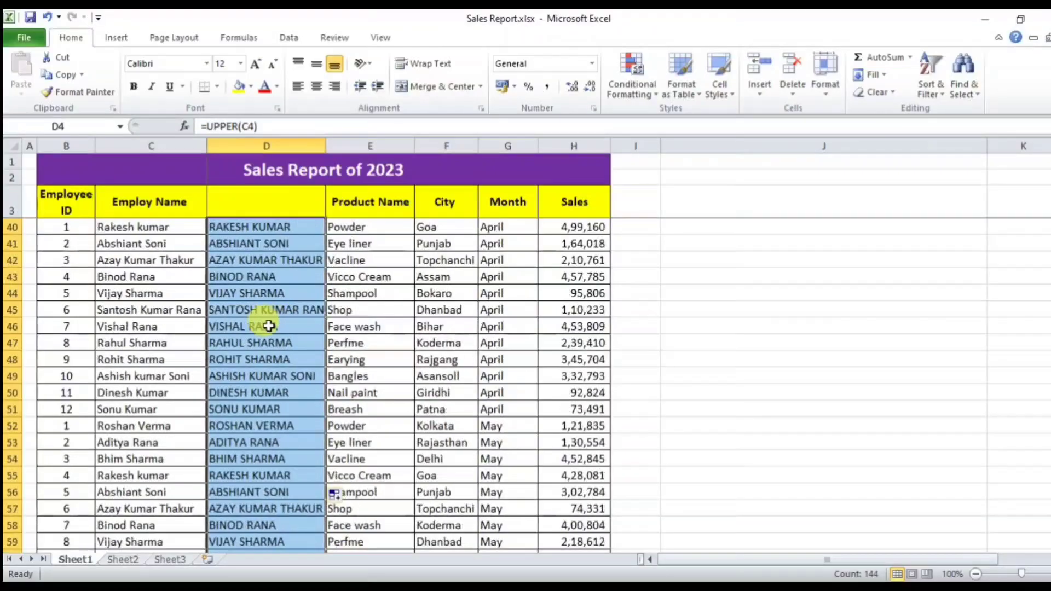
scroll(269, 325, up, 13)
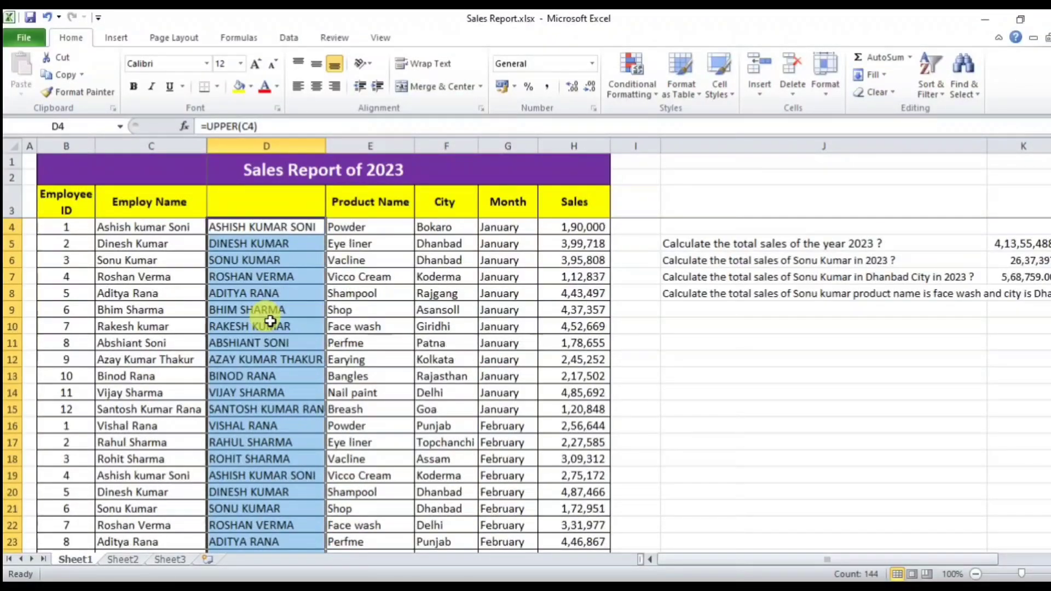
scroll(271, 322, down, 2)
scroll(270, 322, up, 2)
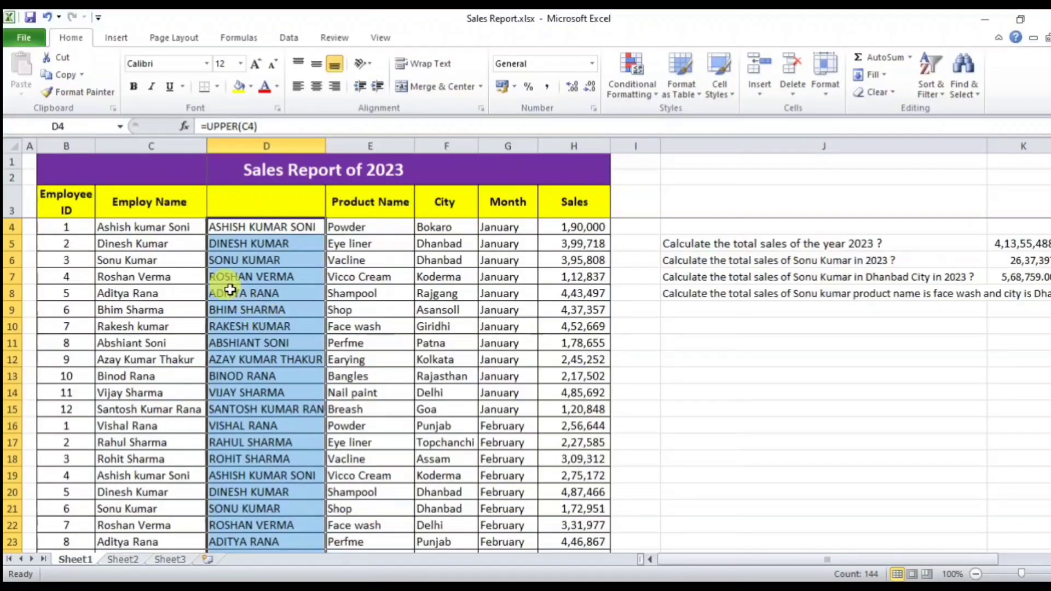
click(158, 233)
key(Delete)
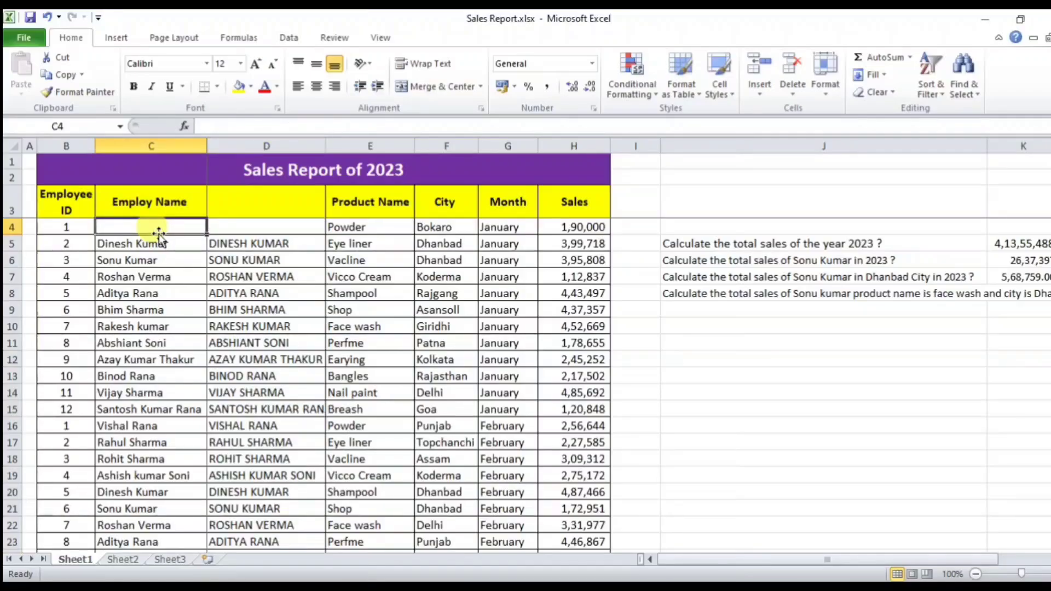
key(ctrl+z)
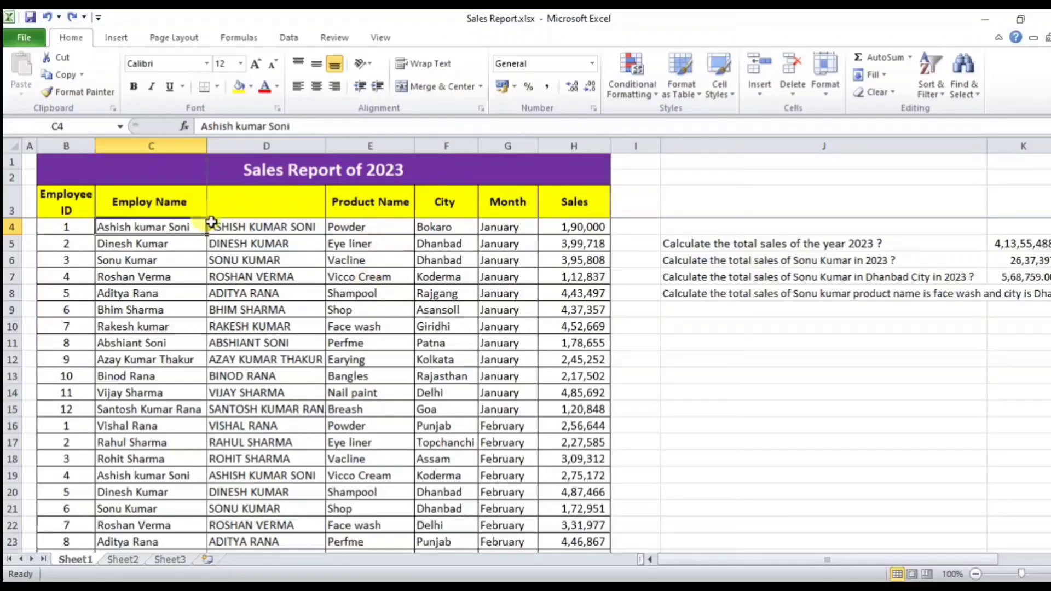
Step: Check the UPPER formulas in D4 and D11, then select D4:D147
right_click(157, 146)
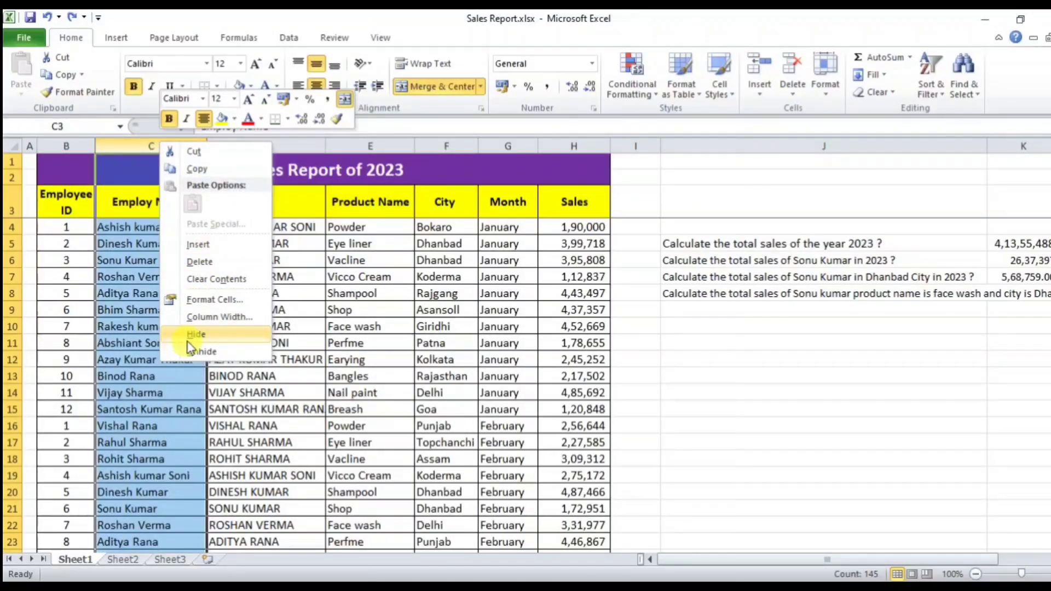
key(Escape)
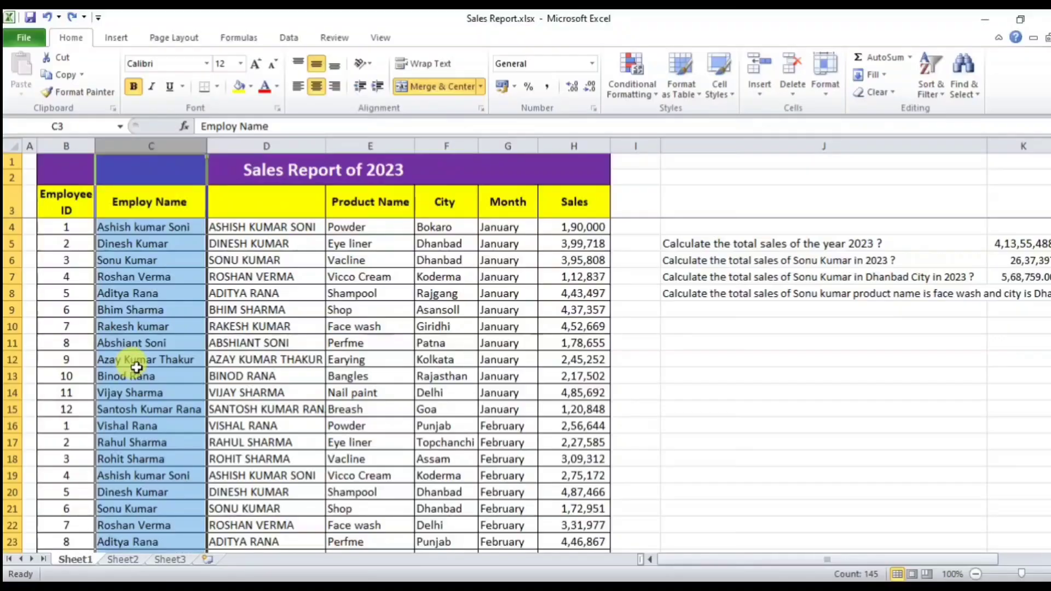
click(225, 341)
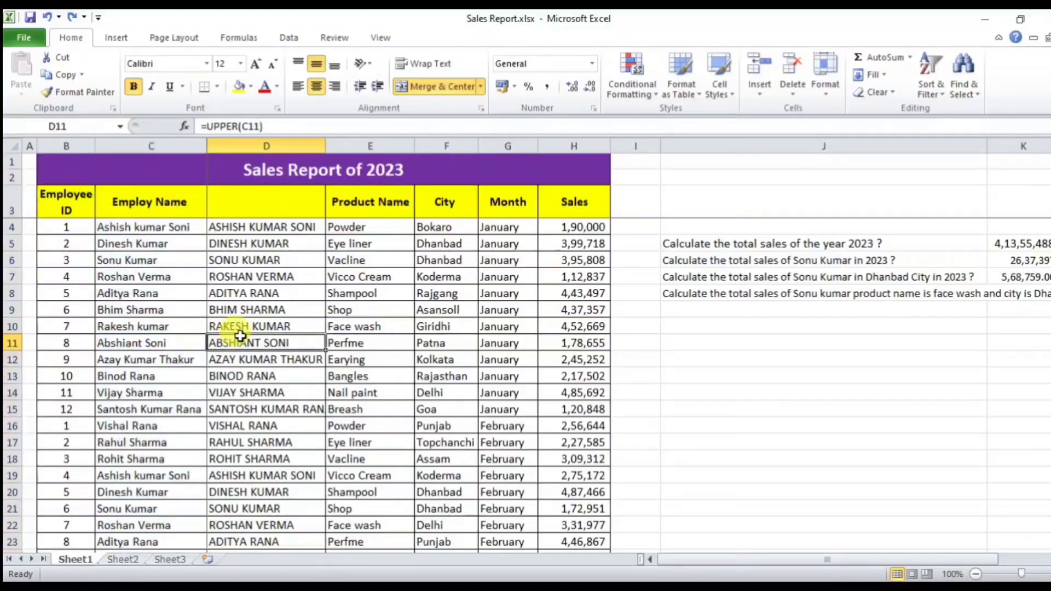
click(273, 226)
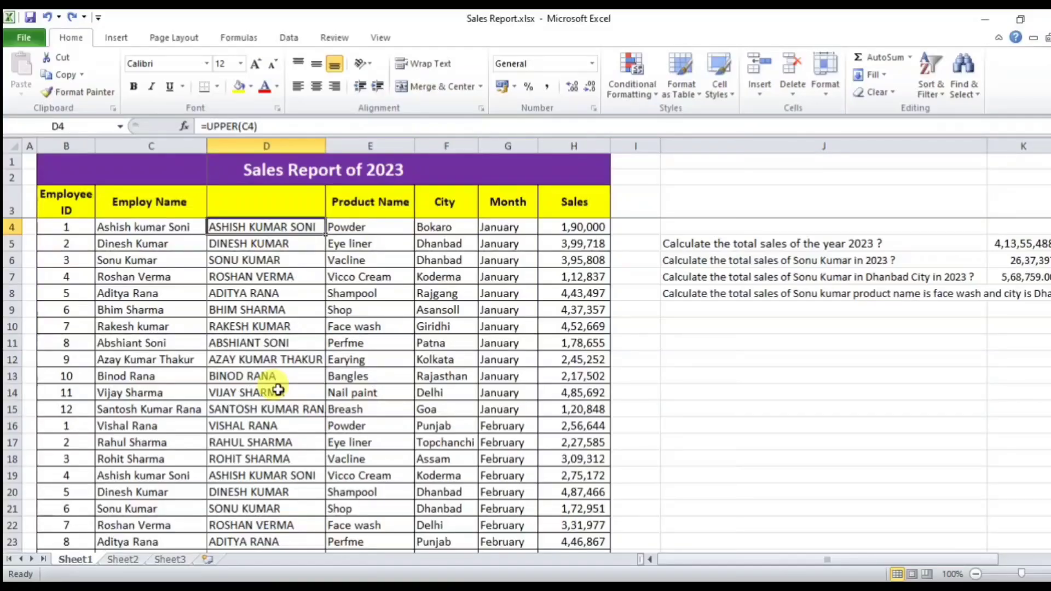
key(ctrl+shift+Down)
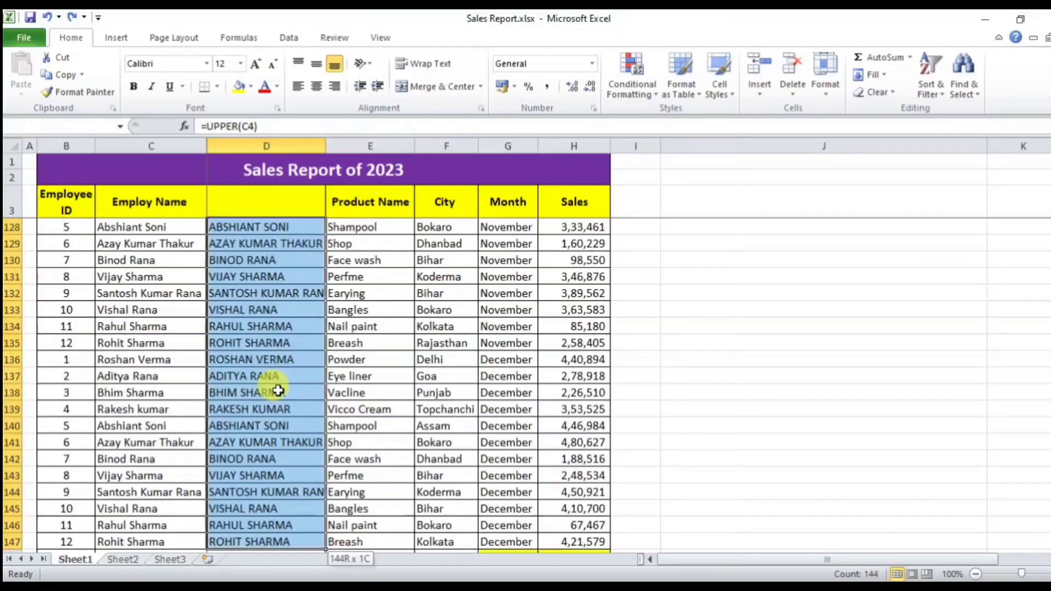
scroll(279, 391, down, 1)
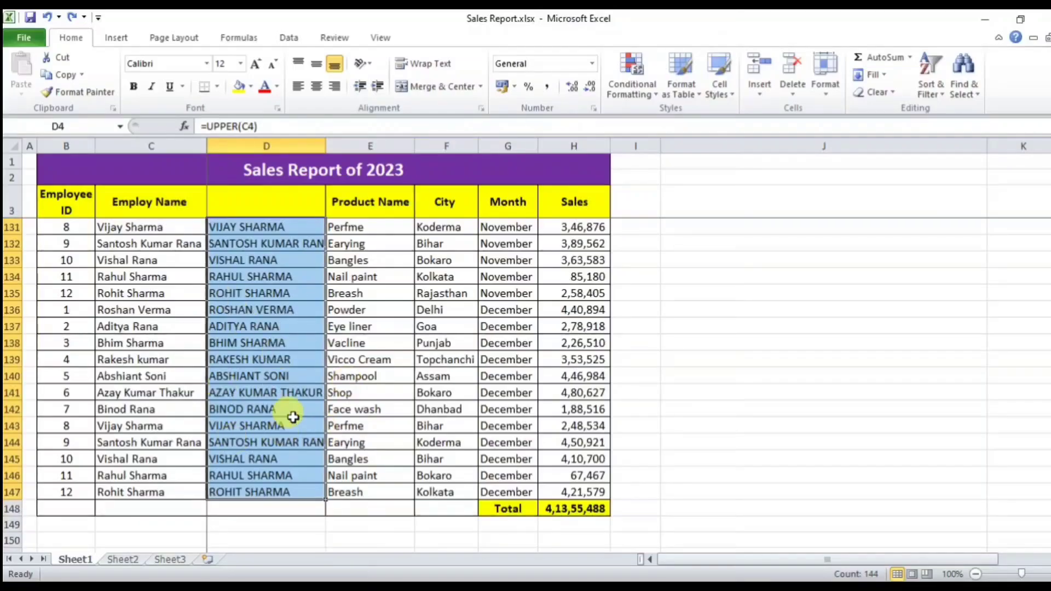
Step: Paste D4:D147 back onto itself as values only, then save the workbook
key(ctrl+c)
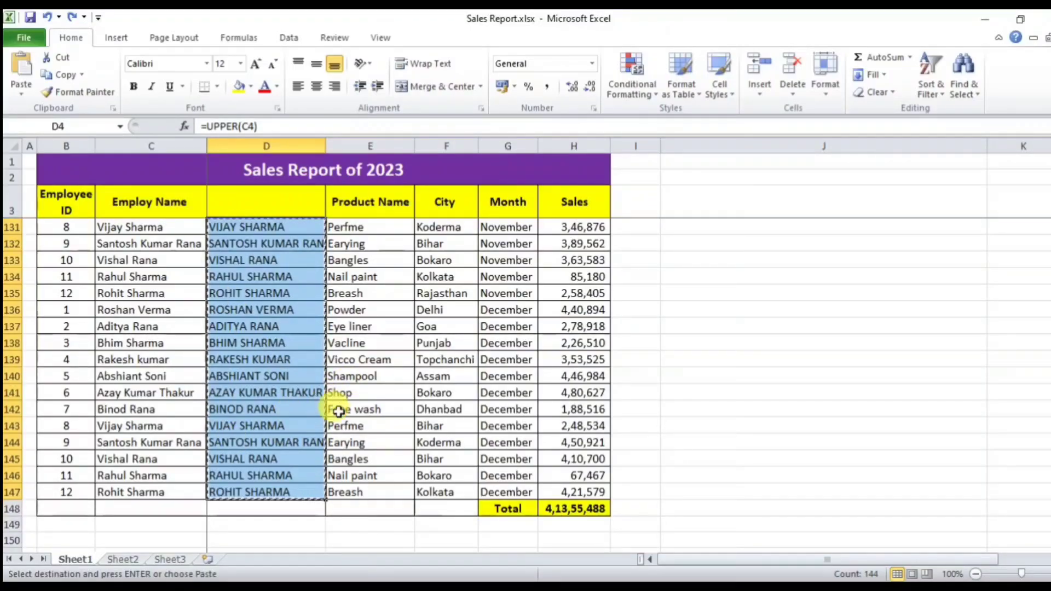
drag(1050, 495, 1050, 125)
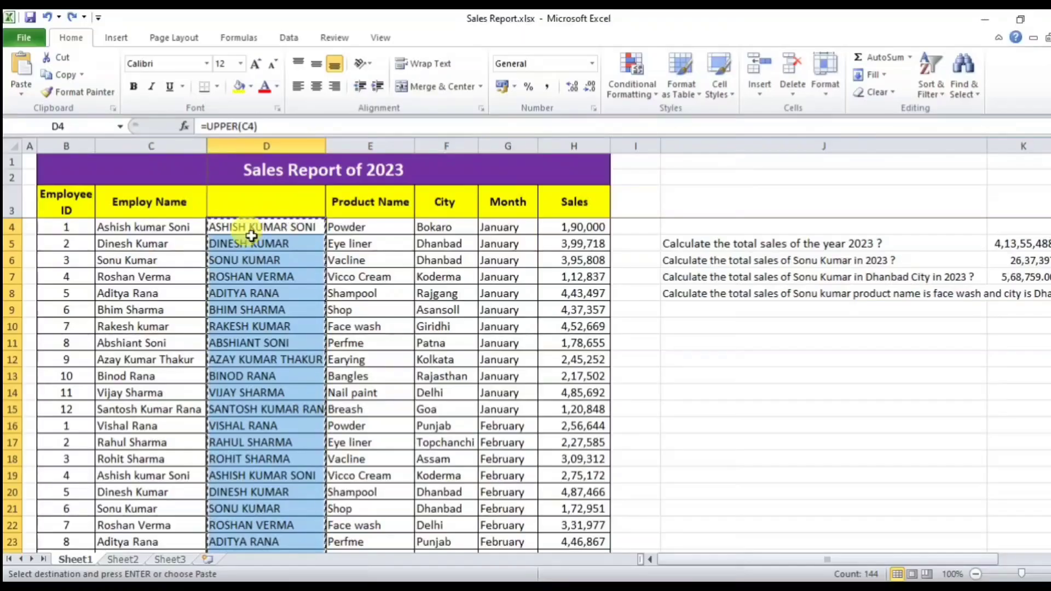
click(264, 226)
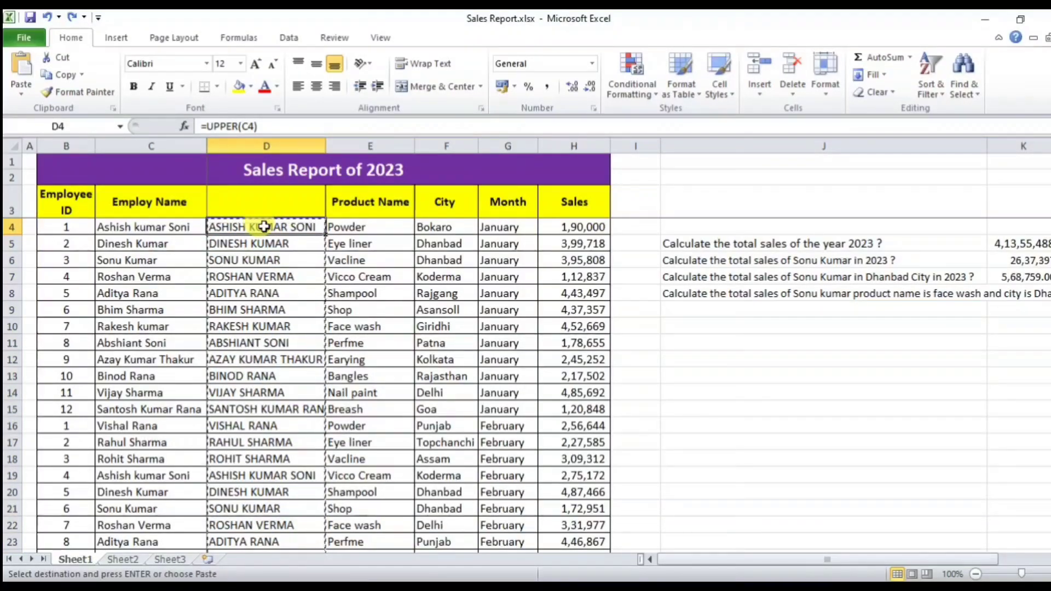
key(ctrl+alt+v)
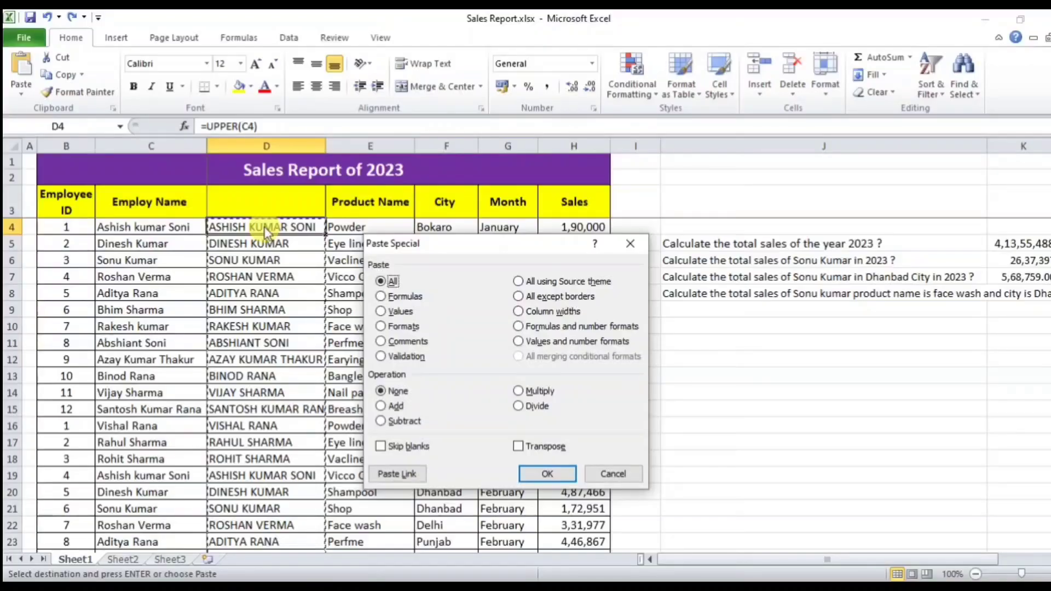
click(396, 311)
click(536, 474)
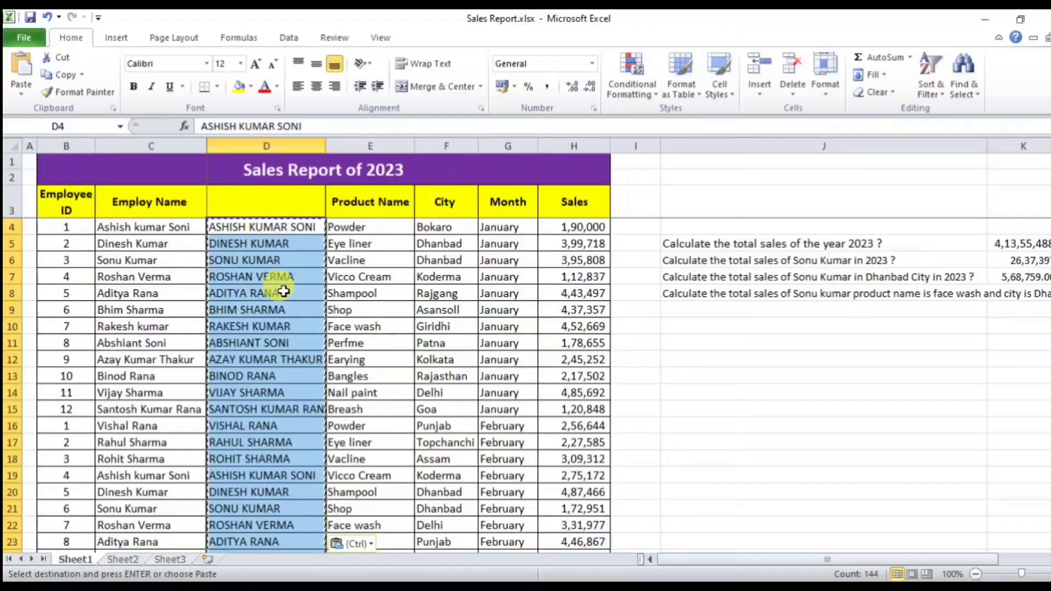
key(ctrl+s)
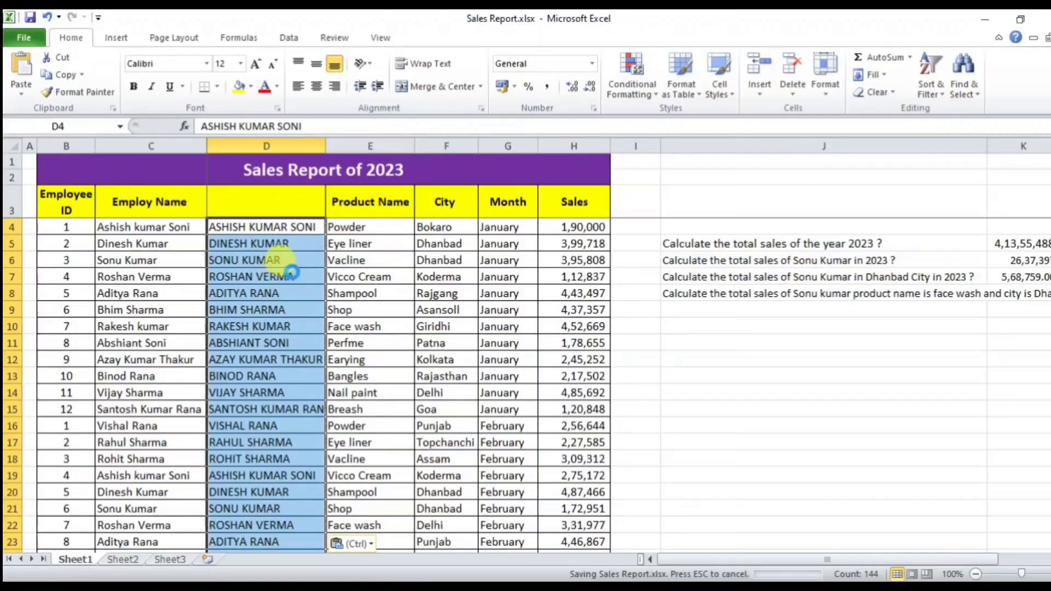
click(289, 270)
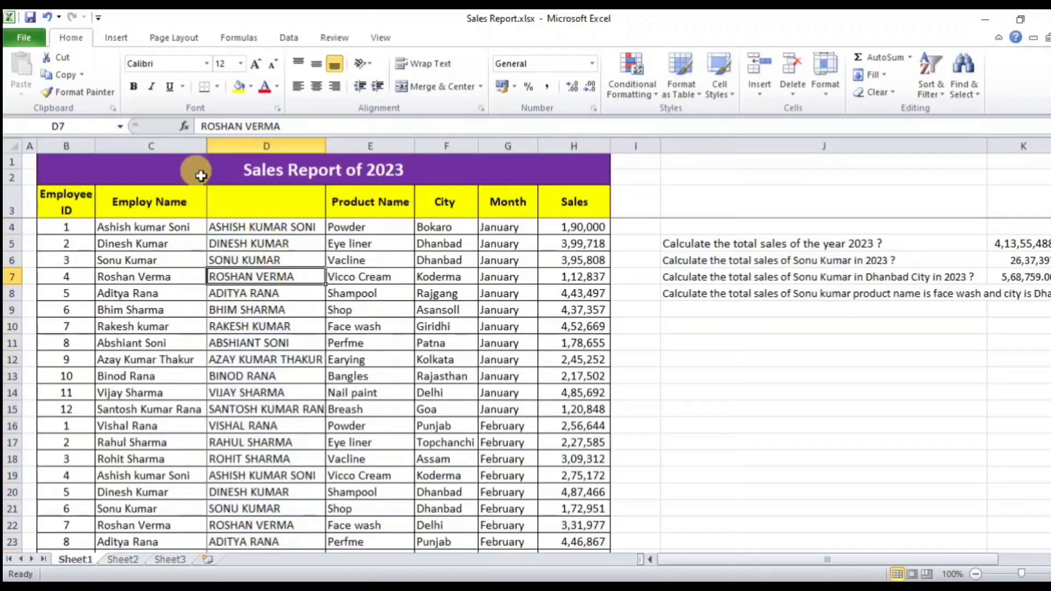
Step: Unmerge the Sales Report of 2023 title cells
click(147, 140)
key(ctrl+shift+Right)
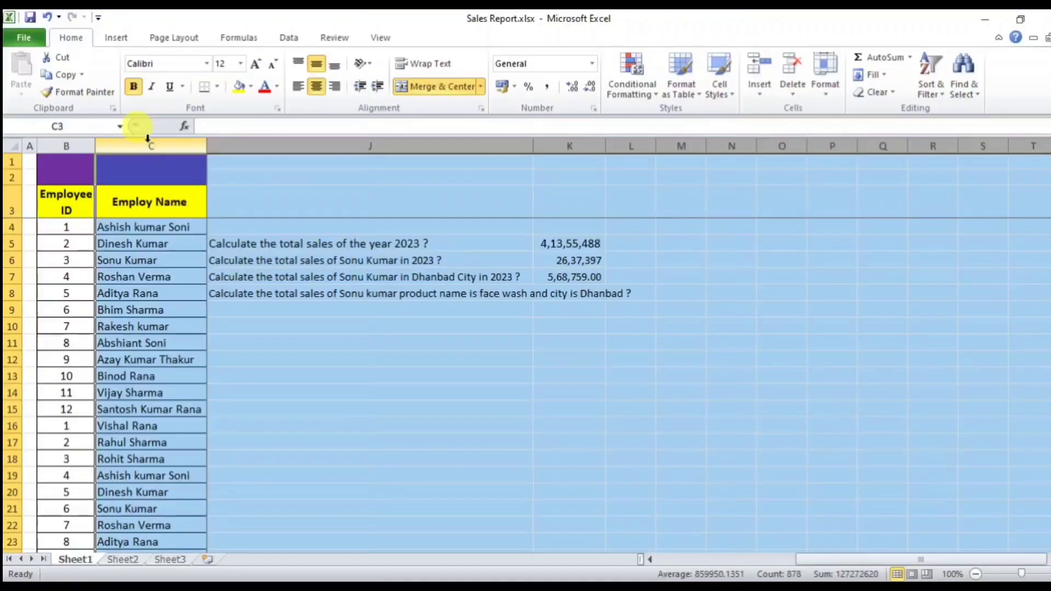
right_click(148, 138)
key(Escape)
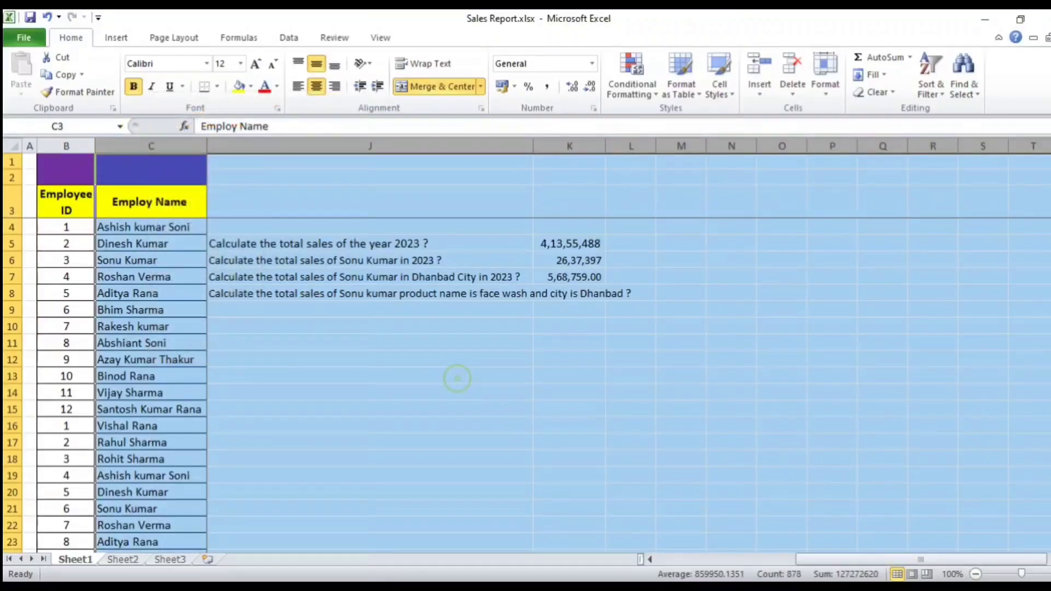
click(502, 359)
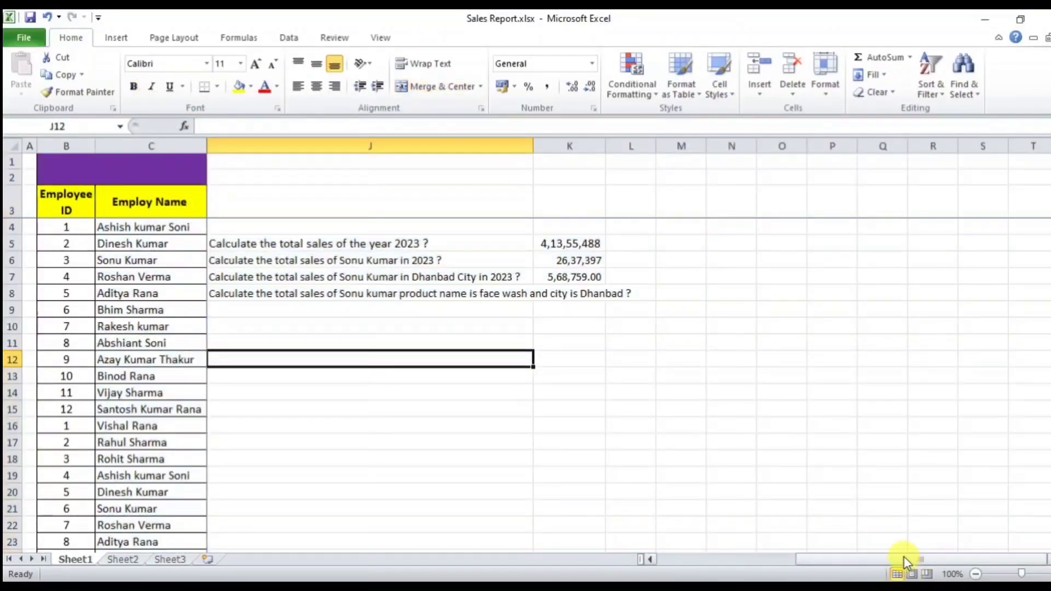
drag(904, 556, 666, 559)
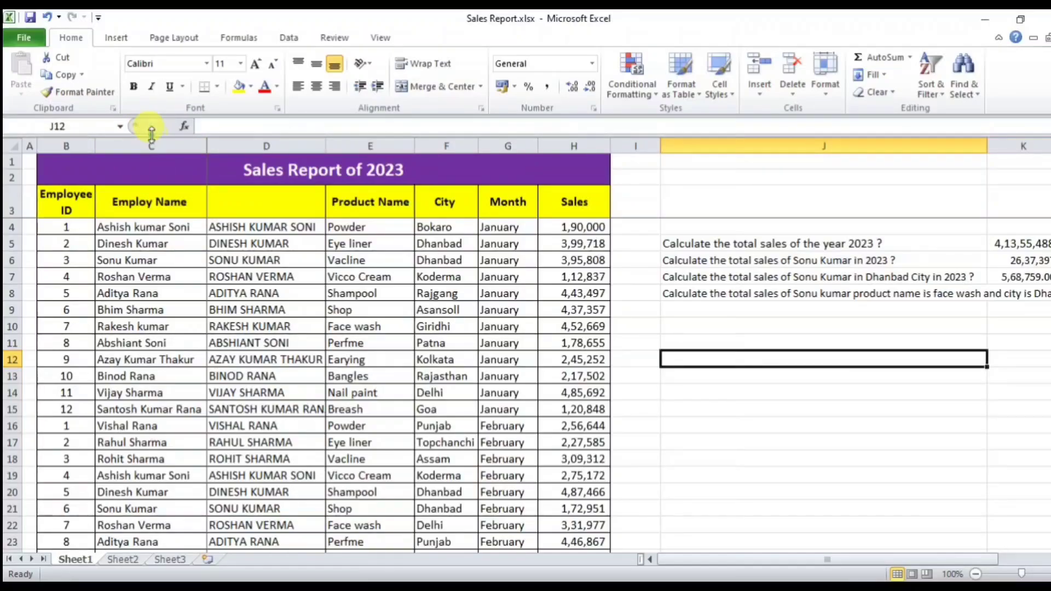
click(151, 140)
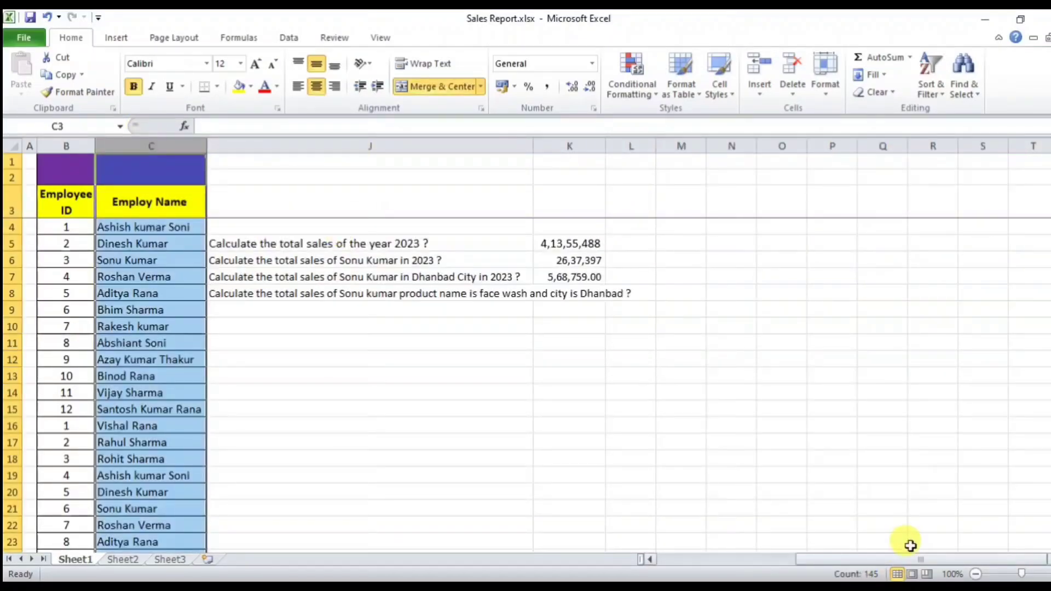
drag(906, 557, 521, 557)
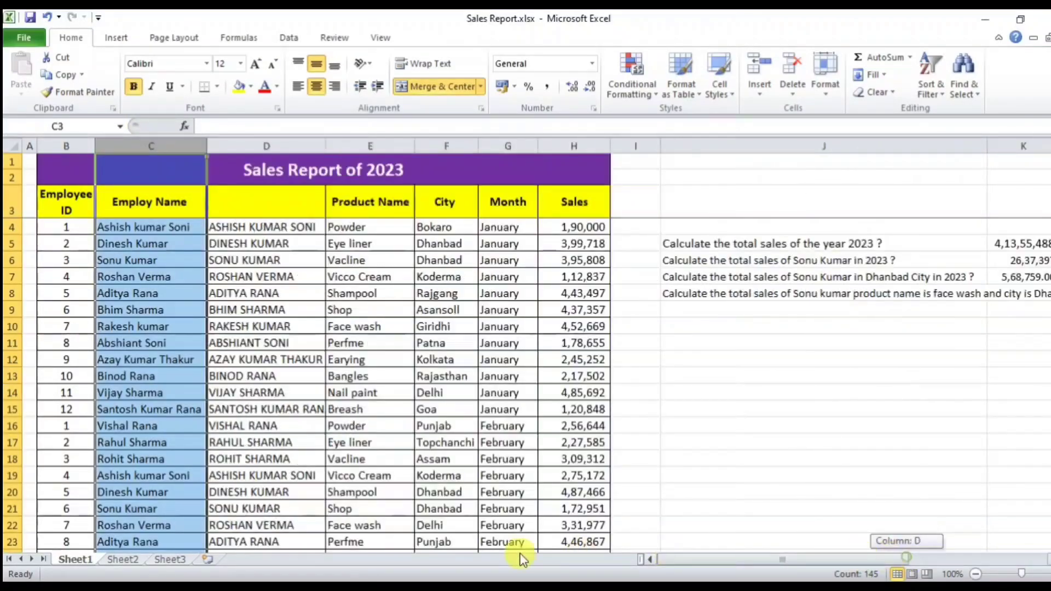
click(311, 171)
click(442, 88)
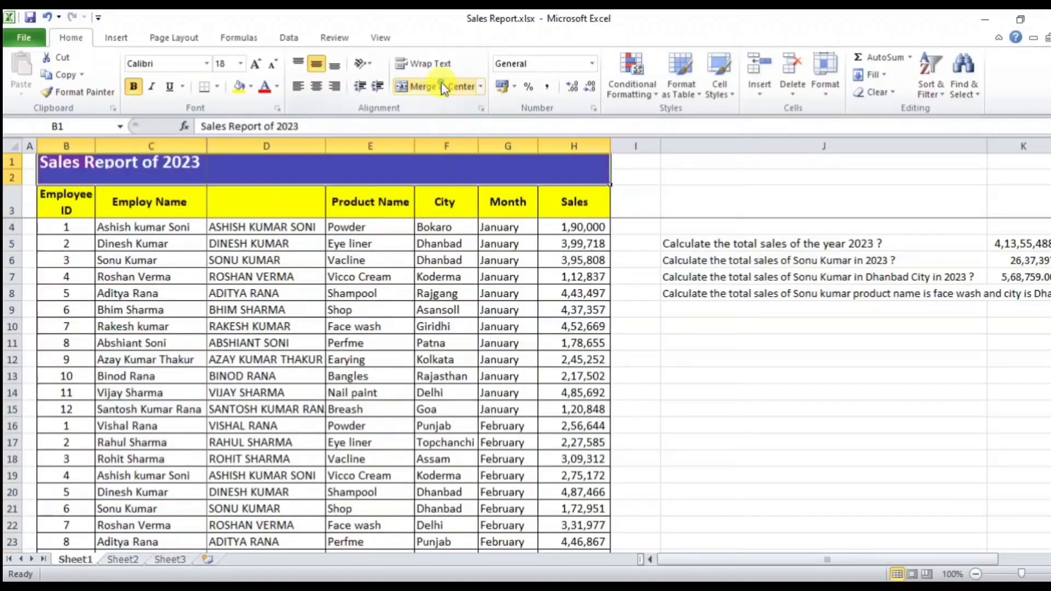
click(252, 309)
Step: Move the Employ Name header into D3 and delete the original mixed-case column C
click(153, 137)
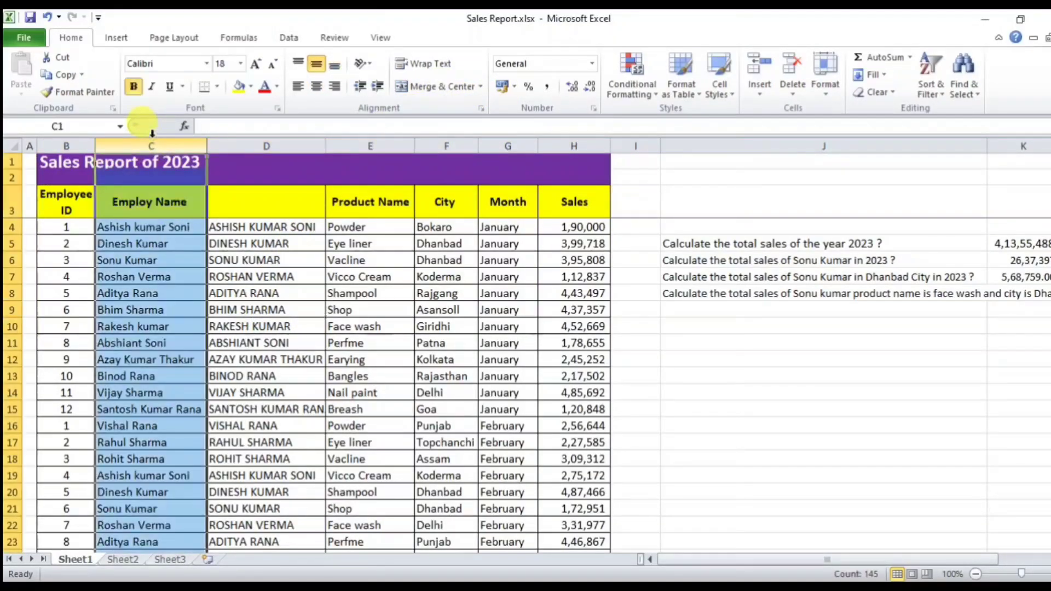
right_click(152, 140)
click(130, 200)
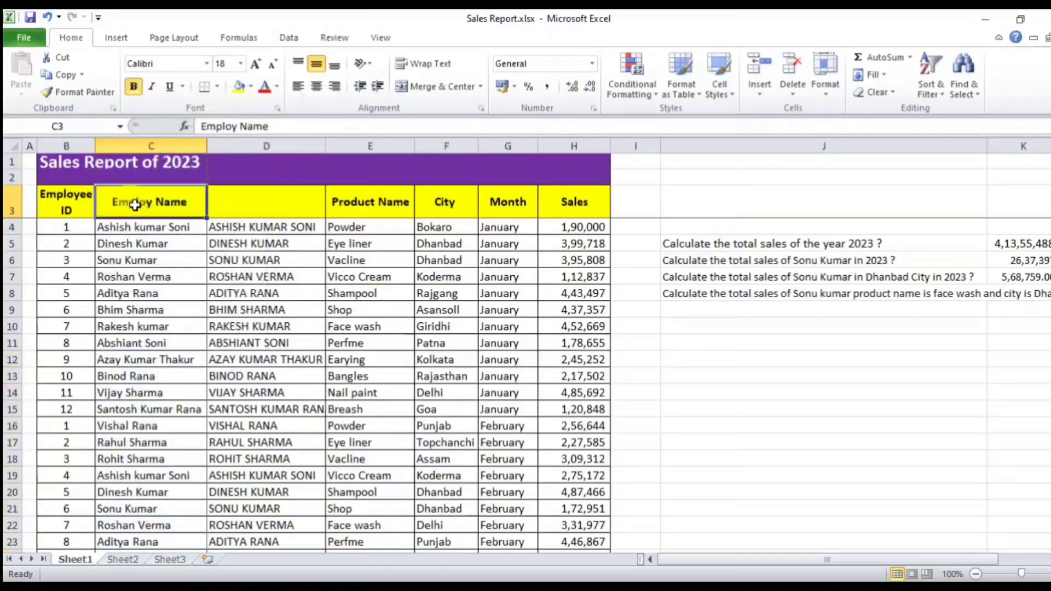
key(ctrl+c)
click(260, 202)
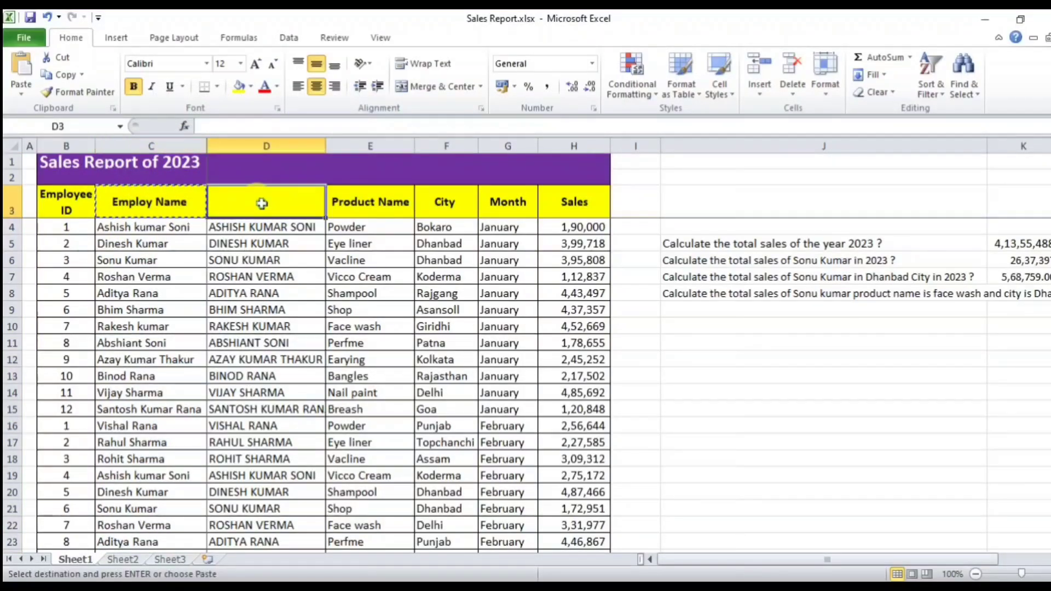
click(159, 204)
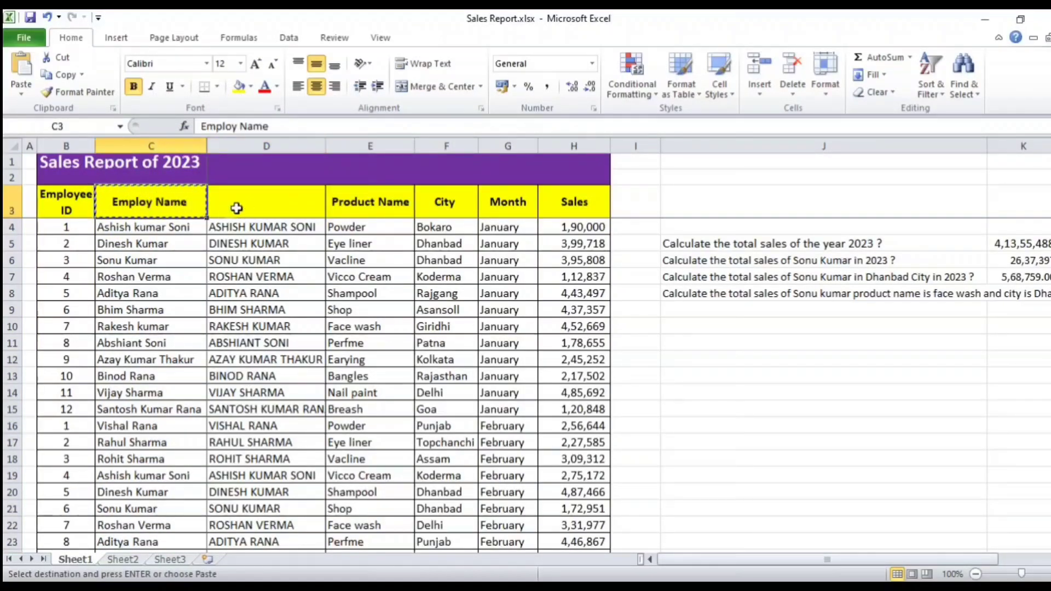
click(248, 208)
key(ctrl+v)
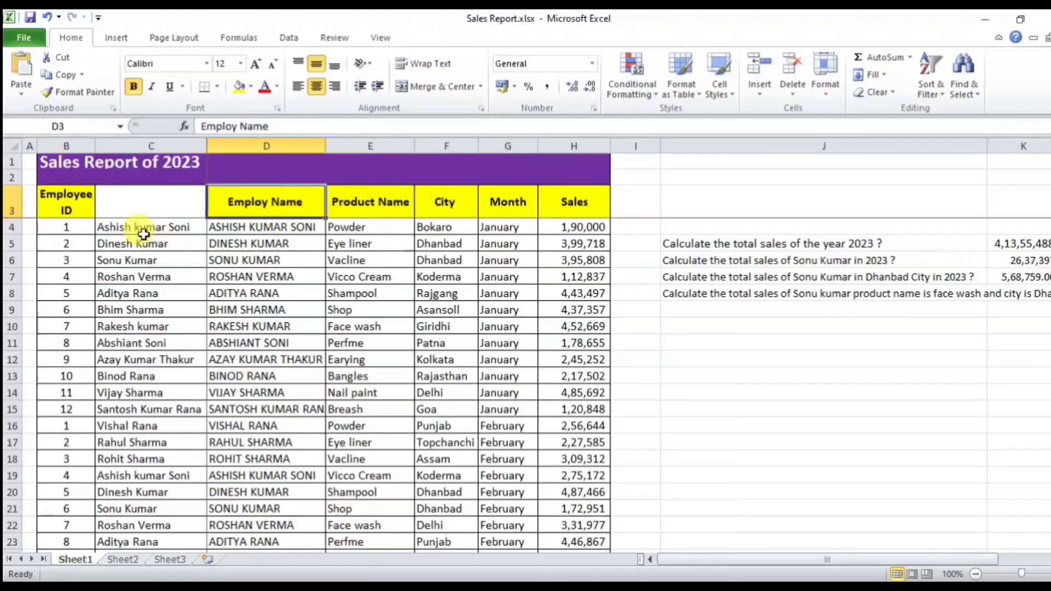
click(142, 144)
right_click(142, 141)
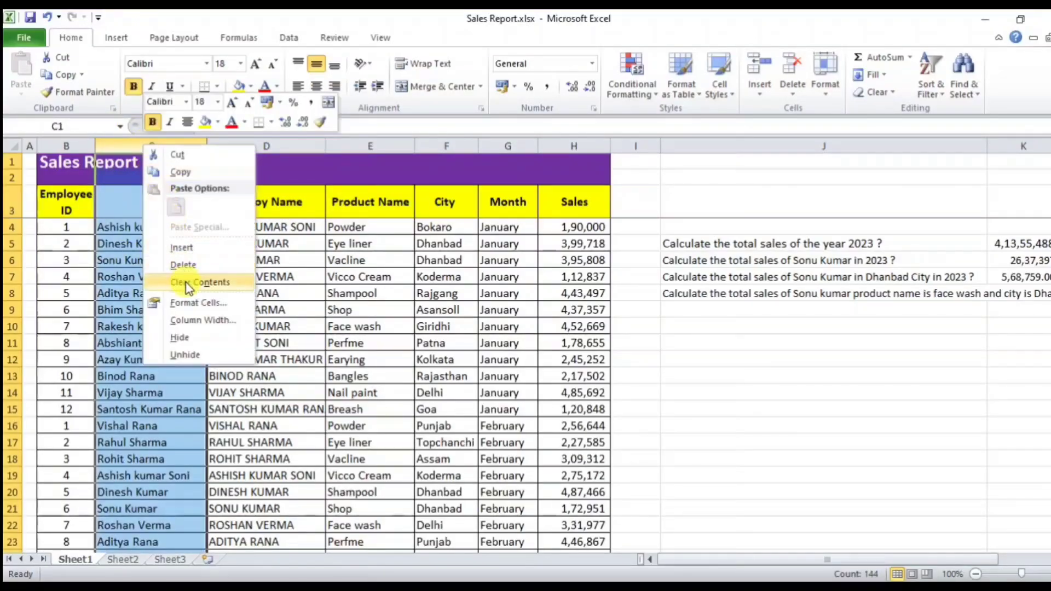
click(186, 267)
click(161, 211)
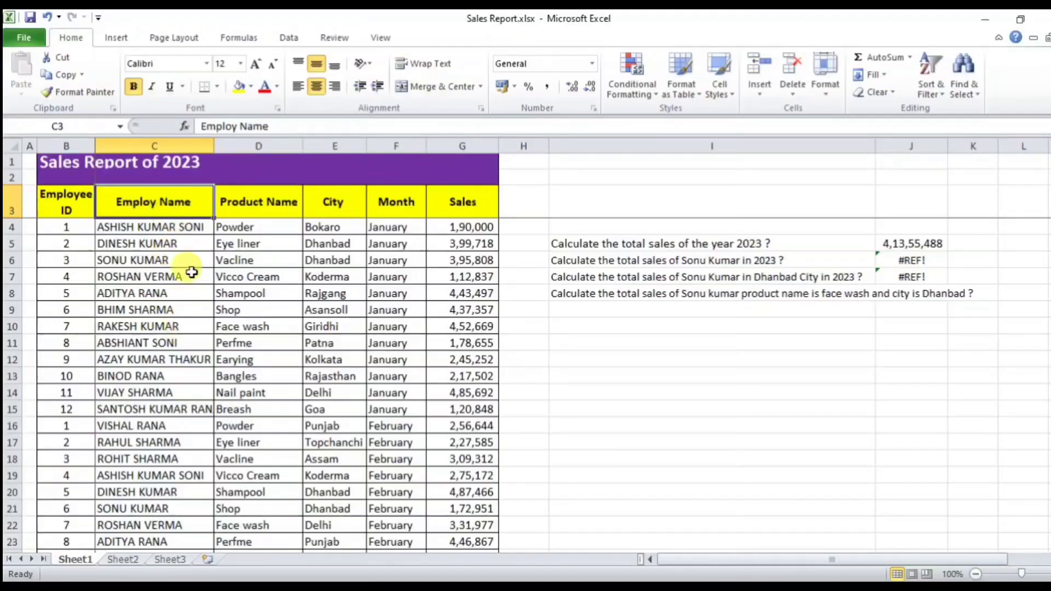
click(184, 231)
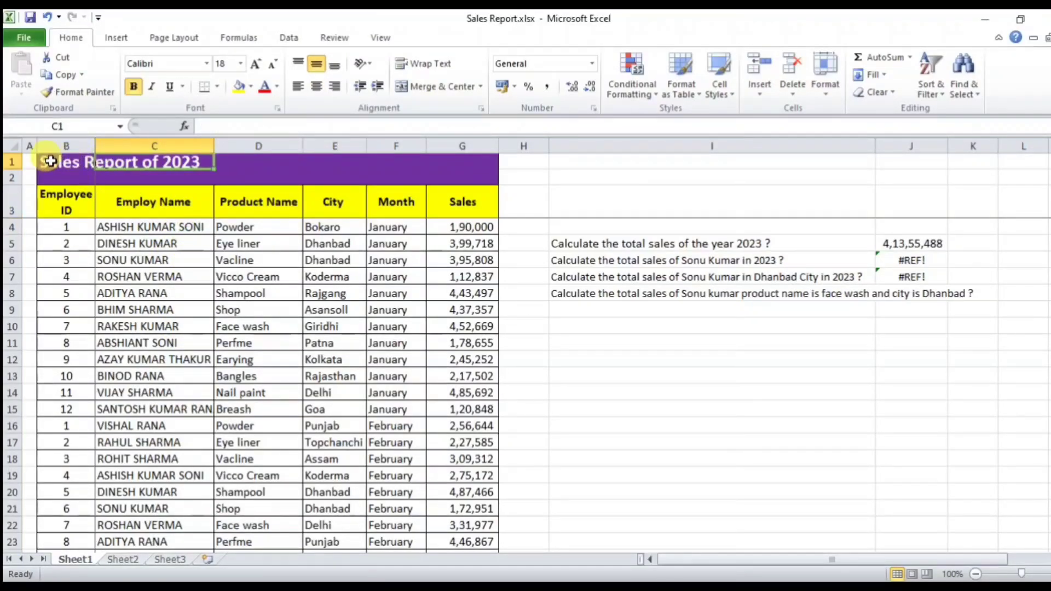
Step: Merge and centre the Sales Report of 2023 title across B1:G2
drag(47, 162, 472, 176)
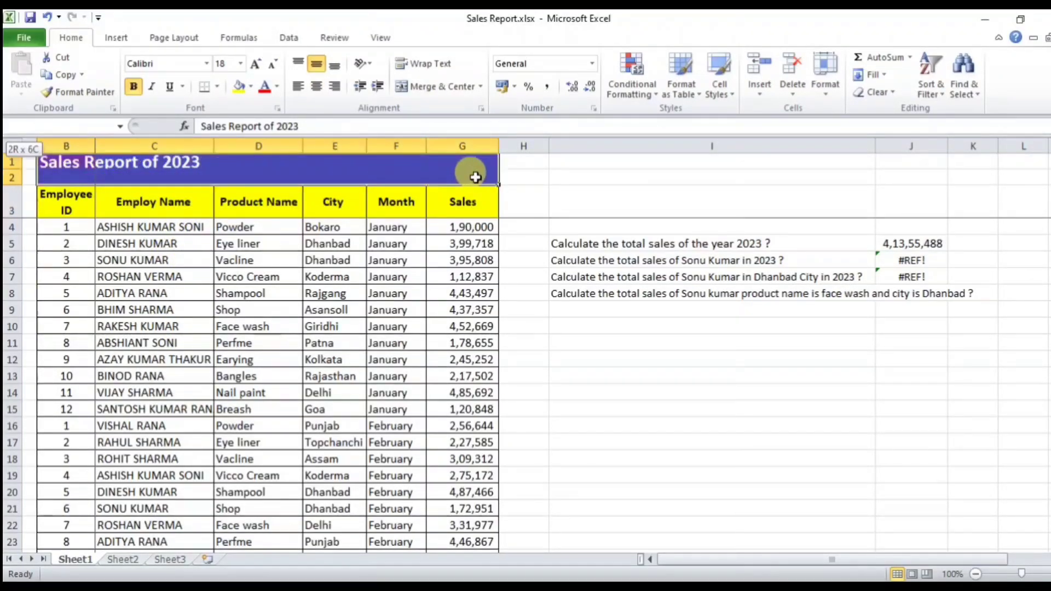
click(442, 88)
click(133, 377)
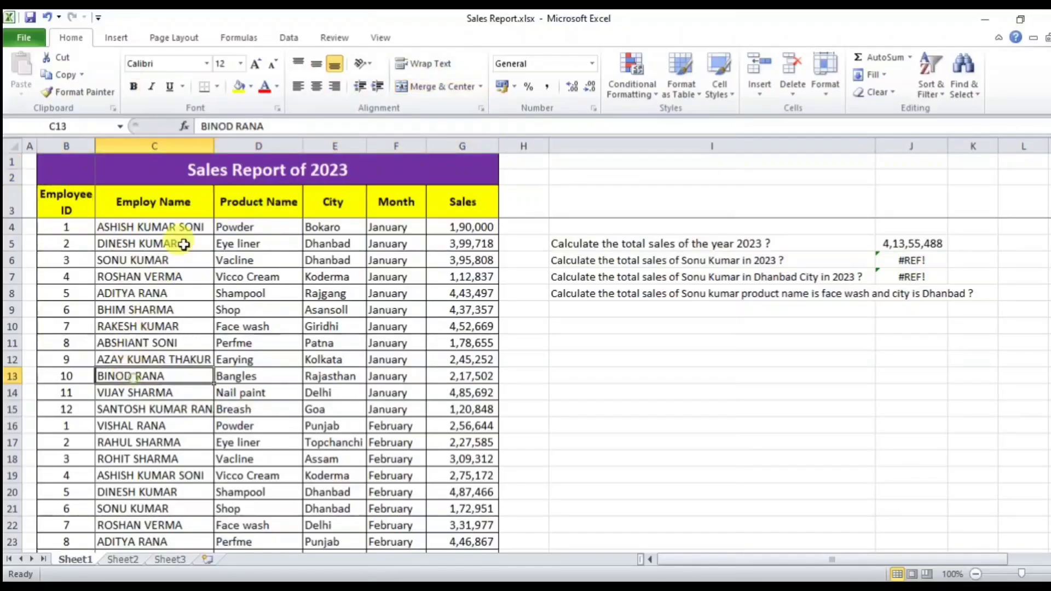
click(168, 228)
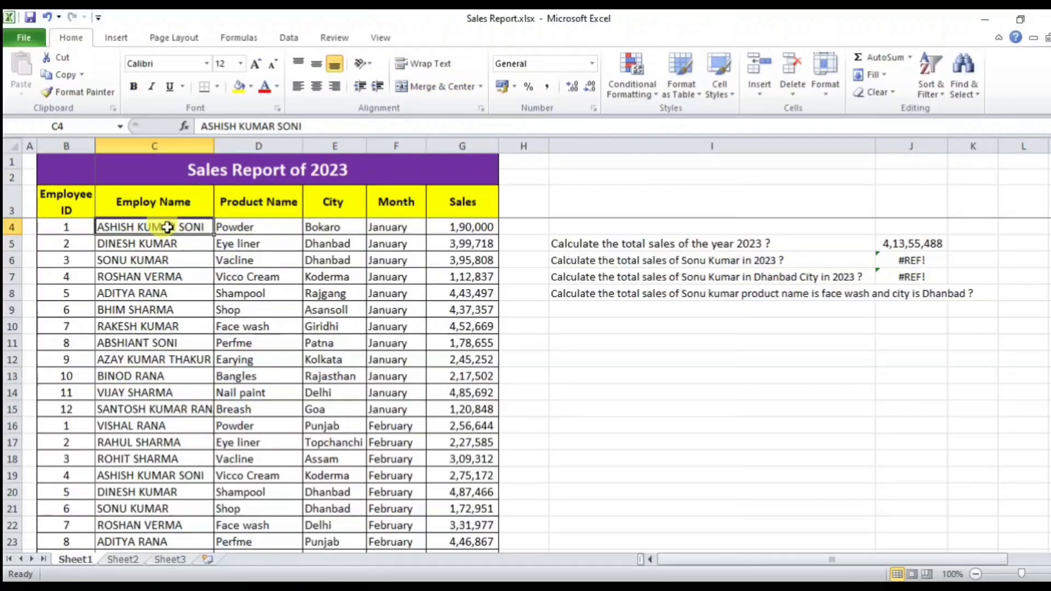
scroll(158, 369, down, 4)
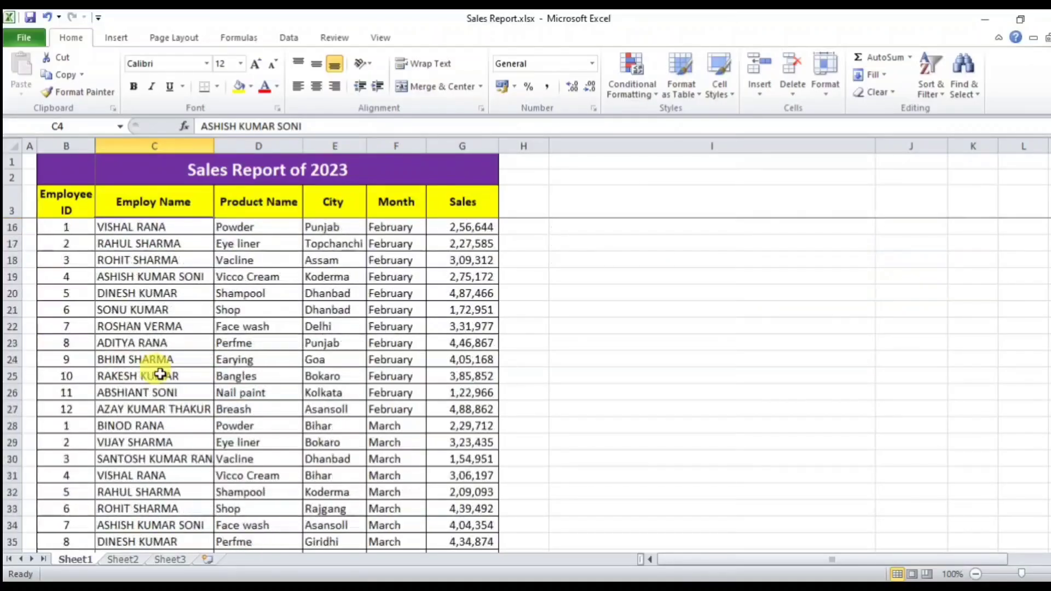
scroll(161, 376, up, 4)
scroll(161, 375, down, 1)
scroll(511, 352, up, 1)
Step: Insert an empty column D before the Product Name column
click(259, 143)
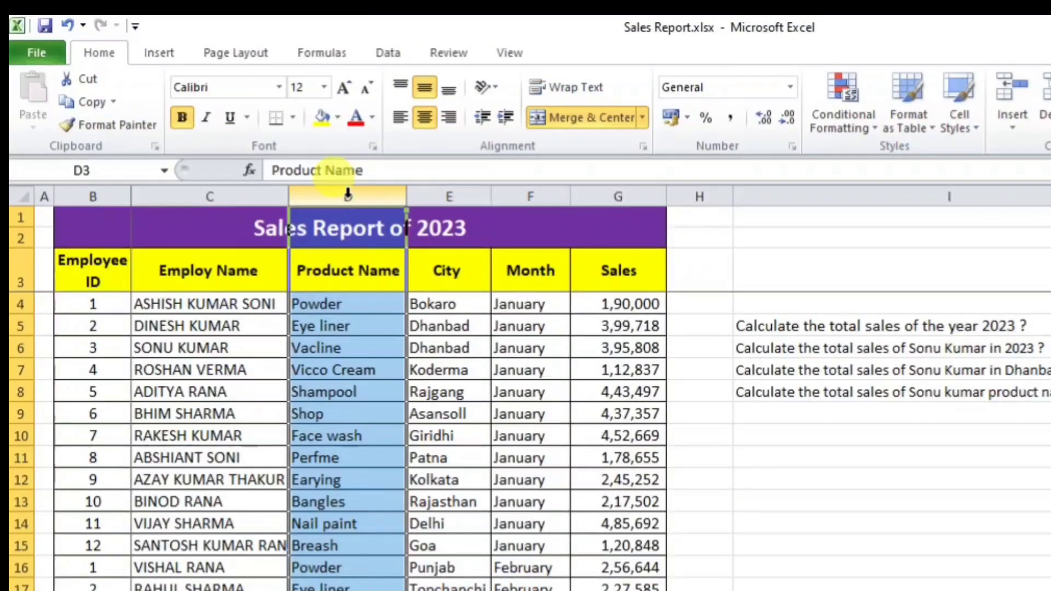
right_click(348, 195)
click(401, 333)
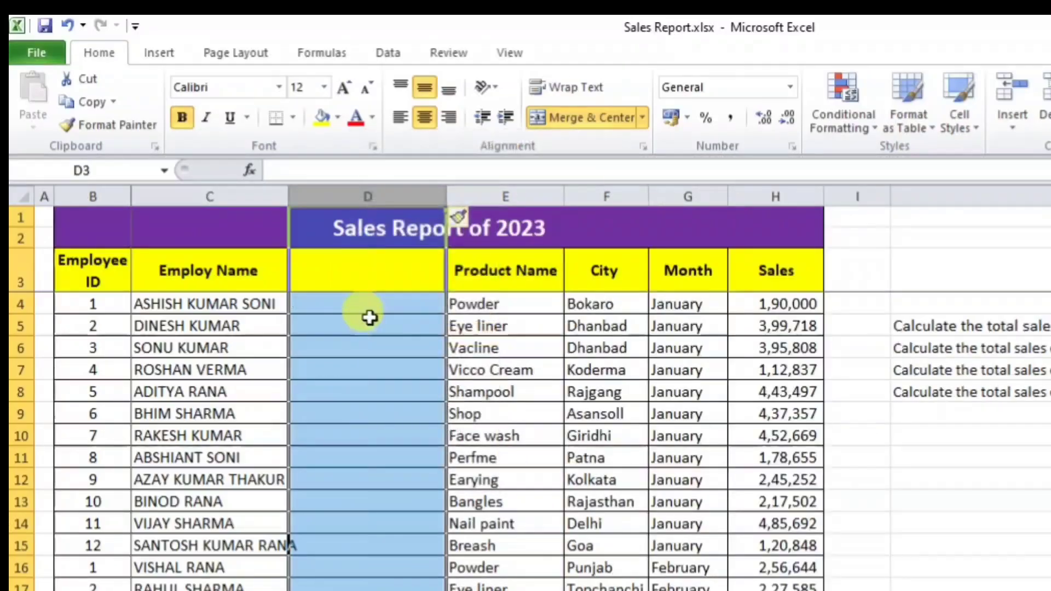
Step: Enter =PROPER(C4) in D4 to show the first employee's name in proper case
click(348, 305)
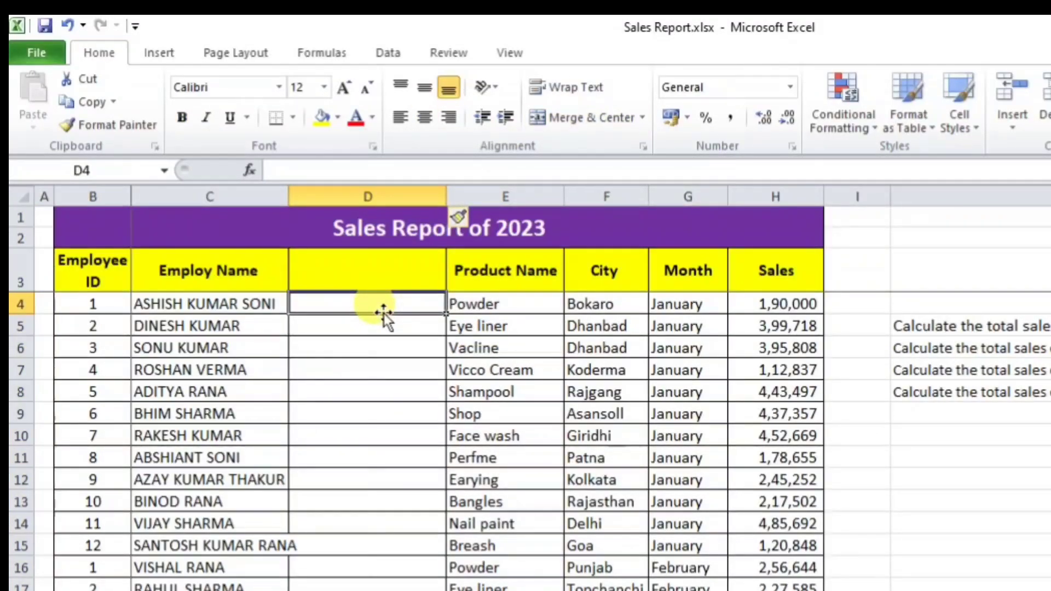
text(=)
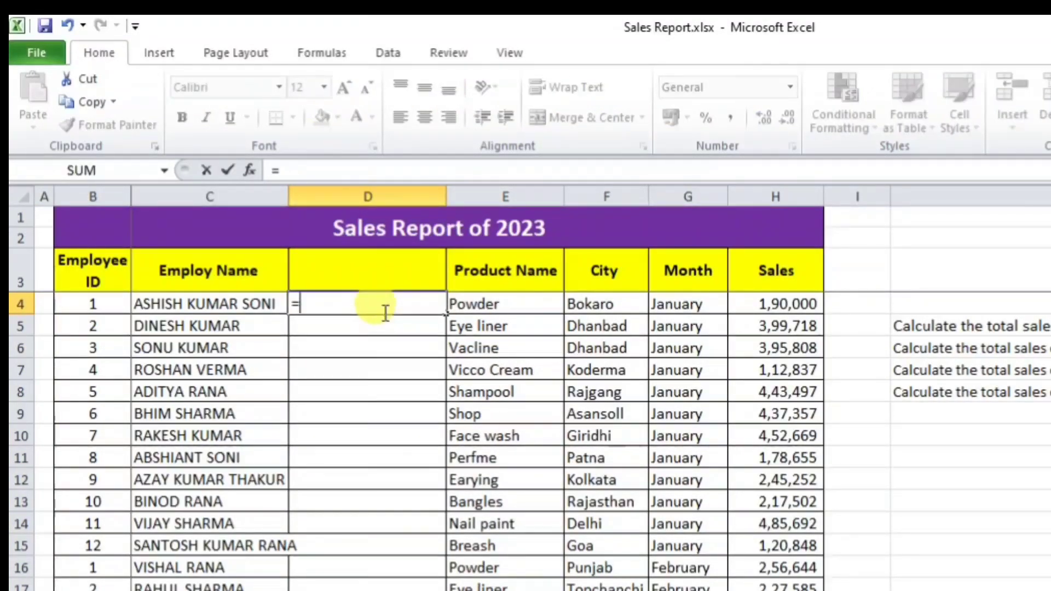
text(prop)
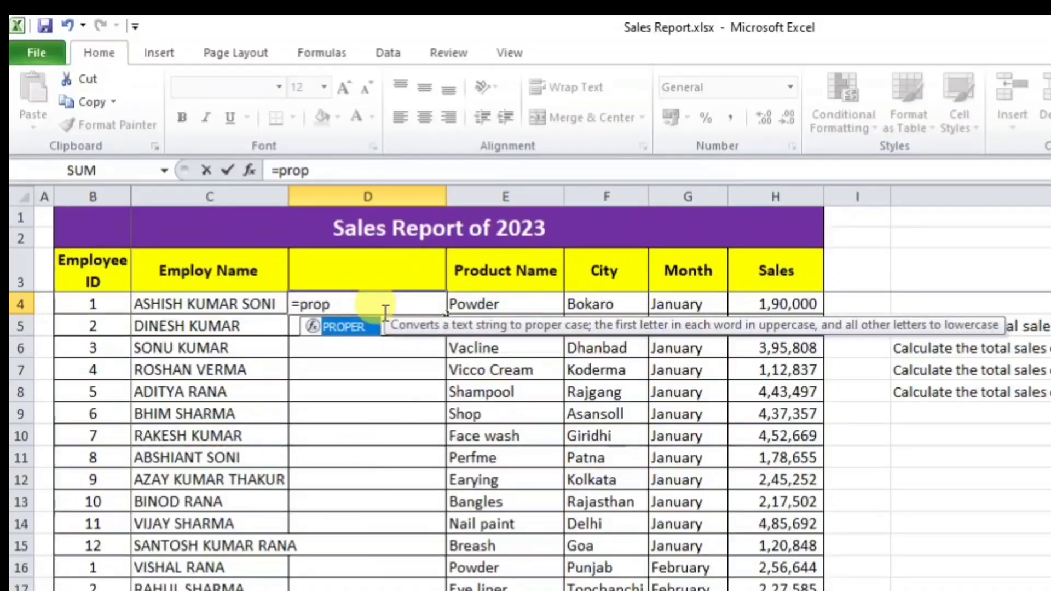
key(Tab)
click(212, 302)
key(Return)
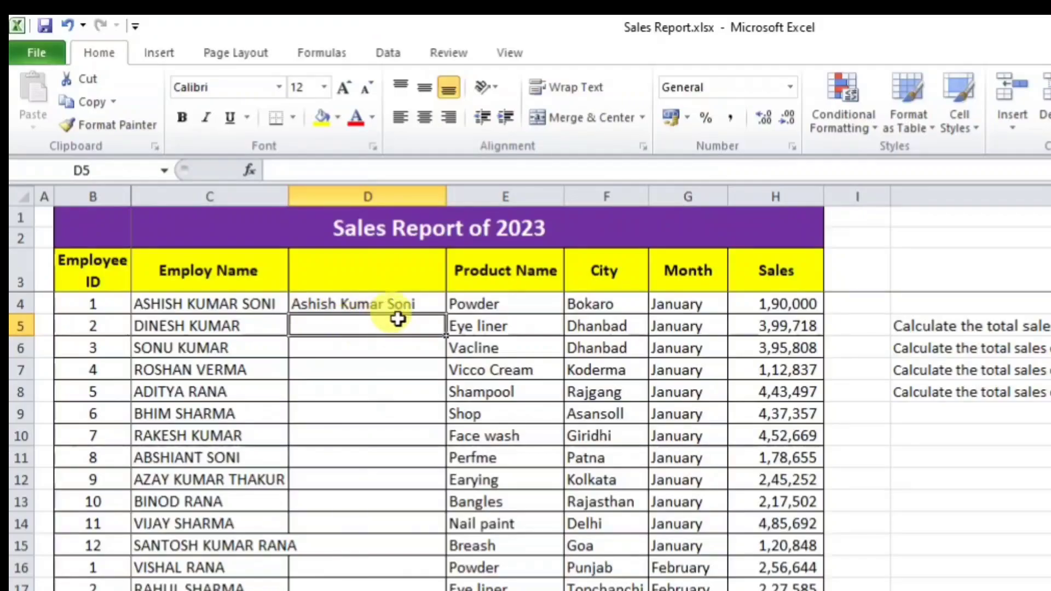
Step: Enter =LOWER(C5) in D5 to lowercase the second employee's name, review it, then clear D5
click(405, 302)
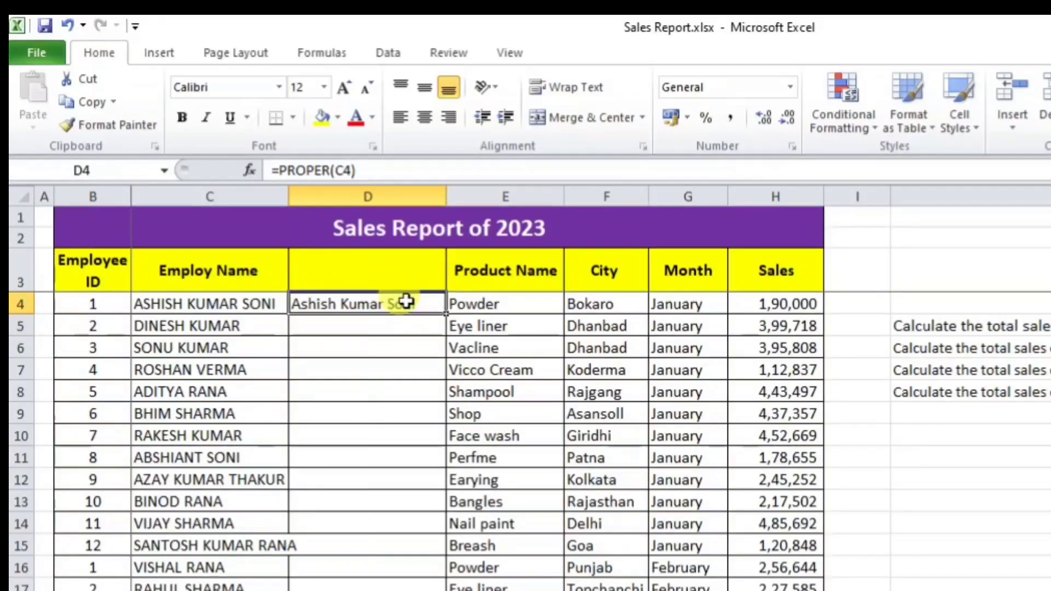
click(411, 329)
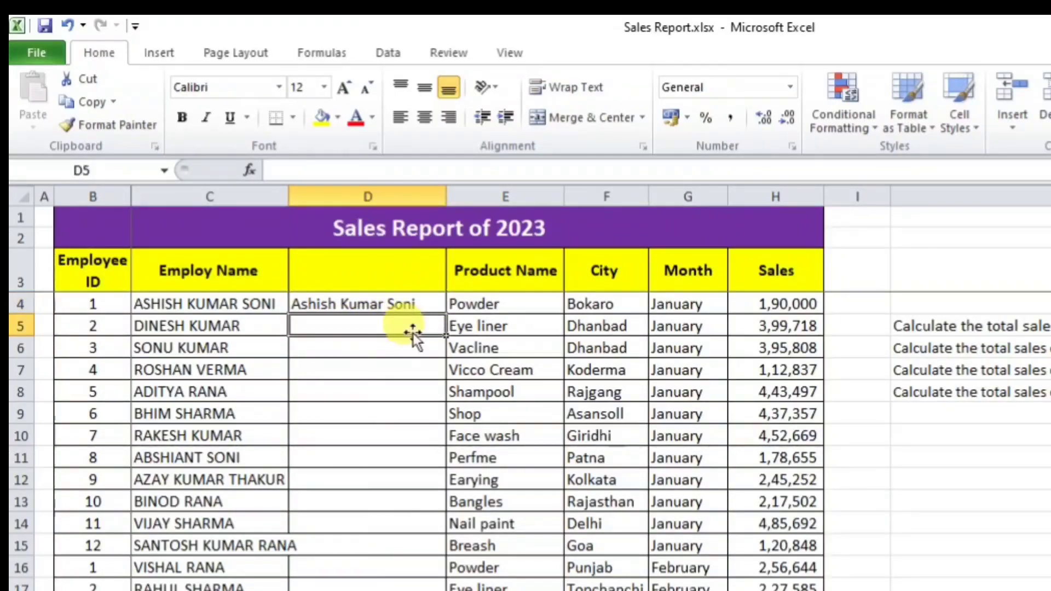
text(=lo)
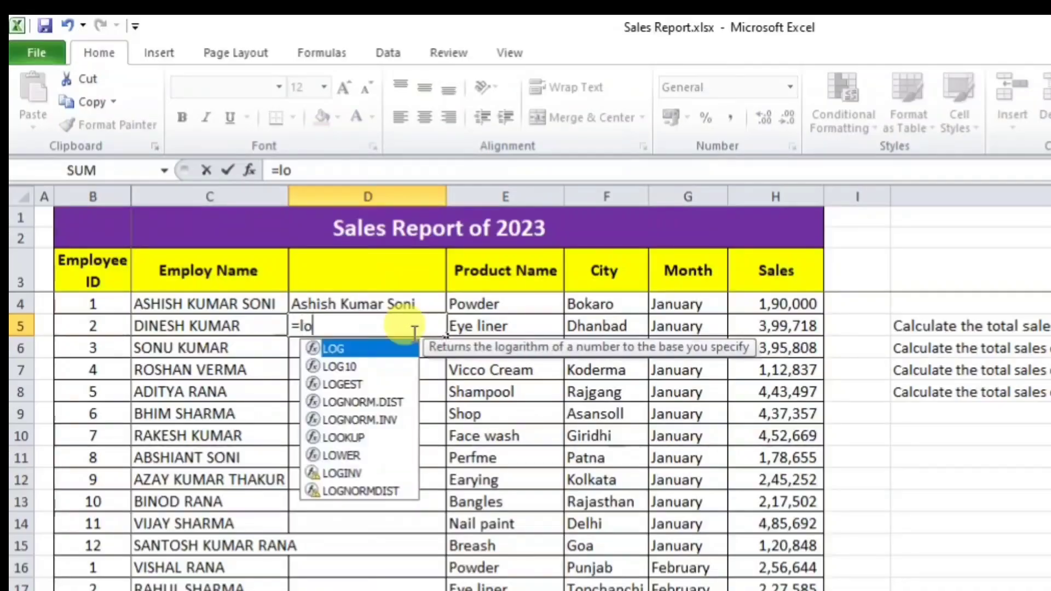
text(we)
key(Tab)
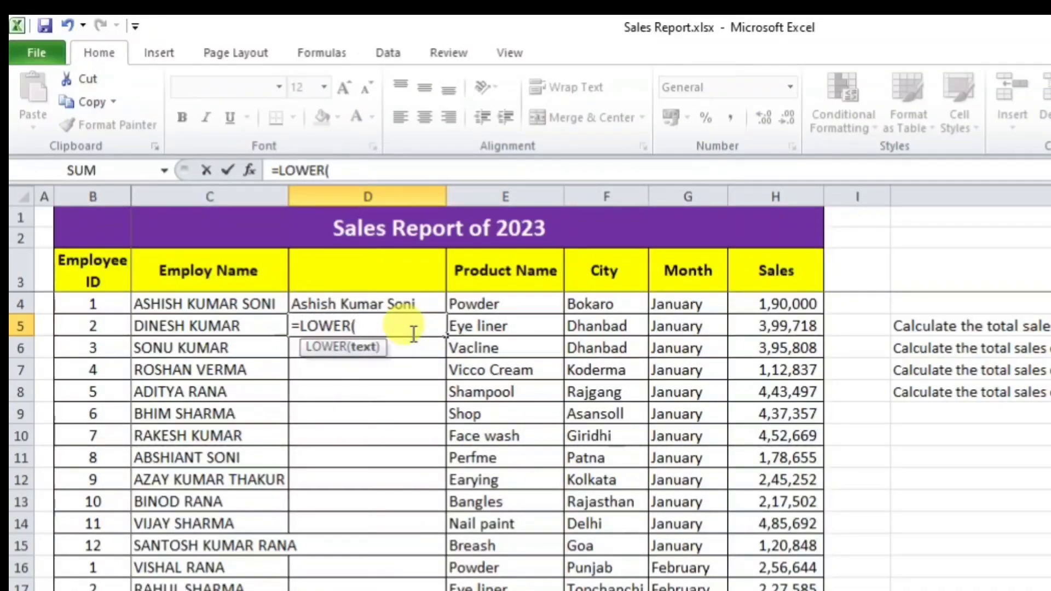
click(241, 327)
key(Return)
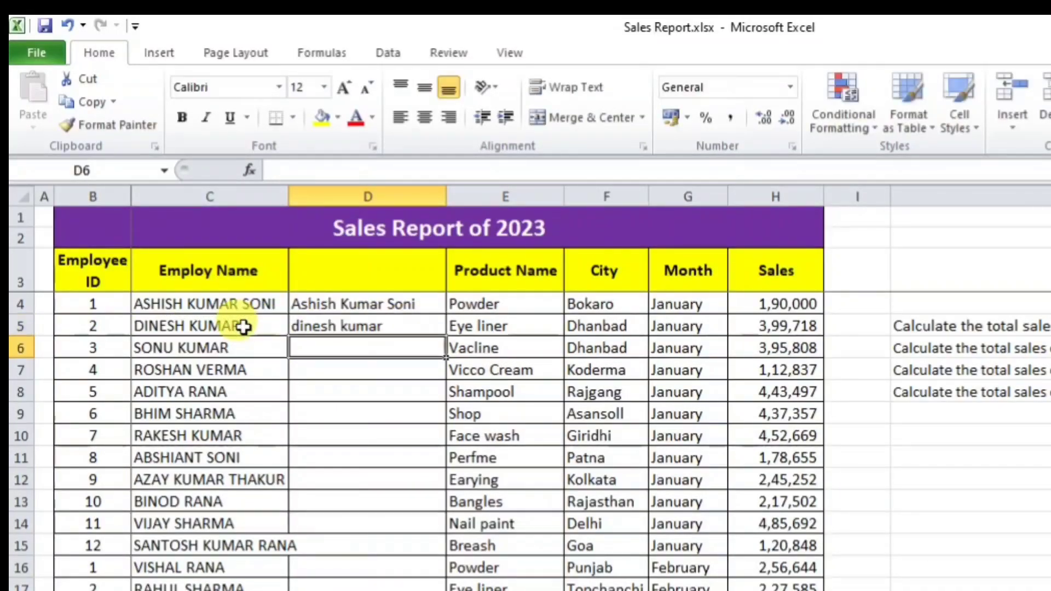
click(331, 329)
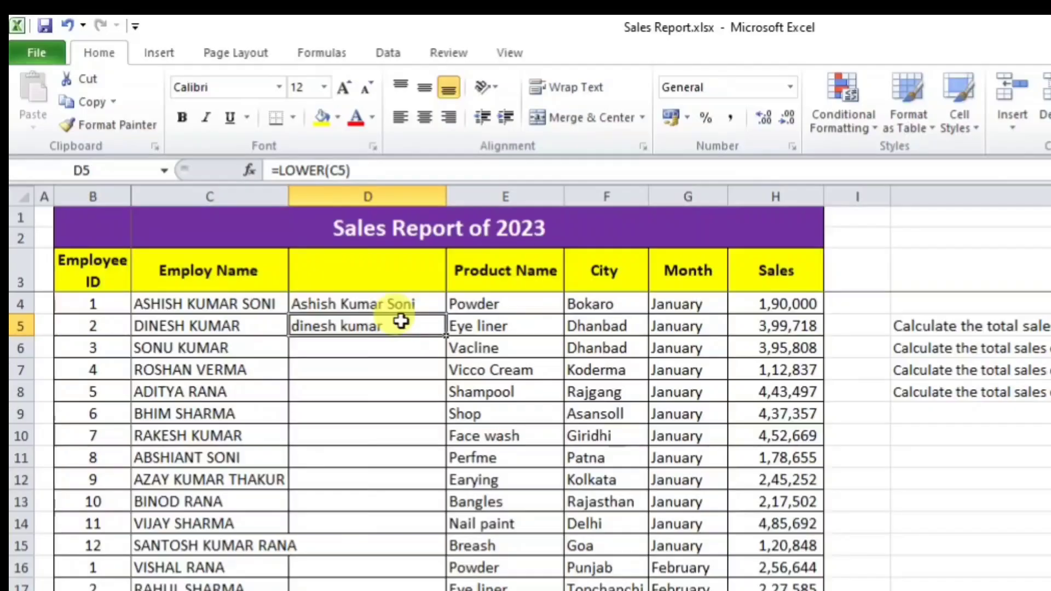
key(Delete)
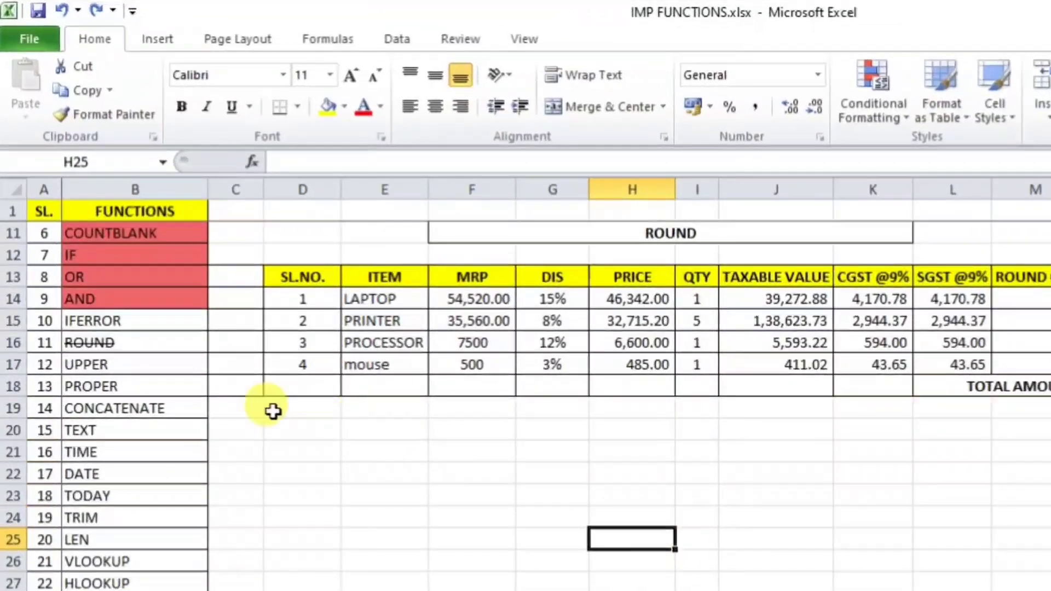
Step: Apply strikethrough to UPPER and PROPER (B17:B18) in the functions list
click(137, 364)
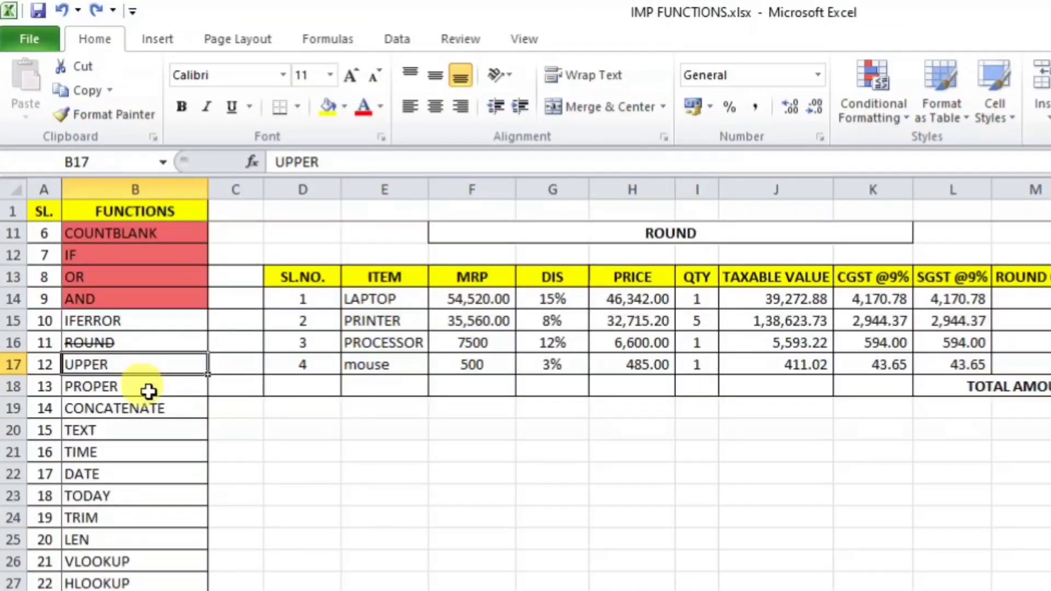
ctrl+click(149, 391)
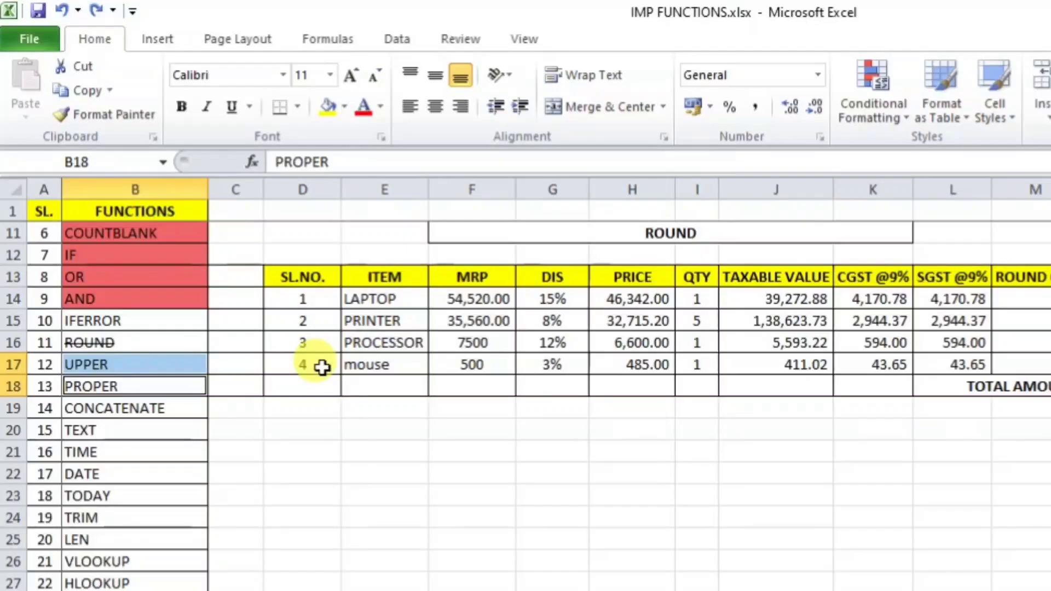
key(ctrl+5)
click(341, 470)
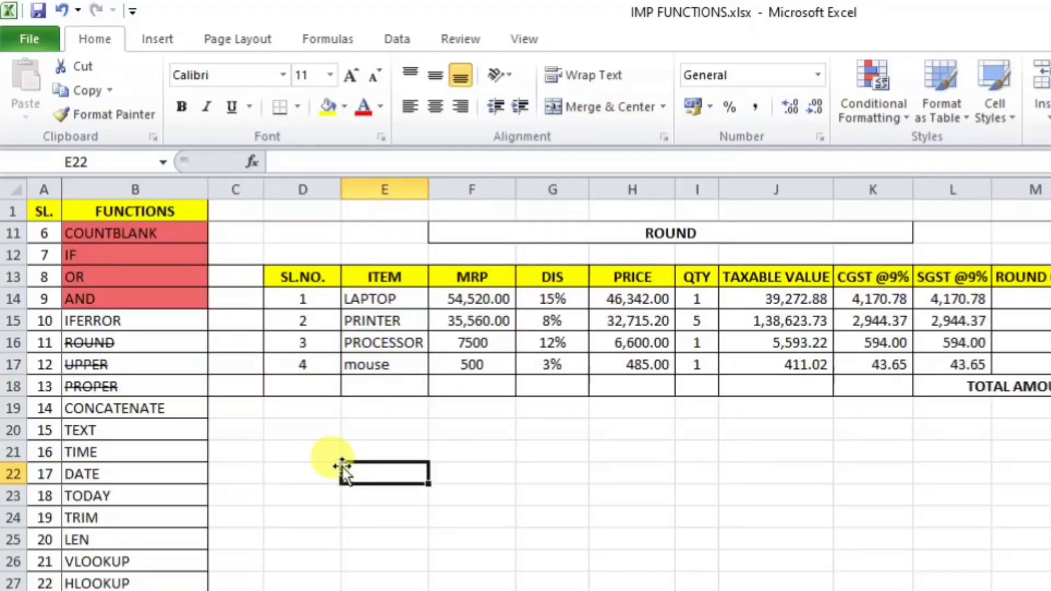
click(146, 409)
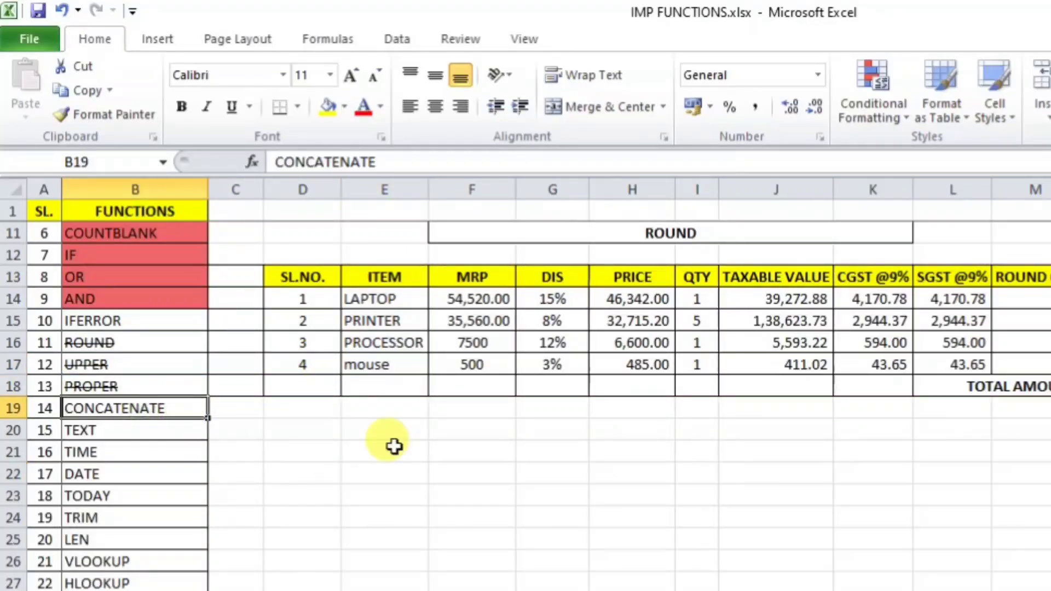
Step: Add headings FIRST, MIDDLE and LAST in E21:G21 below the ROUND table
click(391, 451)
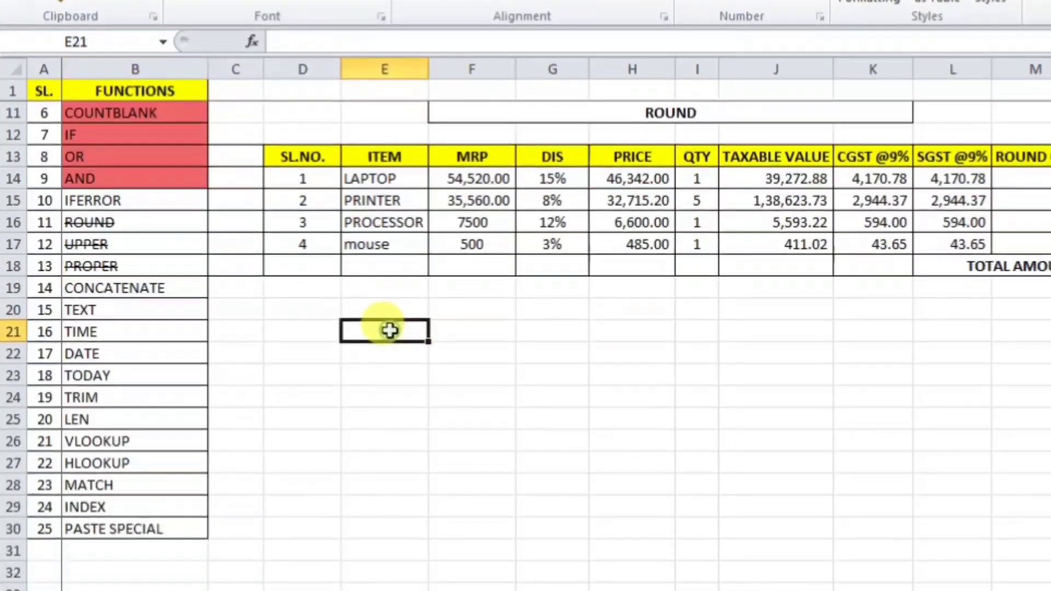
text(F)
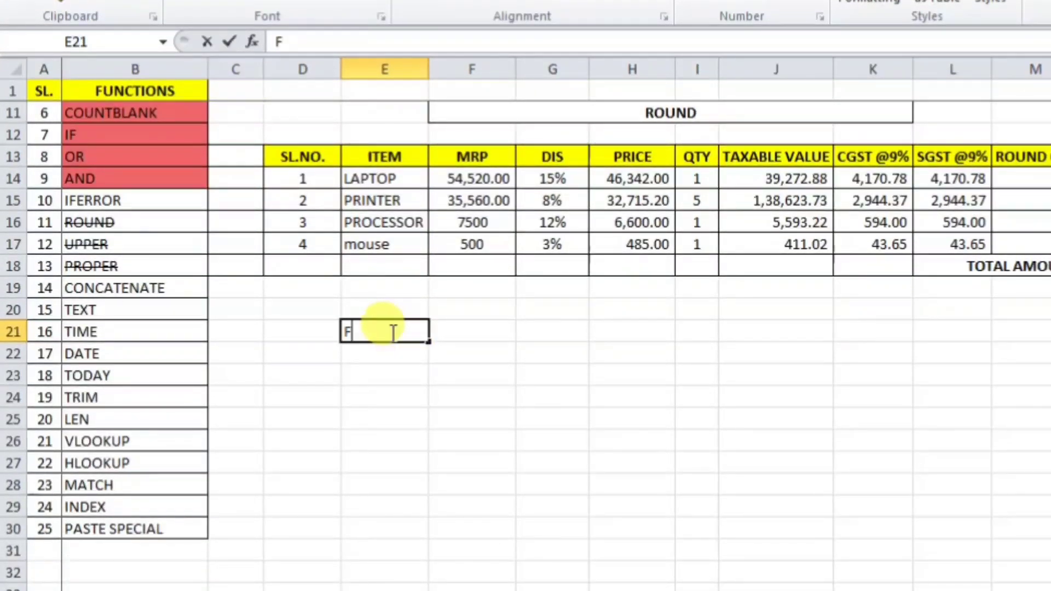
text(IRST)
key(Tab)
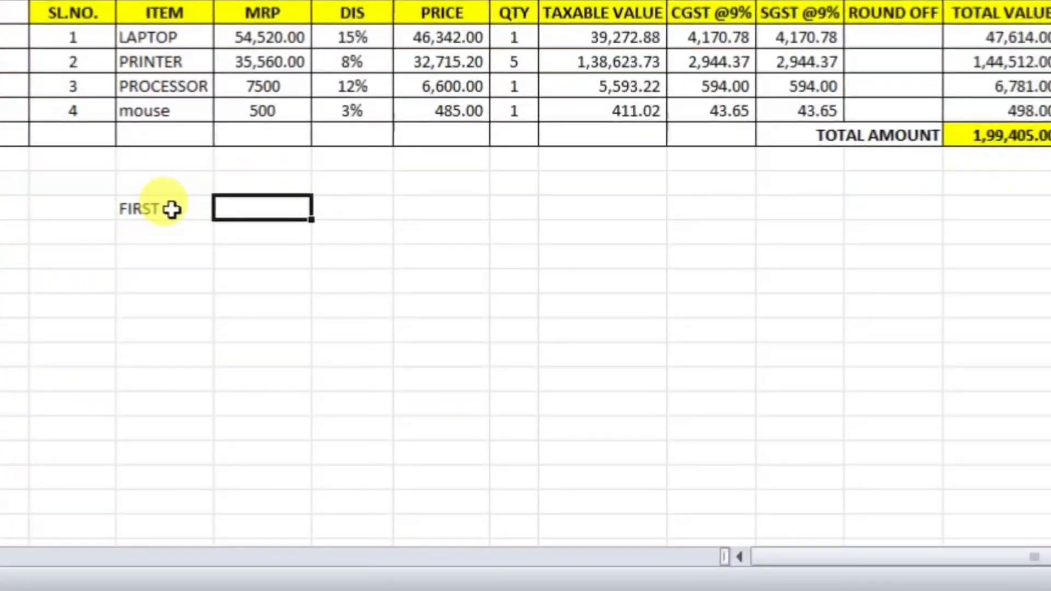
text(MIDDL)
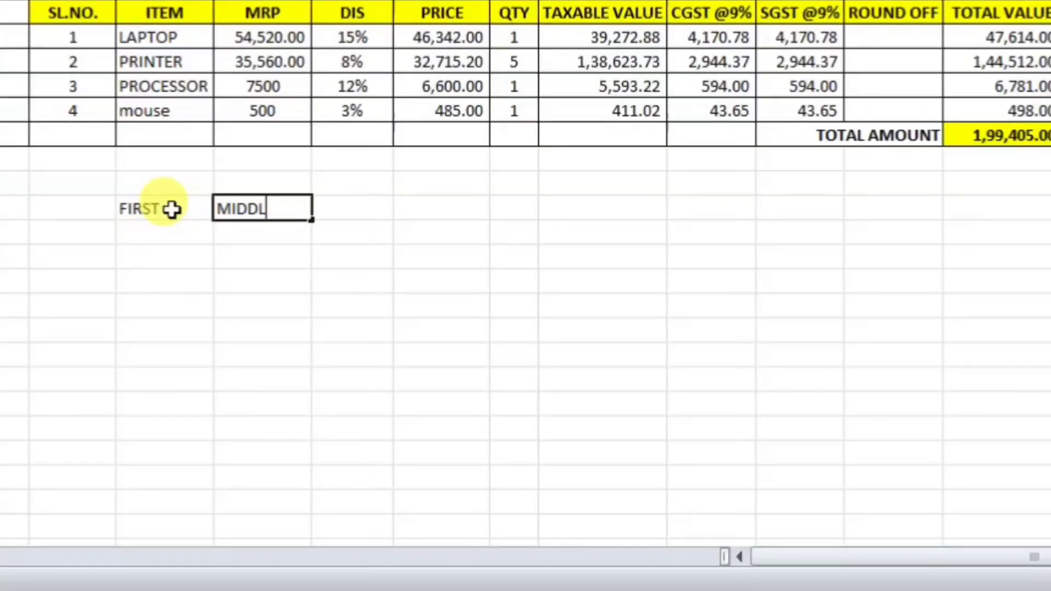
text(E)
key(Tab)
text(L)
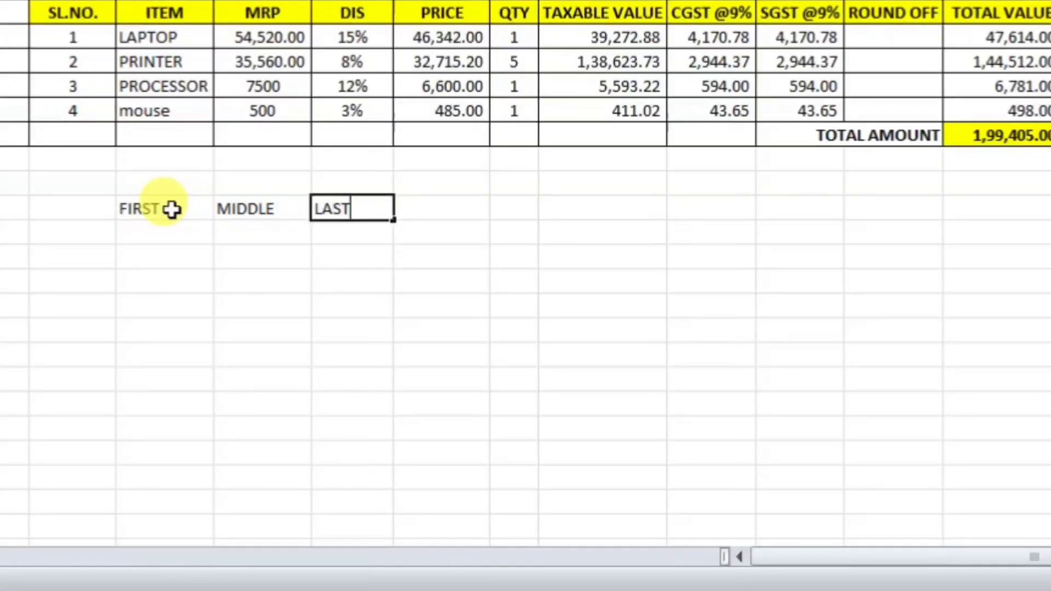
text(AST)
key(Tab)
Step: Fill the row beneath with a sample person's first, middle and last name
click(171, 232)
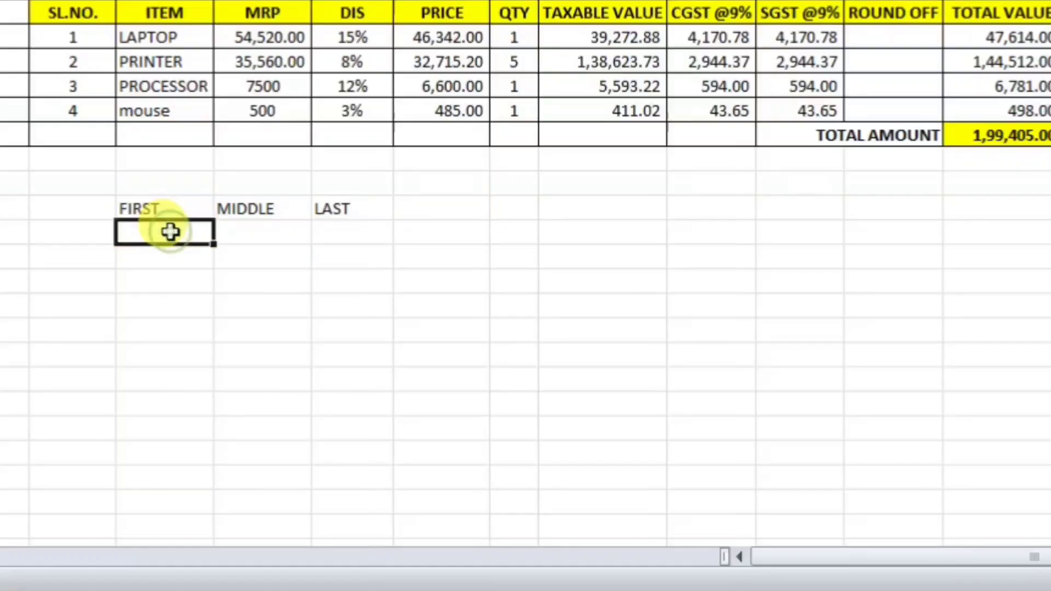
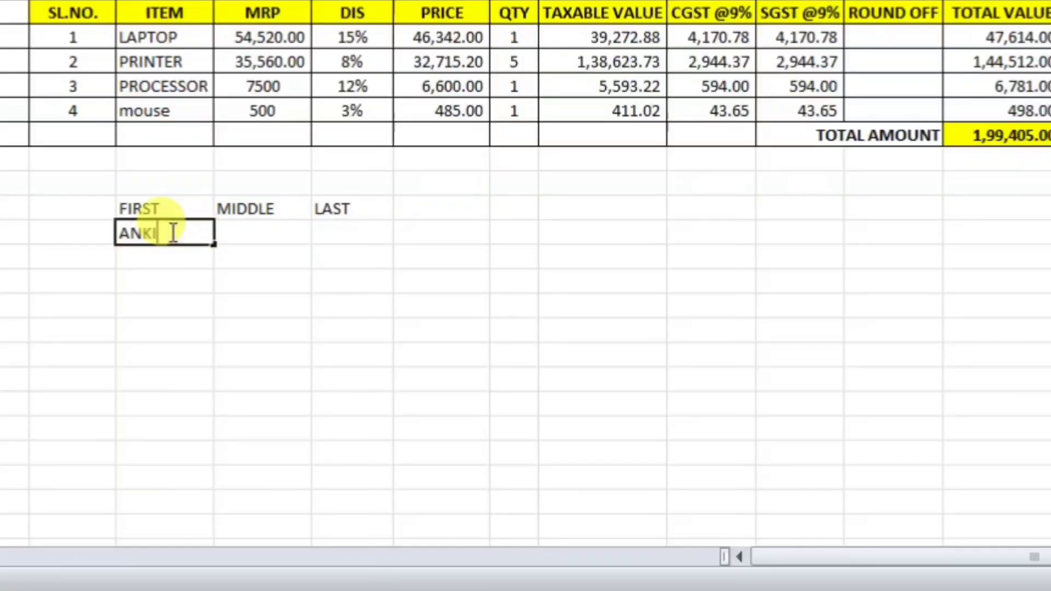
key(Tab)
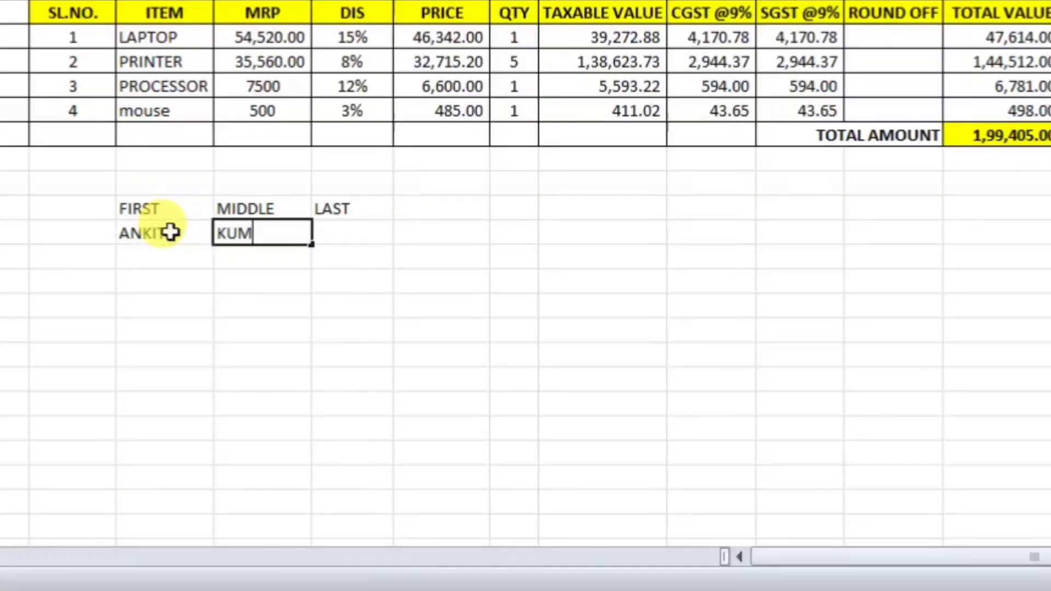
key(Tab)
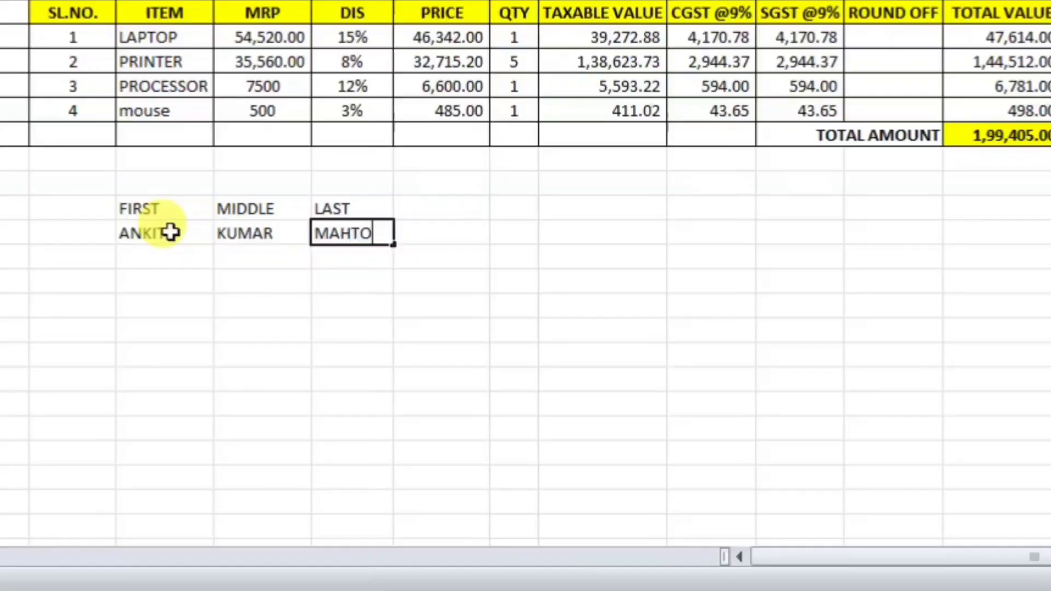
key(Return)
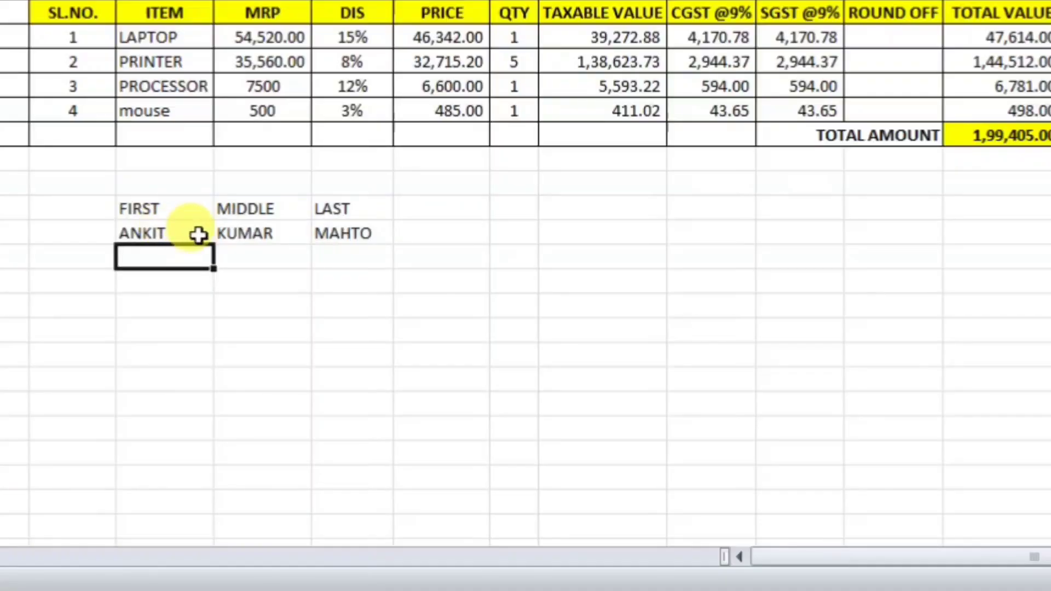
click(432, 230)
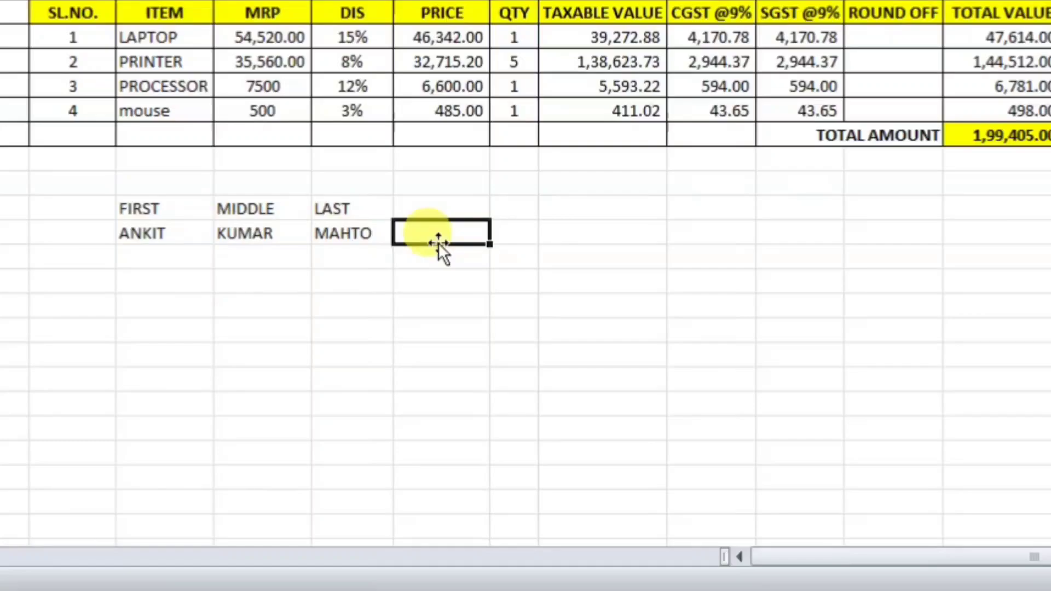
Step: Enter =CONCATENATE(E22,F22,G22) in the cell beside the name parts
text(=CON)
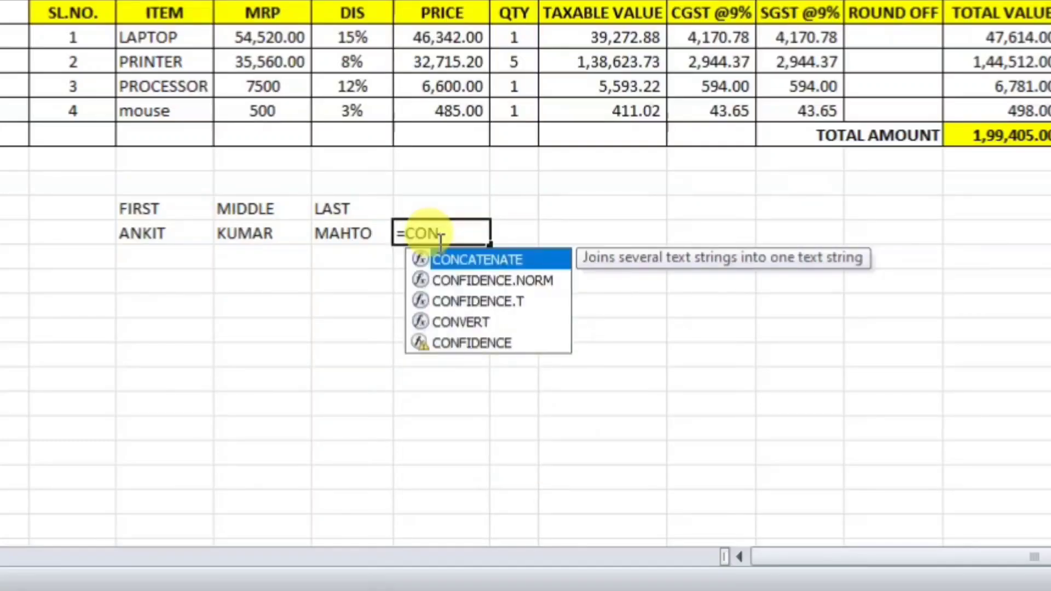
key(Tab)
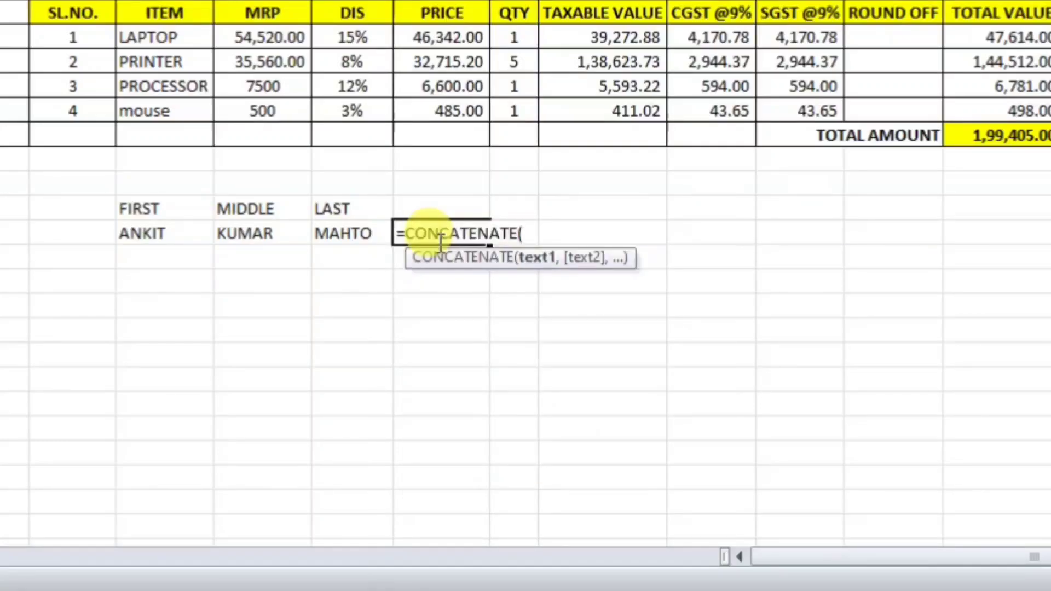
click(149, 234)
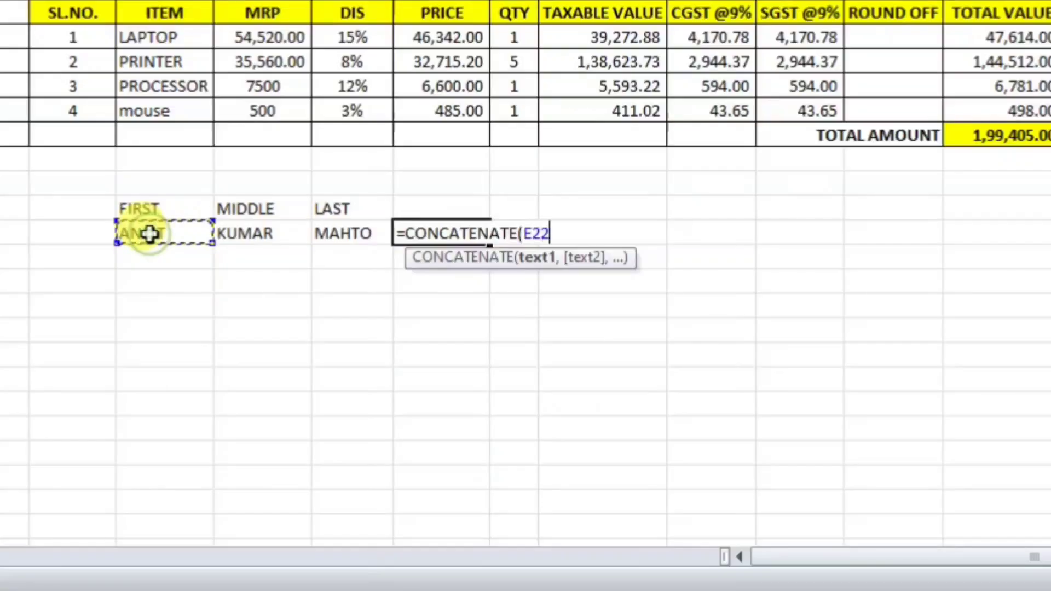
text(,)
click(225, 235)
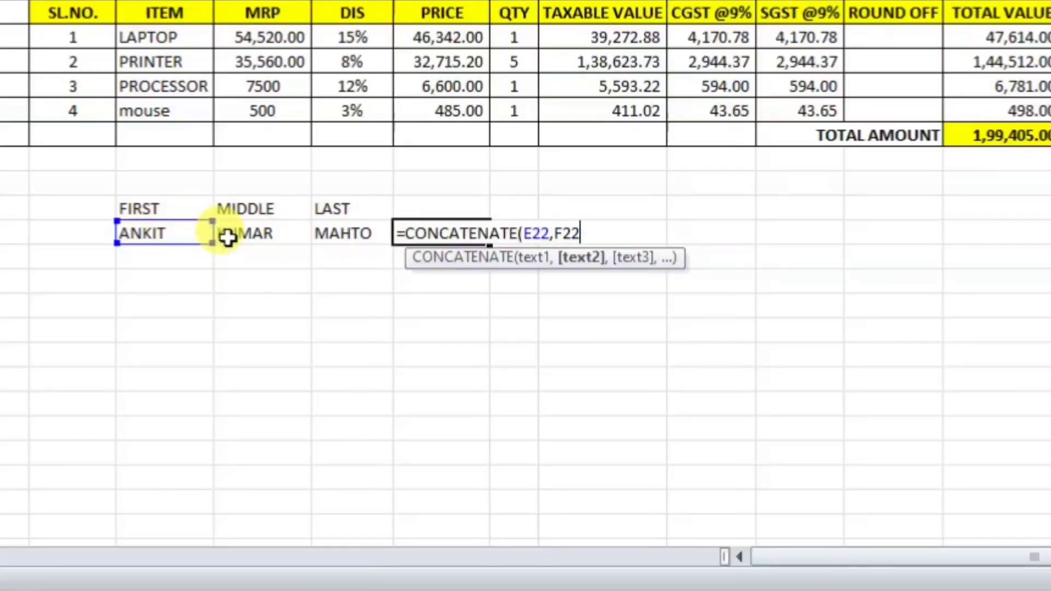
text(,)
click(343, 235)
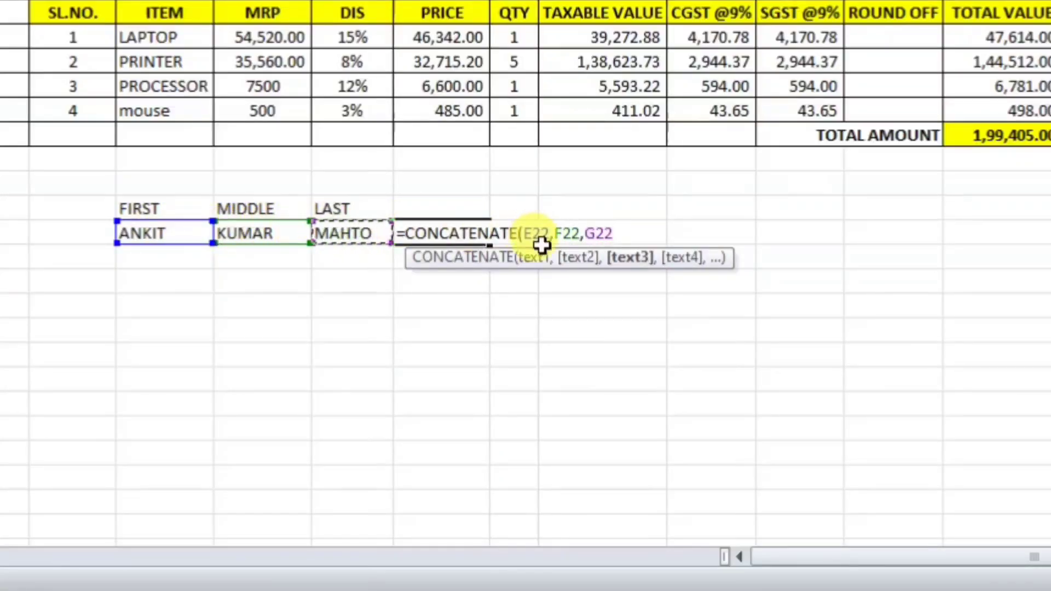
key(Return)
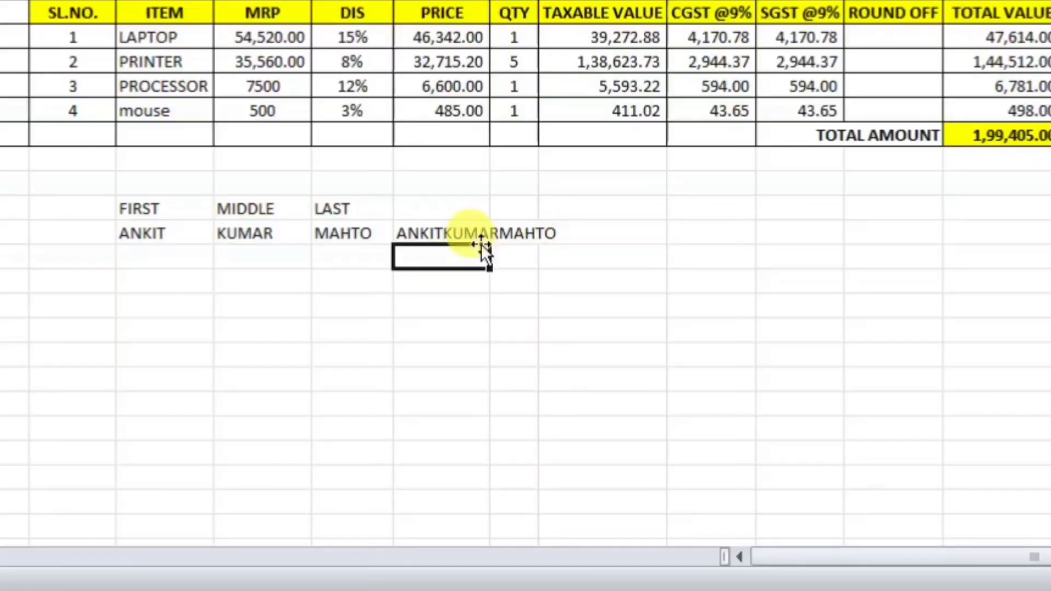
Step: Autofit that column's width to show the joined name
click(441, 232)
double_click(490, 0)
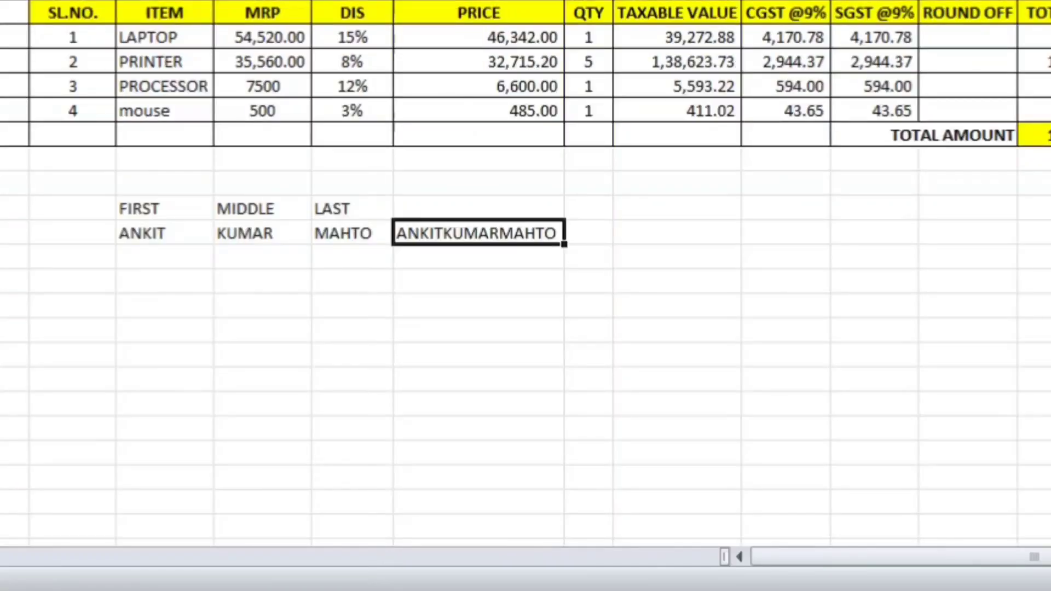
click(498, 332)
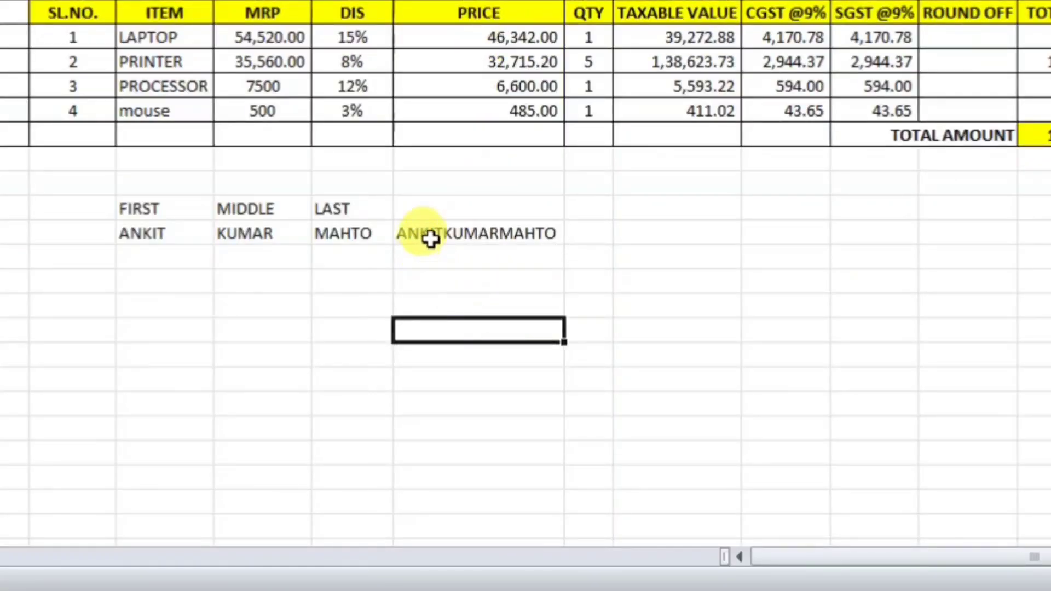
click(404, 229)
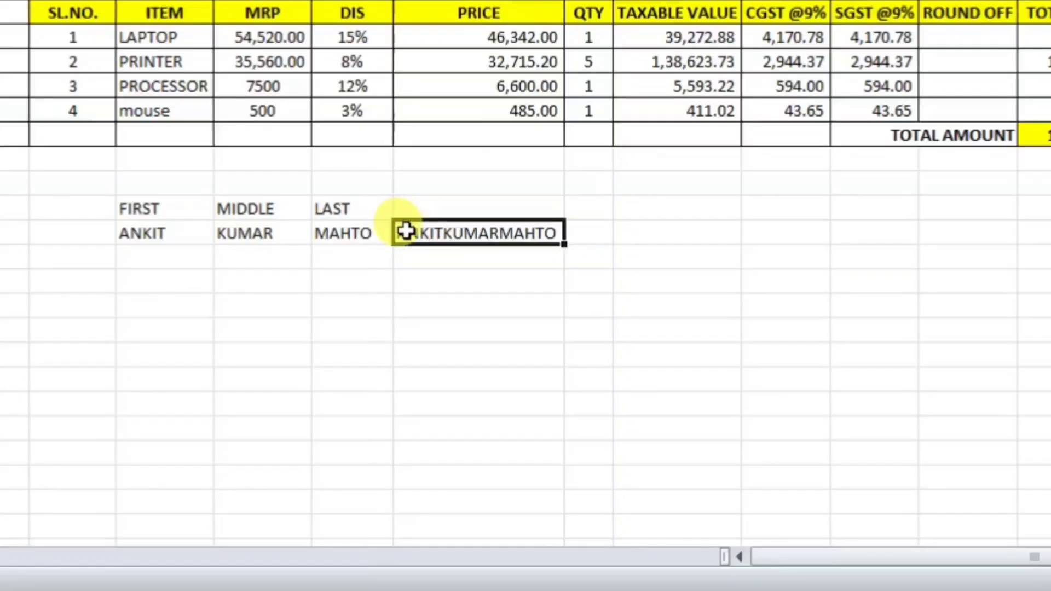
Step: Add " " space arguments between E22, F22 and G22 in the CONCATENATE formula, then autofit the column
double_click(442, 232)
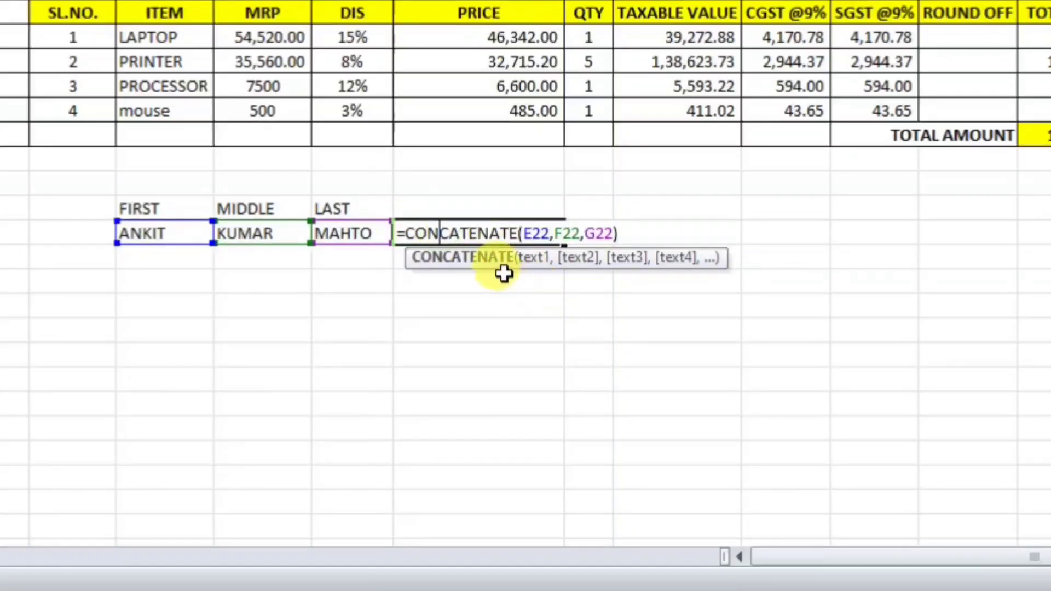
click(555, 235)
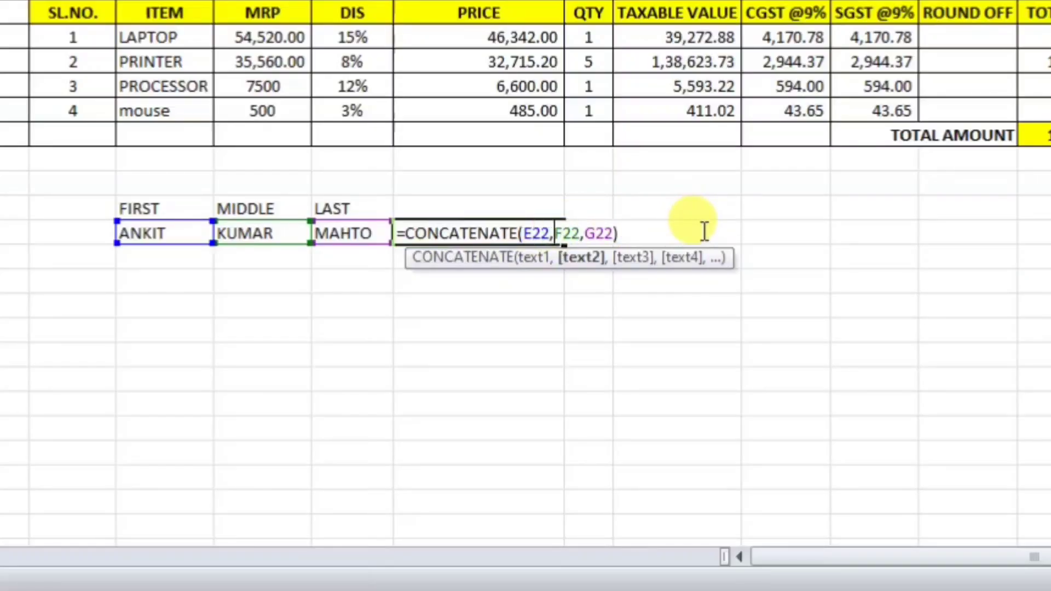
text("")
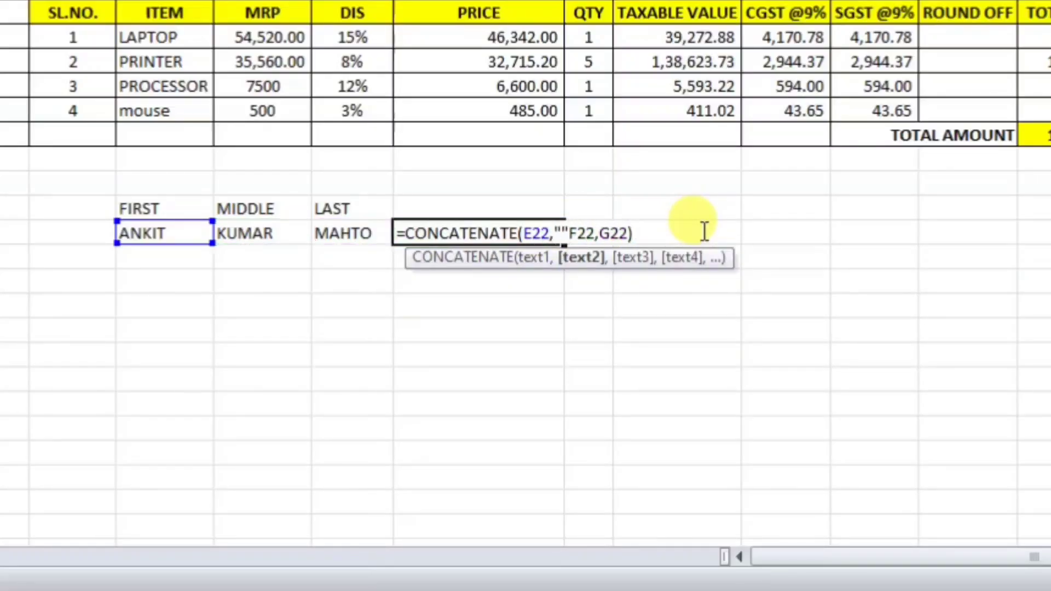
text(,)
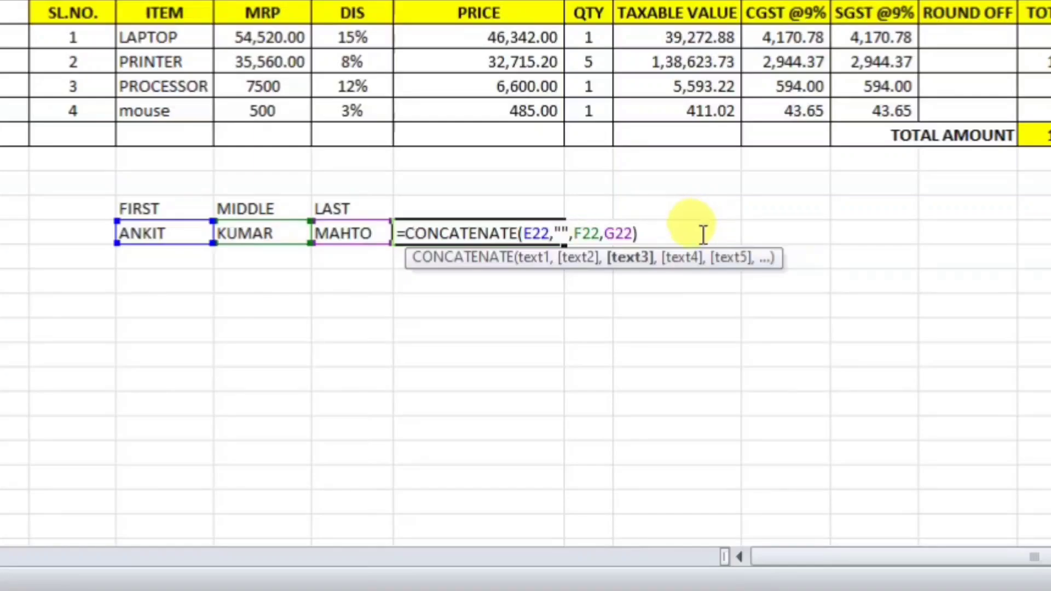
click(560, 234)
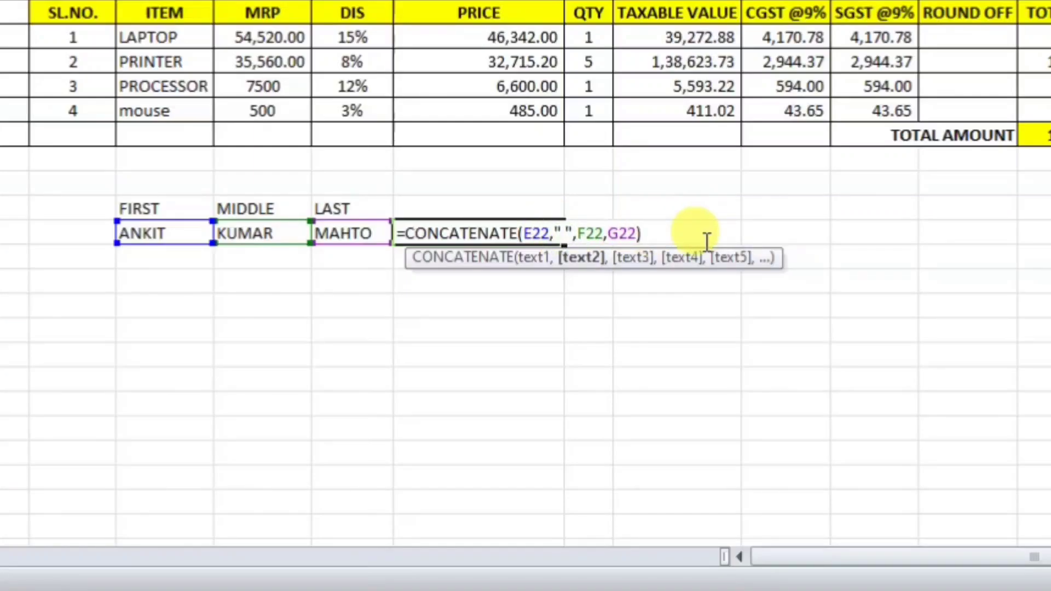
click(606, 234)
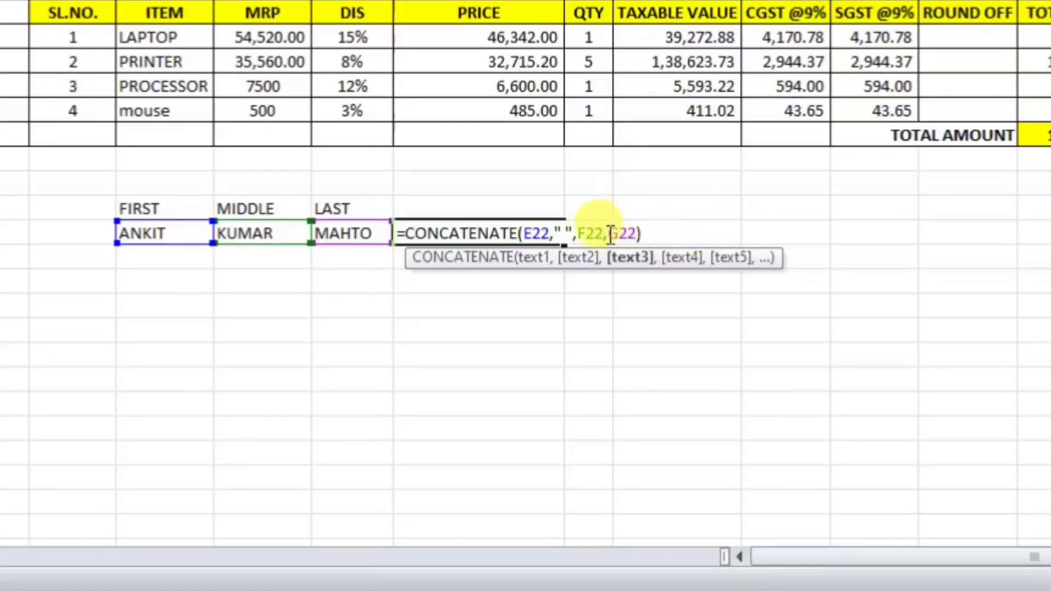
click(611, 235)
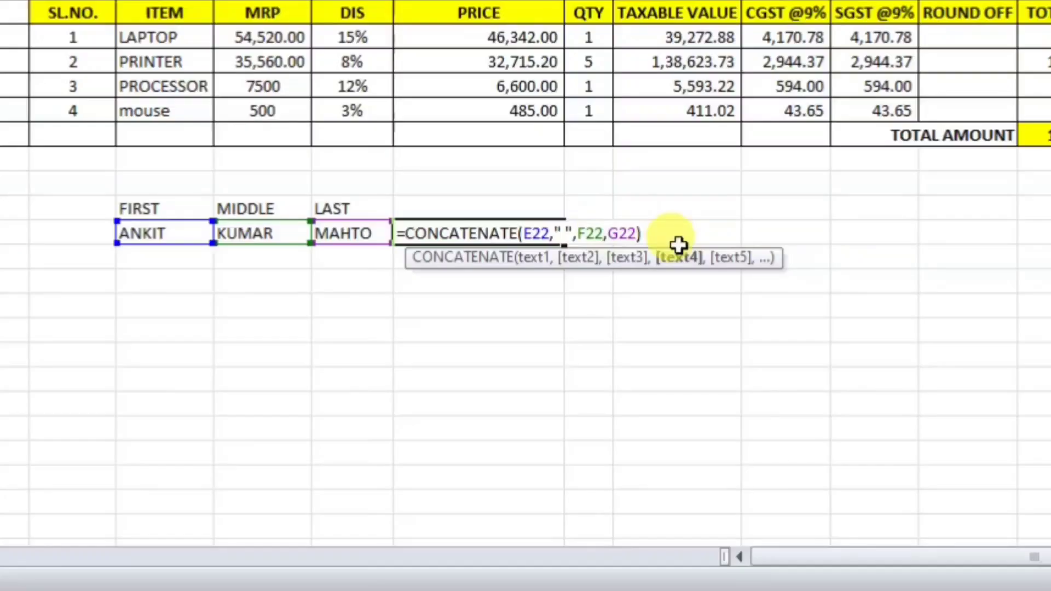
text("")
key(BackSpace)
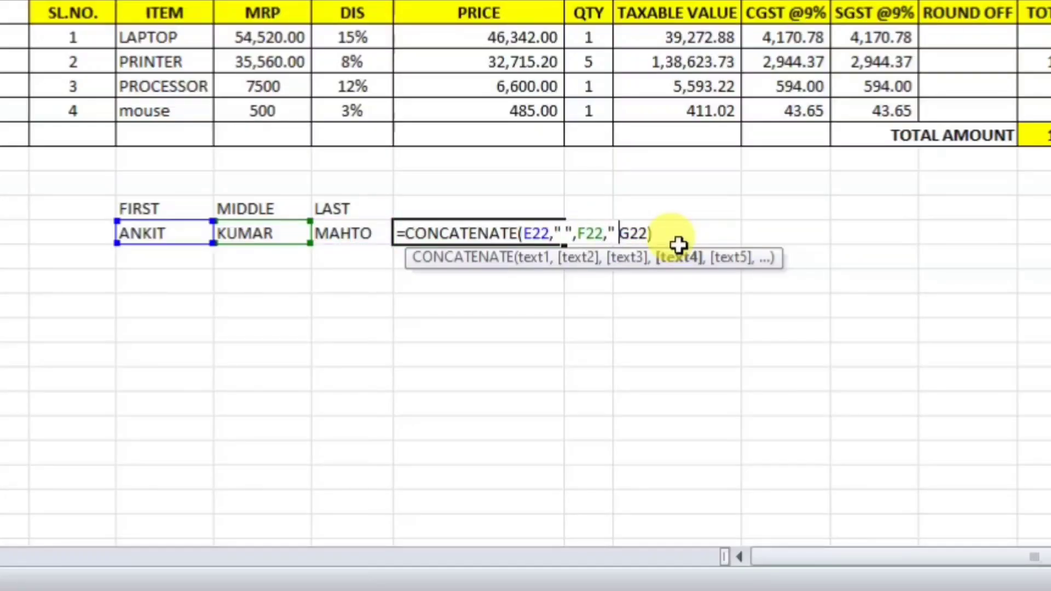
text("")
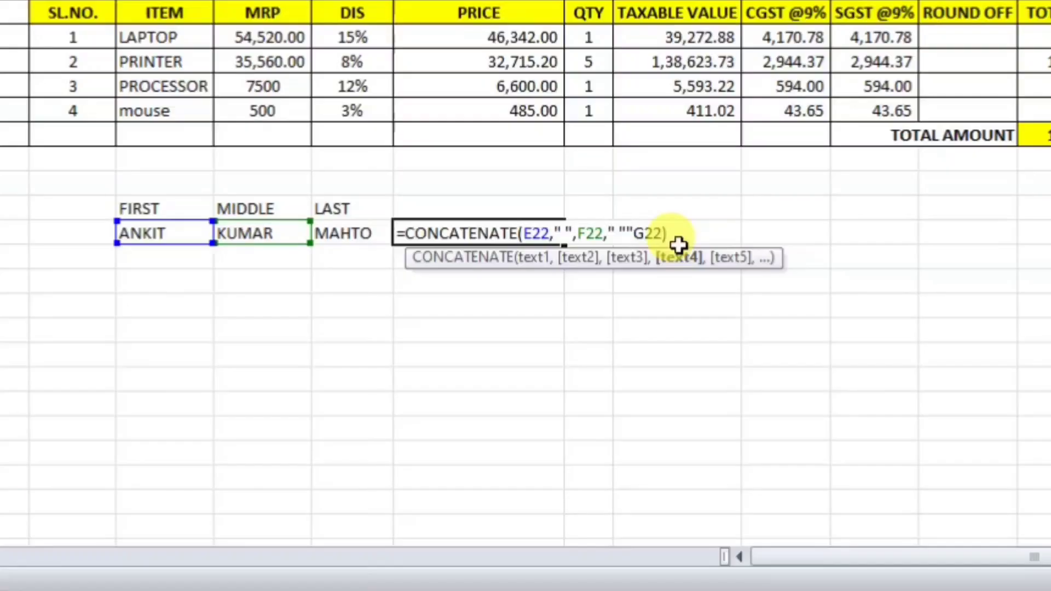
key(BackSpace)
text(,)
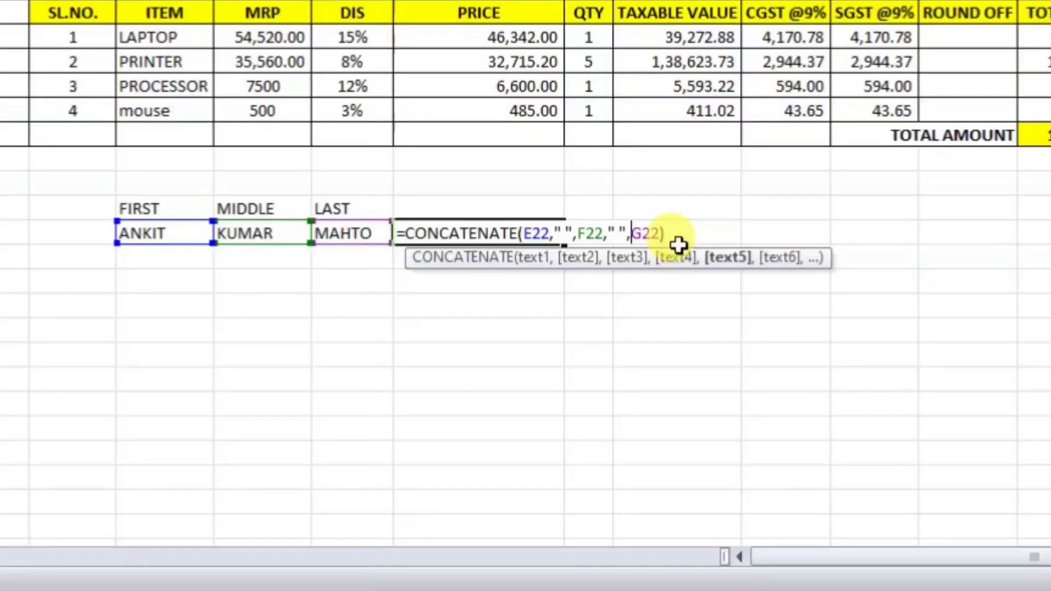
key(Return)
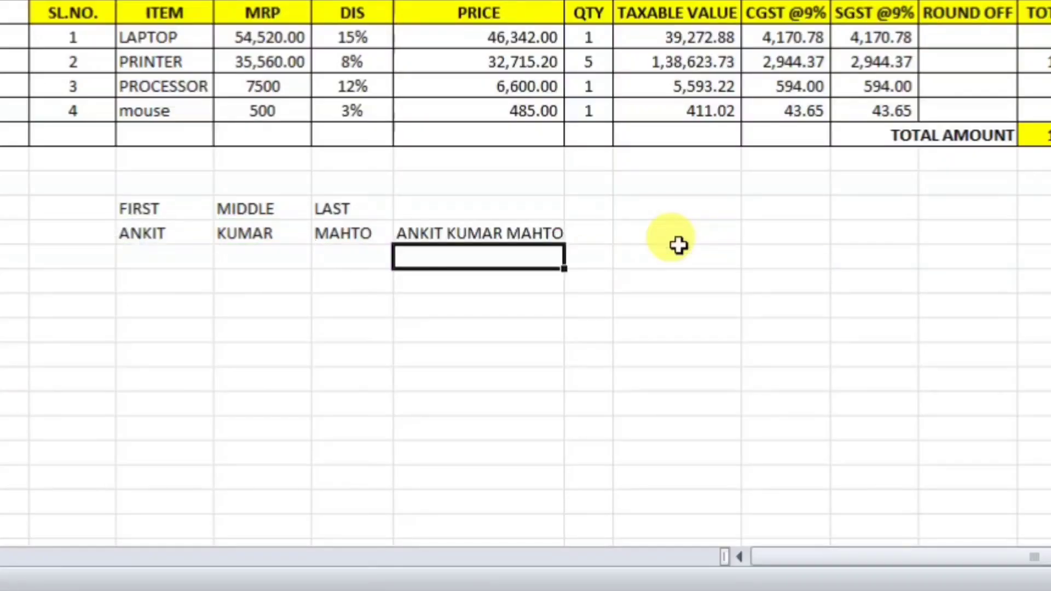
click(485, 233)
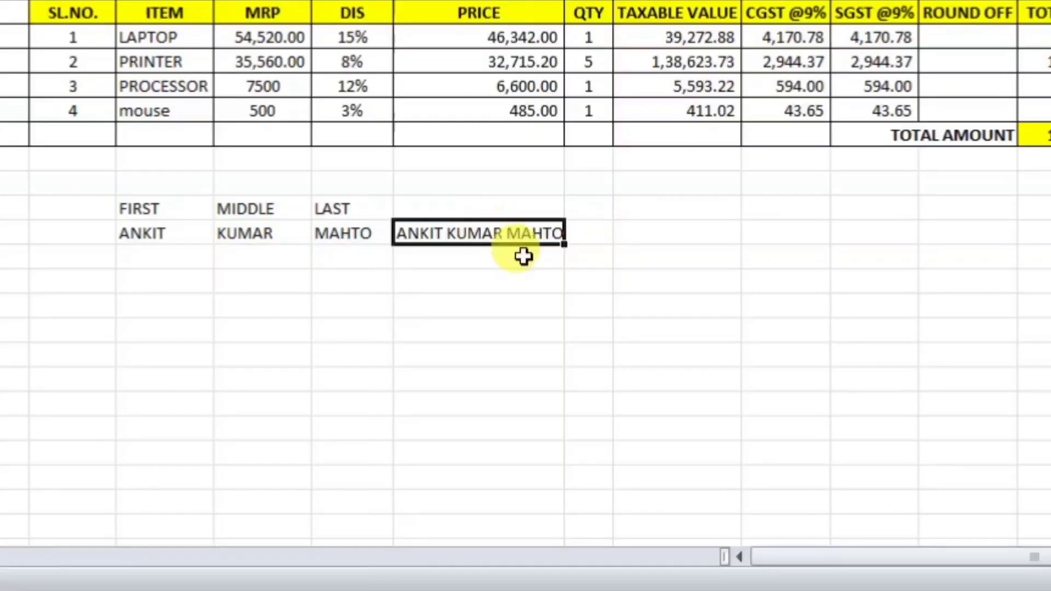
double_click(564, 1)
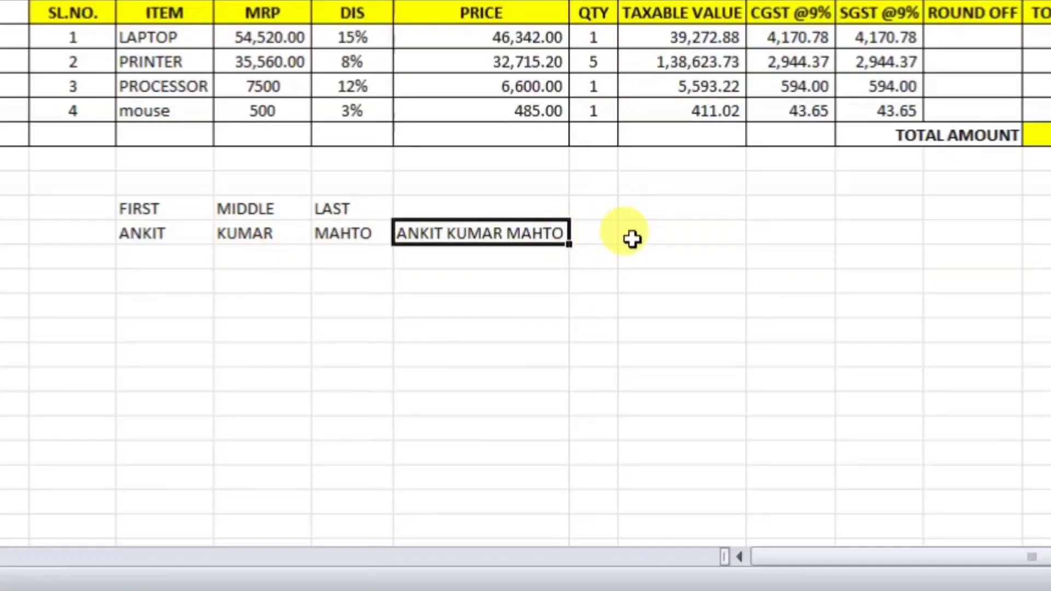
Step: Enter =E22&" "&F22&" "&G22 in J22 and widen column J to fit the full name
click(642, 235)
text(=)
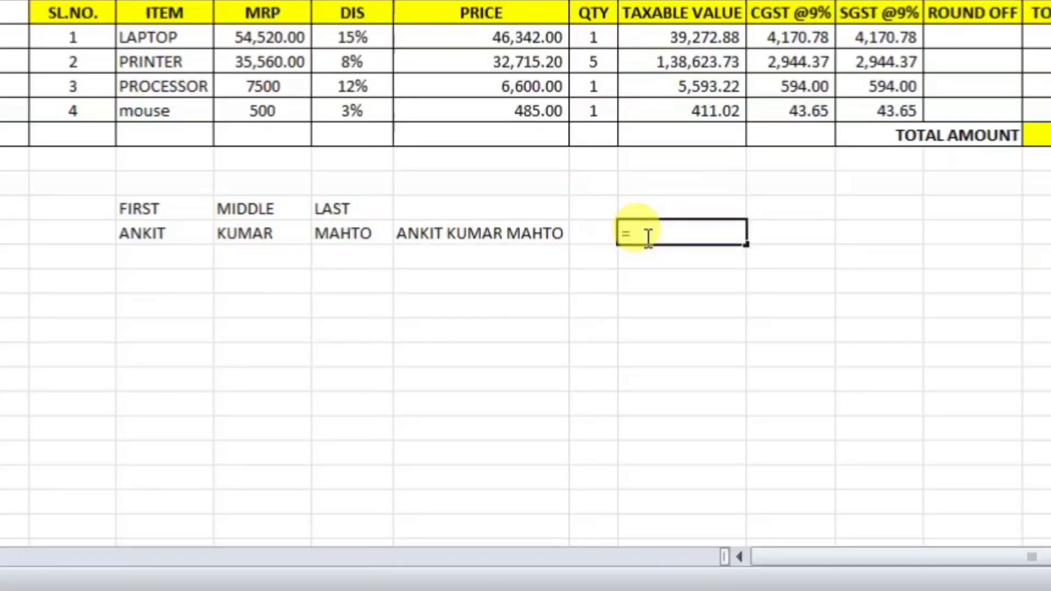
click(173, 234)
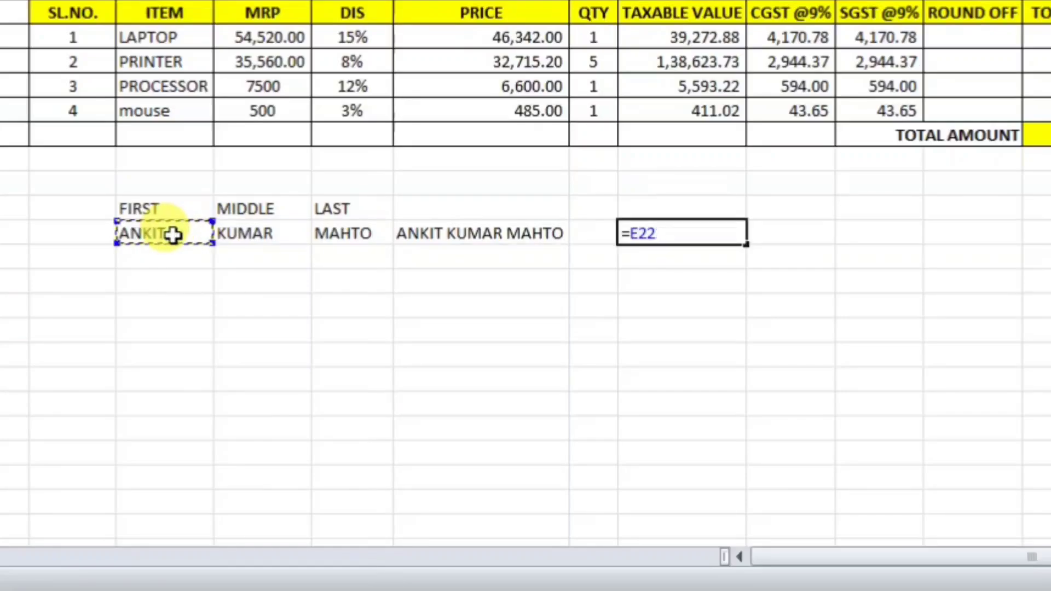
text(&)
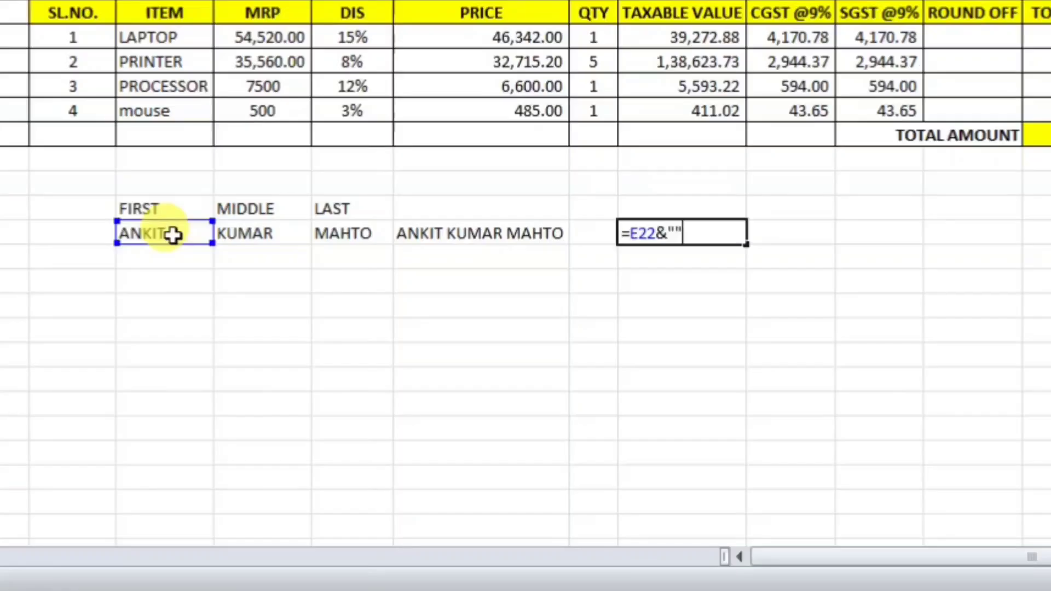
text("")
key(BackSpace)
key(BackSpace)
click(264, 234)
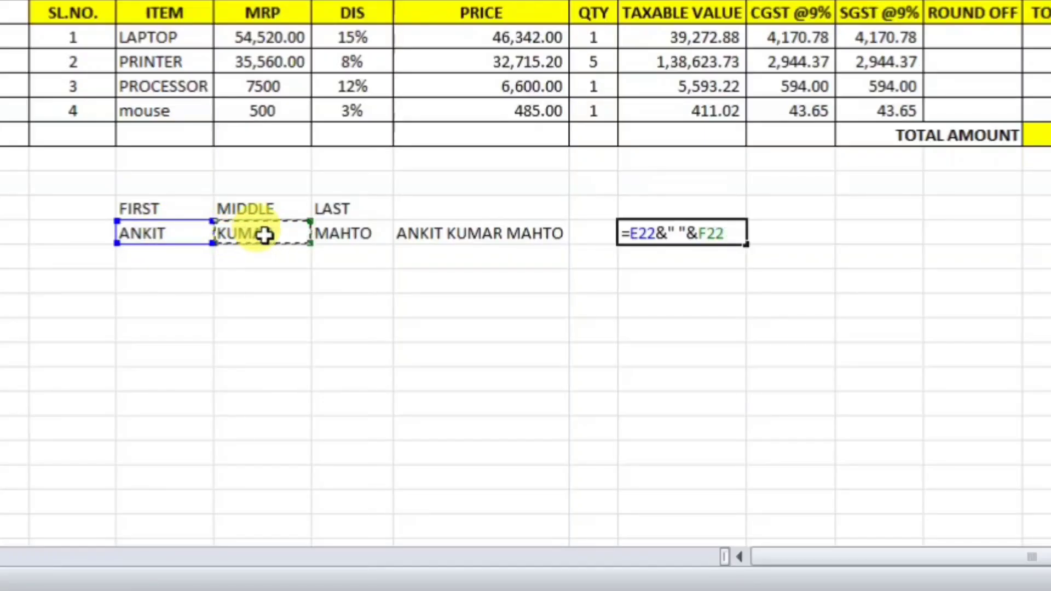
text(&" ",&)
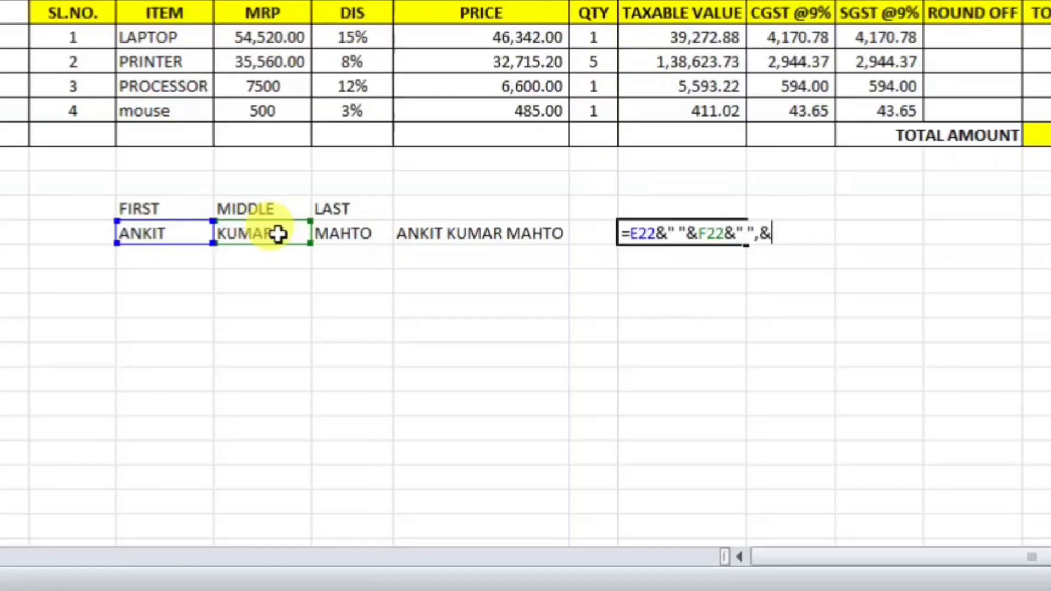
click(331, 233)
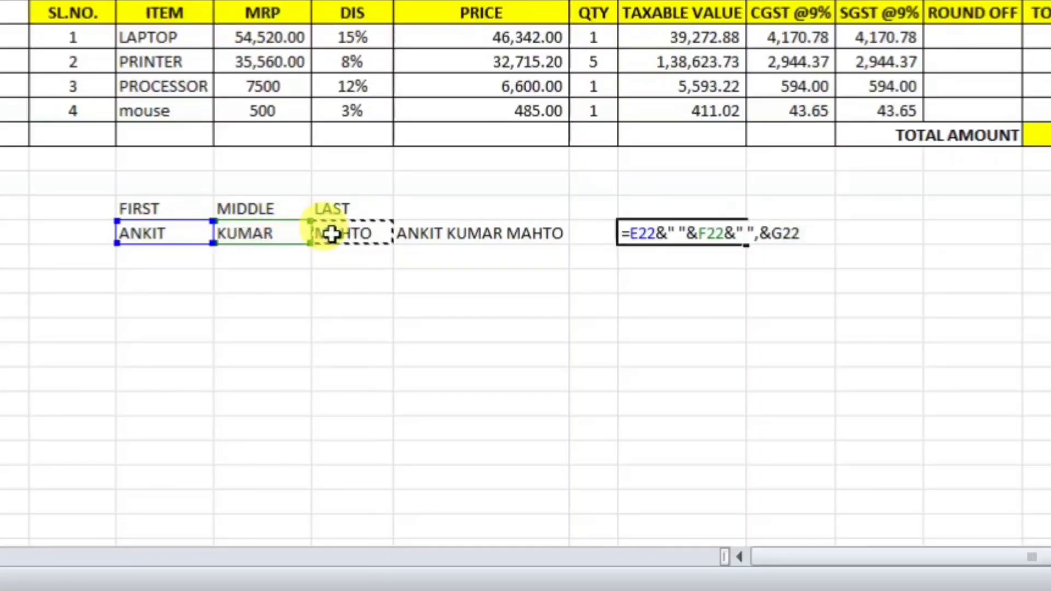
key(Return)
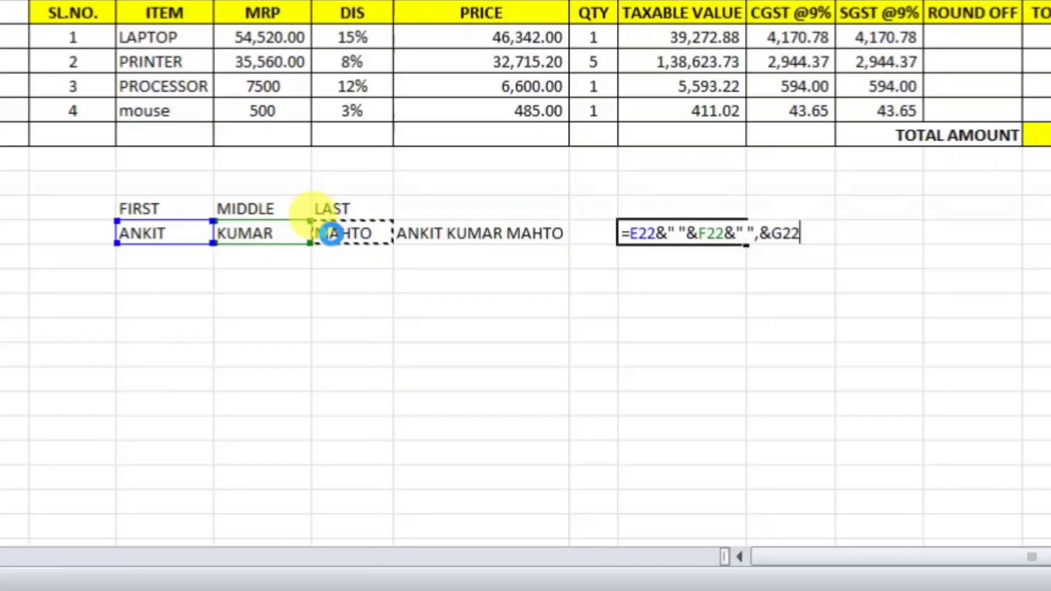
key(Return)
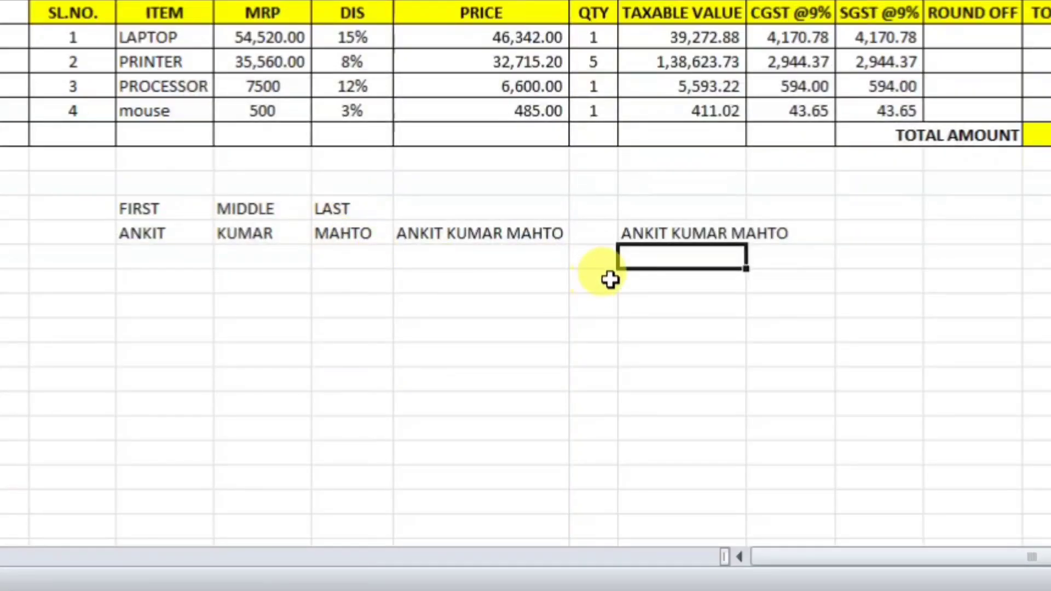
click(659, 232)
drag(746, 0, 820, 0)
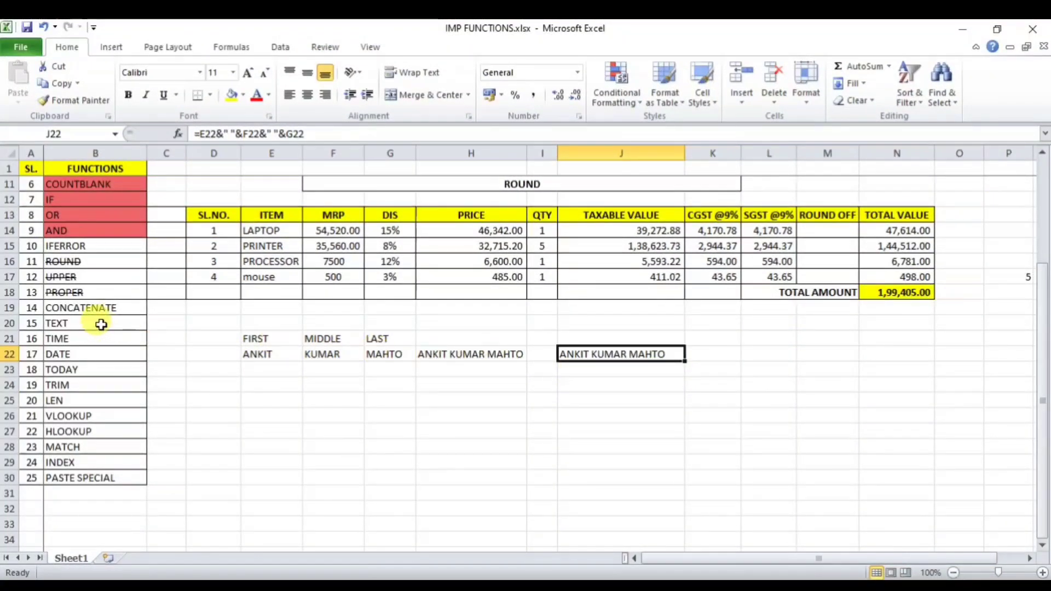
Step: Strike through CONCATENATE (B19) in the checklist and switch to ATTENDANCE SHEET.xlsx
click(105, 308)
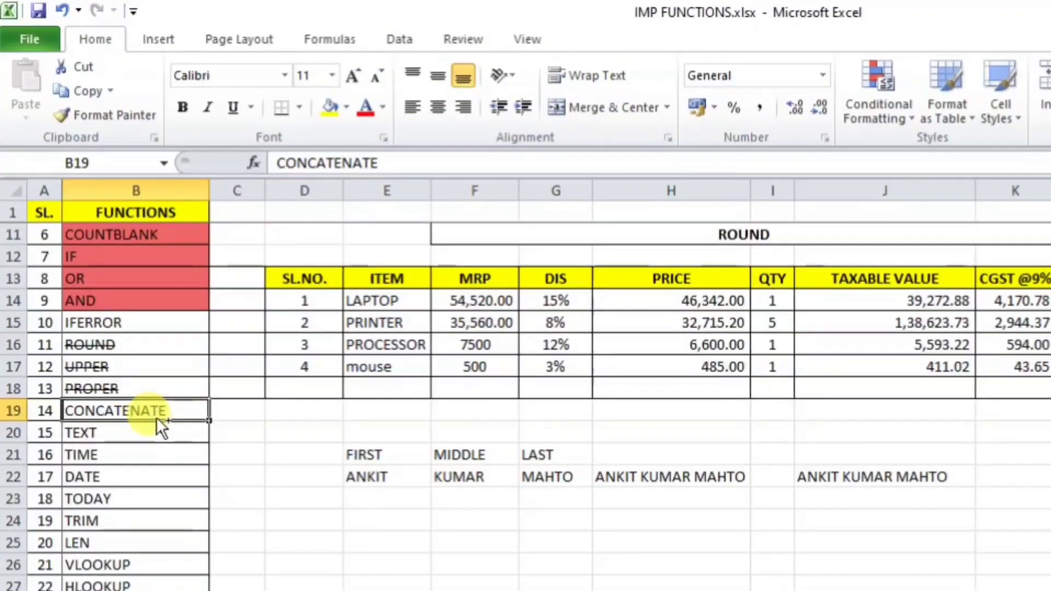
key(ctrl+5)
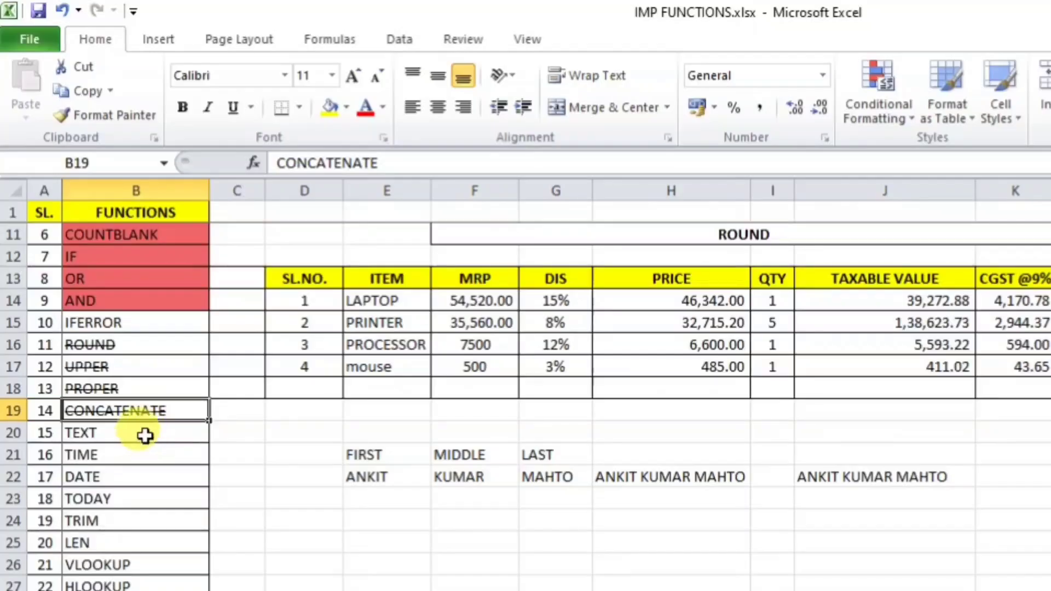
click(145, 436)
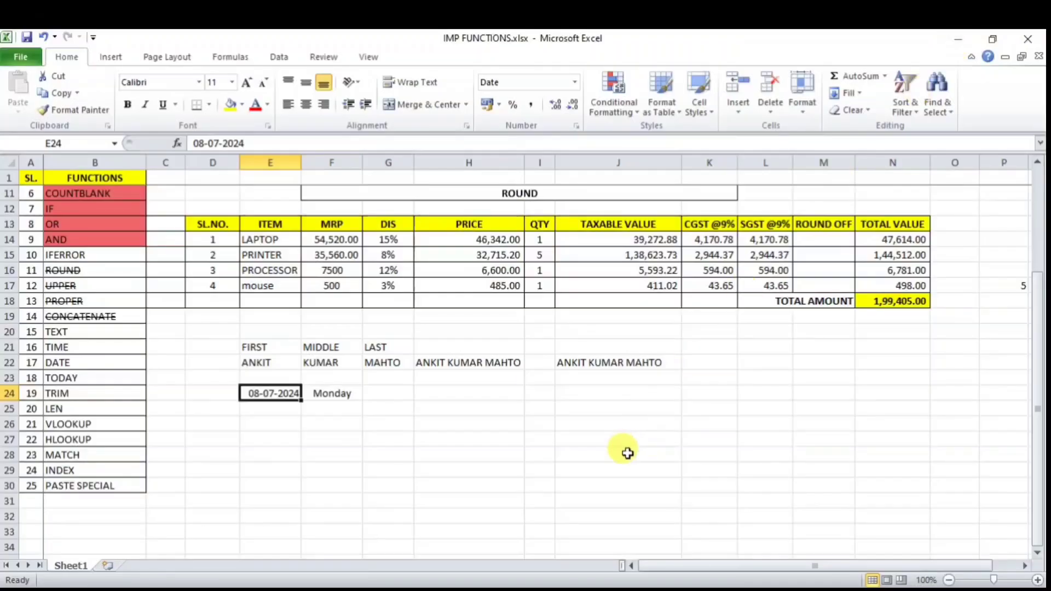
click(459, 589)
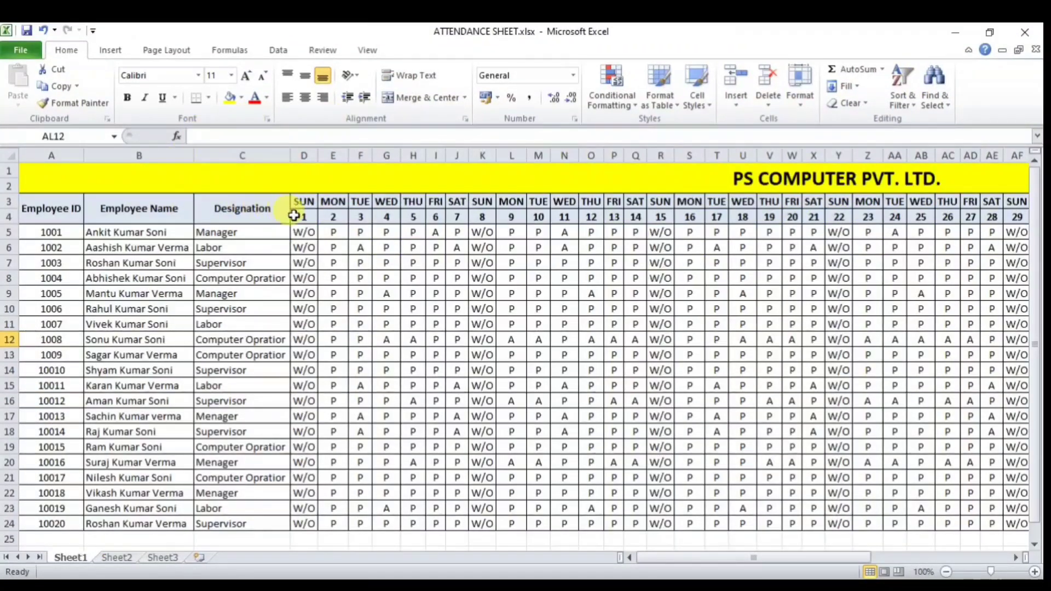
Step: Enter the date 01-08-2024 in attendance cell D4
click(295, 217)
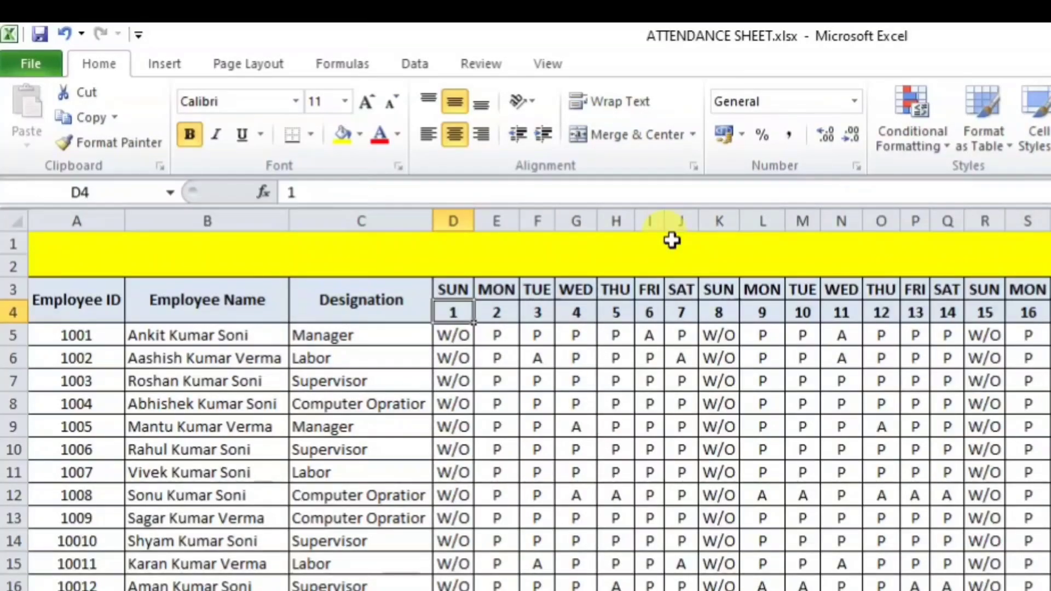
text(01)
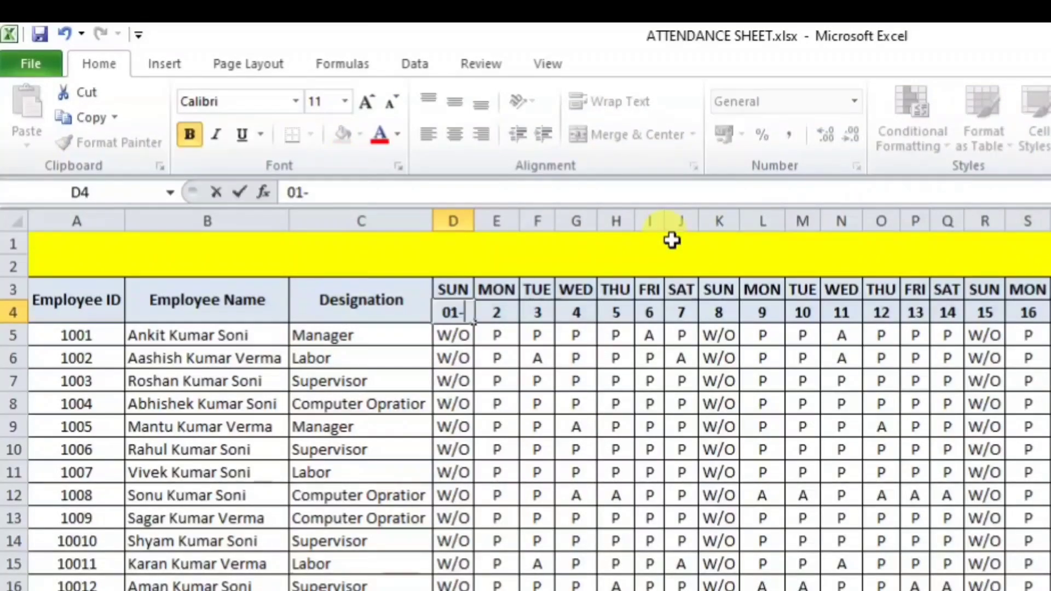
text(-8-2024)
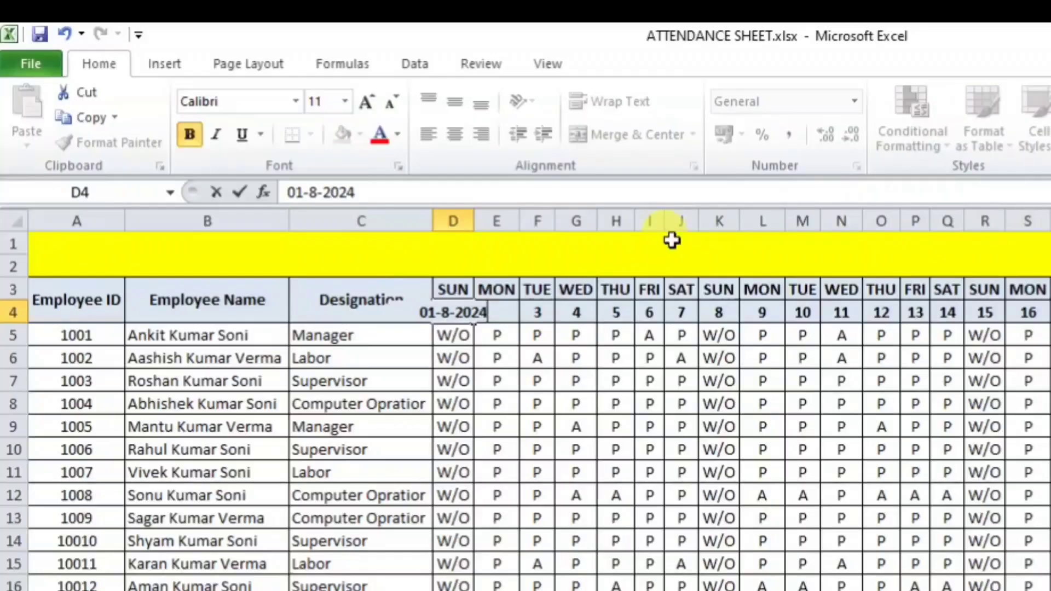
key(Return)
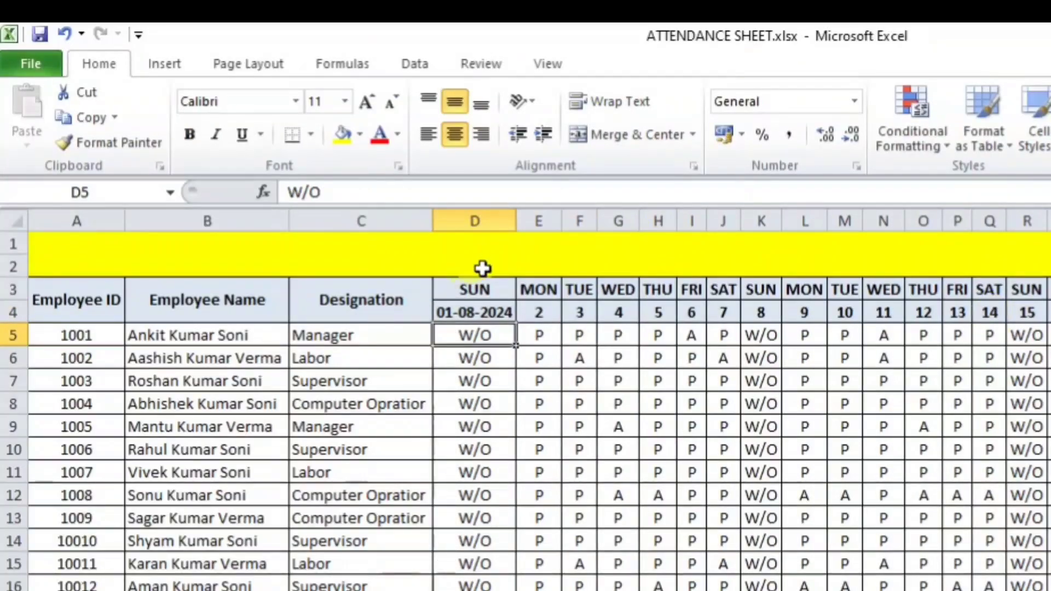
Step: Give D4 the custom number format DD so it displays only 01
click(486, 313)
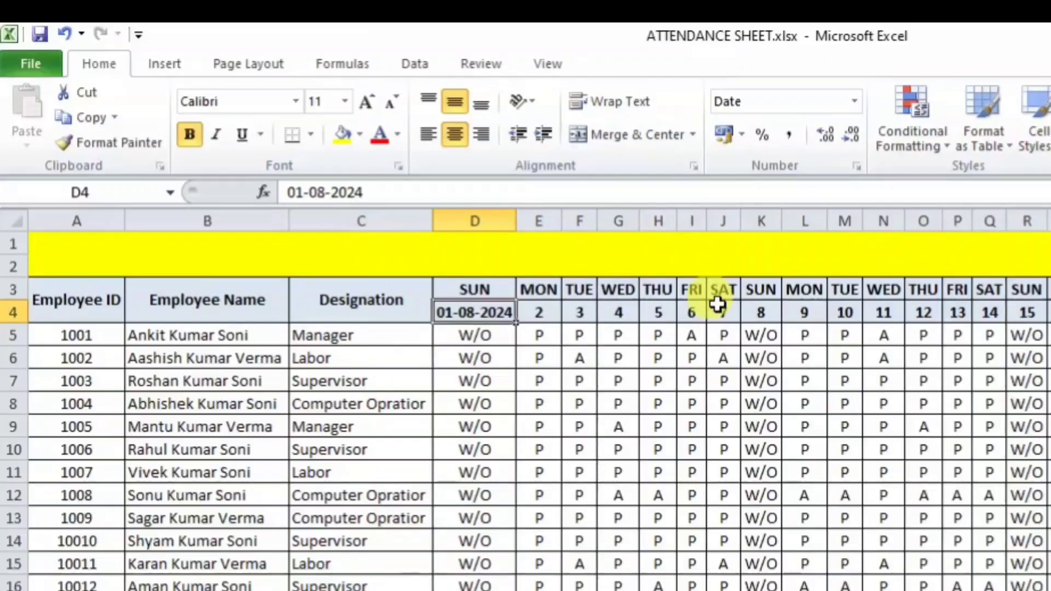
click(852, 99)
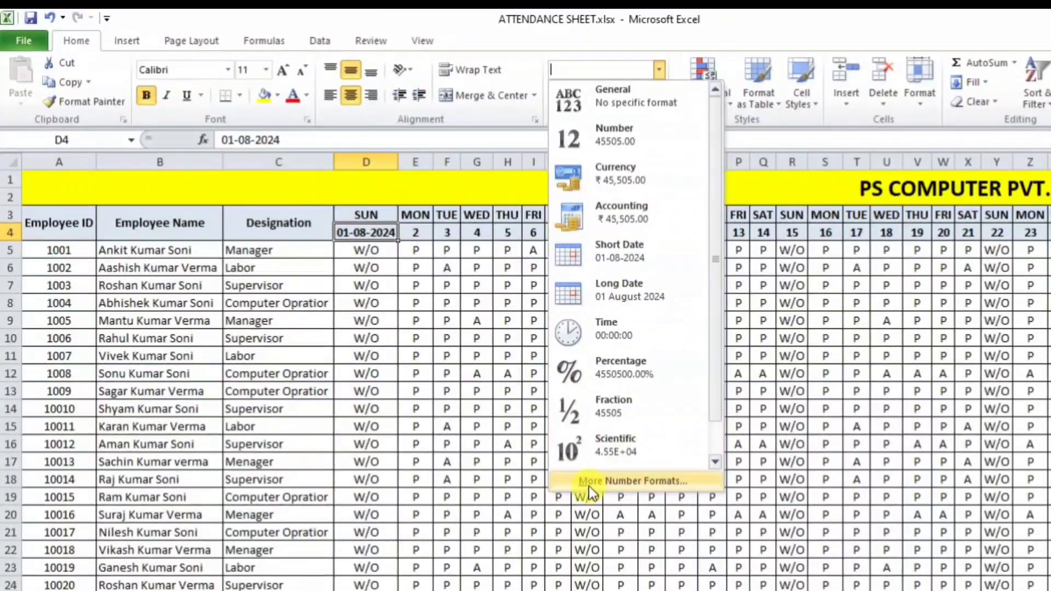
click(589, 485)
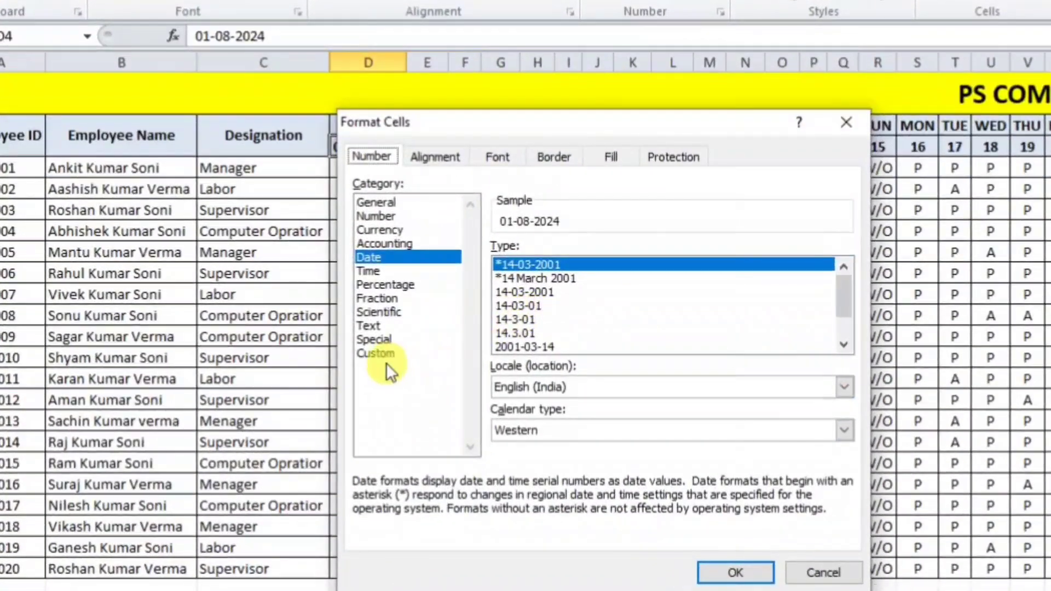
click(376, 352)
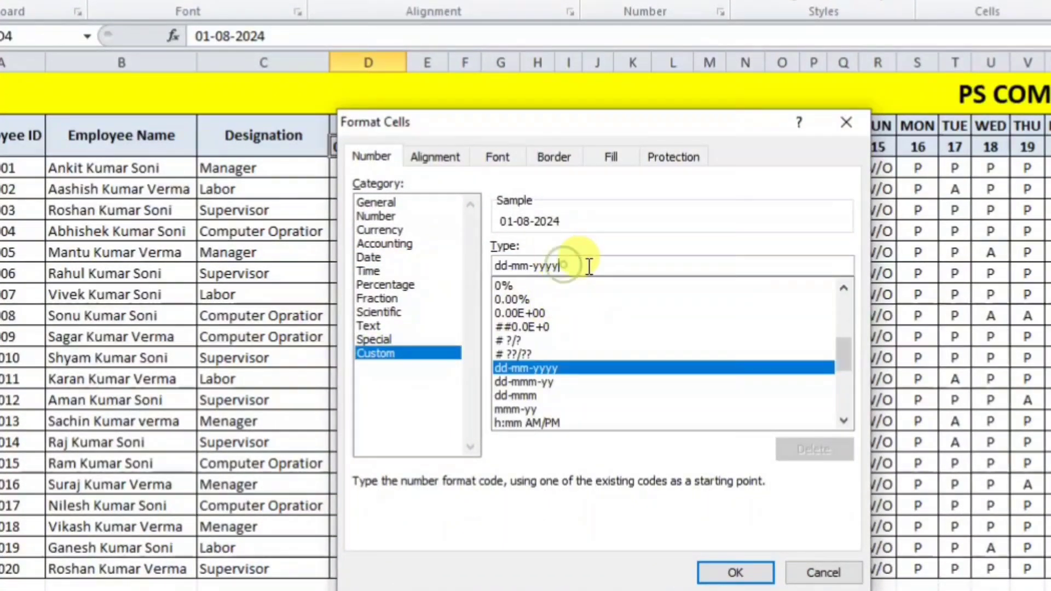
drag(586, 265, 420, 253)
text(DD)
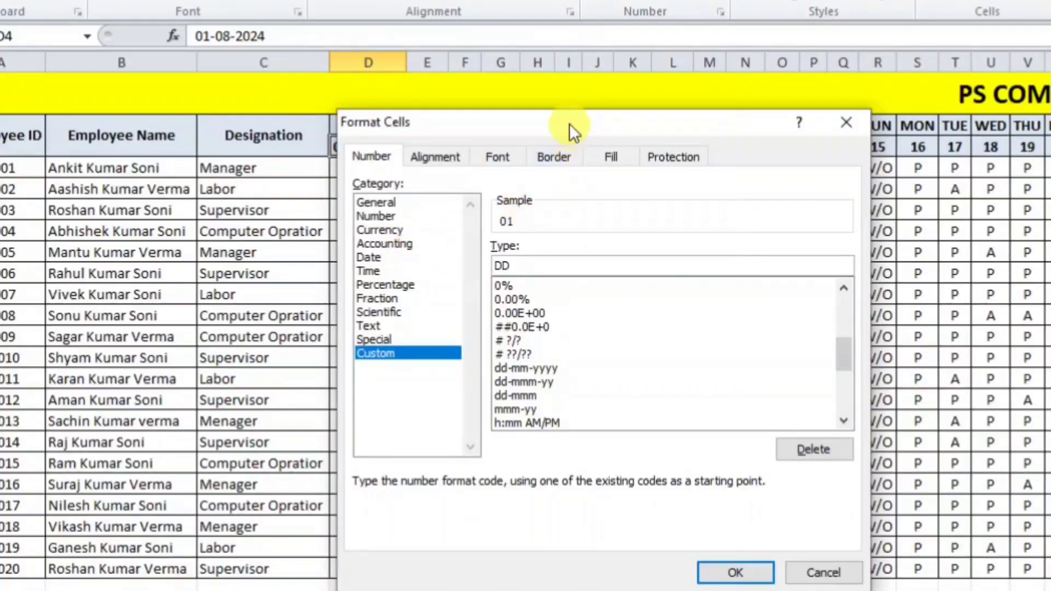
drag(567, 125, 743, 17)
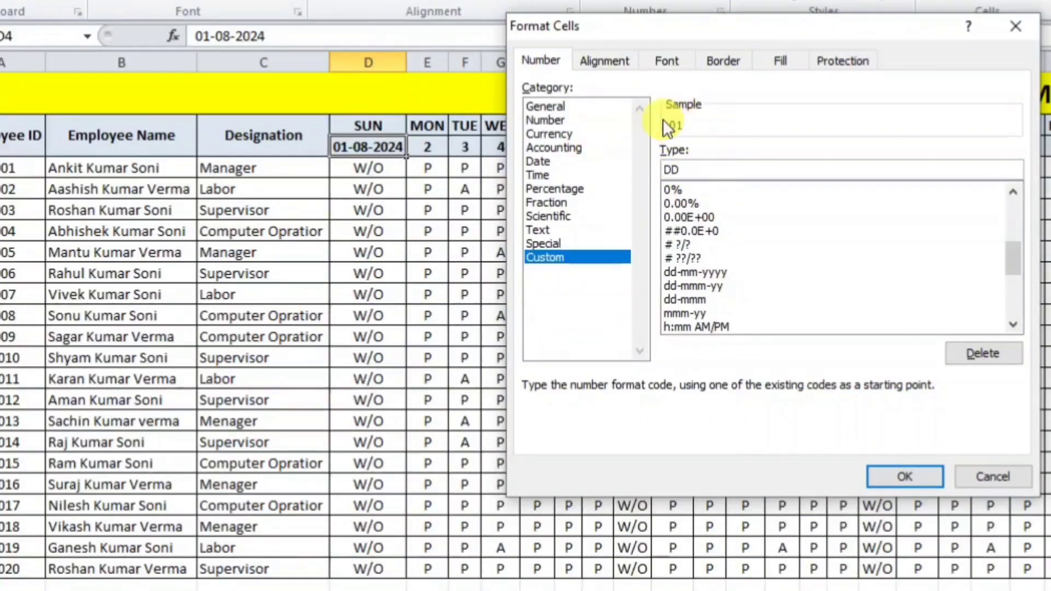
text(D)
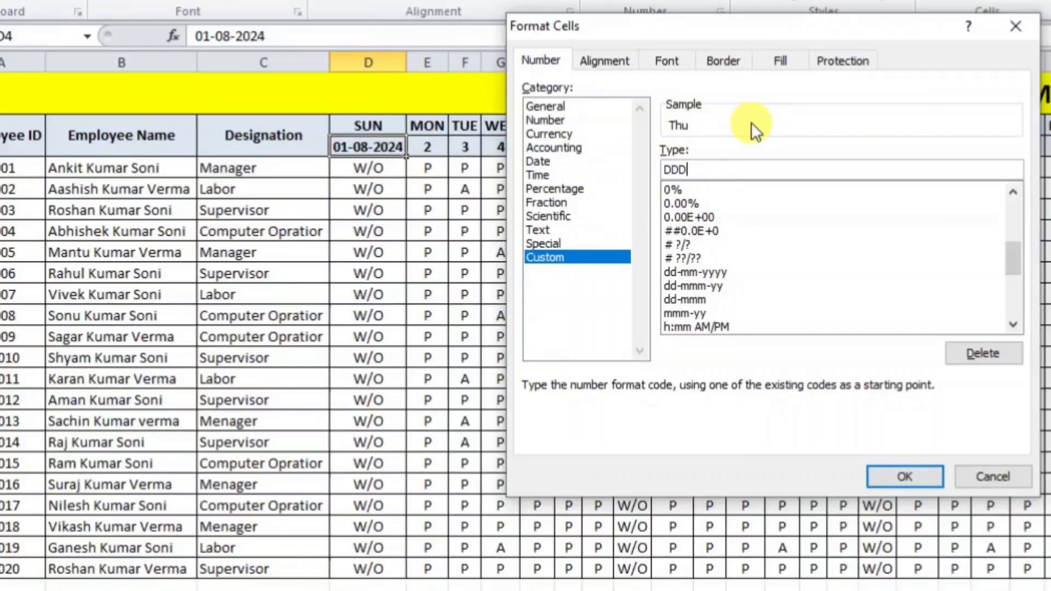
text(D)
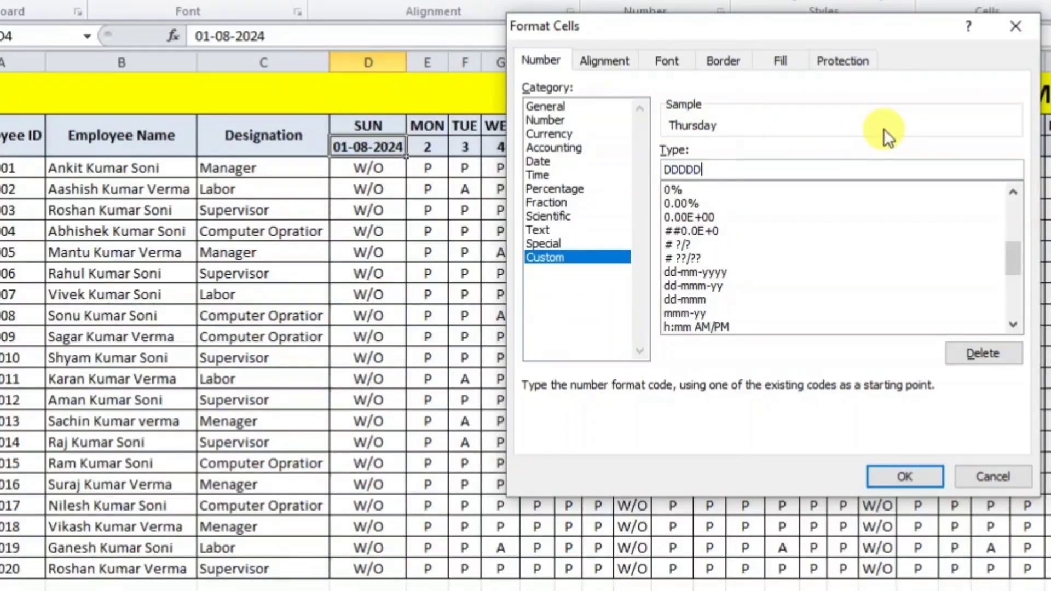
key(BackSpace)
key(BackSpace)
key(BackSpace)
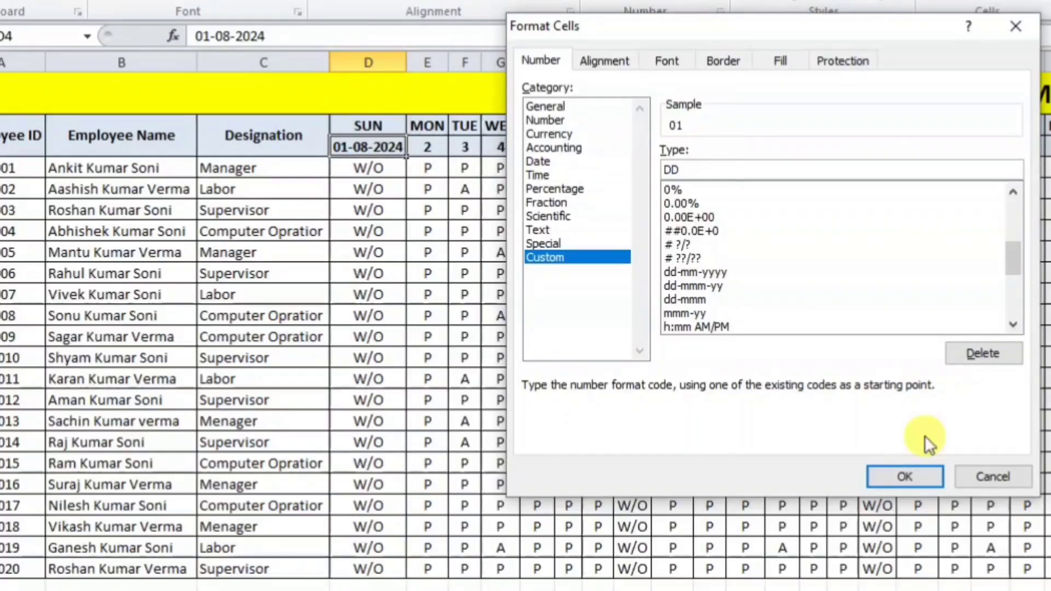
click(909, 476)
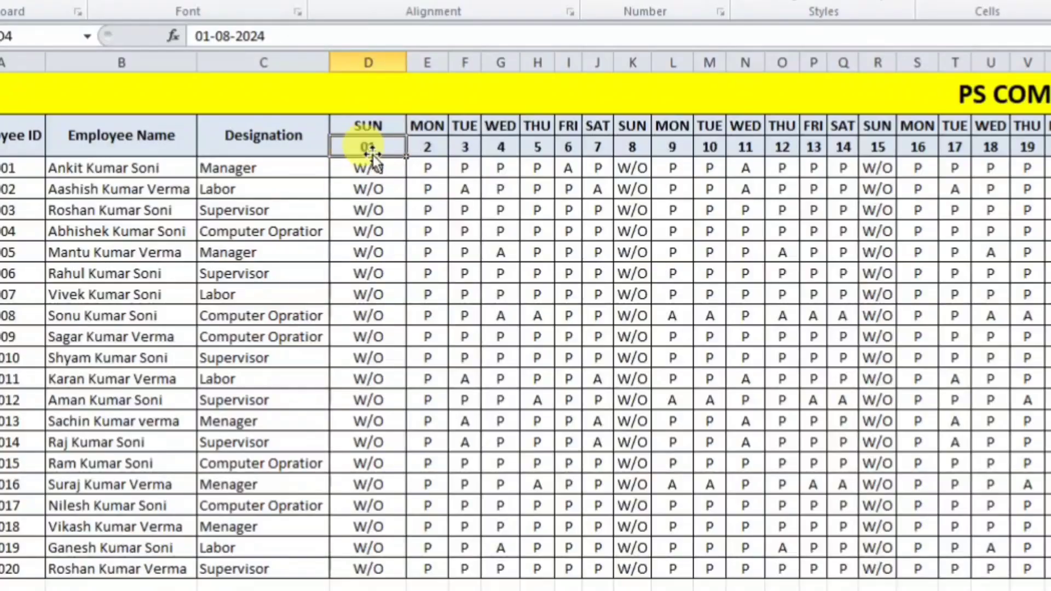
Step: Enter =TEXT(D4,"DDD") in D3 to show the date's weekday name
click(382, 123)
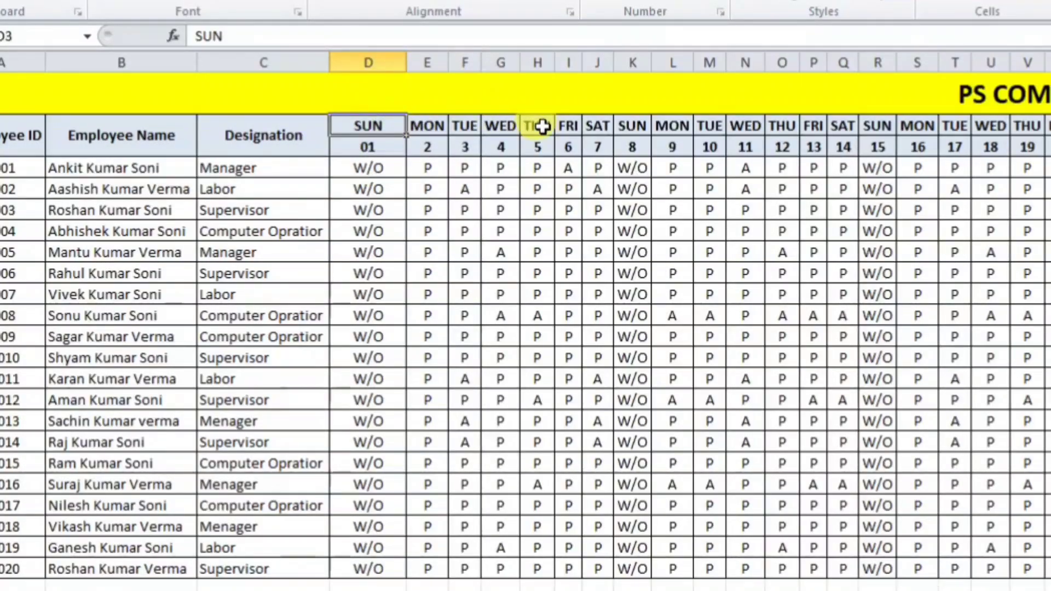
text(=TEX)
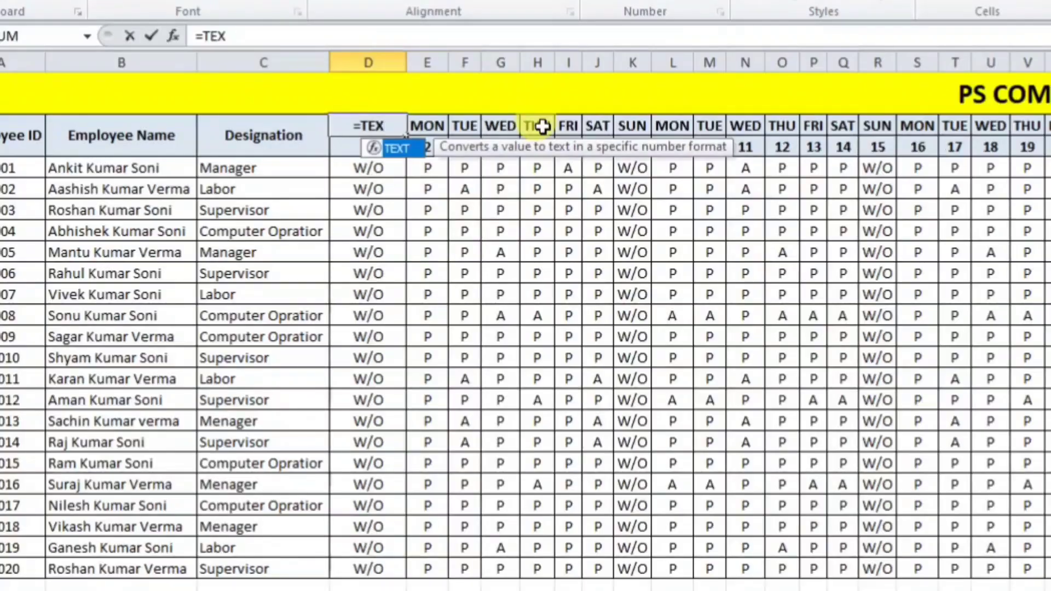
key(Tab)
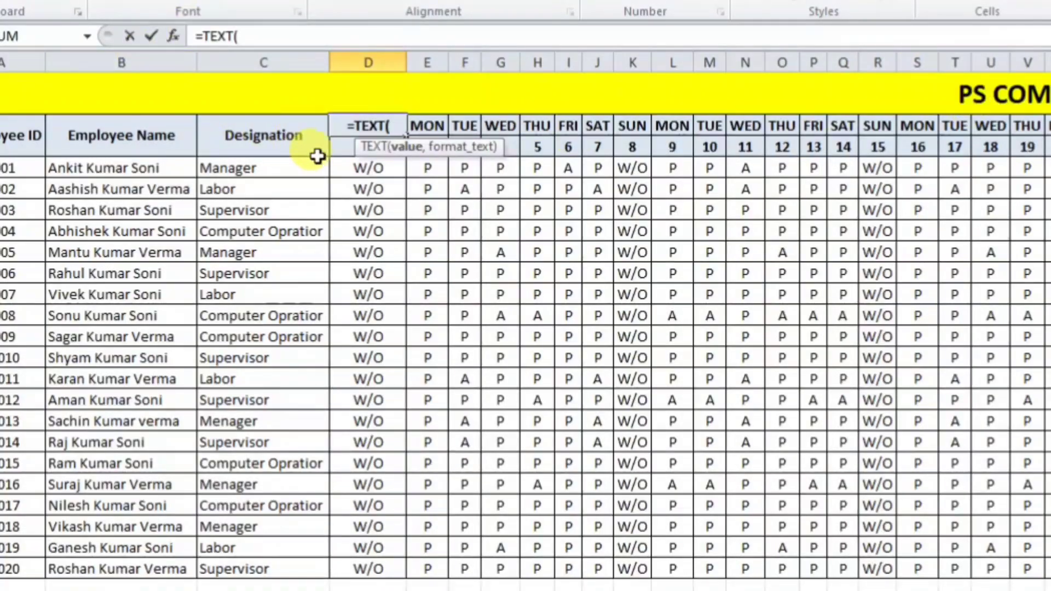
click(347, 147)
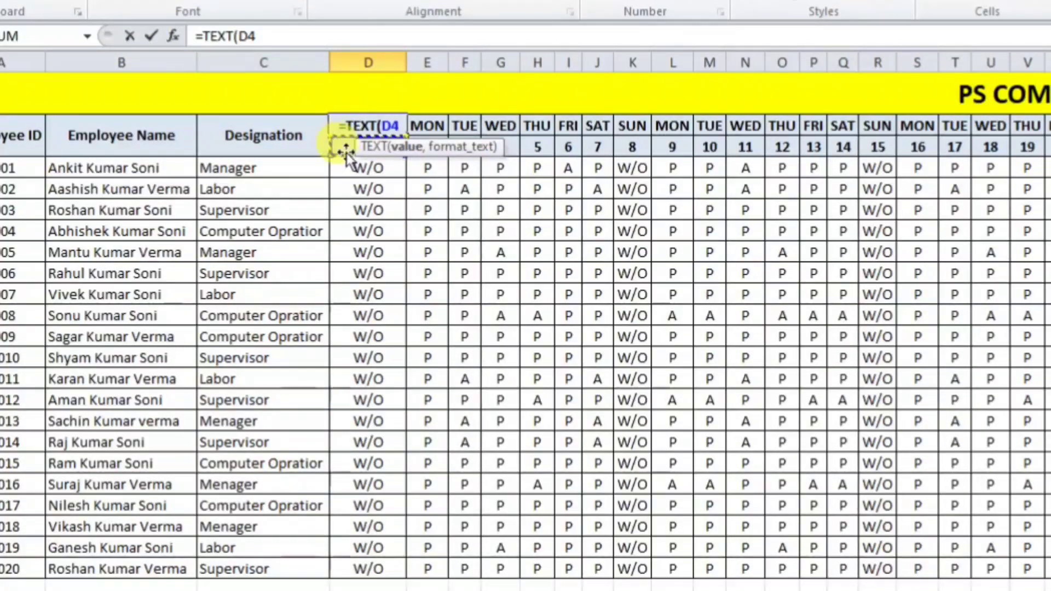
text(,)
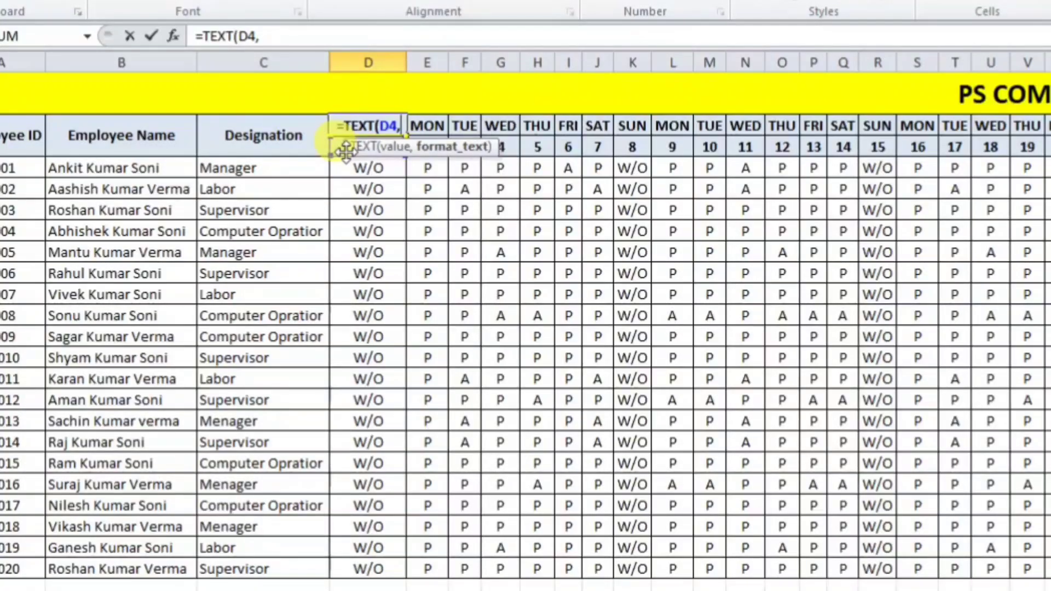
text(")
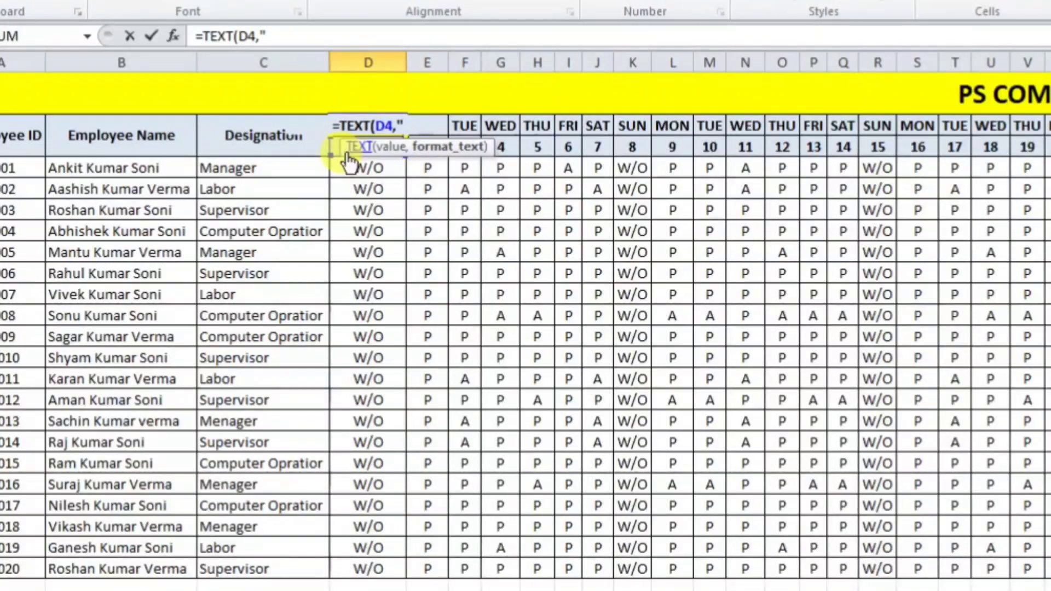
text(DDD)
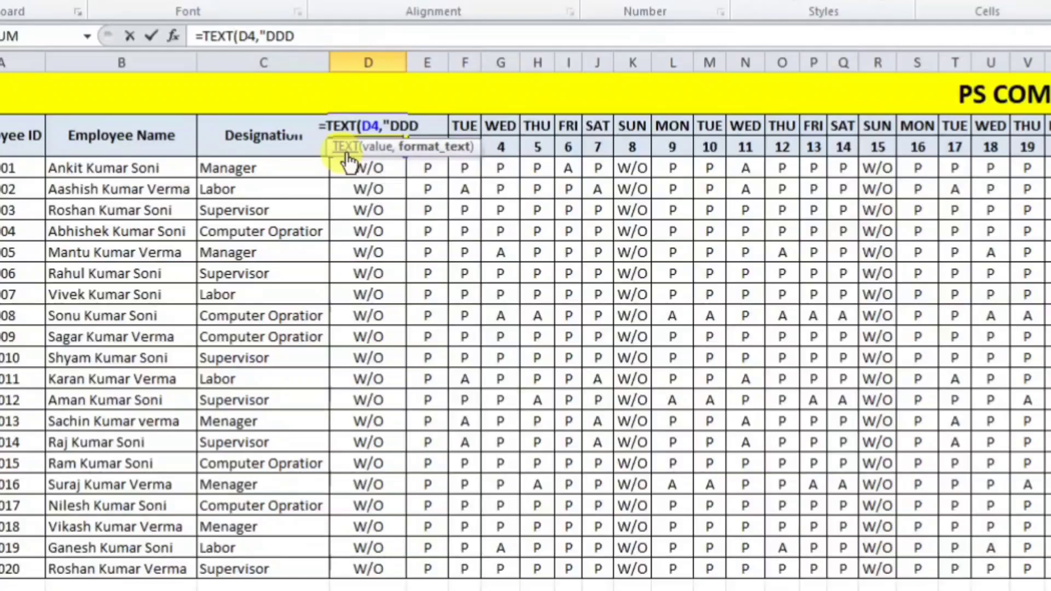
text(")
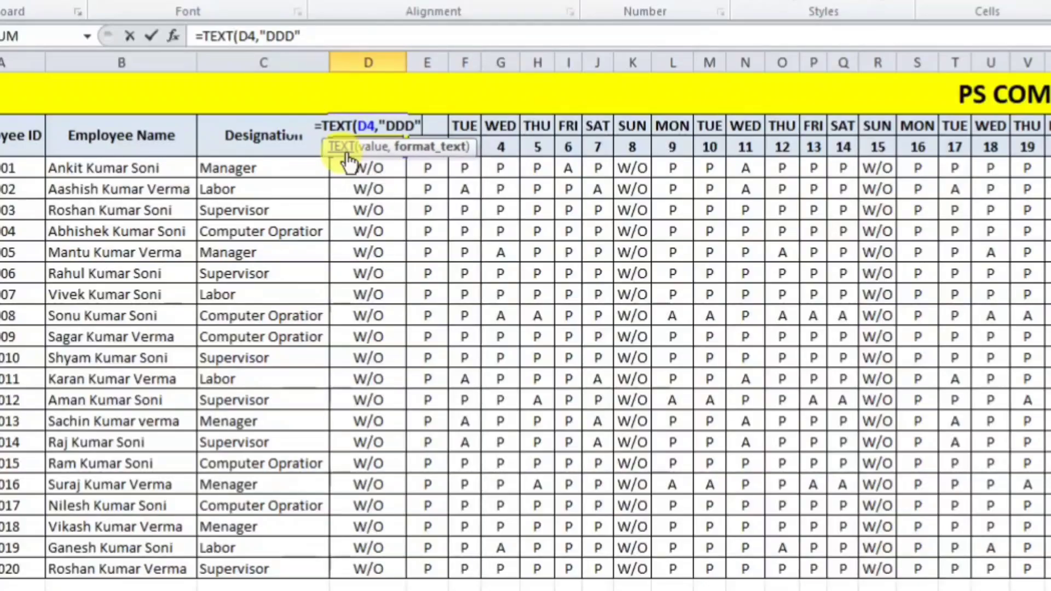
text())
key(Return)
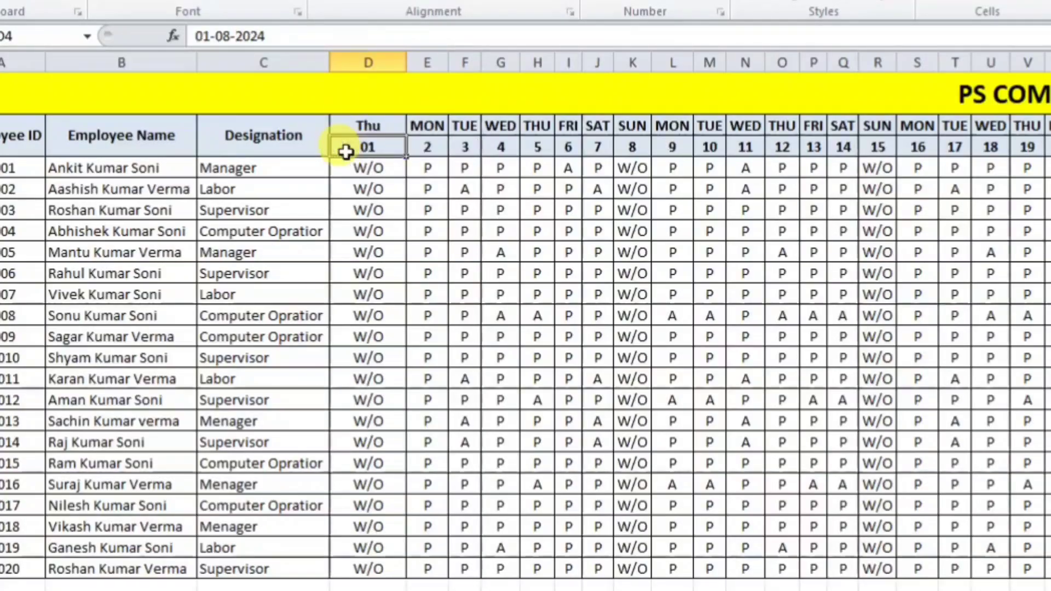
click(364, 127)
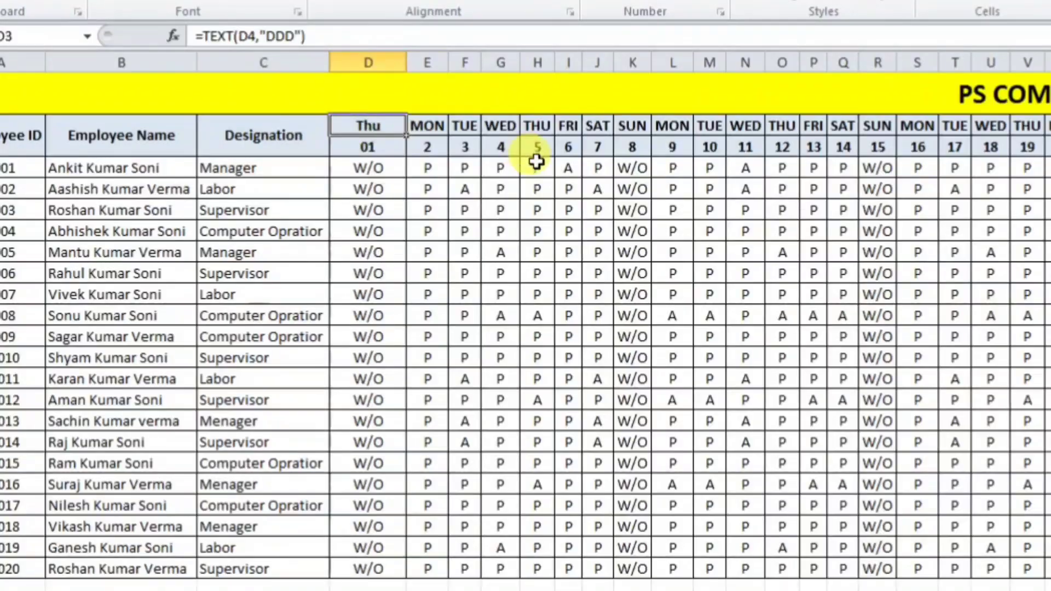
Step: Fill the dates across row 4 and copy the day-name formula through AH3
click(382, 147)
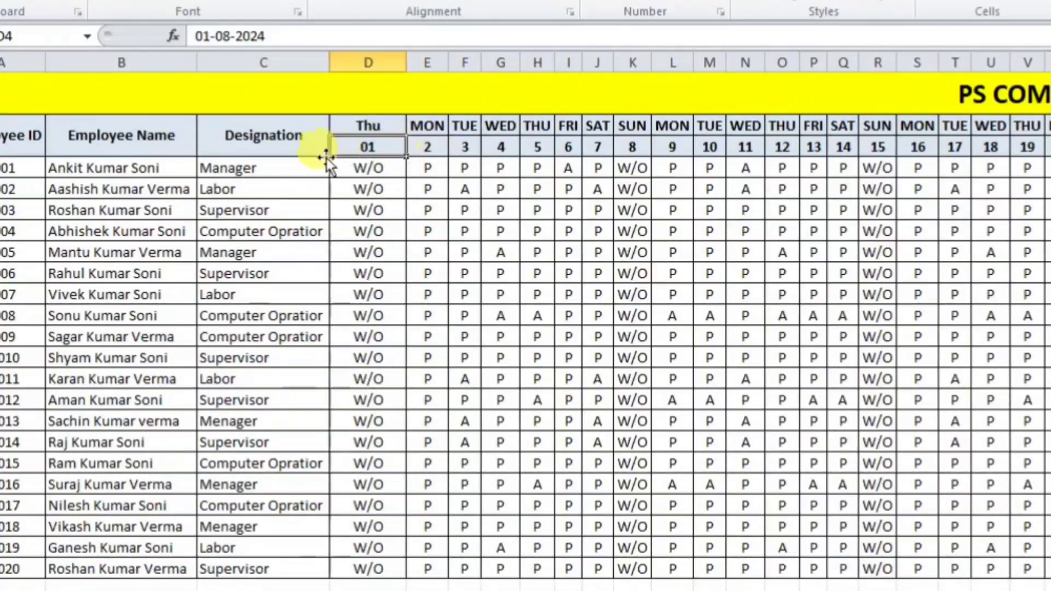
double_click(405, 63)
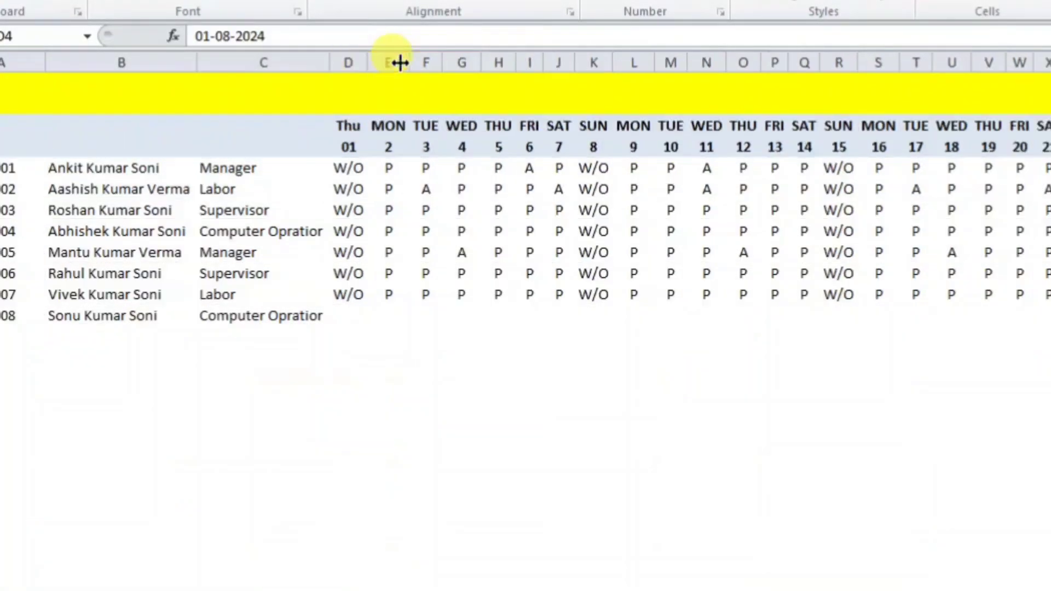
drag(368, 158, 645, 205)
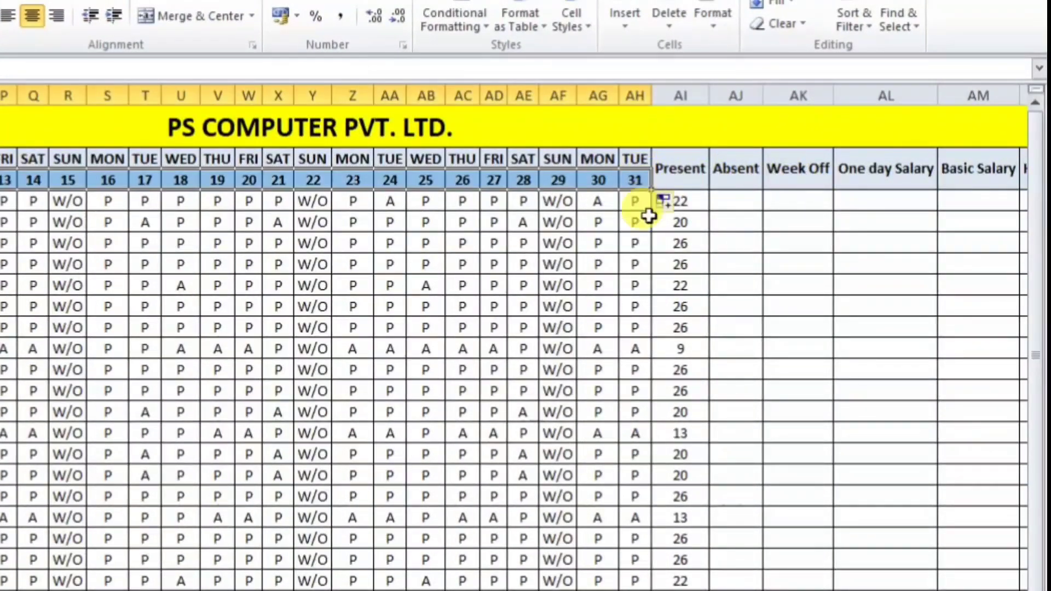
scroll(526, 350, left, 5)
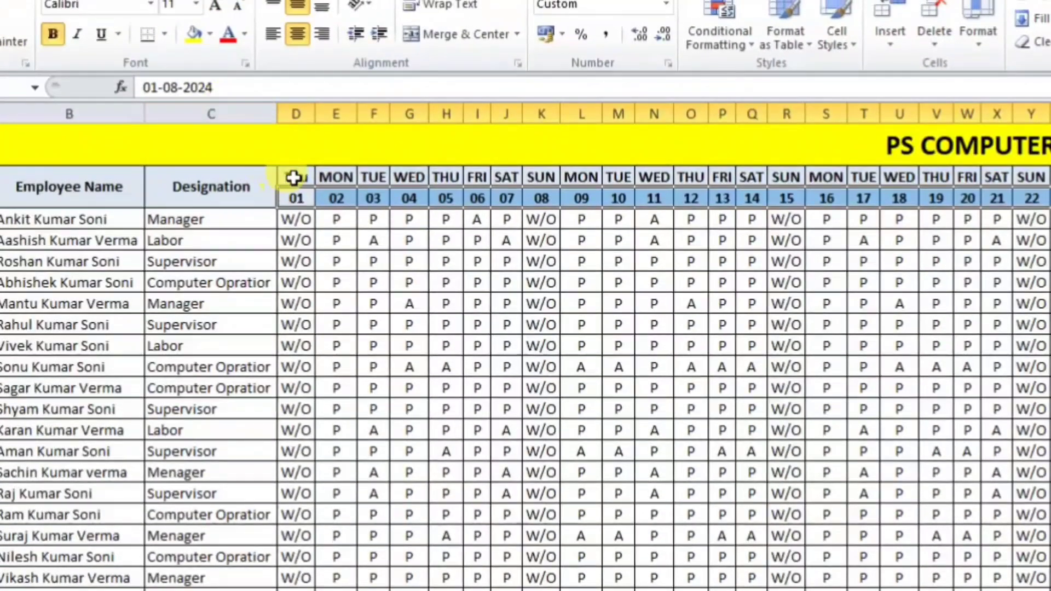
click(294, 178)
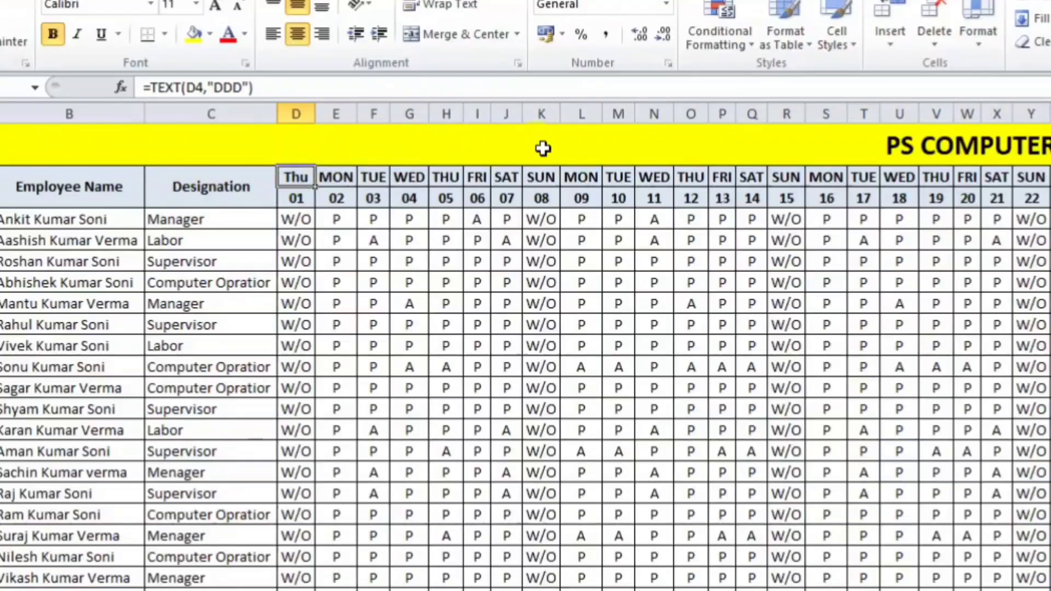
drag(316, 191, 980, 189)
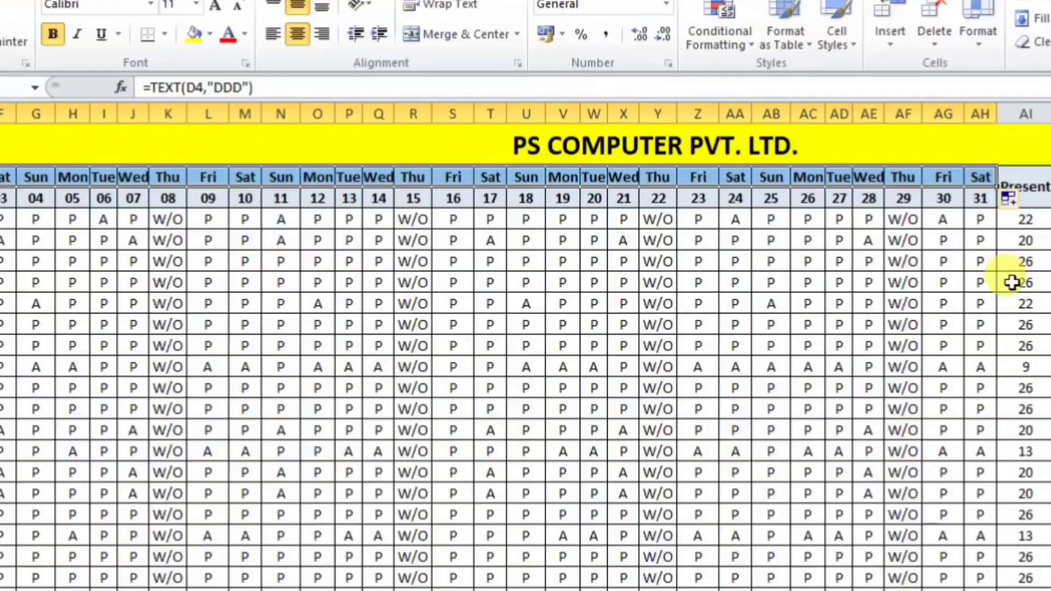
click(891, 365)
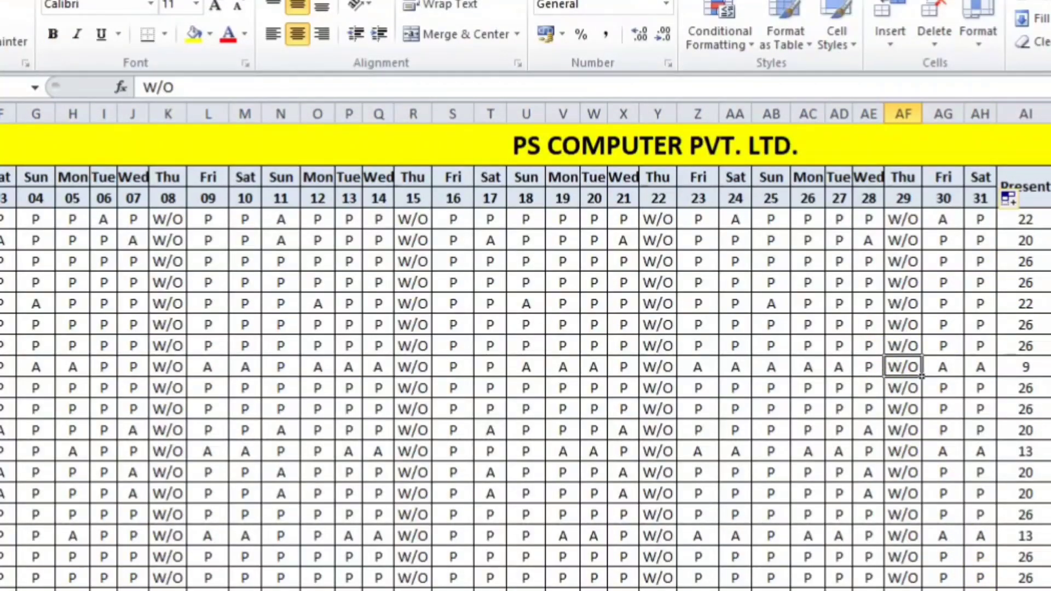
scroll(526, 378, left, 4)
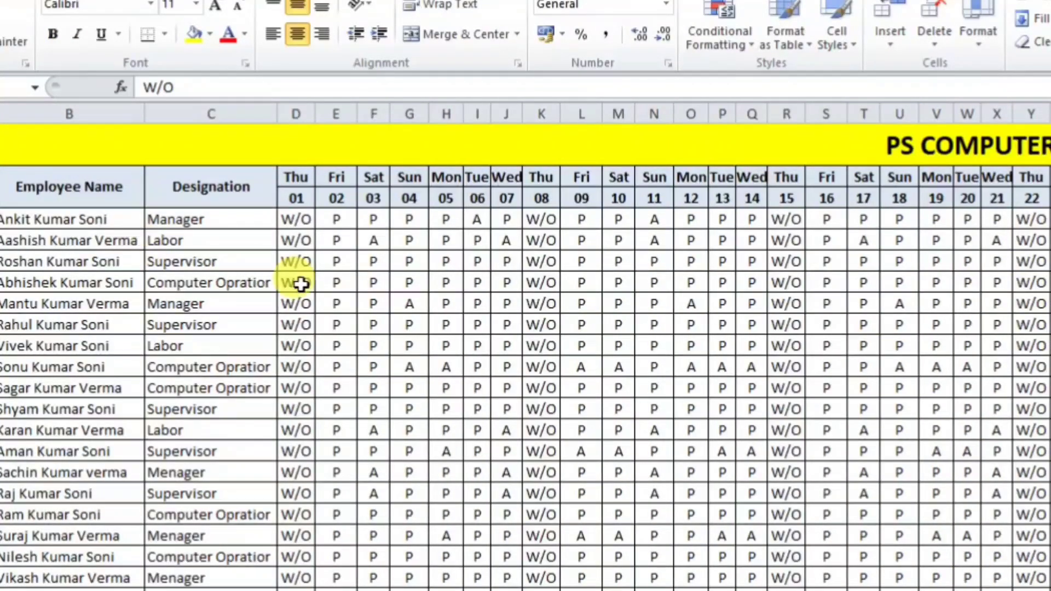
Step: Wrap D3's day-name formula as =UPPER(TEXT(D4,"DDD")) so it shows capitals
click(296, 176)
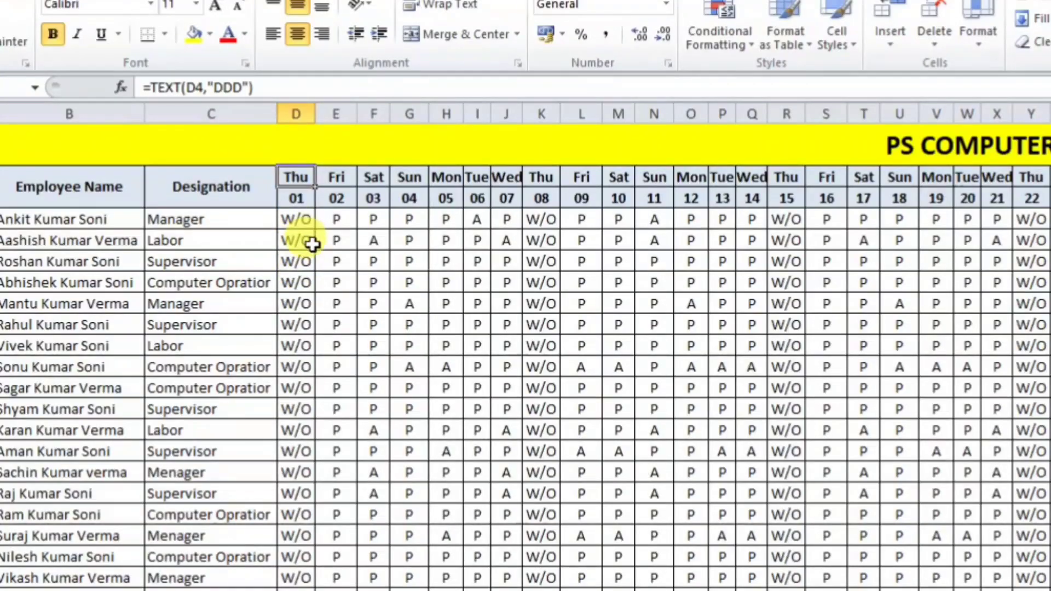
click(155, 88)
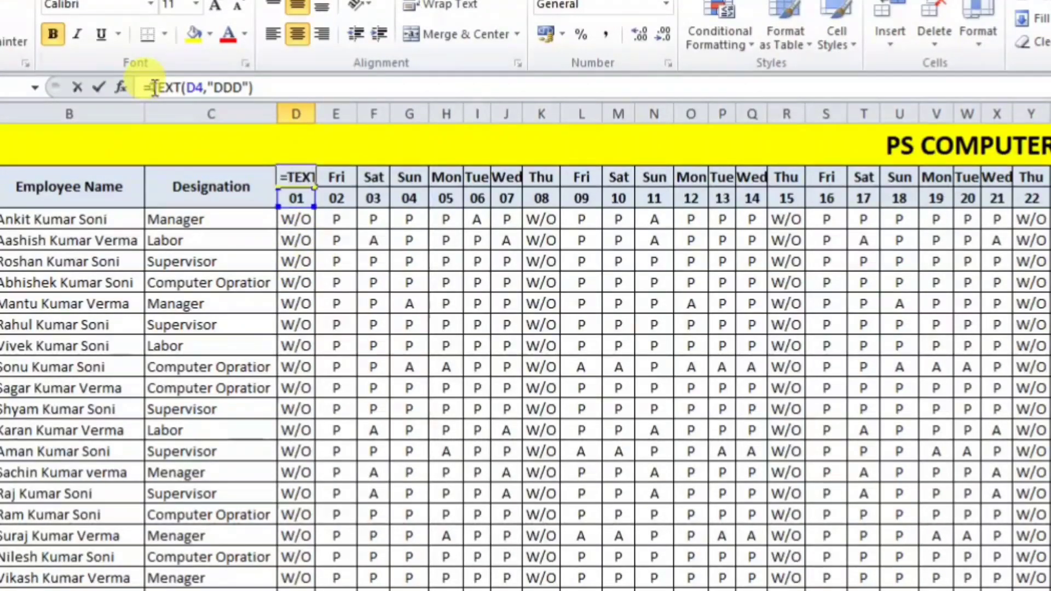
text(UPPER()
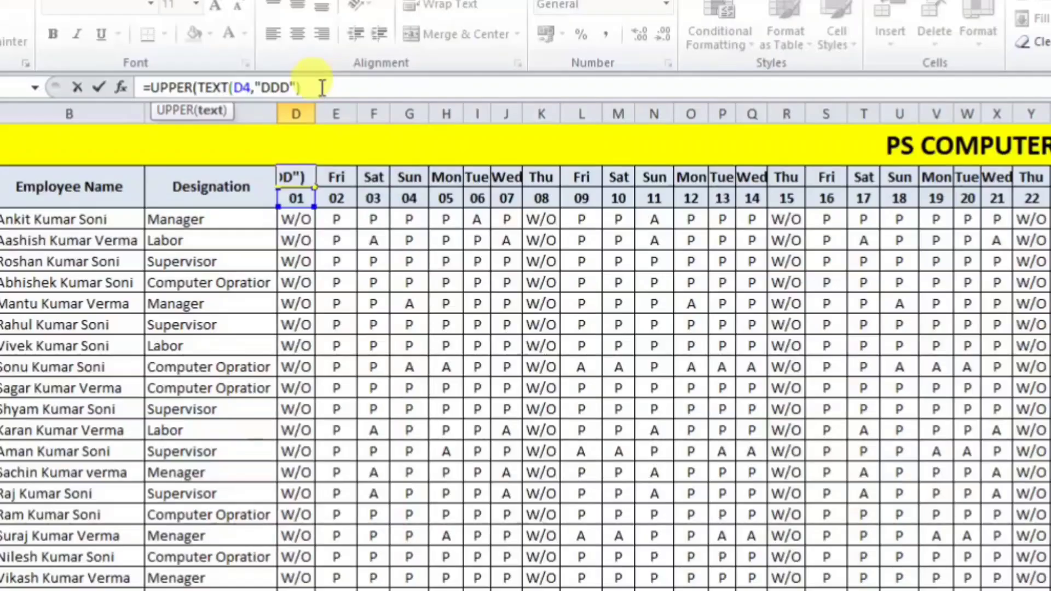
key(Return)
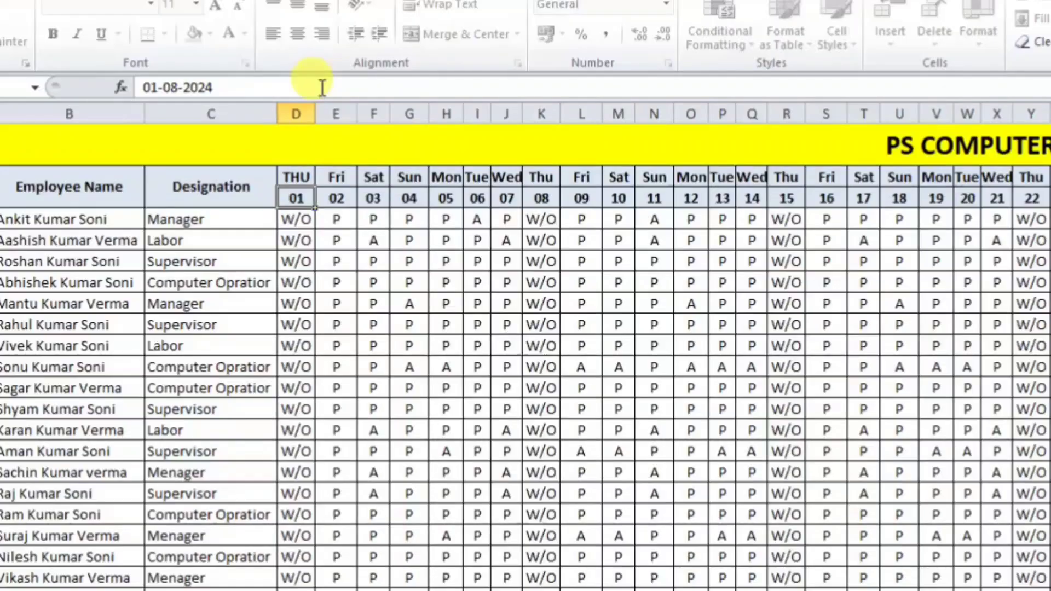
Step: Fill the upper-case day-name formula across row 3, then recheck D3 and D4
click(299, 175)
drag(314, 186, 995, 186)
click(927, 300)
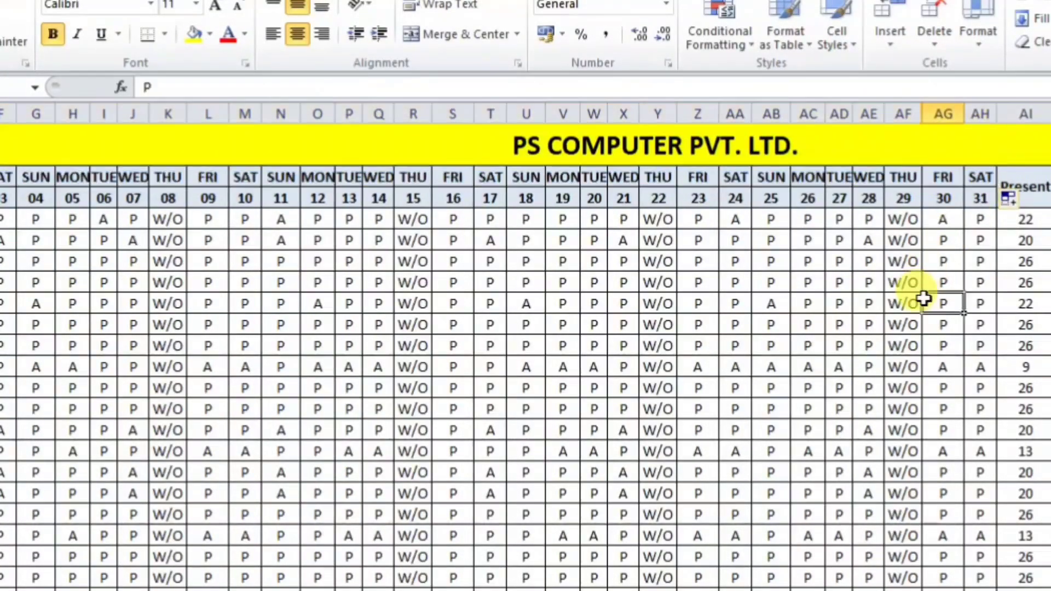
scroll(525, 378, left, 4)
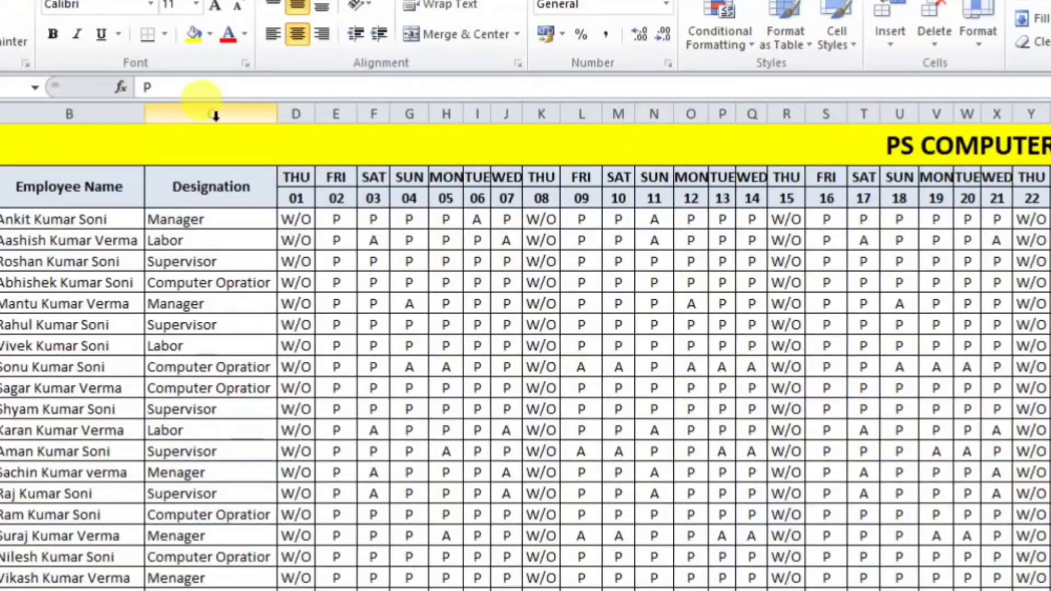
click(298, 176)
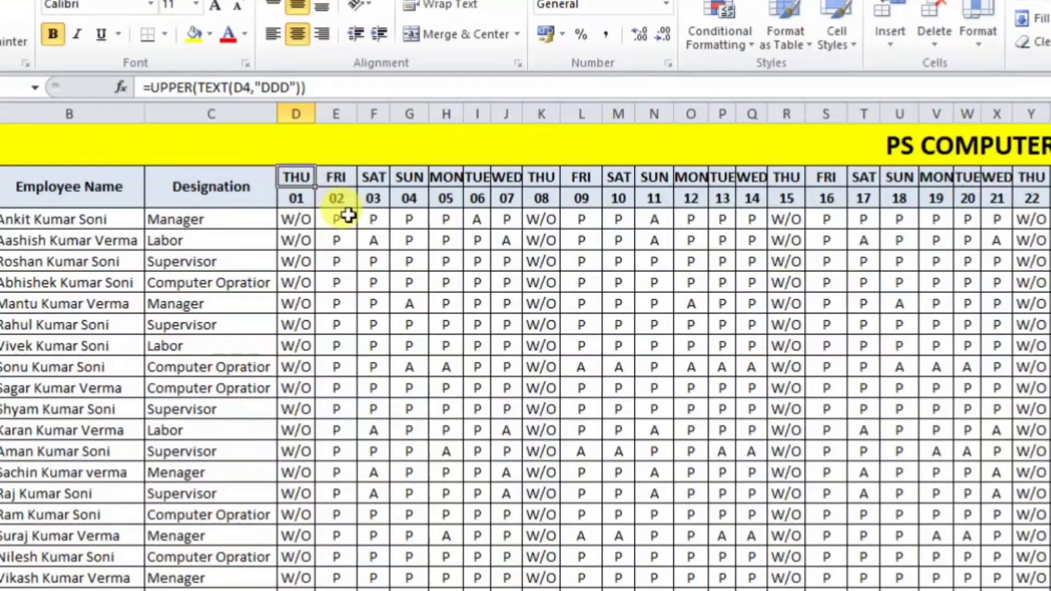
click(298, 200)
click(295, 175)
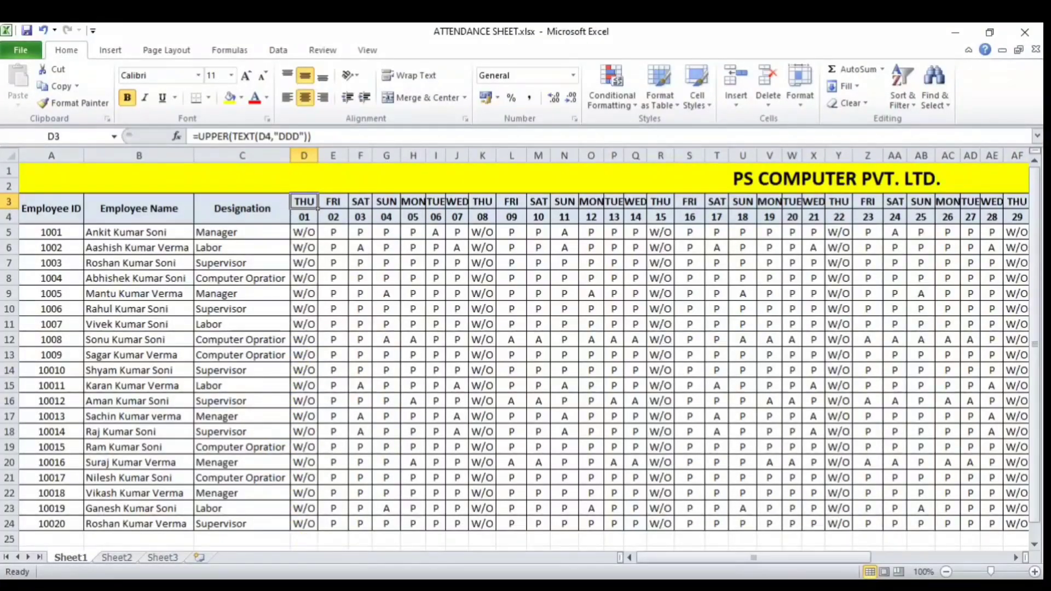
Step: In IMP FUNCTIONS.xlsx, strike through TEXT in the functions list and select E26
click(268, 521)
click(89, 333)
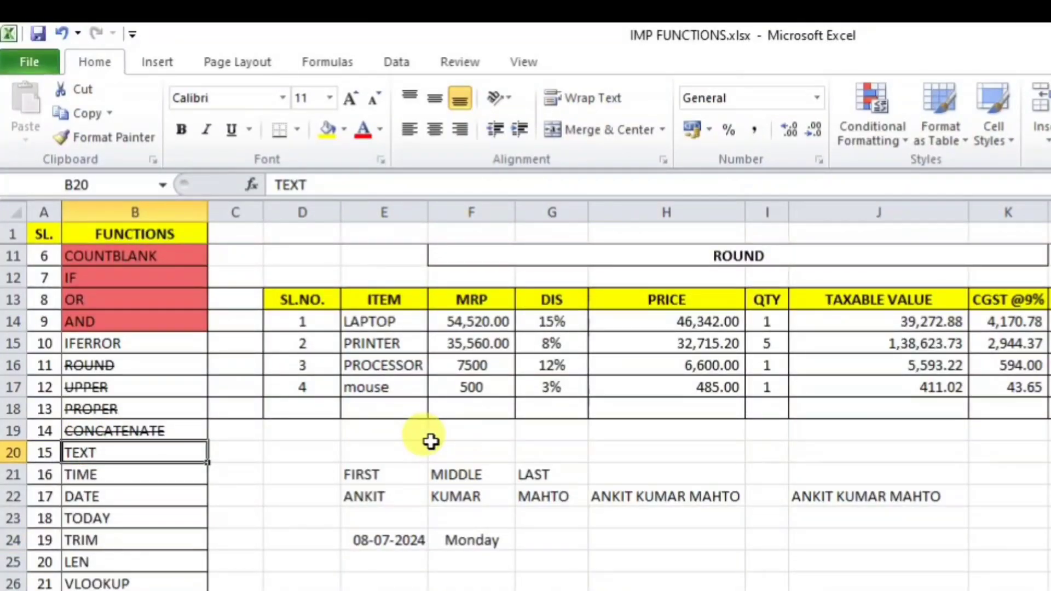
click(130, 472)
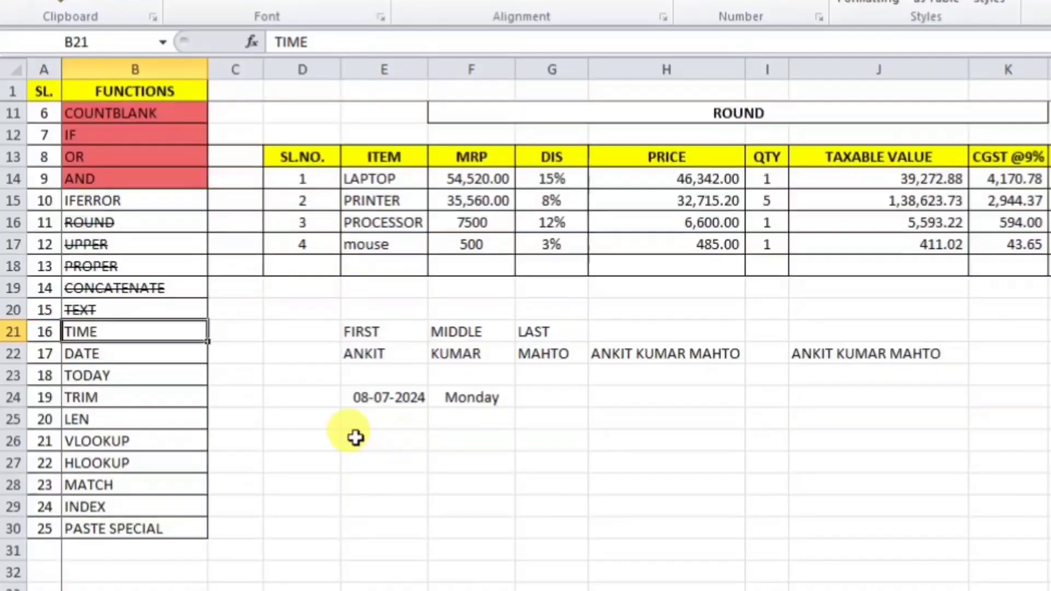
click(386, 581)
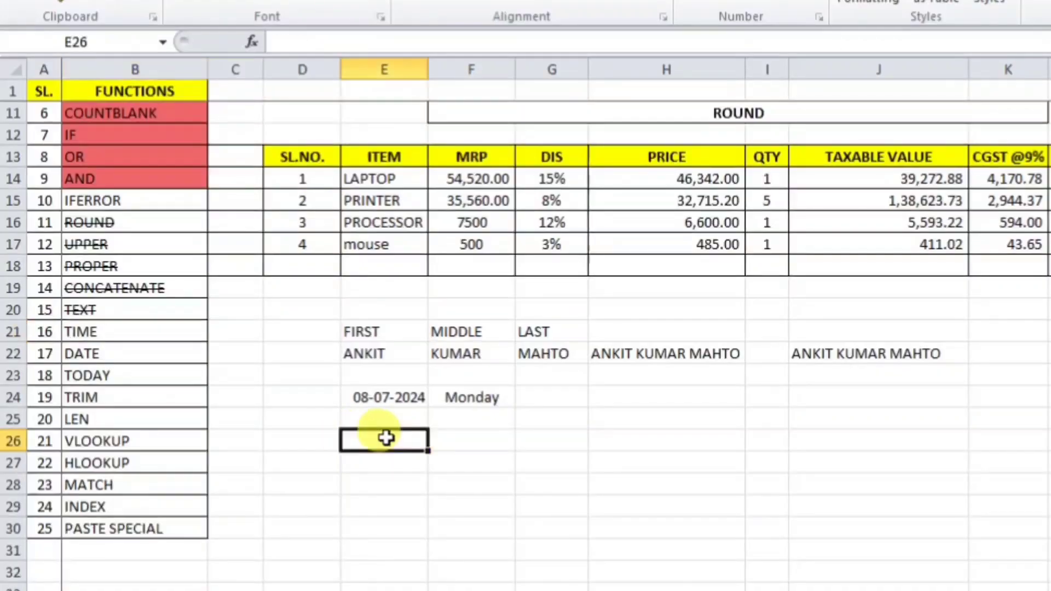
Step: Enter the sample values 10, 15 and 20 in E26, F26 and G26
text(10)
key(Tab)
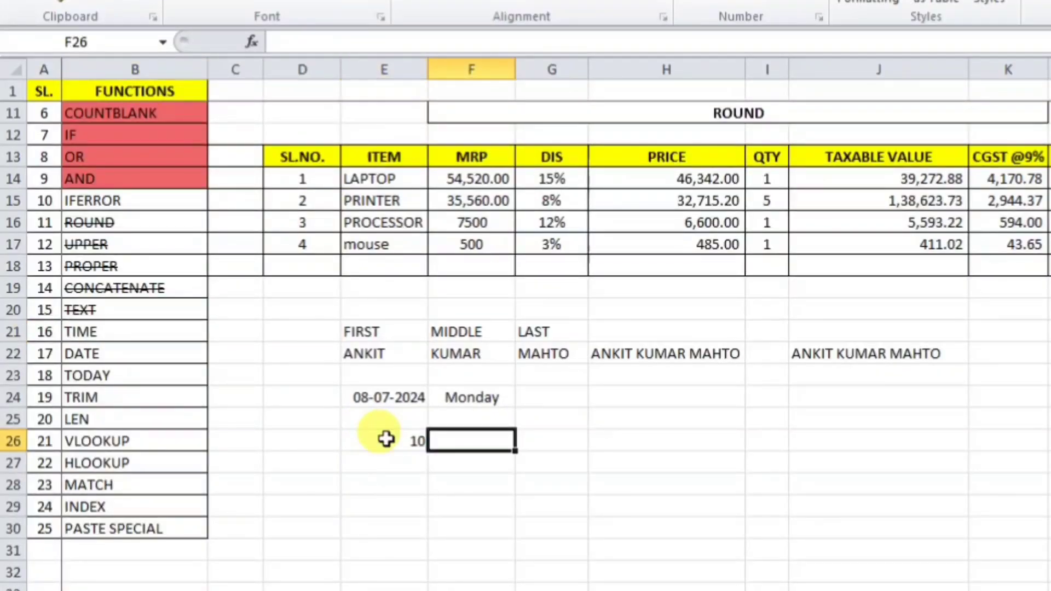
text(15)
key(Tab)
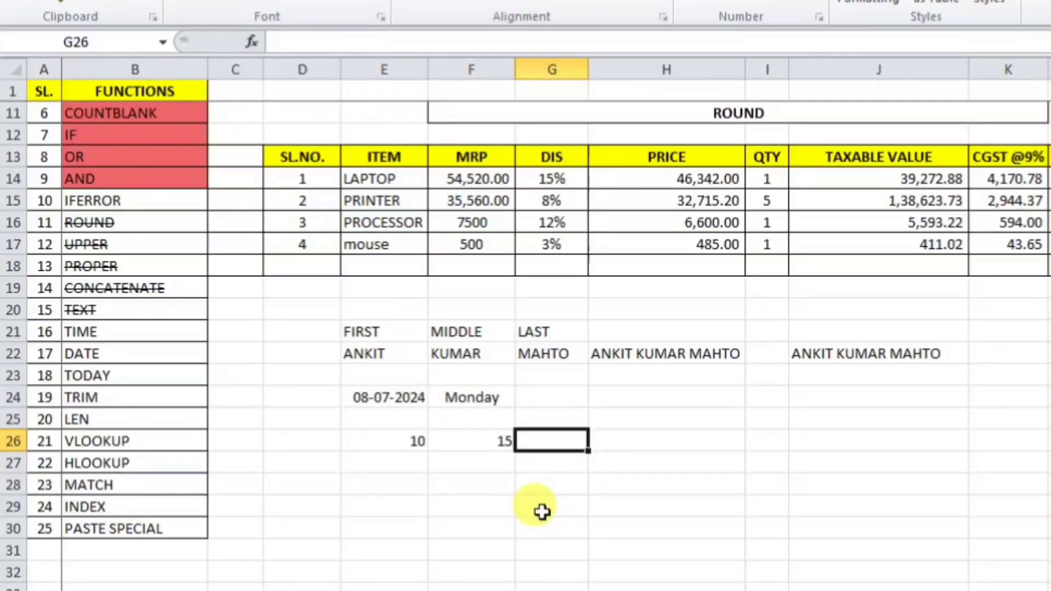
text(20)
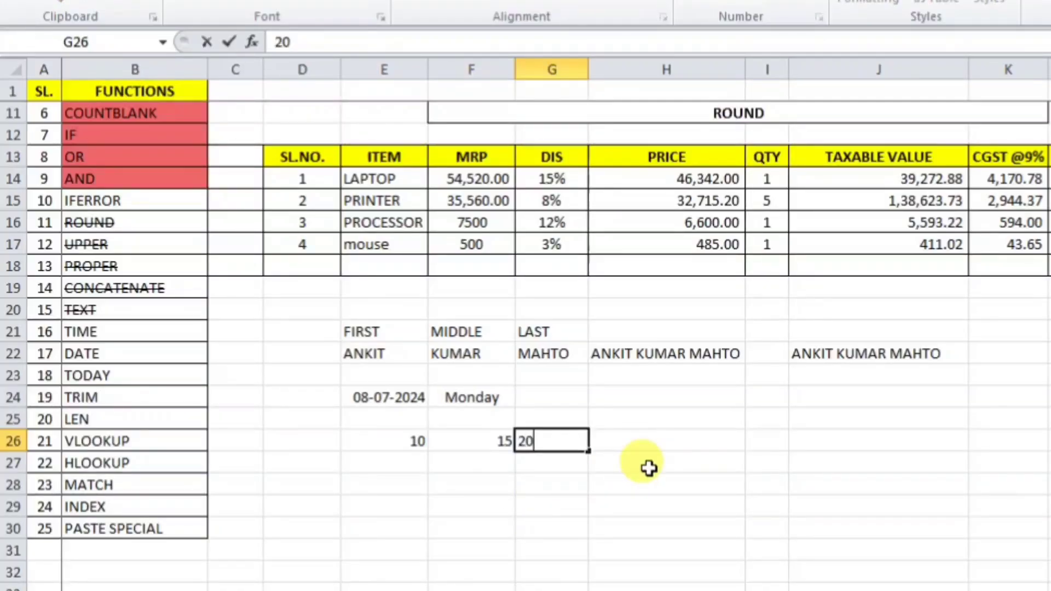
key(Tab)
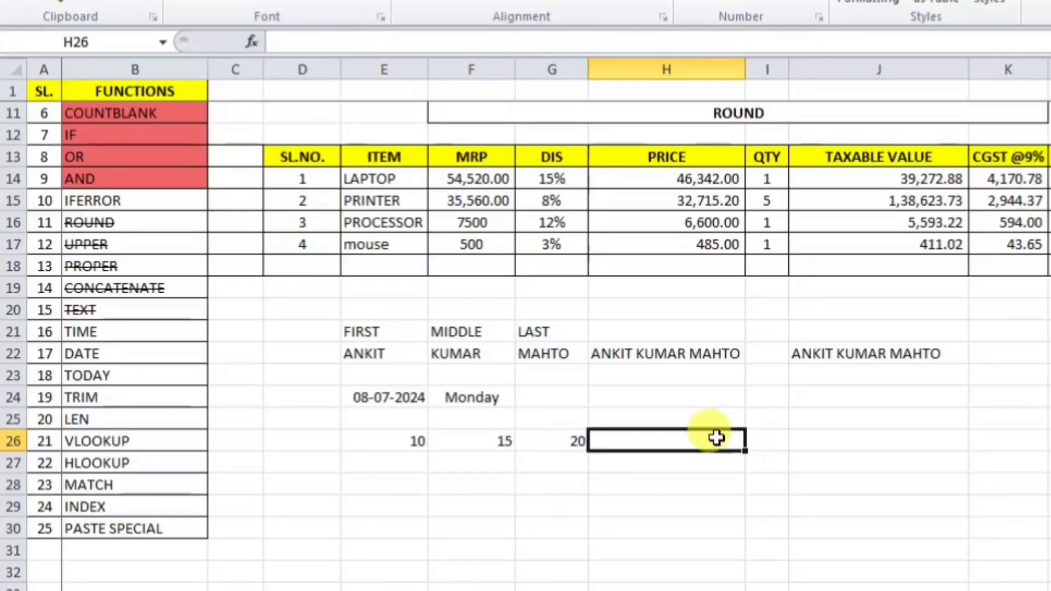
Step: Build =DATE(G26,E26,F26) in H26, fixing the missing-parenthesis warning
text(=)
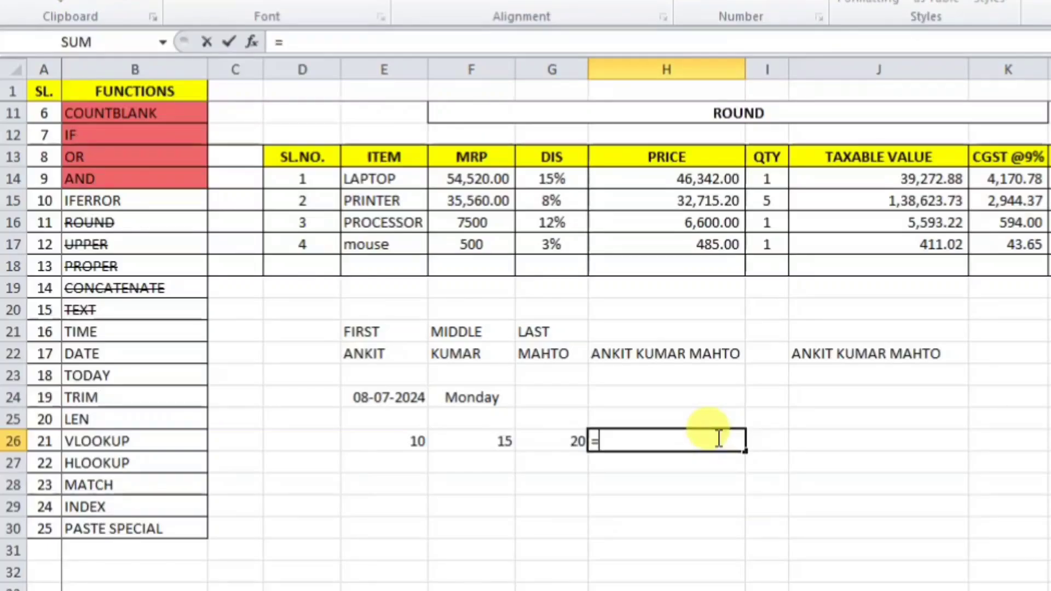
text(DATE()
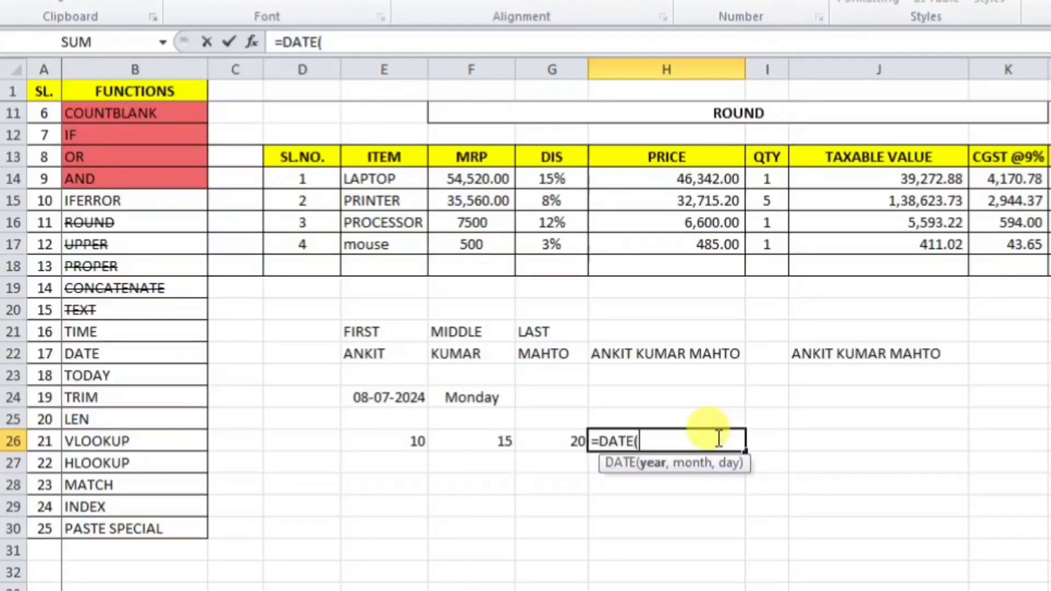
key(Return)
click(739, 344)
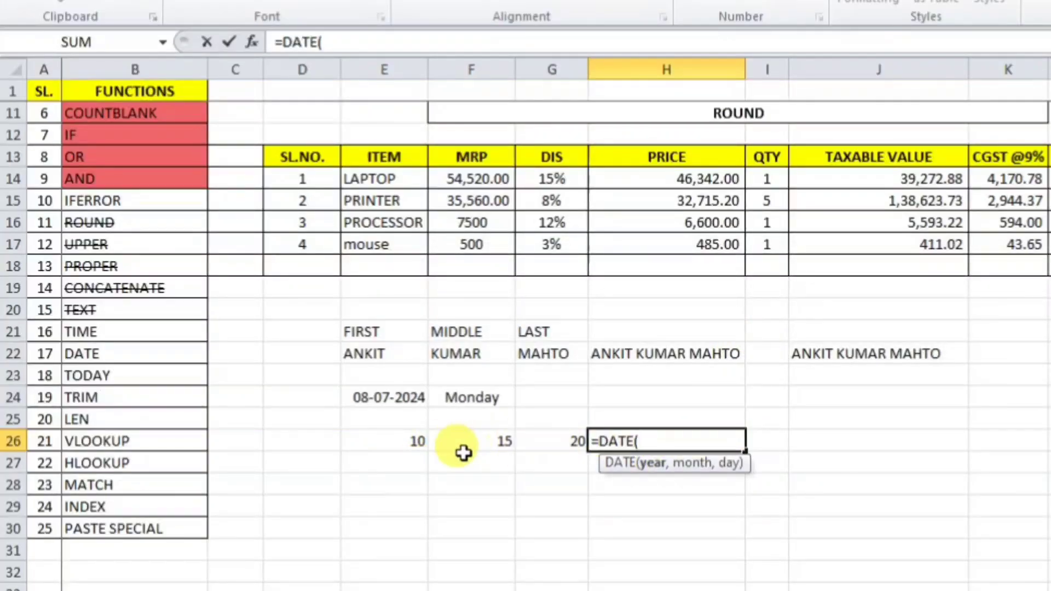
click(552, 438)
text(,)
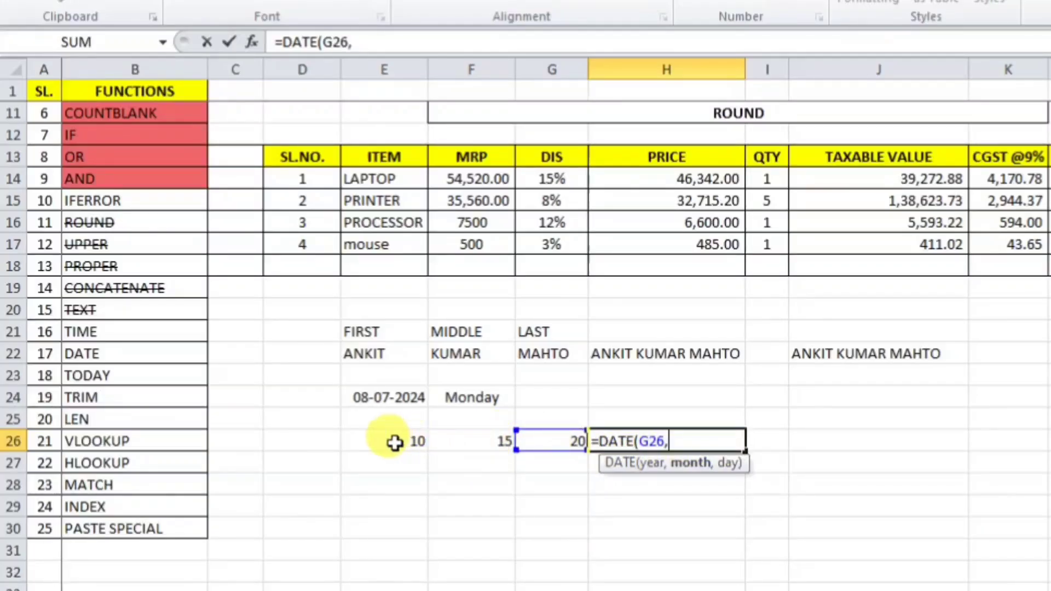
click(411, 442)
text(,)
click(499, 439)
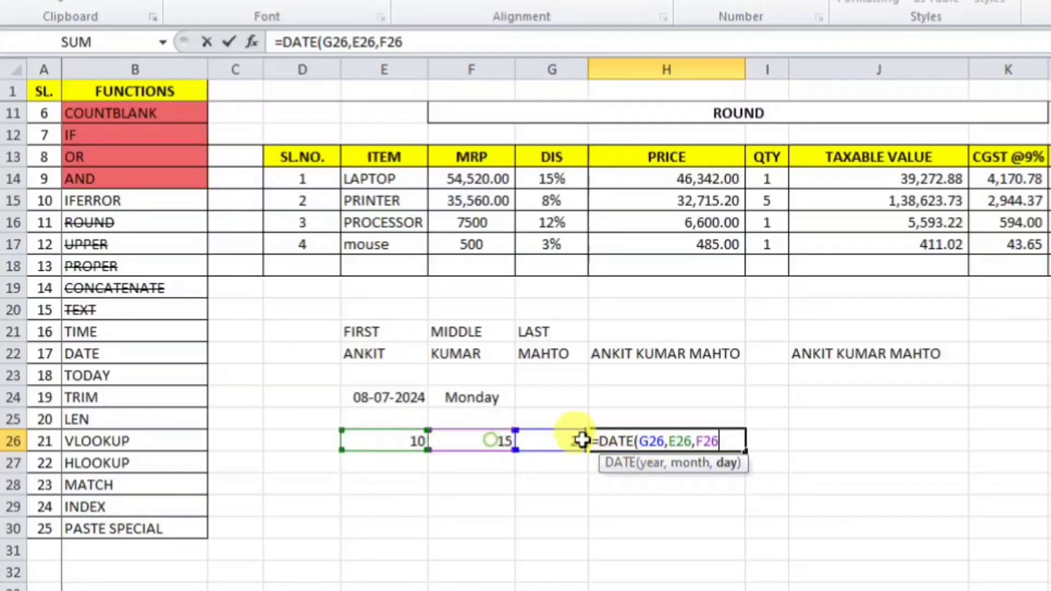
key(Return)
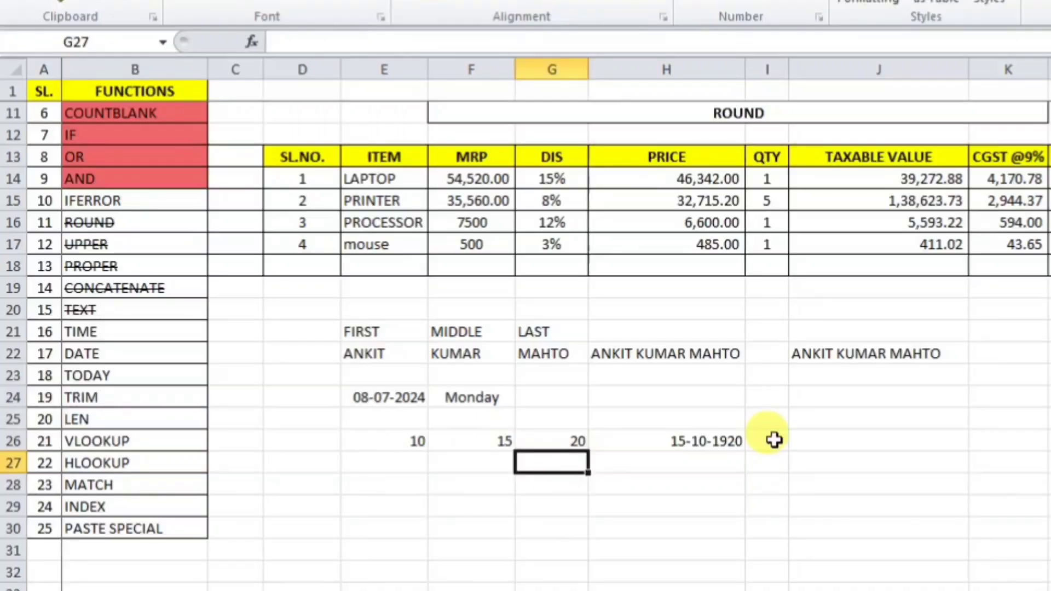
Step: Change G26's year to 2020 and back to 20, making H26 read 15-10-1920
click(734, 441)
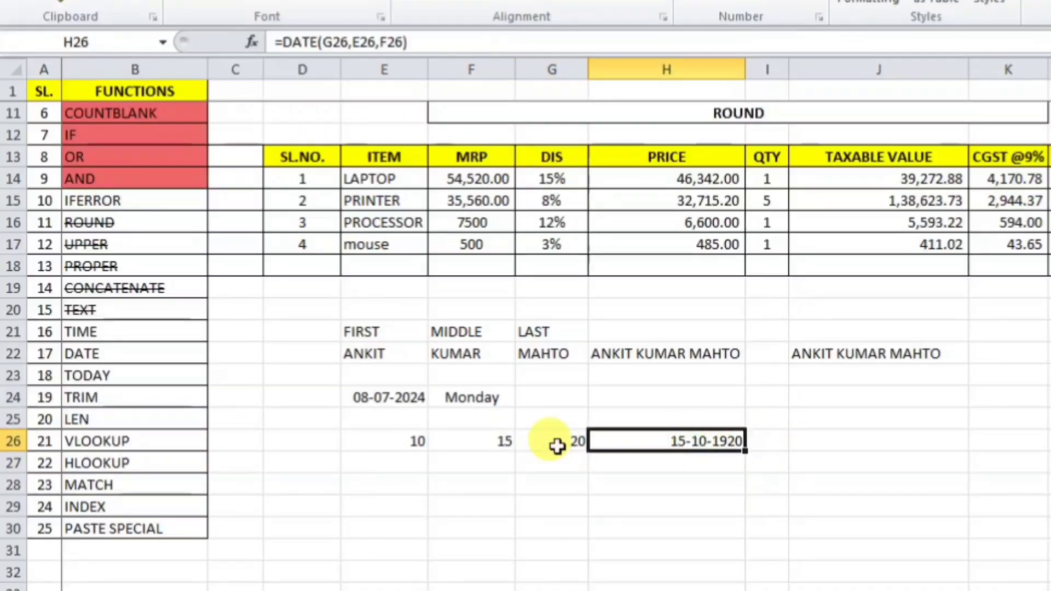
click(558, 441)
text(2020)
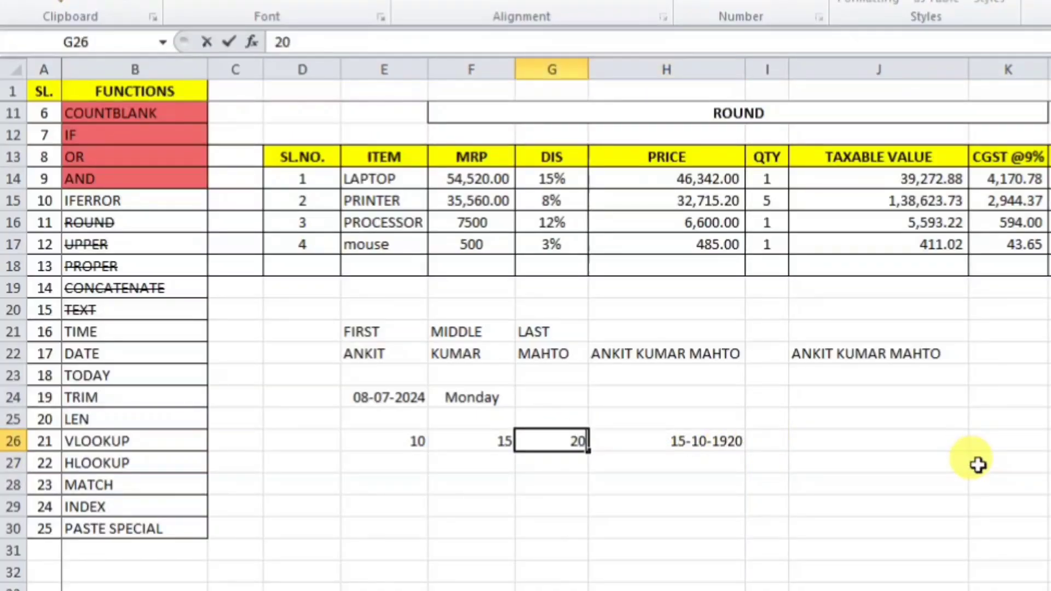
key(Return)
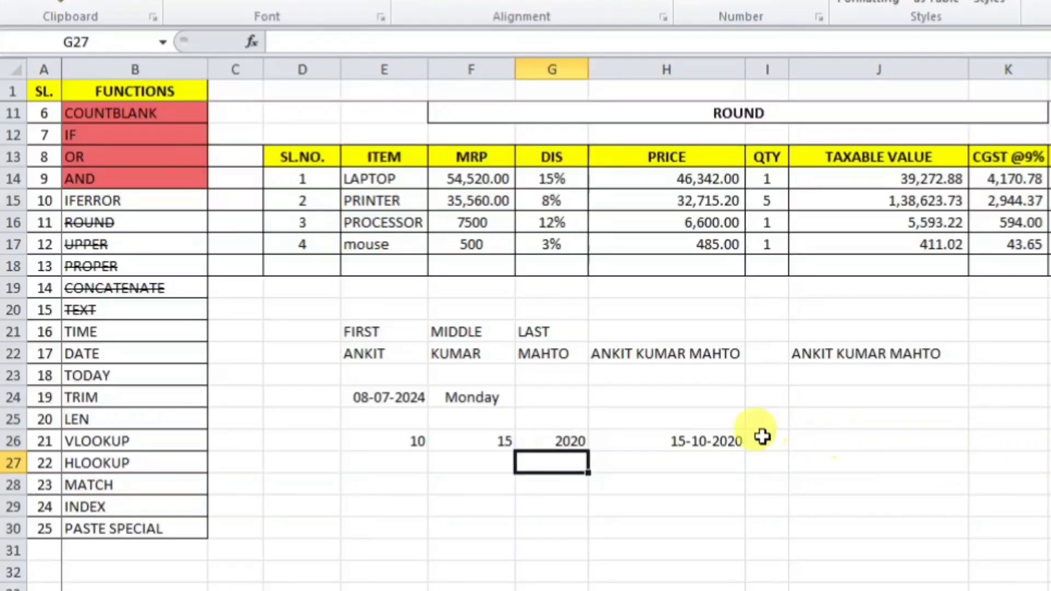
click(711, 441)
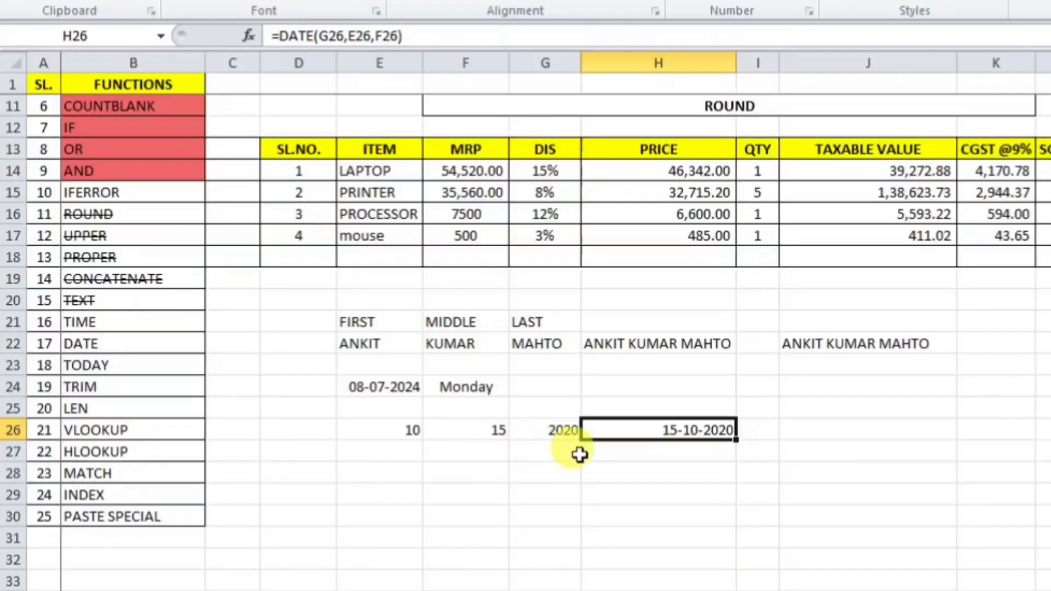
click(567, 429)
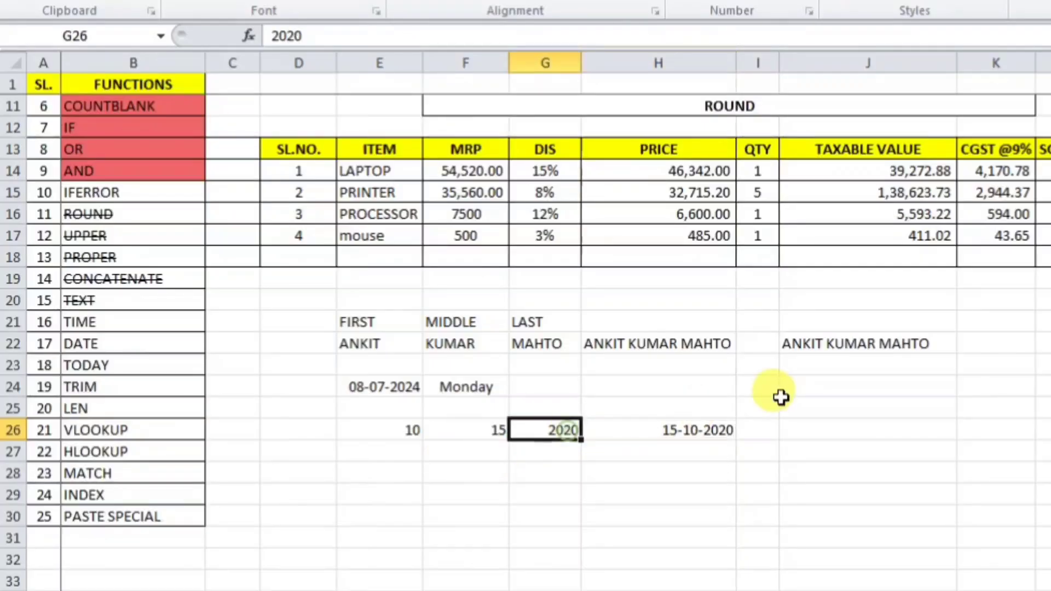
text(20)
key(Return)
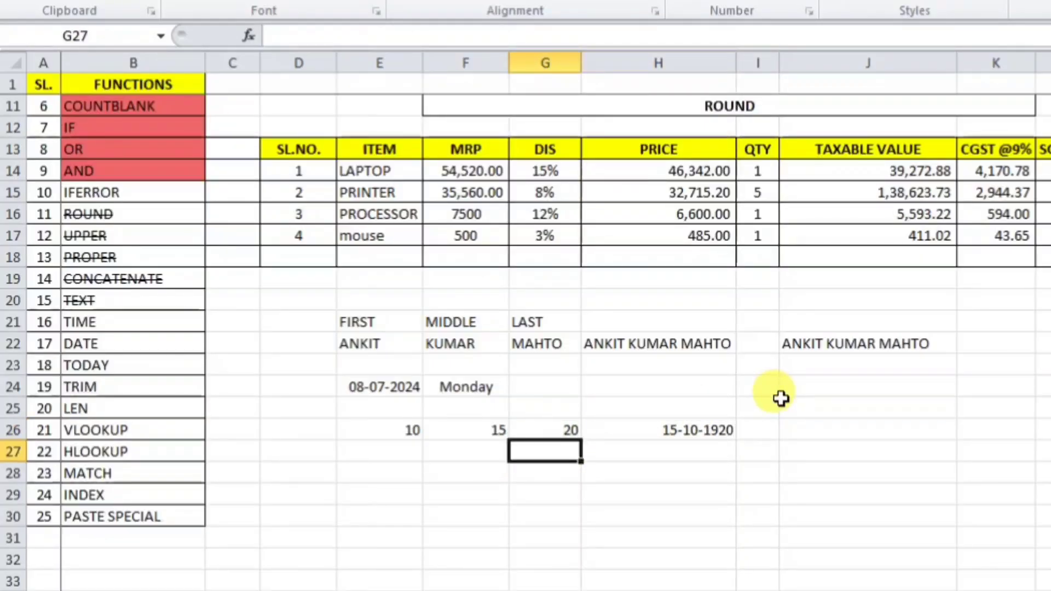
click(675, 460)
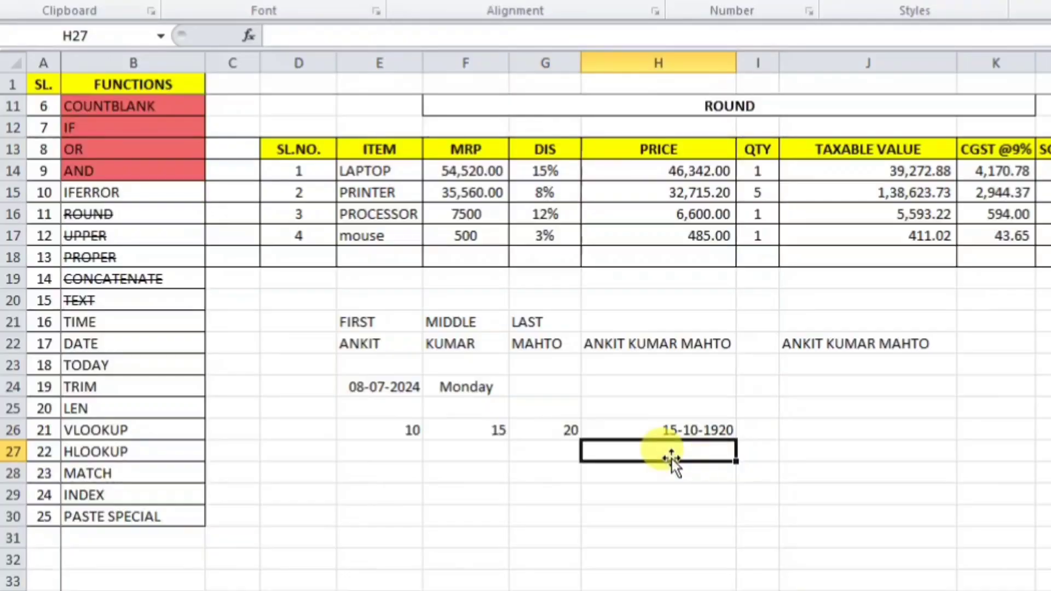
Step: Enter =TIME(E26,F26,G26) in H27
text(=TI)
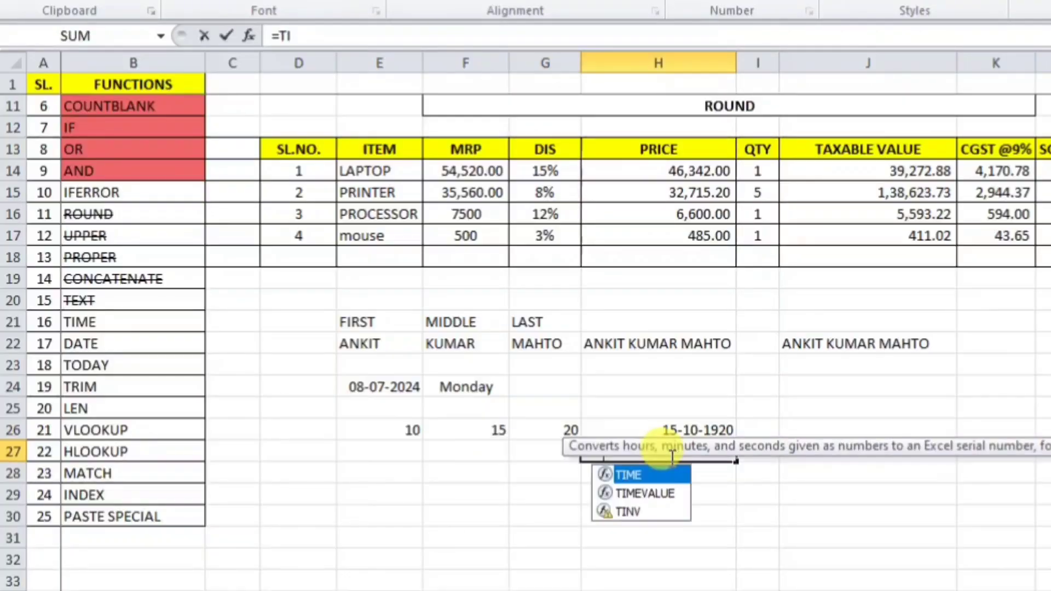
text(ME()
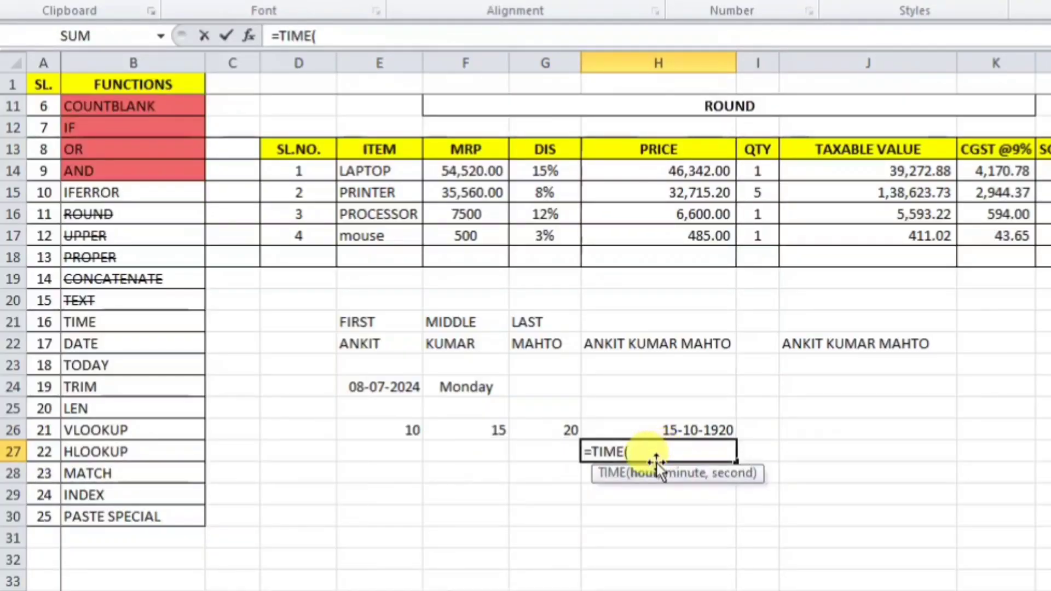
click(404, 430)
text(,)
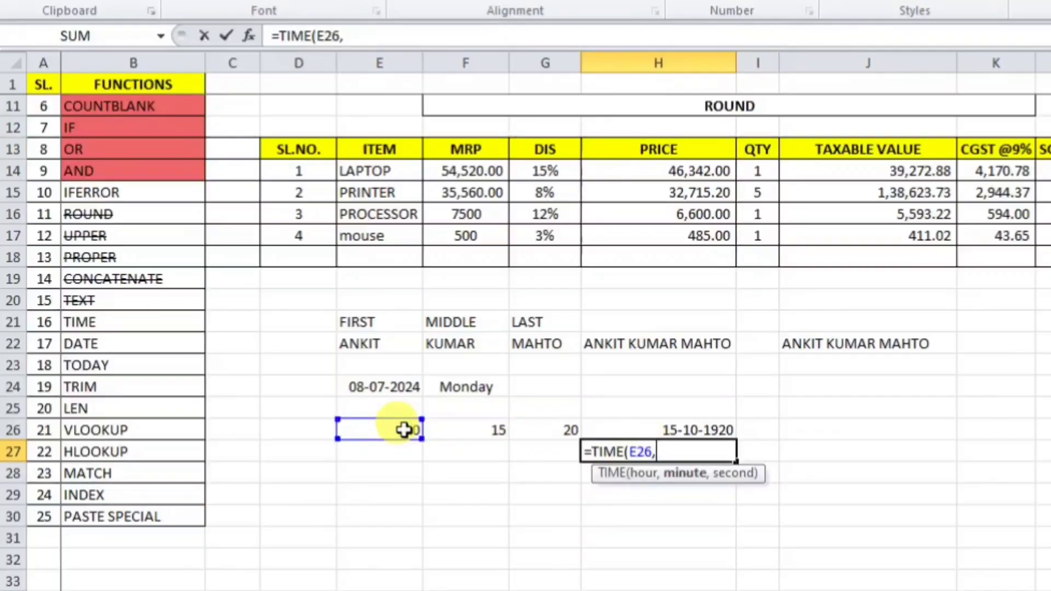
click(478, 429)
text(,)
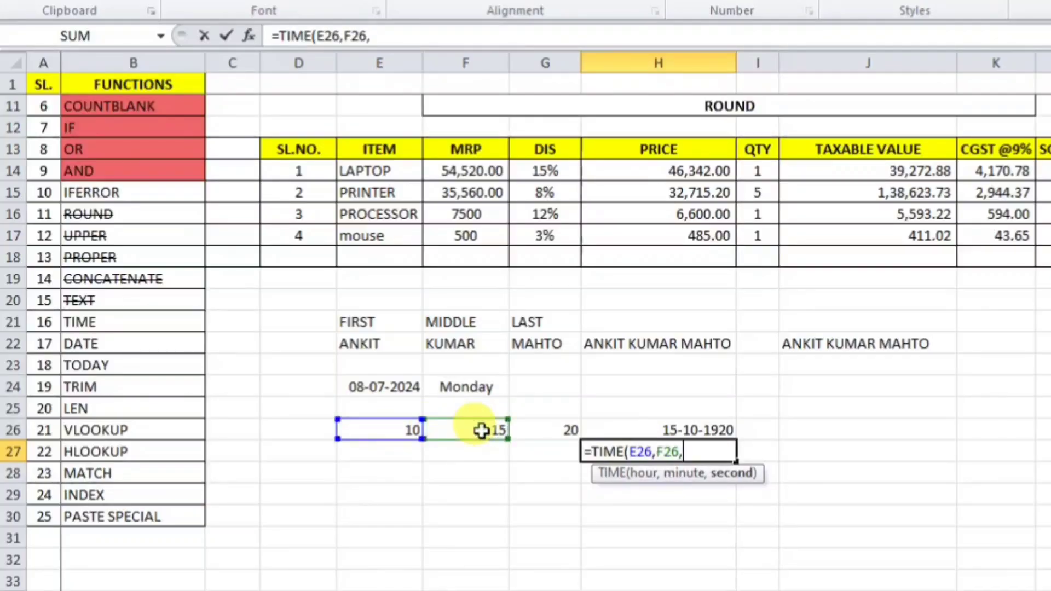
click(567, 430)
key(Return)
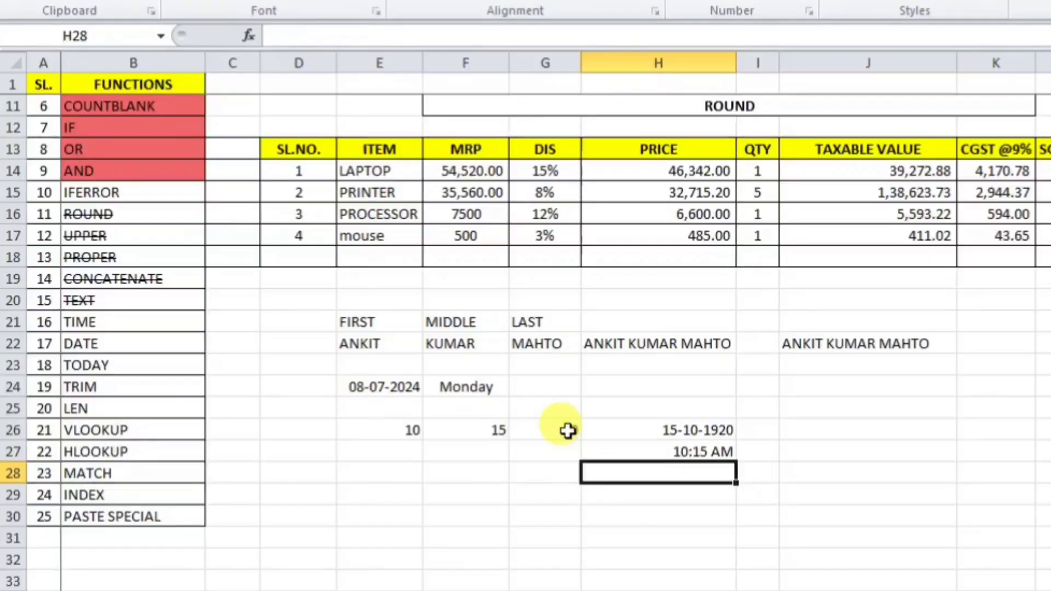
click(662, 452)
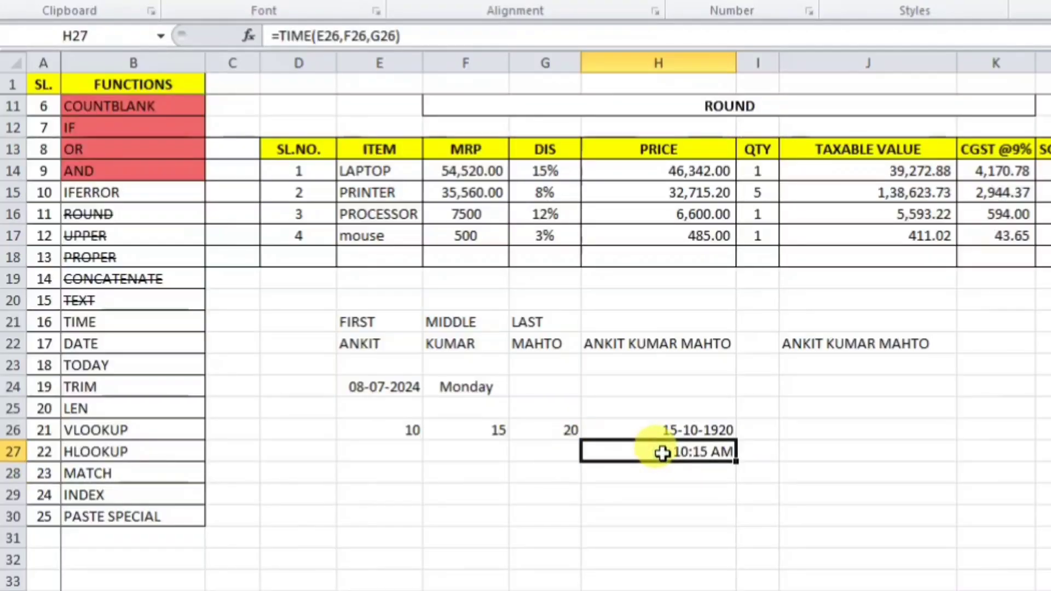
Step: Change the hour in E26 to 20, then 11, so H27 shows 11:15 AM
click(412, 431)
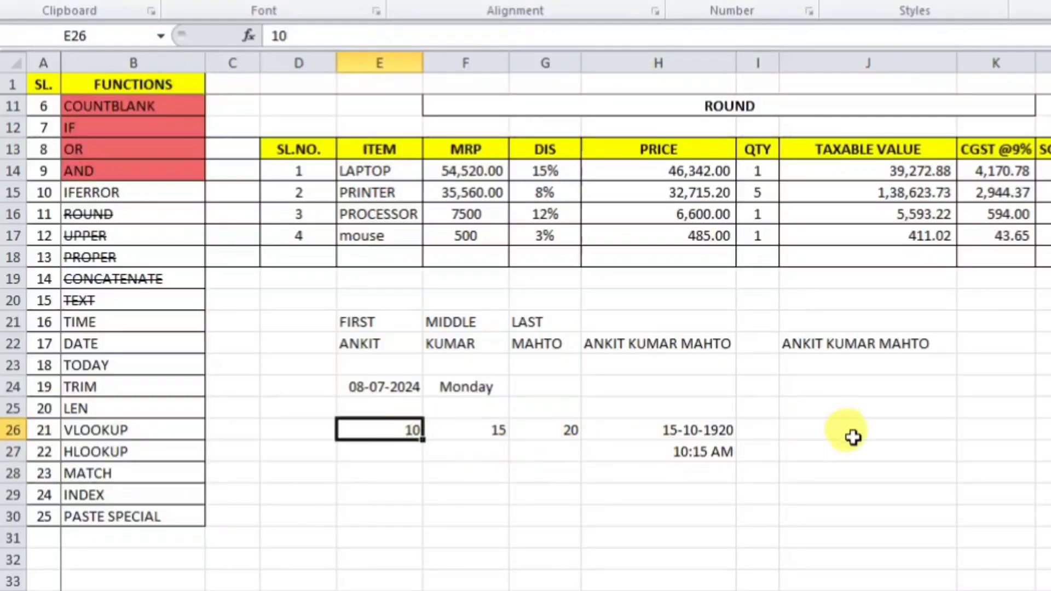
text(20)
key(Return)
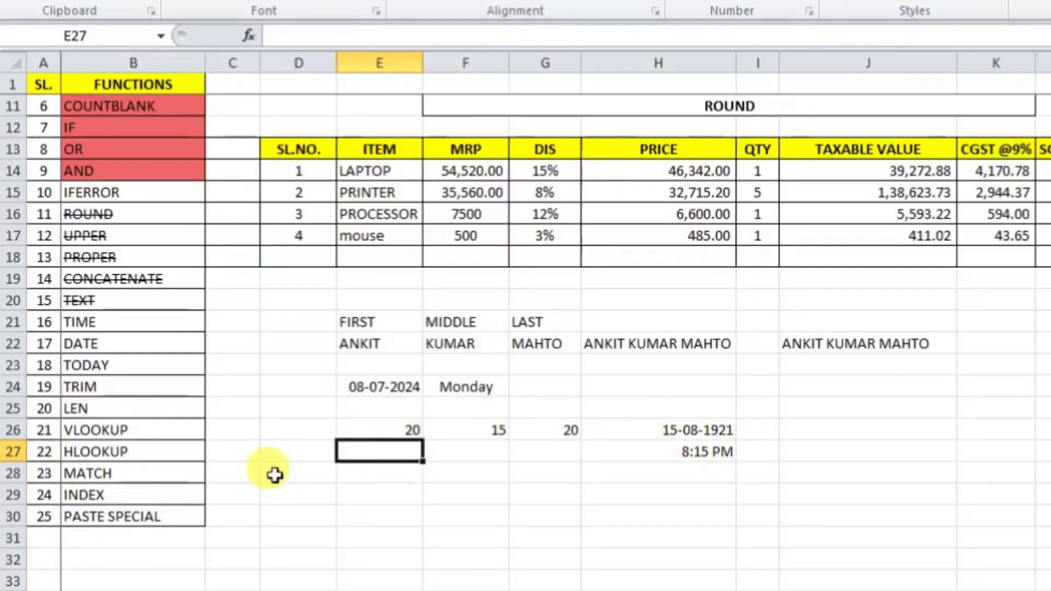
click(368, 432)
text(11)
key(Return)
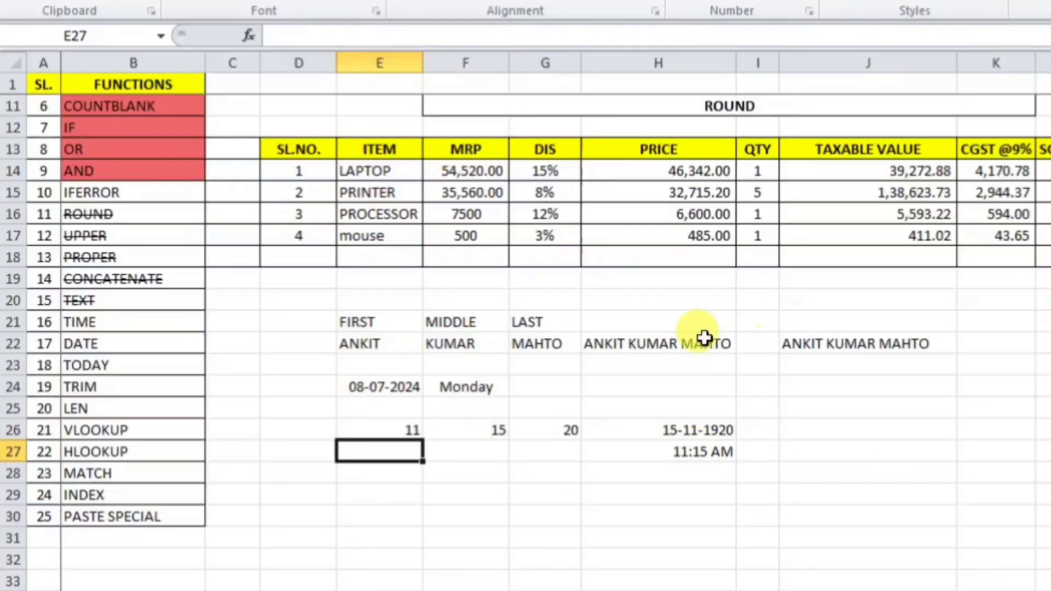
click(134, 322)
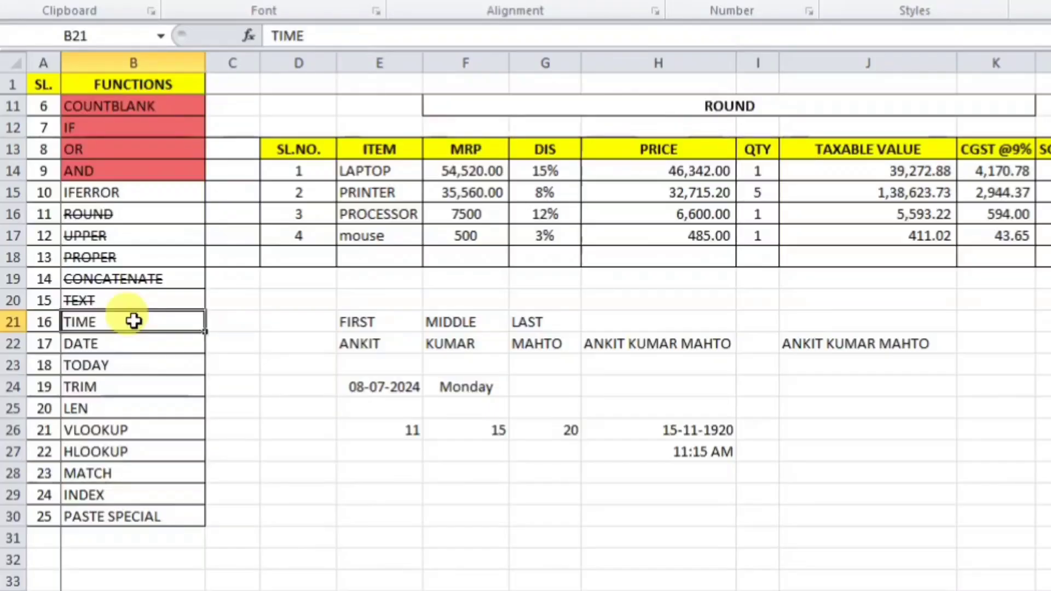
Step: Strike through TIME and DATE with Ctrl+5, then review the examples block D21:K29
key(ctrl+5)
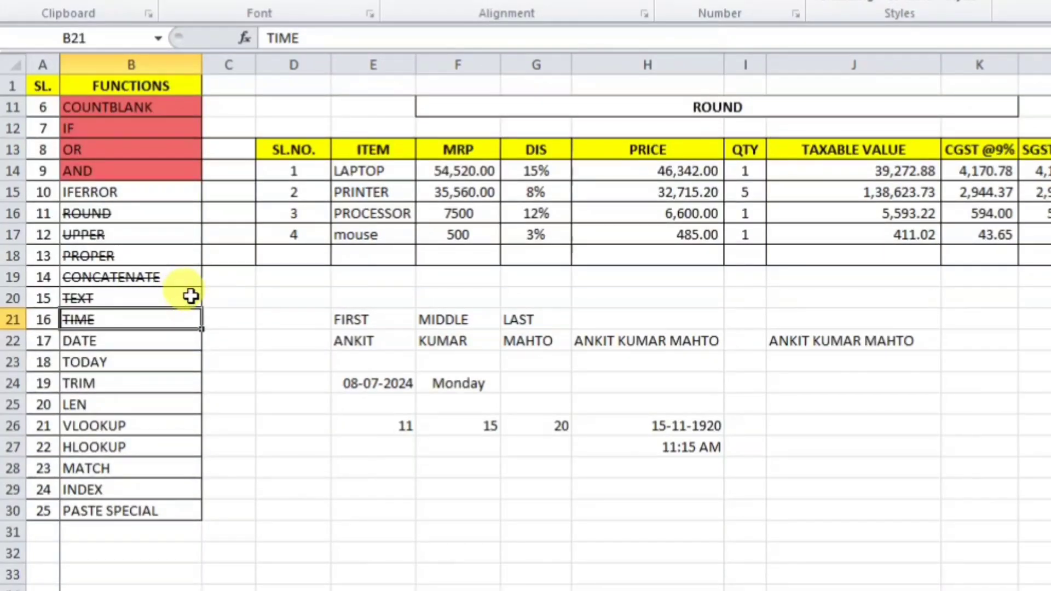
click(124, 338)
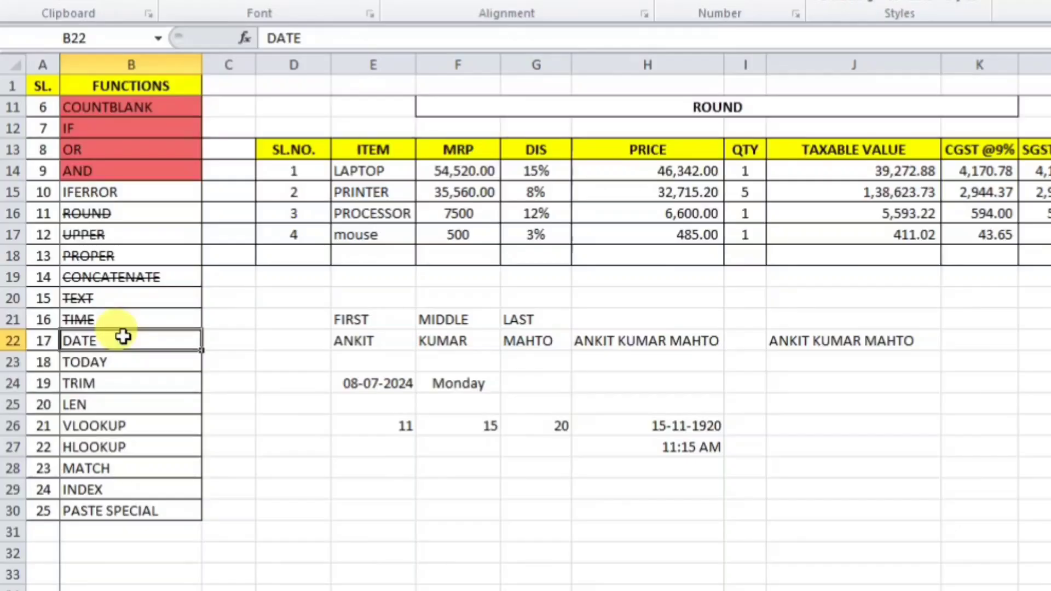
key(ctrl+5)
click(122, 361)
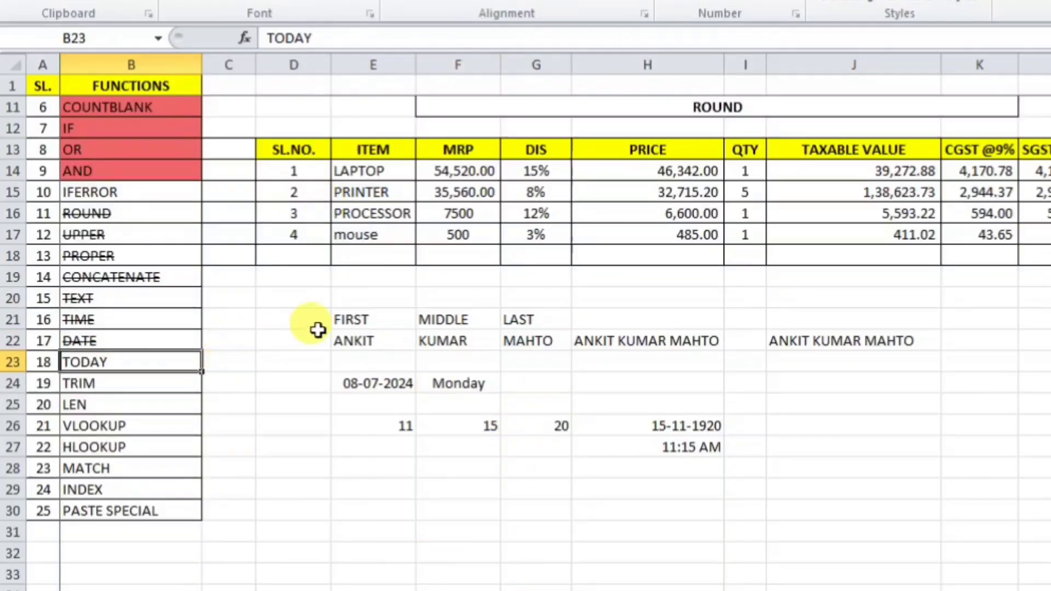
drag(307, 317, 974, 486)
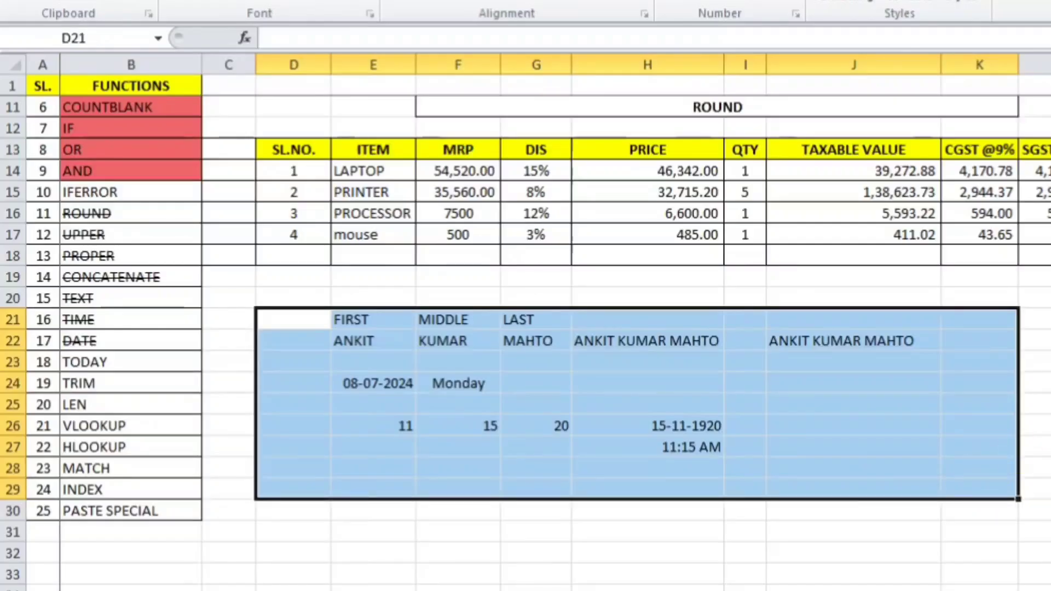
click(1049, 426)
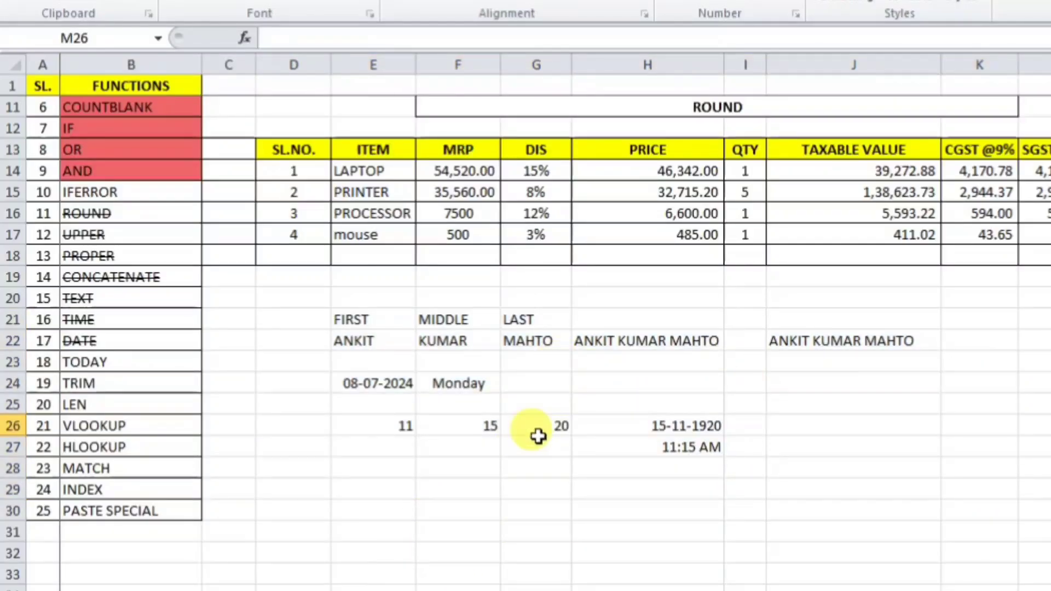
scroll(840, 356, up, 3)
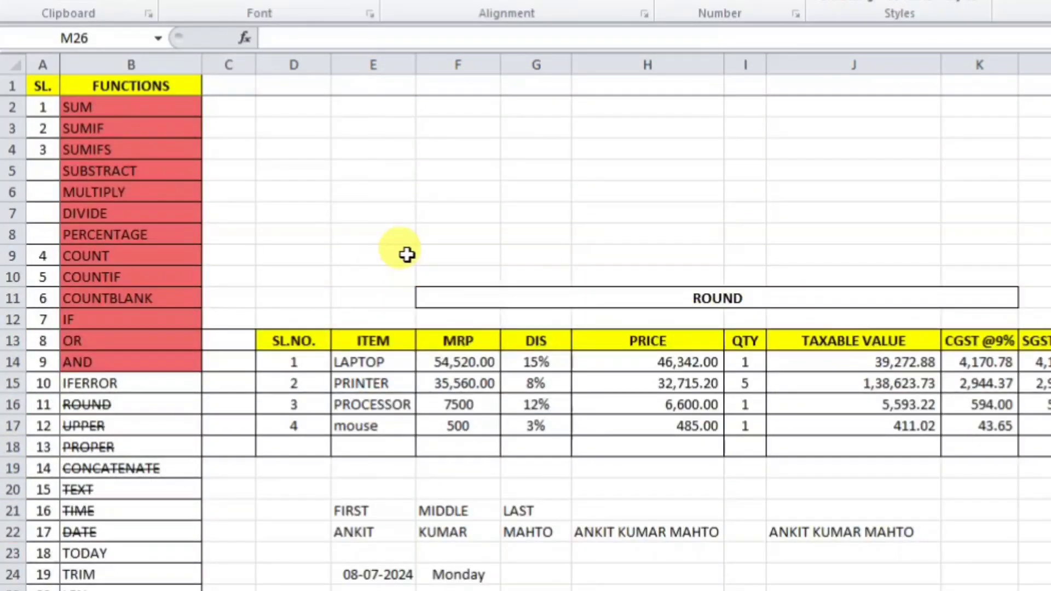
Step: Enter DOB in F4 and 25-10-1997 in G4, then autofit column G
click(468, 149)
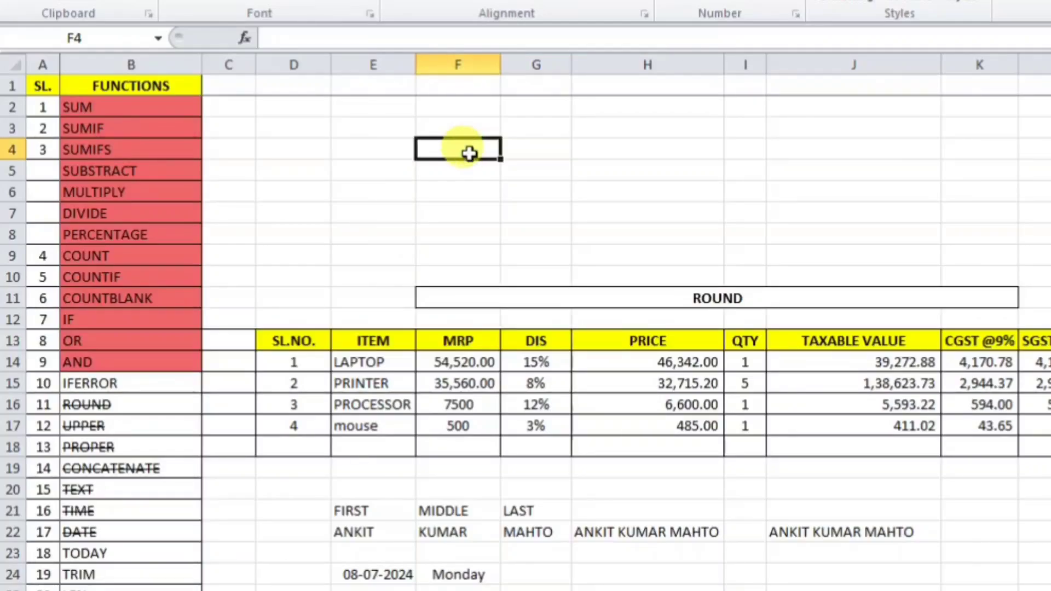
text(DOB)
key(Tab)
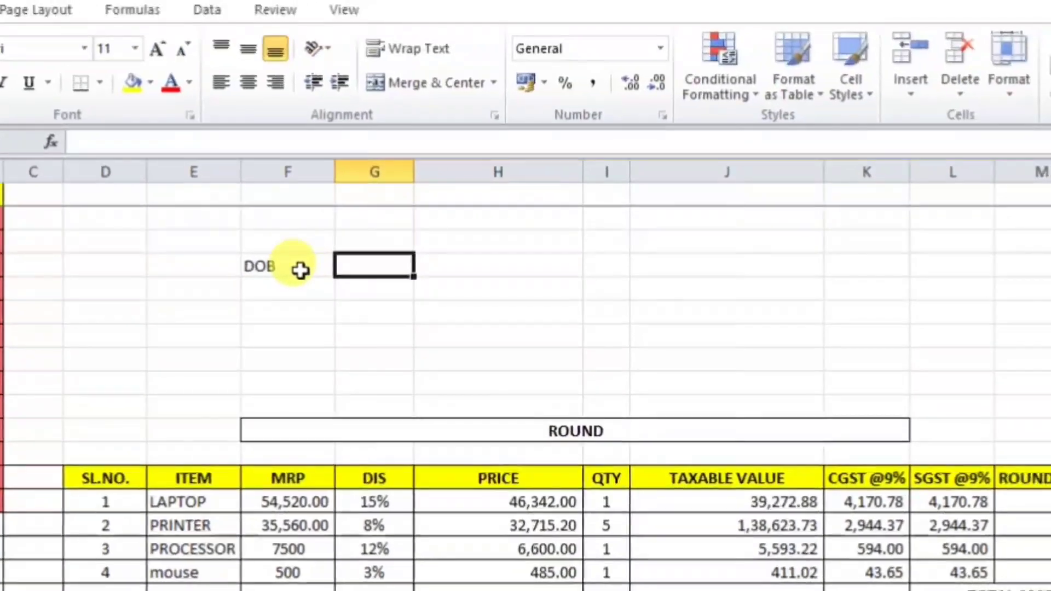
text(25-10)
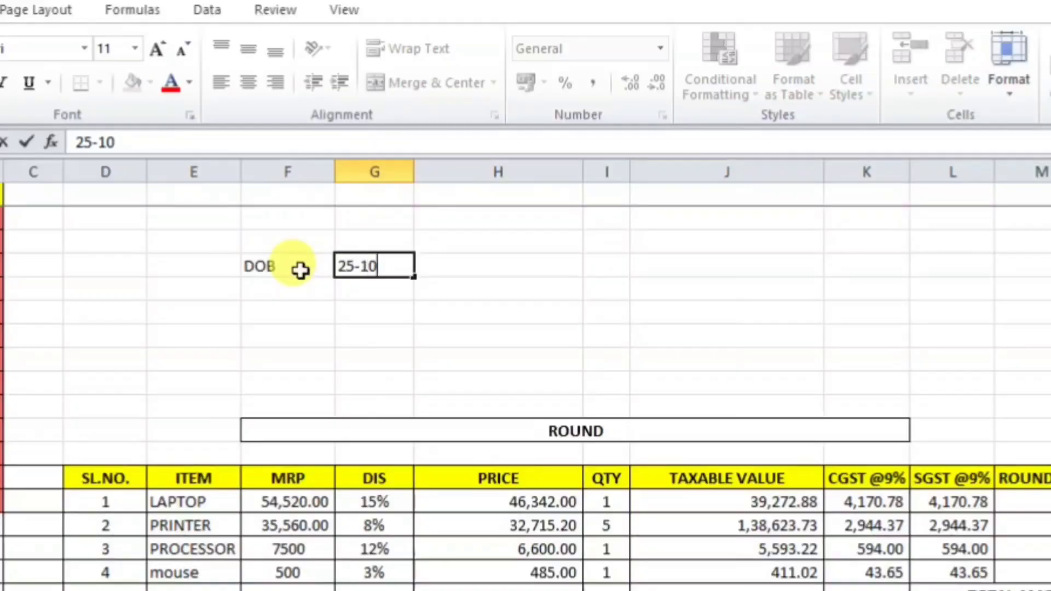
text(-1997)
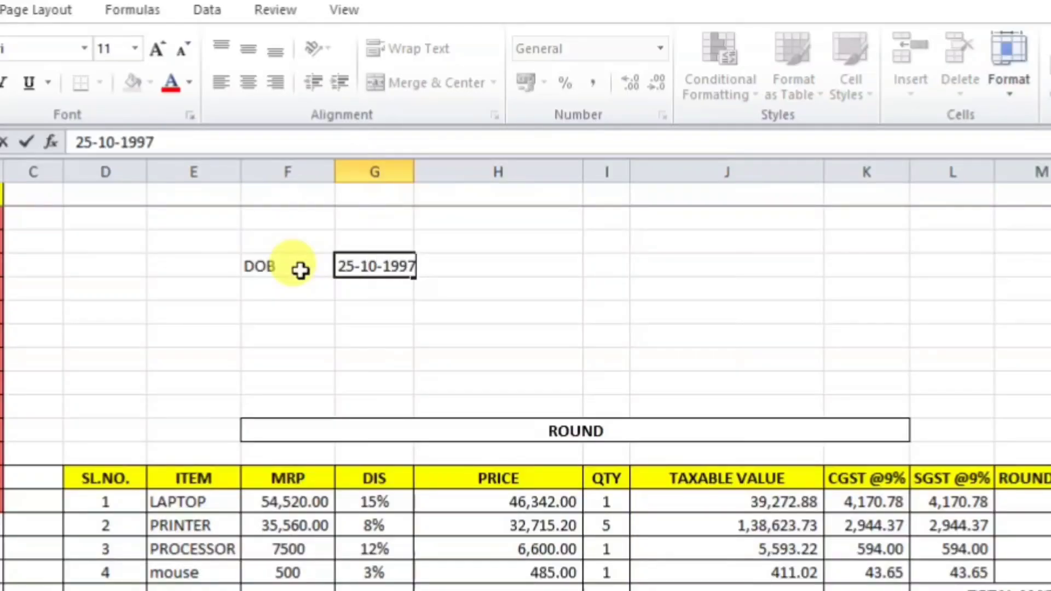
key(Return)
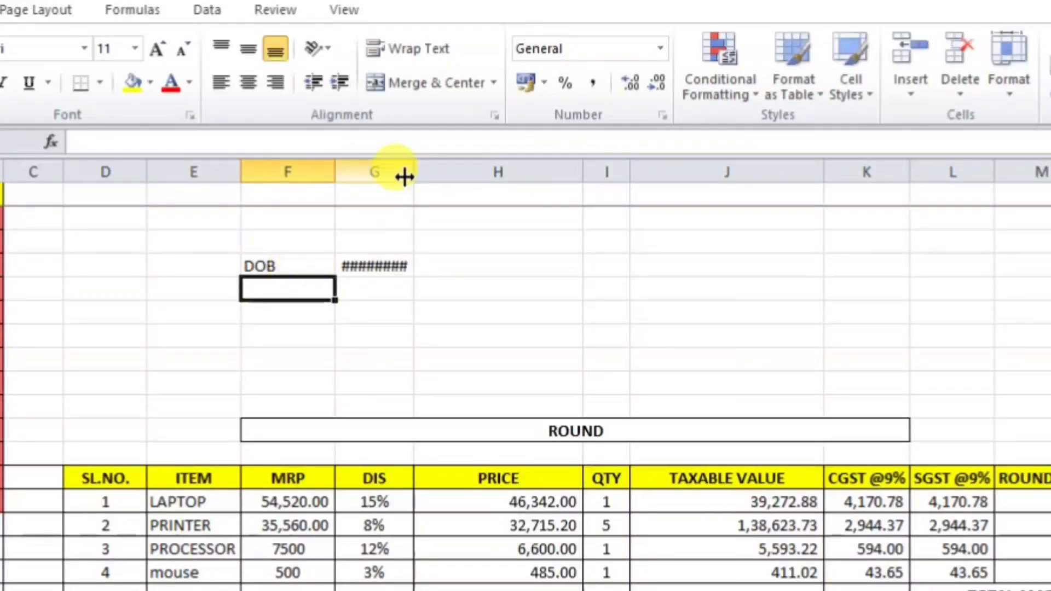
double_click(417, 166)
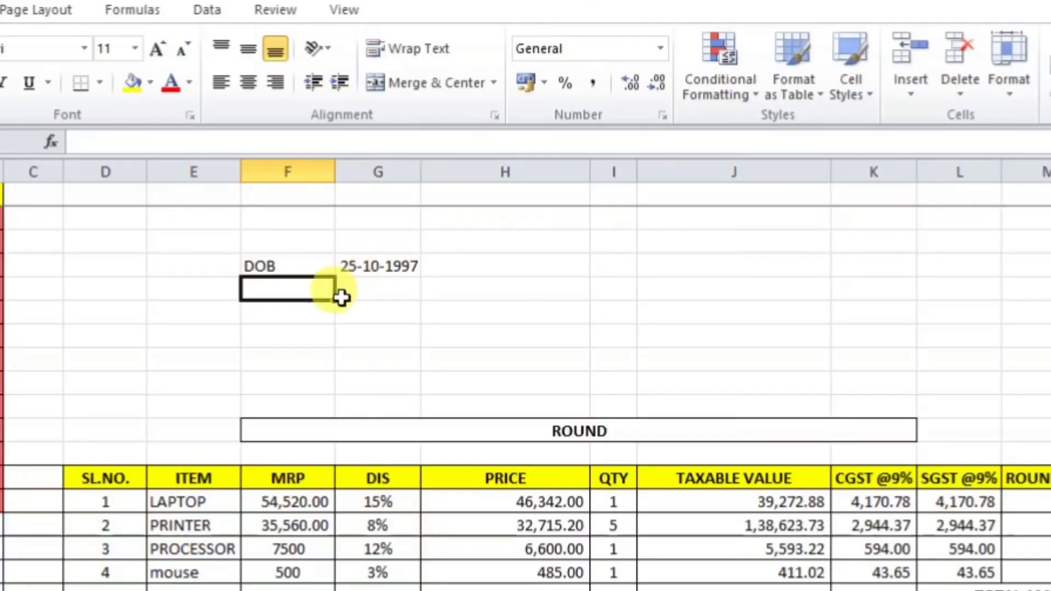
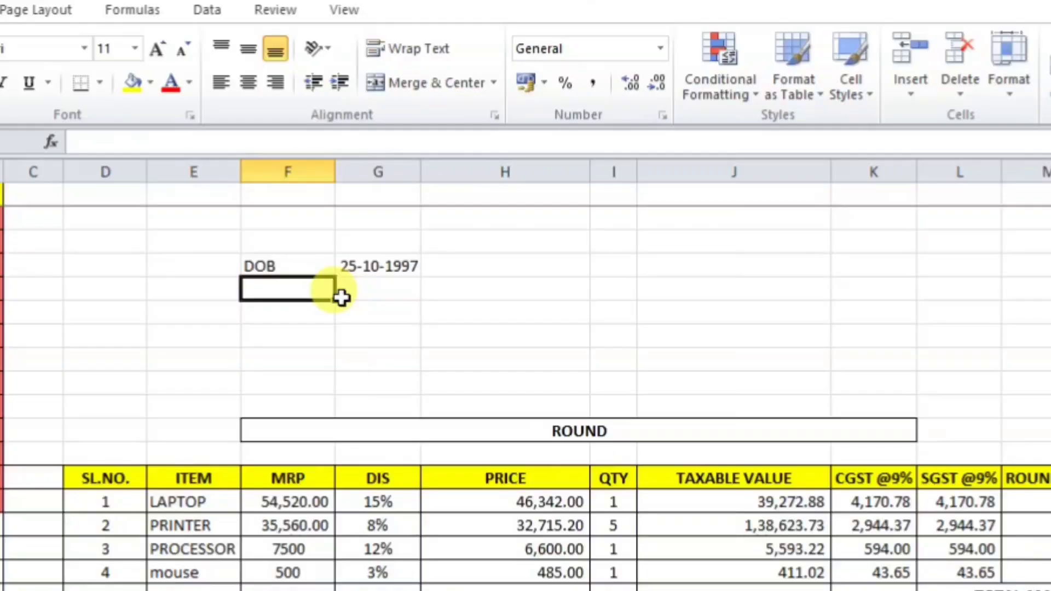
Step: Label F5 AGE and enter =DATEDIF(G4,TODAY(),"Y") in G5, giving 26 years
text(AGE)
click(342, 297)
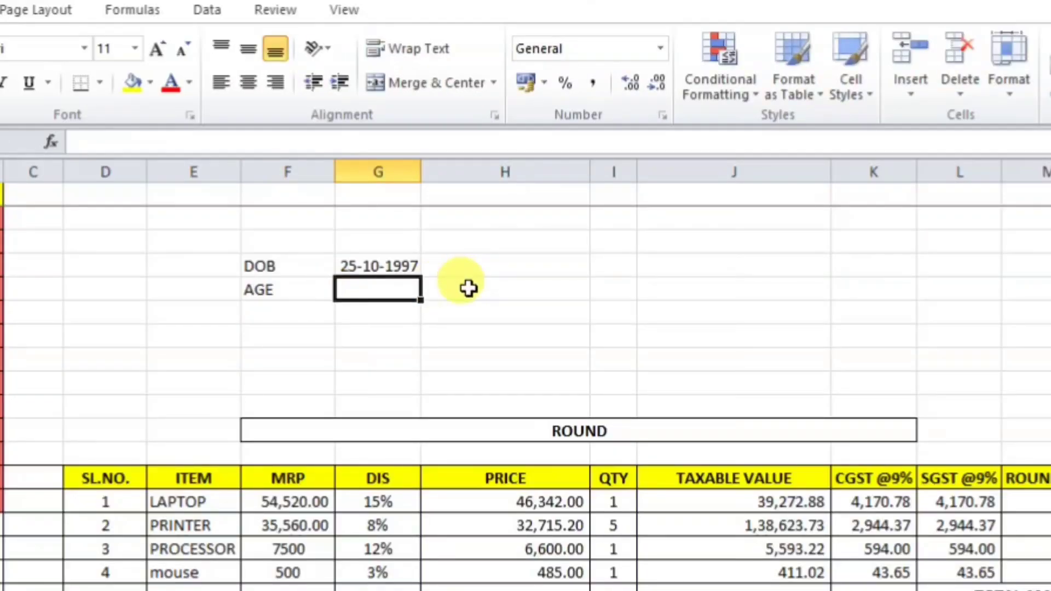
text(=DATE)
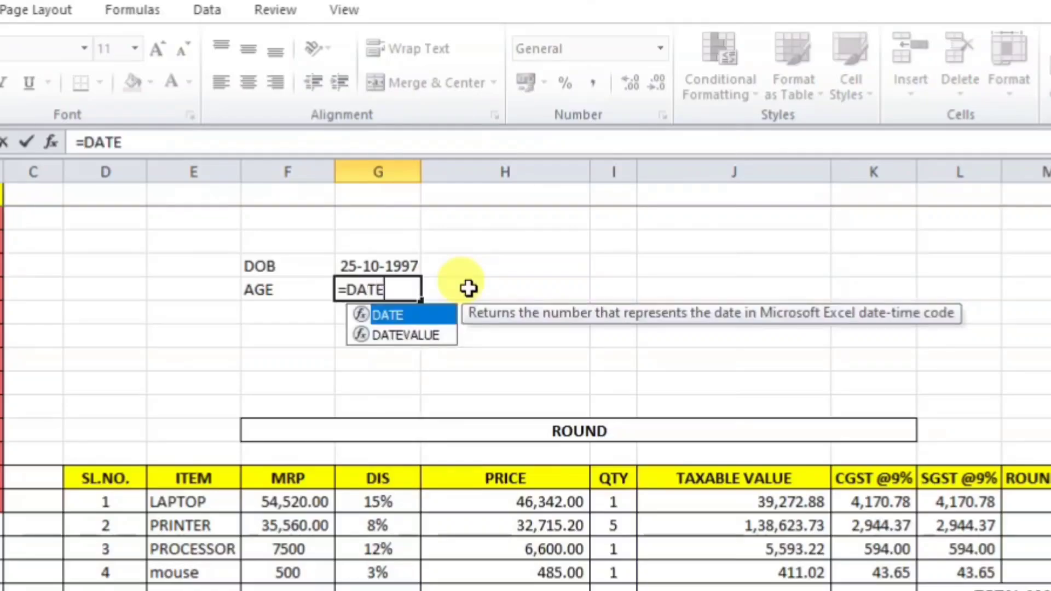
text(D)
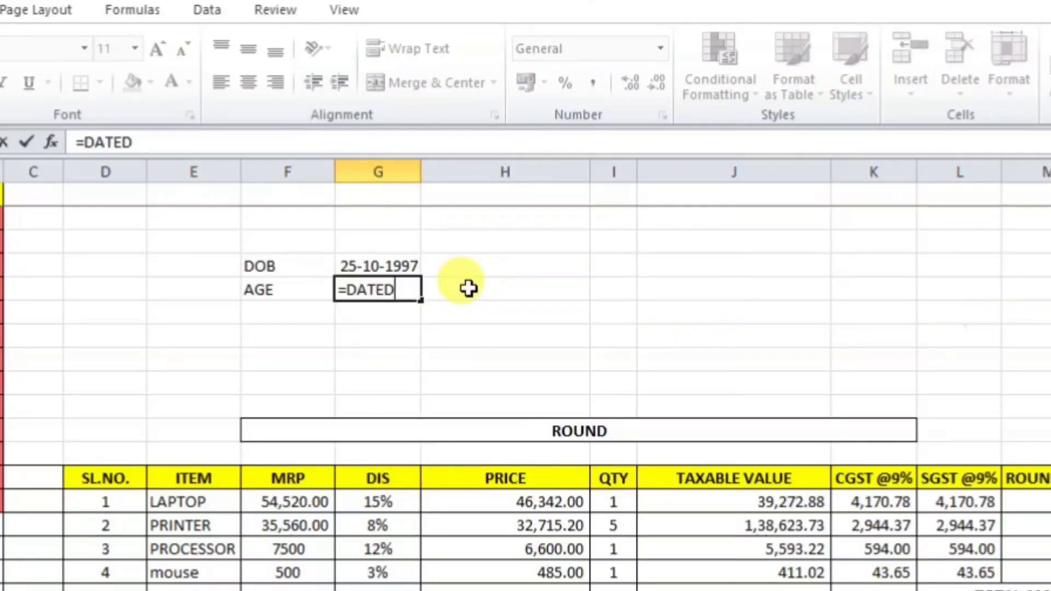
text(IF()
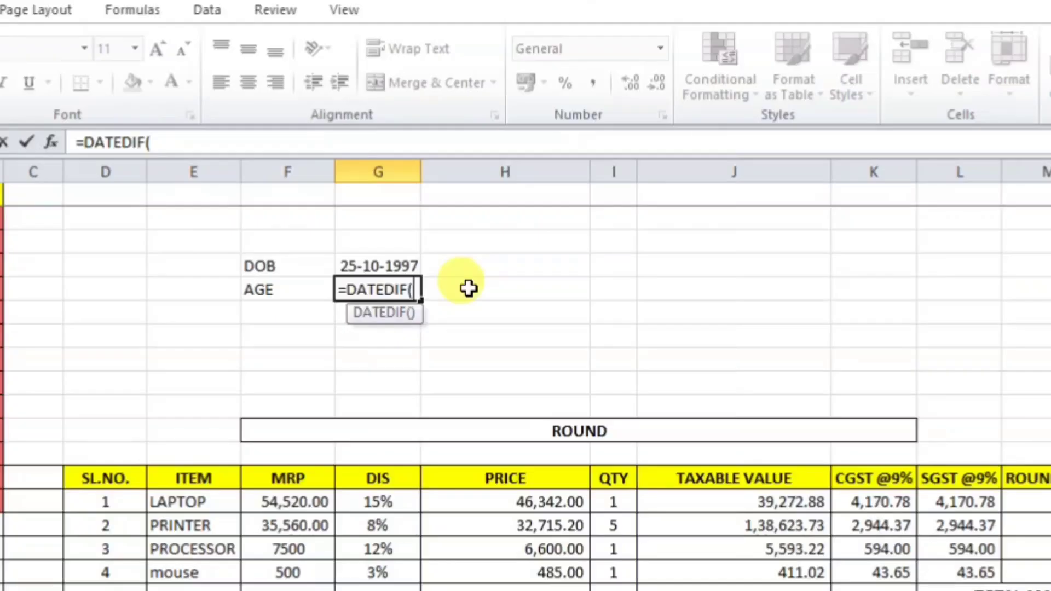
click(401, 266)
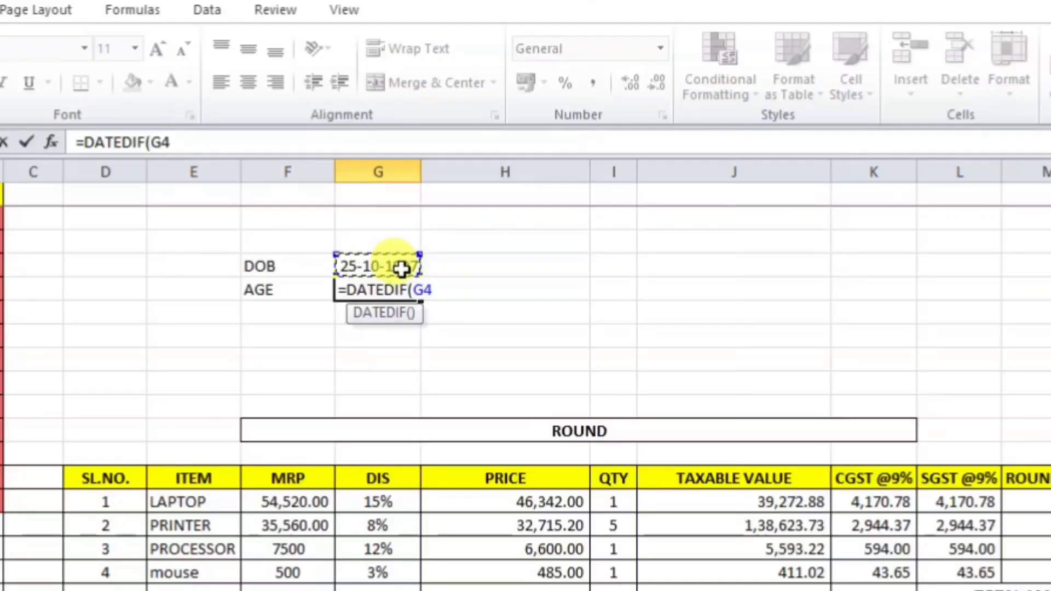
text(,)
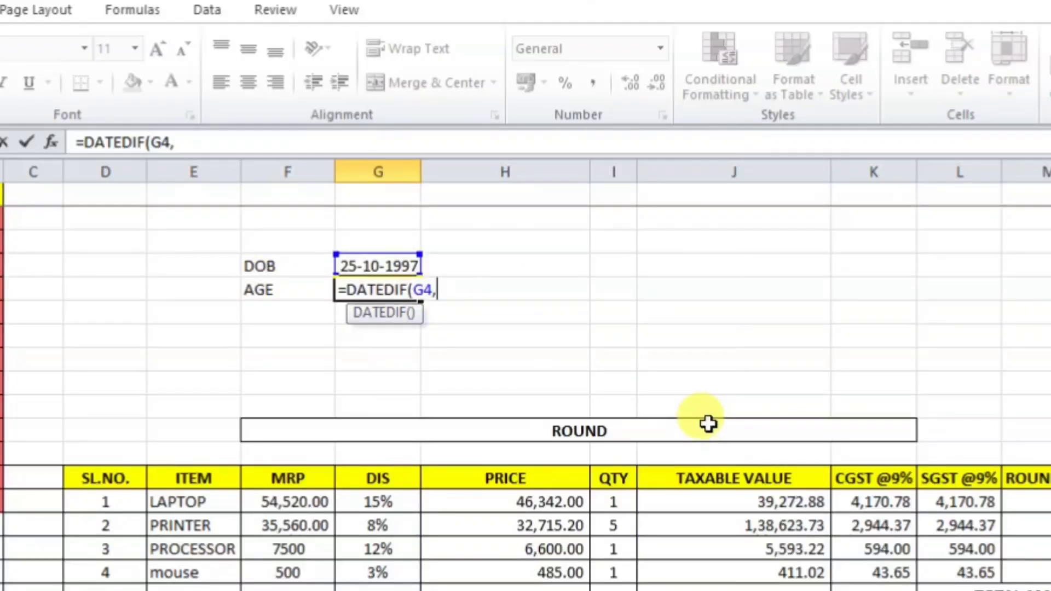
text(TO)
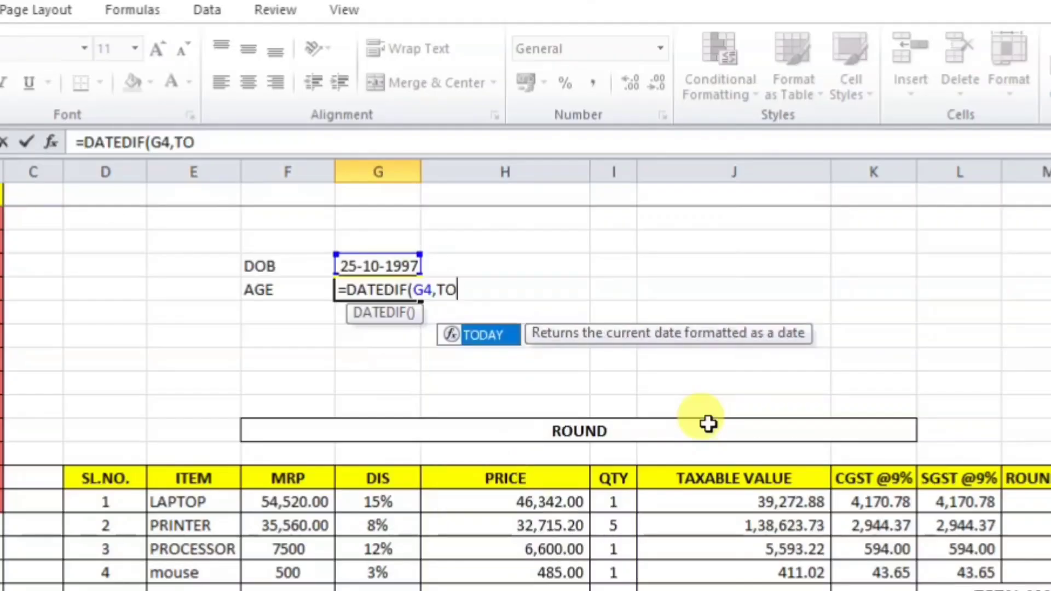
key(Tab)
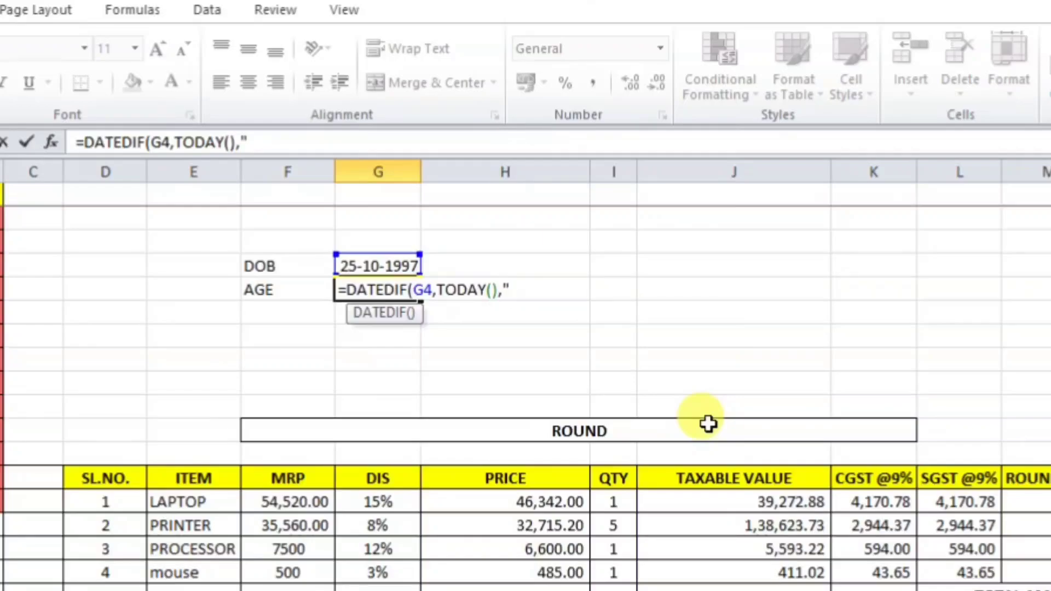
text(Y)
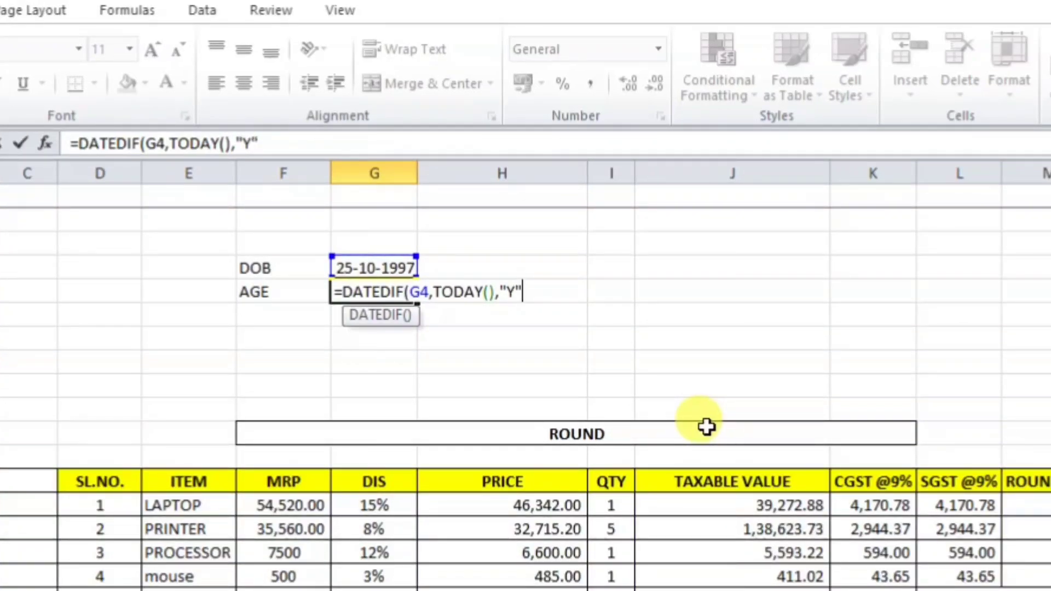
key(Return)
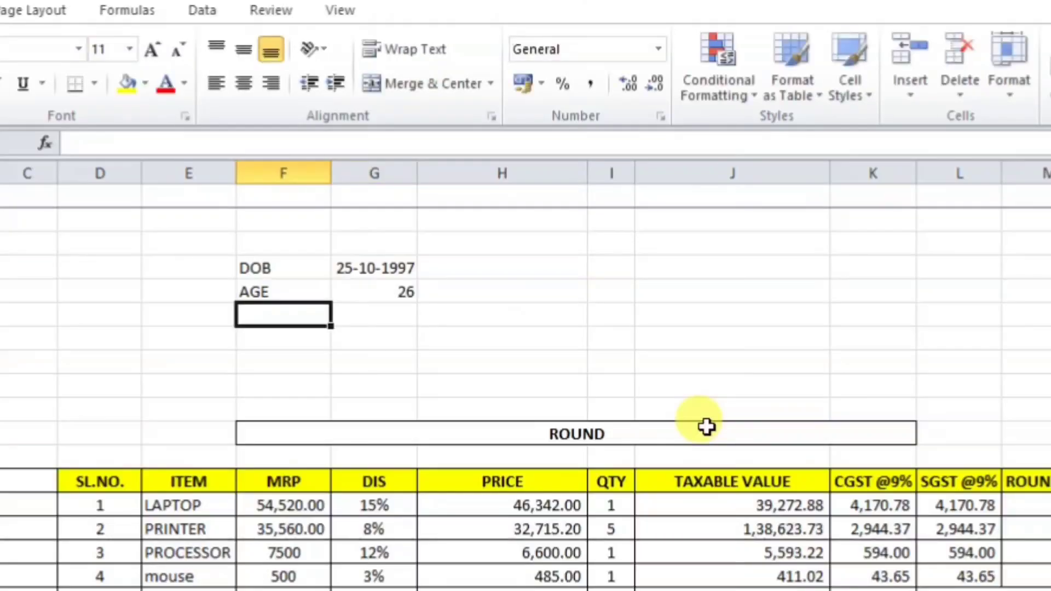
Step: Append &DATEDIF(G4,TODAY(),"YM") to G5's formula so it displays 2611
click(387, 292)
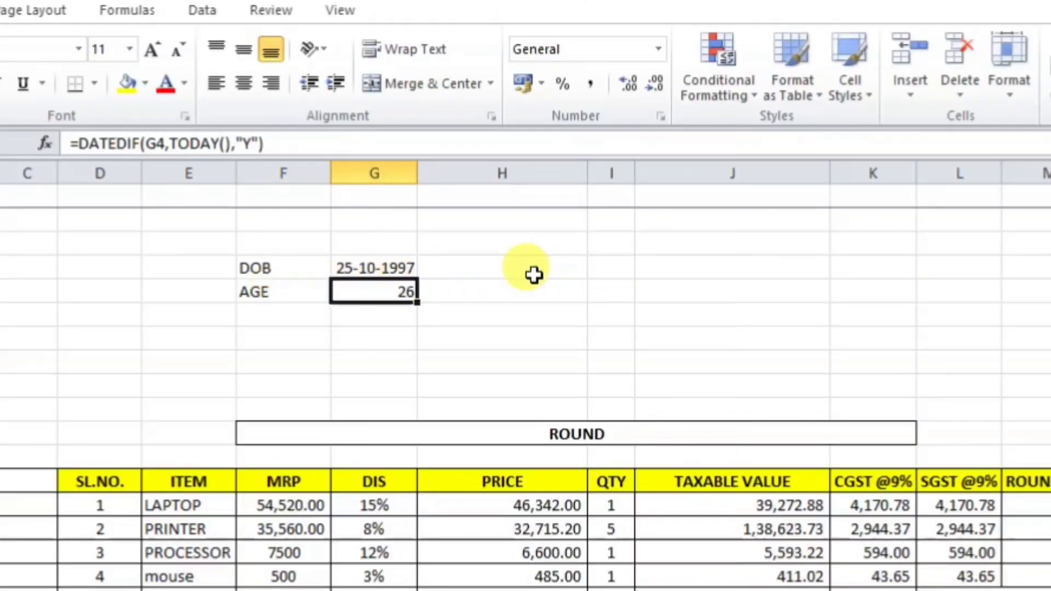
click(326, 144)
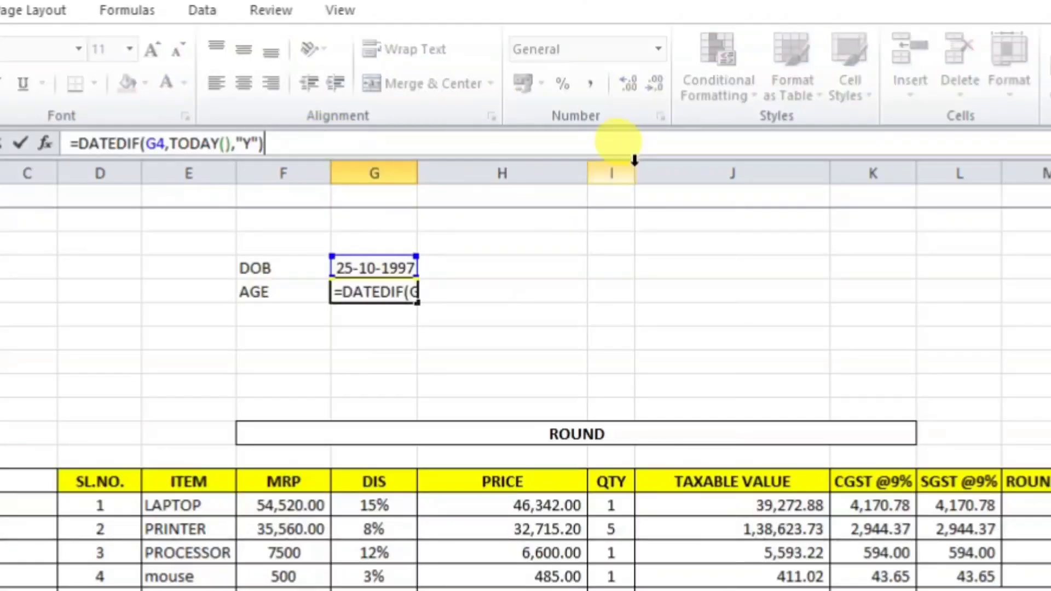
key(End)
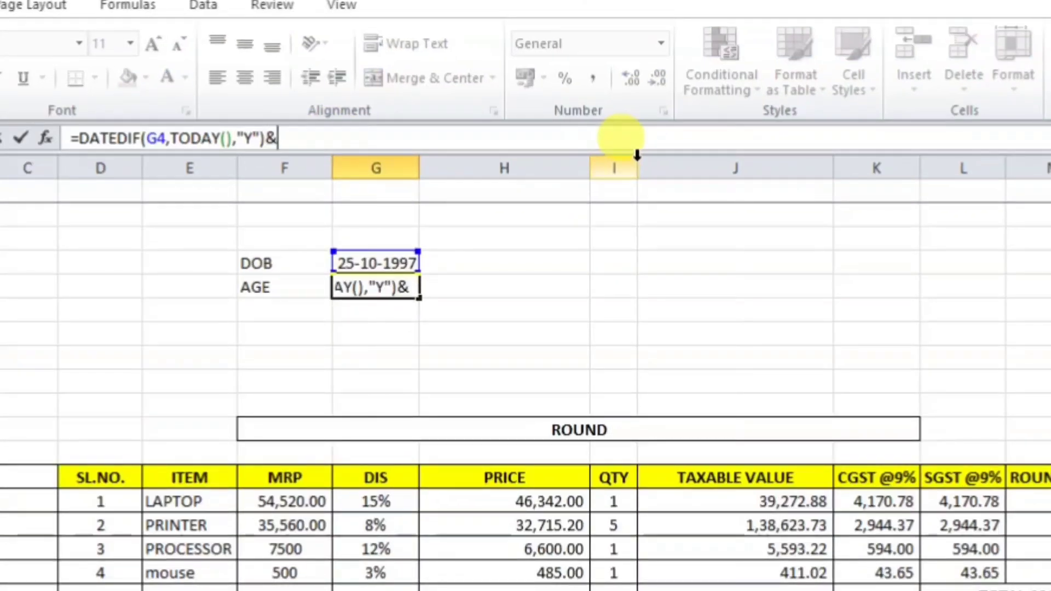
text(&DATE)
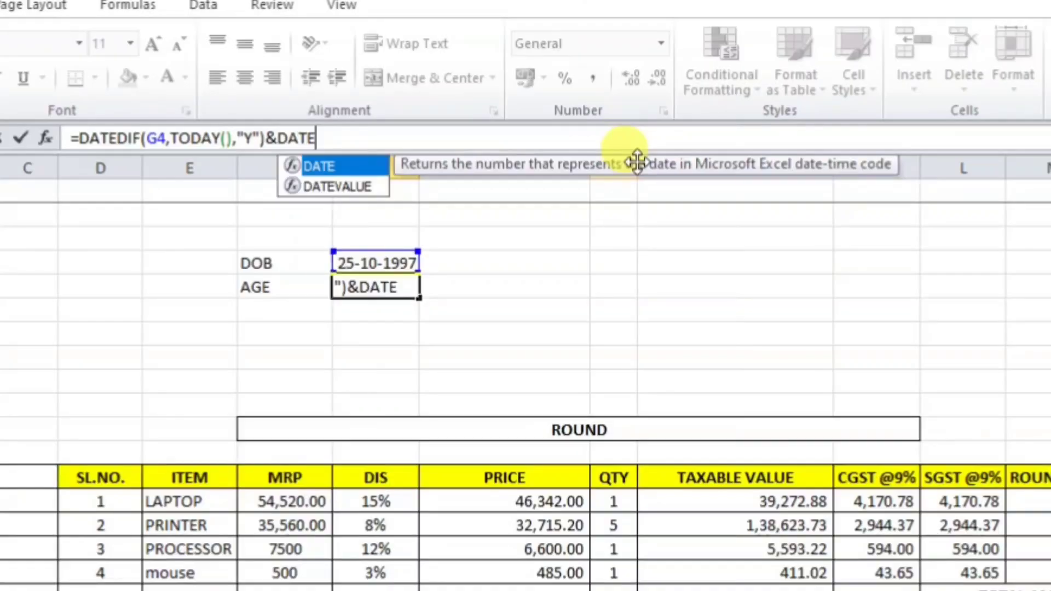
text(DIF)
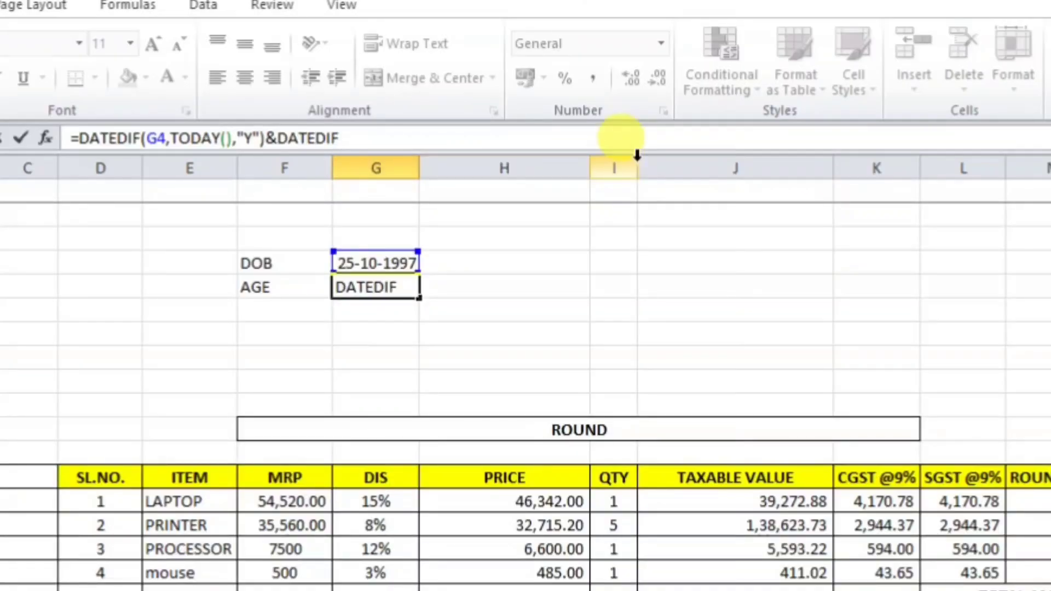
text(()
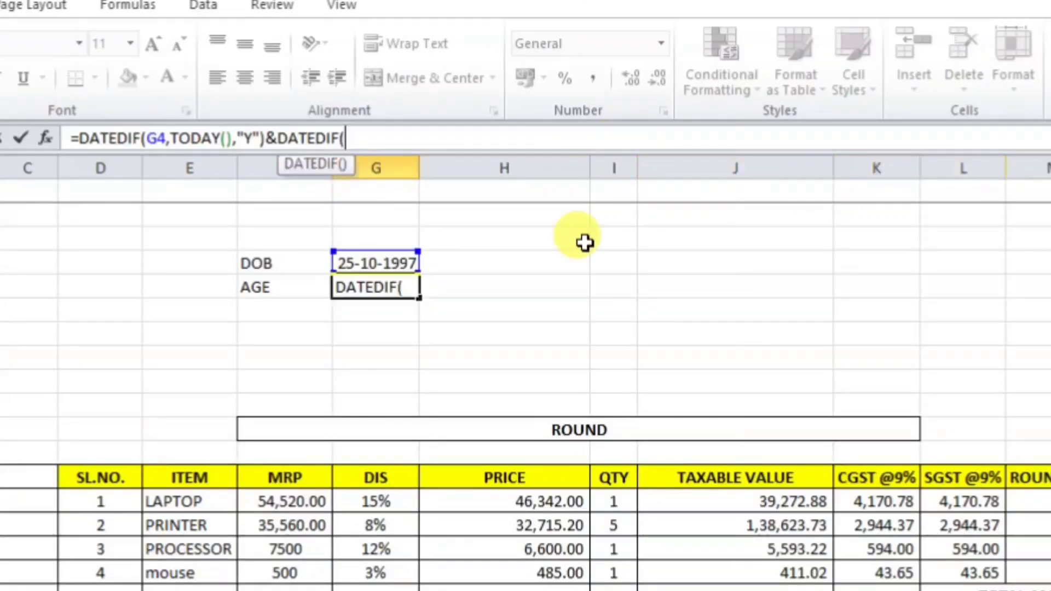
click(367, 260)
text(,)
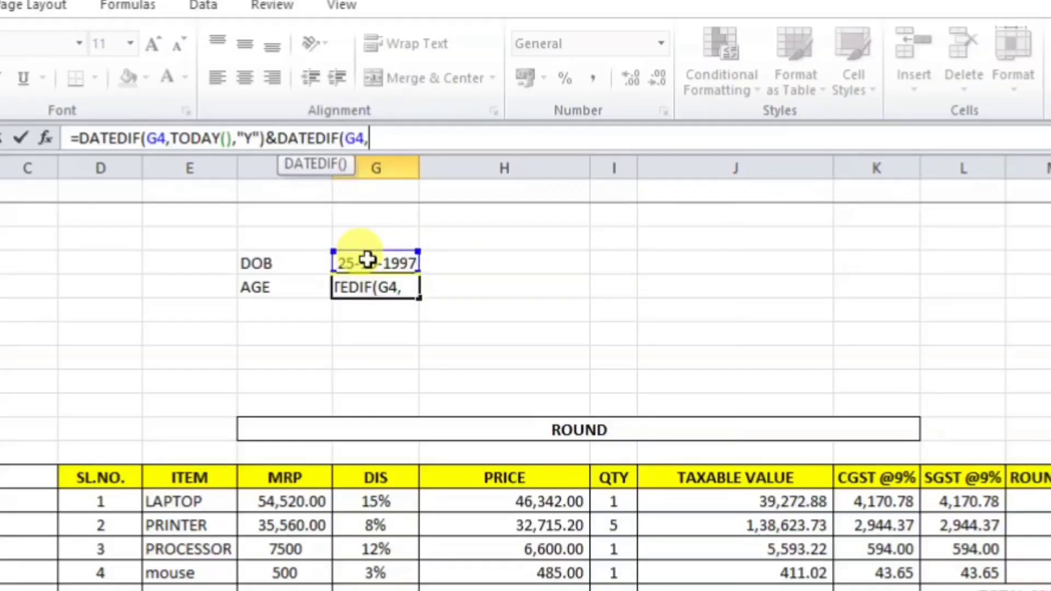
text(TODAY()
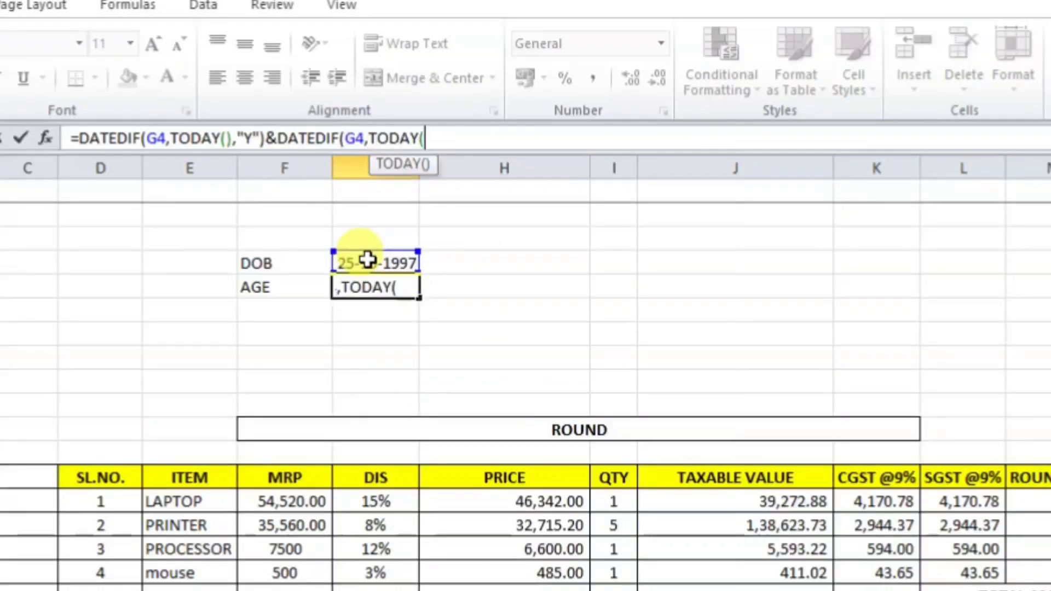
text())
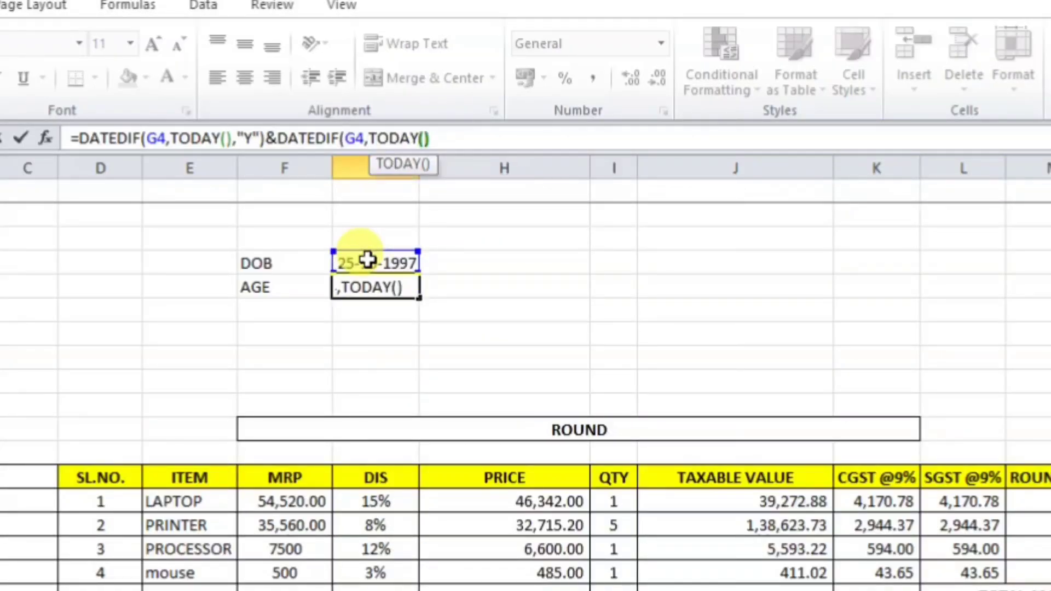
text(,)
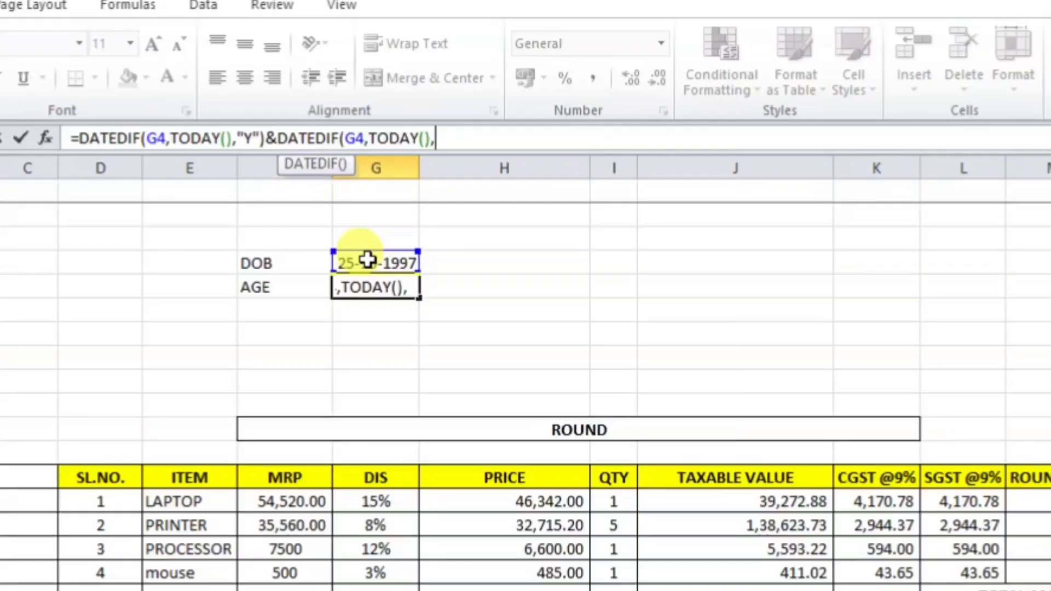
text(")
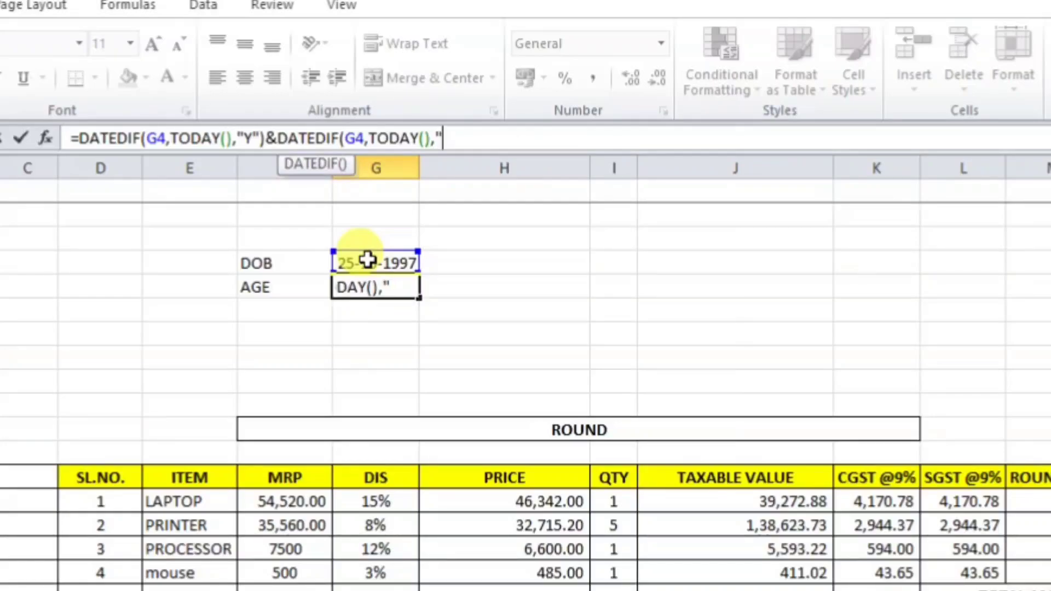
text("YM)
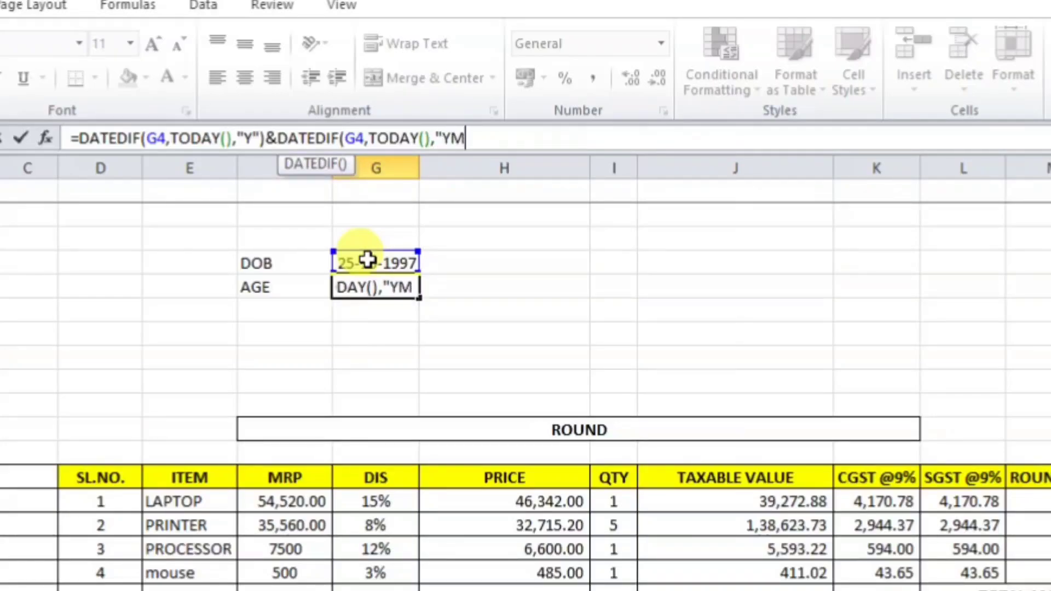
text("")
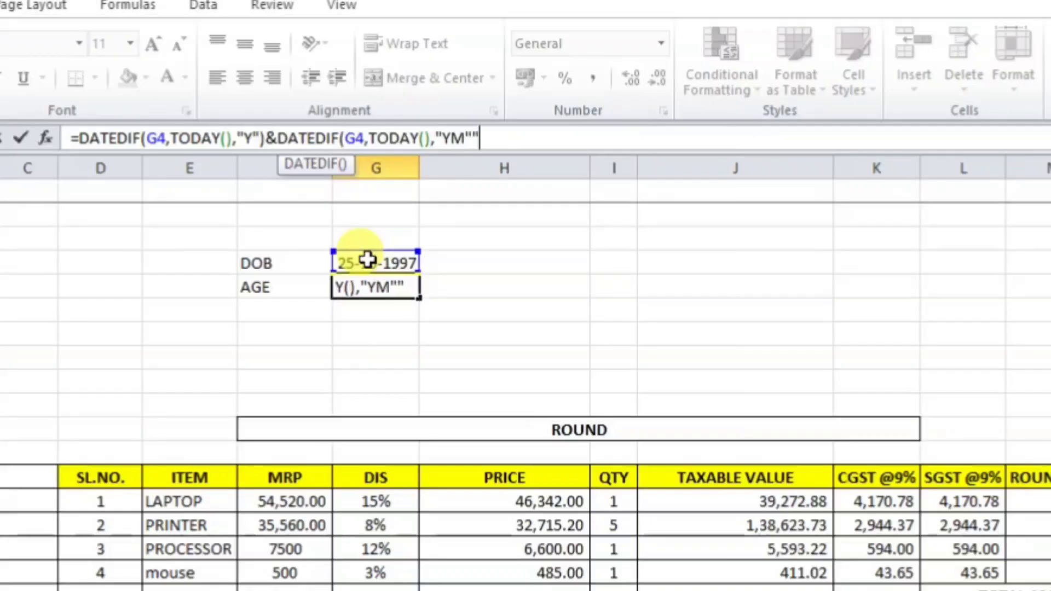
text())
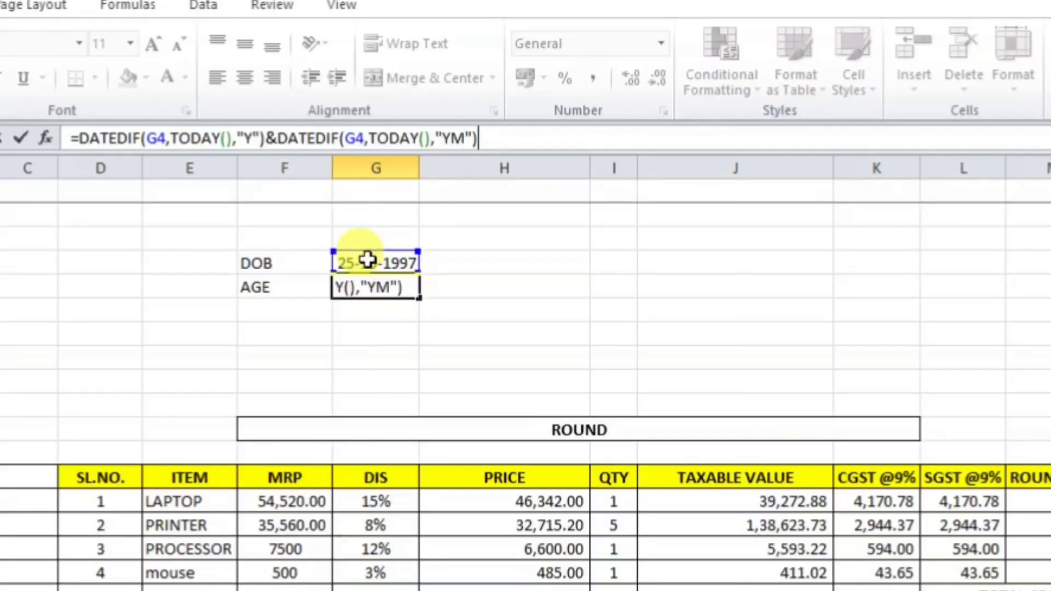
key(Return)
click(368, 285)
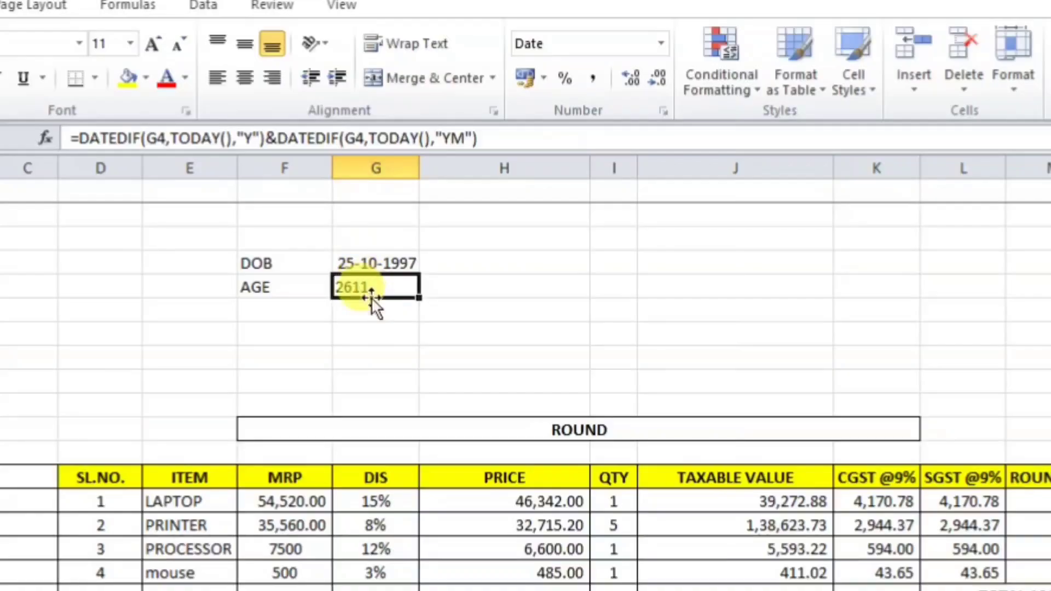
Step: Join a " " space between the two DATEDIF parts in G5, showing 26 11
double_click(370, 296)
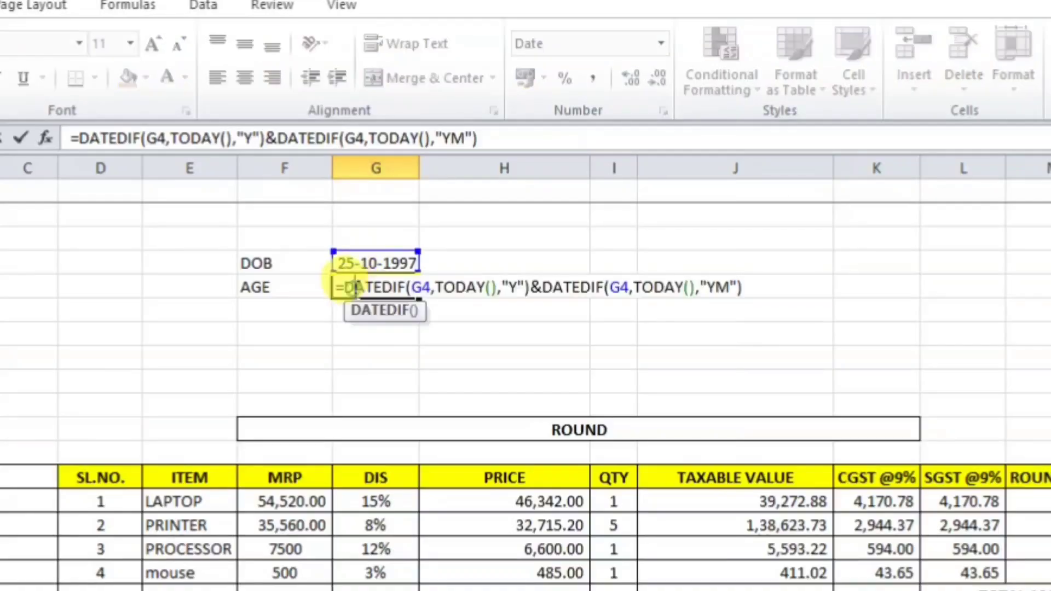
click(544, 287)
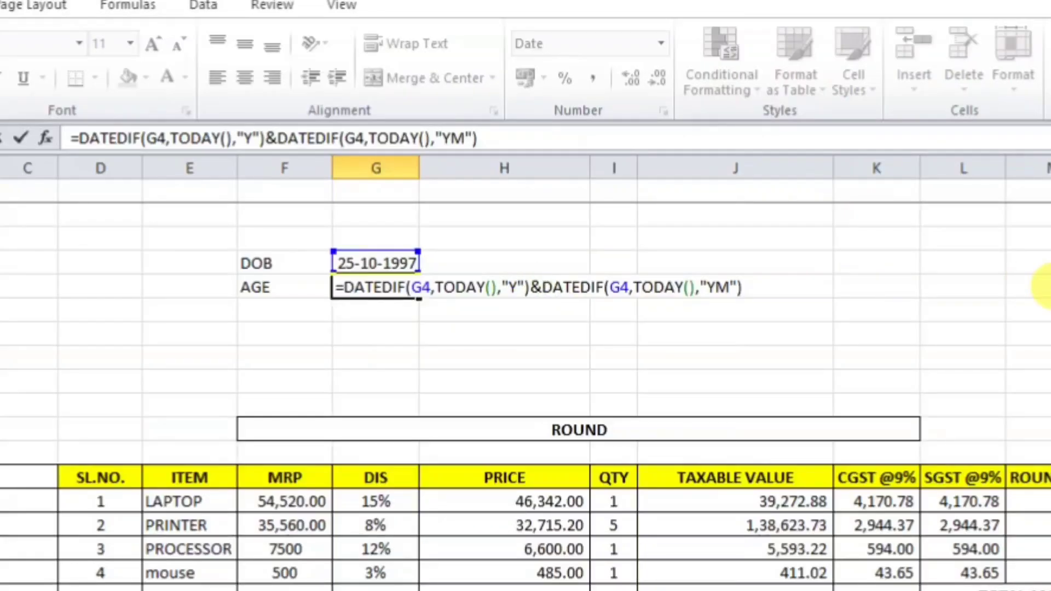
text("")
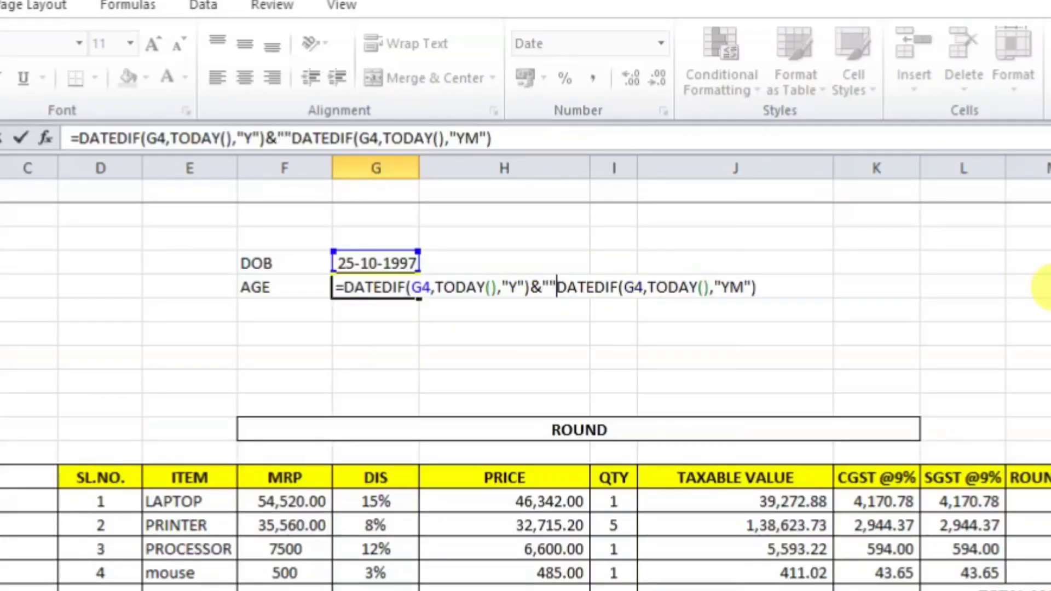
key(BackSpace)
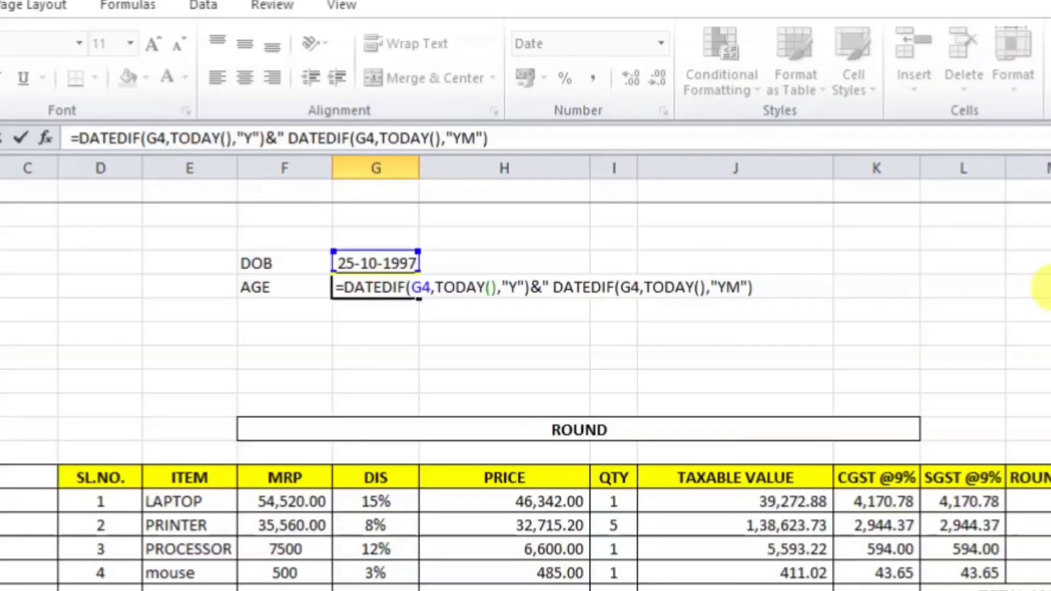
text("")
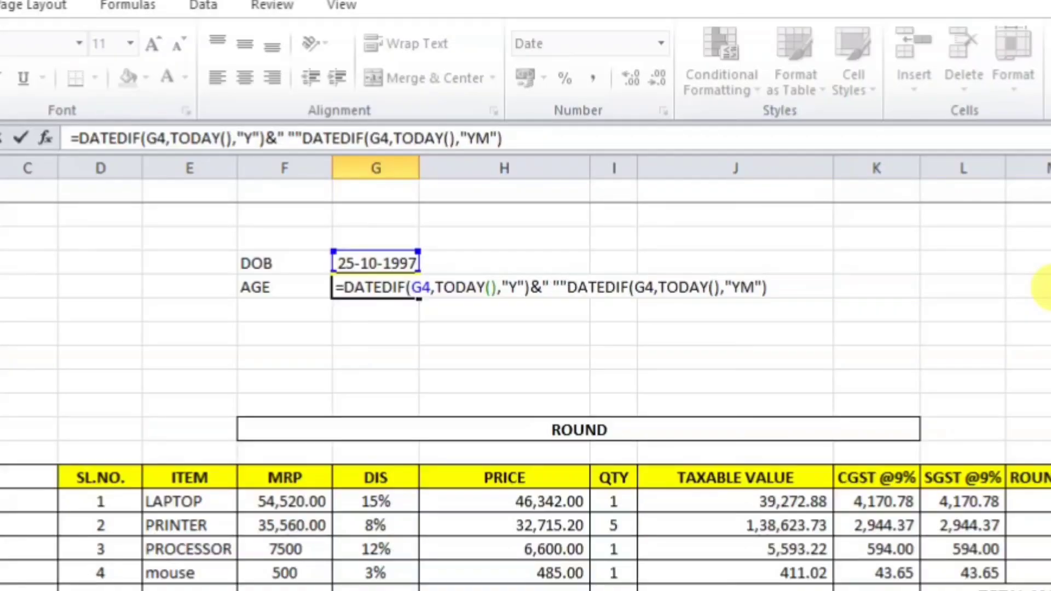
key(BackSpace)
key(Return)
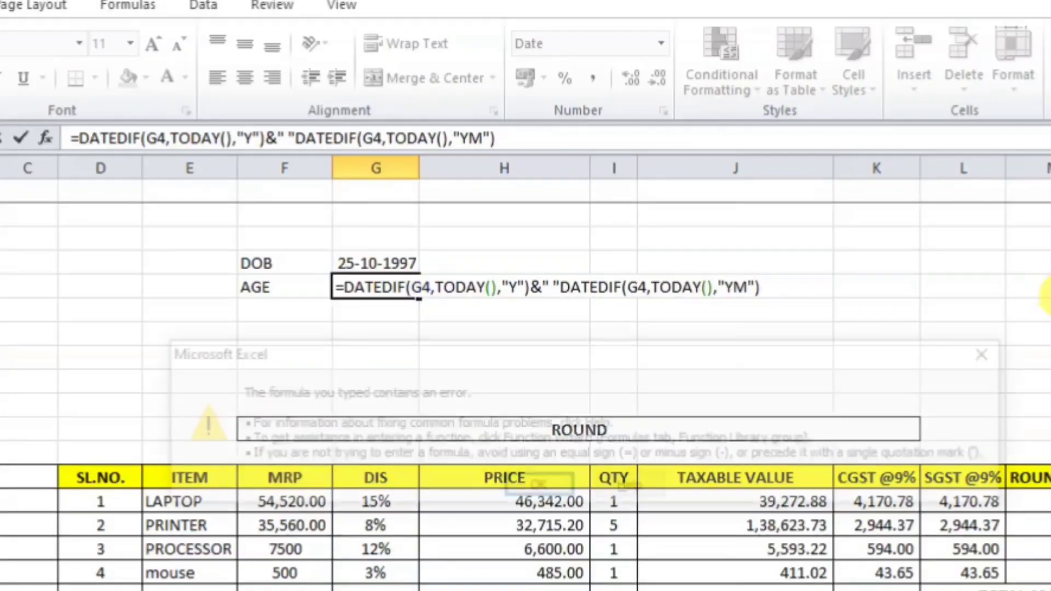
key(Return)
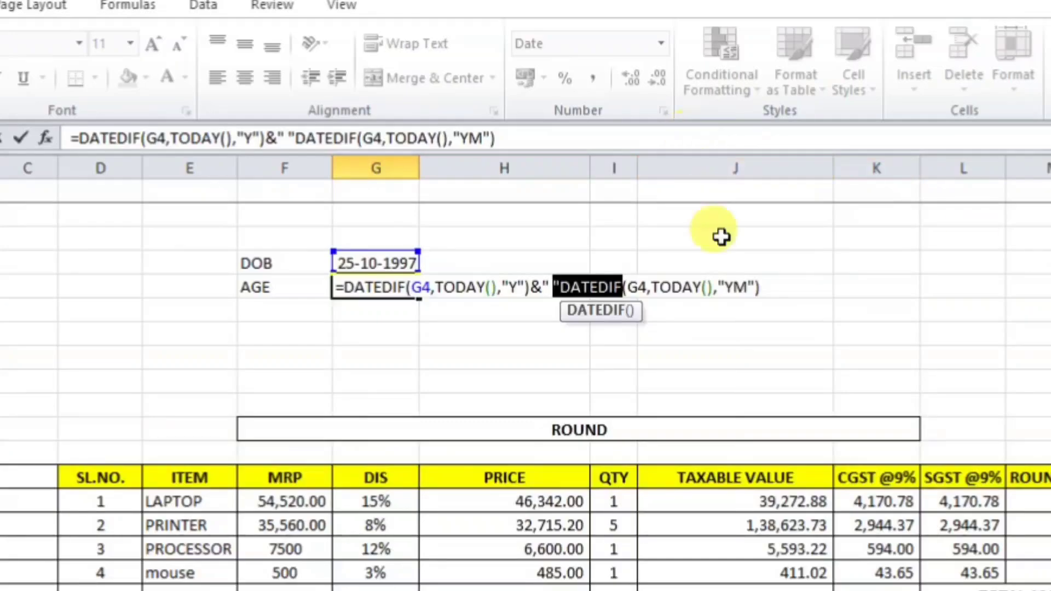
click(559, 288)
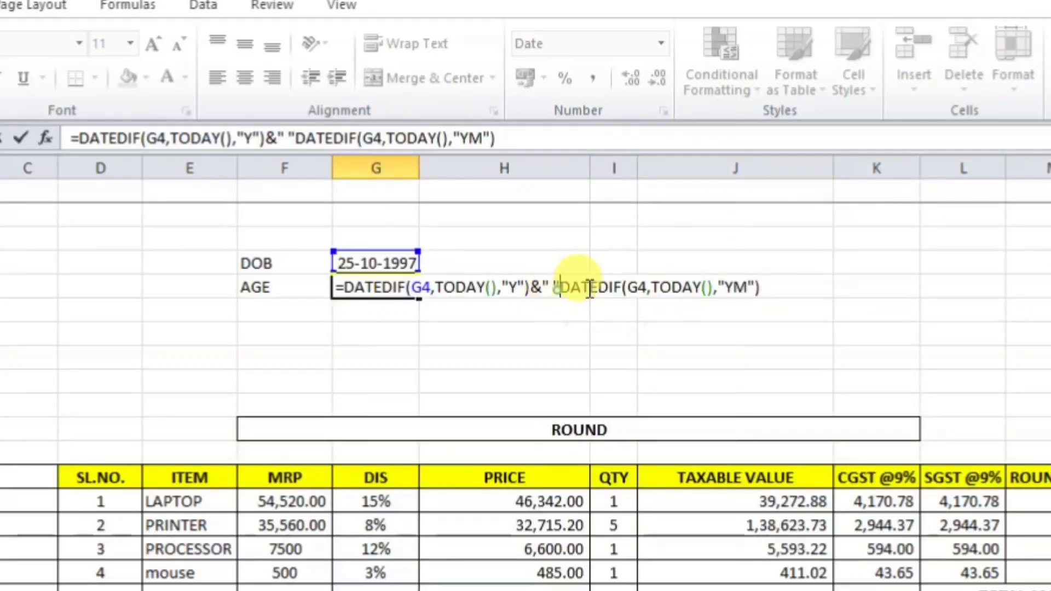
text(,)
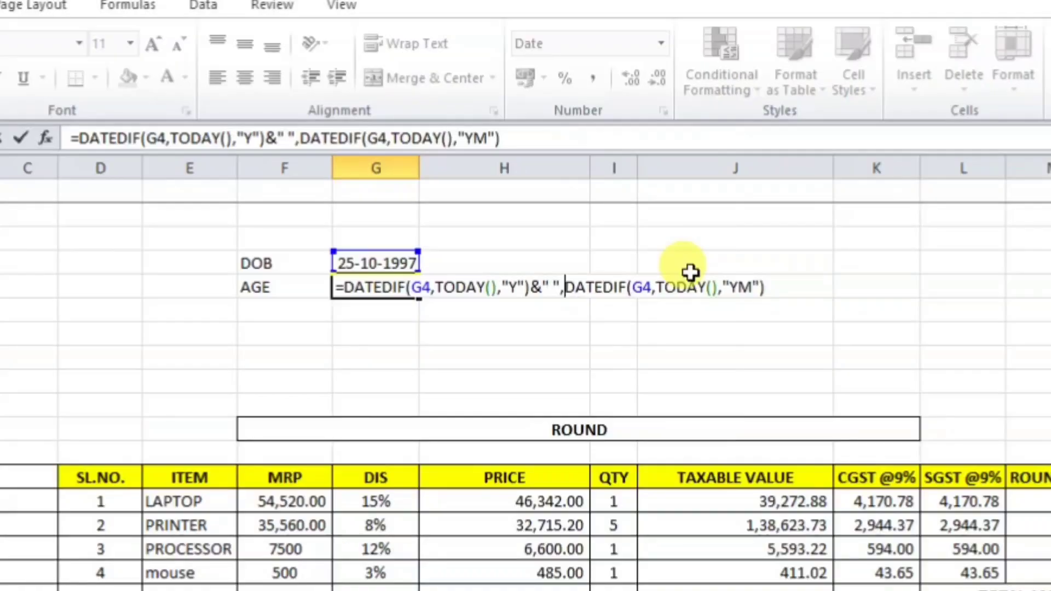
text(&)
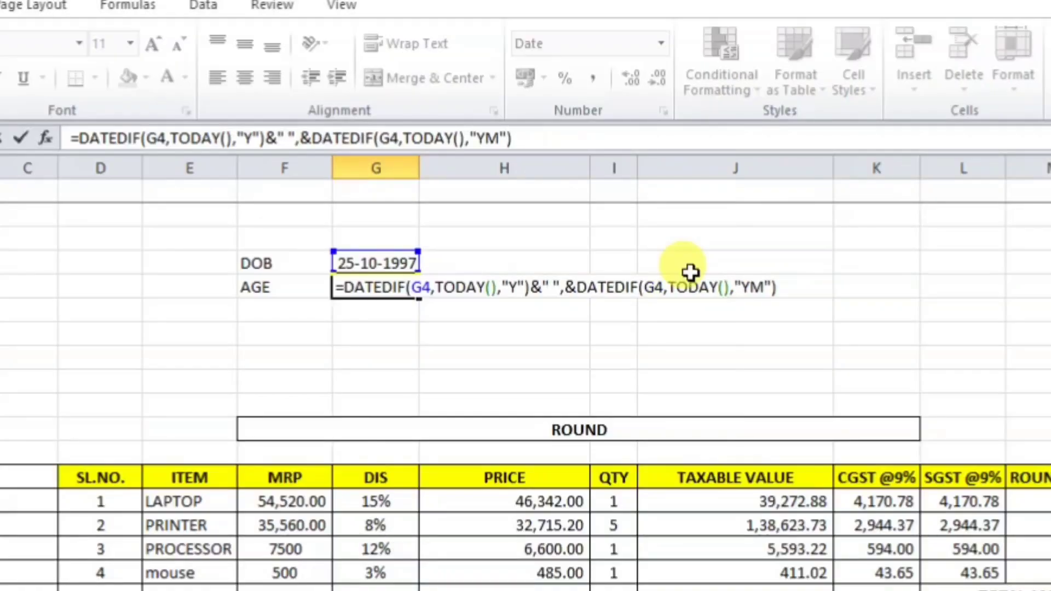
key(Return)
key(Return)
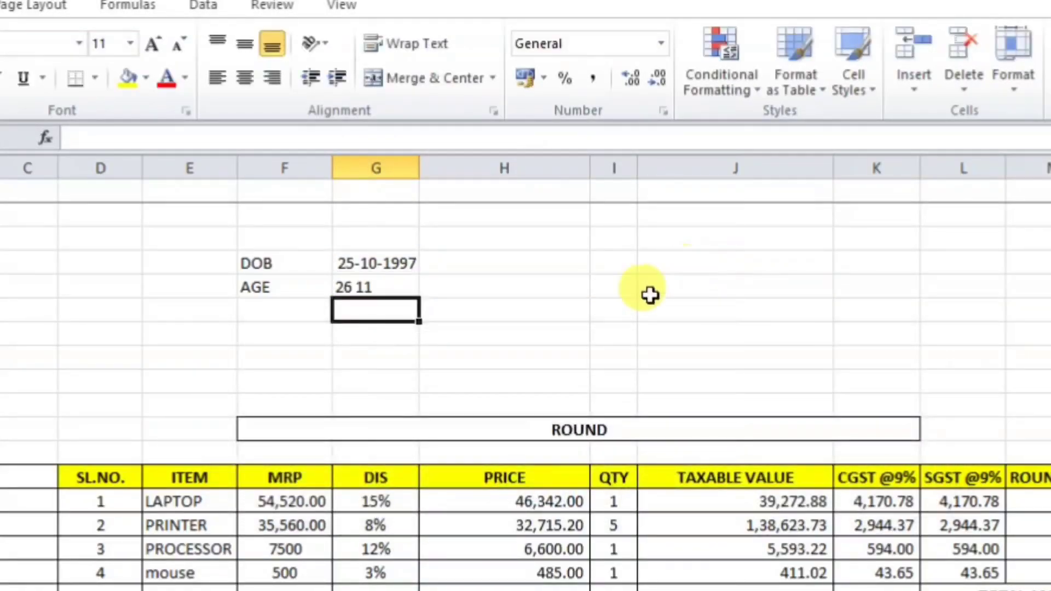
Step: Put " YEARS " between the years and months in G5's age formula
click(368, 287)
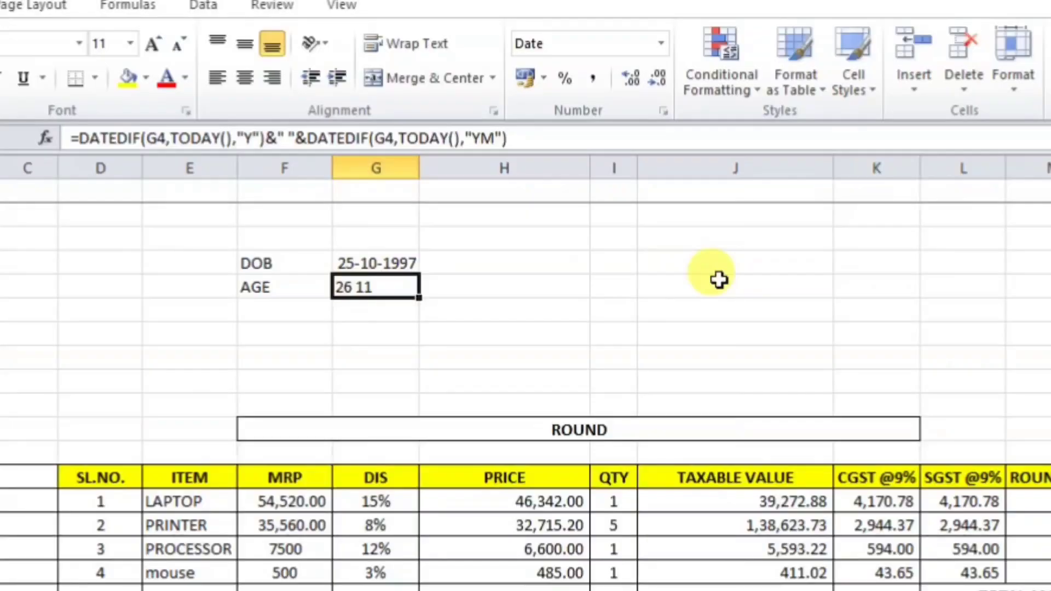
double_click(383, 290)
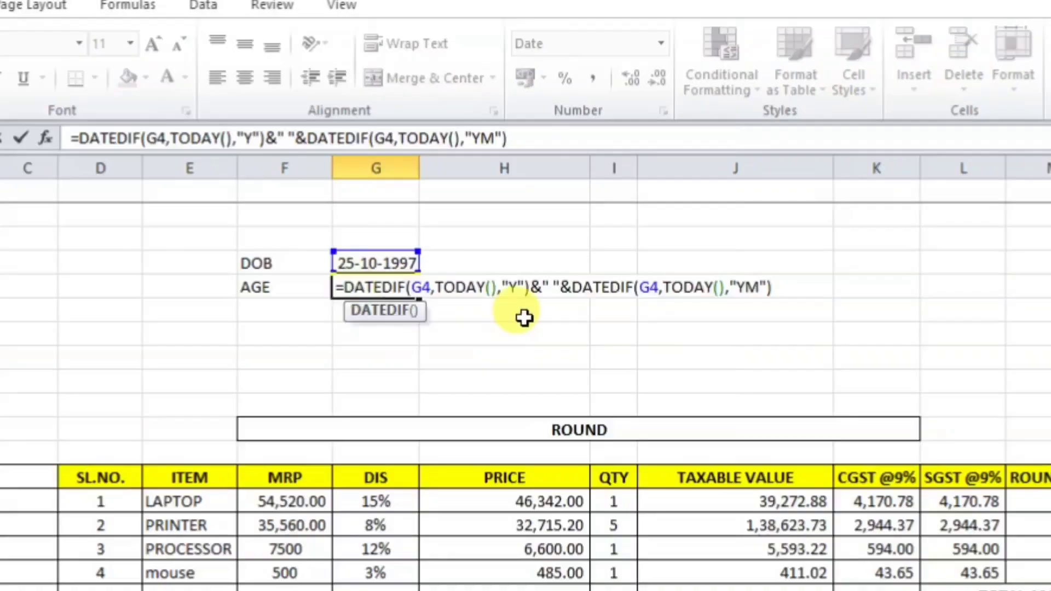
click(551, 286)
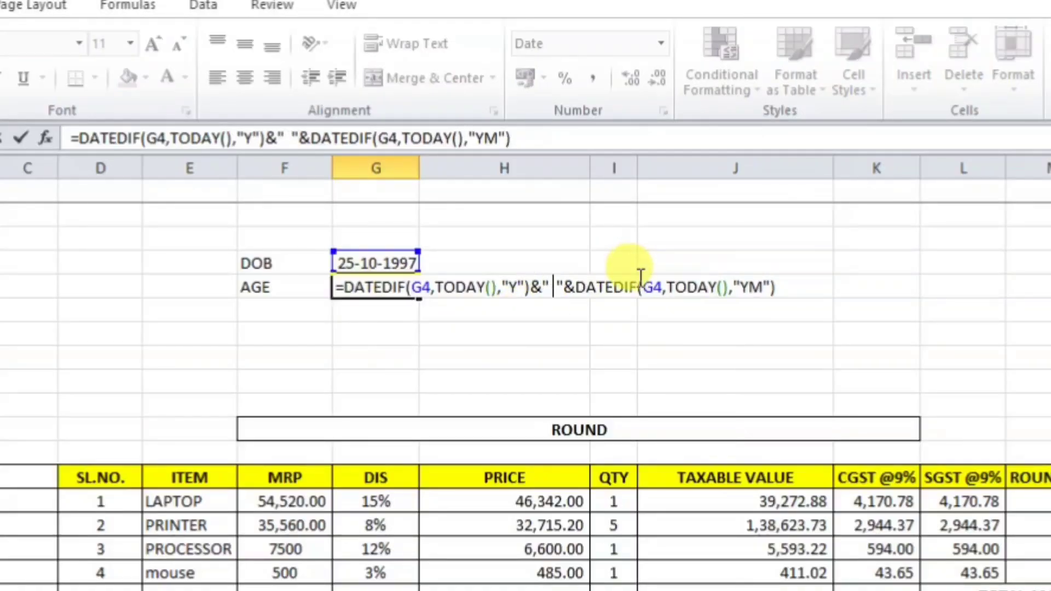
text(YEARS)
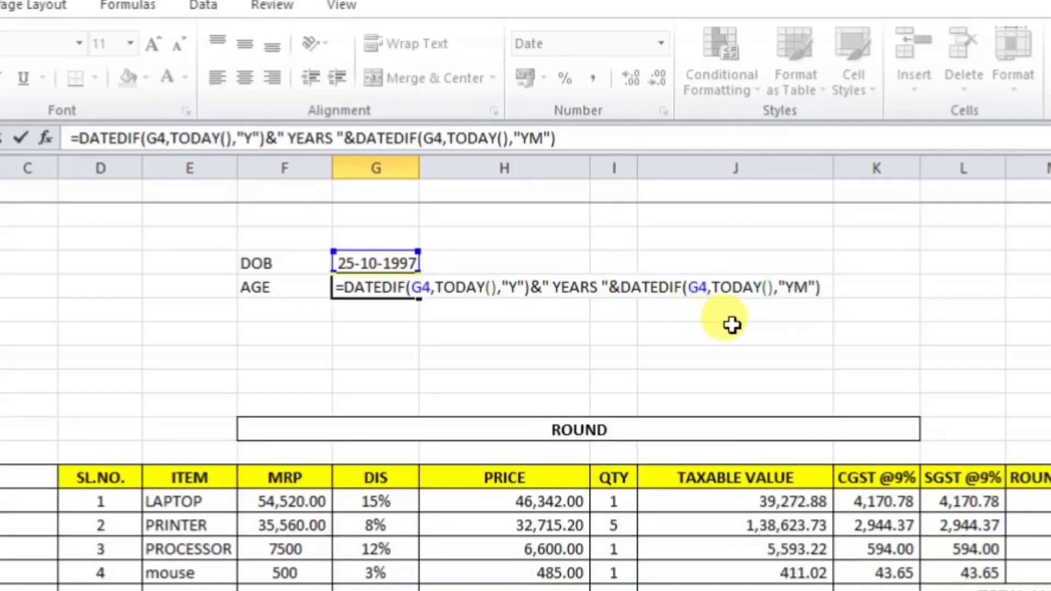
key(Return)
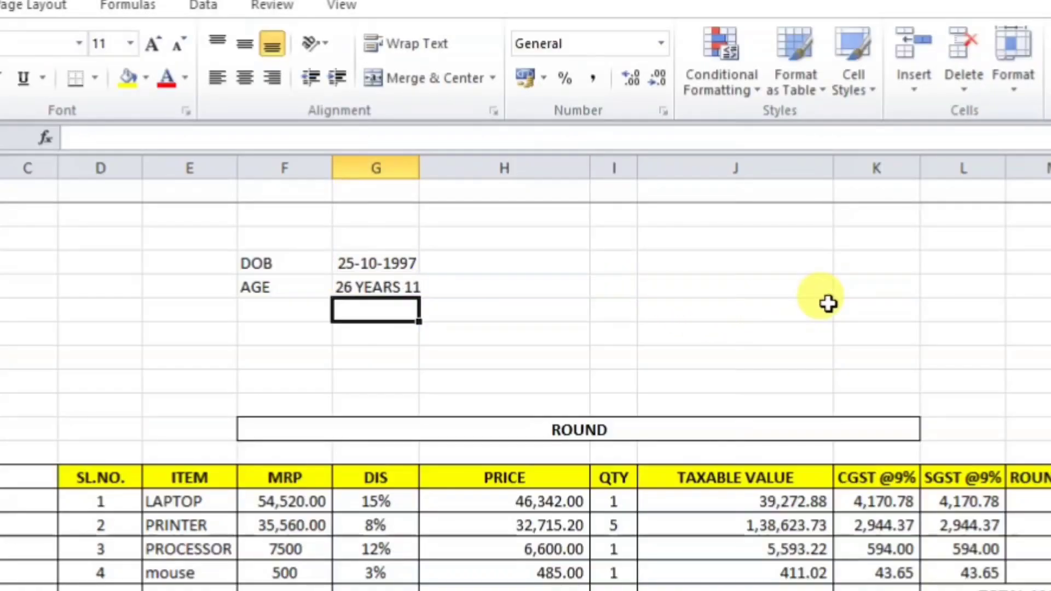
Step: Append &" MONTHS" to G5's formula and autofit column G to show 26 YEARS 11 MONTHS
click(391, 287)
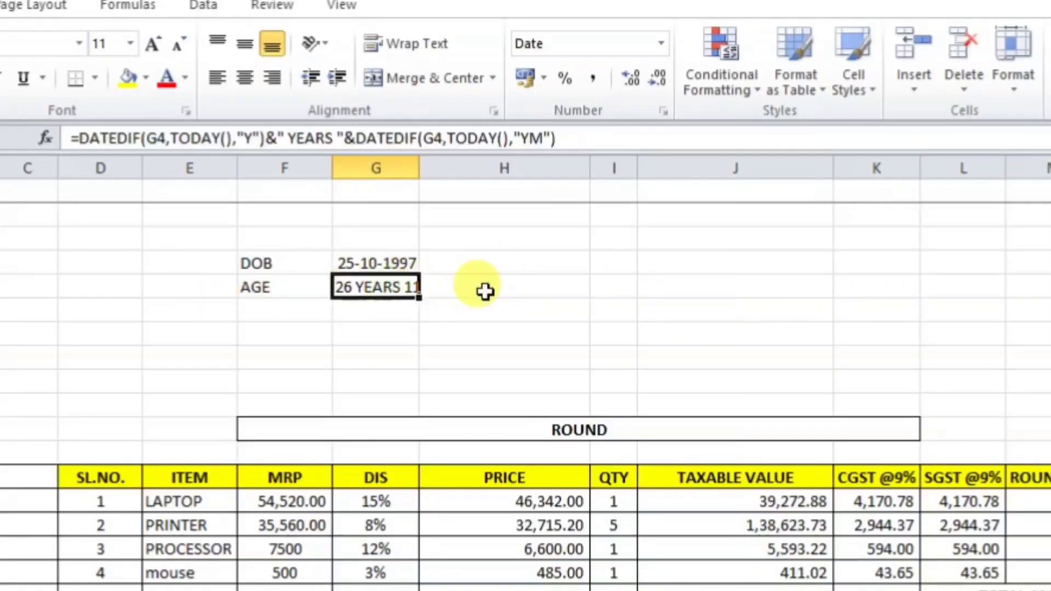
click(575, 141)
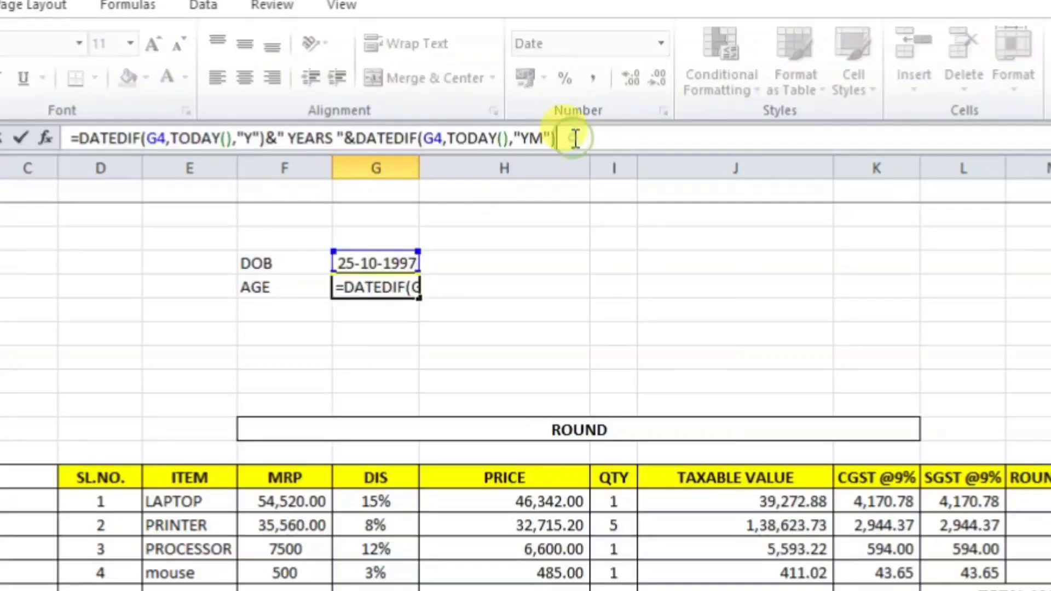
click(575, 145)
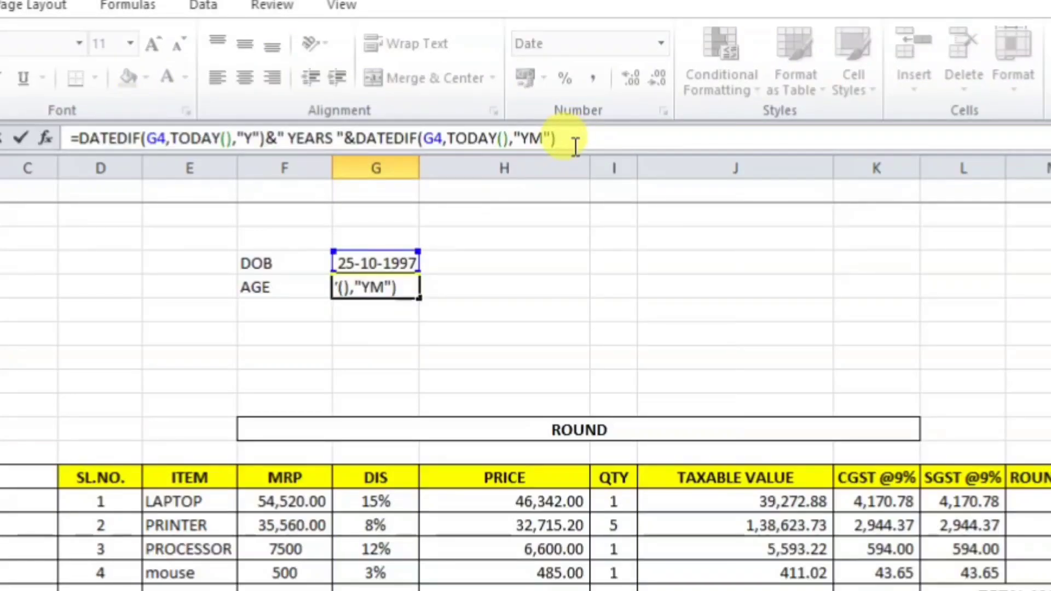
text(&)
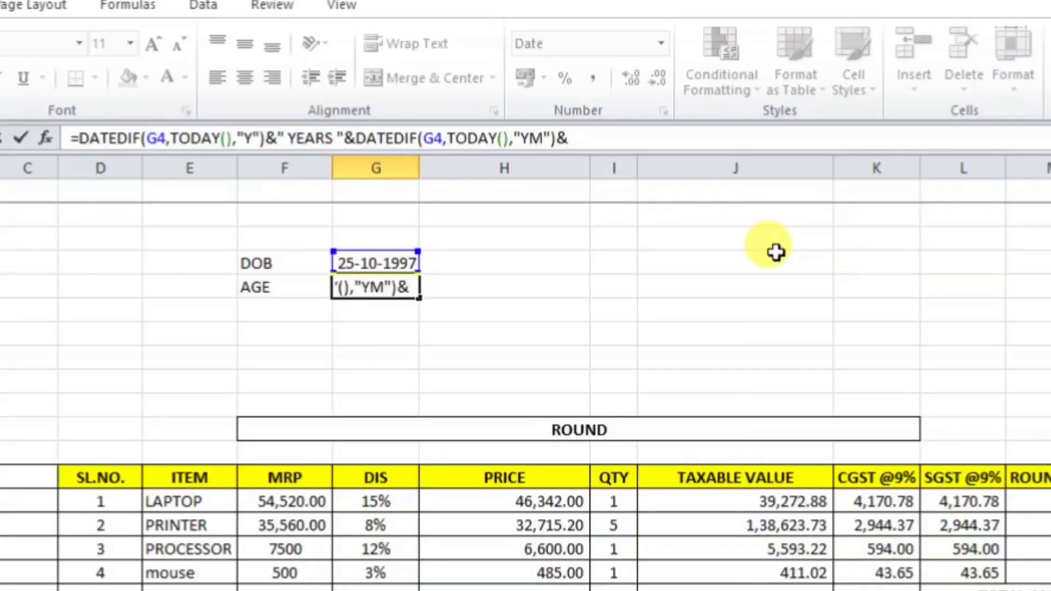
text(")
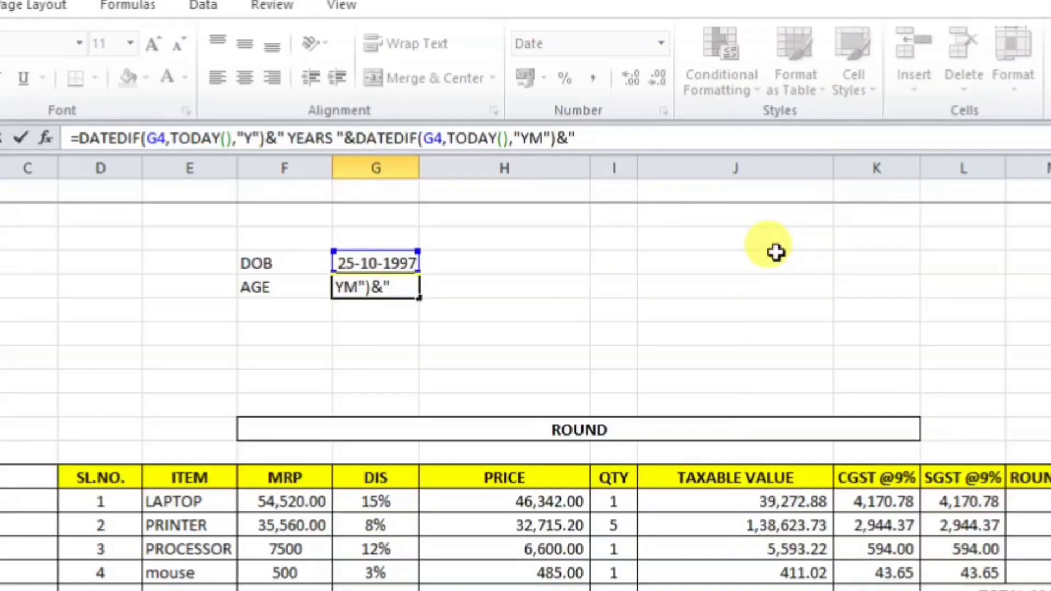
text(" MONTHS "&)
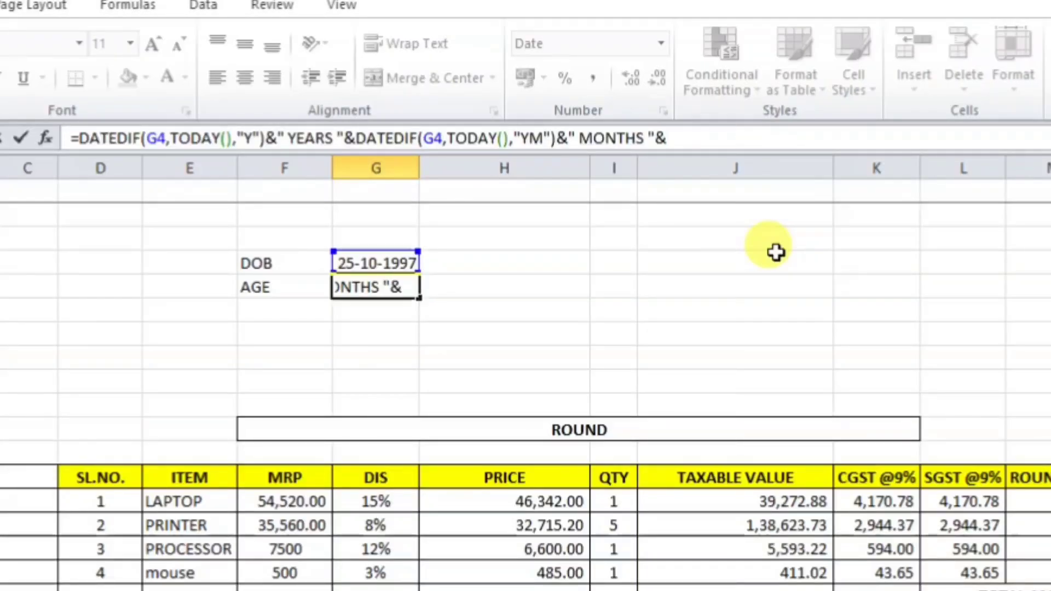
key(Return)
key(Return)
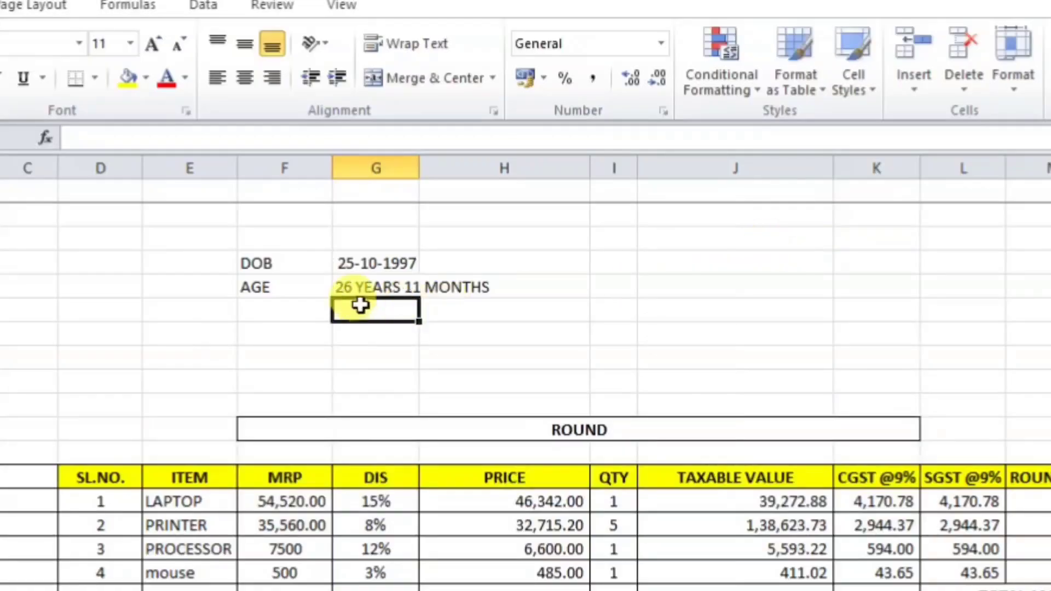
click(360, 287)
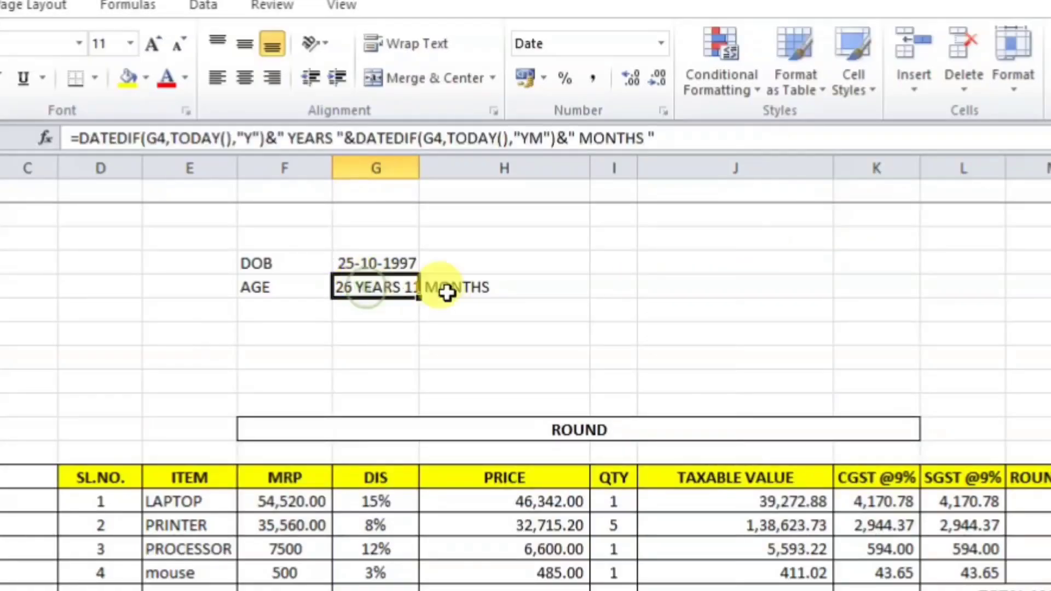
double_click(419, 168)
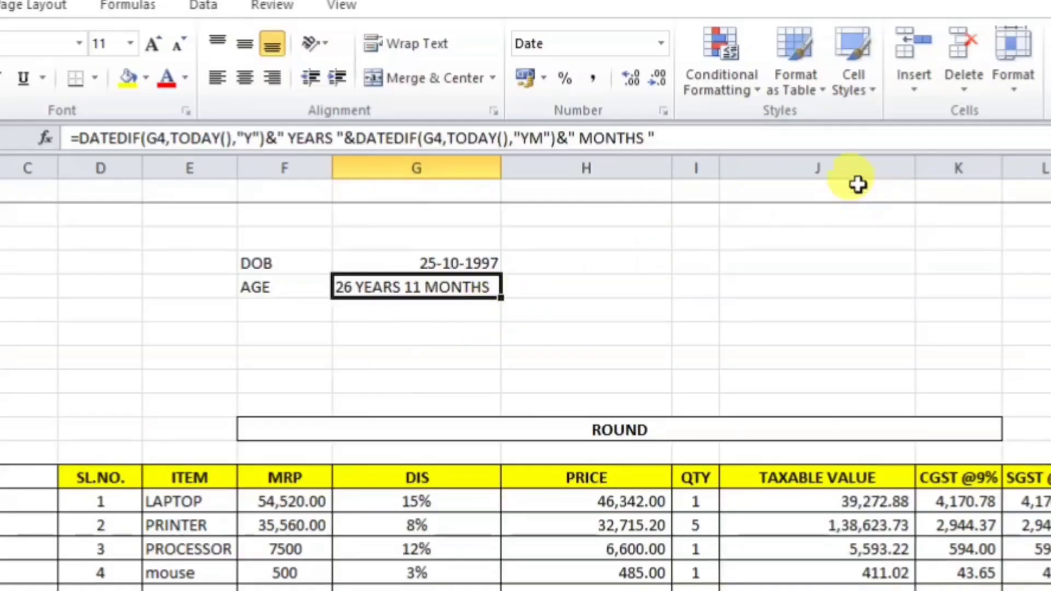
Step: Append a third DATEDIF(G4,TODAY(),"MD") to G5's formula for the remaining days
click(685, 141)
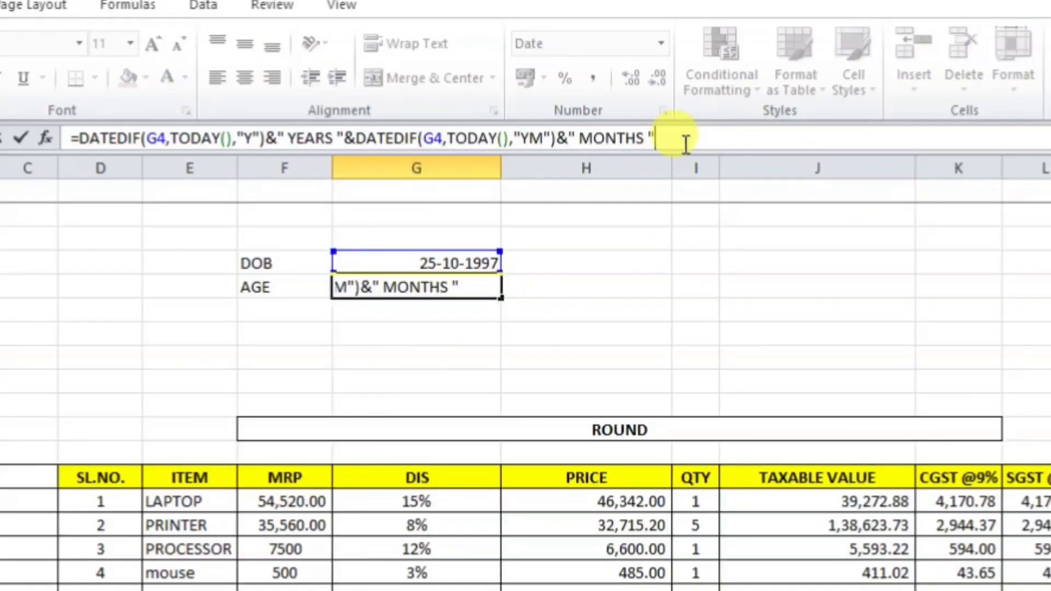
text(&)
text(DATEDIF)
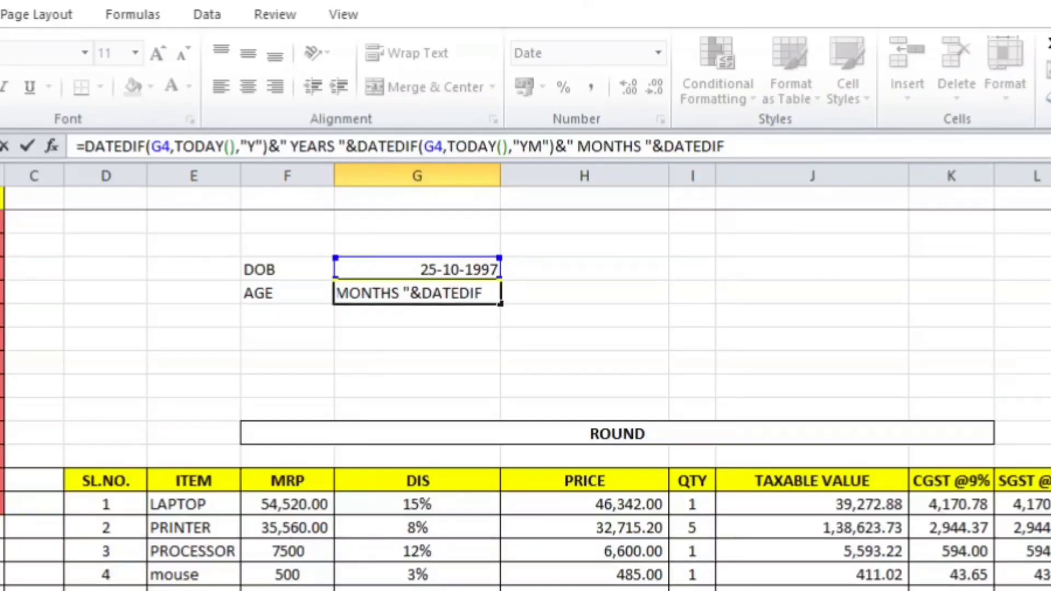
text(()
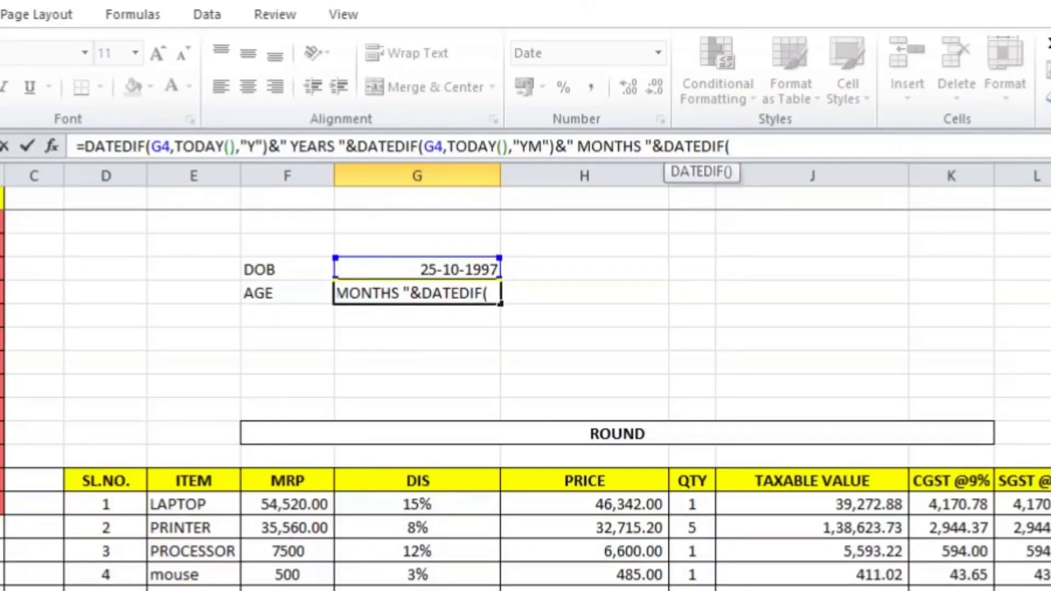
click(453, 274)
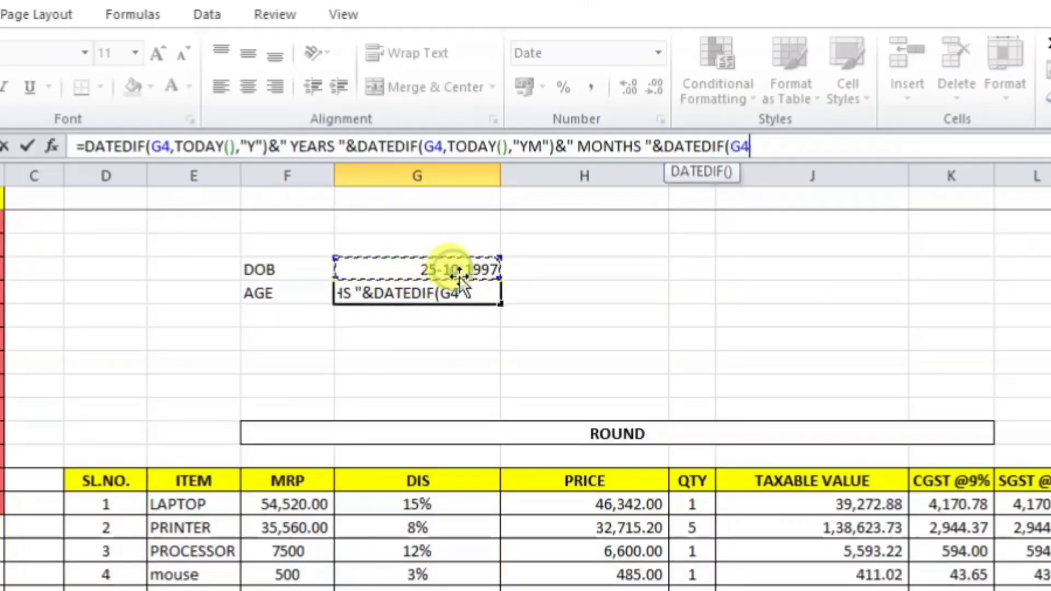
text(,TODA)
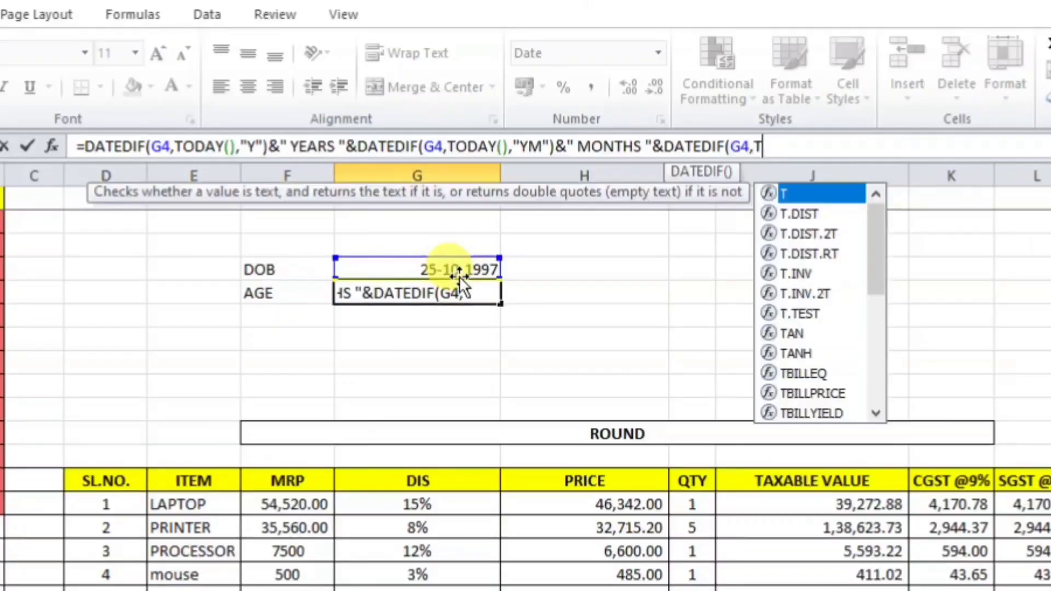
text(Y()
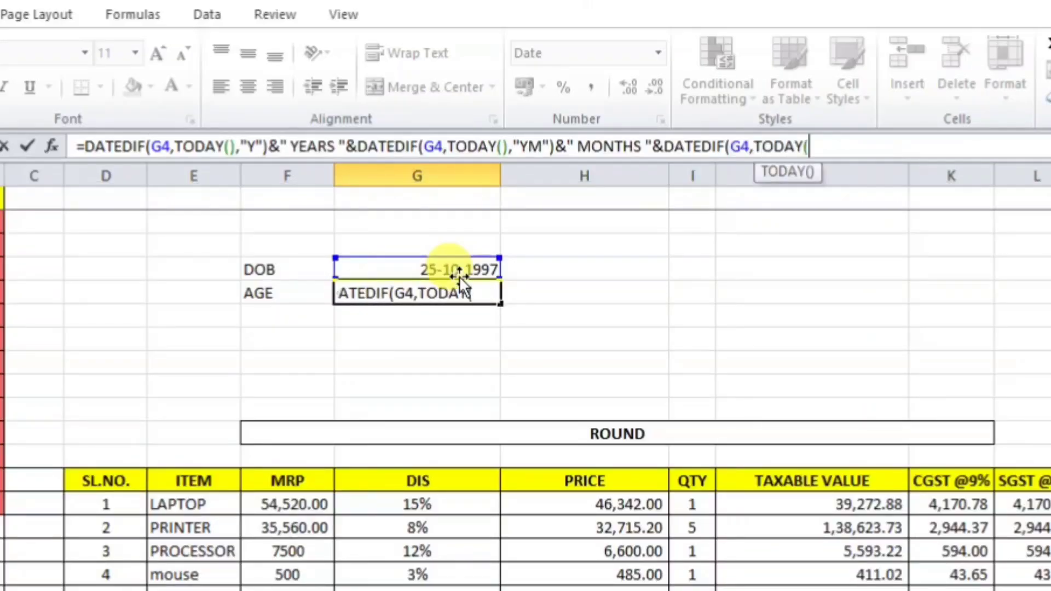
text(),)
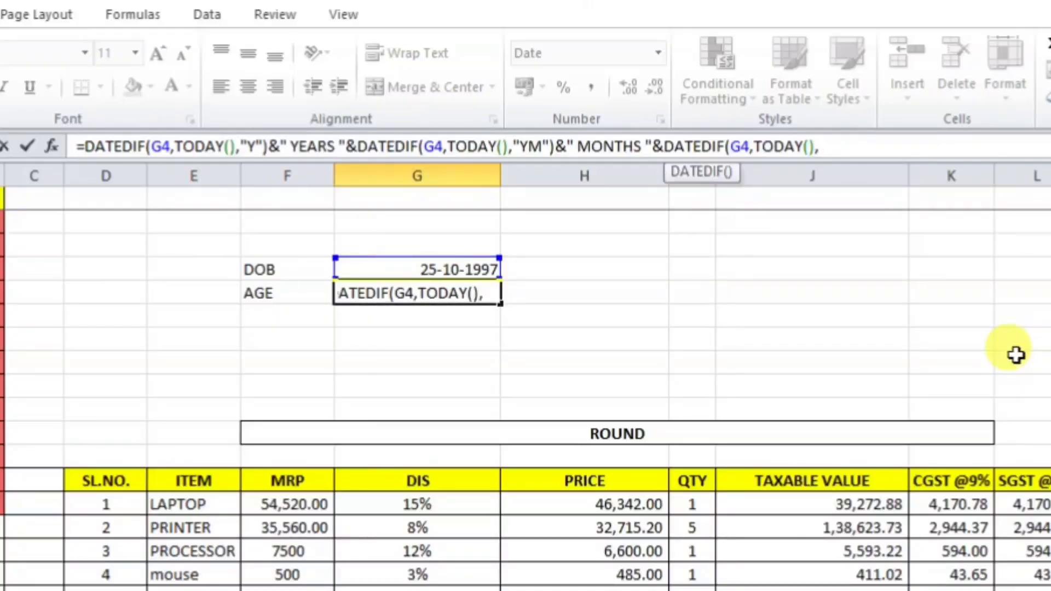
key(BackSpace)
text(D)
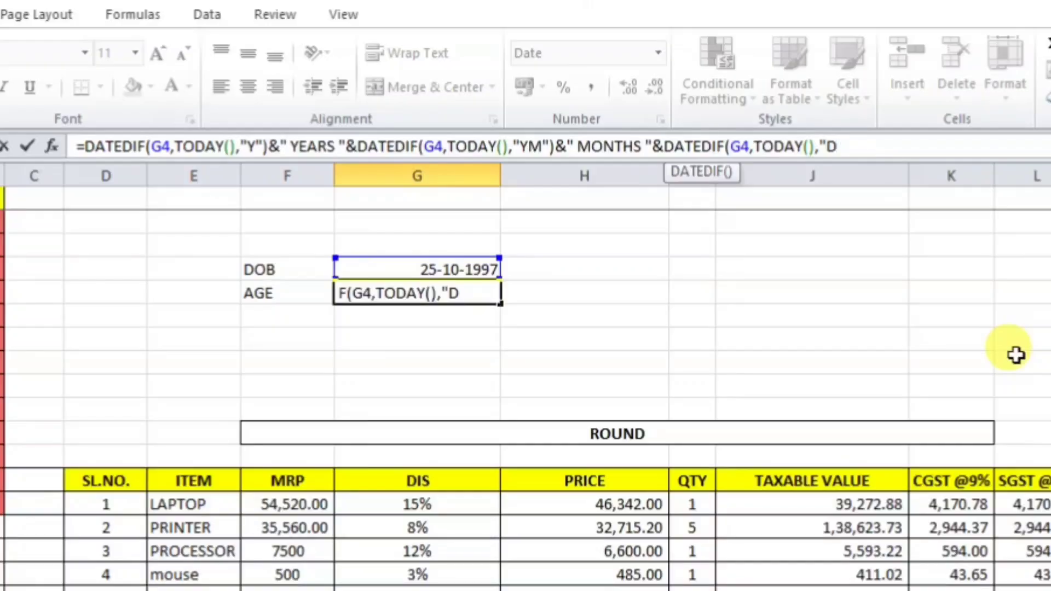
key(BackSpace)
text(MD)
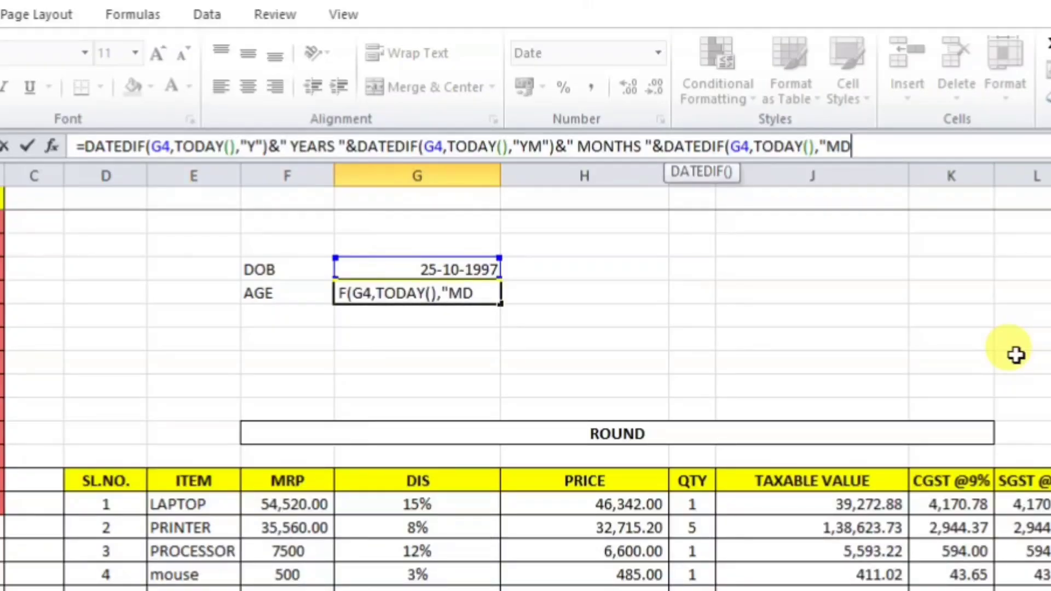
text("")
Step: Add the " DAYS" label so G5 reads 26 YEARS 11 MONTHS 0 DAYS
key(BackSpace)
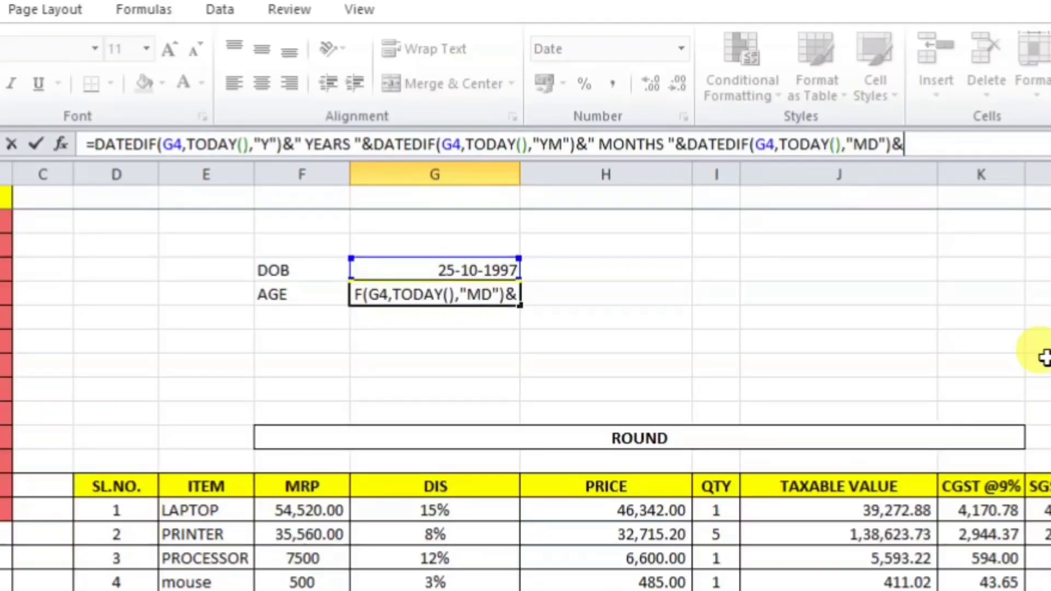
text("")
key(BackSpace)
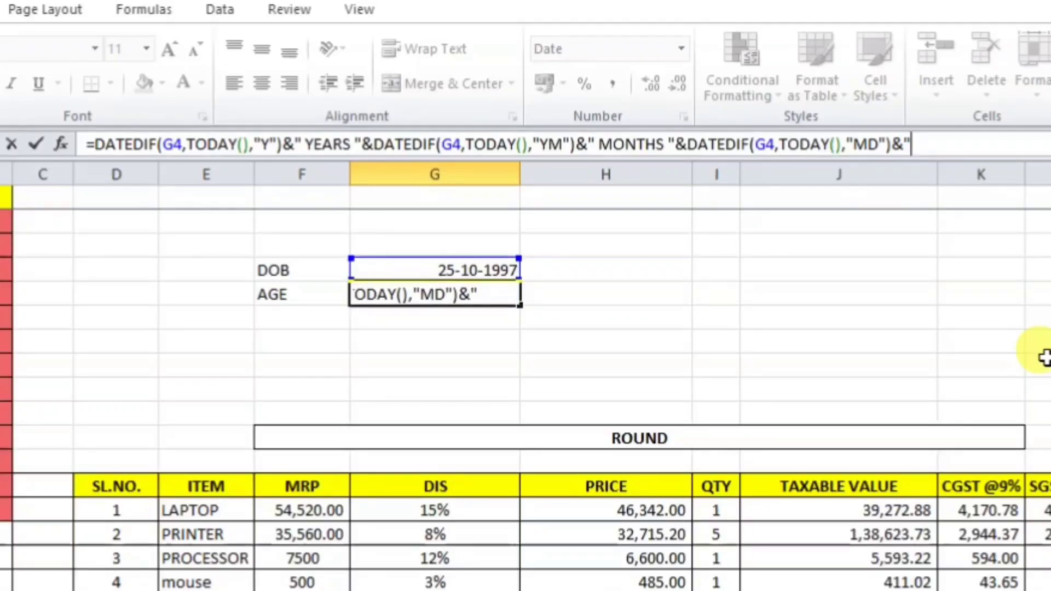
text(DAYS)
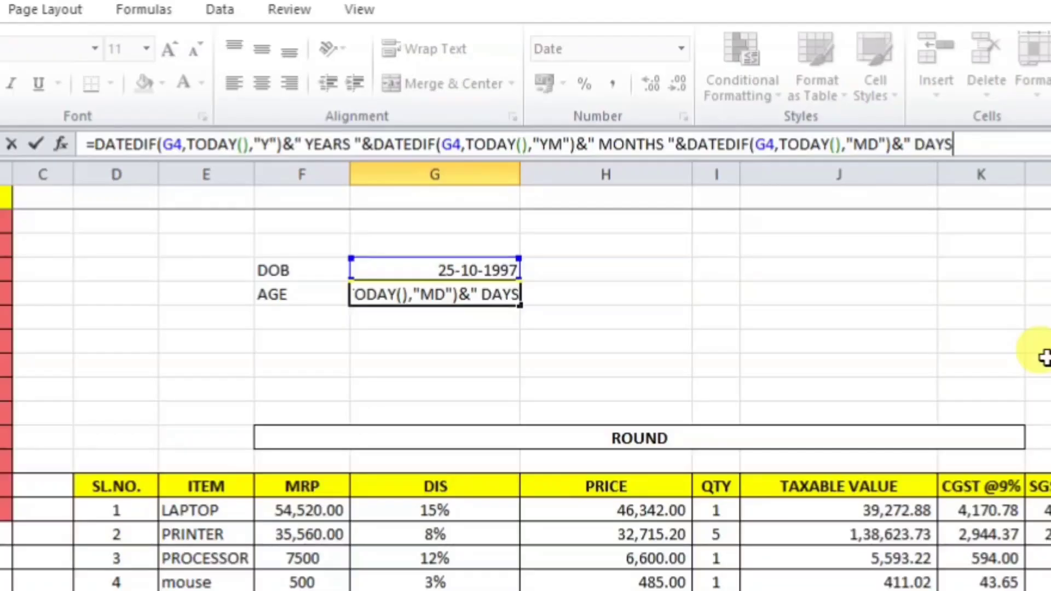
text("")
key(BackSpace)
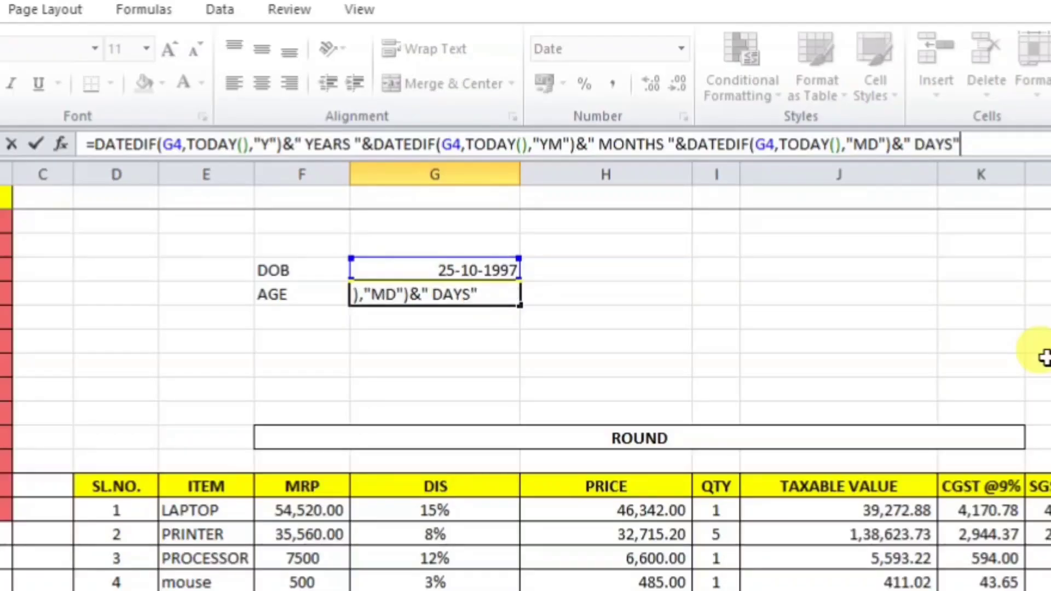
key(Return)
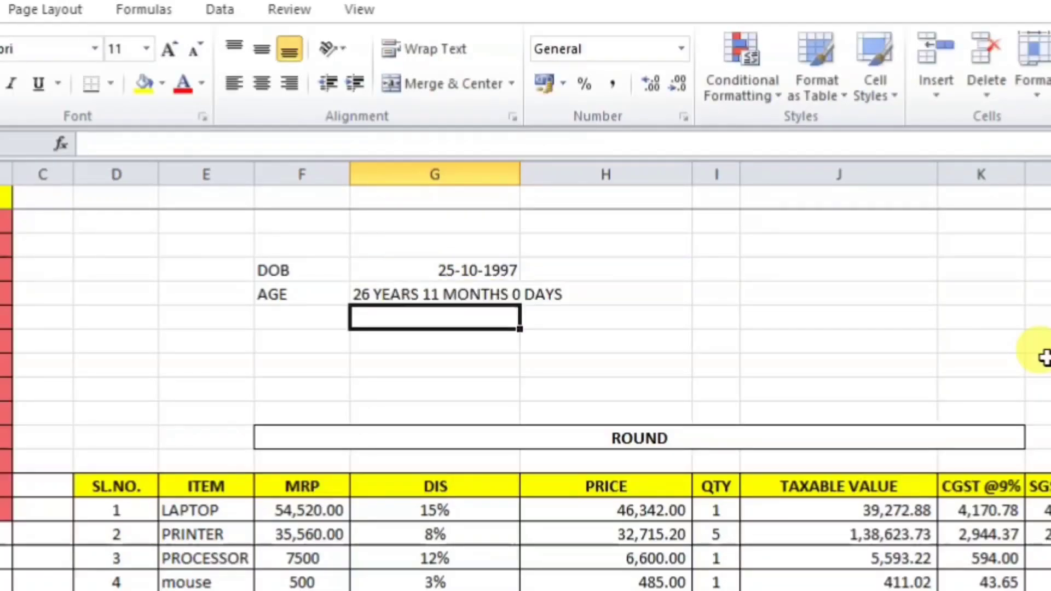
click(433, 289)
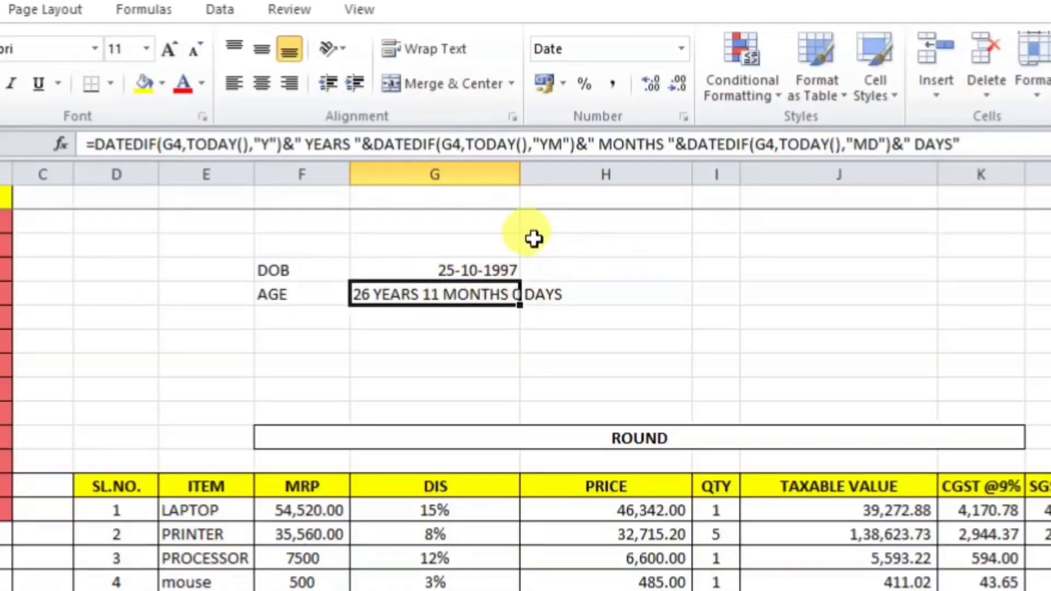
Step: Drag column G wider so 26 YEARS 11 MONTHS 0 DAYS fits, then recheck G4 and G5
drag(520, 174, 596, 205)
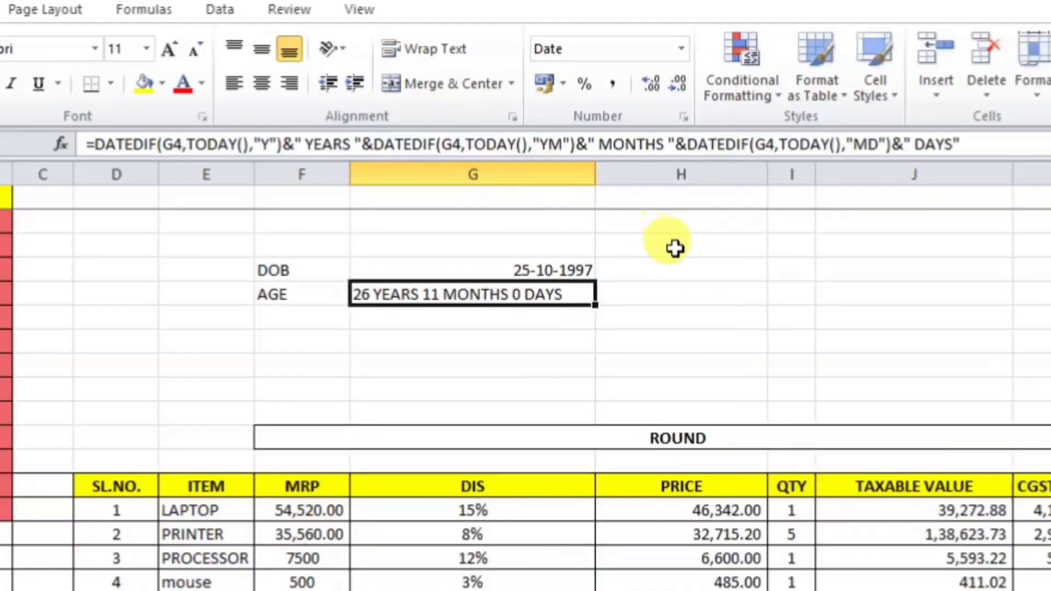
click(486, 271)
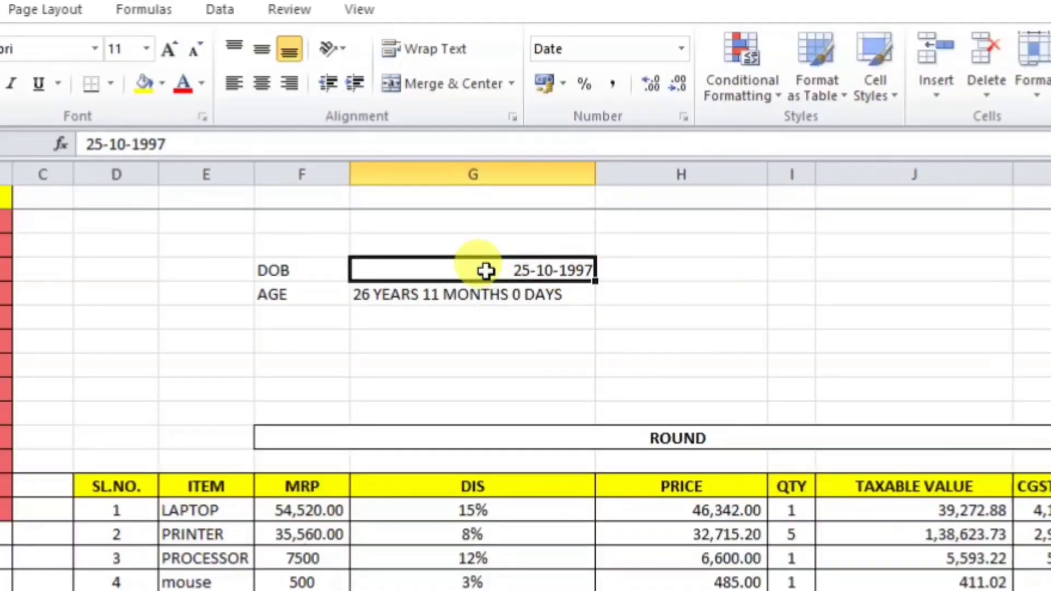
click(453, 299)
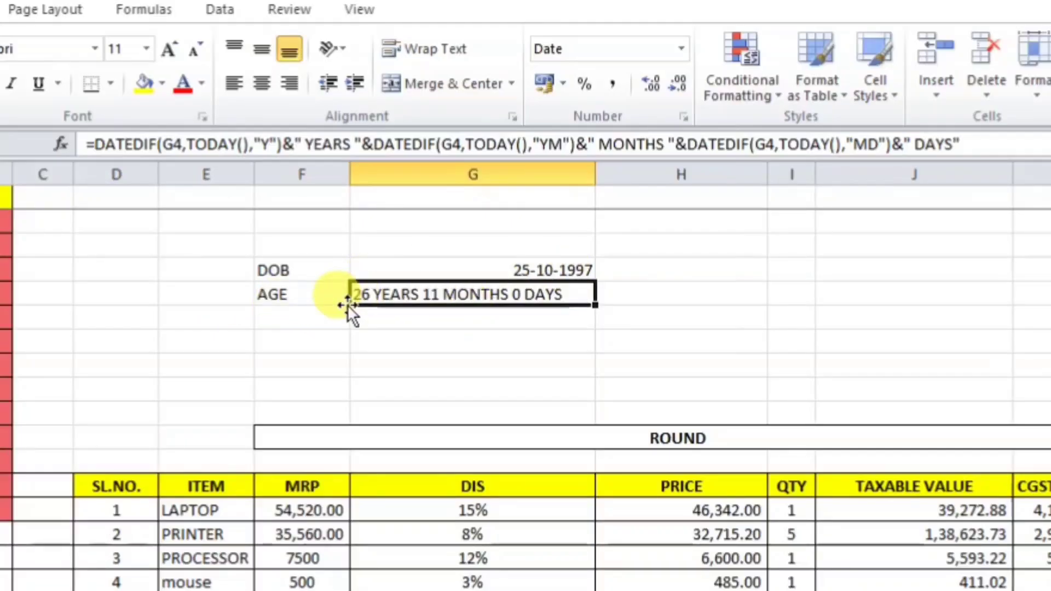
Step: Enter =TODAY() in G6 to display 25-09-2024 below the age
click(472, 339)
text(=)
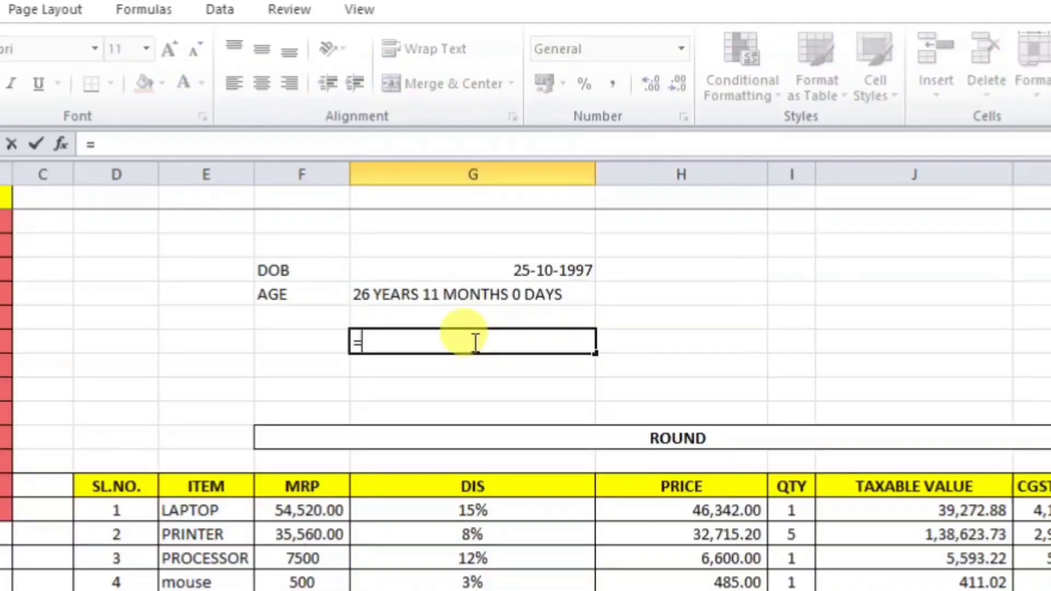
text(TODA)
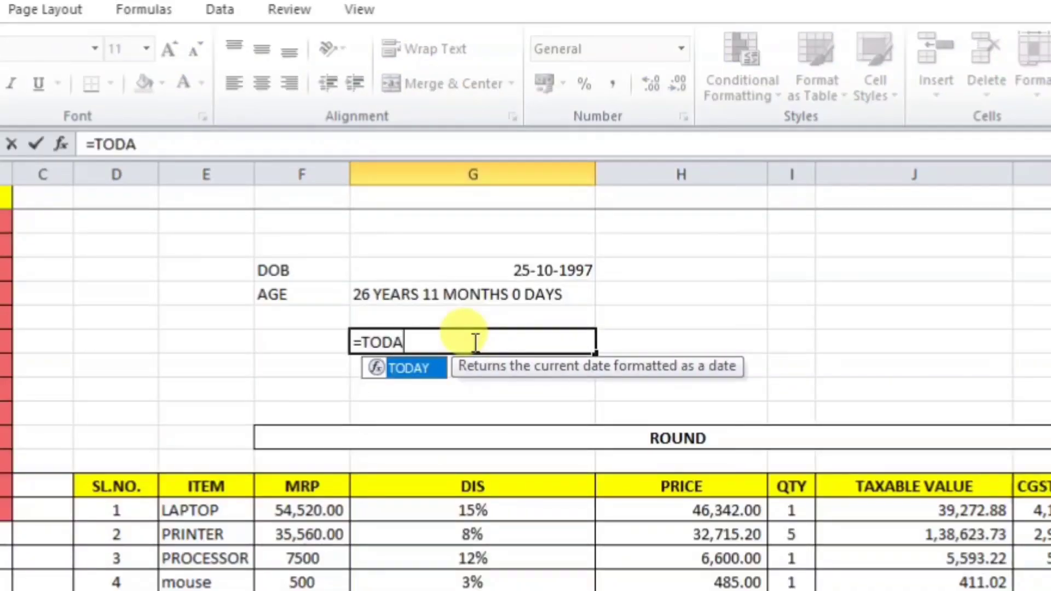
text(Y()
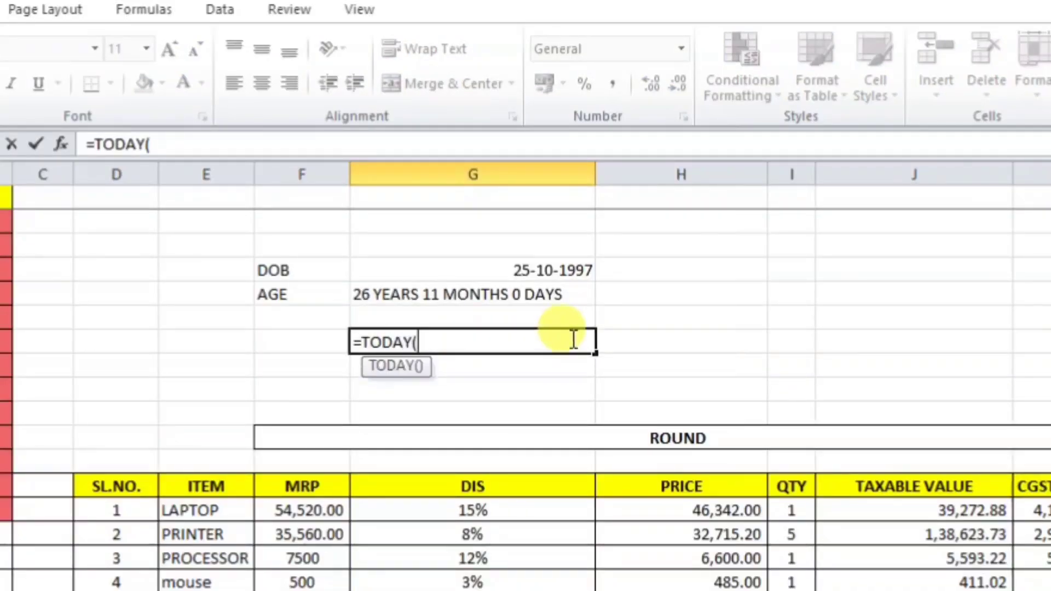
key(Return)
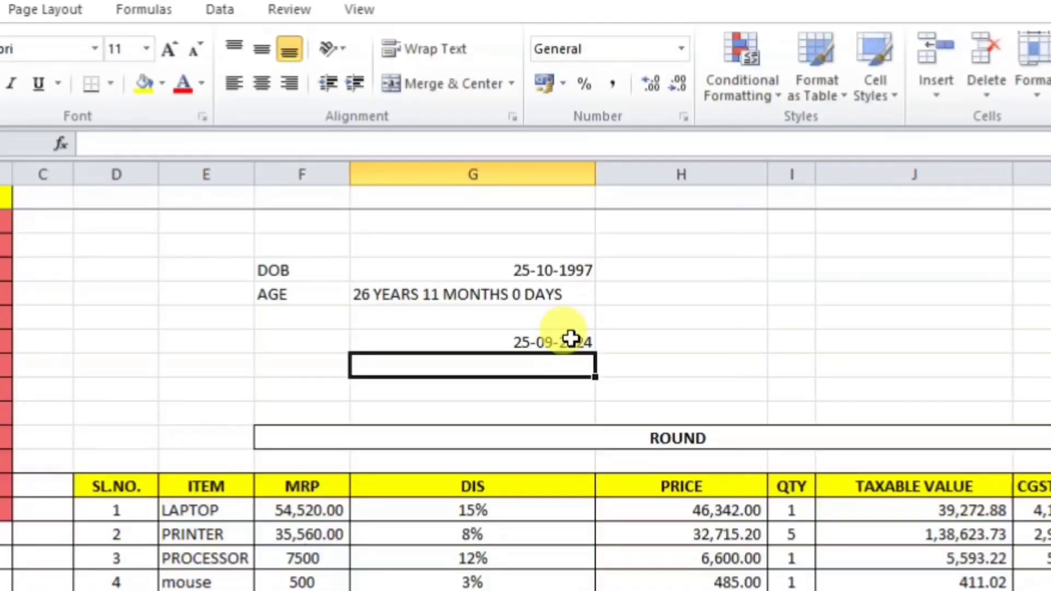
click(504, 342)
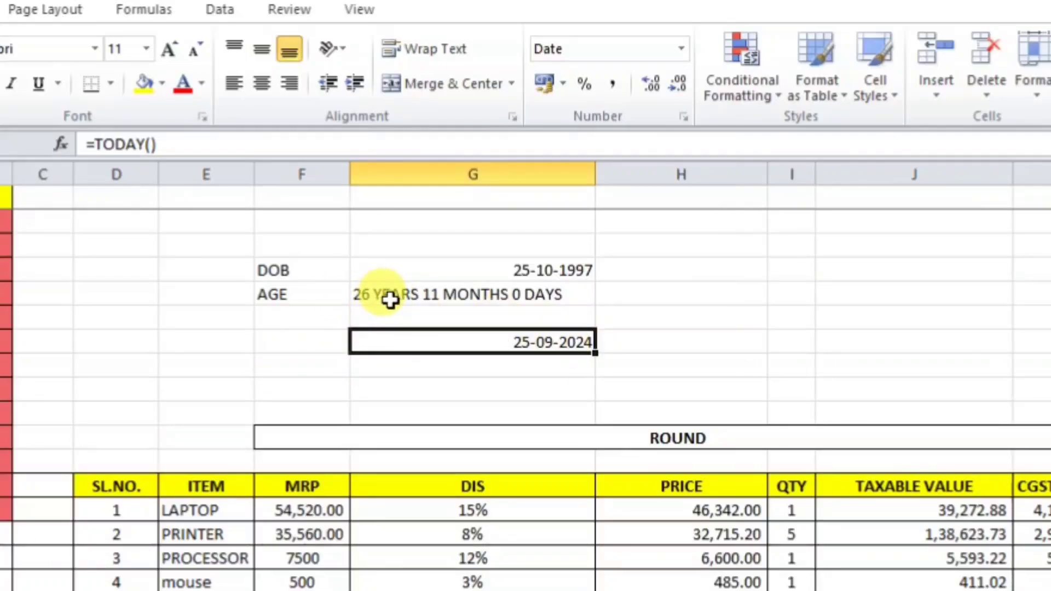
click(580, 290)
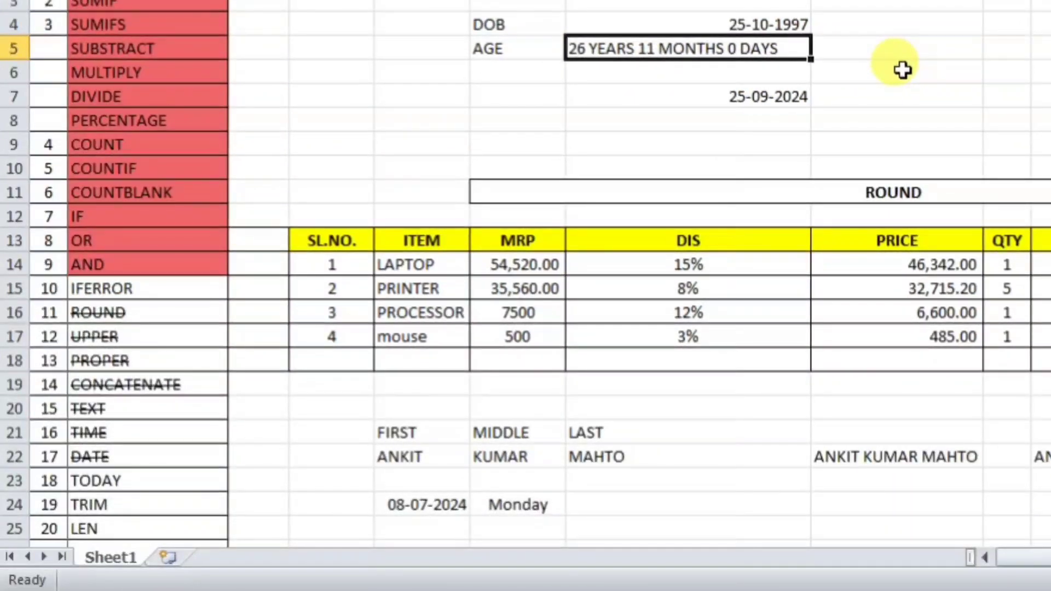
Step: Strike through TODAY in the topic list with Ctrl+5, then switch to Sales Report.xlsx
scroll(208, 422, down, 1)
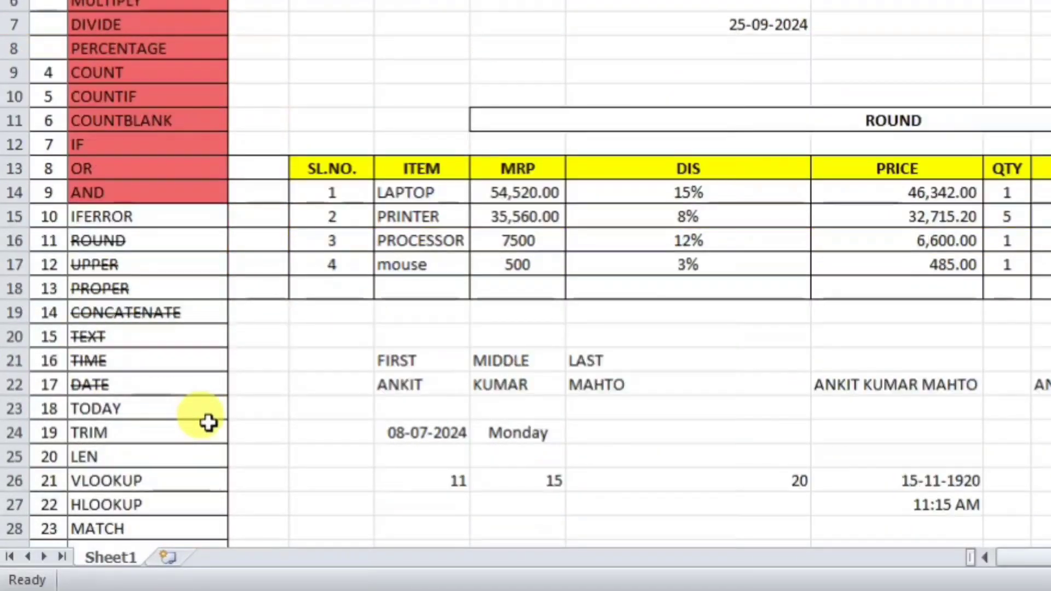
click(148, 412)
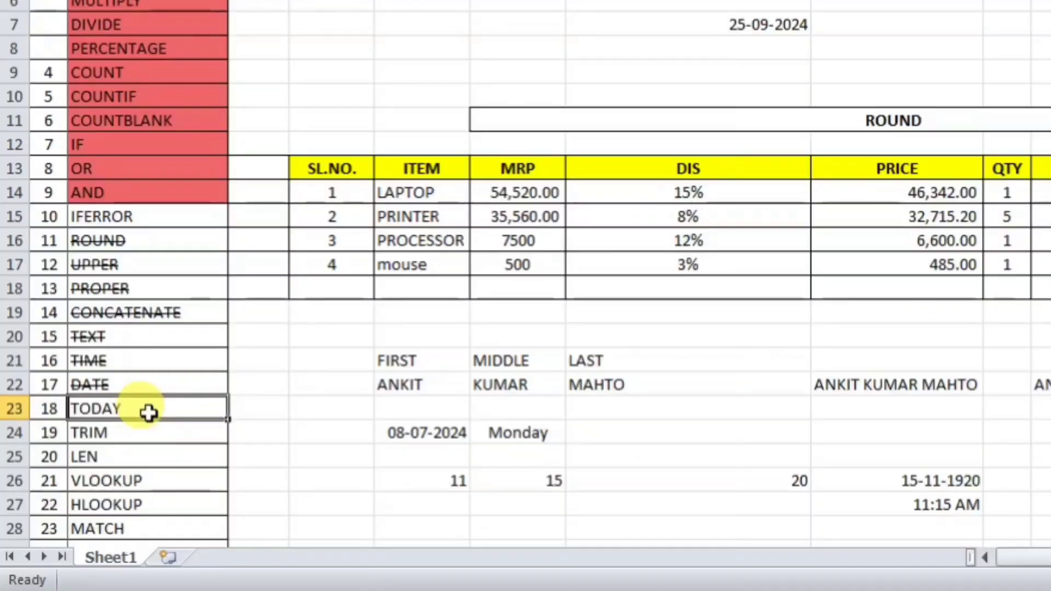
key(ctrl+5)
scroll(147, 412, down, 1)
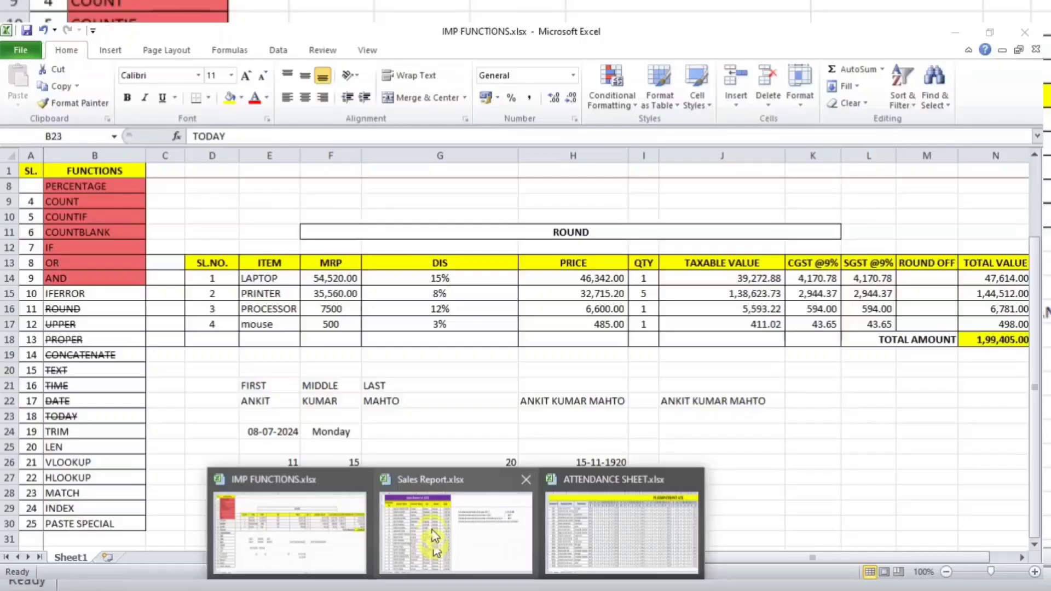
click(635, 482)
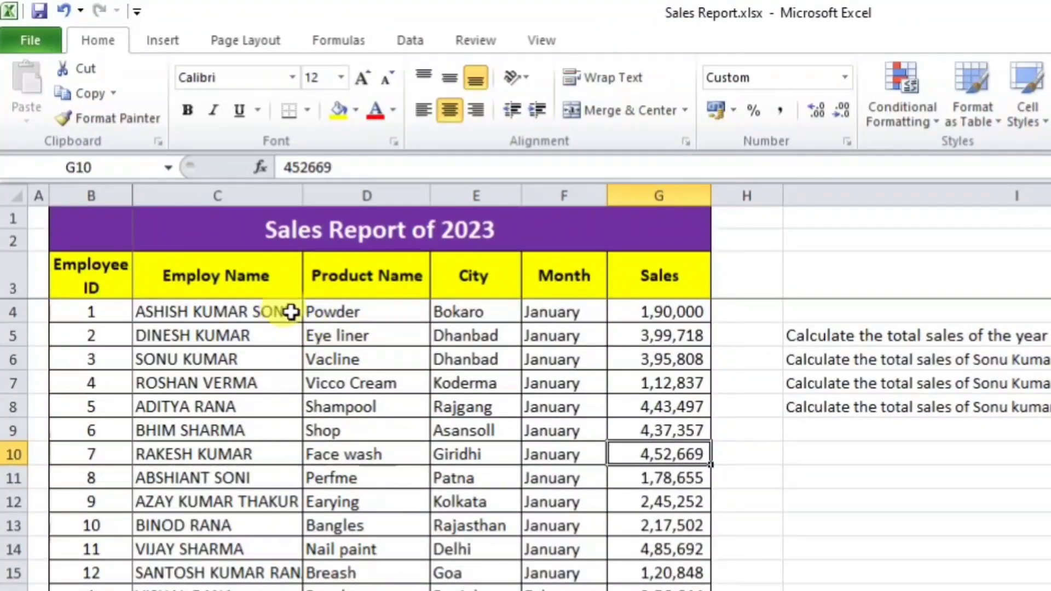
Step: Check the employee names in C4:C9 for trailing spaces, then select Product Name column D
double_click(291, 312)
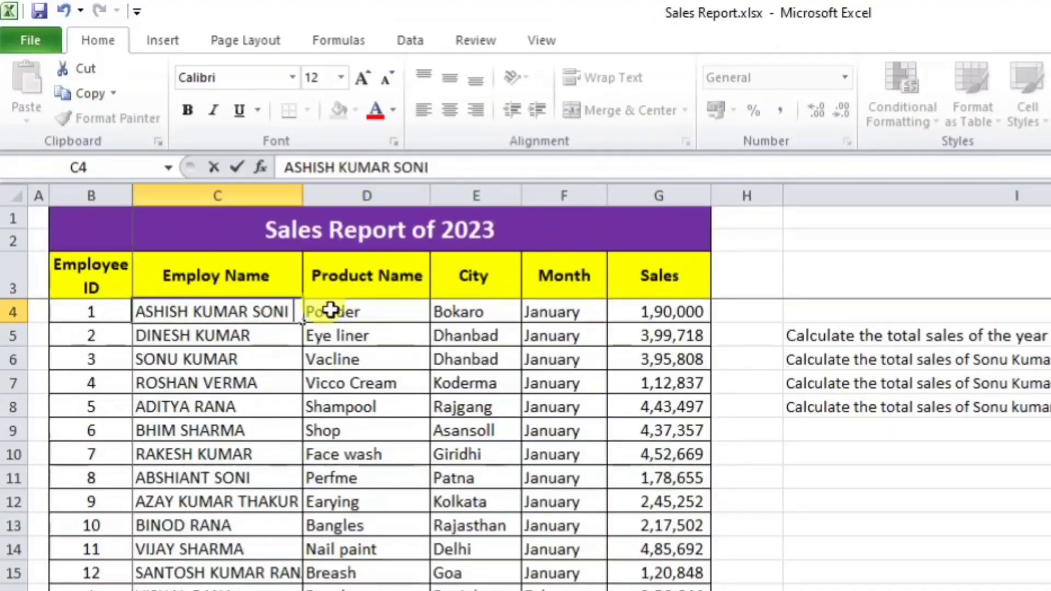
double_click(281, 336)
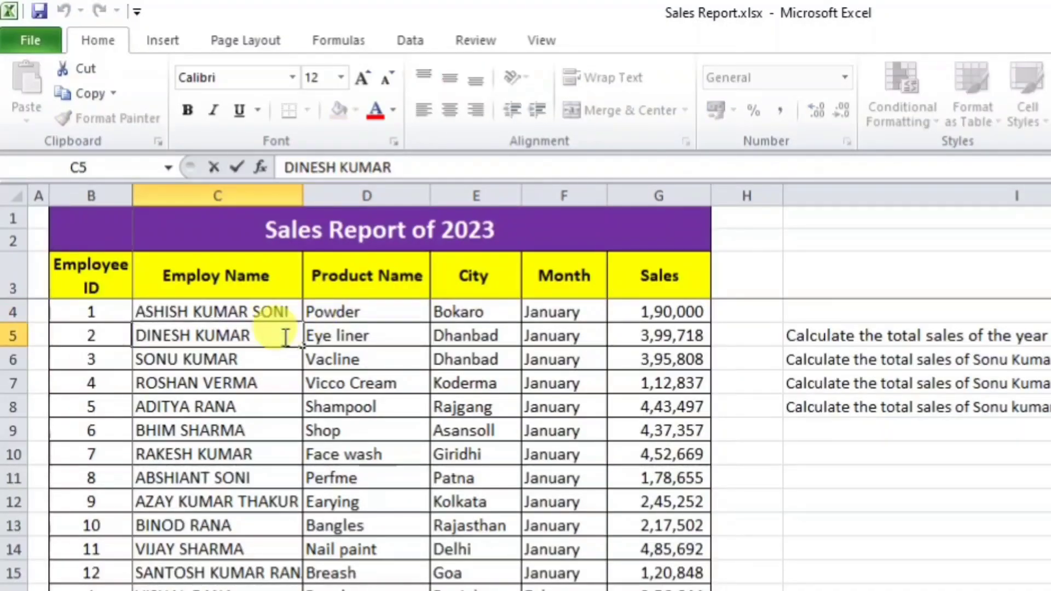
double_click(280, 357)
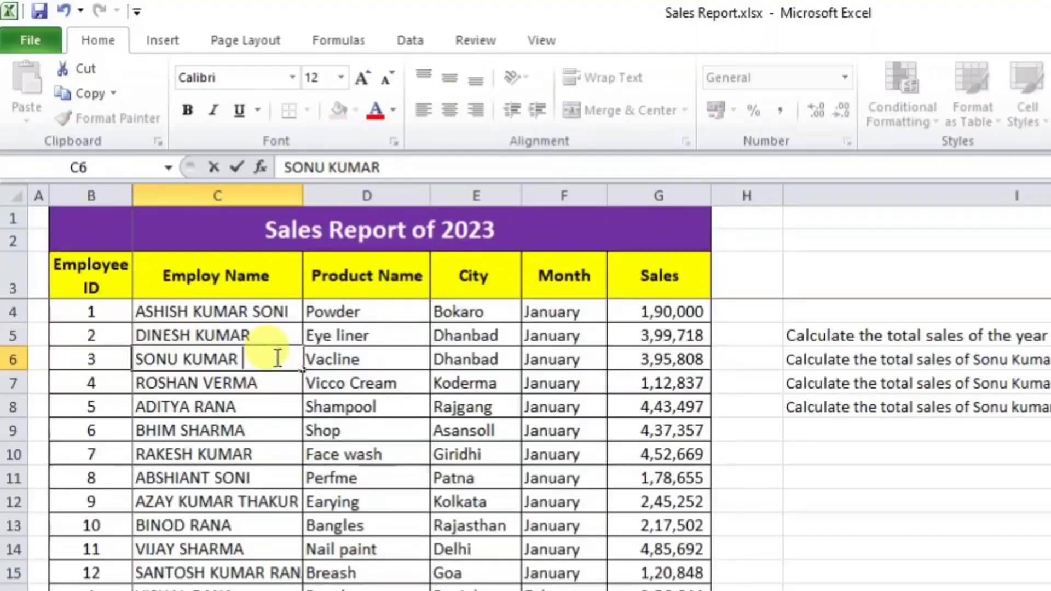
double_click(275, 385)
double_click(277, 410)
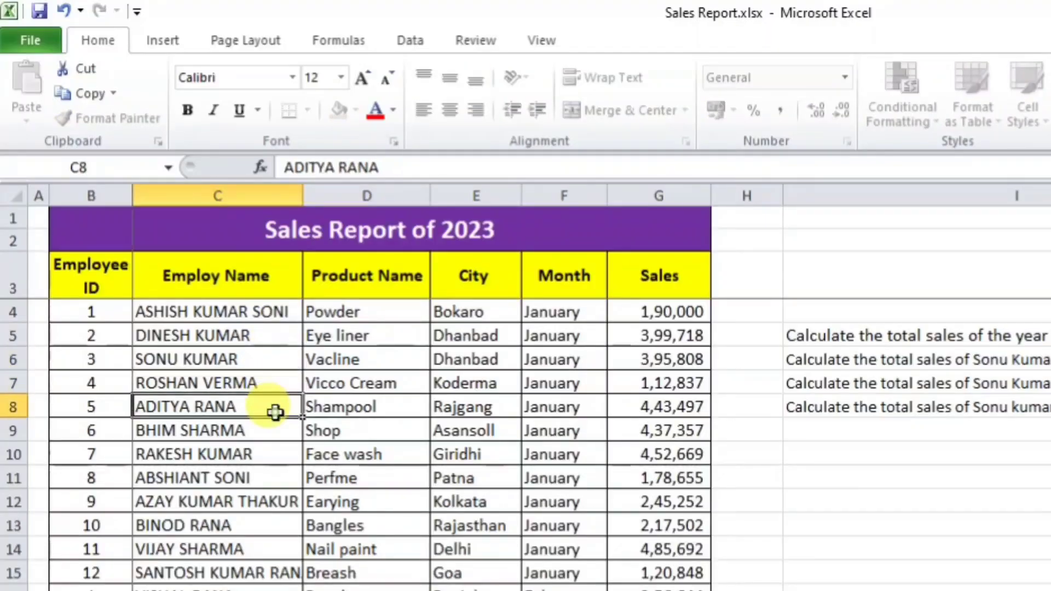
double_click(275, 429)
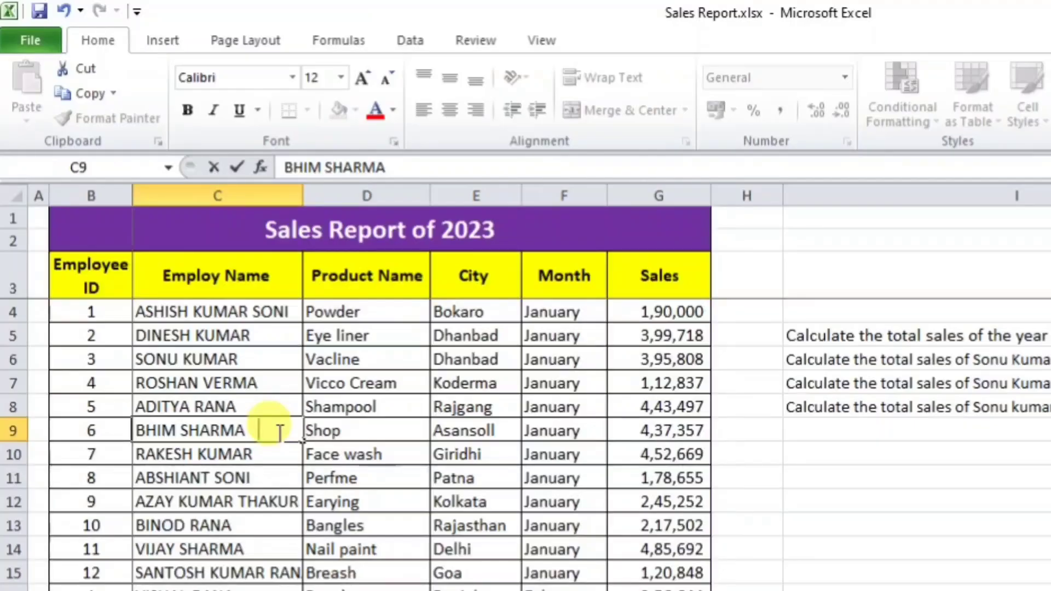
key(Return)
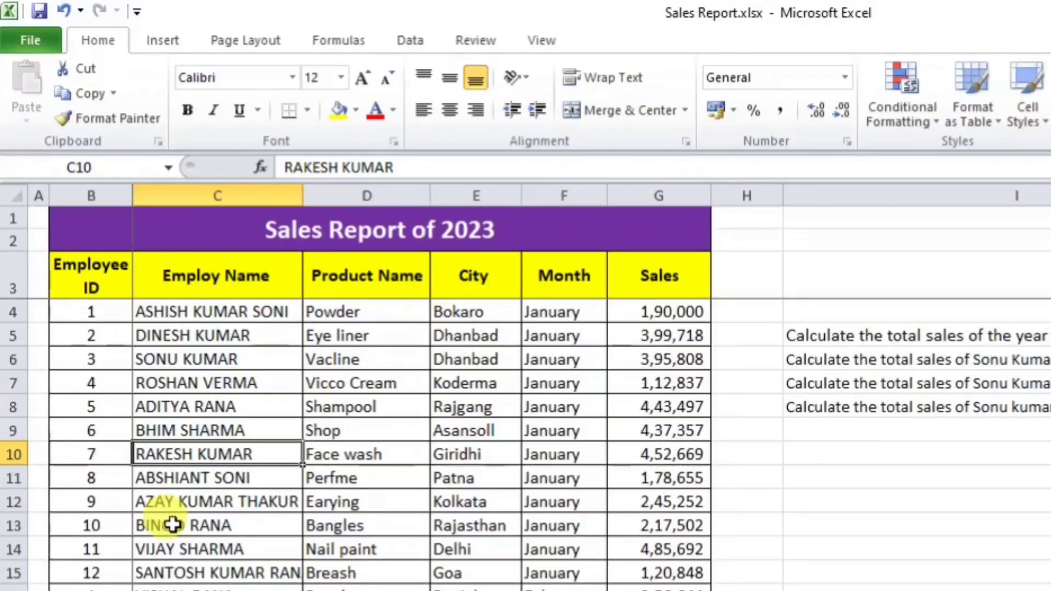
click(377, 195)
Step: Insert a blank column D before Product Name and select its first cell D4
right_click(379, 196)
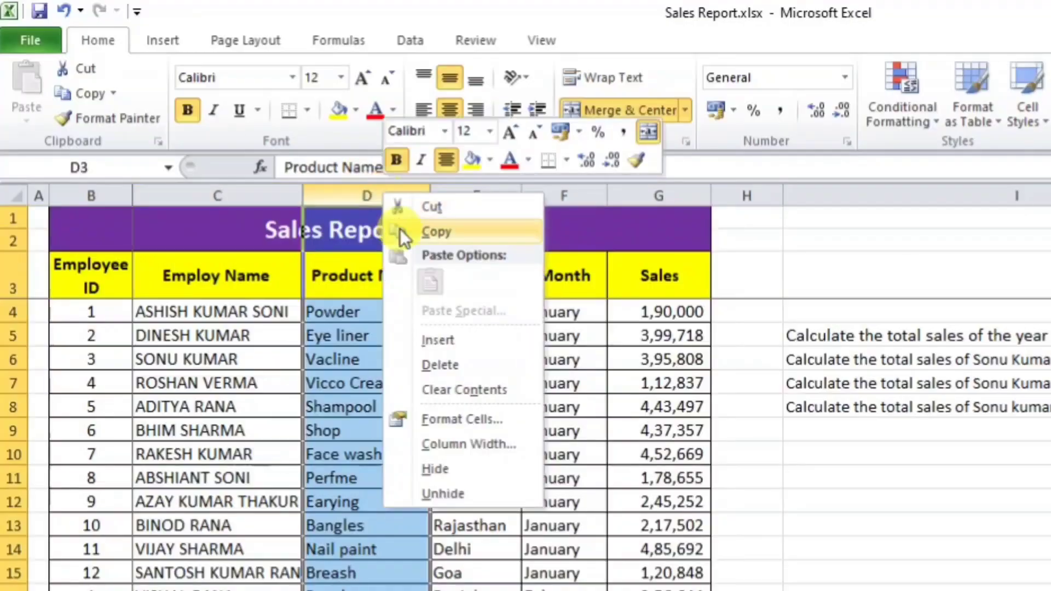
click(461, 343)
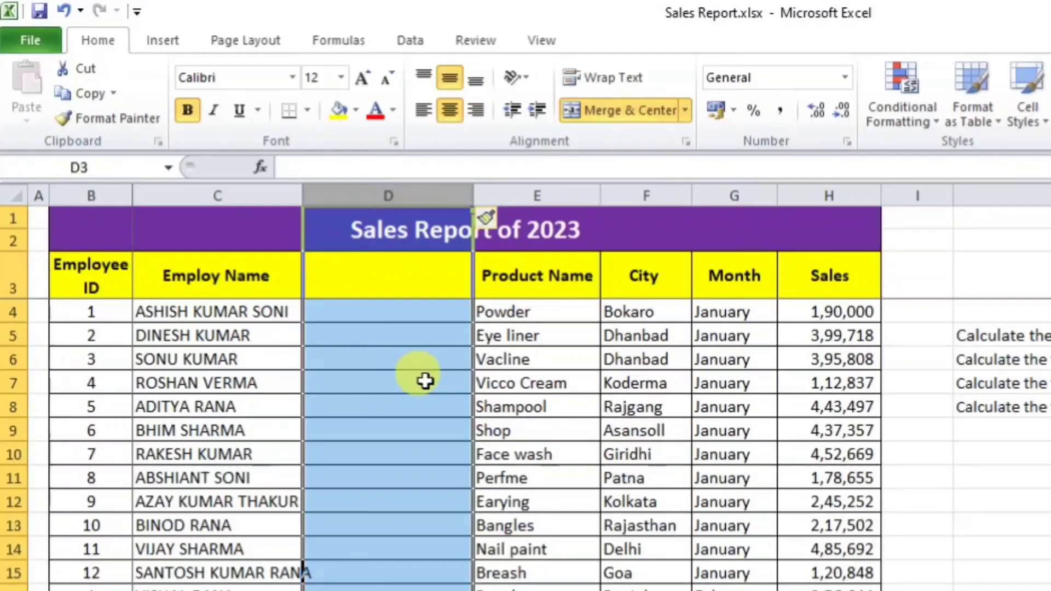
click(425, 381)
click(400, 308)
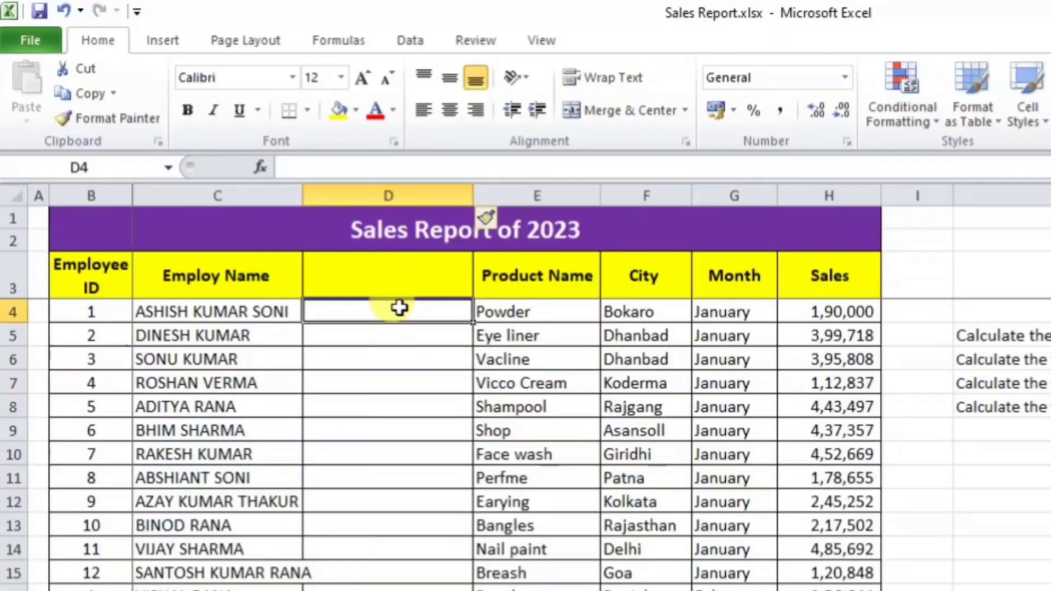
Step: Enter =LEN(C4) in D4, showing the original name is 18 characters long
text(=TRIM)
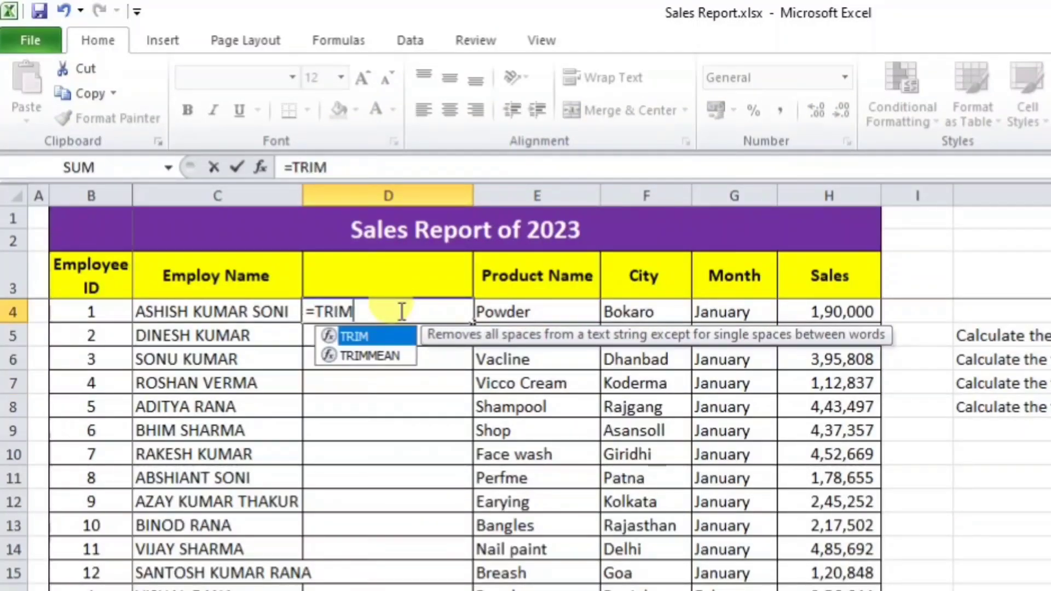
key(BackSpace)
key(BackSpace)
key(BackSpace)
key(BackSpace)
key(BackSpace)
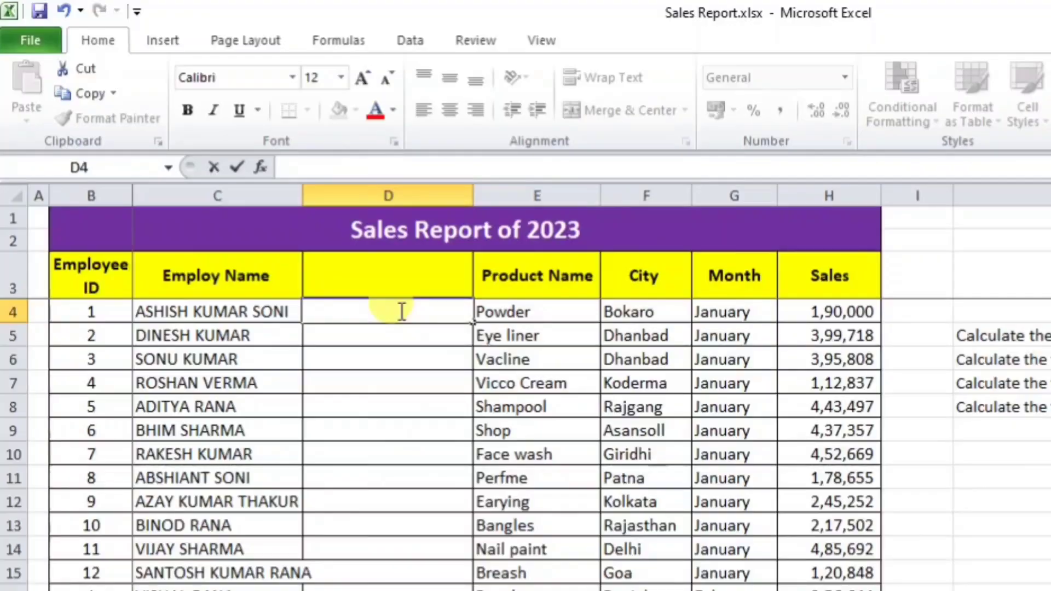
key(Return)
click(401, 312)
text(=)
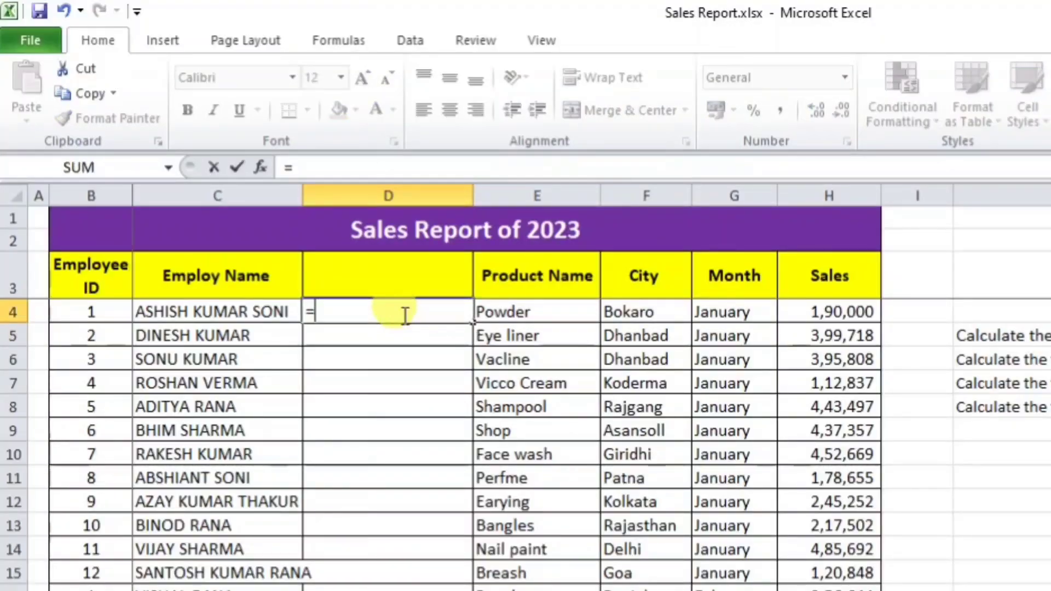
text(LEN()
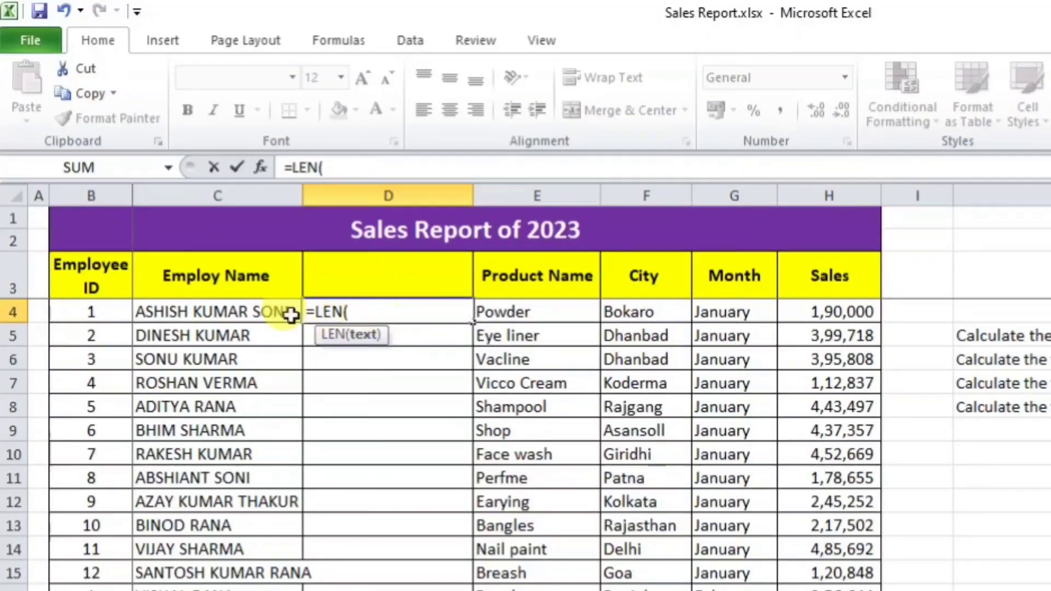
click(250, 308)
key(Return)
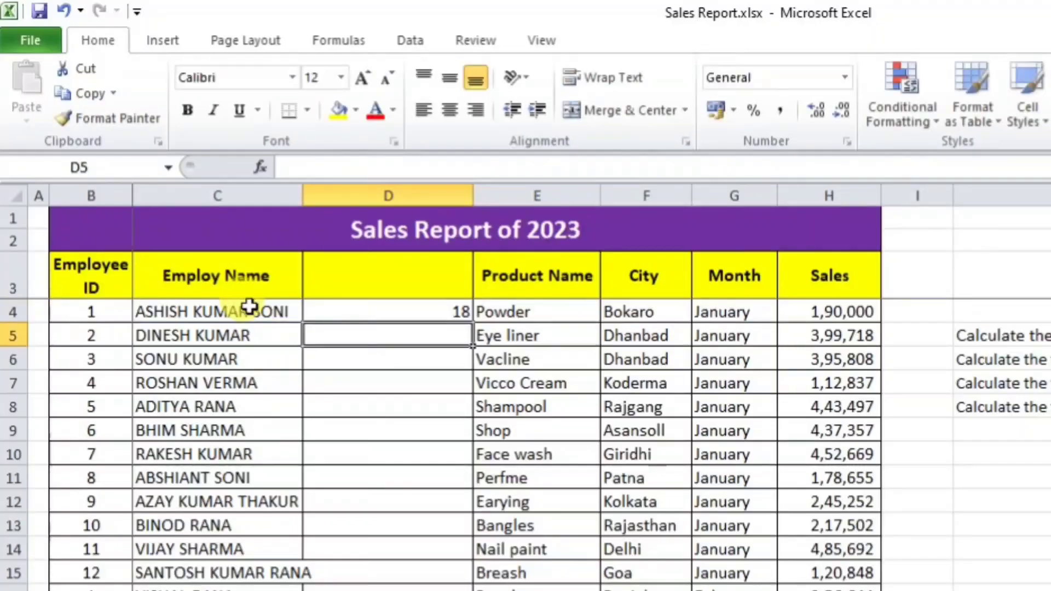
click(383, 311)
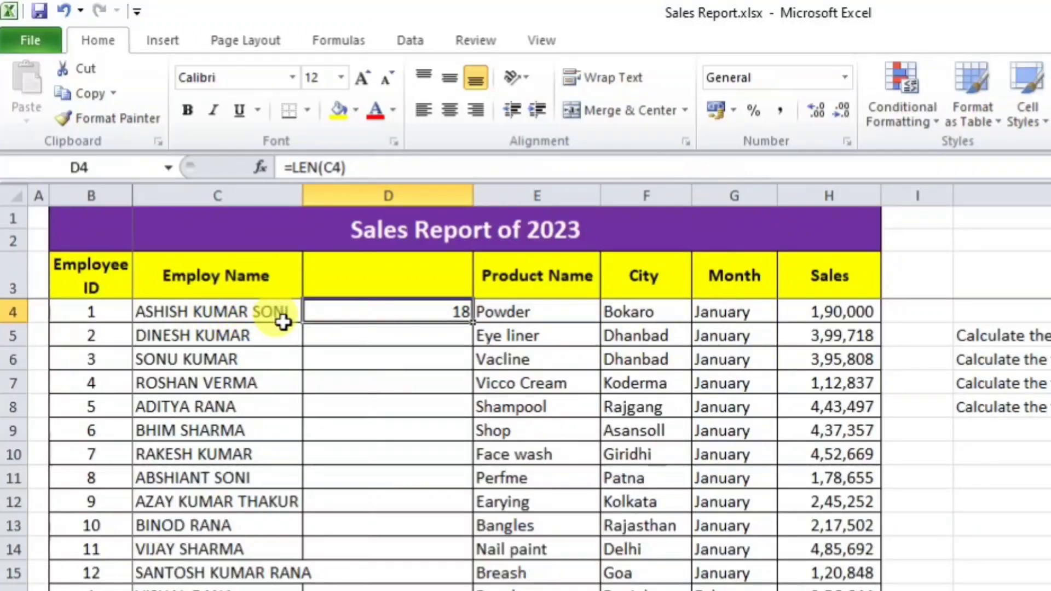
Step: Put a space-trimmed copy of the name in D5 with =TRIM(C4)
double_click(289, 310)
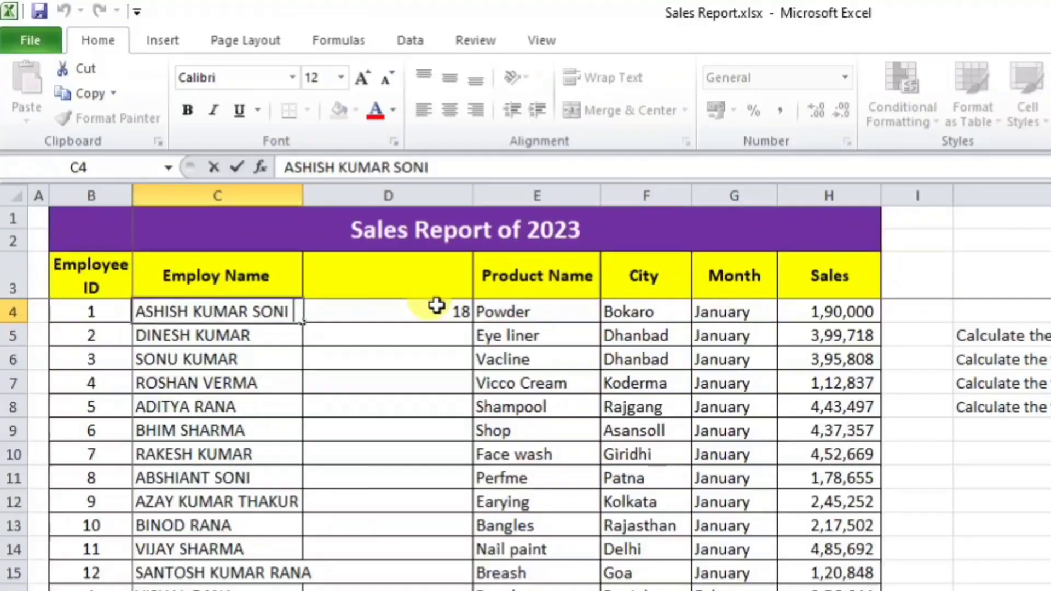
click(391, 408)
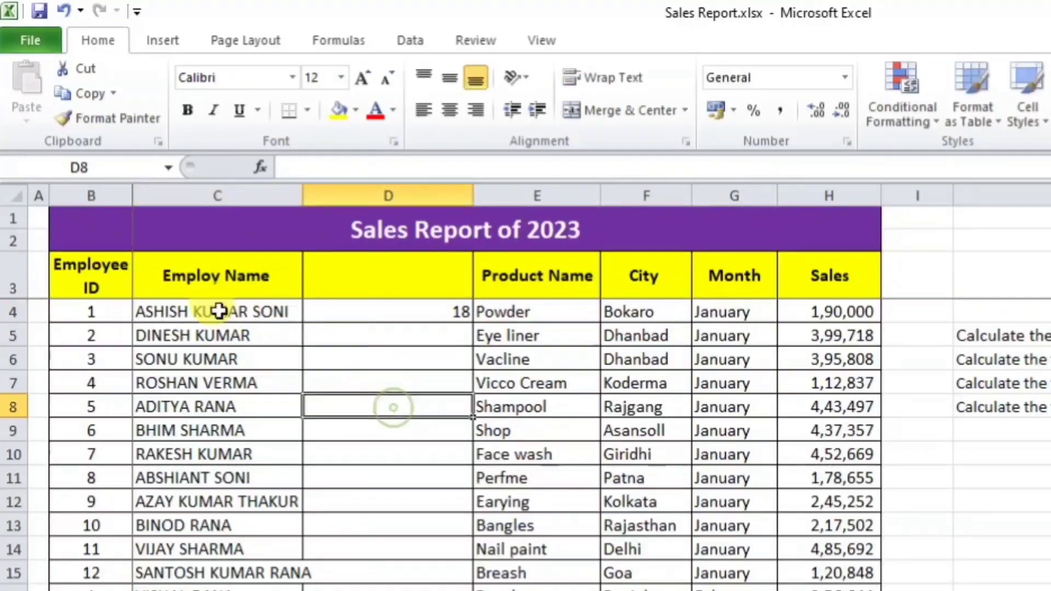
click(431, 328)
text(=TRIM()
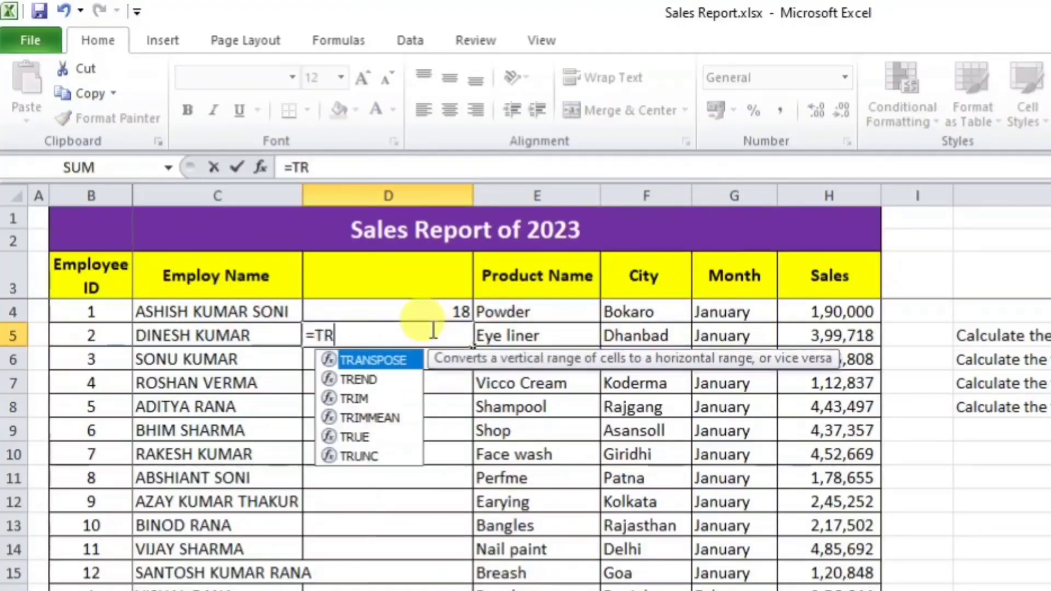
click(216, 312)
key(Return)
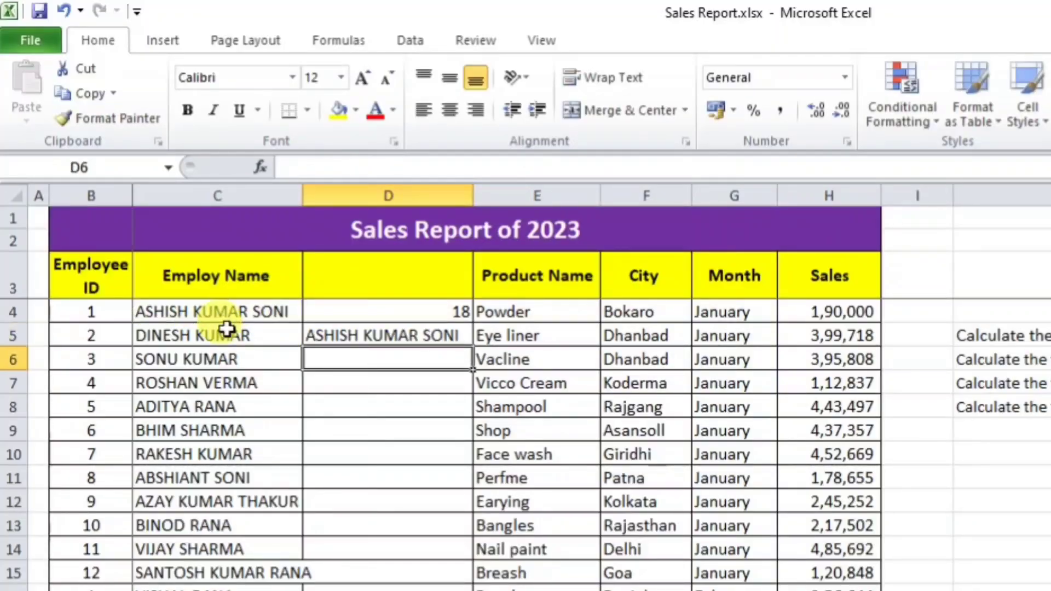
click(368, 334)
Step: Measure the trimmed name with =LEN(D5) in D6, returning 17
click(387, 365)
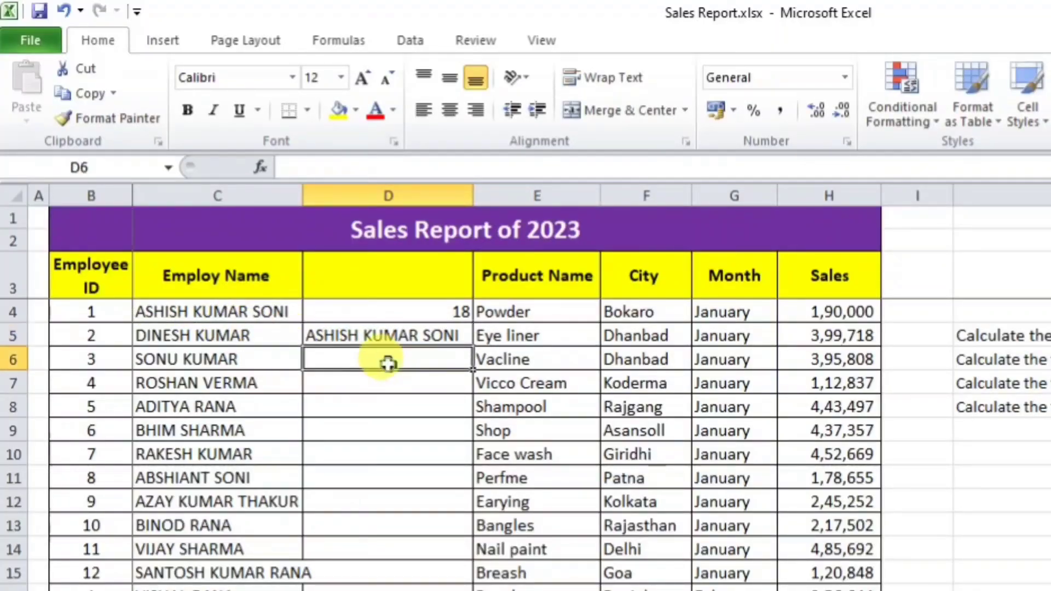
text(=)
click(394, 334)
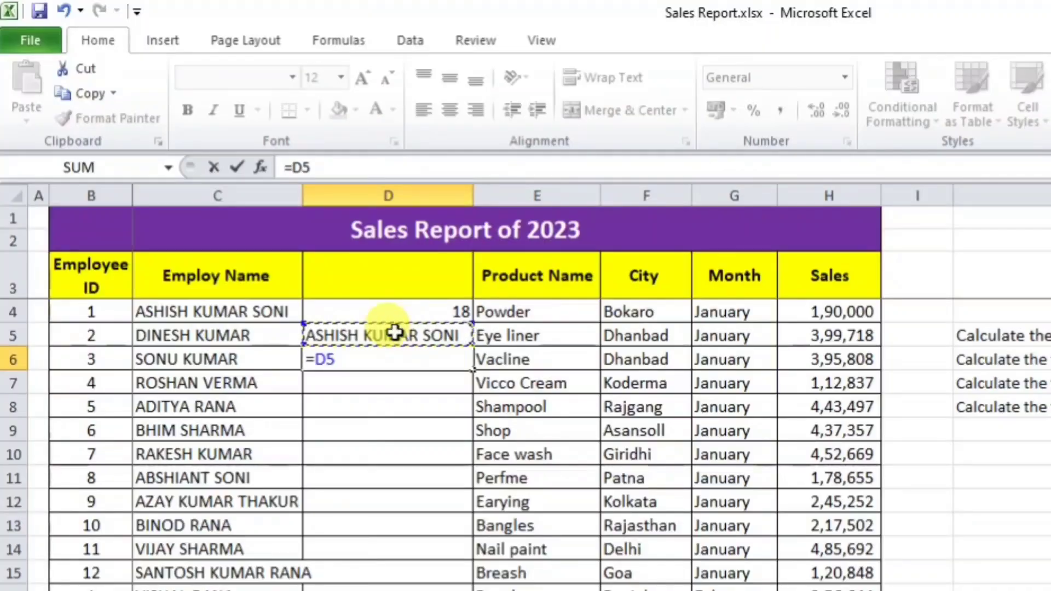
key(BackSpace)
key(BackSpace)
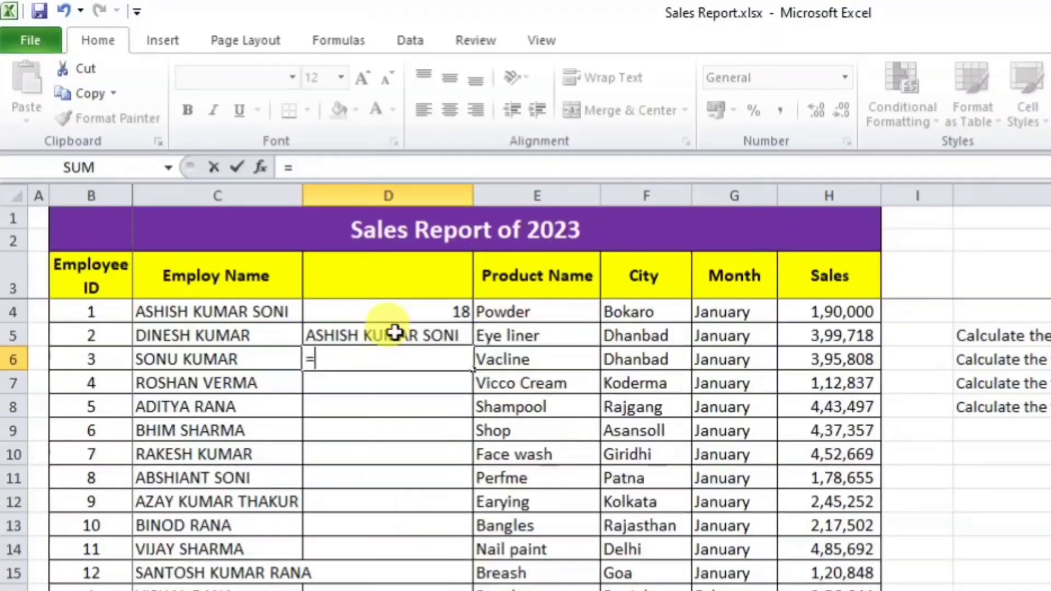
text(LEN()
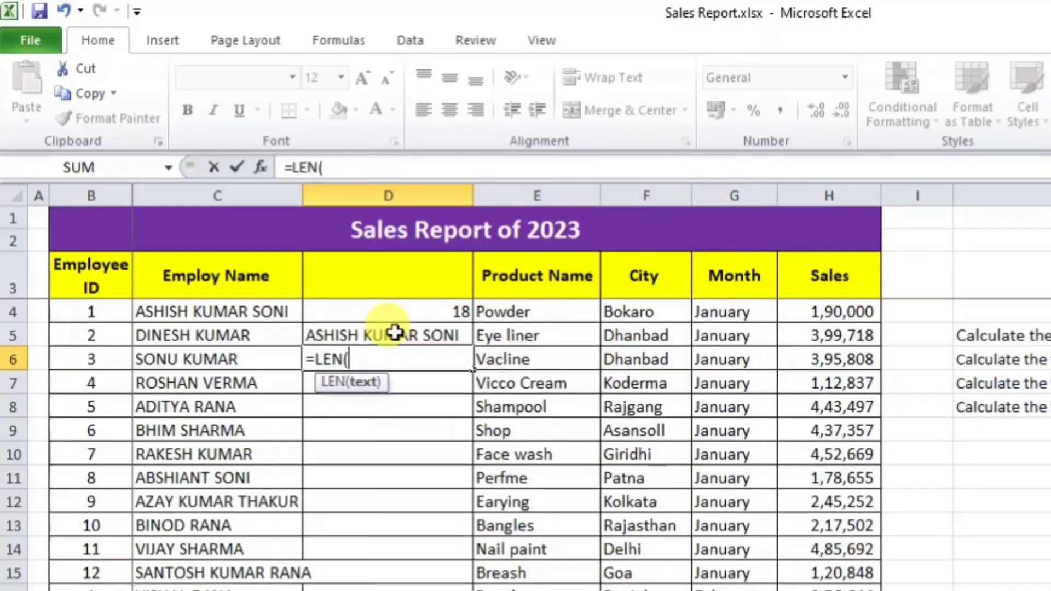
click(394, 333)
key(Return)
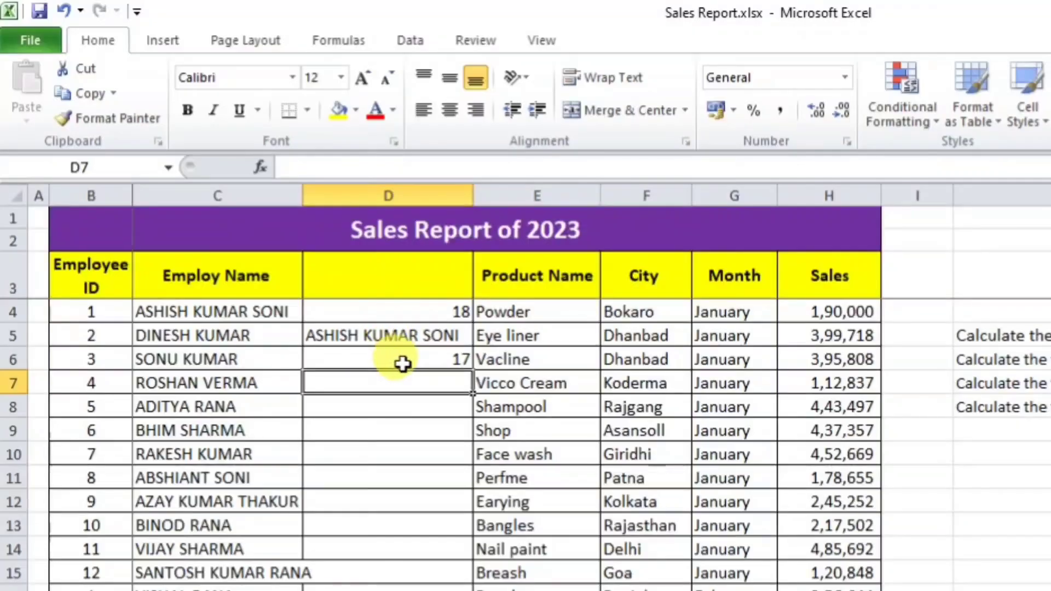
click(403, 359)
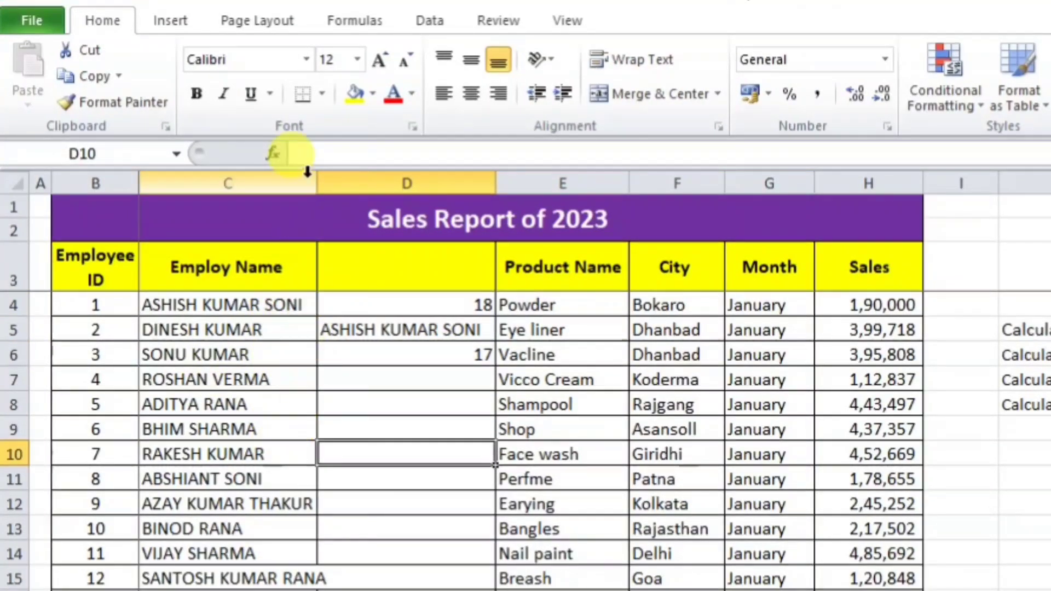
Step: Widen column C to fit the names and clear the test formulas in D4:D8
click(330, 183)
drag(321, 184, 335, 183)
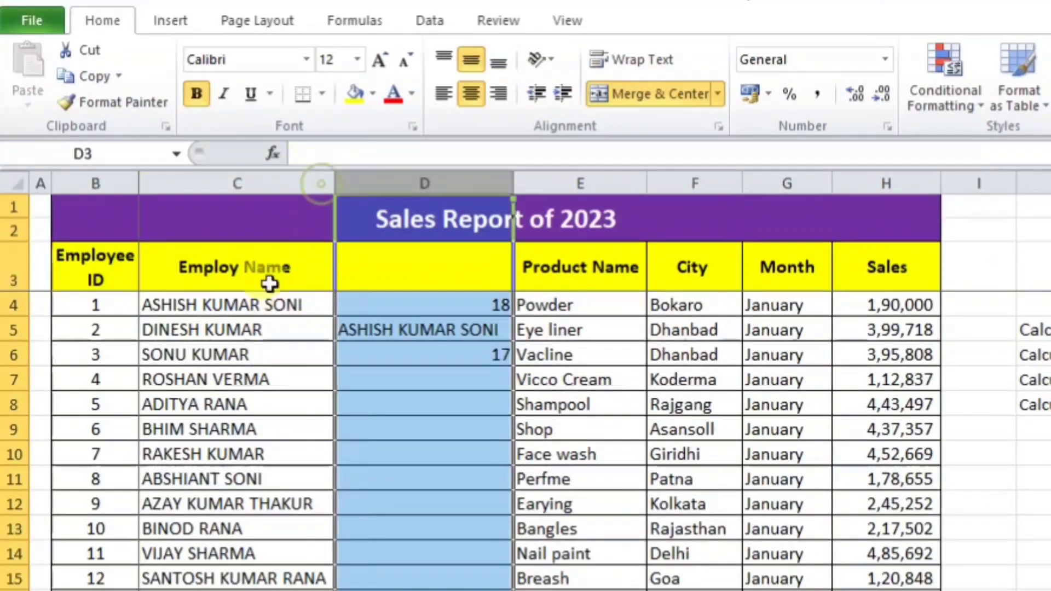
click(281, 378)
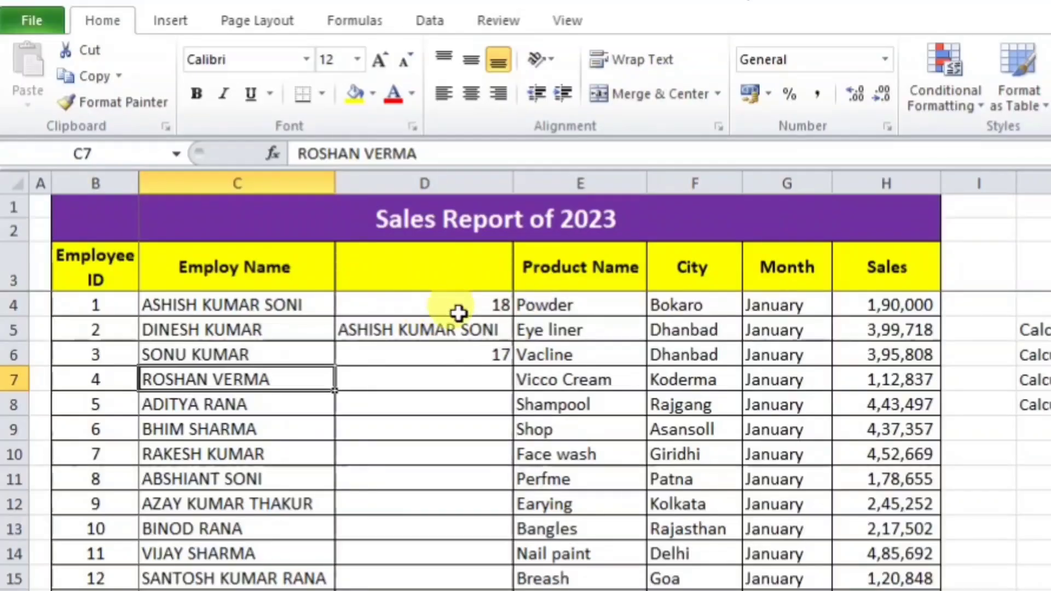
drag(461, 306, 466, 392)
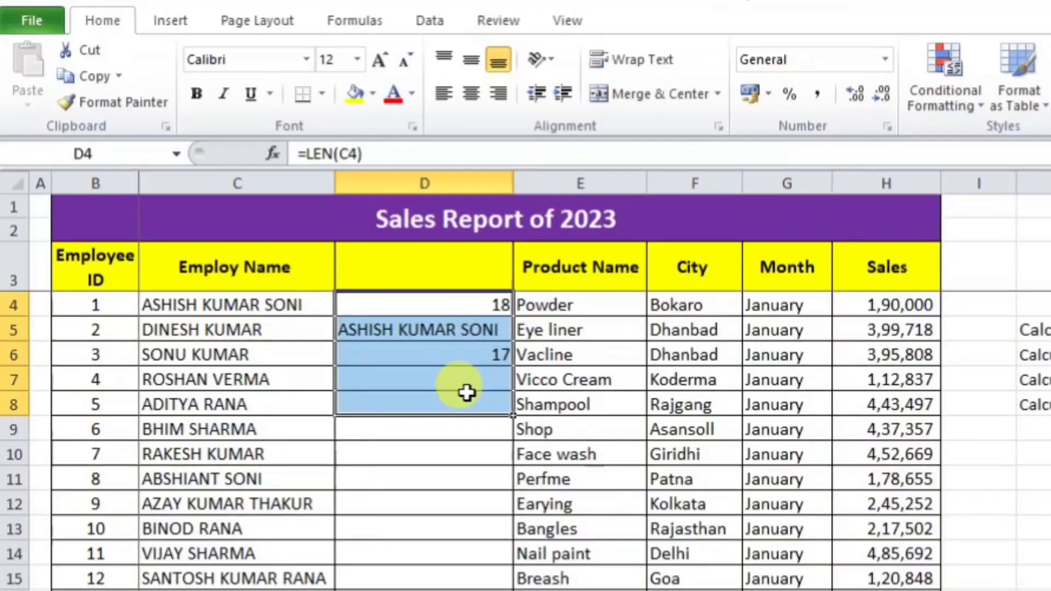
key(Delete)
Step: Enter =TRIM(C4) in D4 and fill it down the whole column to row 147
click(457, 306)
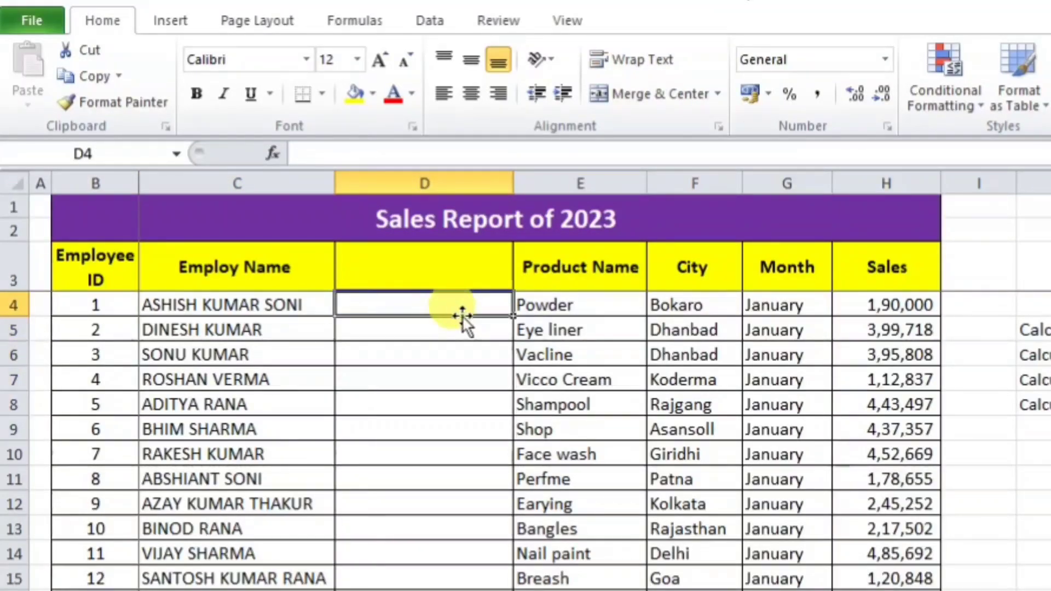
text(=)
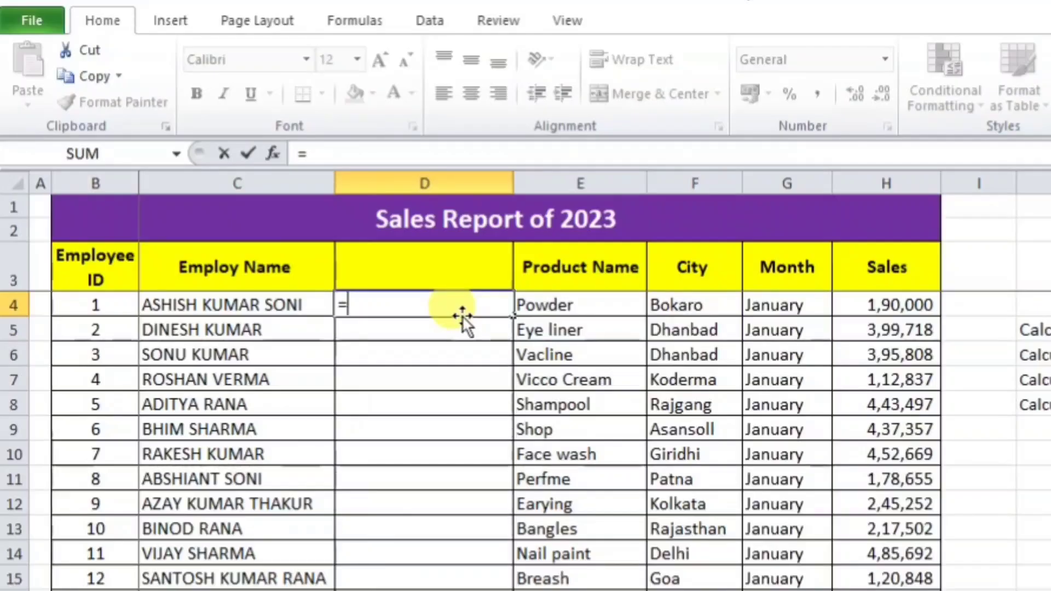
text(TRIM()
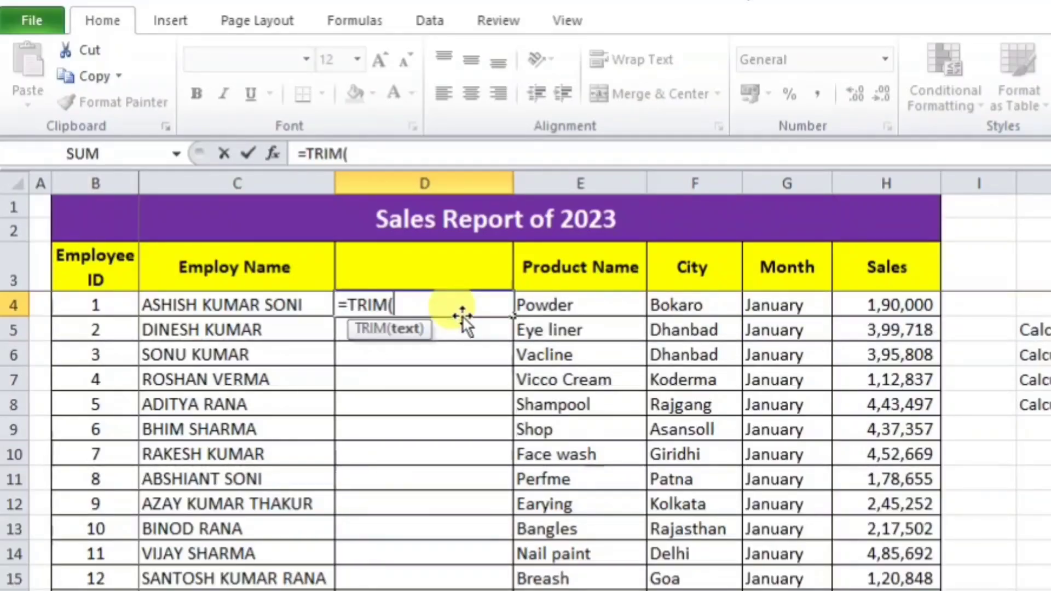
click(284, 304)
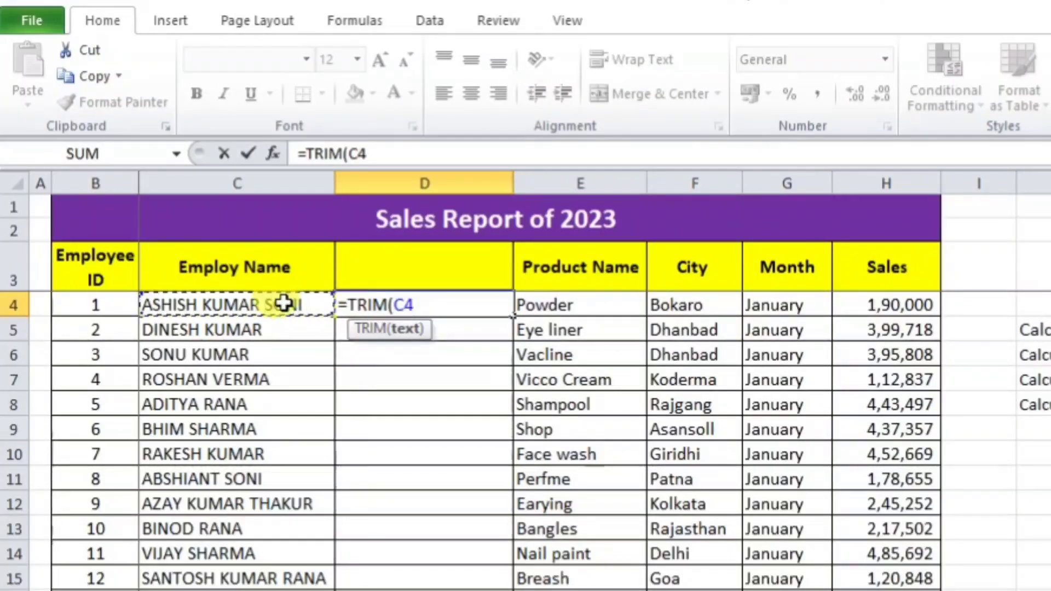
text())
key(Return)
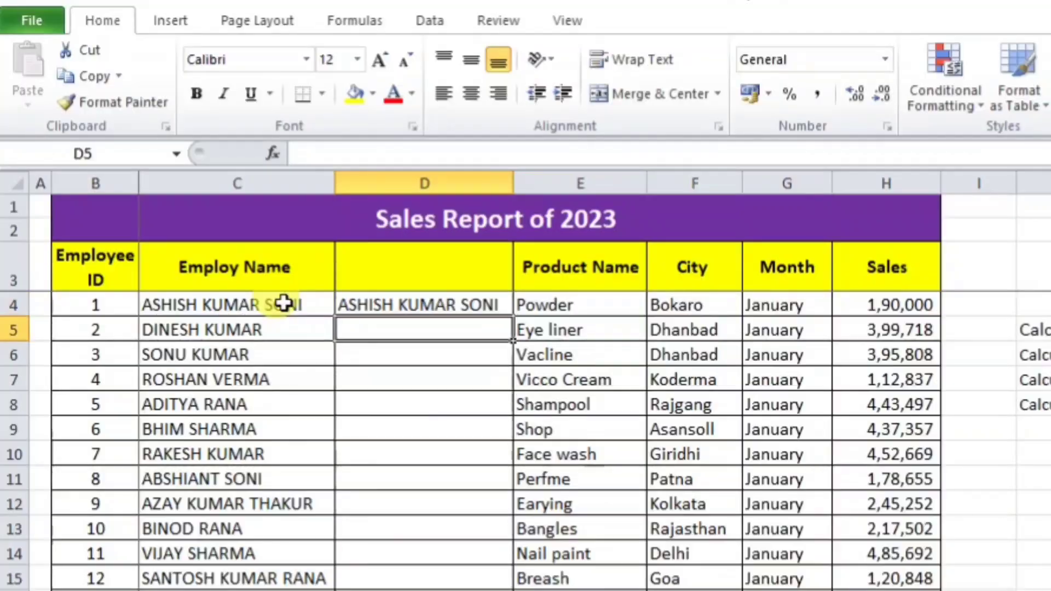
click(487, 304)
double_click(512, 316)
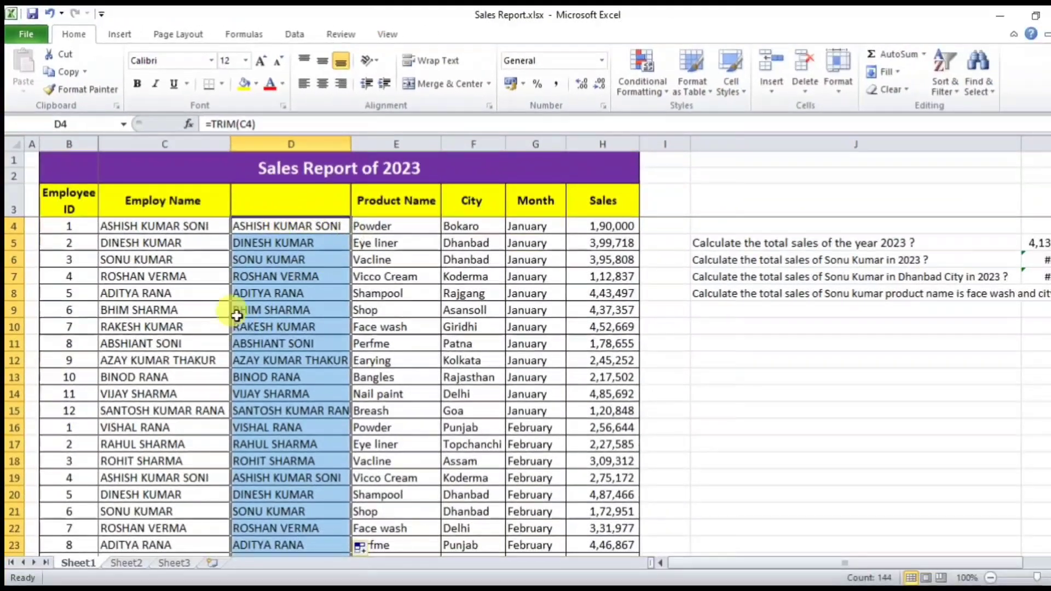
click(295, 310)
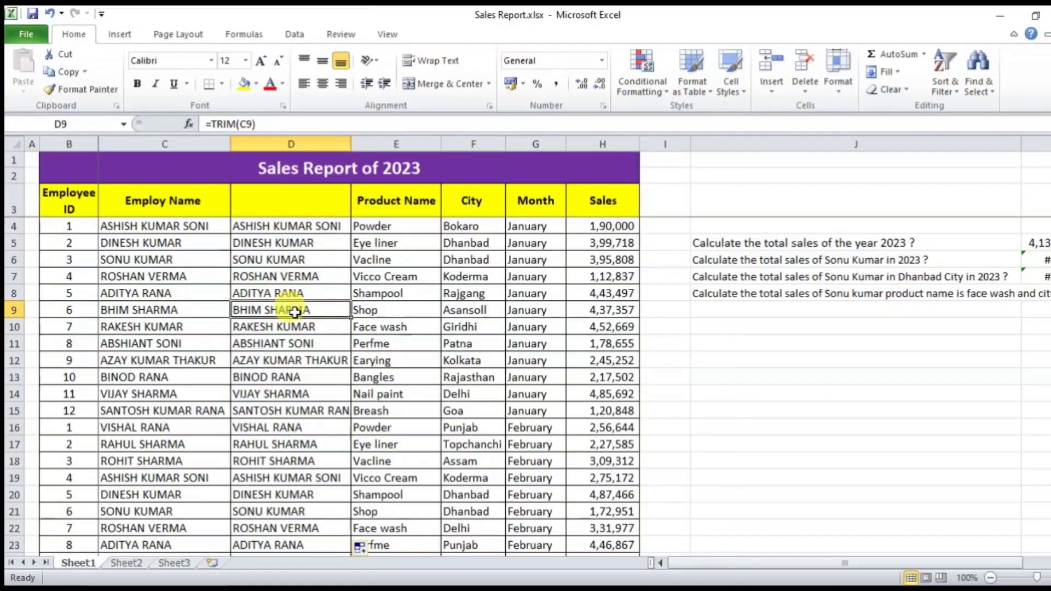
click(167, 241)
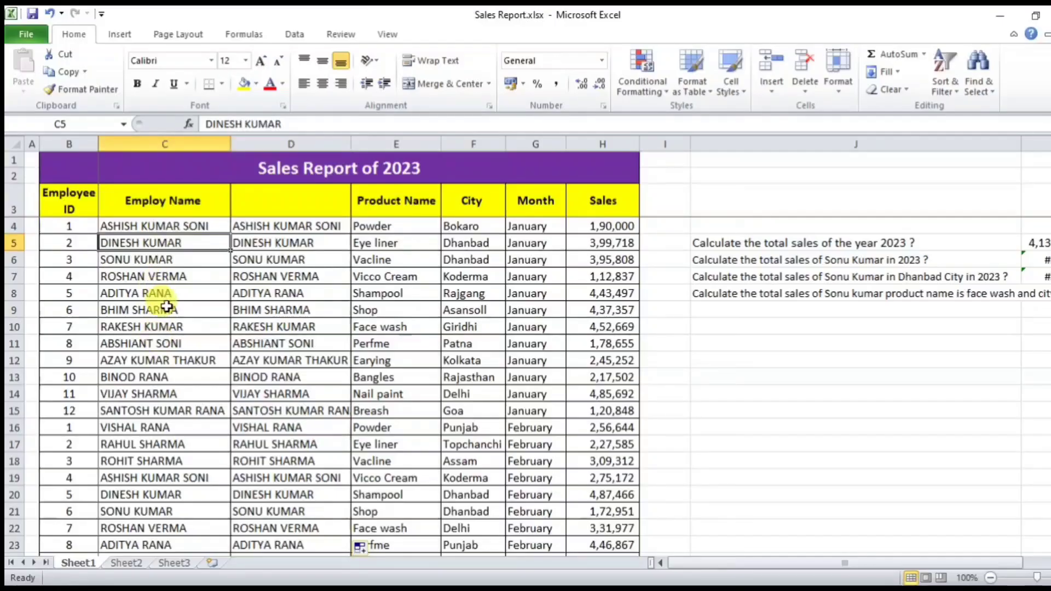
Step: Copy all the trimmed names from D4 down to D147
click(293, 227)
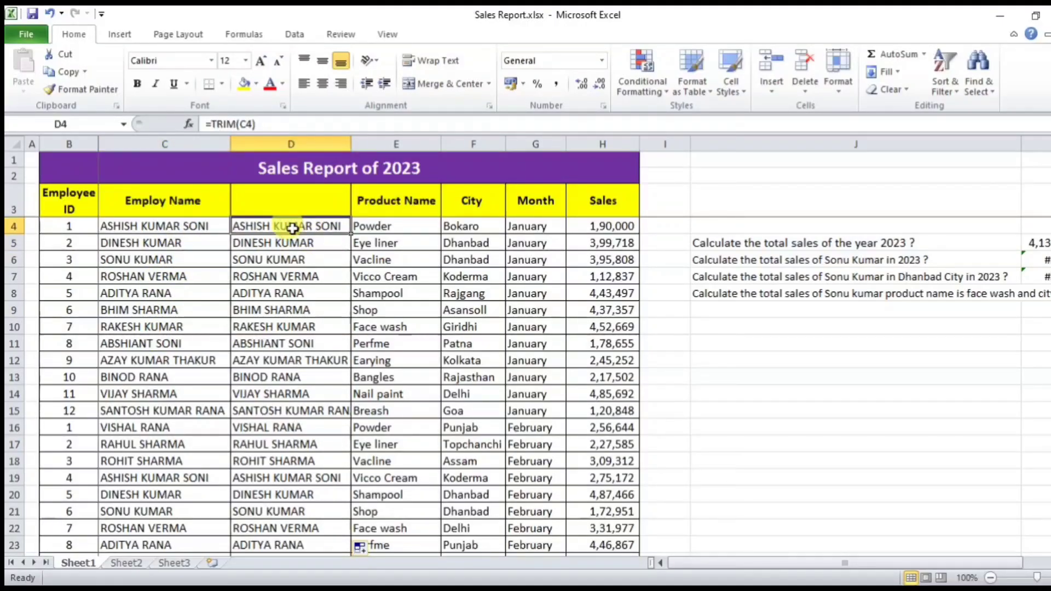
key(ctrl+shift+Down)
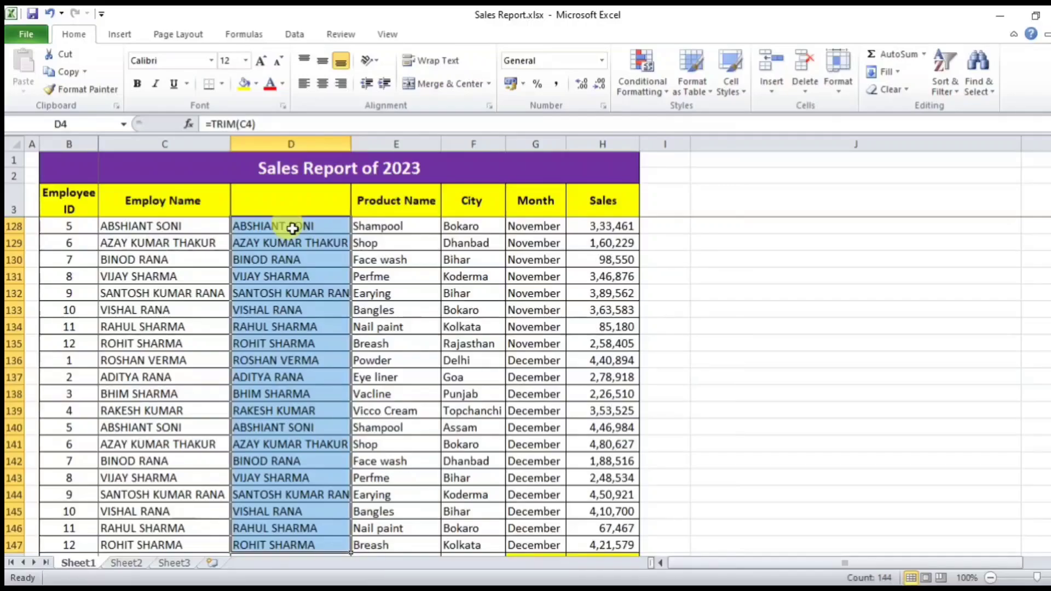
key(ctrl+c)
Step: Paste the trimmed names back into column D as plain values
drag(1031, 276, 211, 164)
click(281, 222)
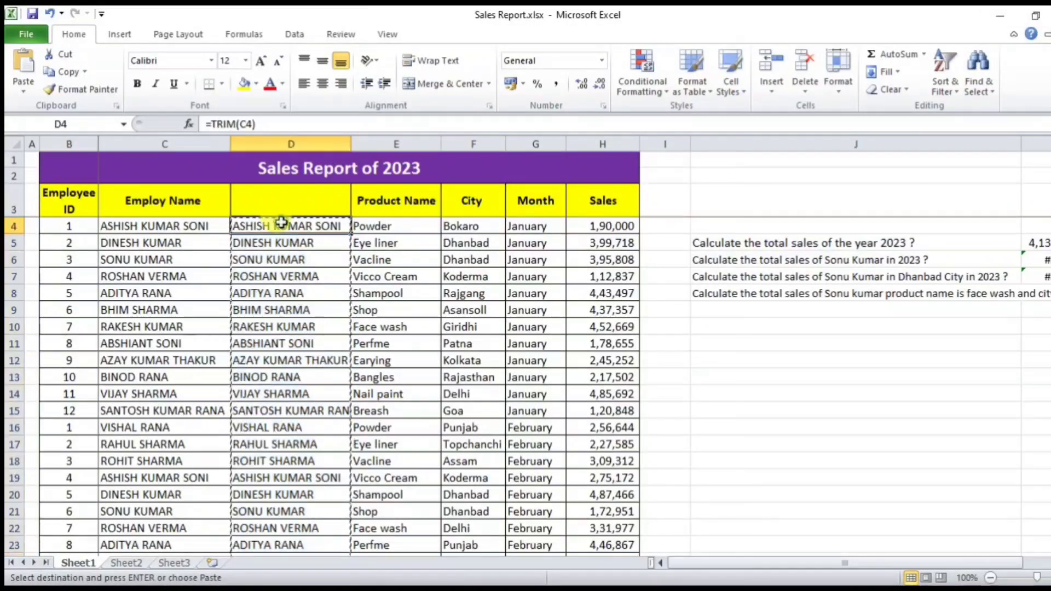
key(ctrl+alt+v)
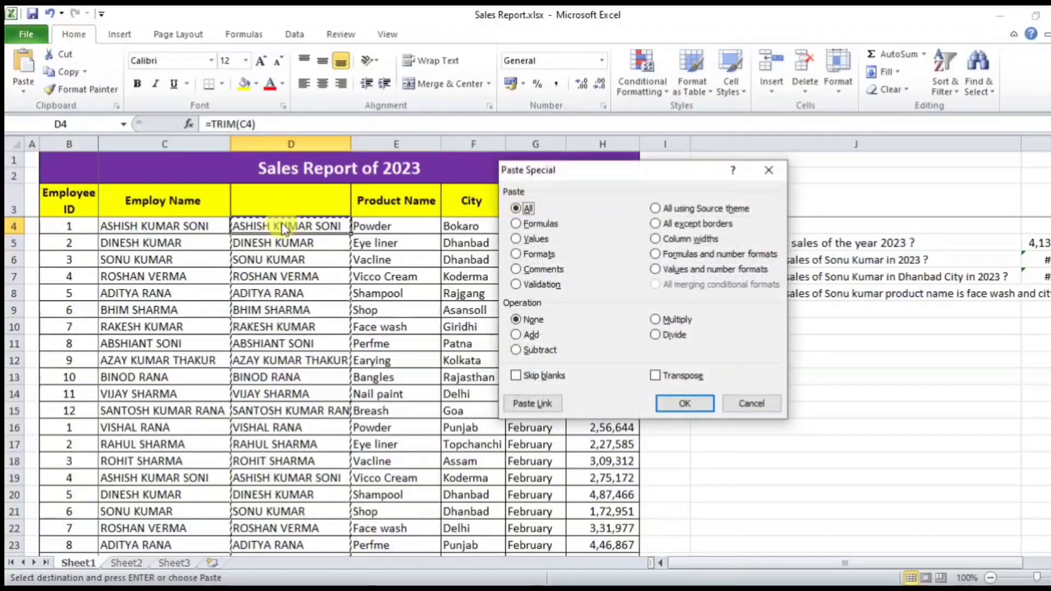
click(531, 241)
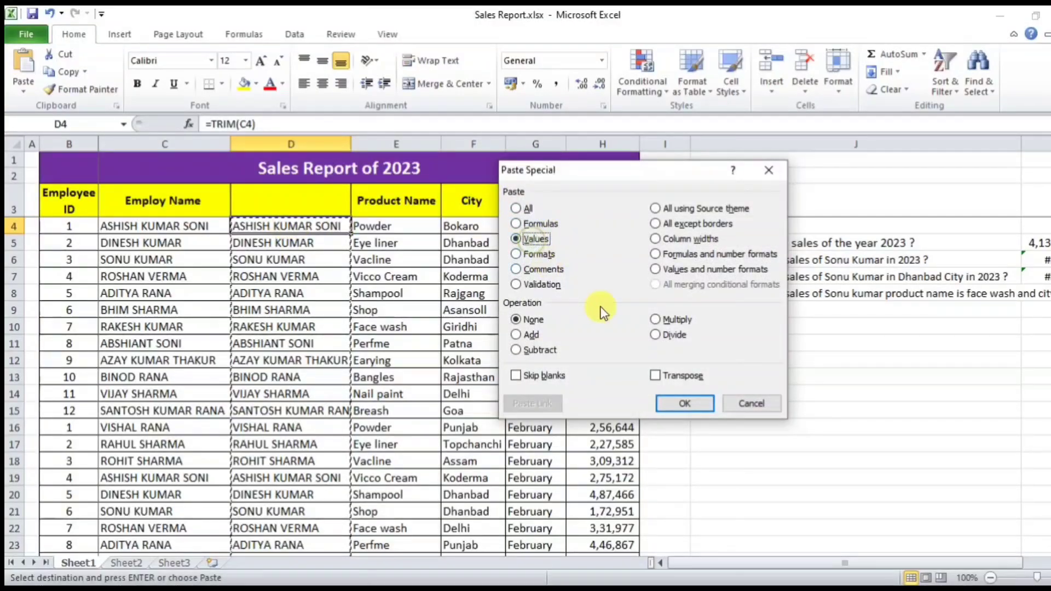
click(669, 404)
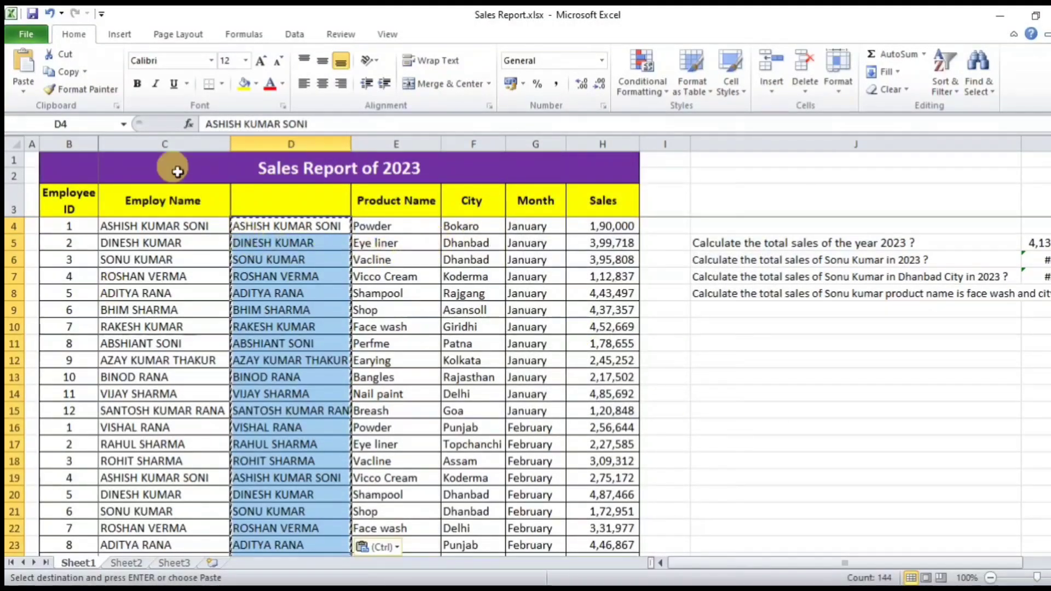
Step: Delete the original name column C so the trimmed names shift into it
click(172, 141)
right_click(173, 142)
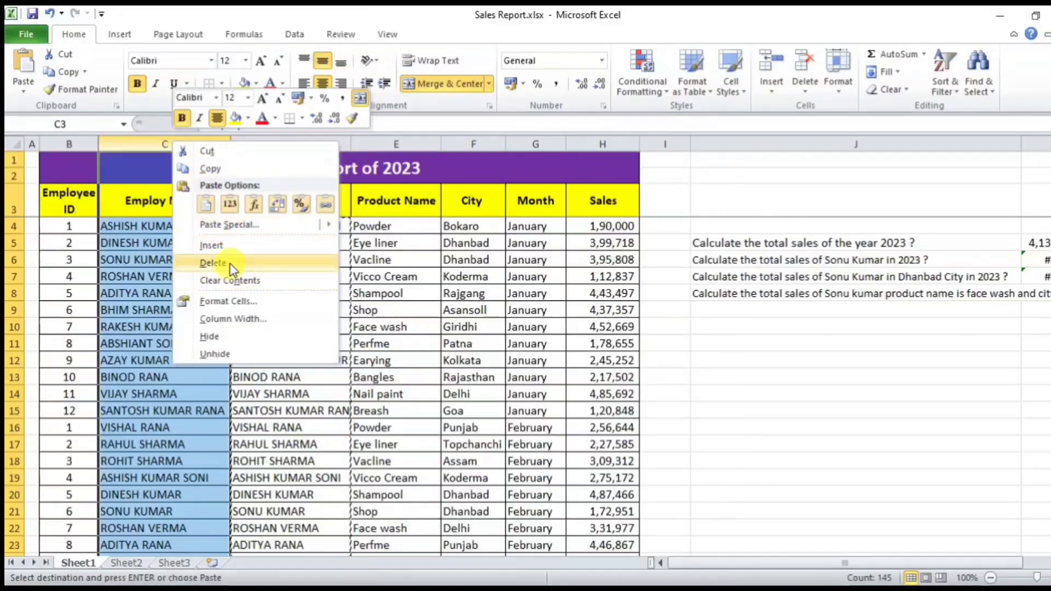
click(309, 399)
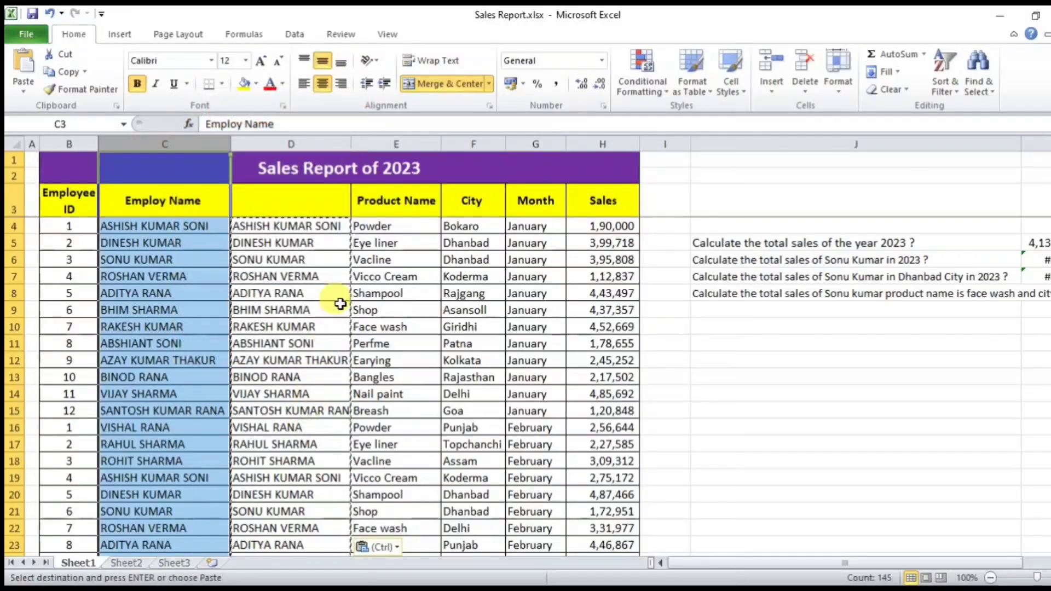
key(Escape)
right_click(189, 138)
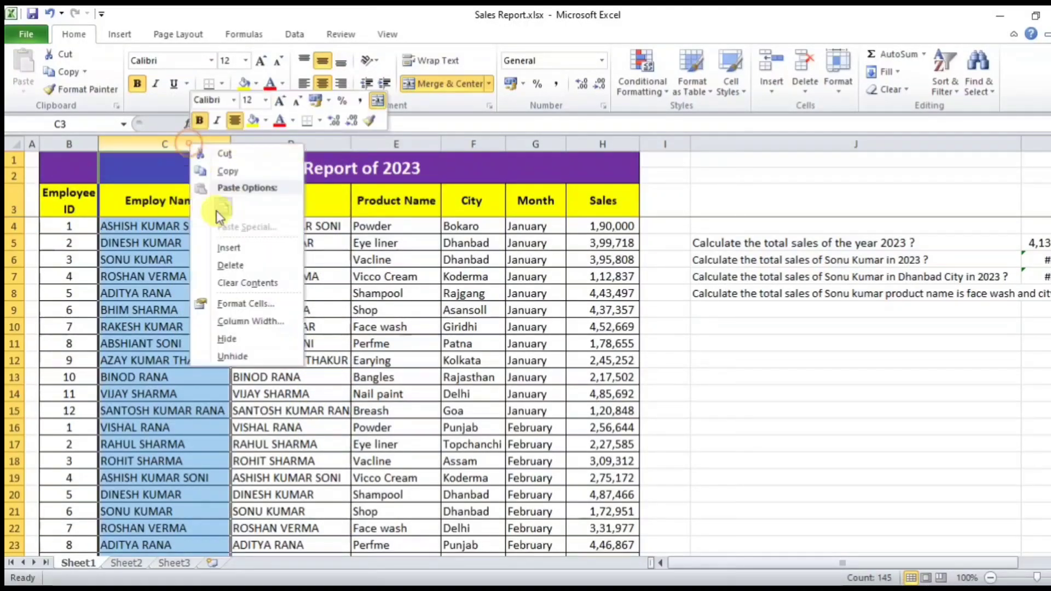
click(248, 267)
click(261, 282)
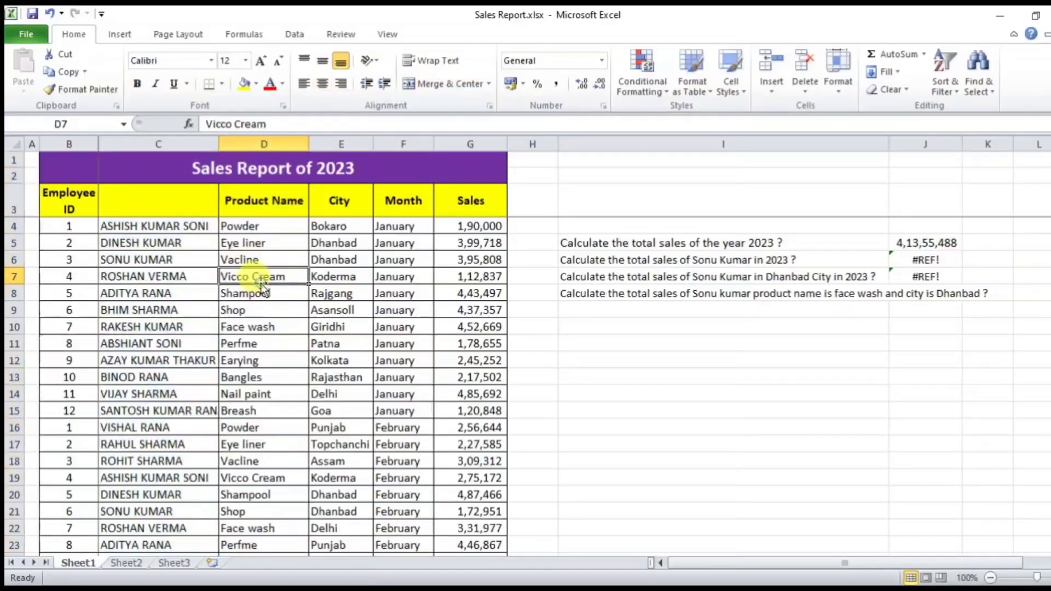
Step: Add the header EMPLOYEE NAME in C3
click(181, 210)
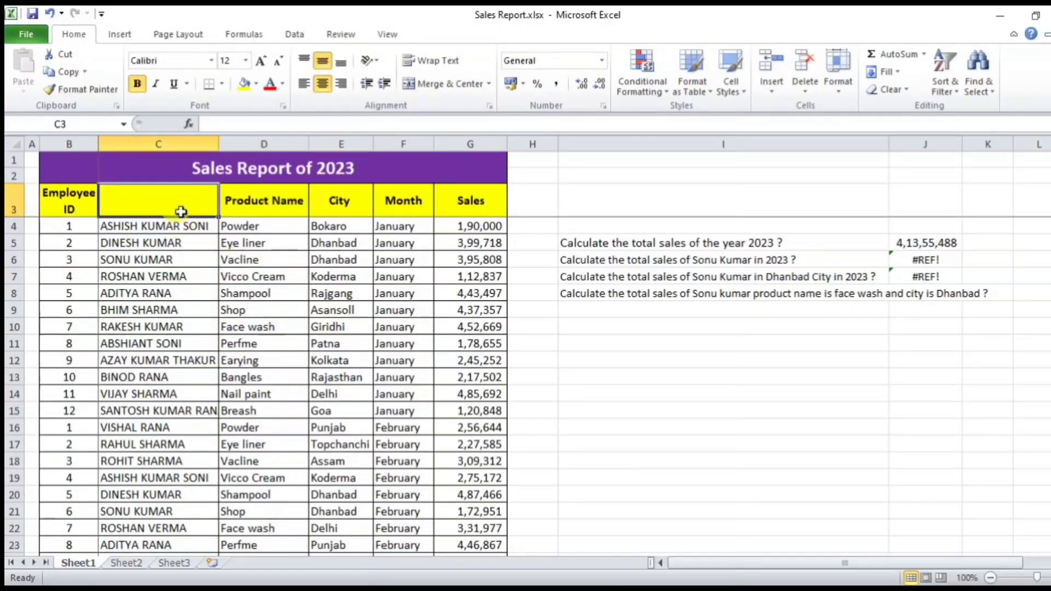
text(EMPLOYEE NAME)
key(Return)
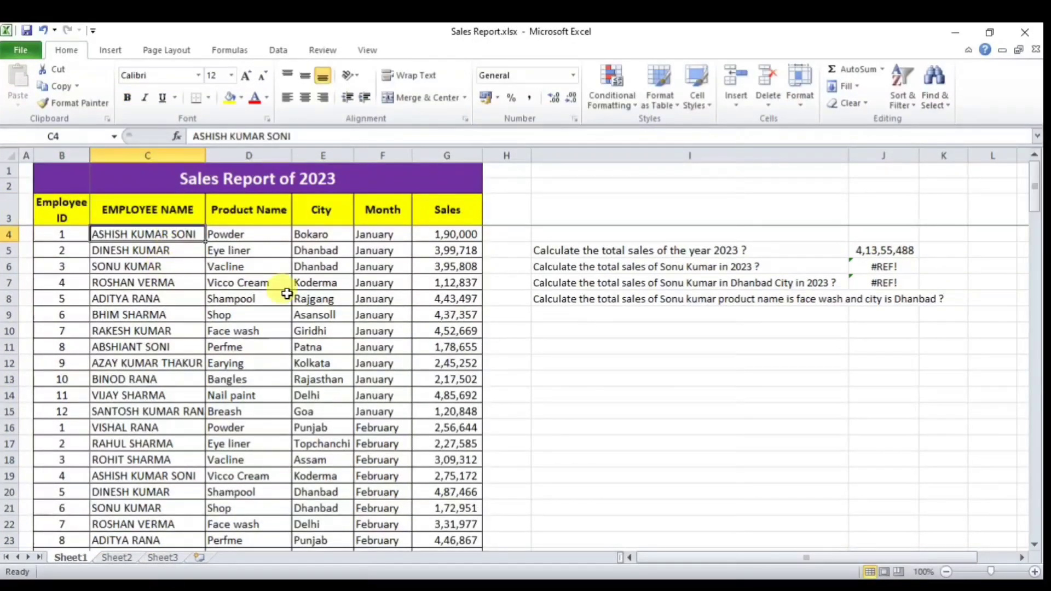
Step: Strike through TRIM, LEN and PASTE SPECIAL in the functions checklist using Ctrl+5
click(171, 312)
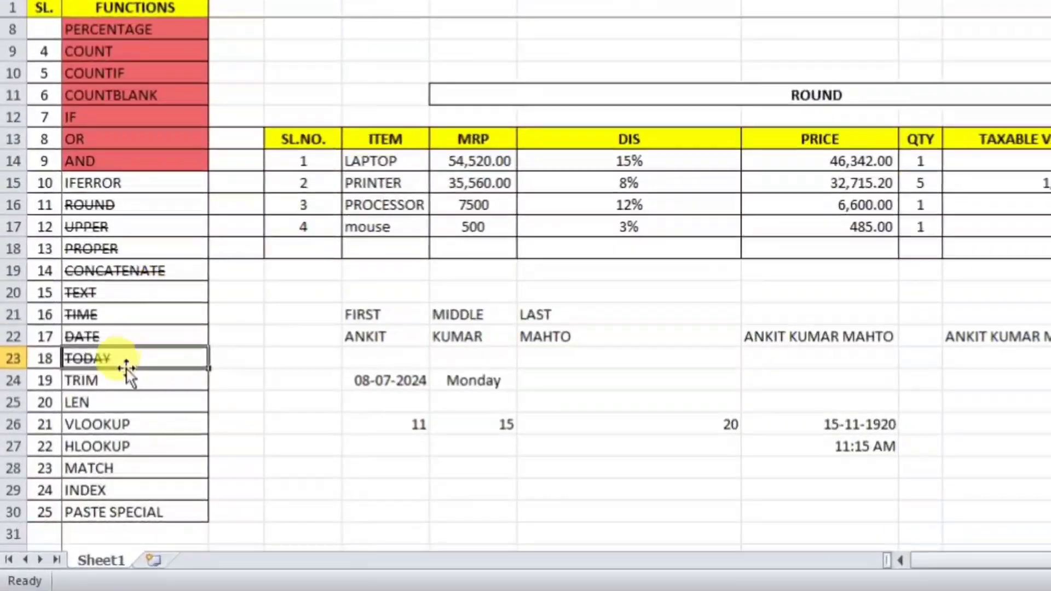
click(119, 380)
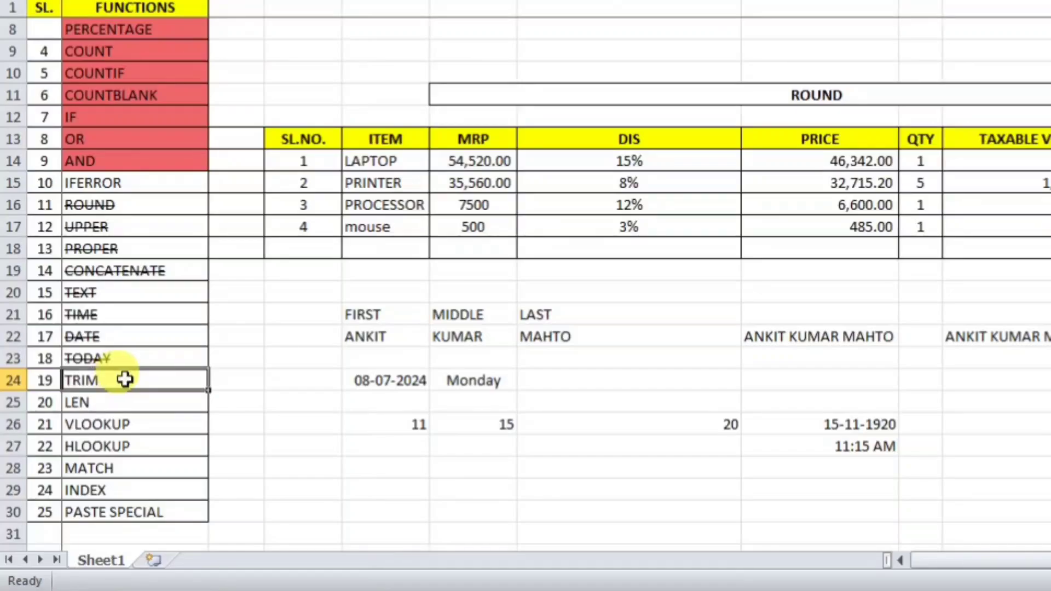
key(ctrl+5)
click(123, 408)
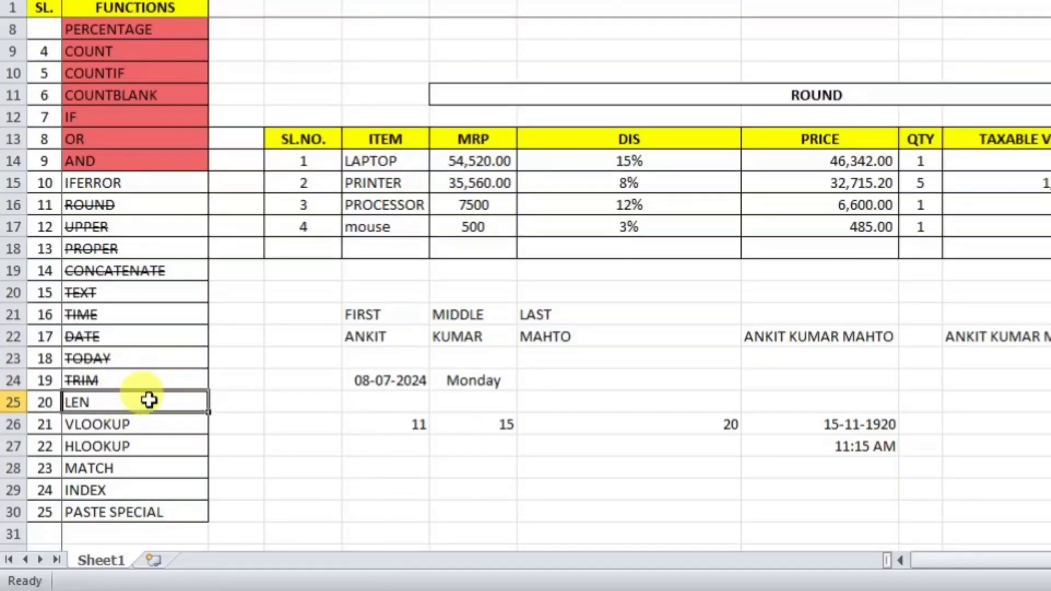
key(ctrl+5)
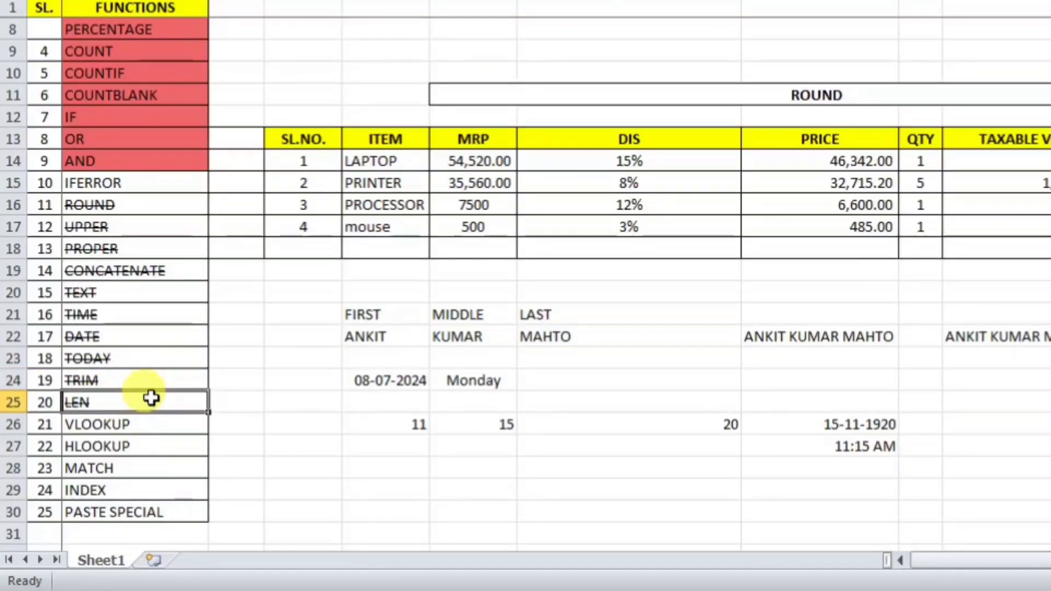
scroll(149, 399, down, 1)
click(149, 362)
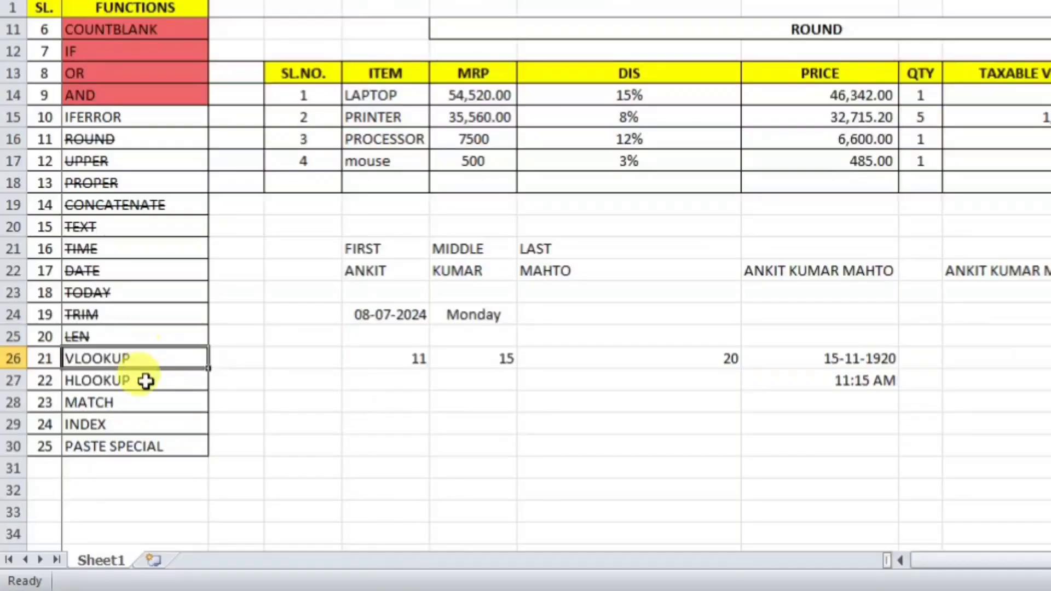
click(146, 380)
click(137, 446)
key(ctrl+5)
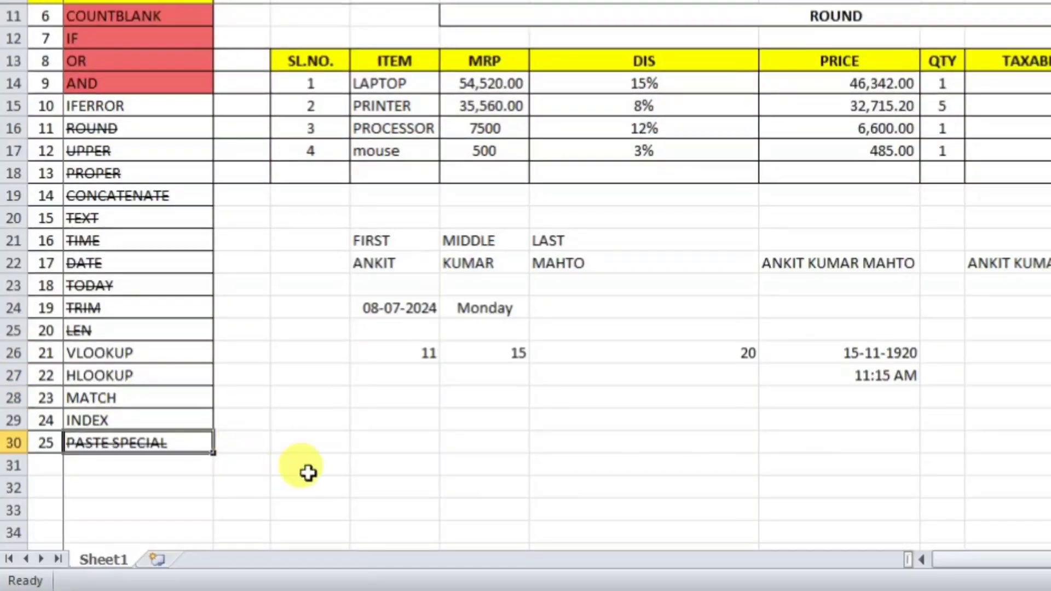
click(307, 449)
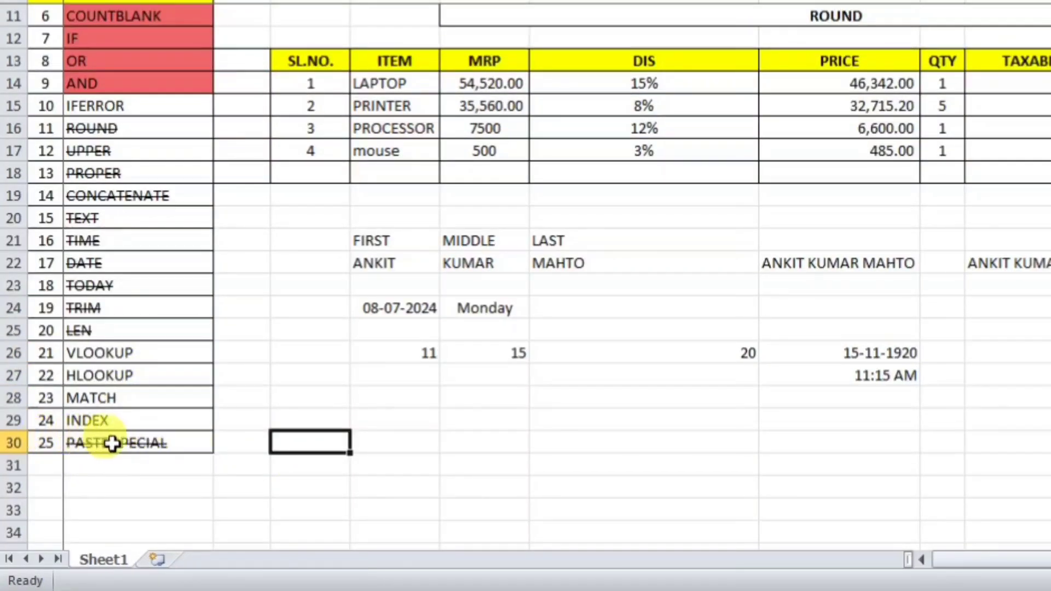
click(167, 444)
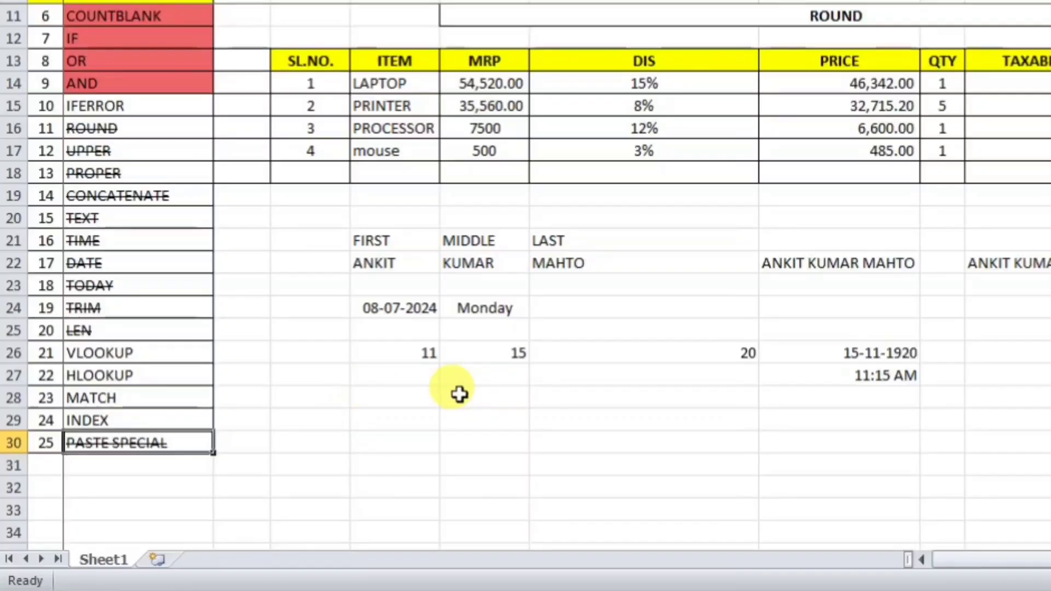
Step: Try pasting the value 11 as values into row 28, cancel it, then return to the VLOOKUP row
click(429, 353)
key(ctrl+c)
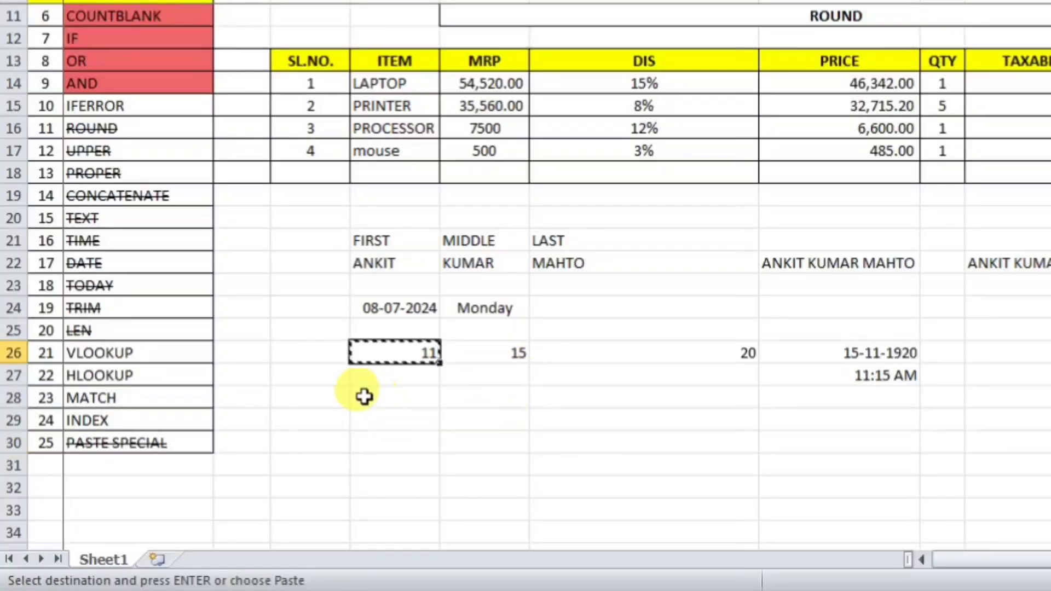
click(367, 397)
key(ctrl+alt+v)
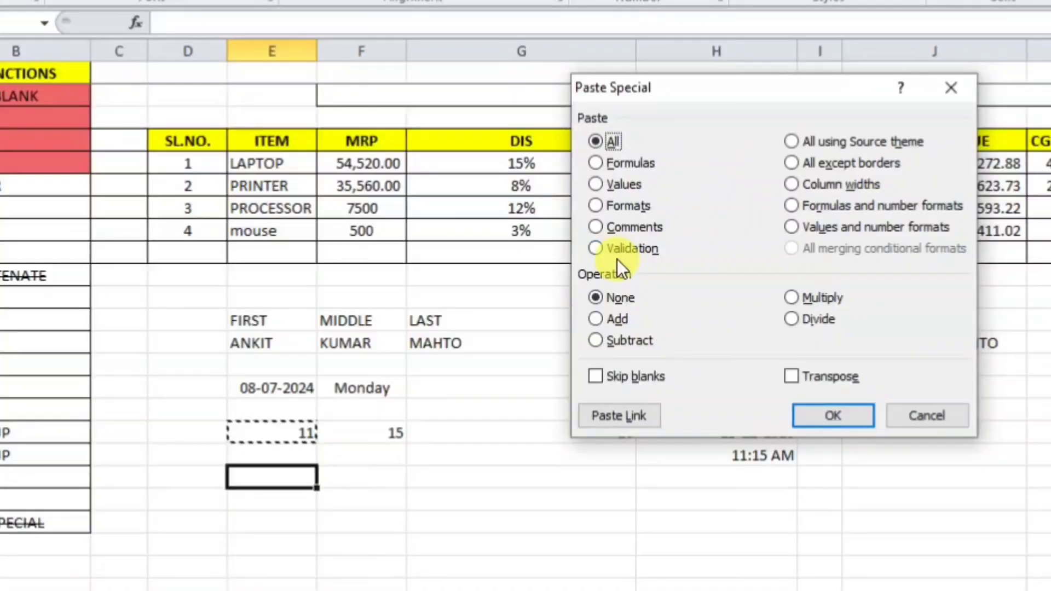
click(612, 188)
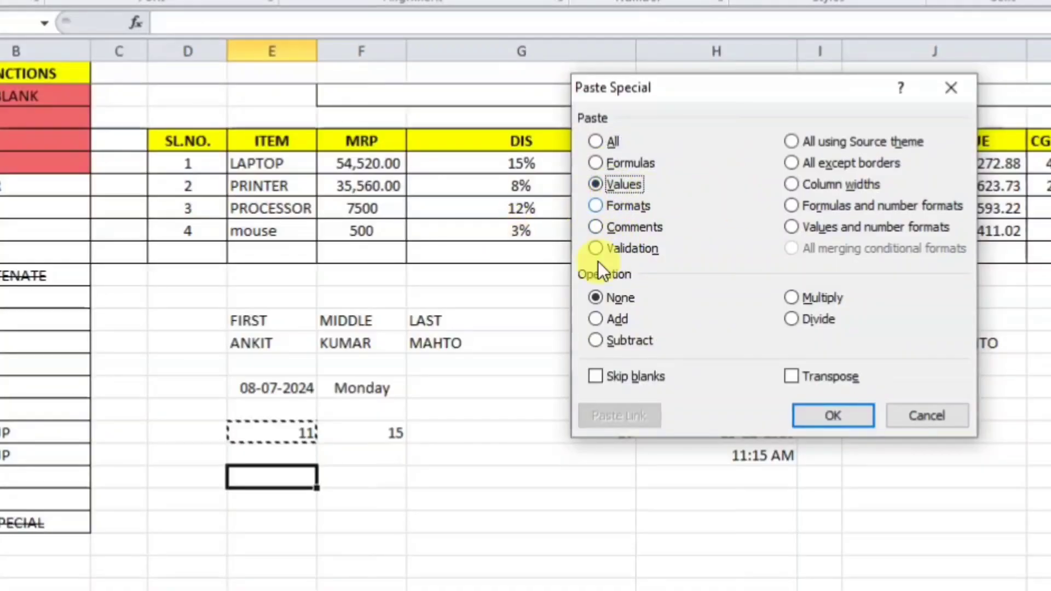
click(930, 415)
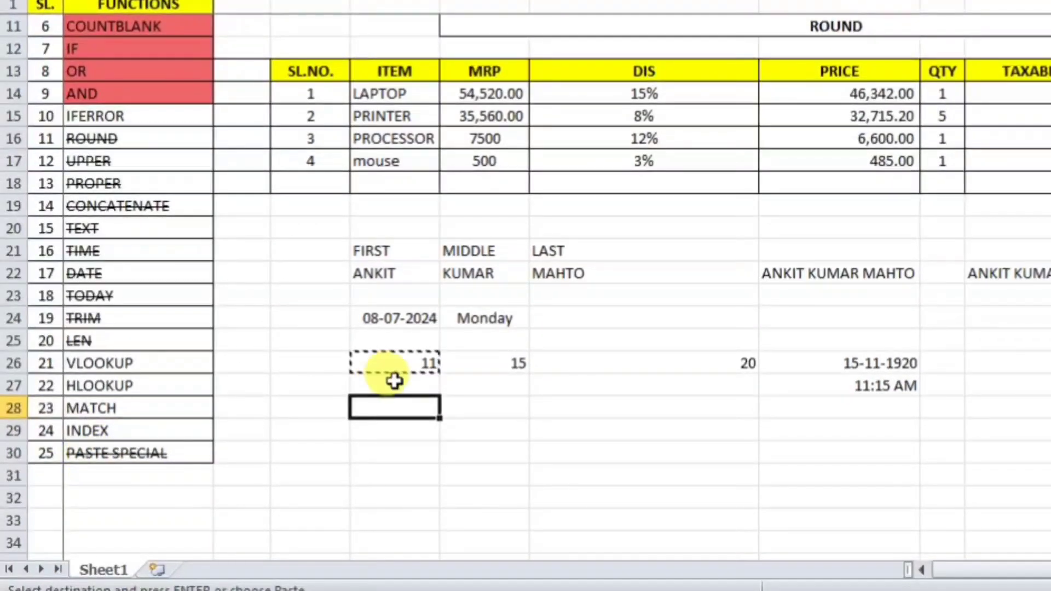
key(Escape)
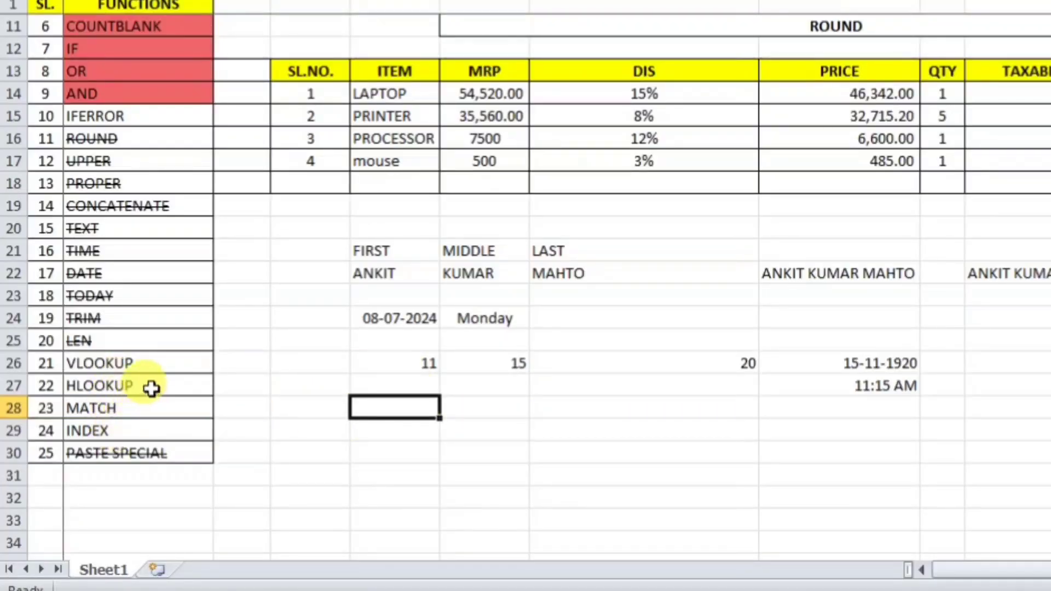
click(198, 361)
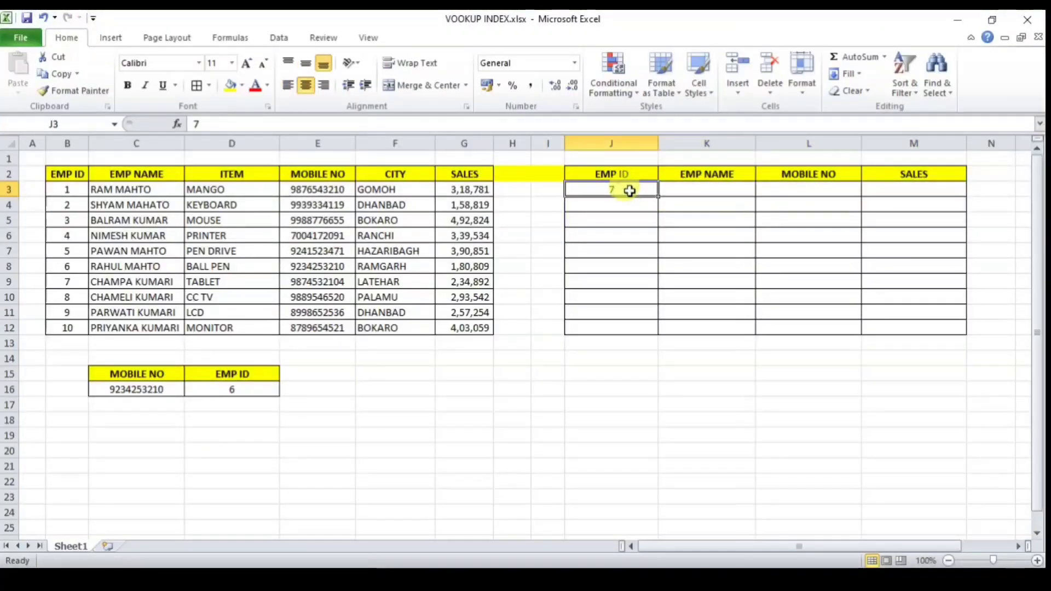
Step: Enter EMP ID 1 in J3 and review the EMP ID column B2:B12
text(1)
key(Return)
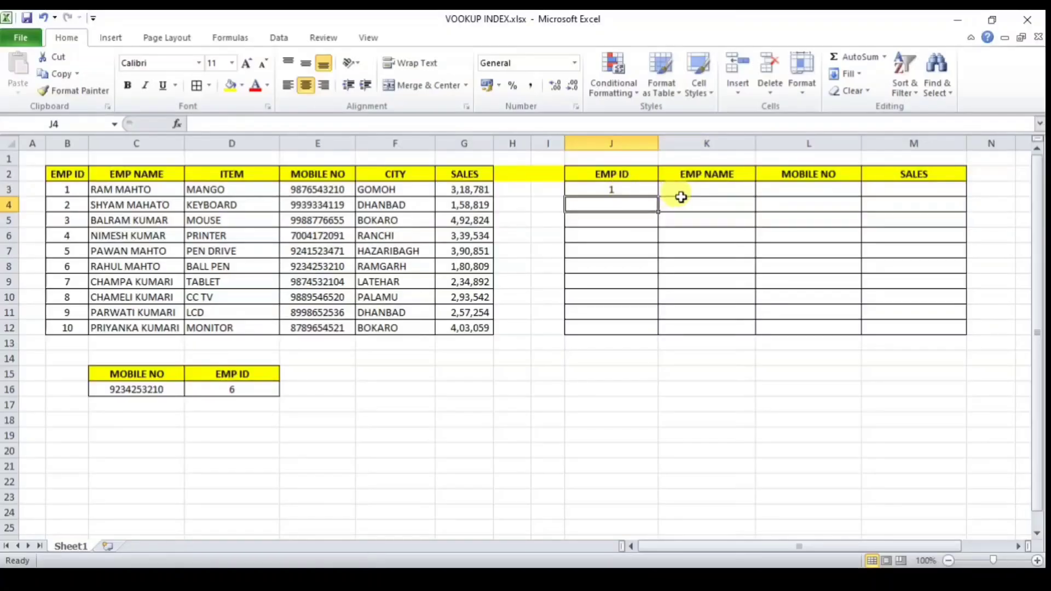
click(626, 176)
click(593, 190)
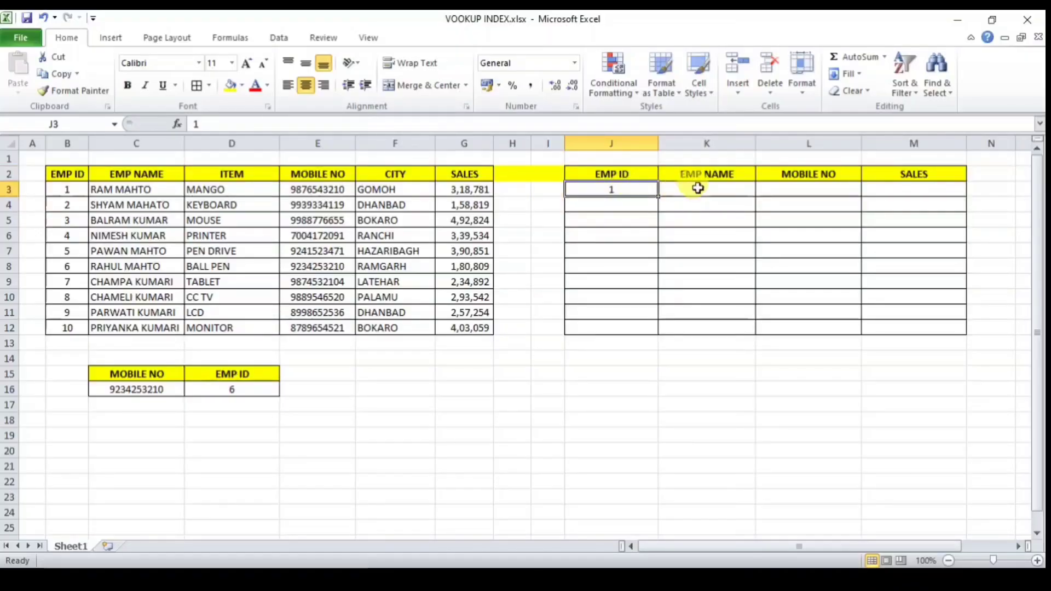
click(708, 187)
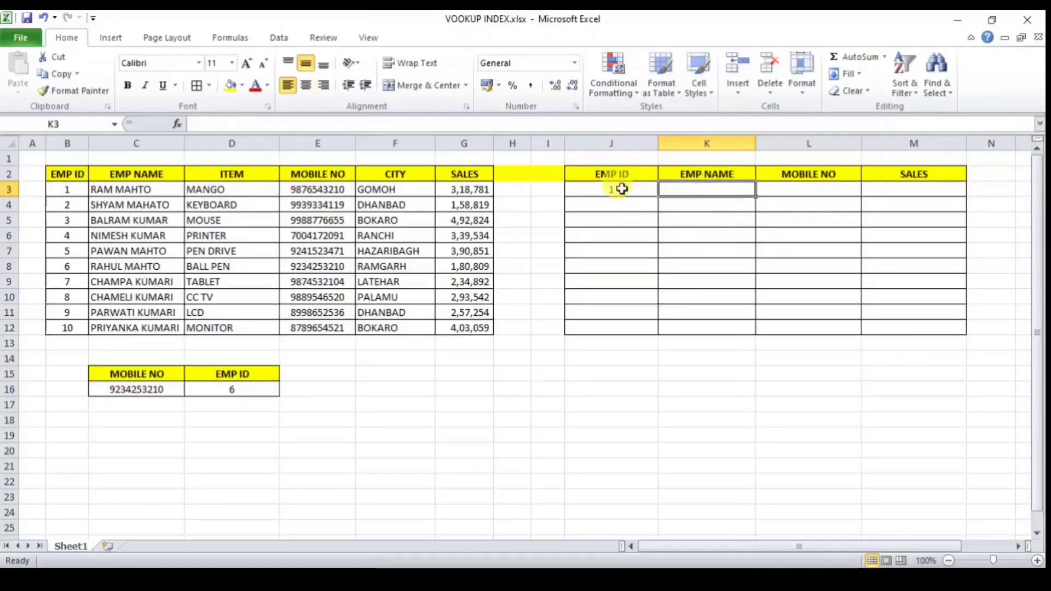
click(622, 189)
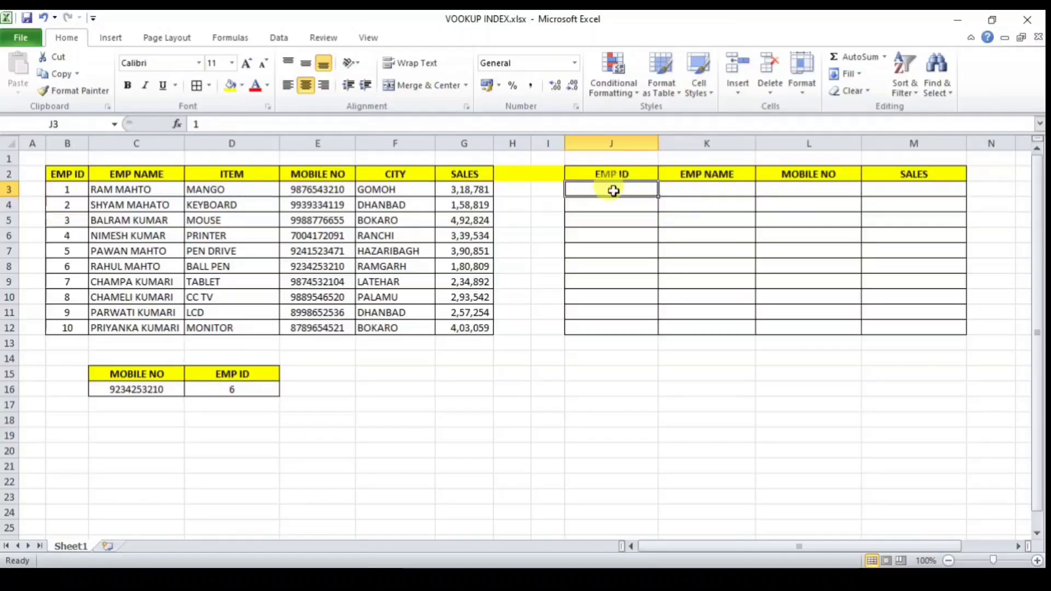
drag(79, 176, 74, 324)
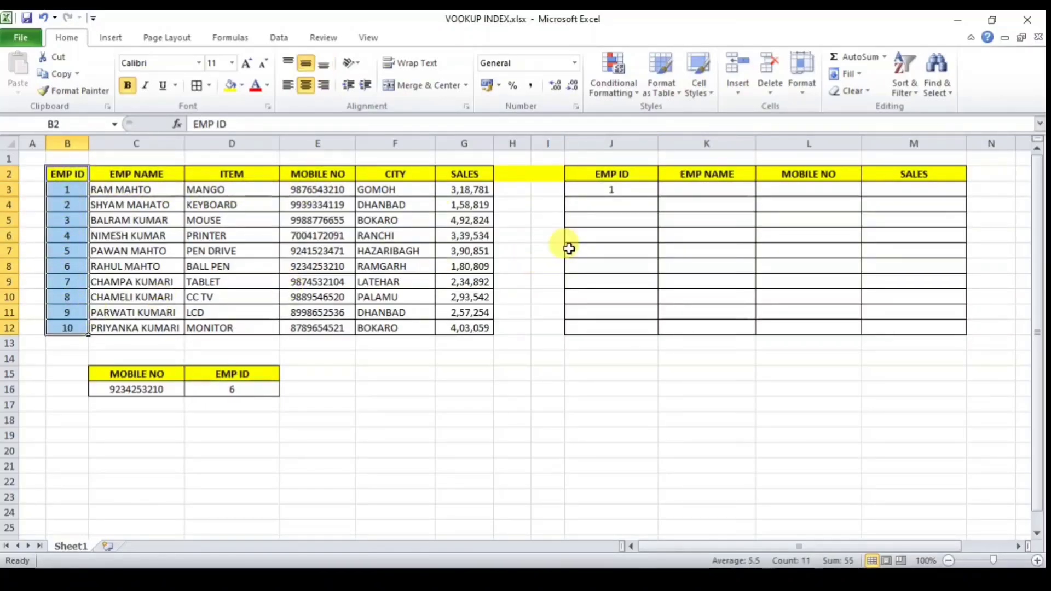
Step: Enter =VLOOKUP(J3,B2:G12,2,0) in K3 to return the employee name
click(689, 190)
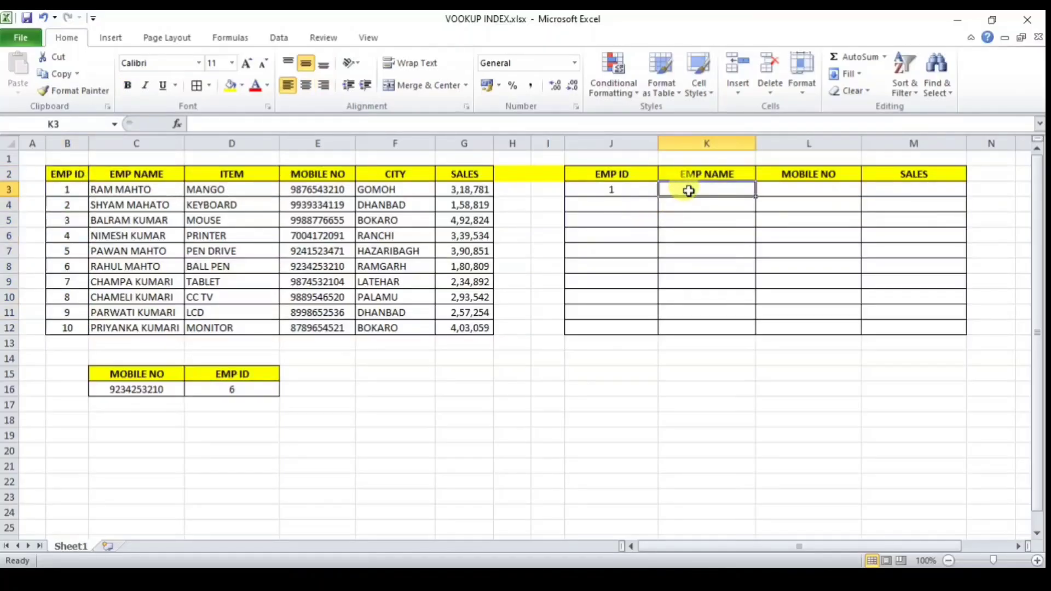
text(=vl)
key(Tab)
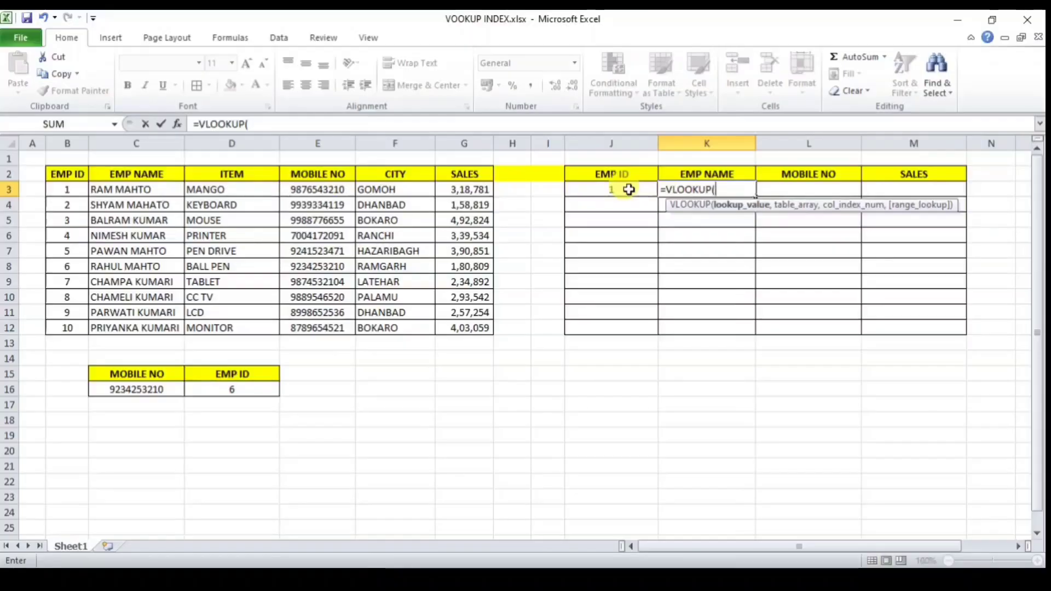
text(,)
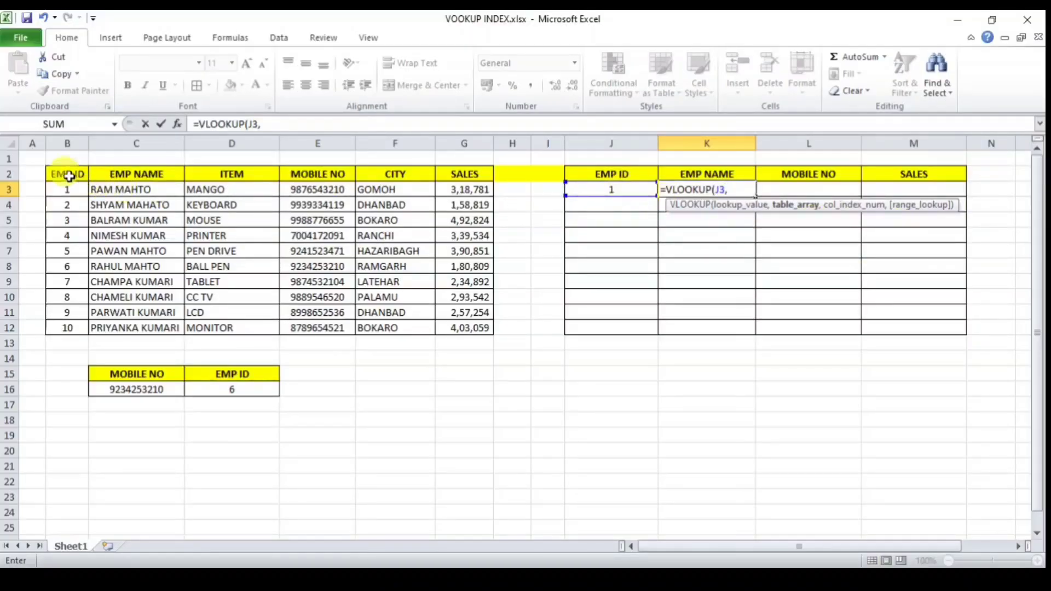
drag(60, 174, 474, 335)
text(,)
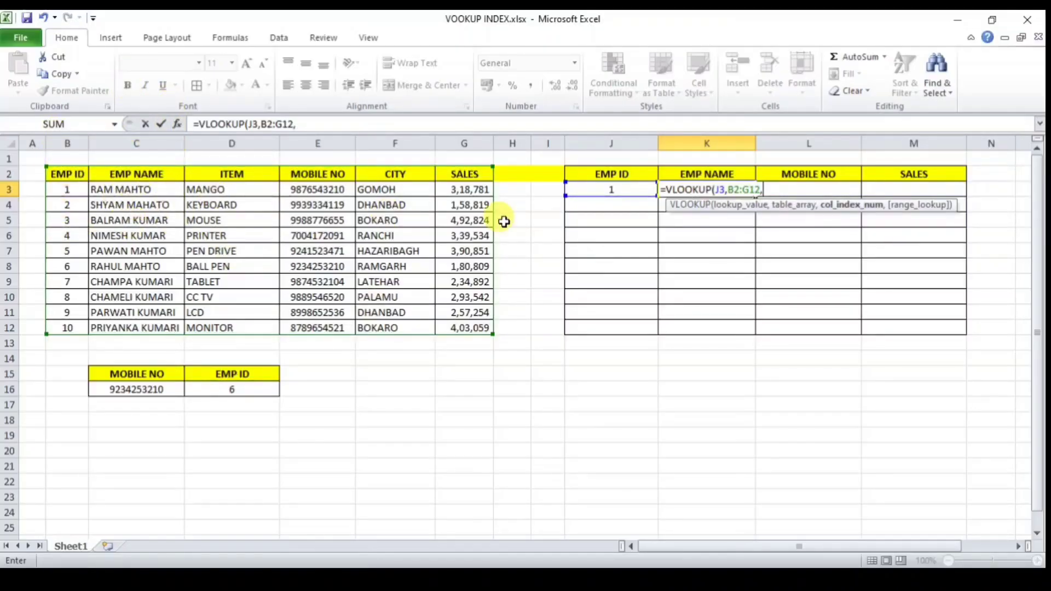
text(,)
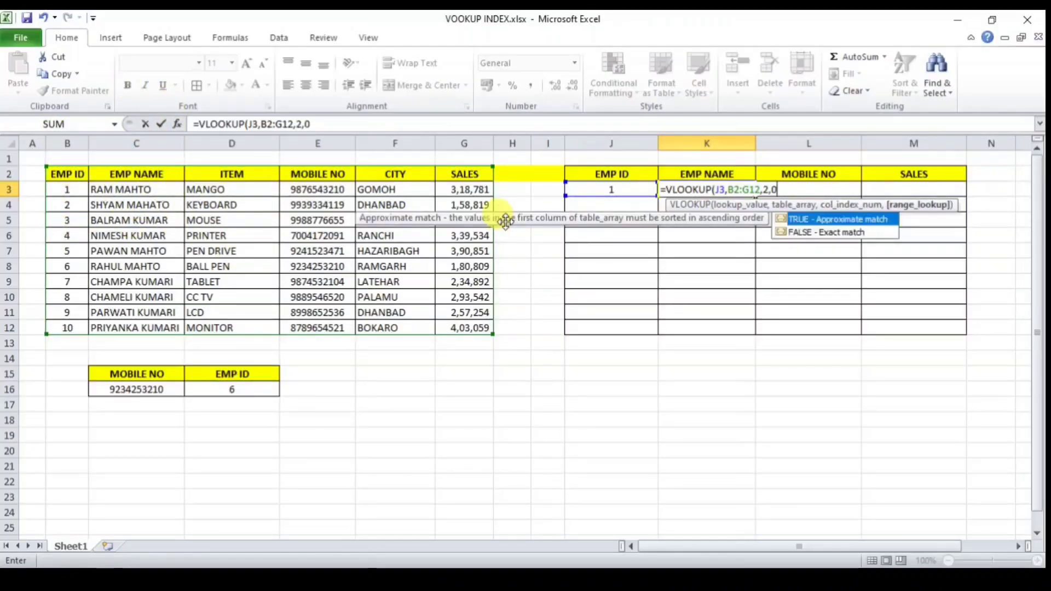
text(0))
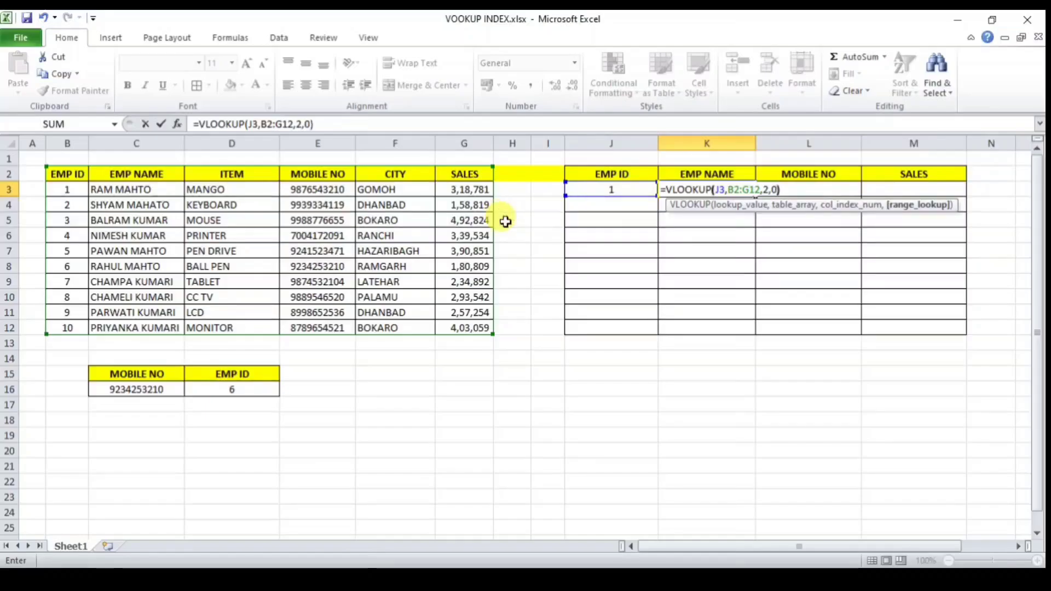
key(Return)
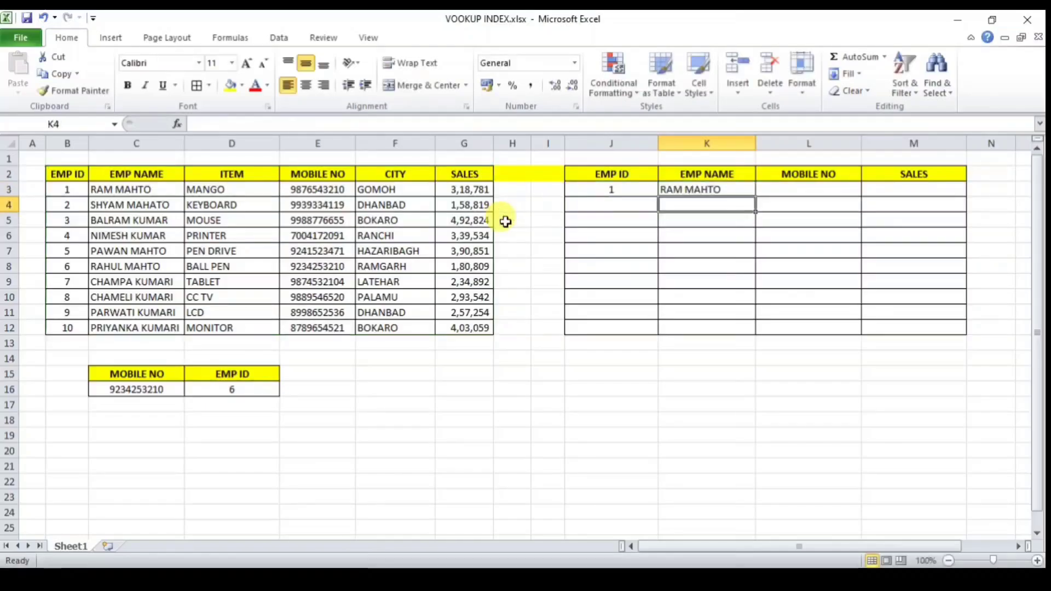
click(733, 189)
Step: Test the name lookup by entering EMP IDs 5 and then 6 in J3
click(621, 187)
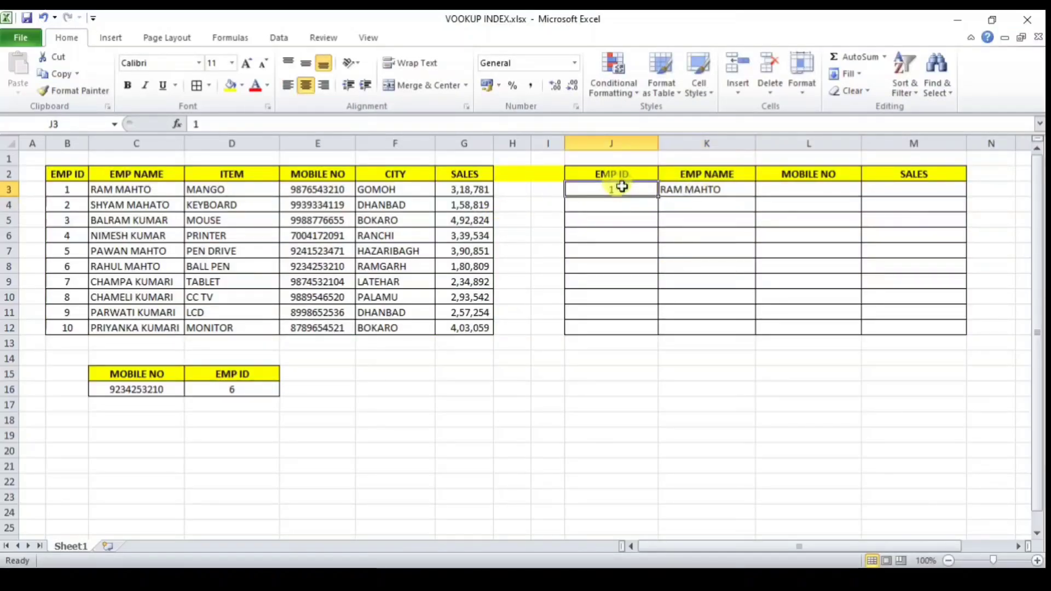
text(5)
key(Return)
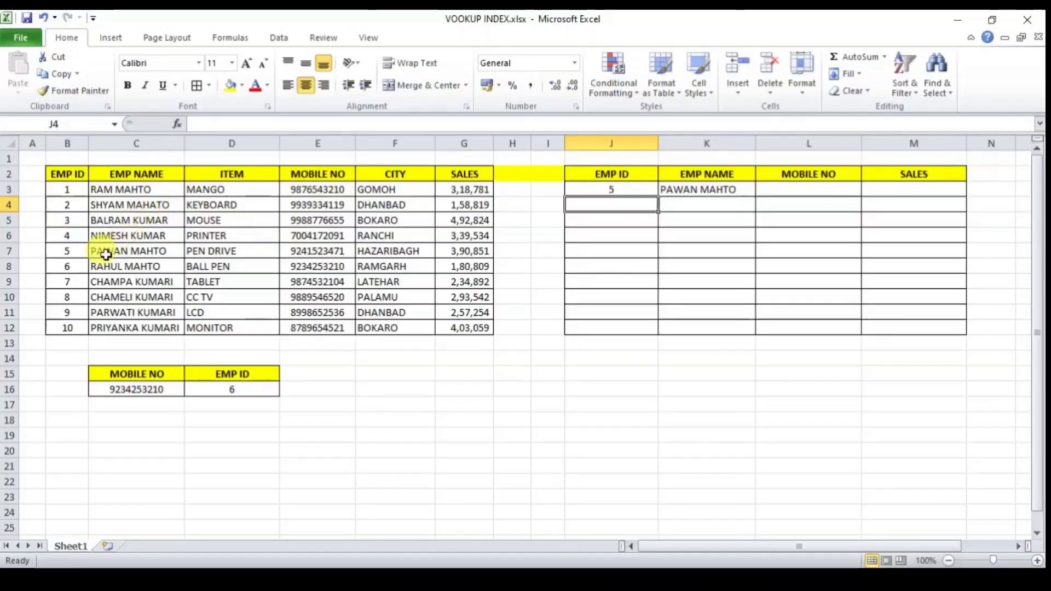
click(618, 189)
text(6)
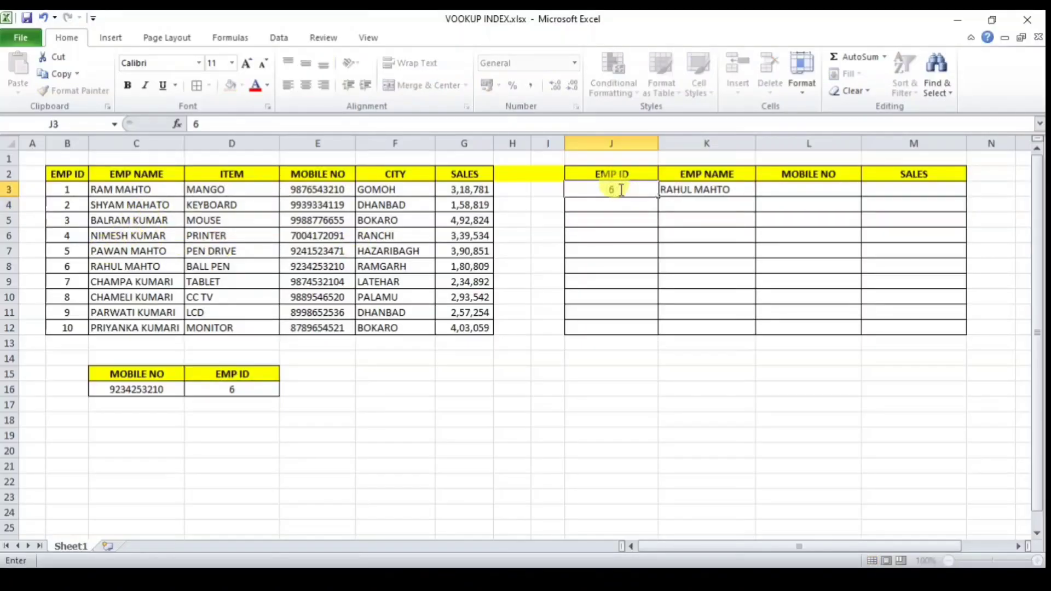
key(Return)
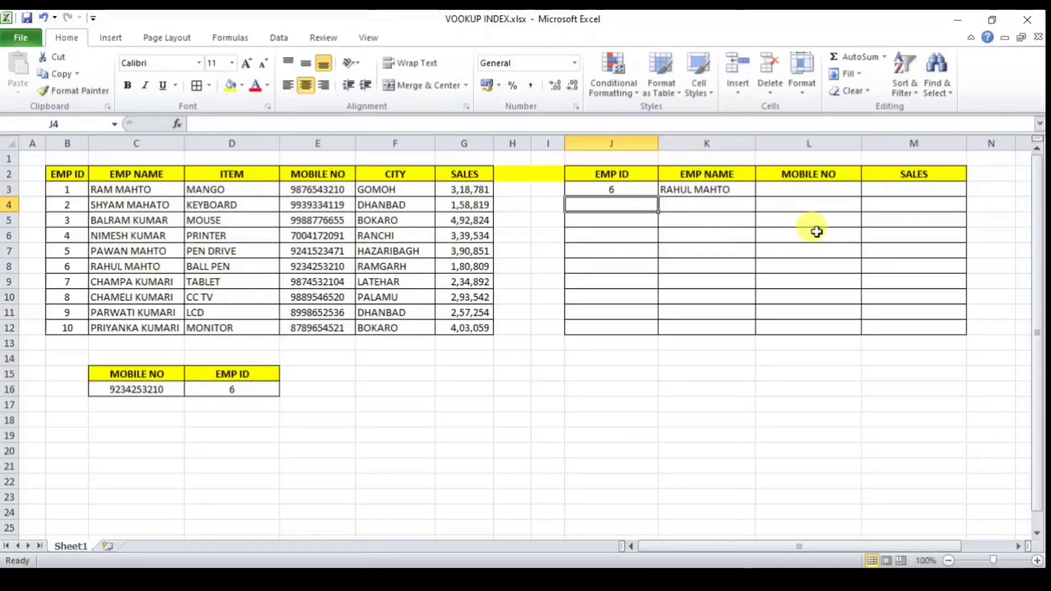
click(711, 190)
Step: Enter =VLOOKUP(J3,B2:G12,4,0) in L3 to return the mobile number
click(799, 188)
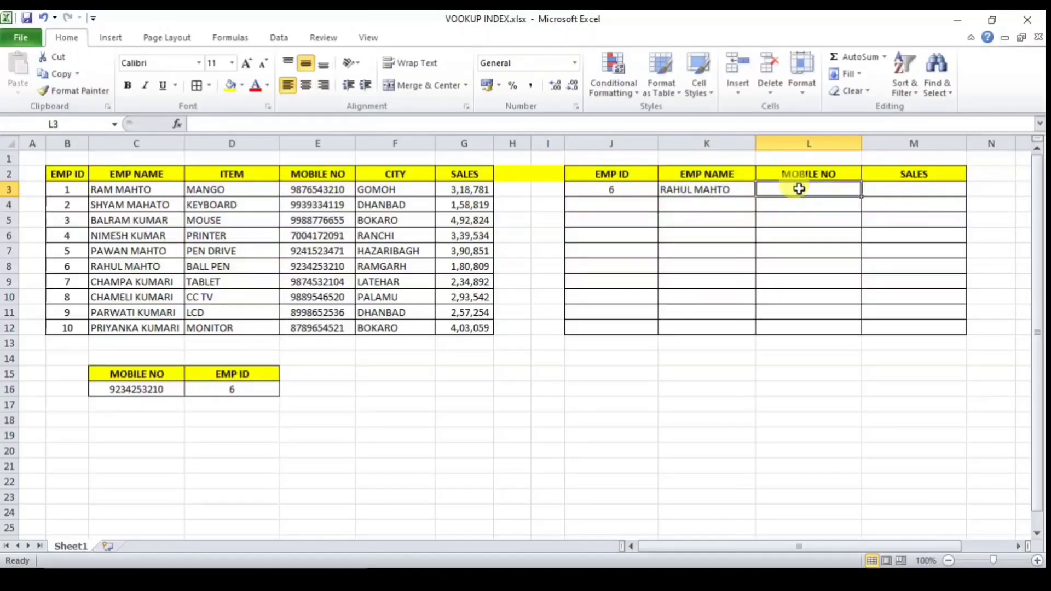
text(=VL)
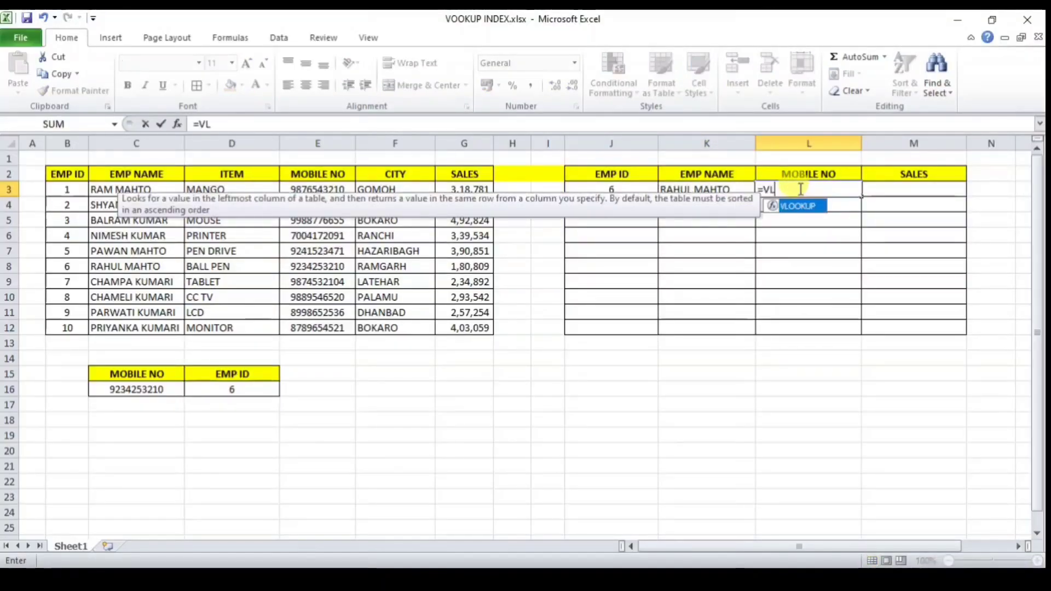
key(Tab)
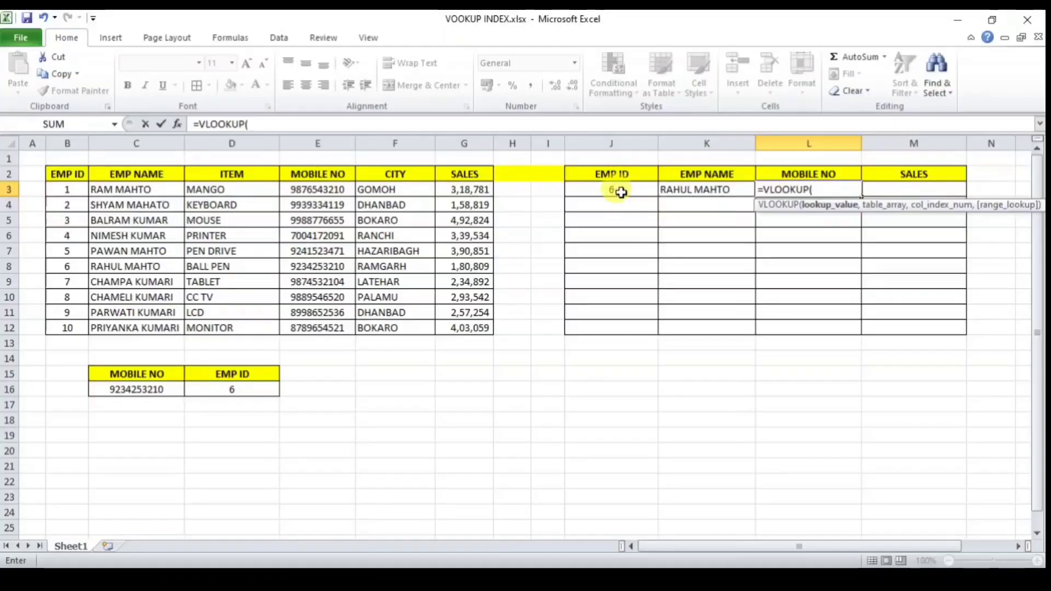
text(,)
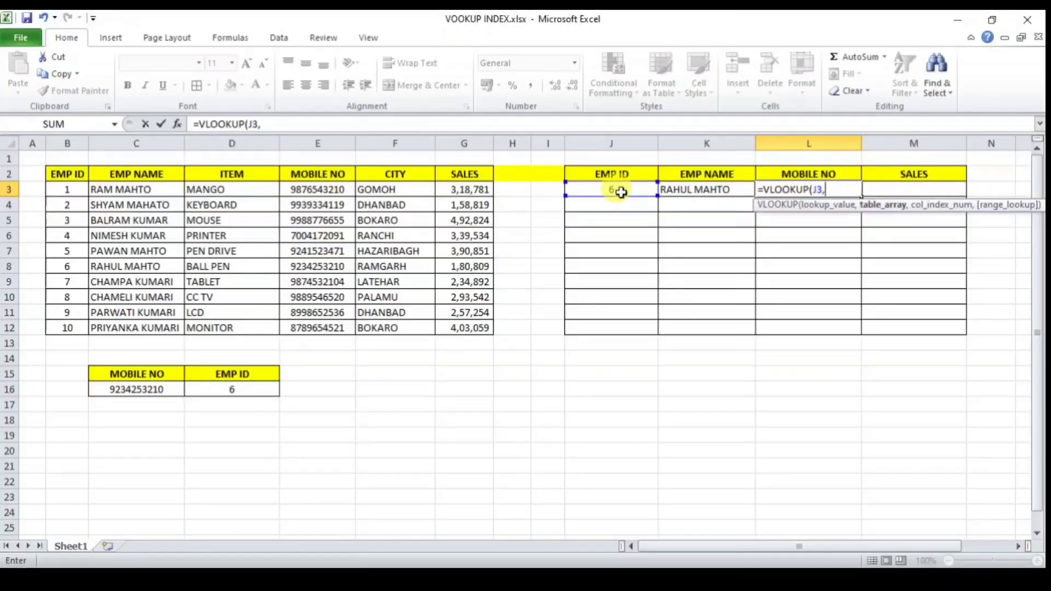
drag(67, 174, 460, 333)
text(,)
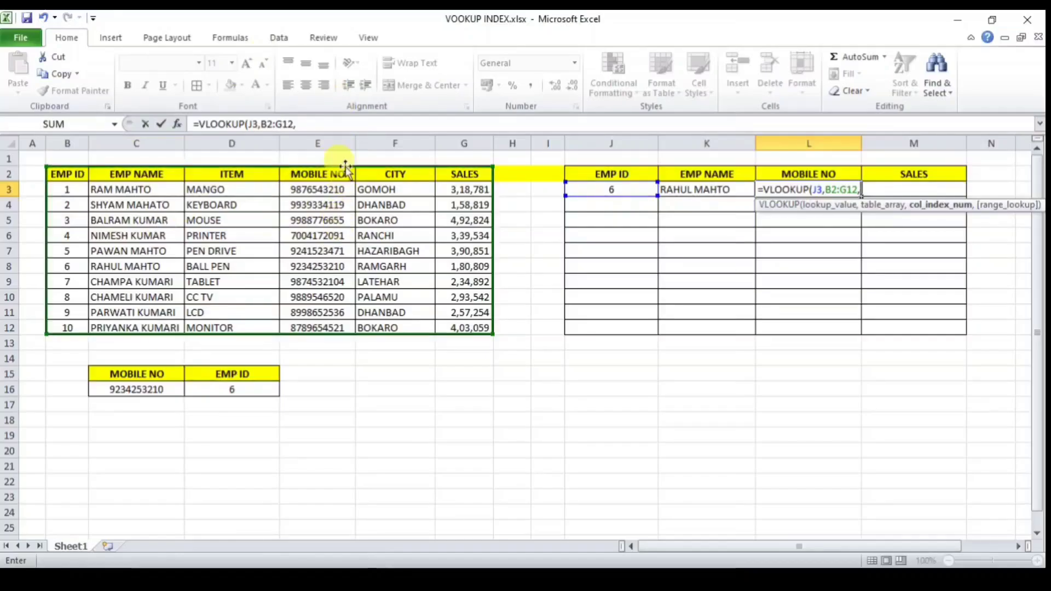
text(,0)
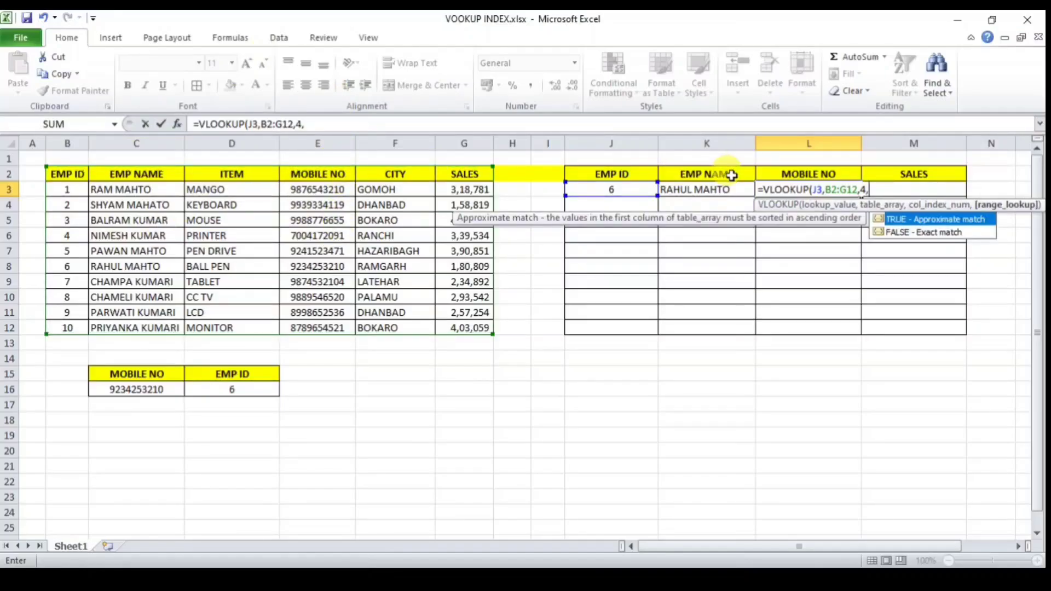
text())
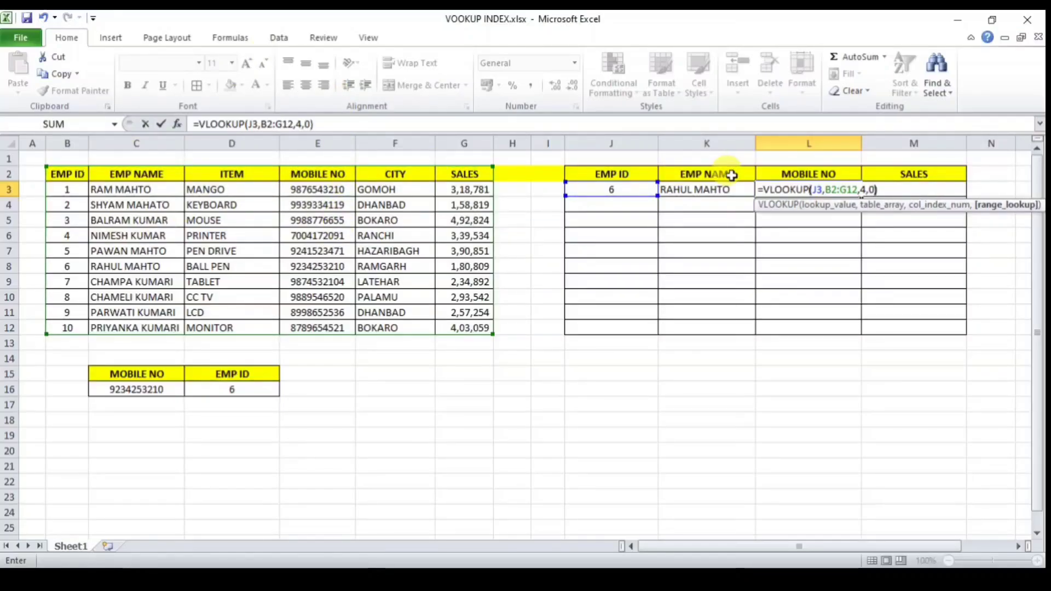
key(Return)
click(827, 189)
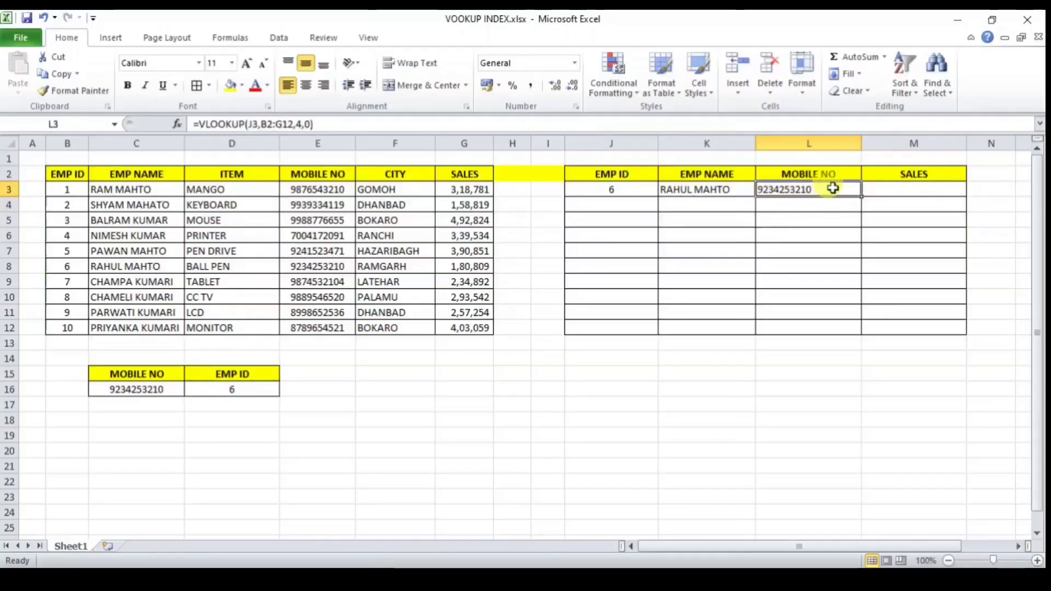
Step: Enter =VLOOKUP(J3,B2:G12,6,0) in M3 to return the sales figure
click(882, 194)
text(=)
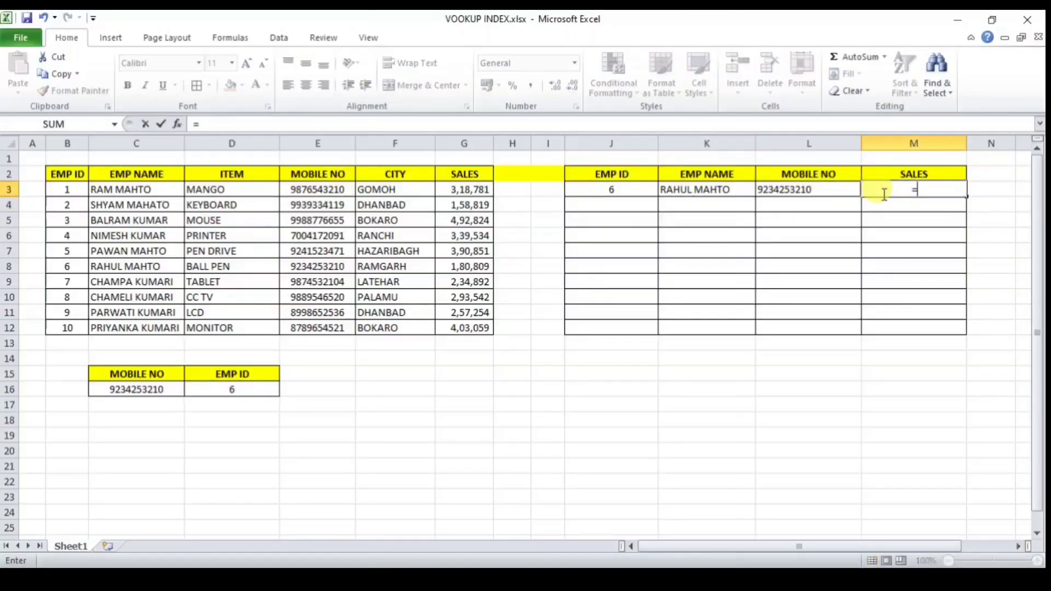
text(vl)
key(Tab)
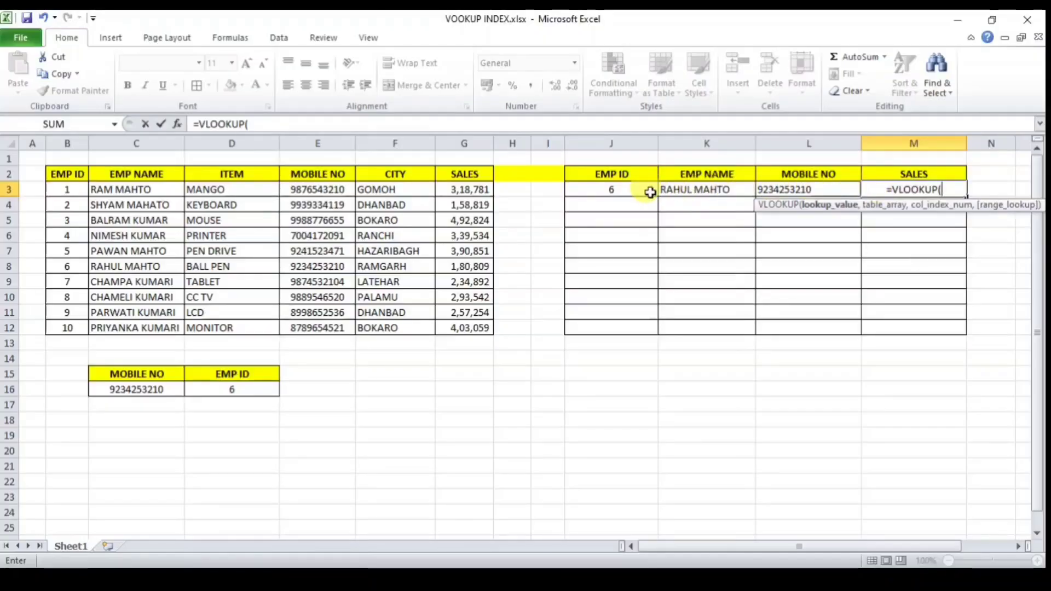
click(632, 191)
text(,)
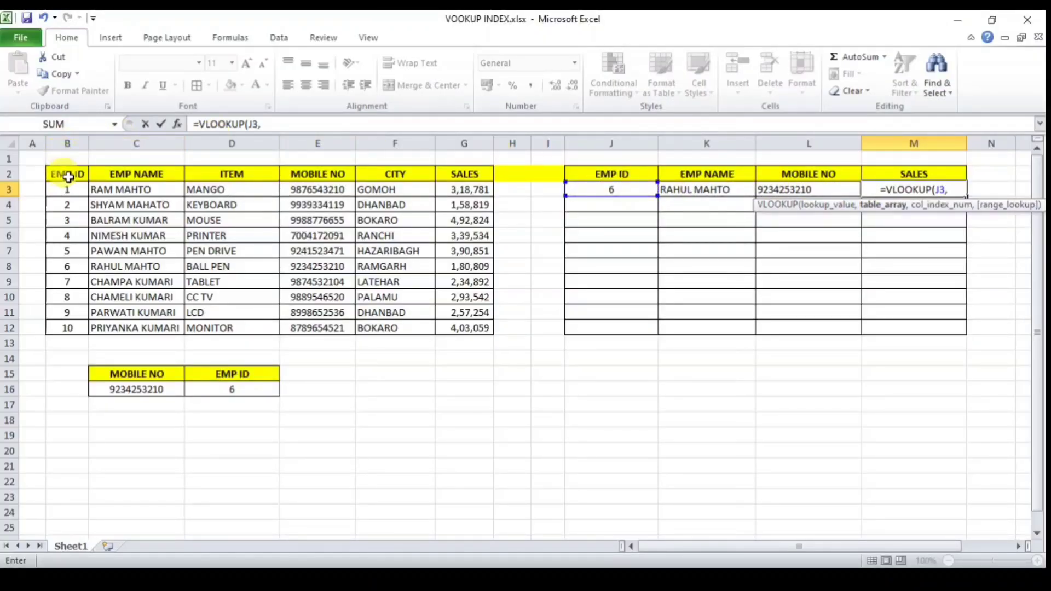
drag(70, 174, 471, 331)
text(,)
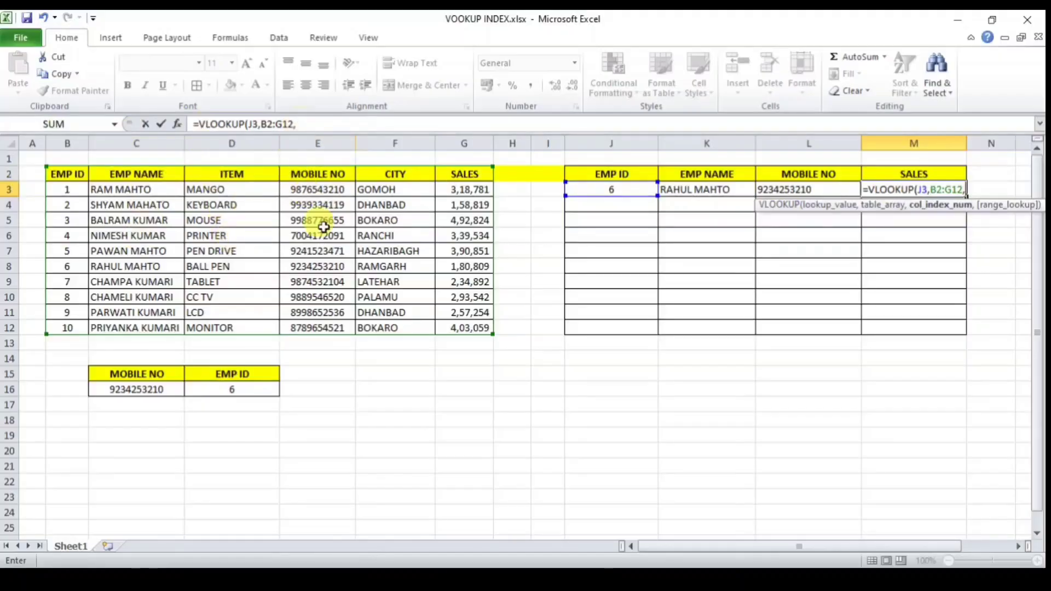
text(6)
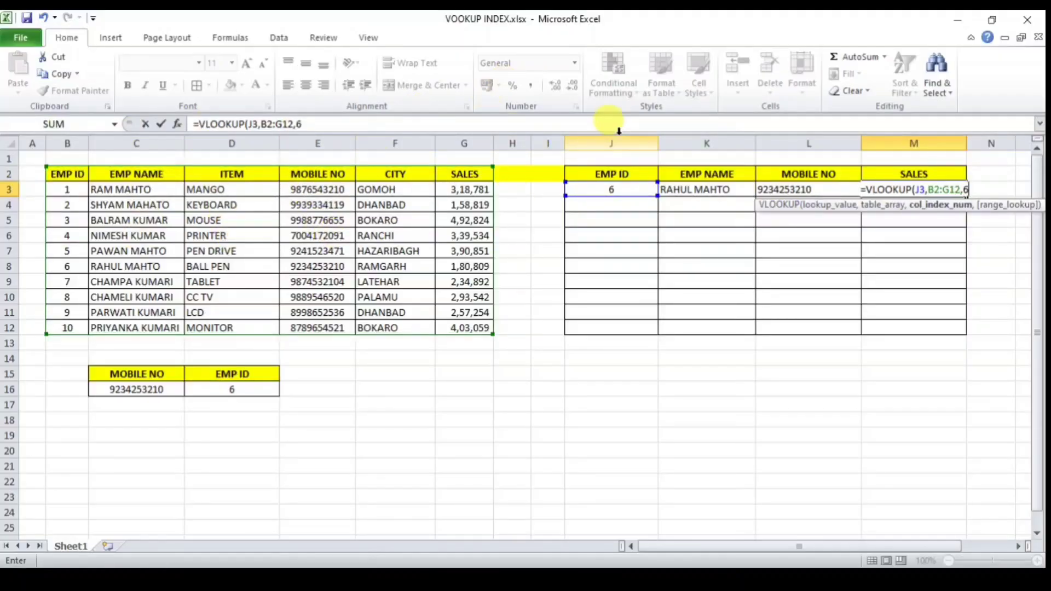
text(,0)
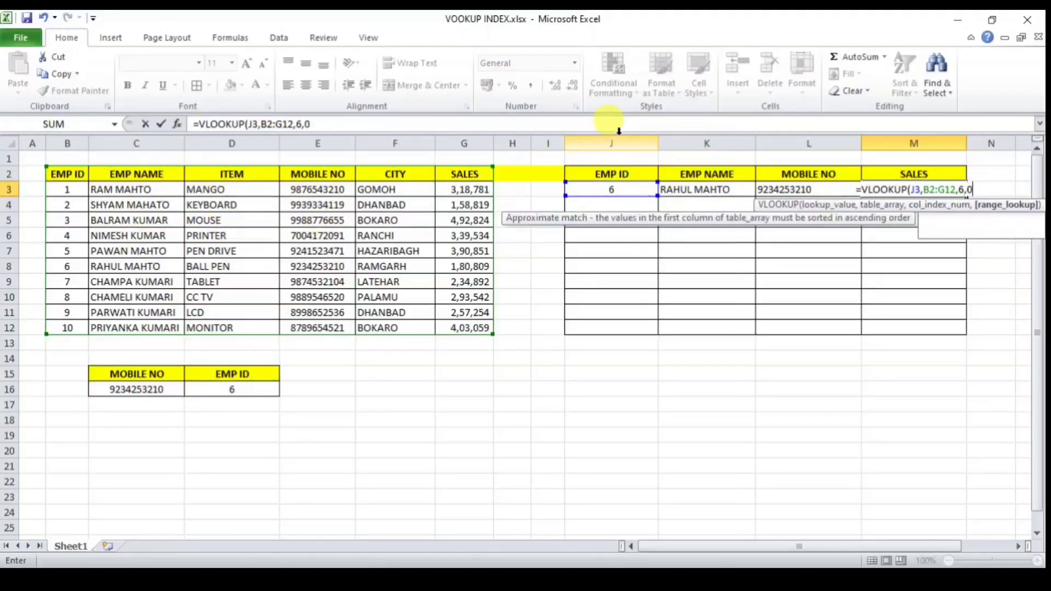
text())
key(Return)
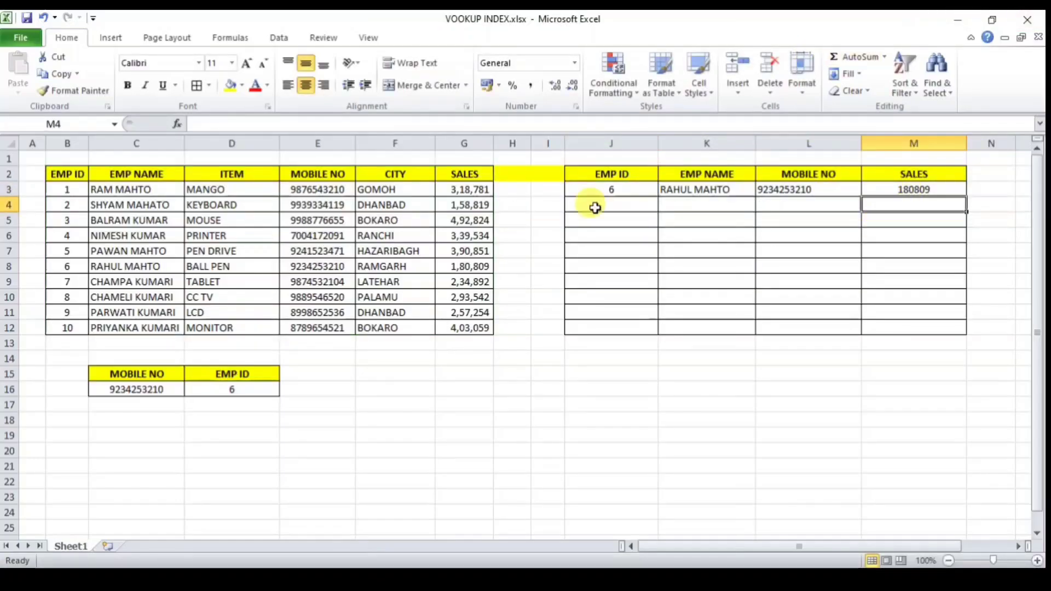
click(617, 194)
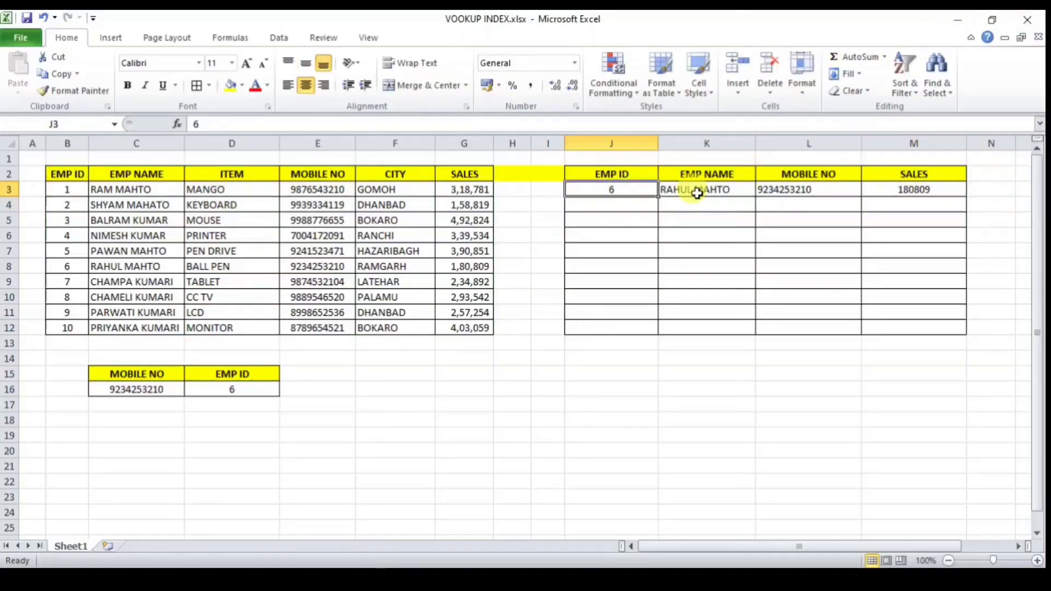
Step: Set J3 to EMP ID 1 and verify its mobile number and 318781 sales
text(1)
key(Return)
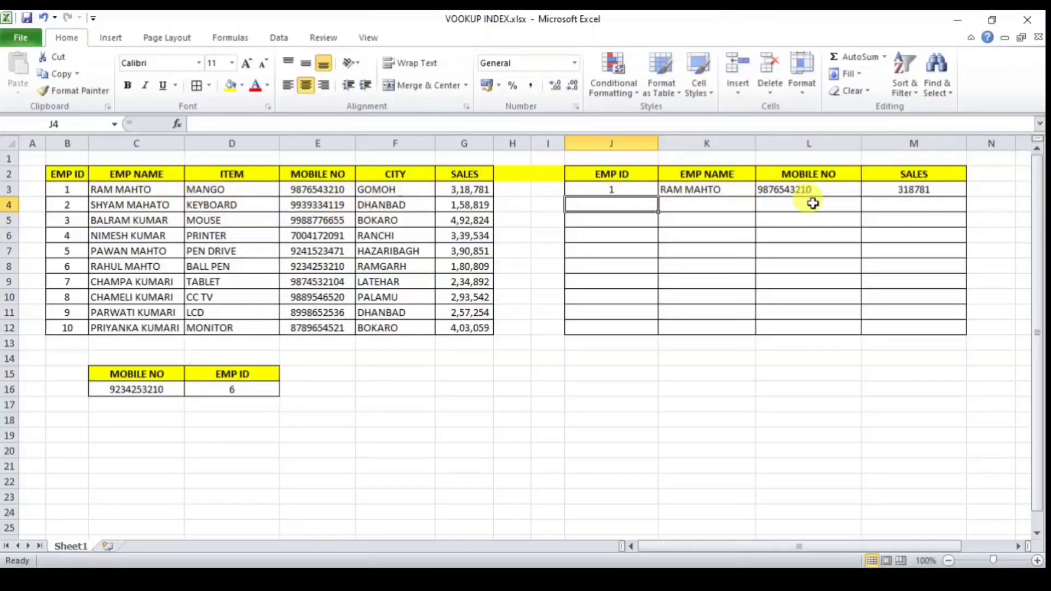
click(324, 189)
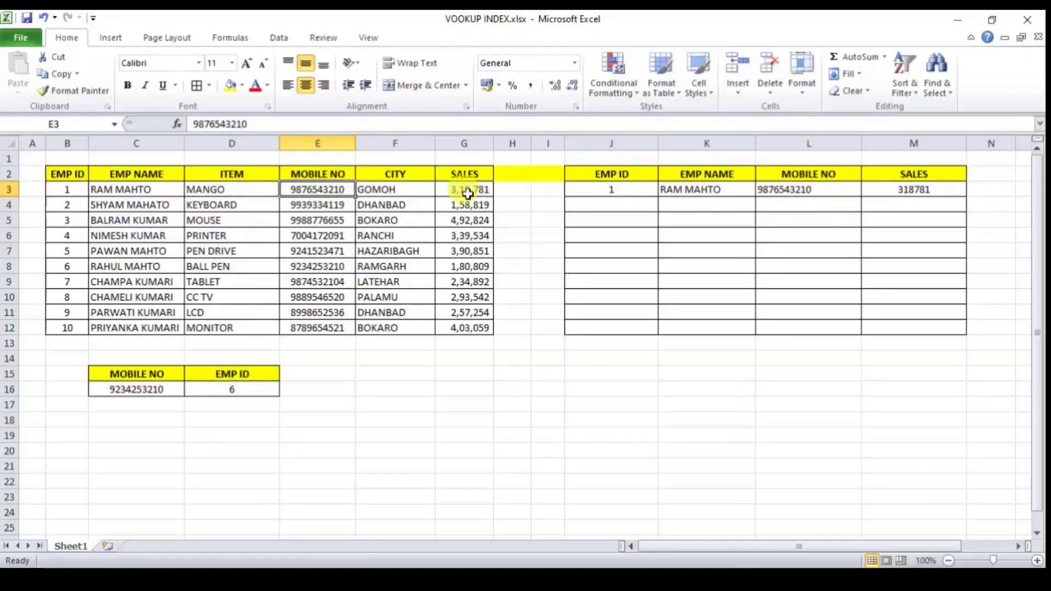
click(908, 190)
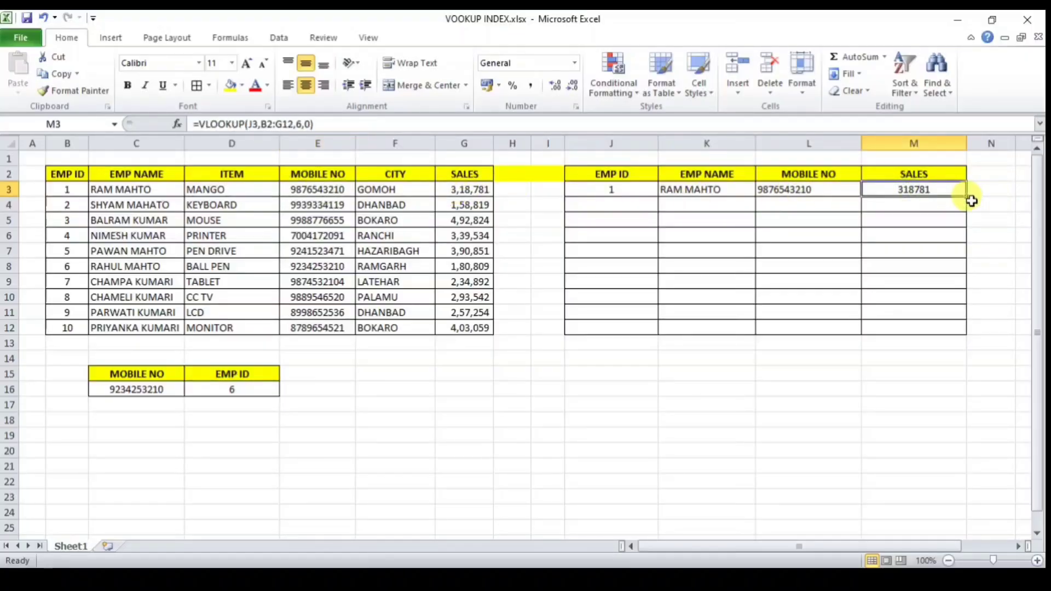
Step: List EMP IDs 2, 3, 4 and 5 in J4 through J7
click(635, 205)
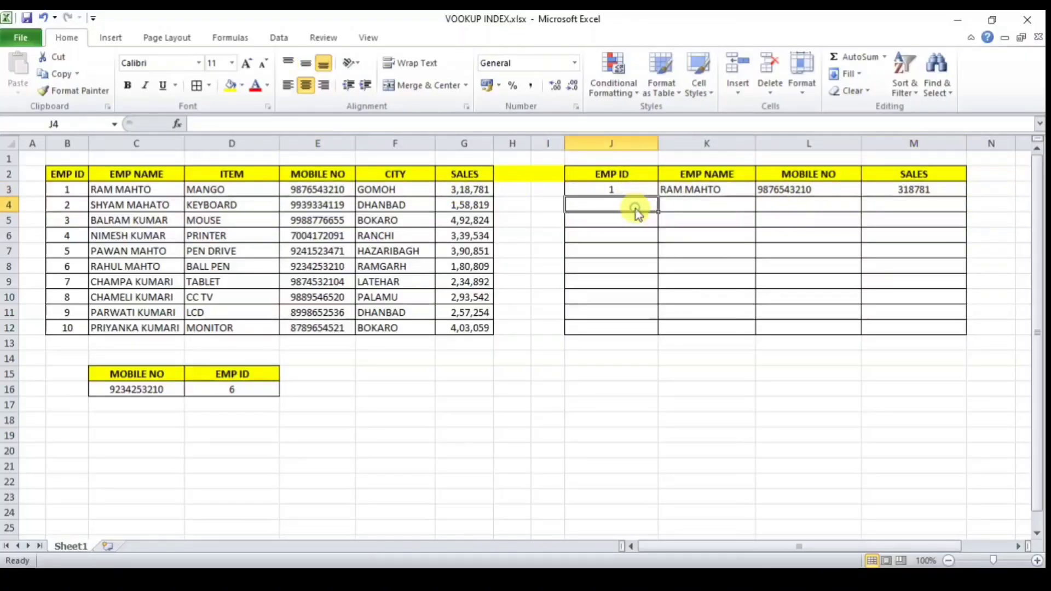
text(2)
key(Return)
text(3)
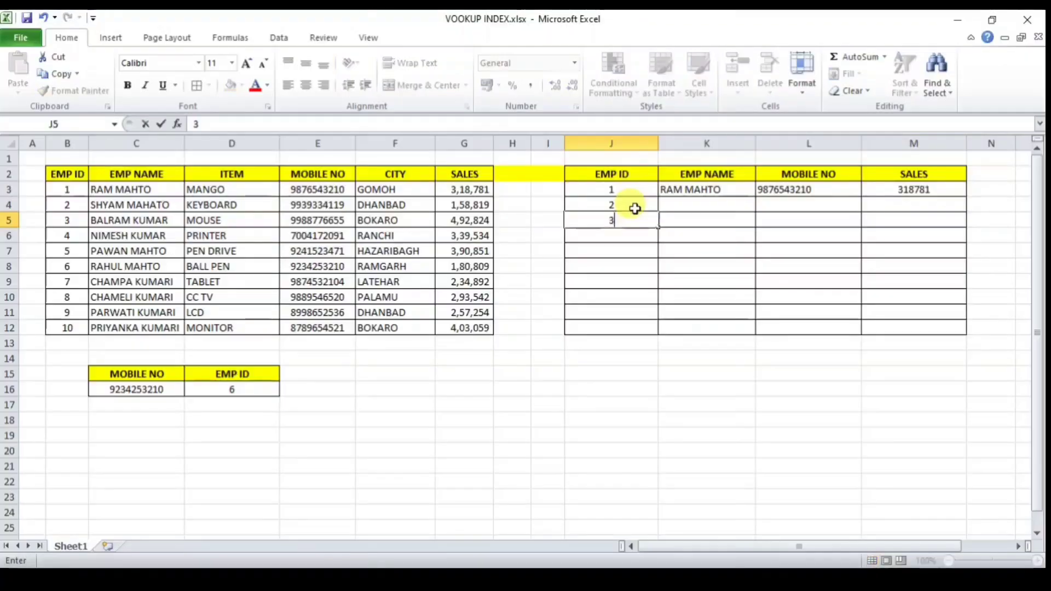
key(Return)
text(4)
key(Return)
text(5)
key(Return)
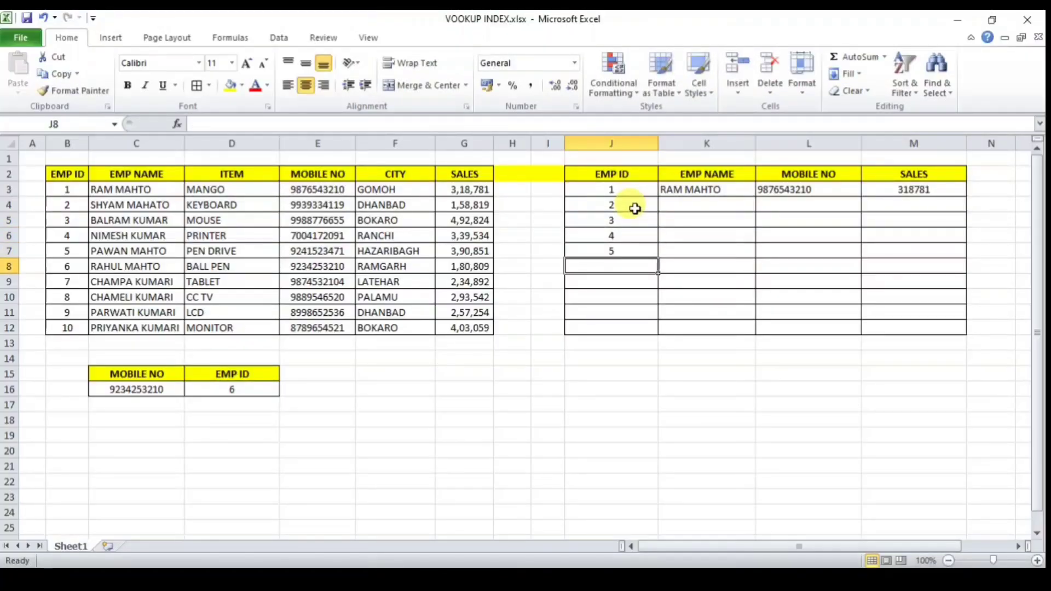
Step: Extend the EMP ID series to 10 in J12 and copy the name lookup down to K12
drag(623, 189, 635, 209)
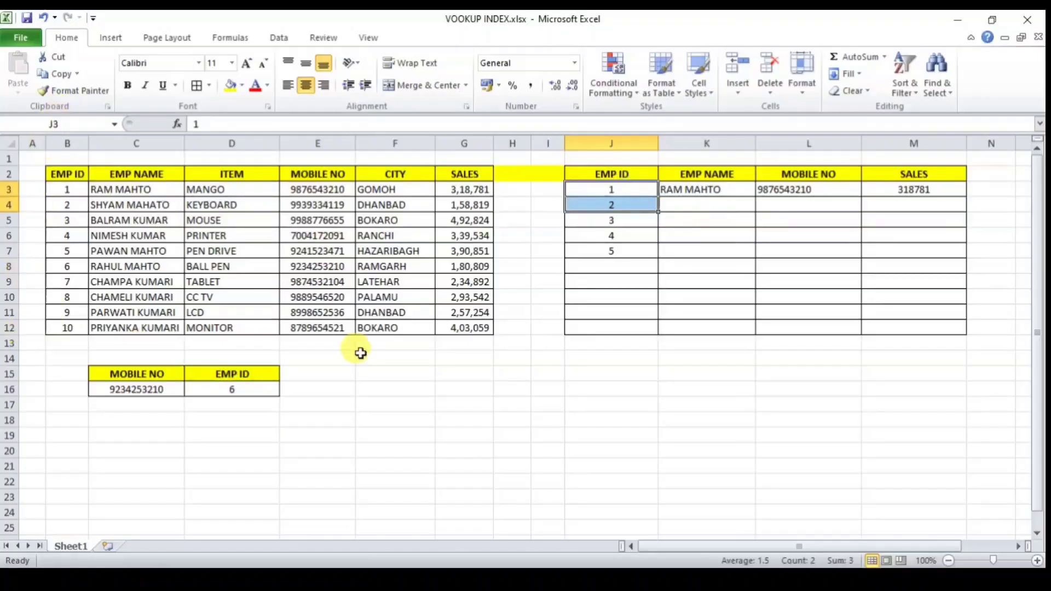
drag(658, 212, 654, 334)
click(717, 190)
drag(755, 197, 749, 334)
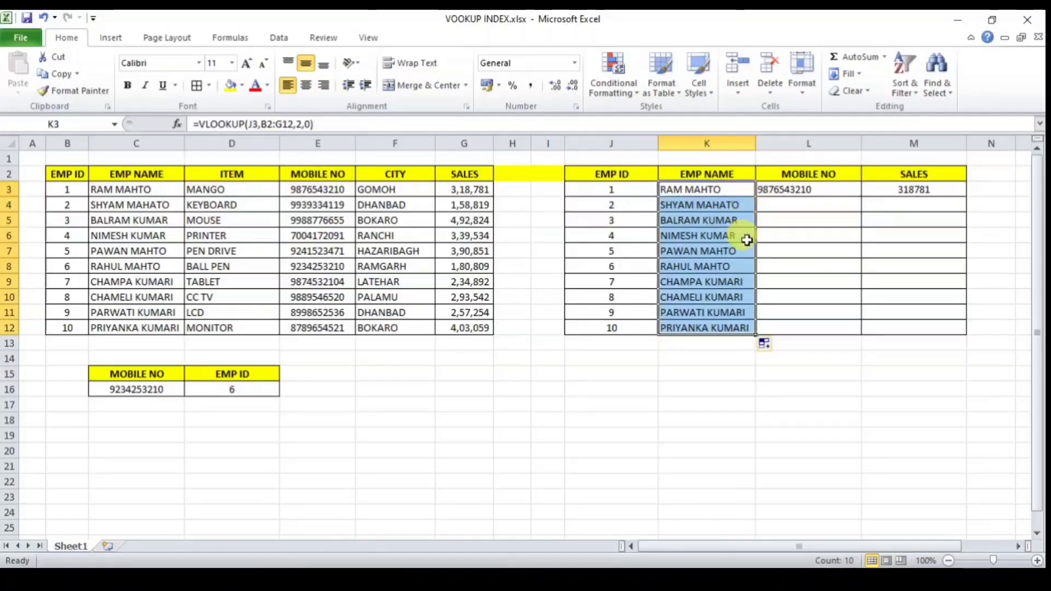
Step: Fill the L3:M3 mobile and sales lookups down to row 12 and spot-check them
click(815, 190)
drag(839, 188, 898, 198)
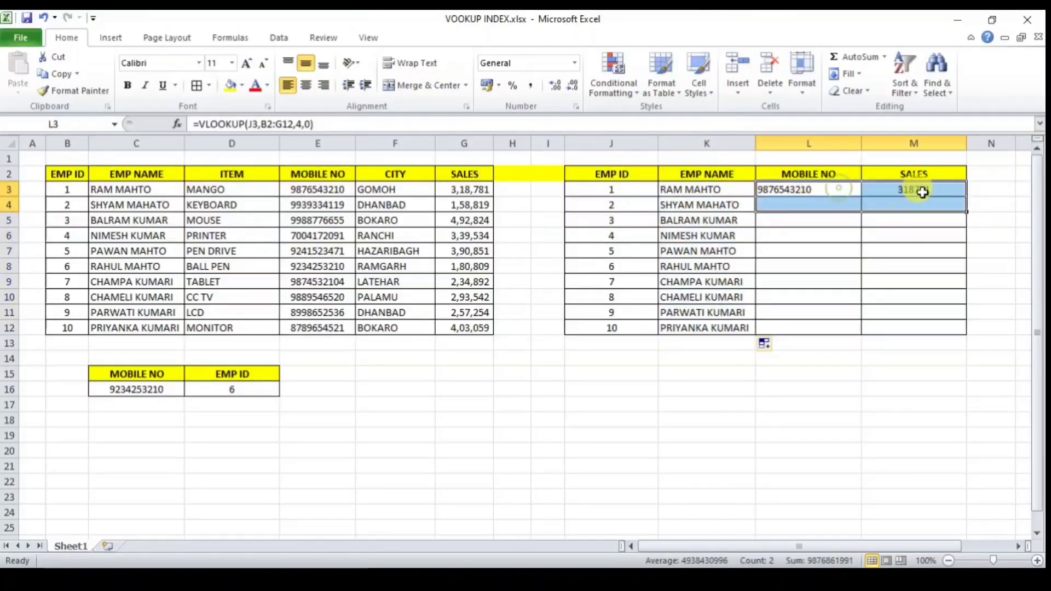
click(925, 190)
drag(823, 189, 966, 332)
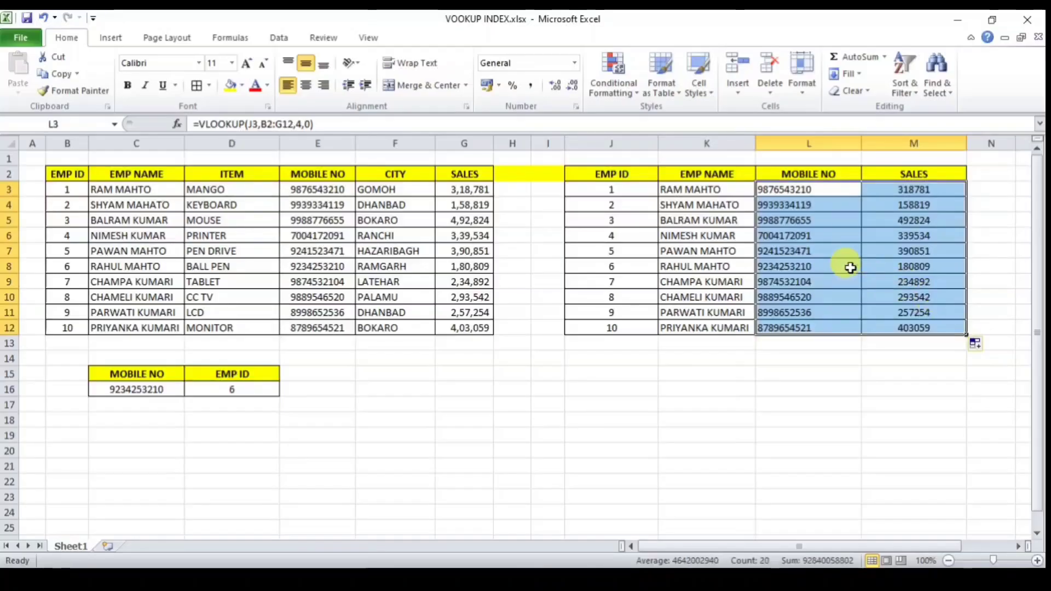
click(837, 250)
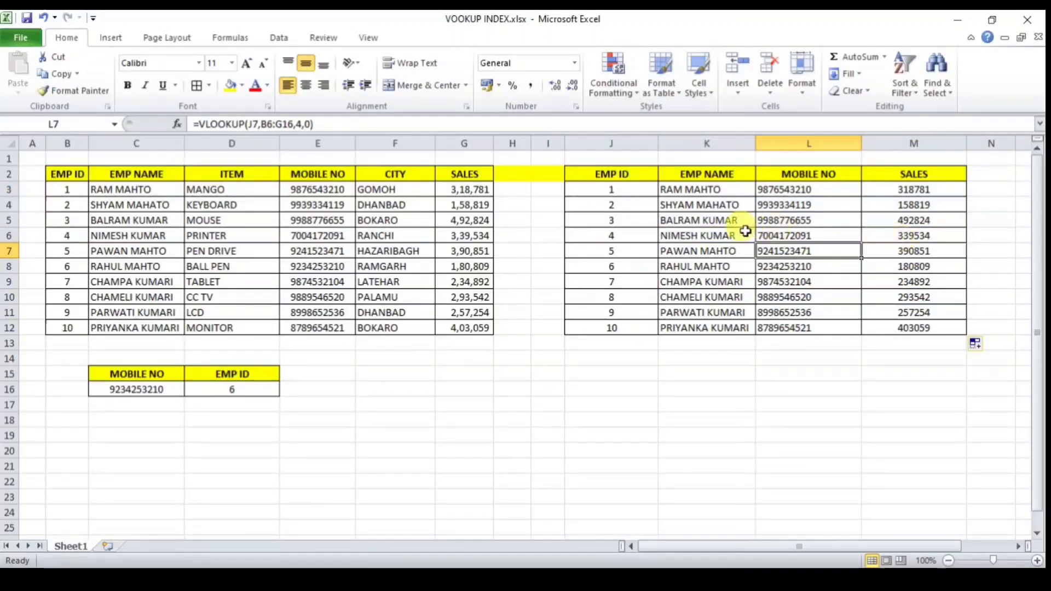
click(696, 220)
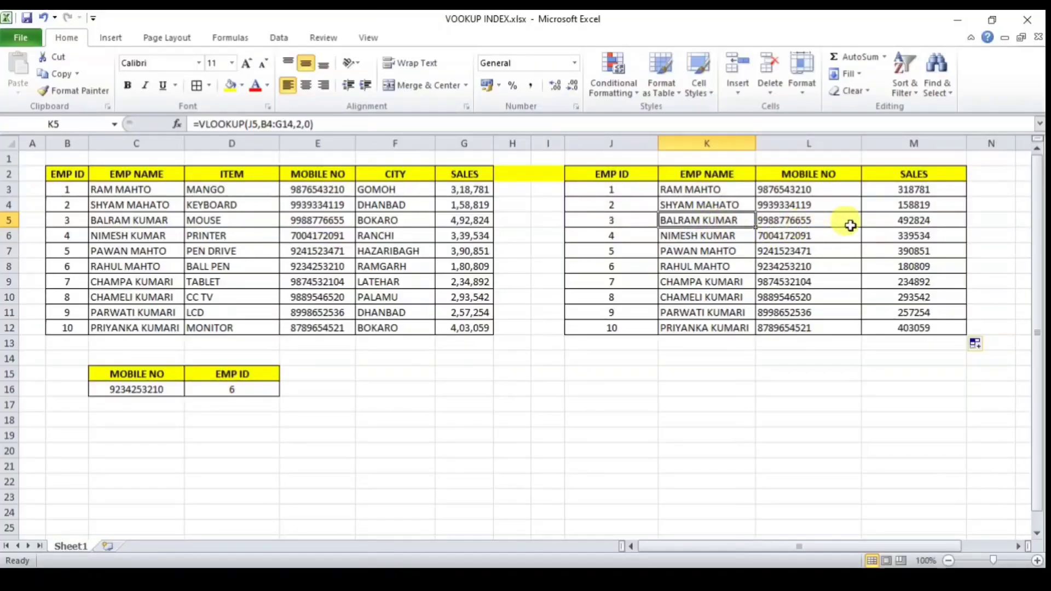
Step: Review D16's INDEX/MATCH formula and the mobile number it looks up in C16
click(254, 389)
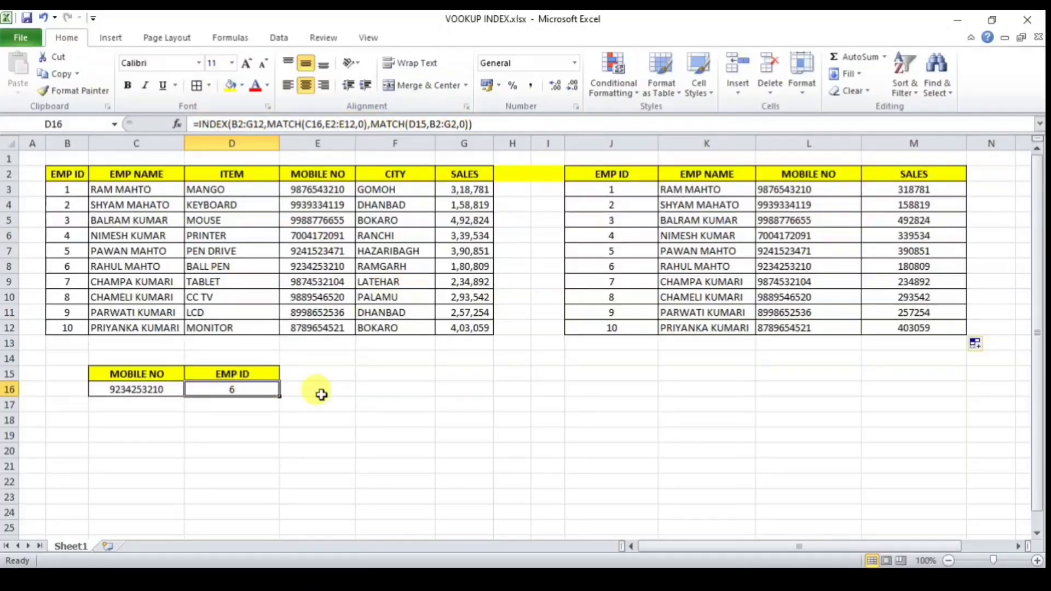
click(333, 377)
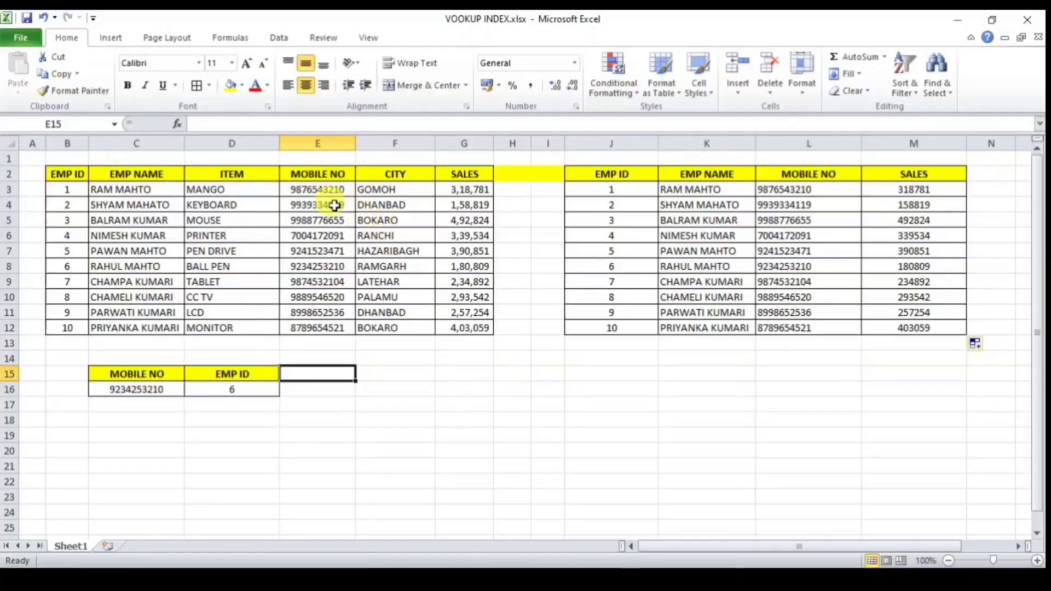
click(141, 389)
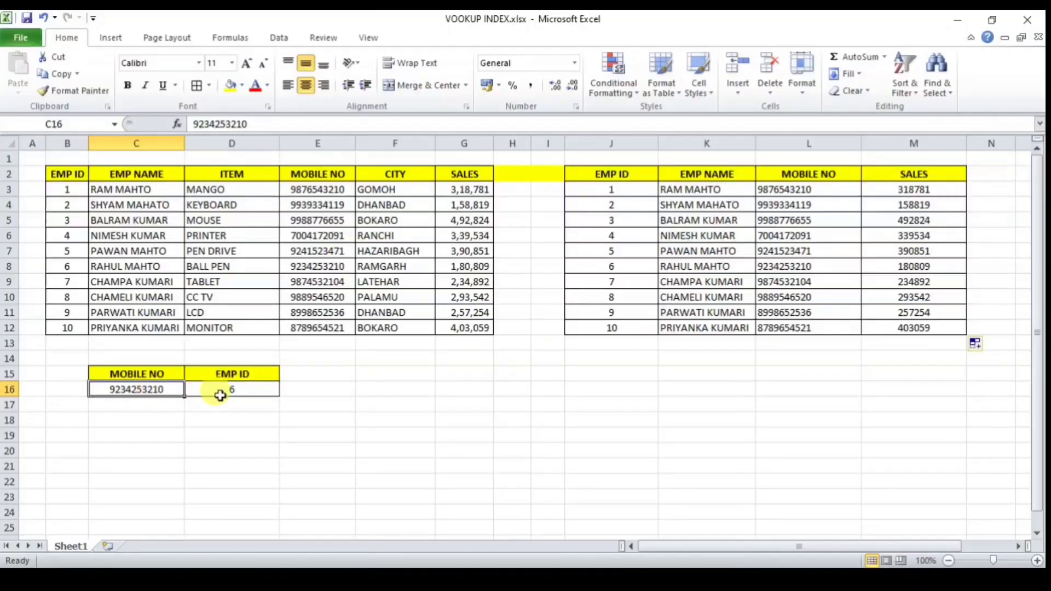
click(249, 390)
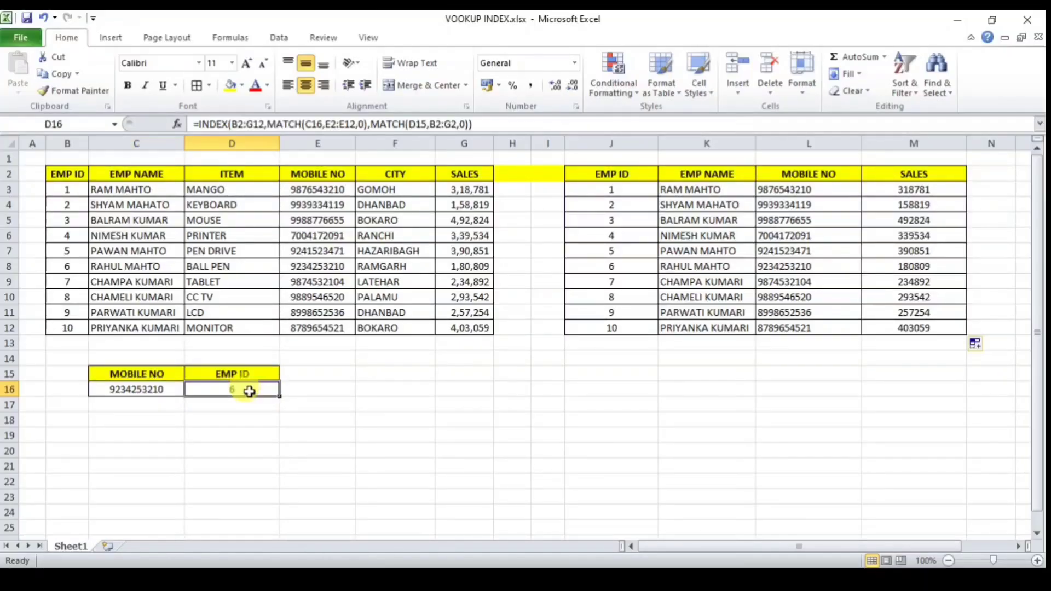
click(258, 374)
click(286, 375)
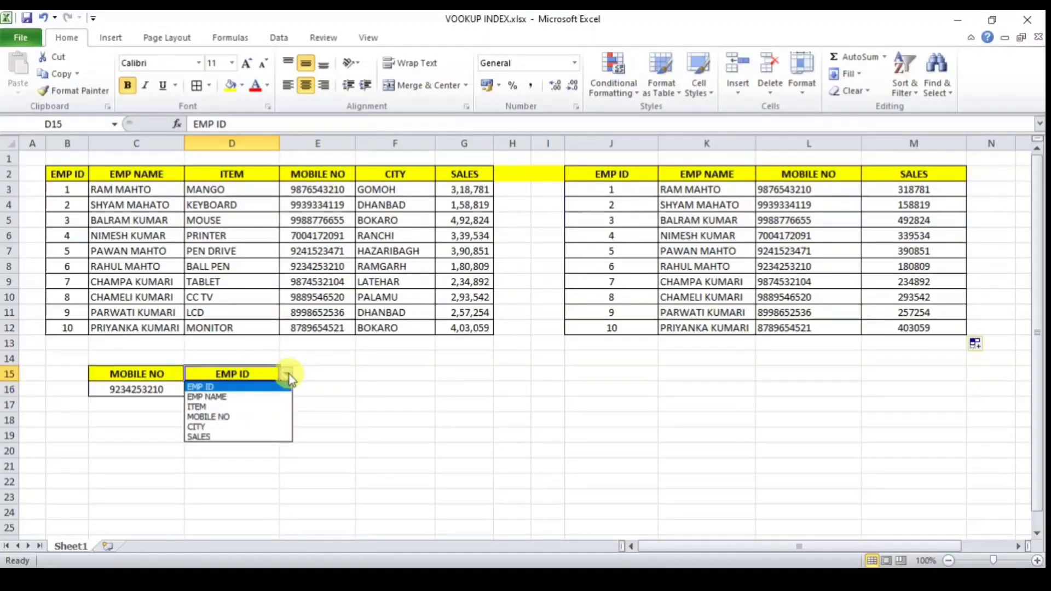
click(249, 398)
click(376, 404)
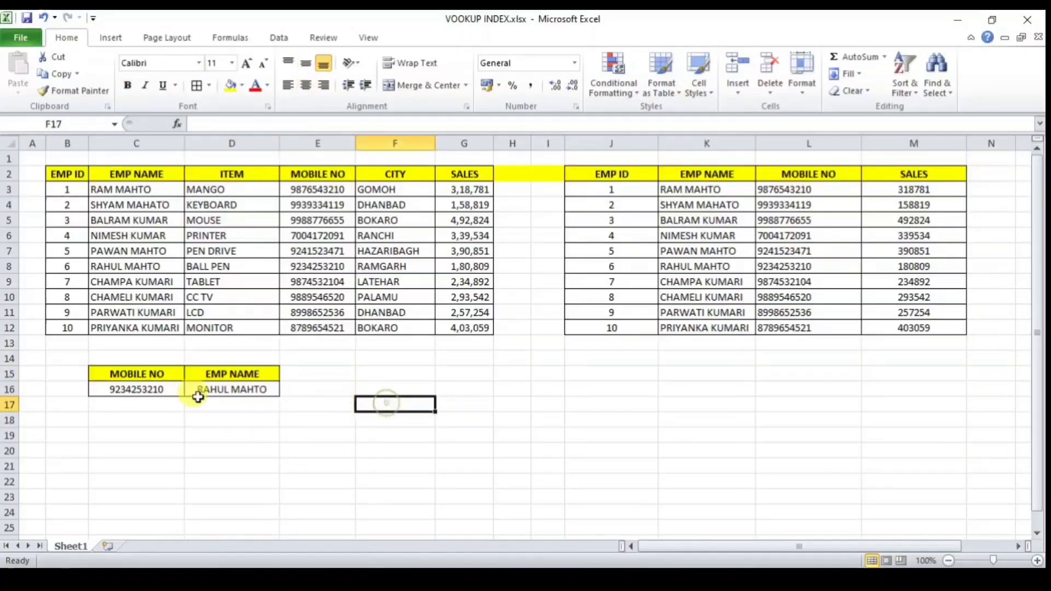
click(158, 391)
click(222, 389)
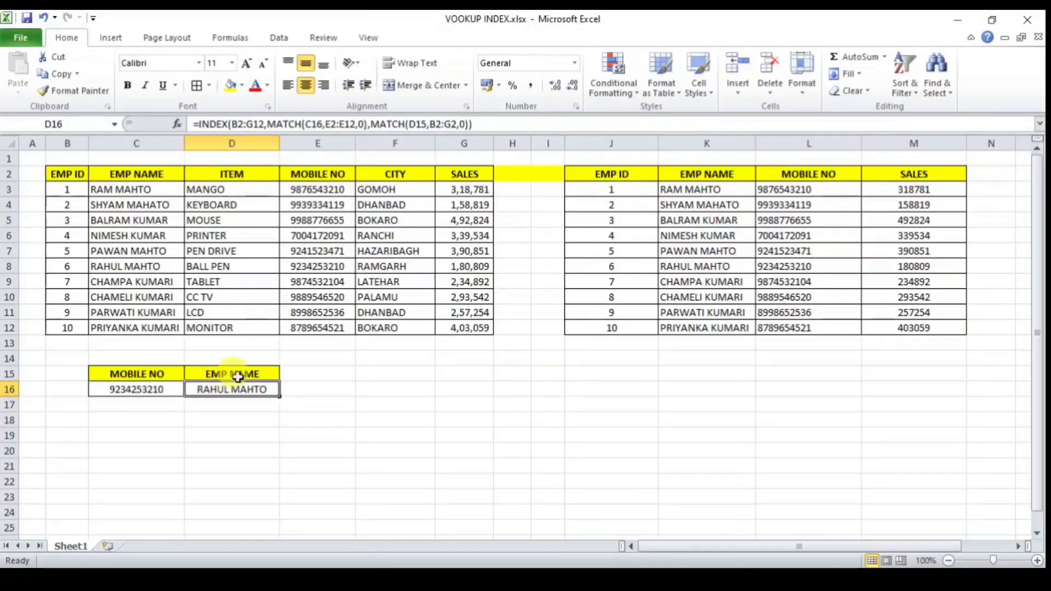
Step: Change D15 to SALES so D16 returns 180809, and review the formula behind it
click(244, 375)
click(285, 375)
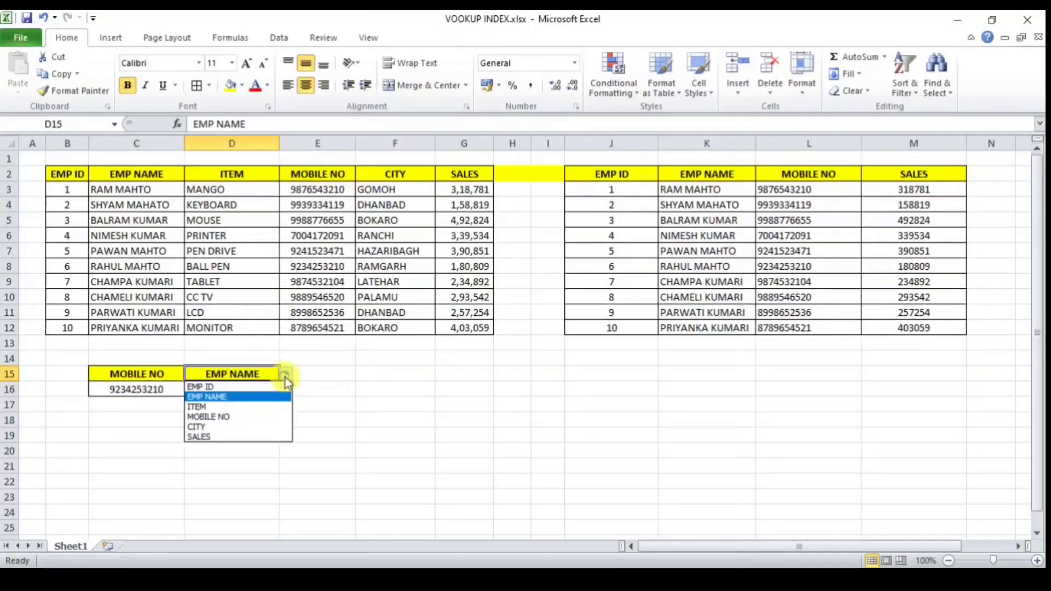
click(218, 436)
click(148, 388)
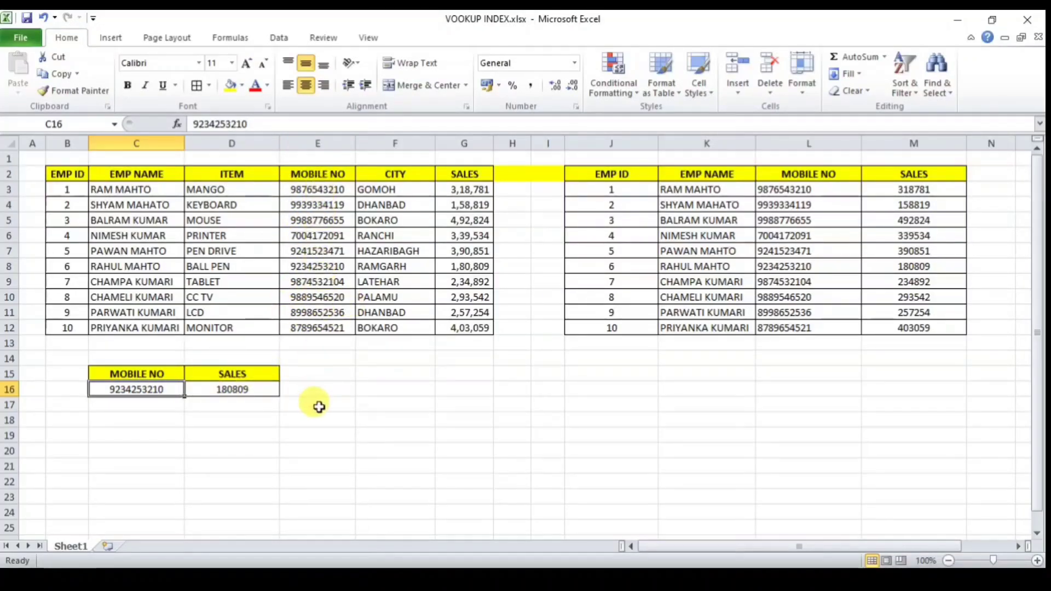
click(253, 390)
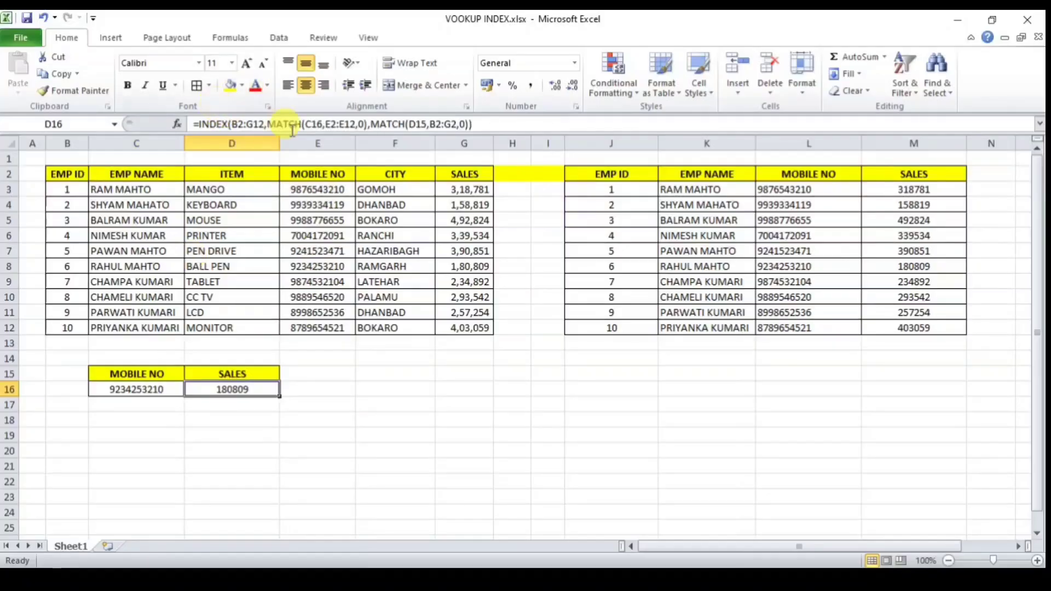
click(368, 390)
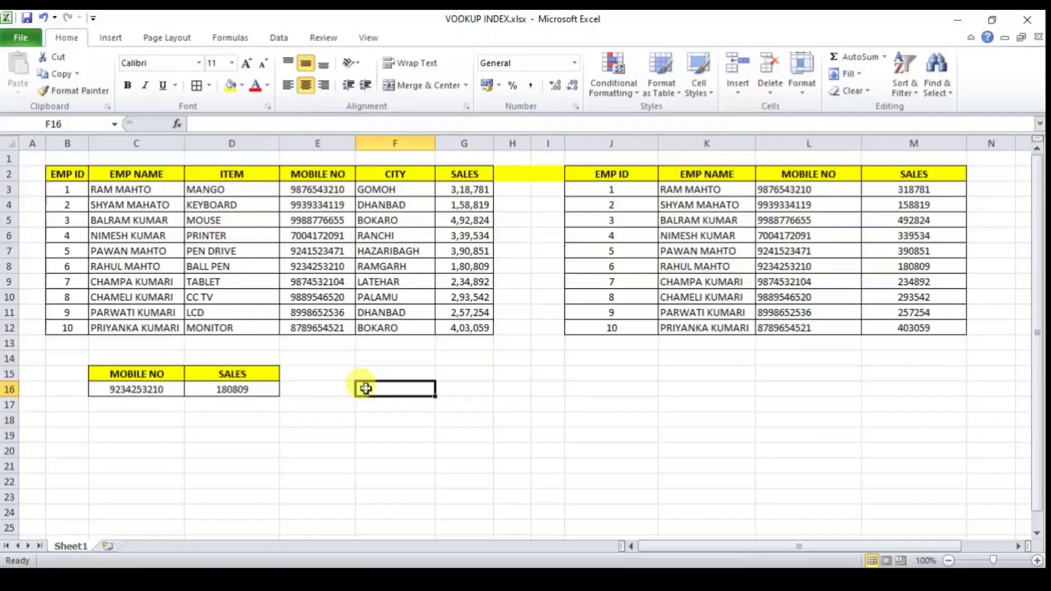
Step: Fill F15 yellow and enter =INDEX(B2:G12,5,5) in F16, returning RANCHI
click(421, 375)
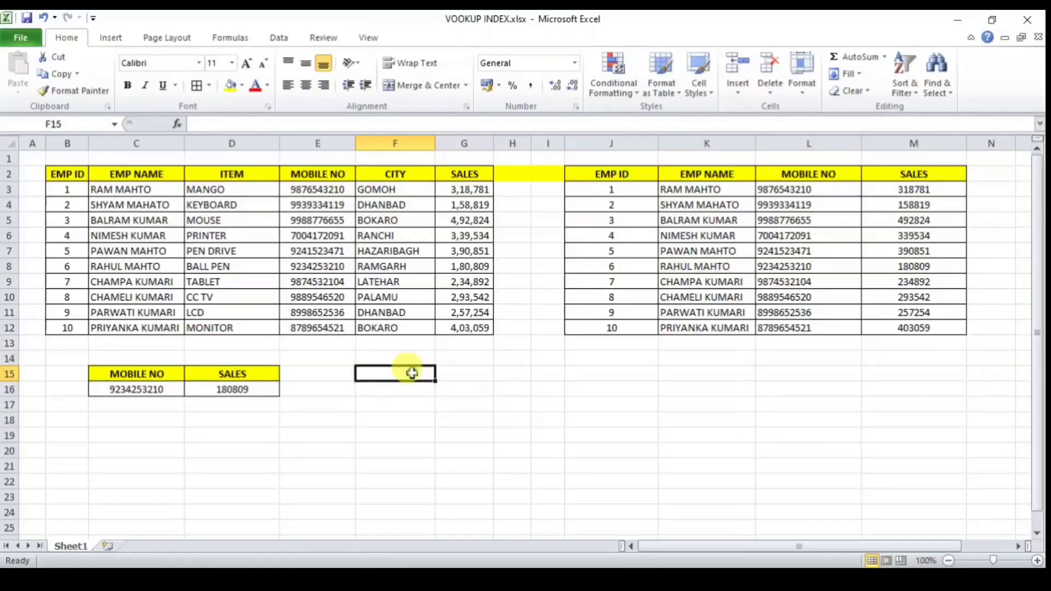
click(230, 85)
click(387, 389)
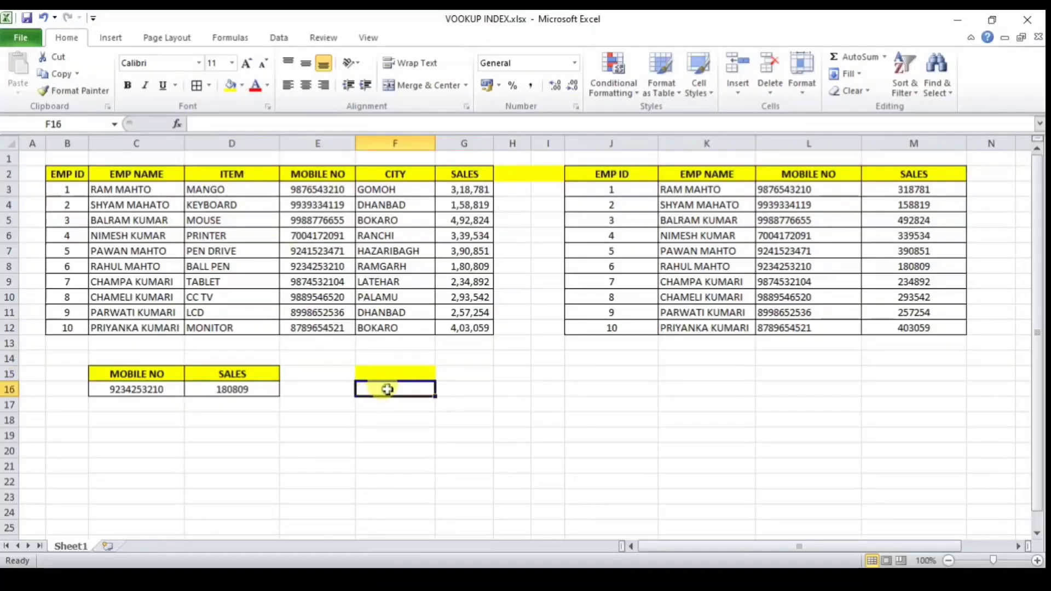
text(=INDEX()
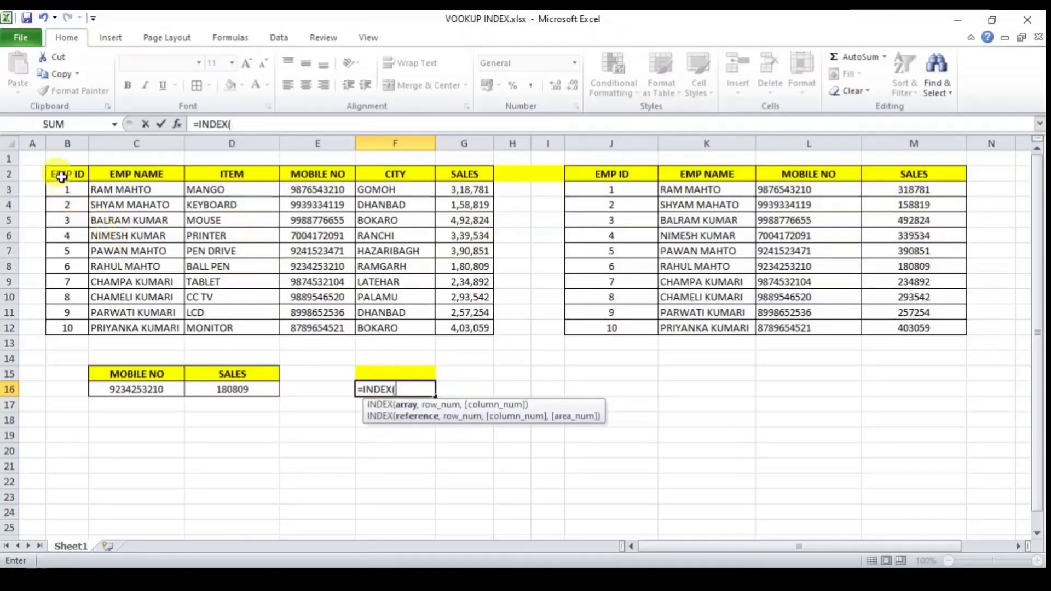
drag(62, 177, 468, 324)
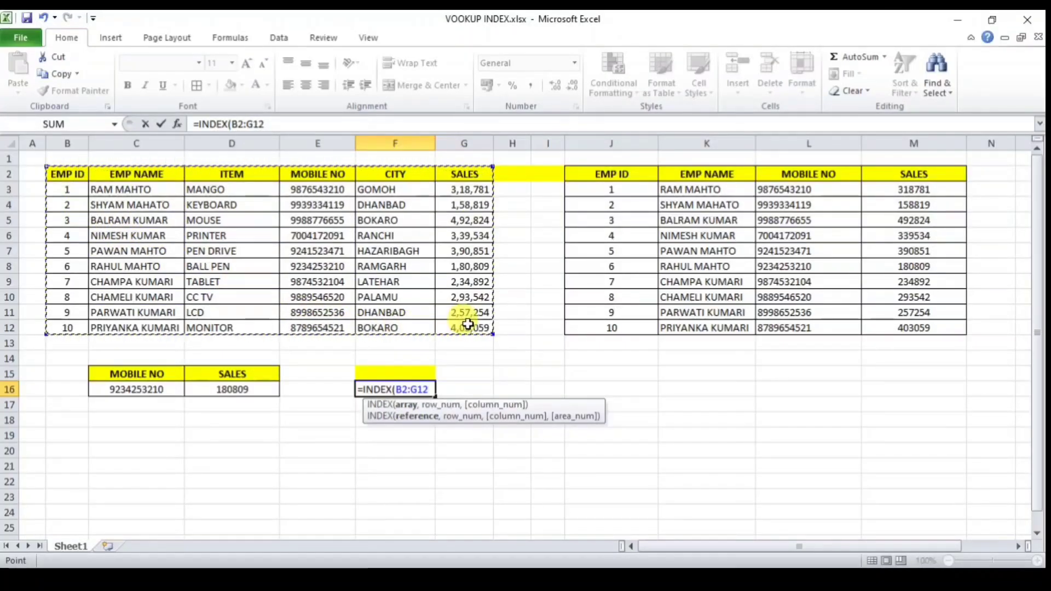
text(,)
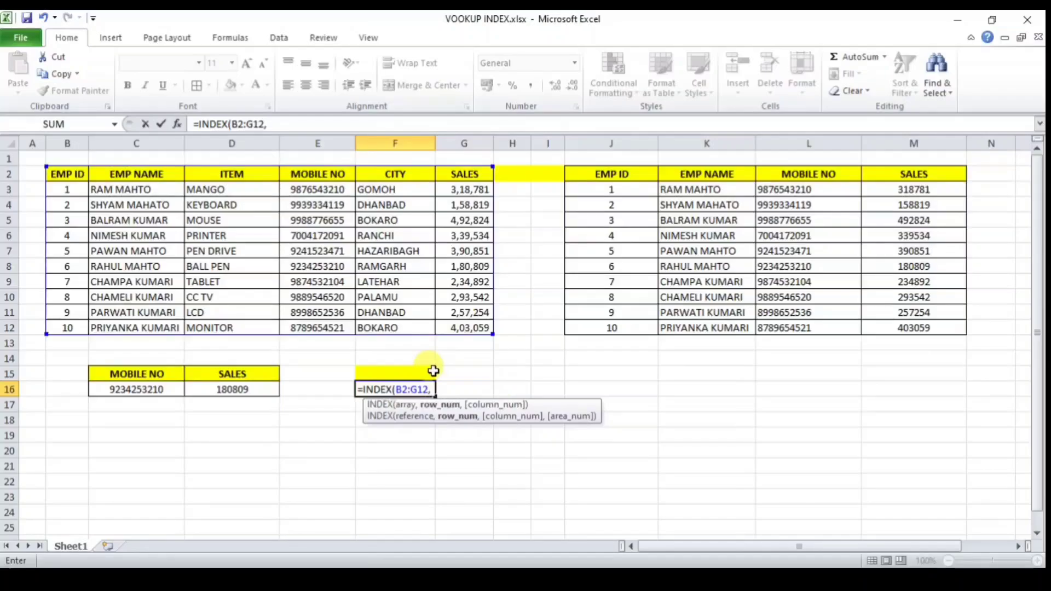
text(5,5)
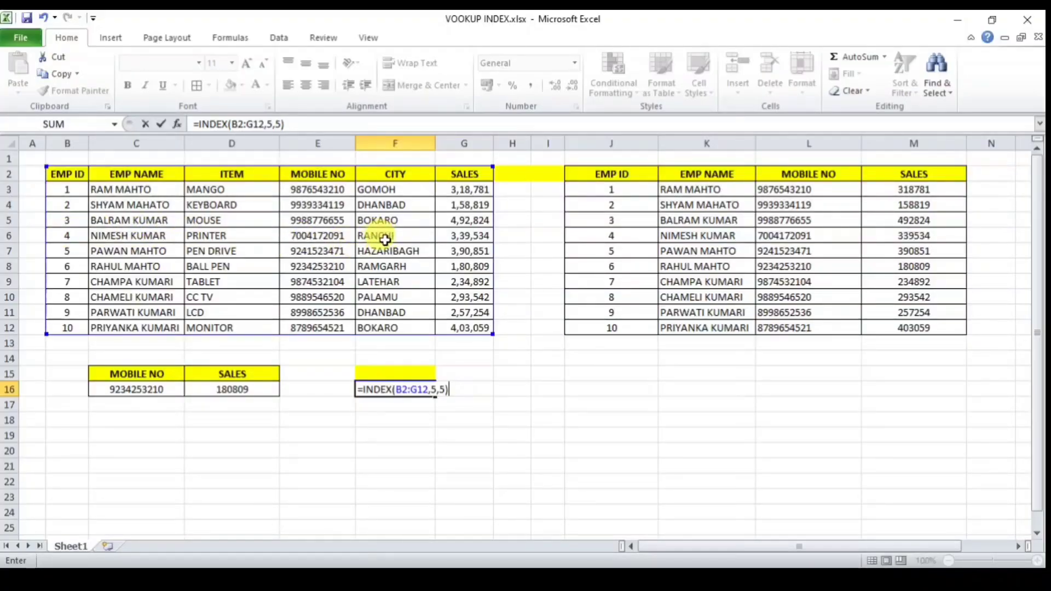
key(Return)
Step: Make the RANCHI result in F16 bold and middle-aligned
click(385, 390)
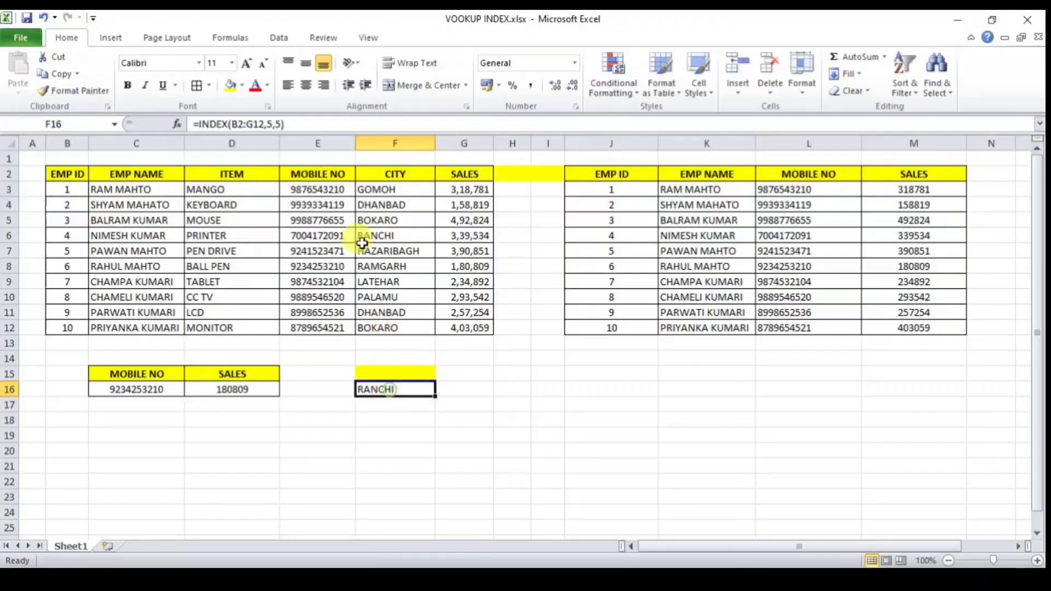
click(305, 65)
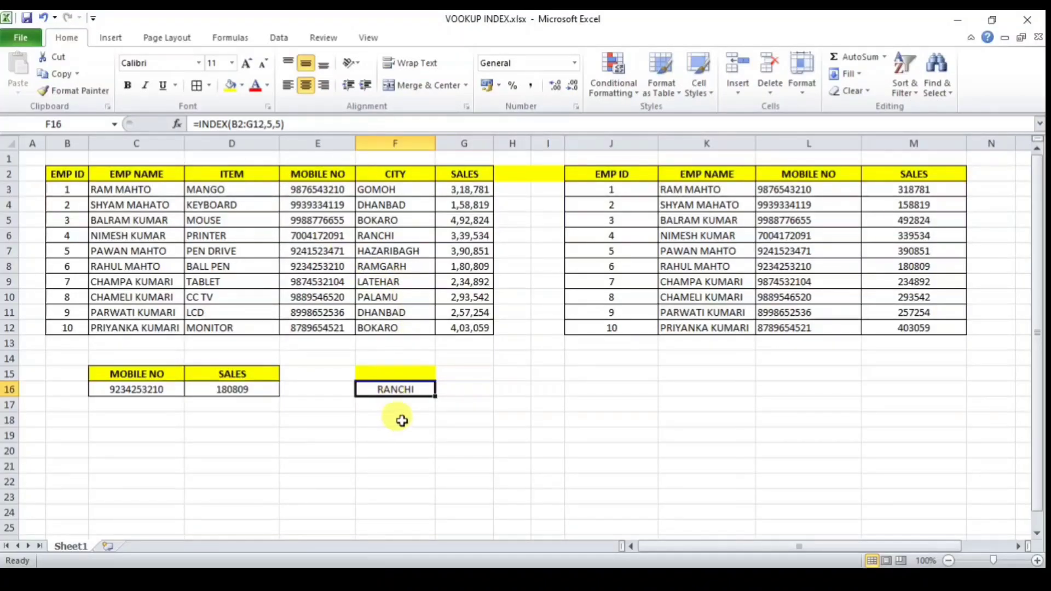
click(127, 91)
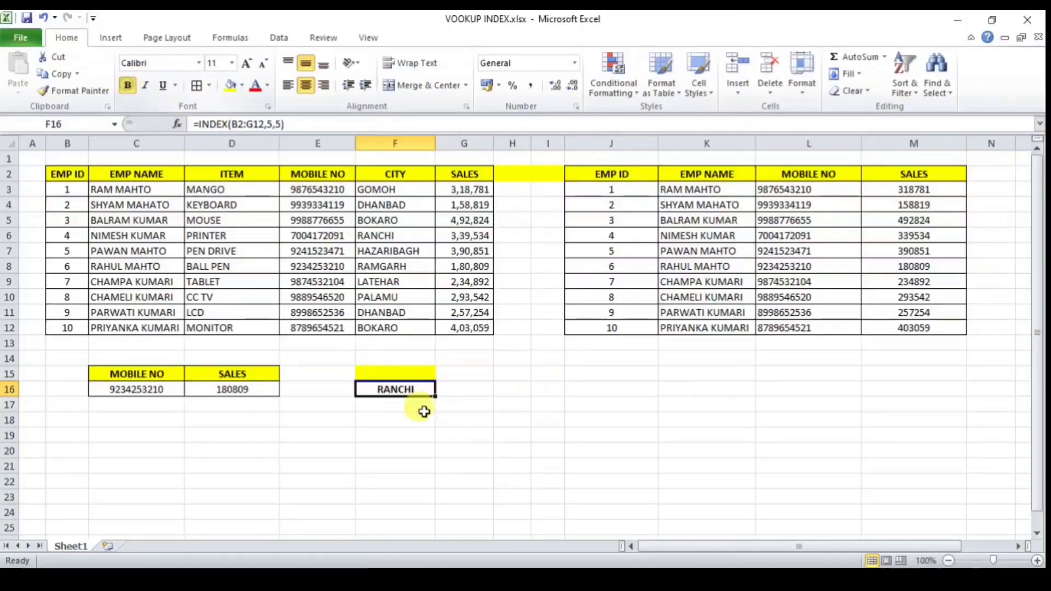
click(412, 433)
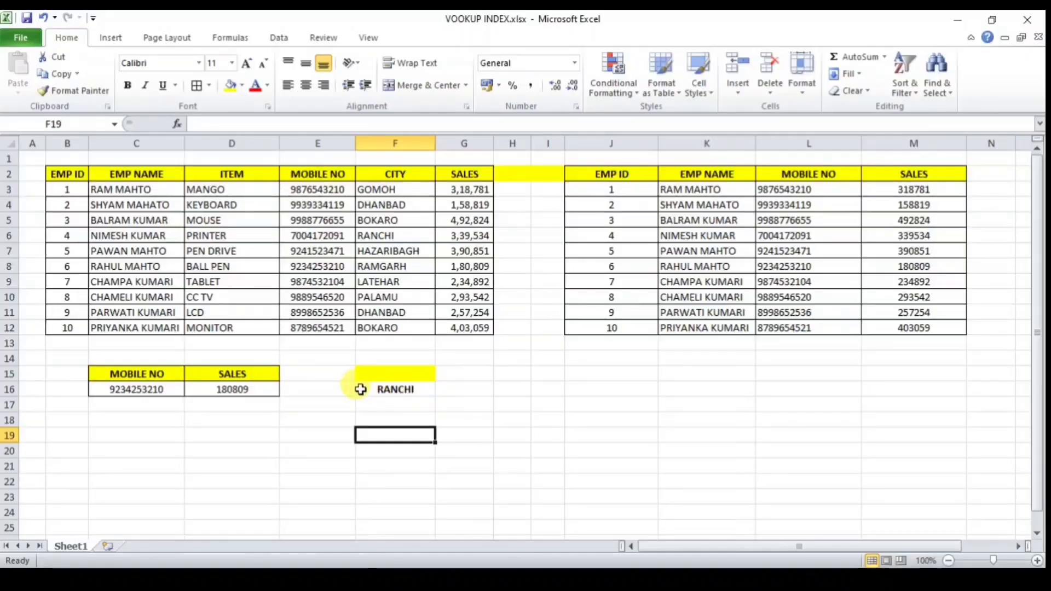
Step: Label E16 'INDEX' and E17 'MATCH'
click(344, 389)
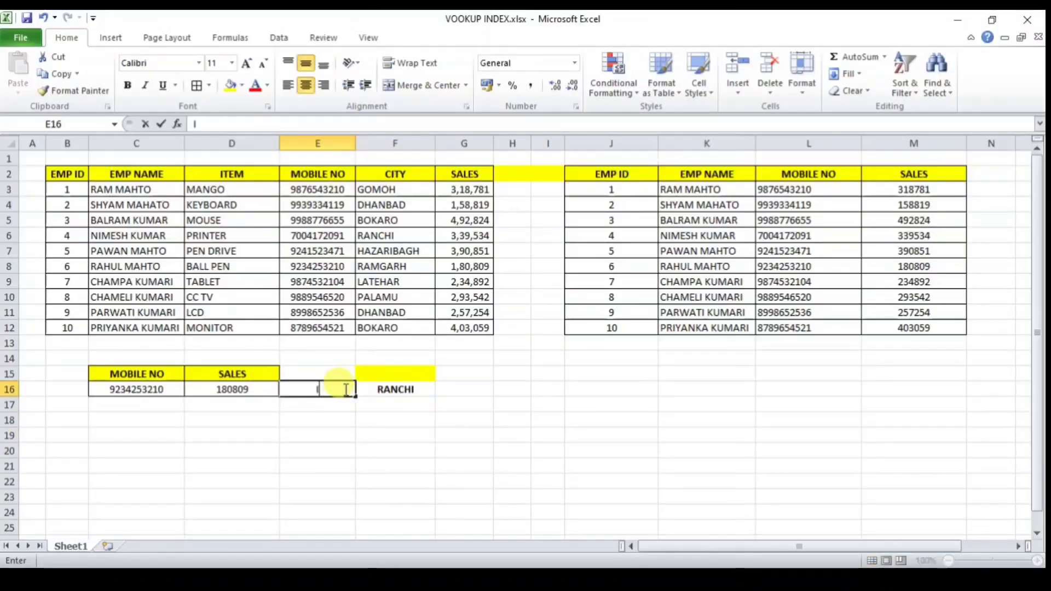
text(INDEX)
key(Tab)
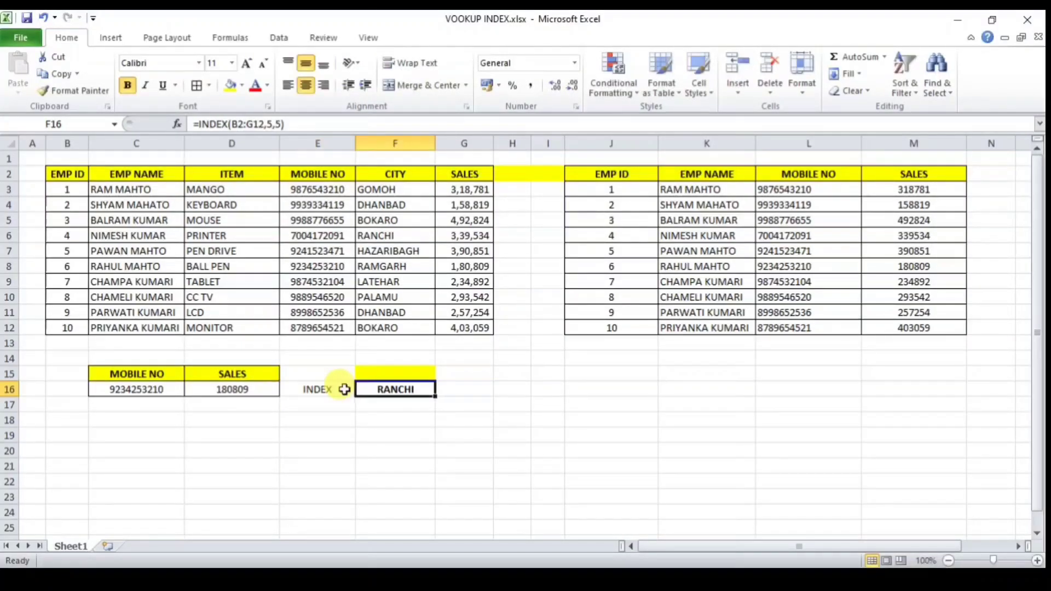
click(333, 405)
text(MATC)
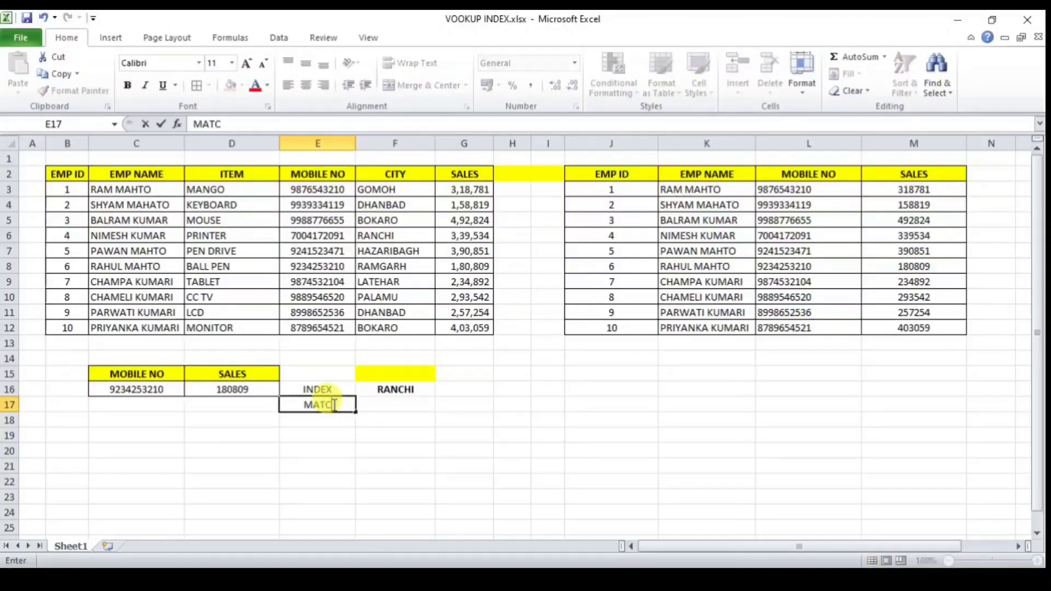
text(H)
key(Tab)
Step: Enter =MATCH(F15,C2:C12,0) in F17 using the exact-match option
text(=MATCH()
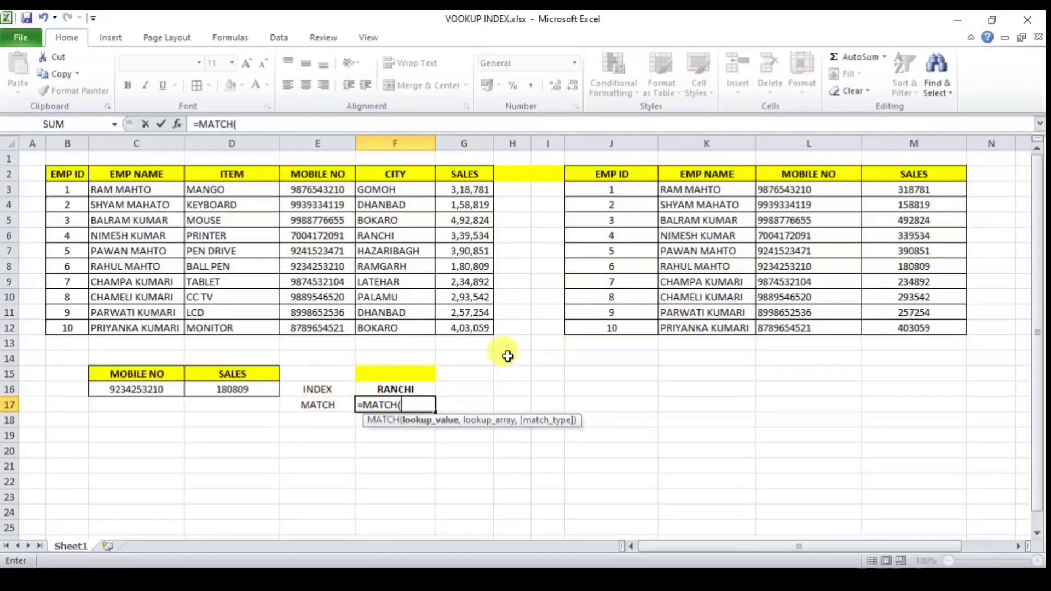
click(393, 376)
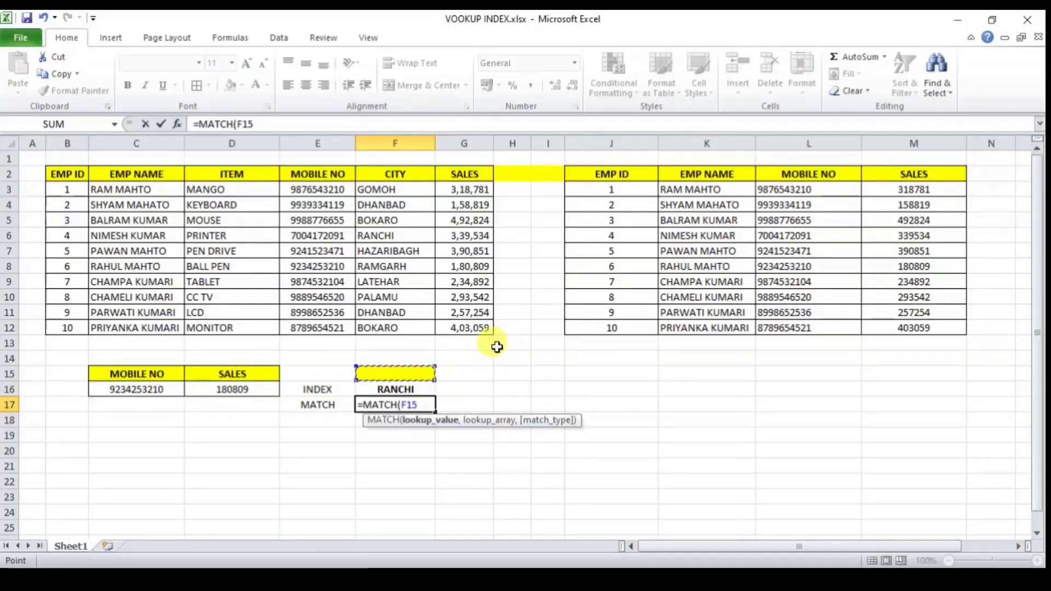
text(,)
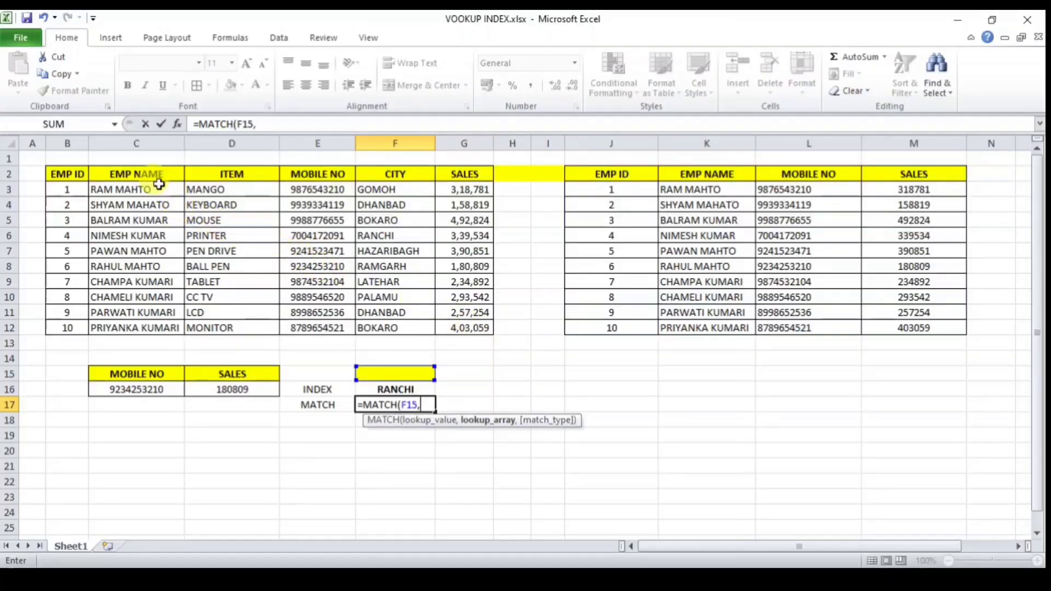
drag(152, 174, 160, 330)
text(,)
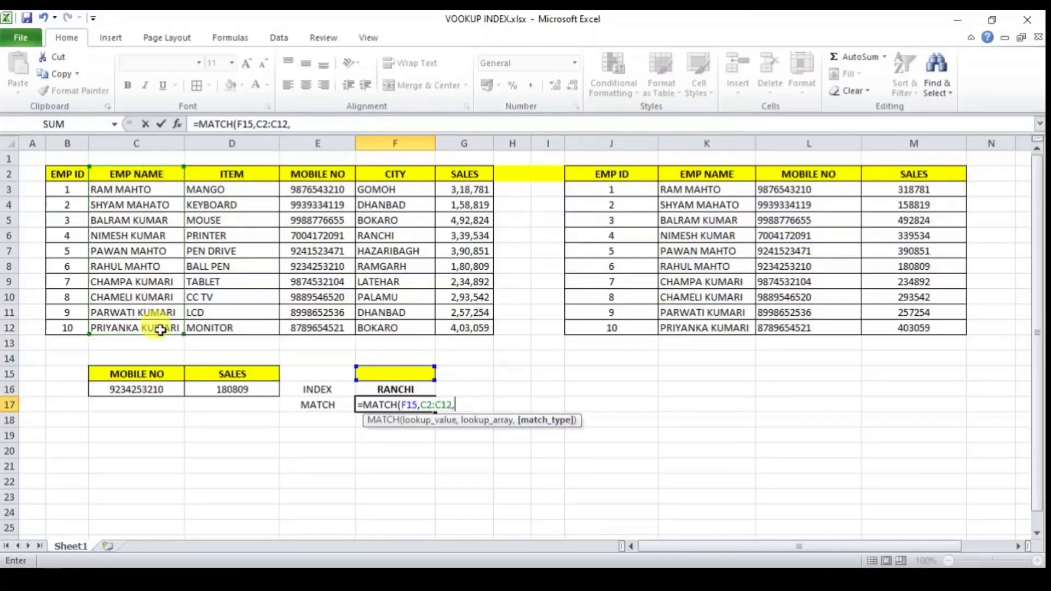
key(Down)
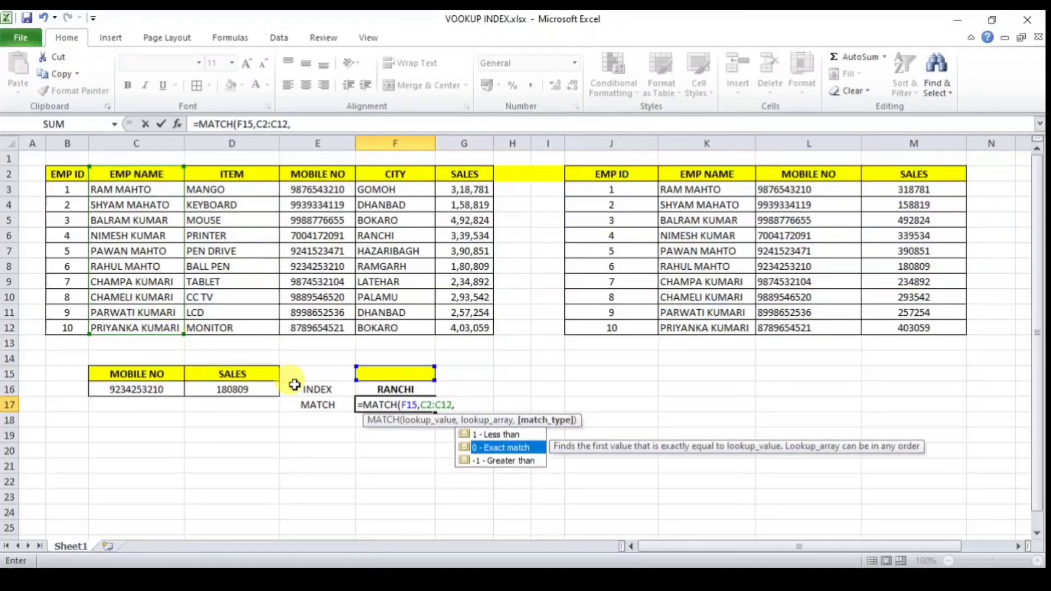
key(Tab)
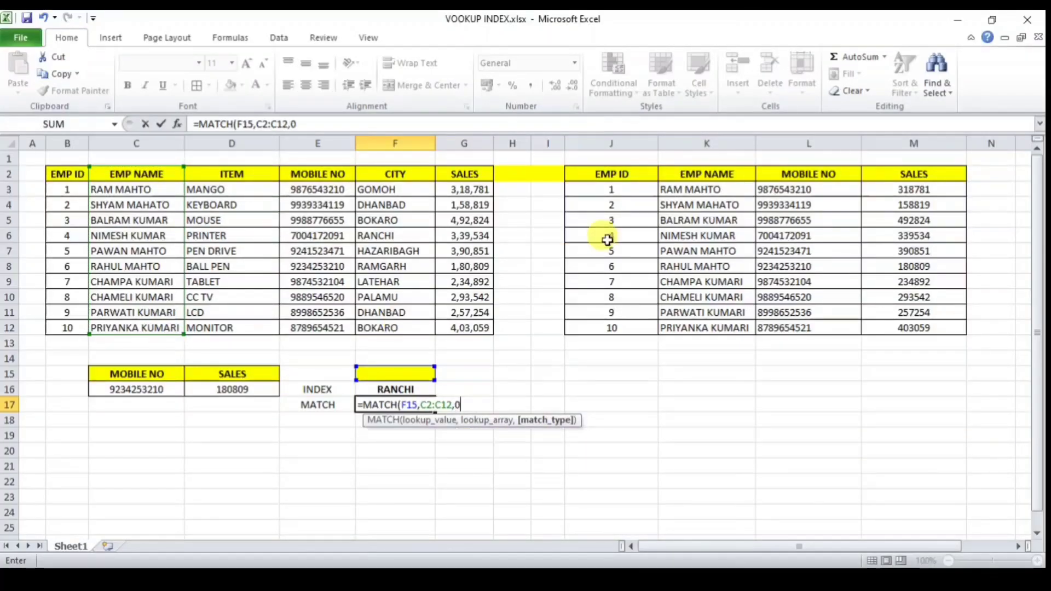
text())
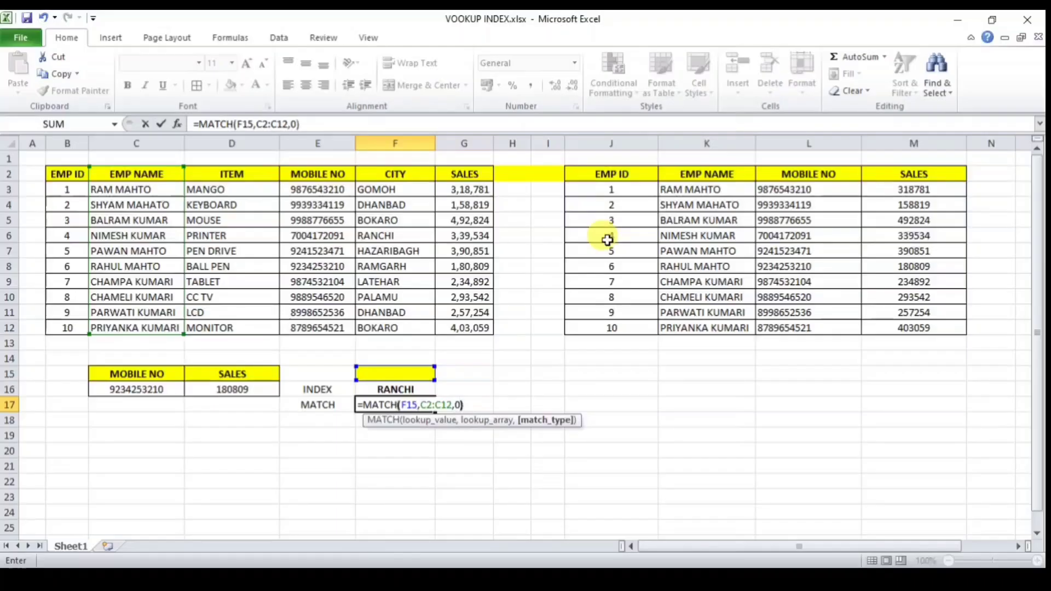
key(Return)
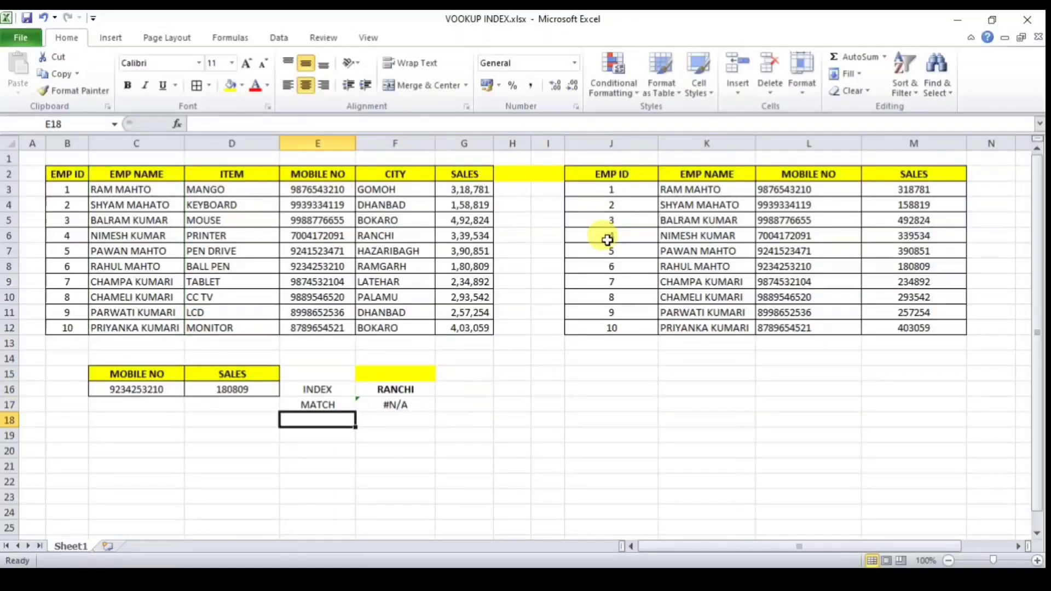
click(411, 372)
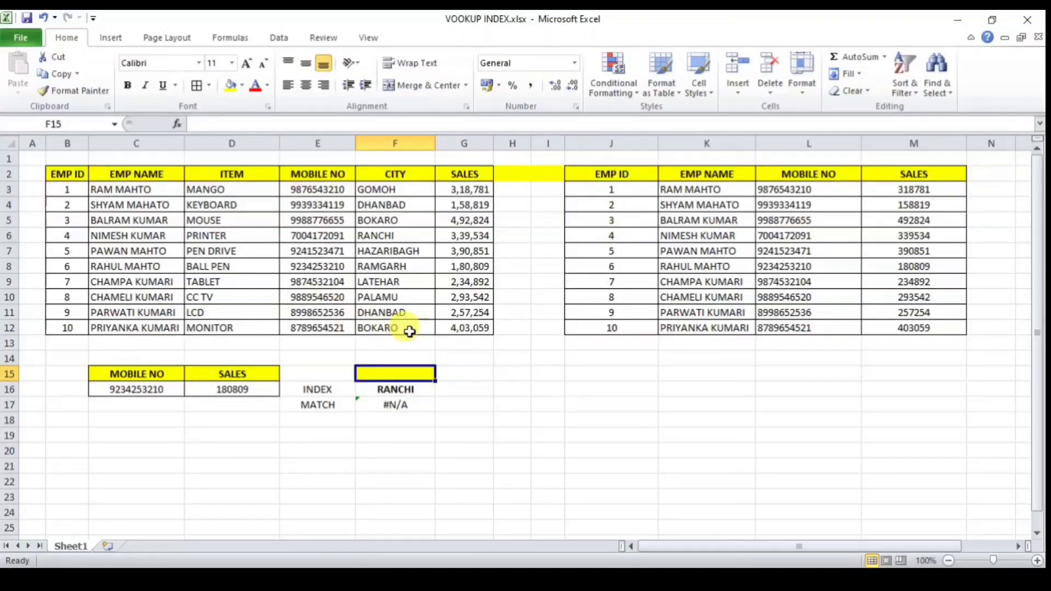
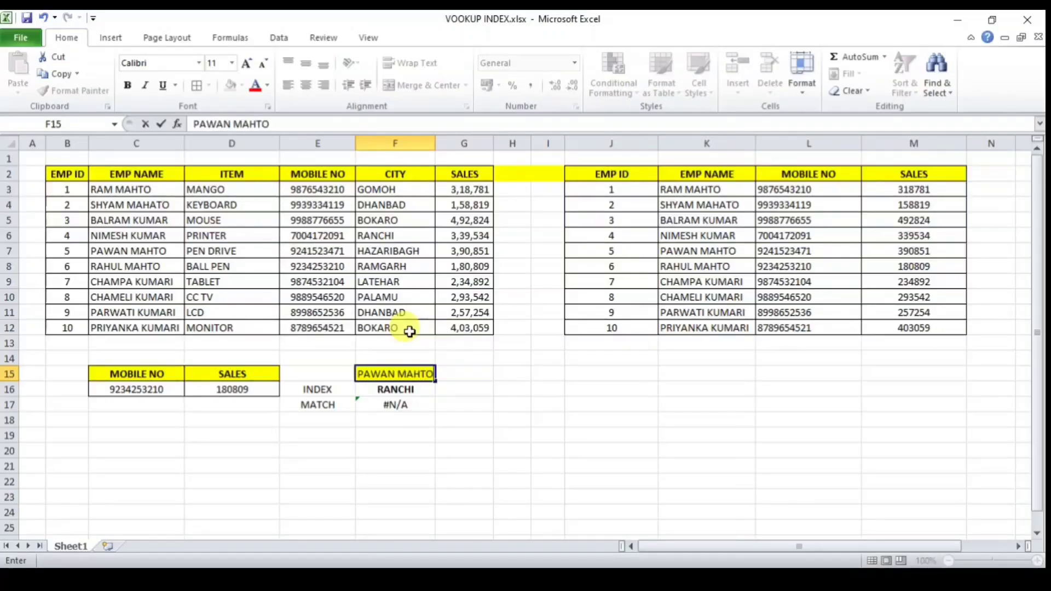
key(Return)
Step: Centre F17's MATCH result of 6 horizontally and vertically, and compare it with C7
click(425, 409)
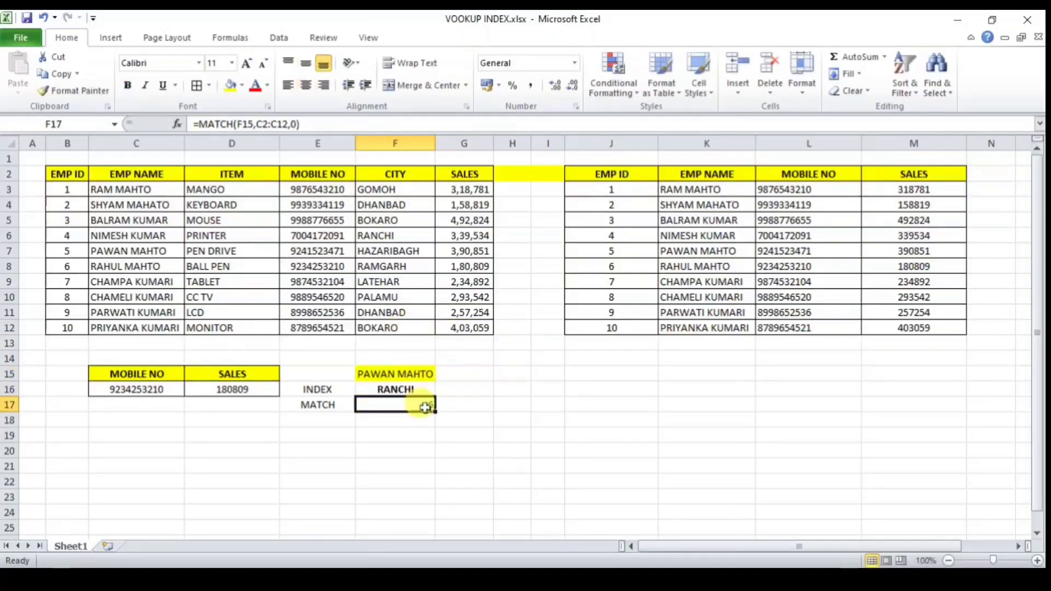
click(305, 84)
click(306, 63)
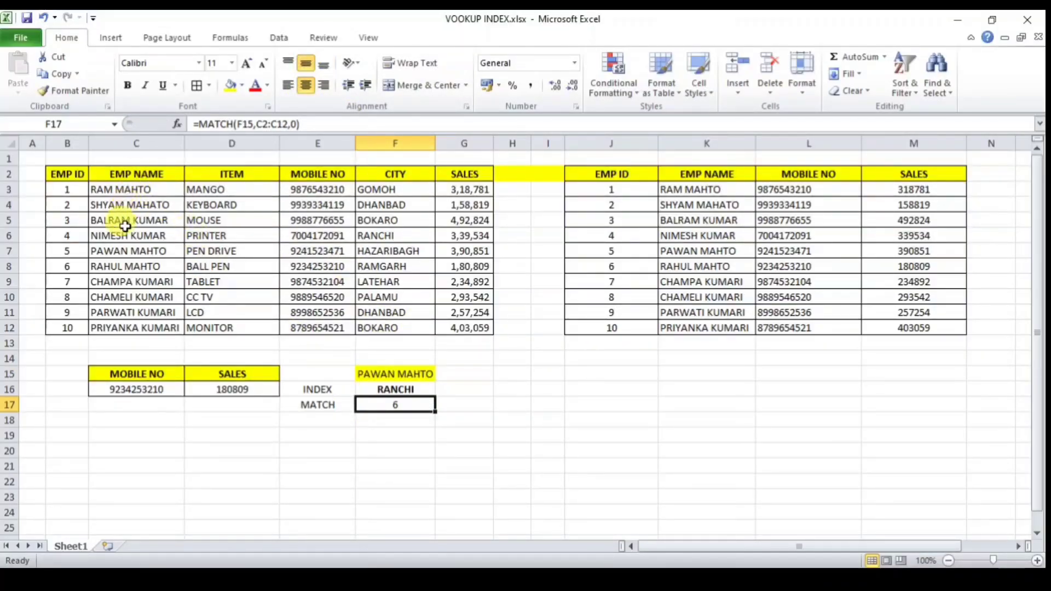
click(121, 252)
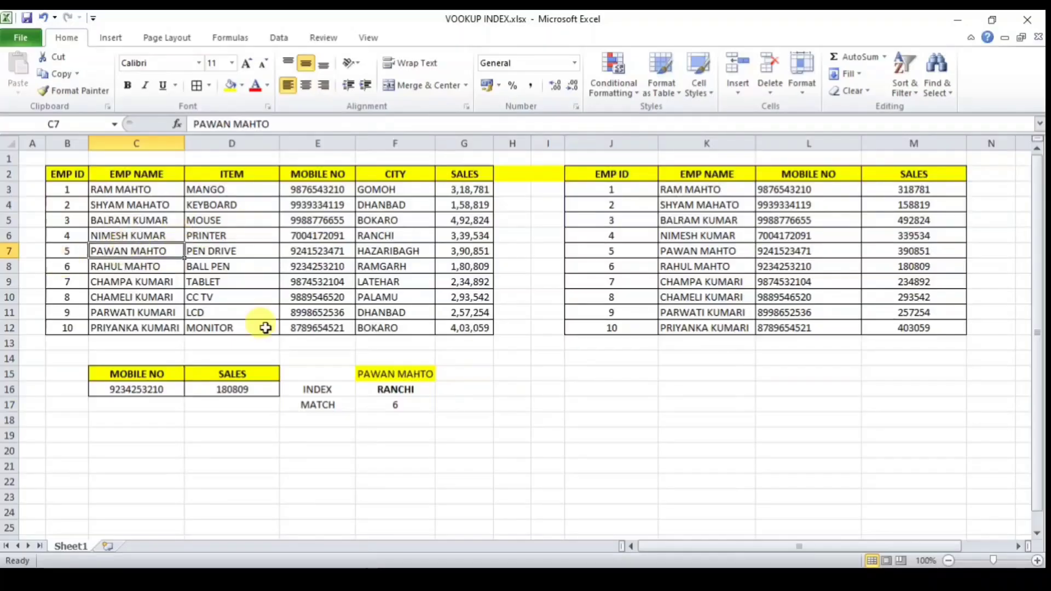
click(394, 406)
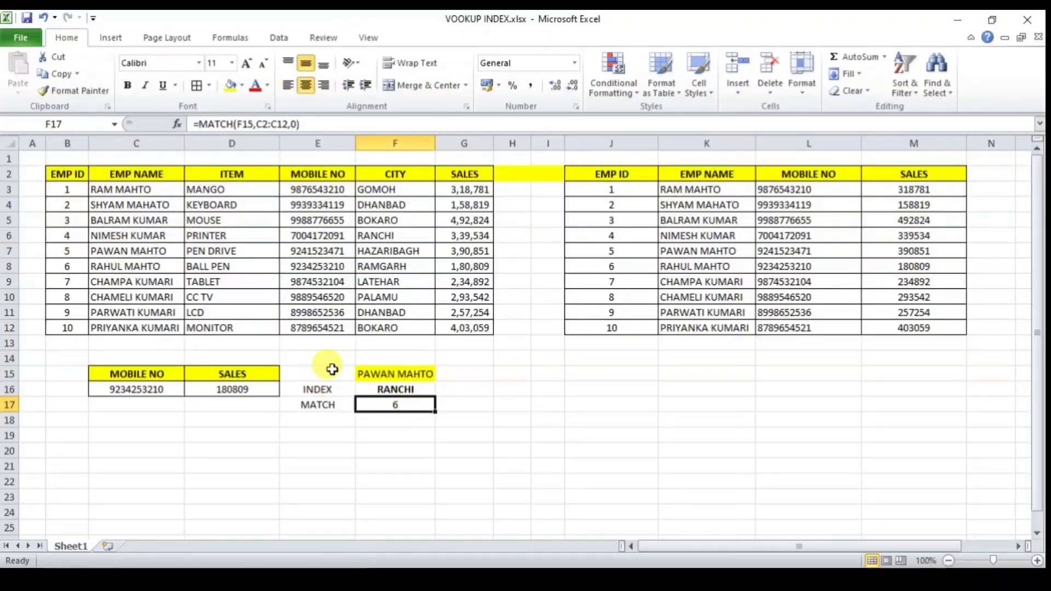
click(402, 390)
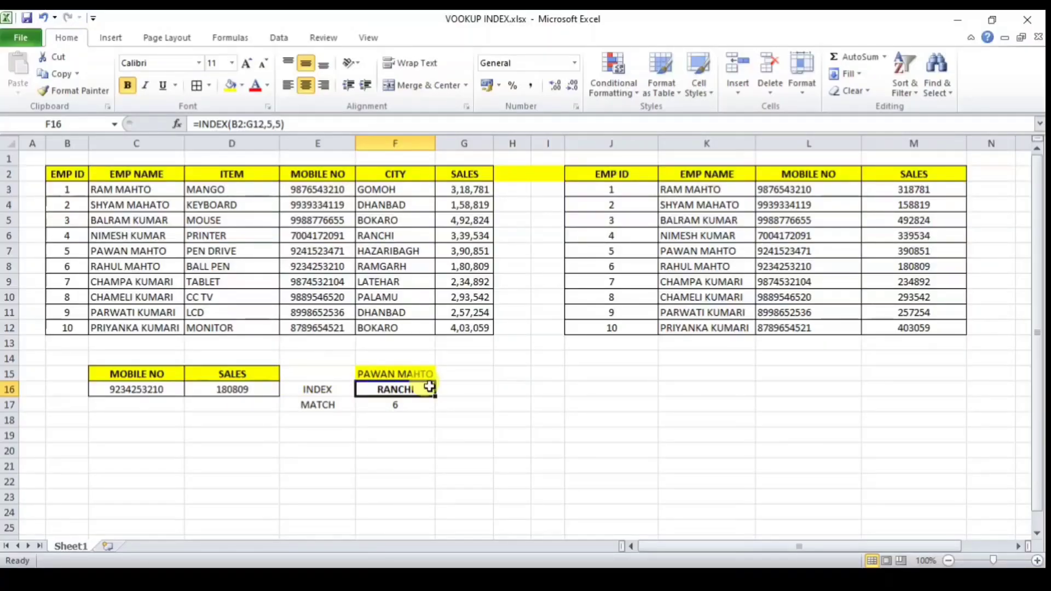
click(401, 433)
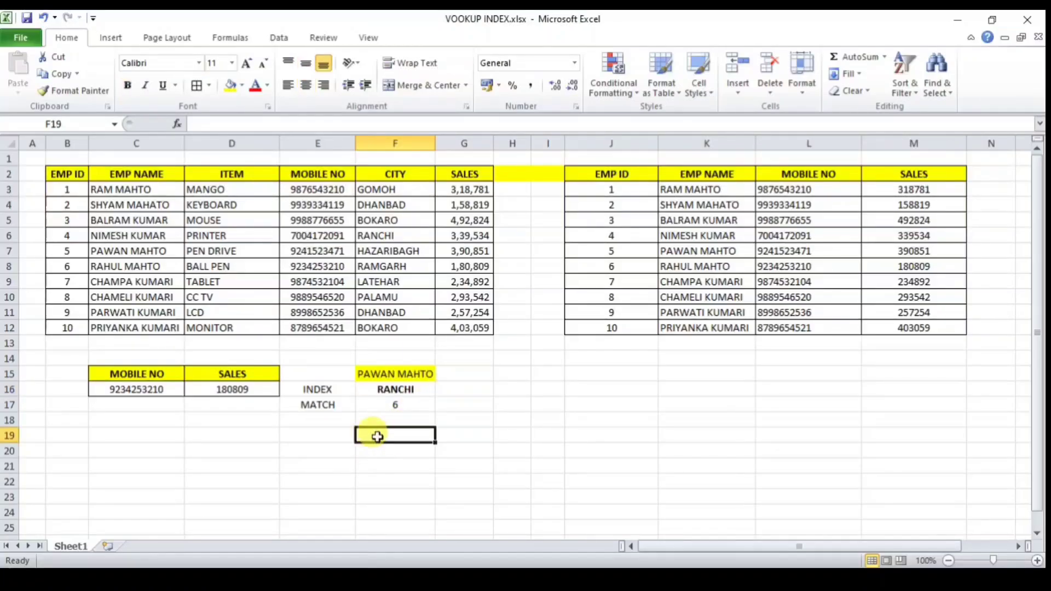
Step: Add a MOBILE NO header in F19 and copy E9's mobile number into F20
text(MOBILE NO)
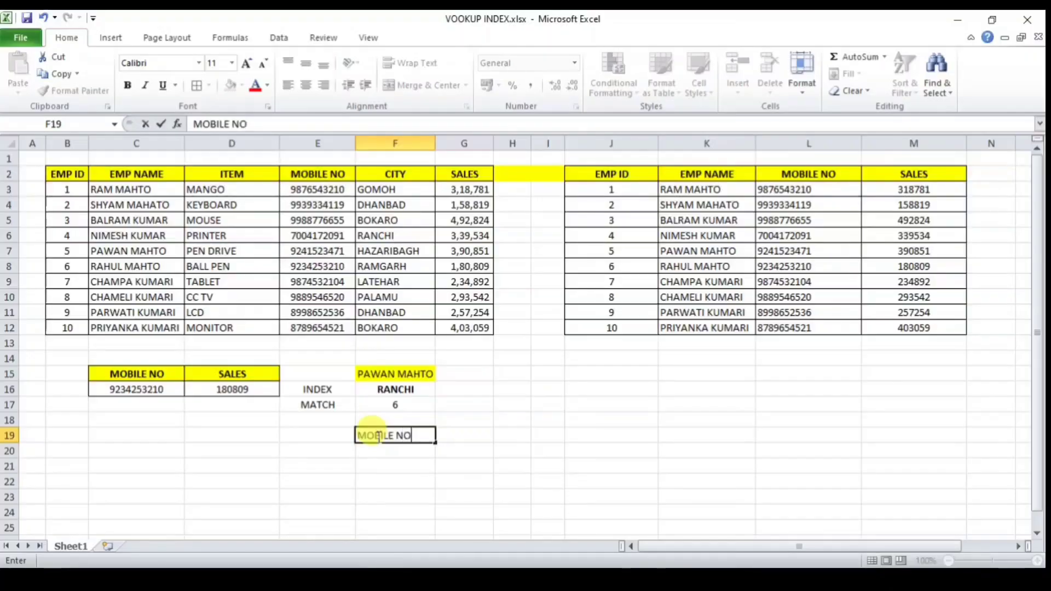
key(Return)
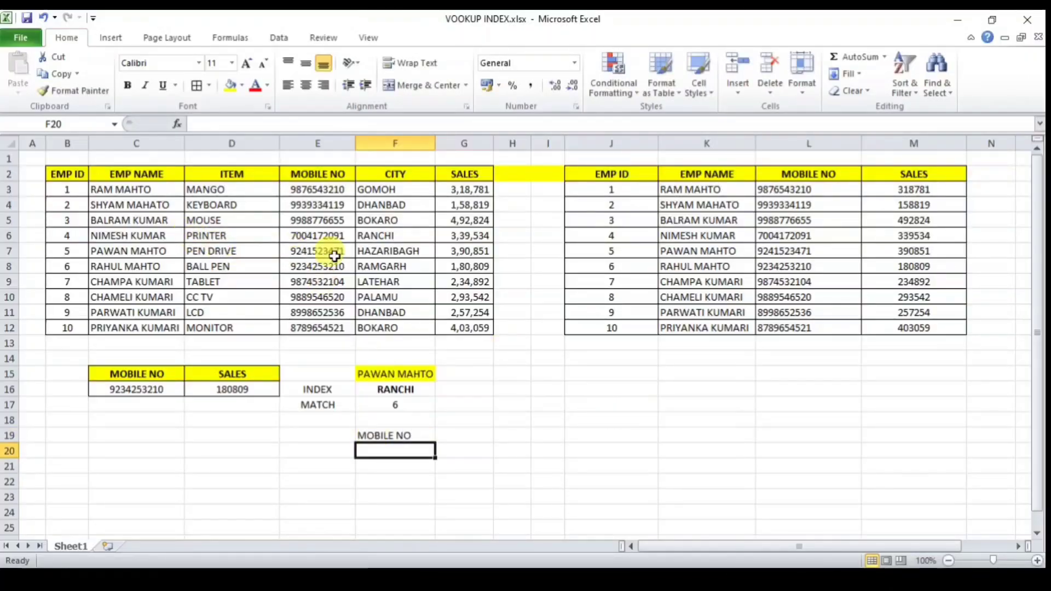
click(333, 281)
key(ctrl+c)
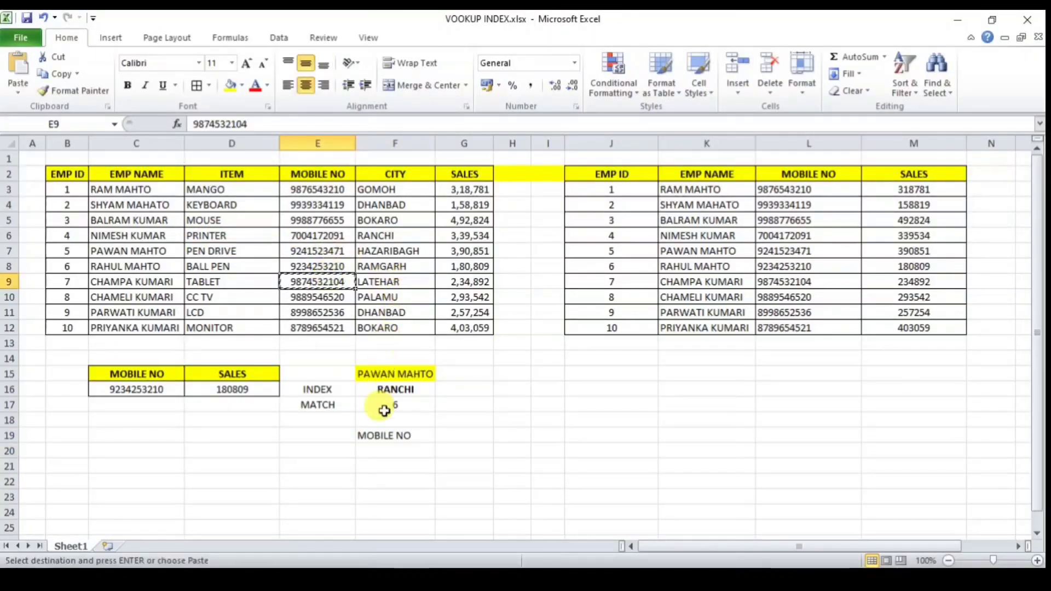
click(384, 449)
key(ctrl+v)
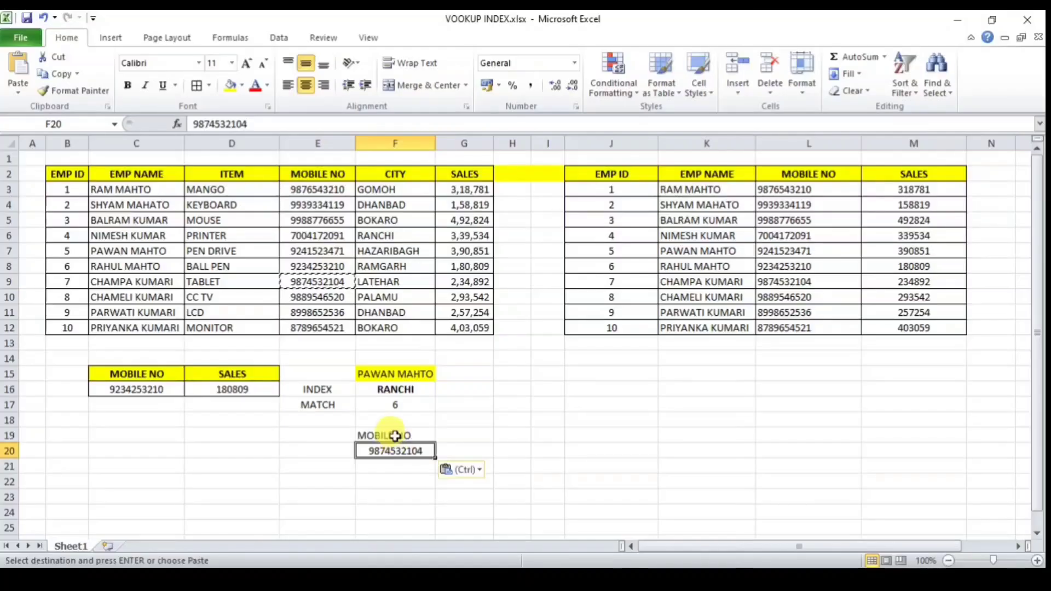
Step: Give F19:F20 yellow fill, centred text and all borders
drag(395, 436, 394, 451)
click(230, 86)
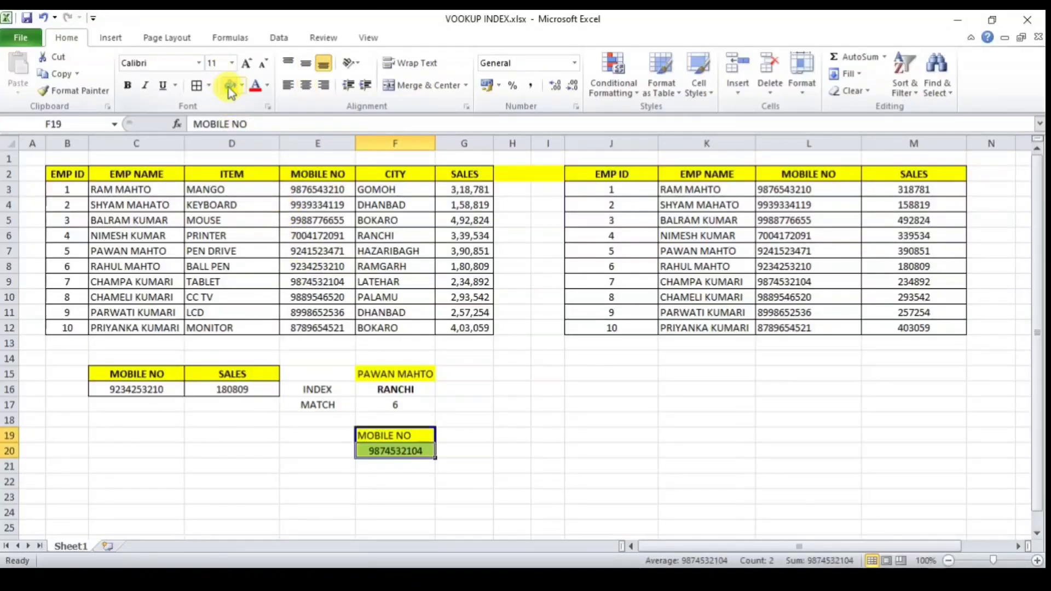
click(310, 85)
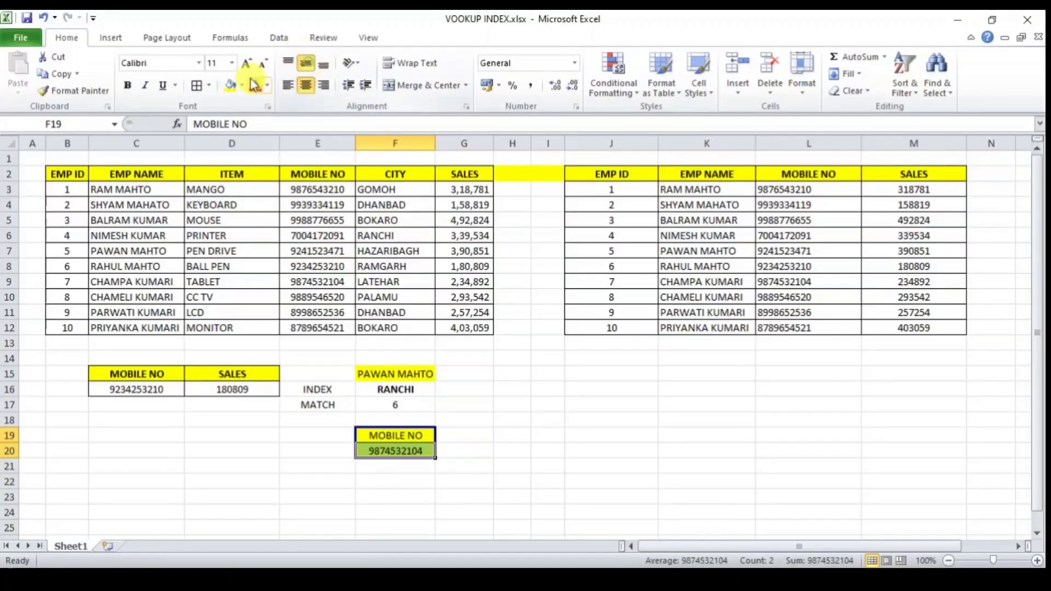
click(197, 86)
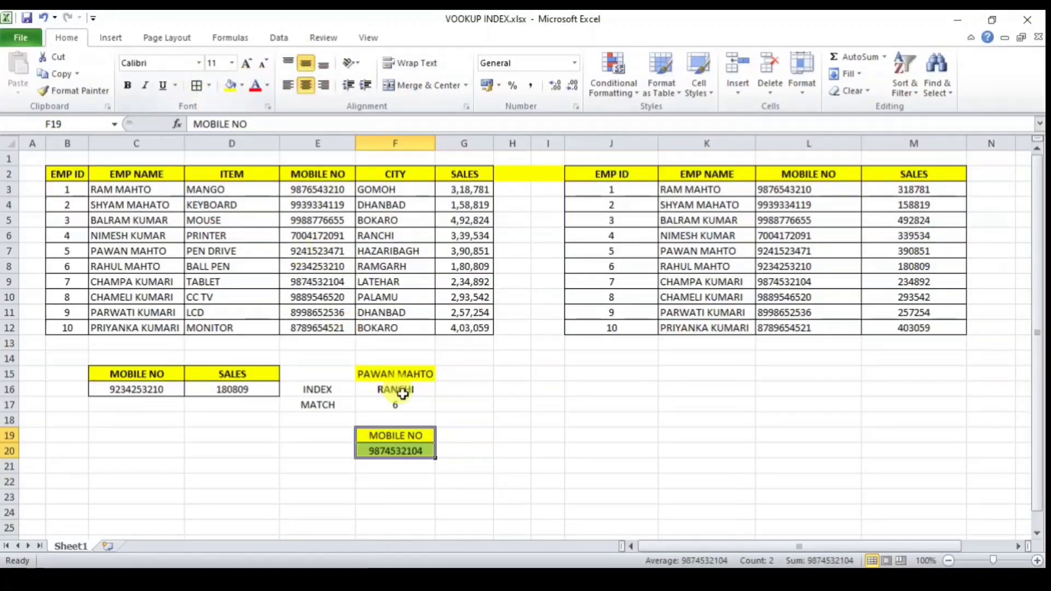
click(459, 447)
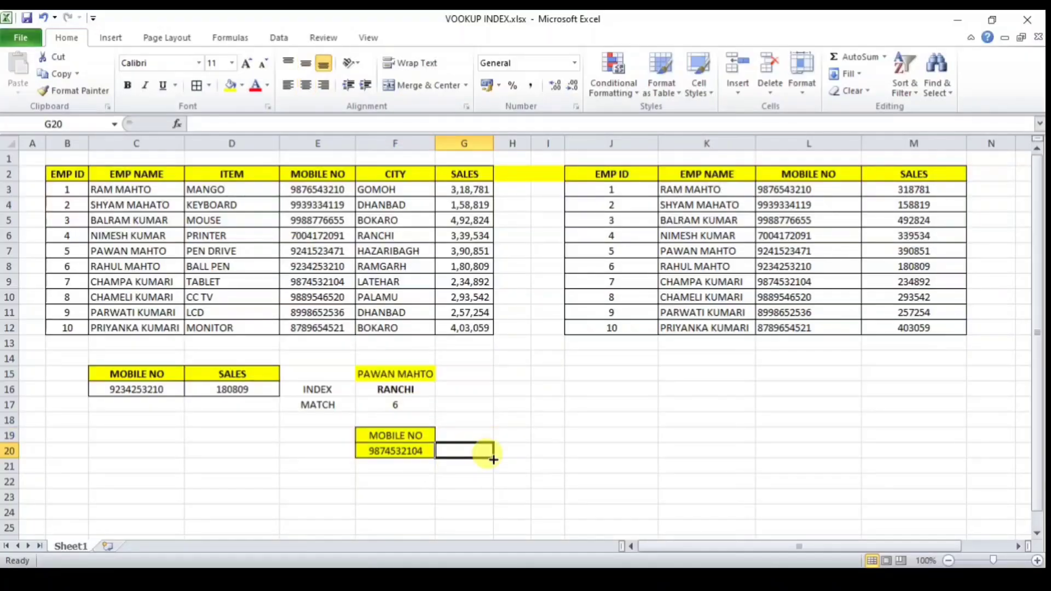
Step: Copy the EMP NAME header from C2 into G19
click(471, 437)
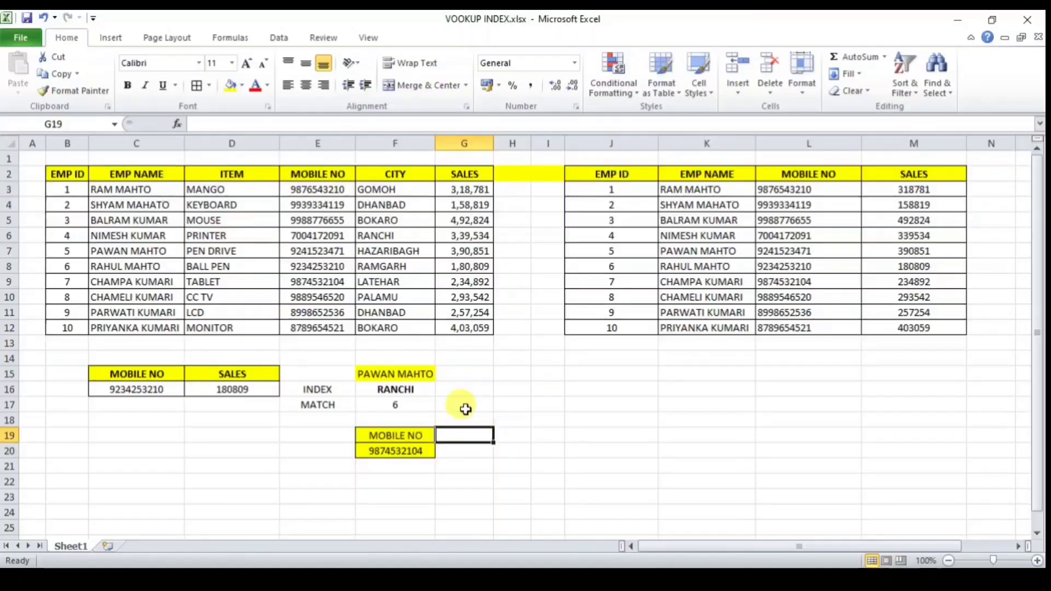
click(153, 175)
key(ctrl+c)
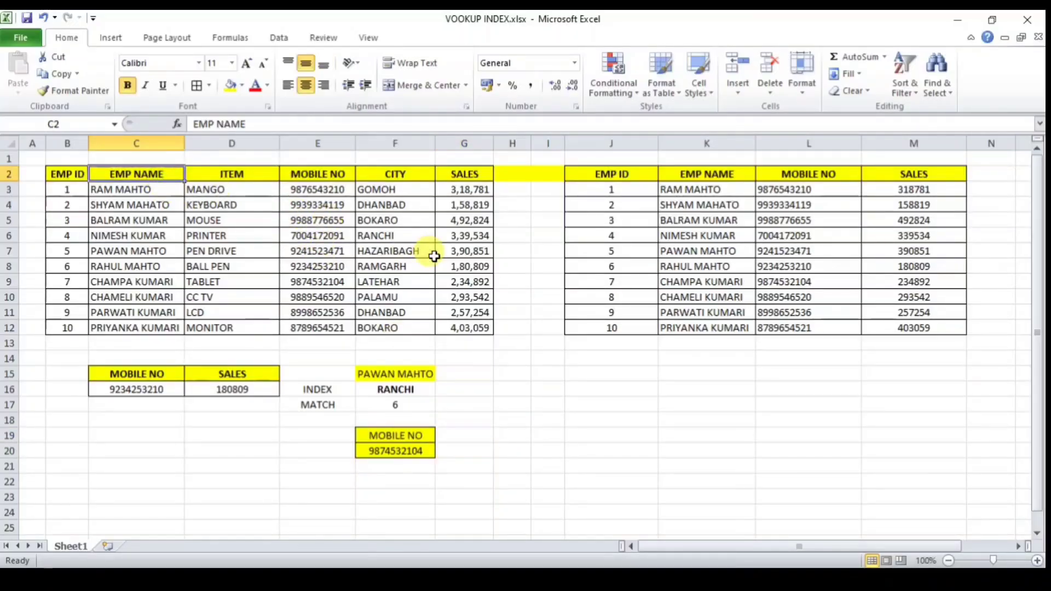
click(465, 436)
key(ctrl+v)
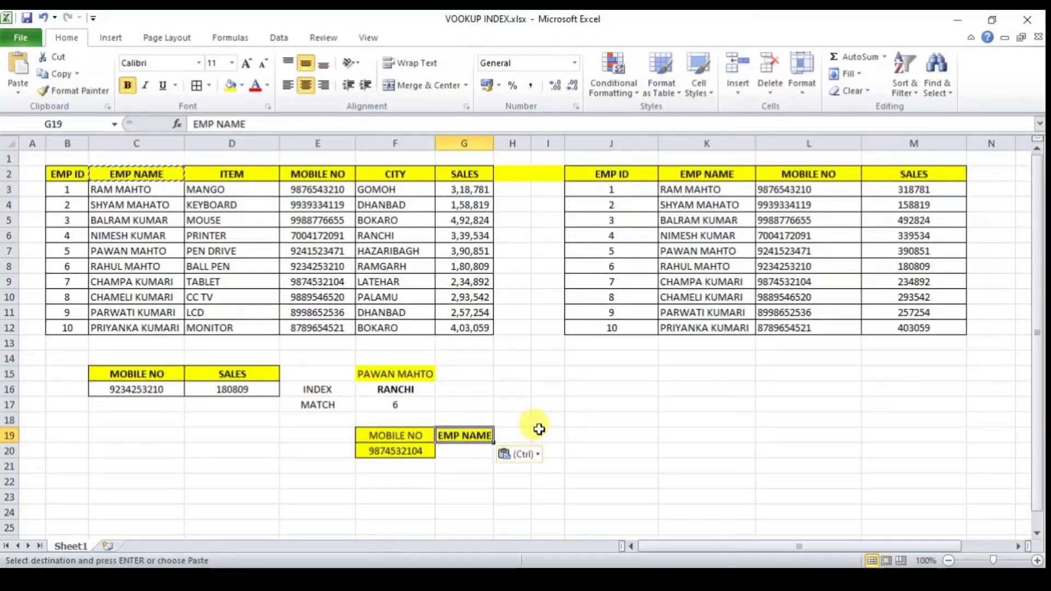
click(590, 422)
click(394, 435)
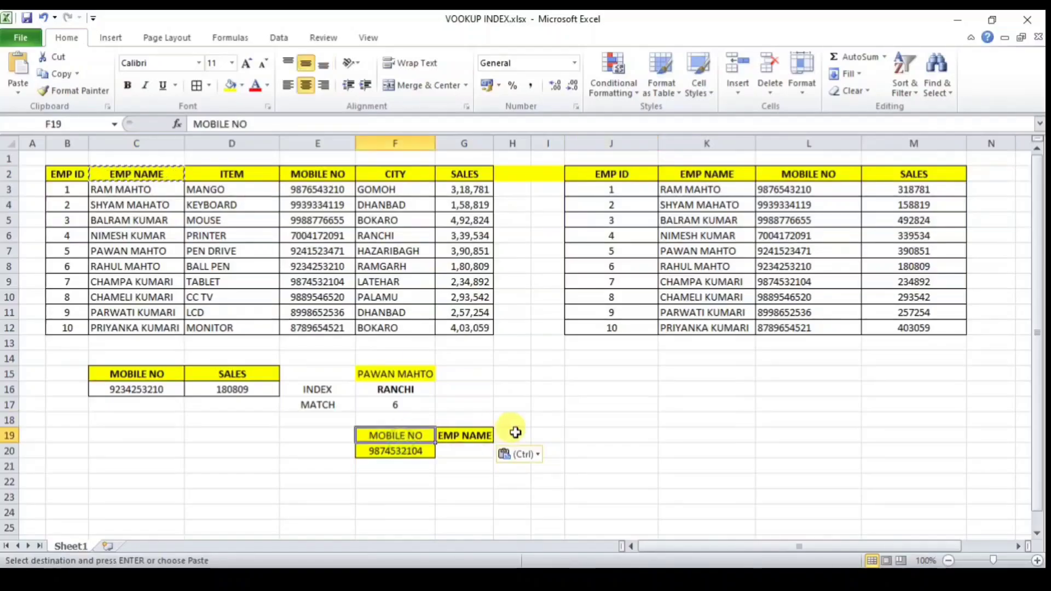
key(Escape)
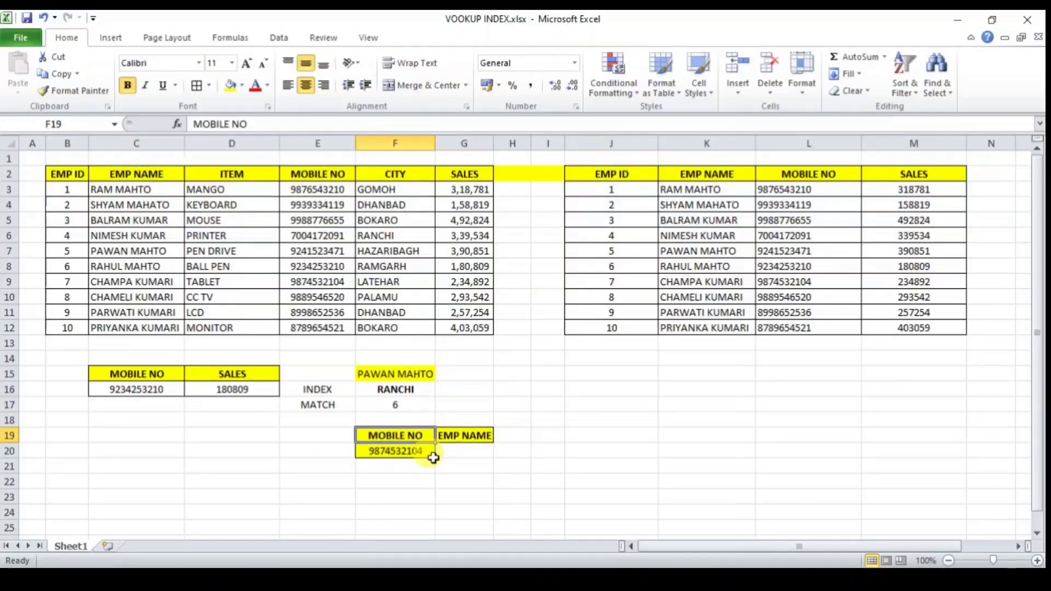
click(470, 452)
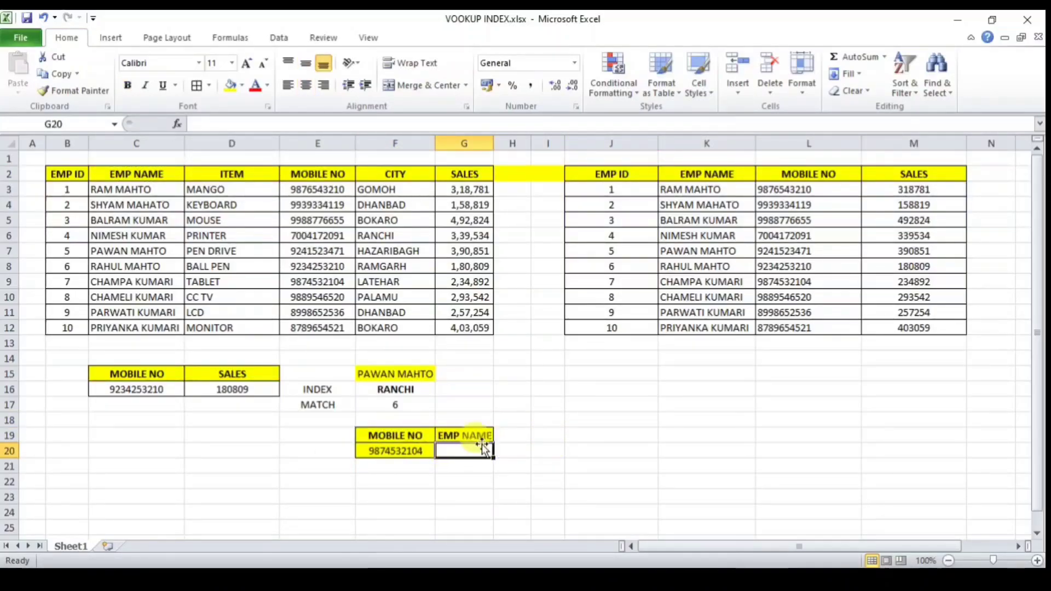
Step: Start G20's formula as INDEX over B2:G12 with a row MATCH of F20 in E2:E12
text(=)
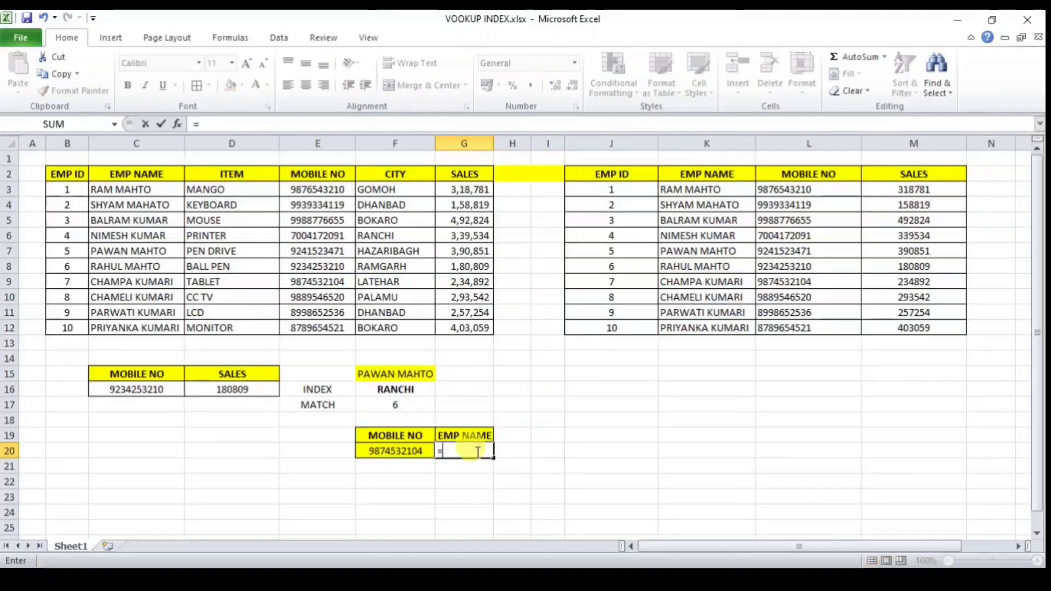
text(INDEX()
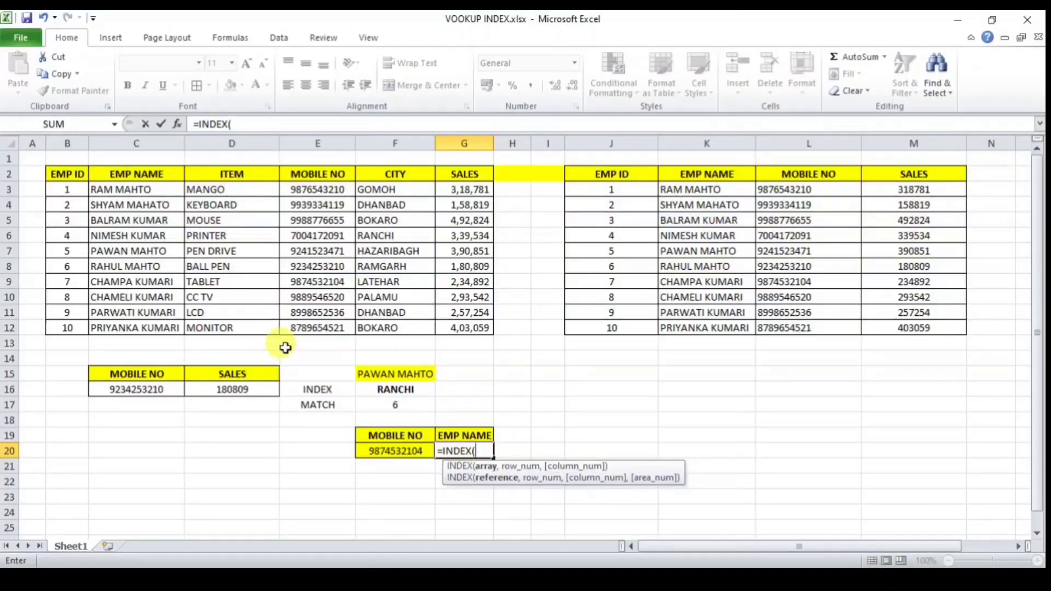
drag(63, 174, 471, 333)
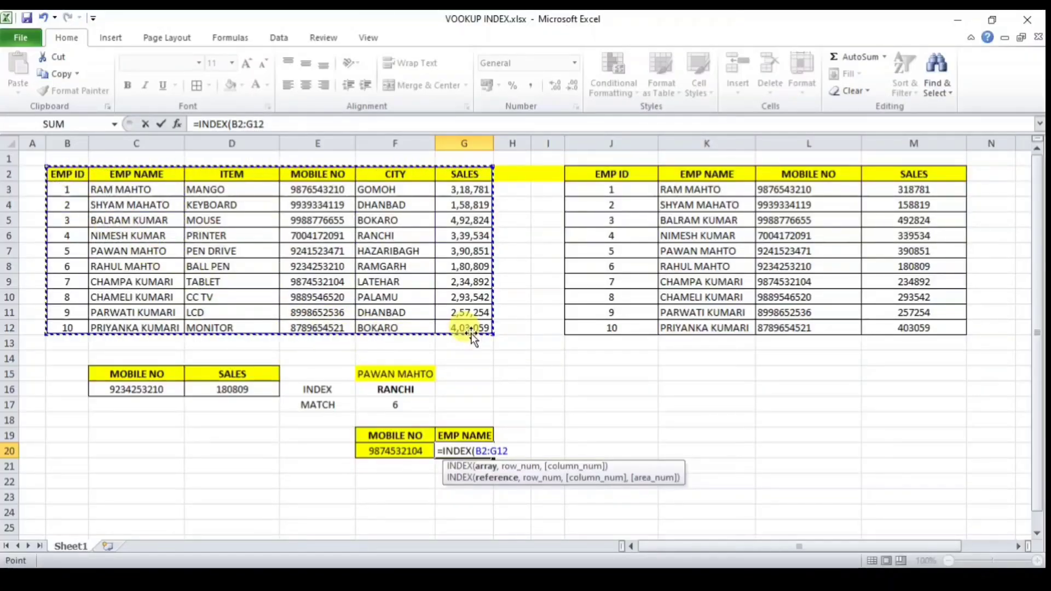
text(,)
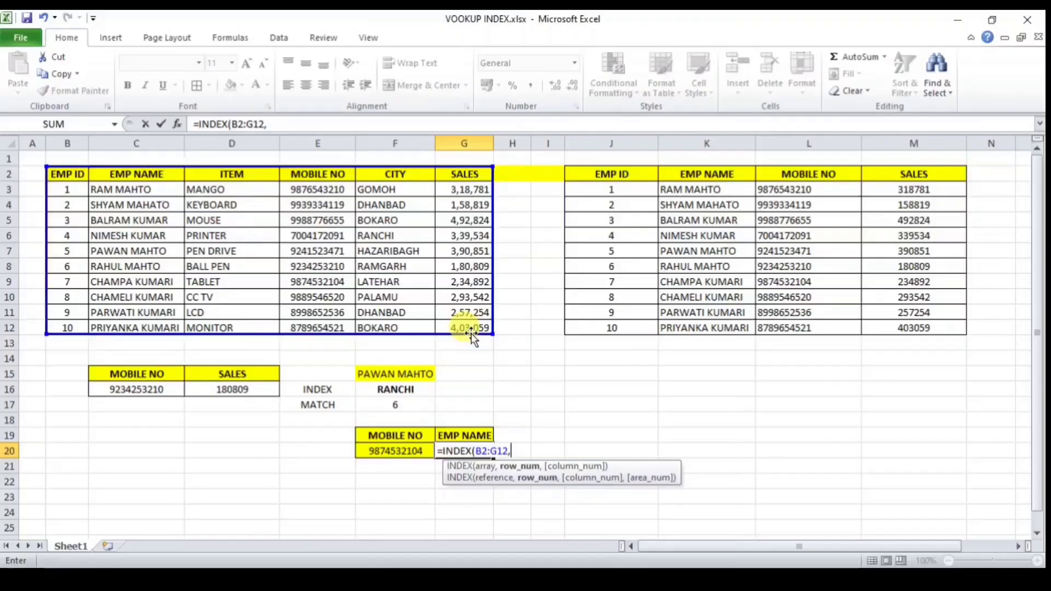
text(MATC)
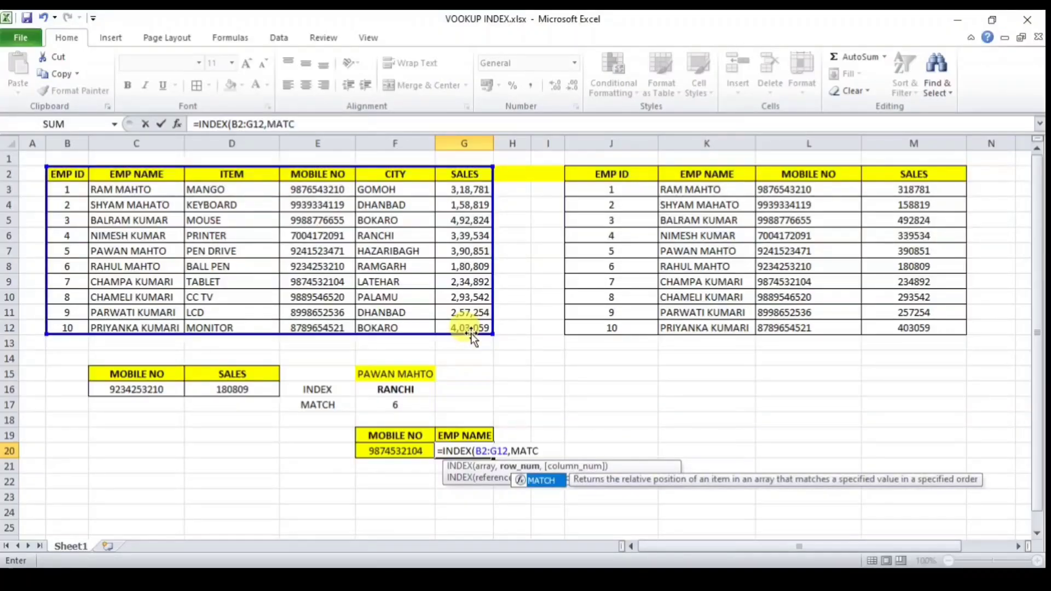
text(H()
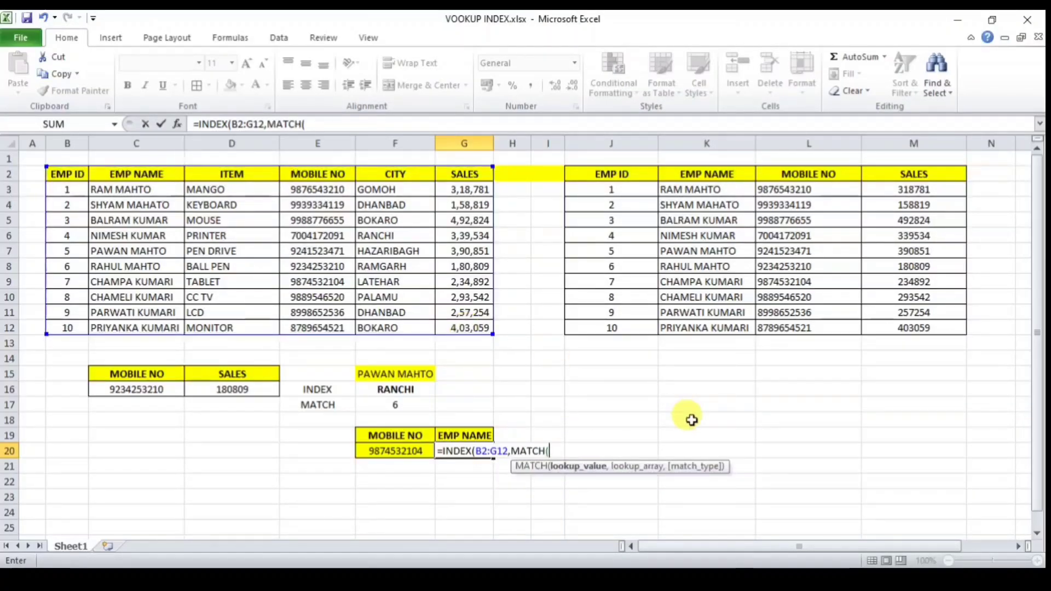
click(393, 454)
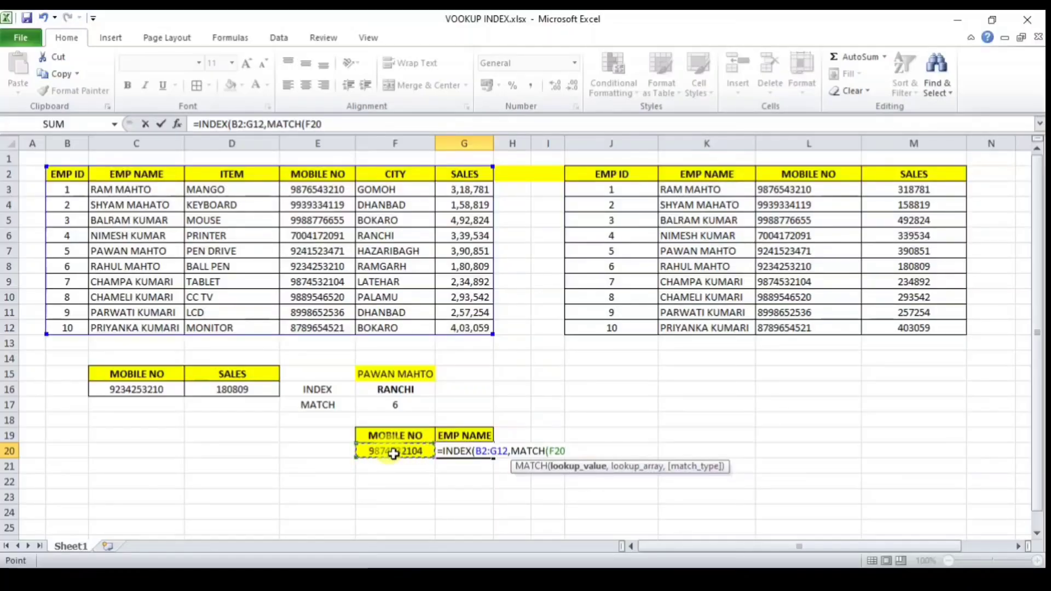
text(,)
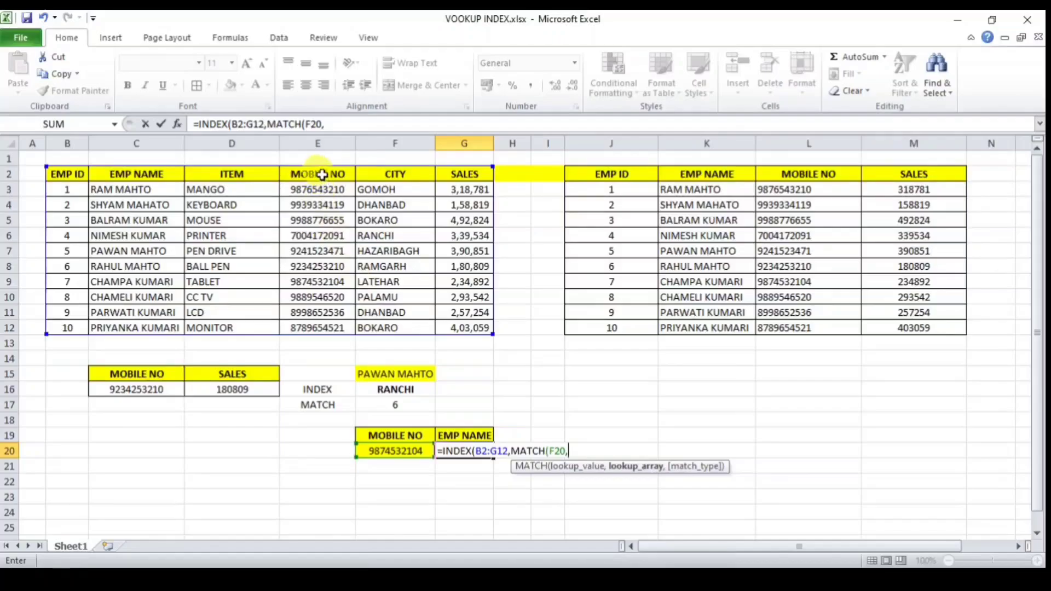
drag(312, 172, 331, 326)
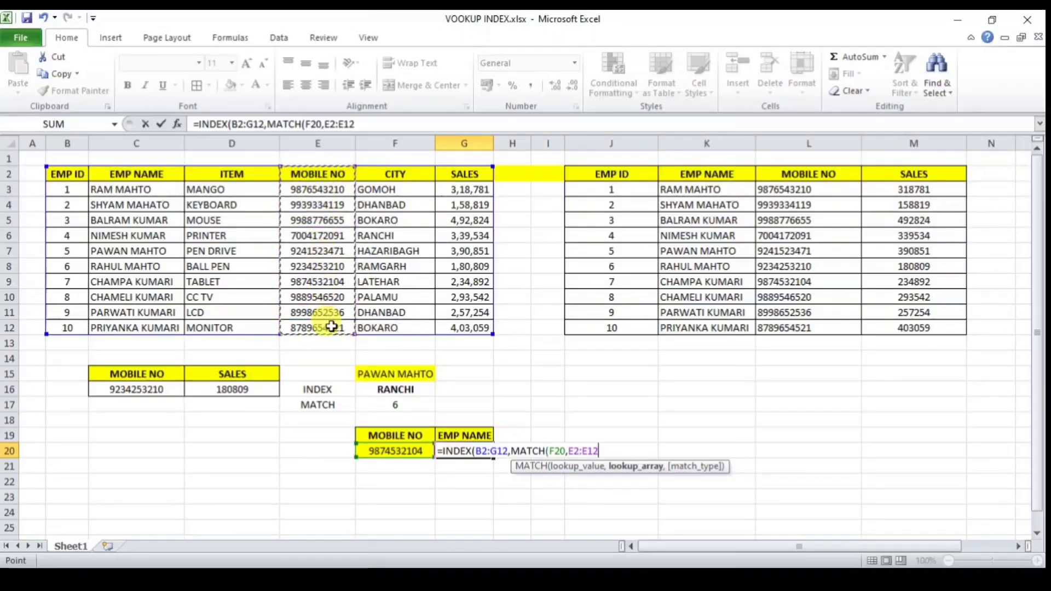
text(,)
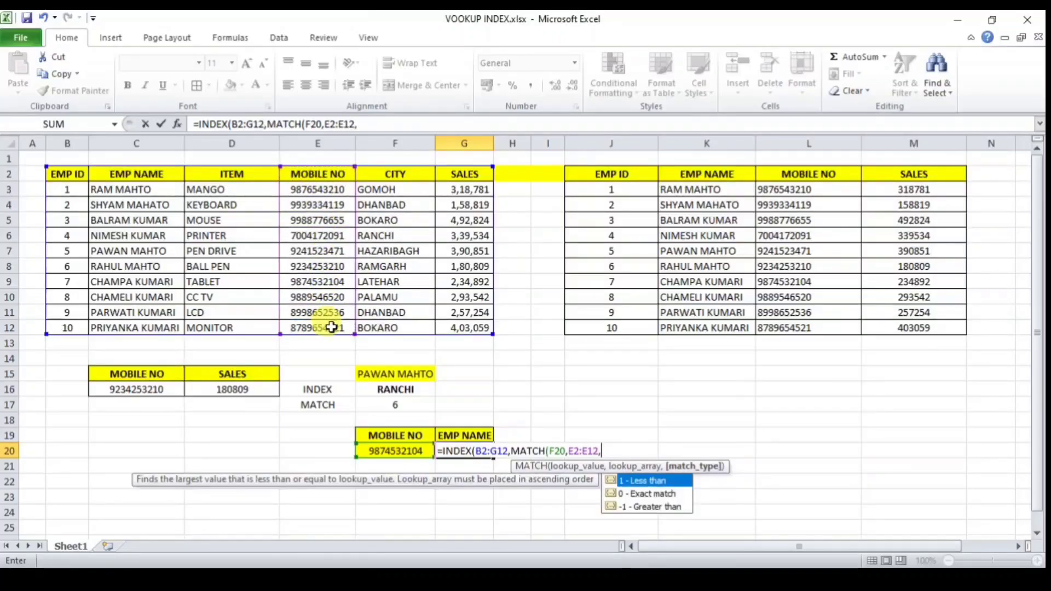
text(0)
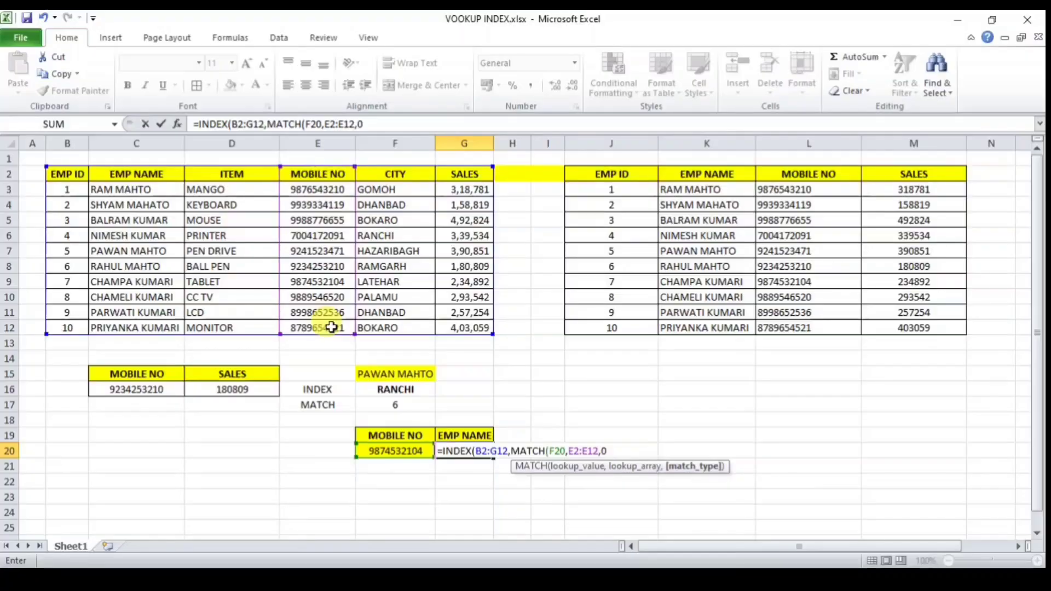
text(),)
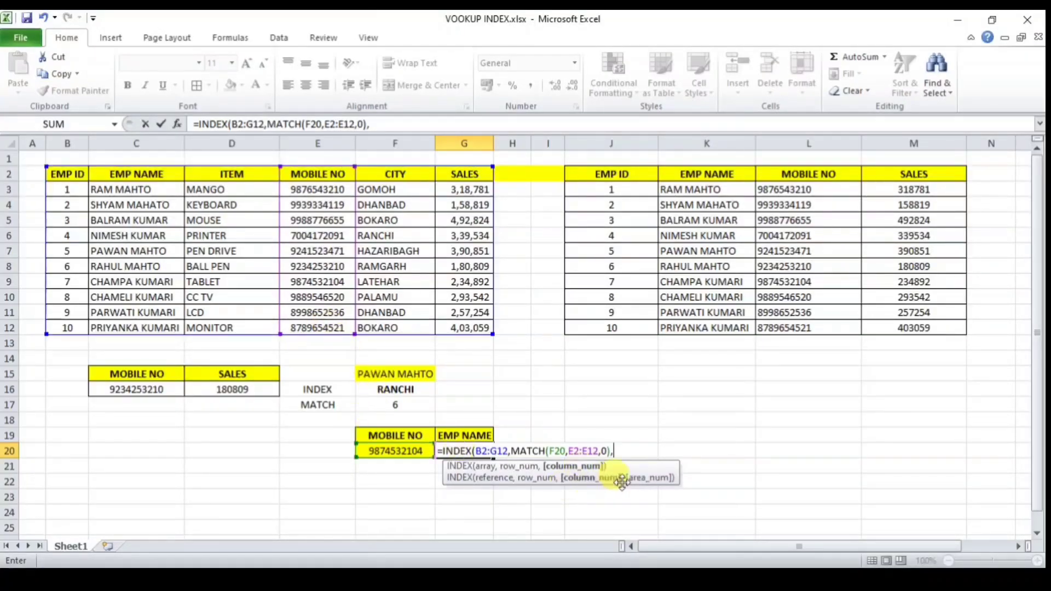
text(MATCH()
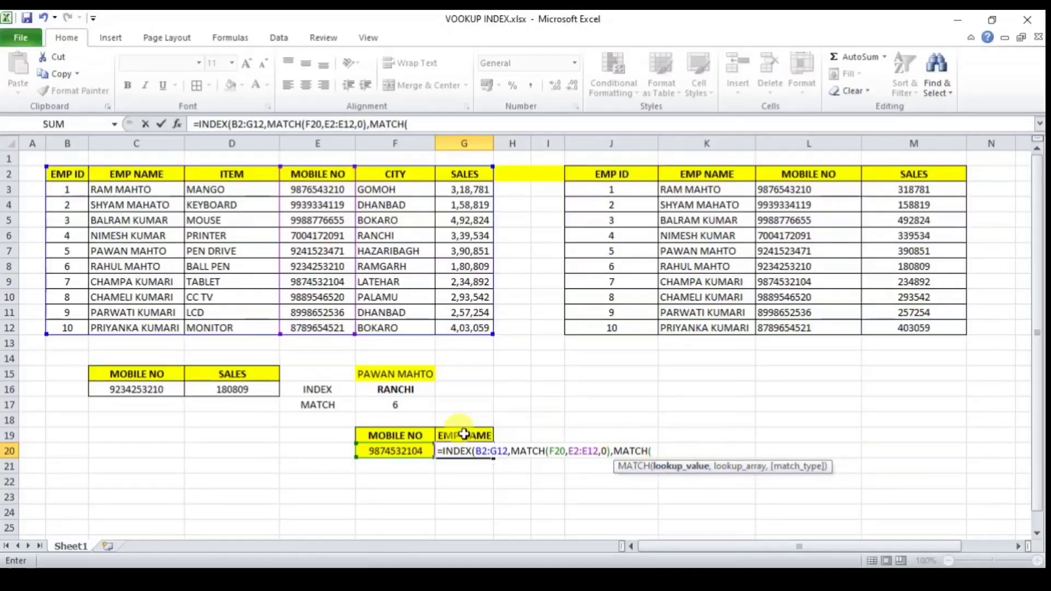
click(464, 434)
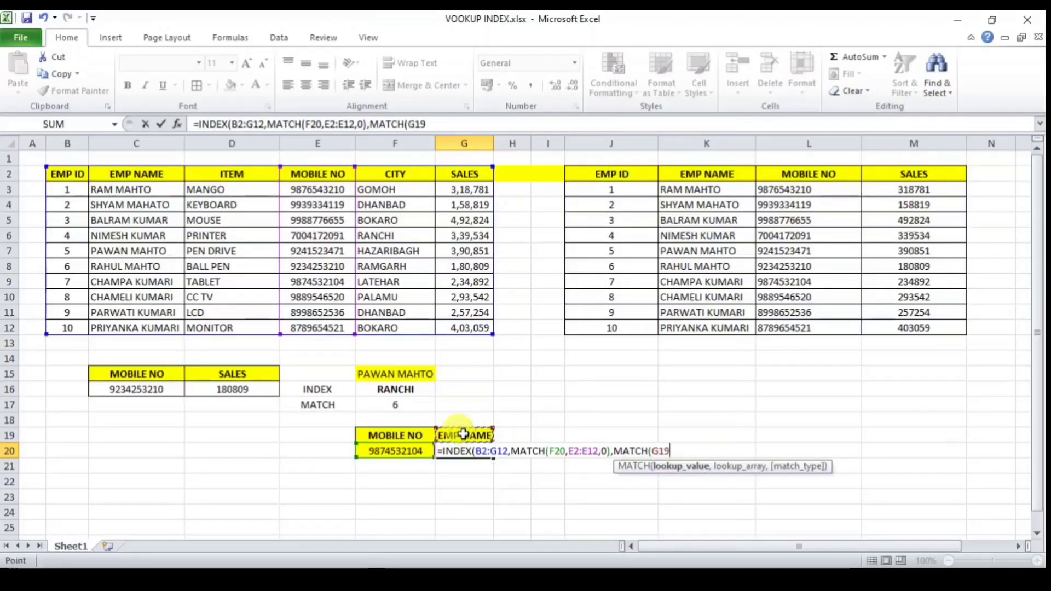
text(,)
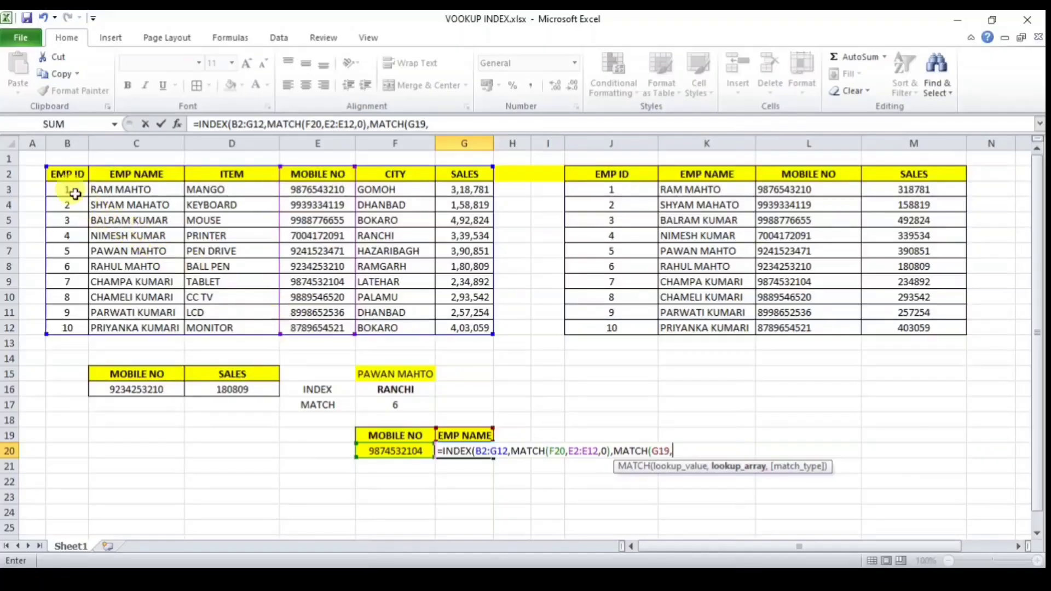
drag(64, 174, 451, 178)
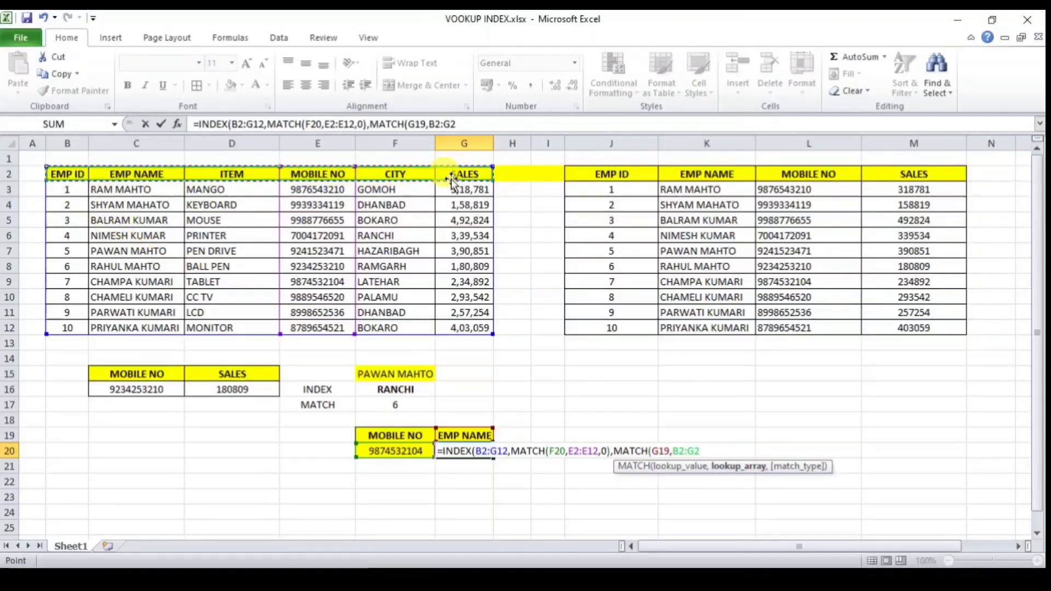
text(,)
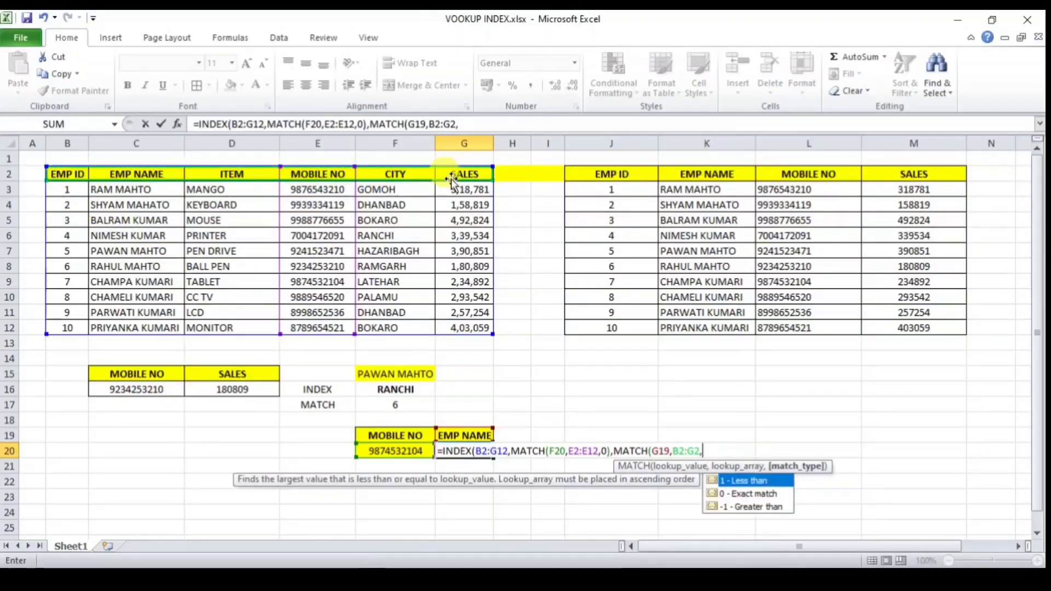
key(Down)
key(Tab)
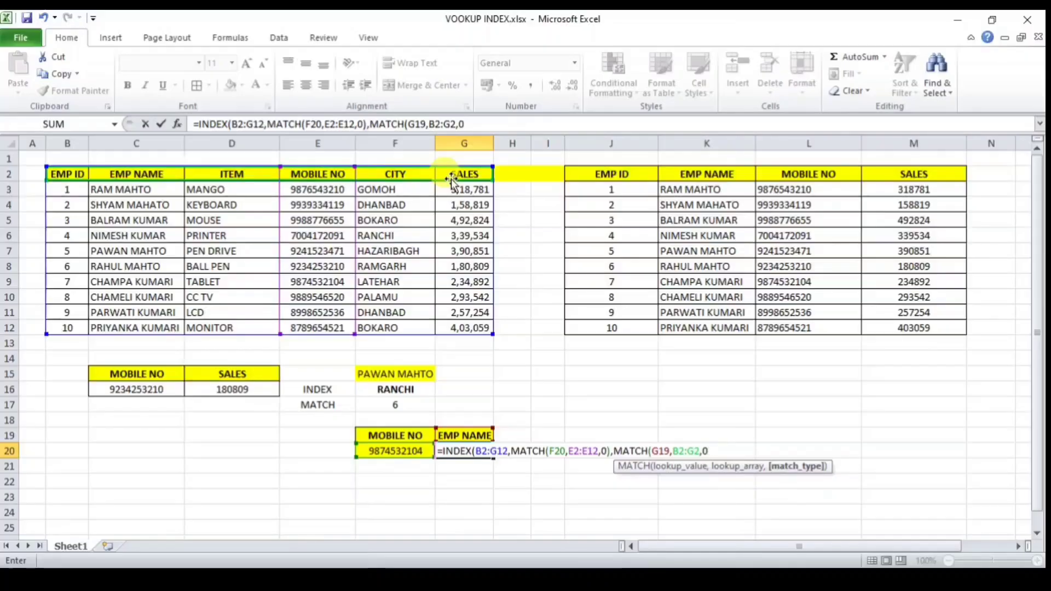
key(Return)
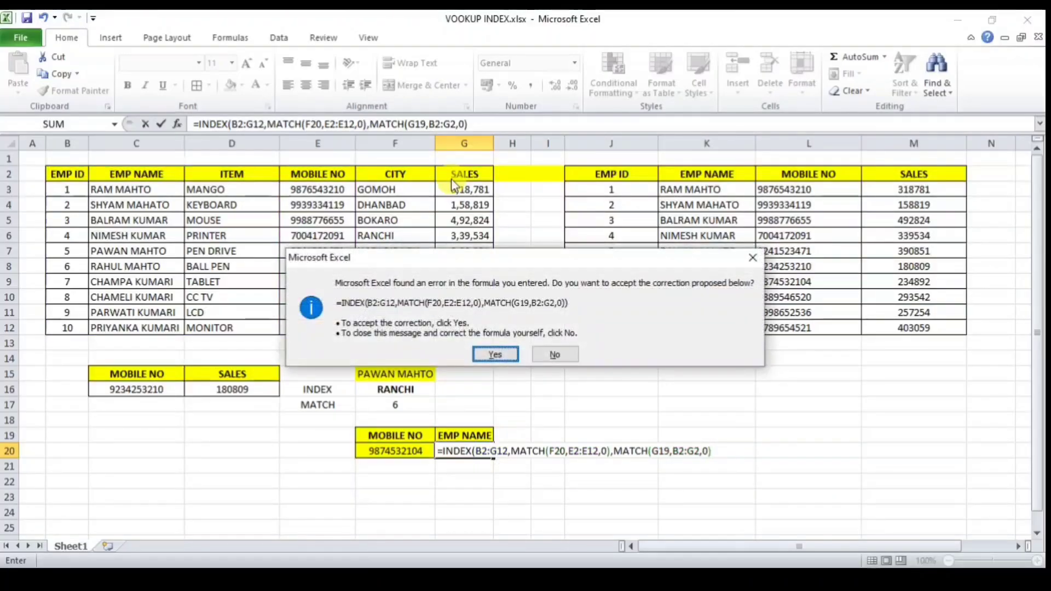
key(Return)
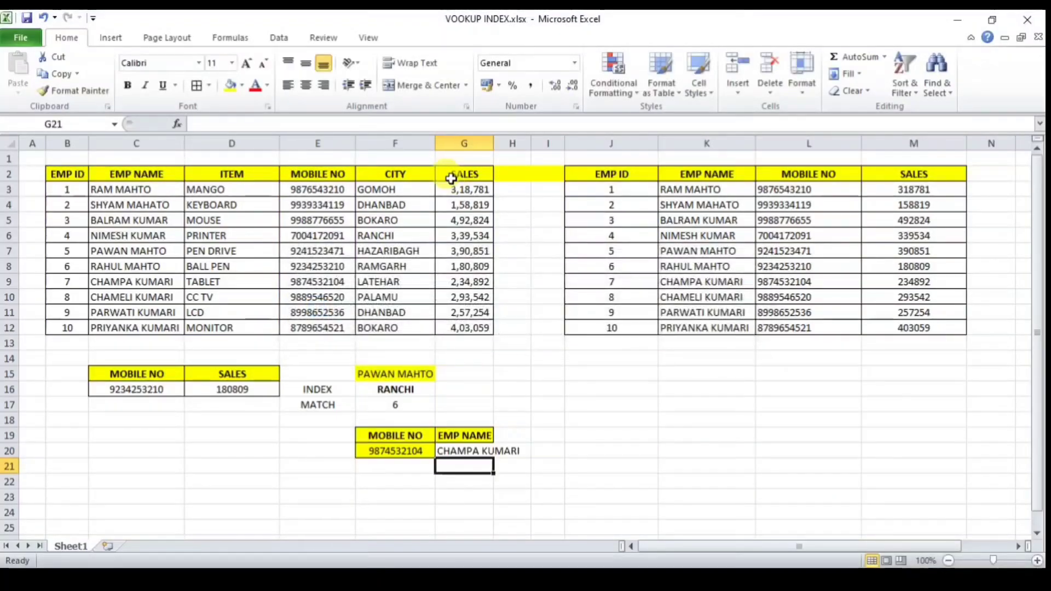
click(472, 436)
drag(494, 143, 535, 144)
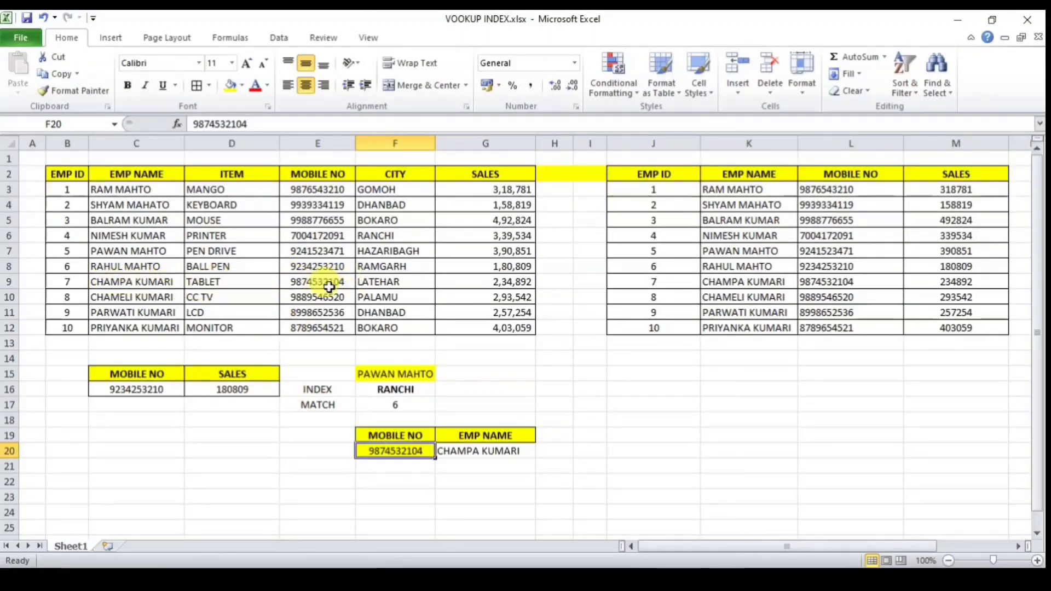
click(475, 434)
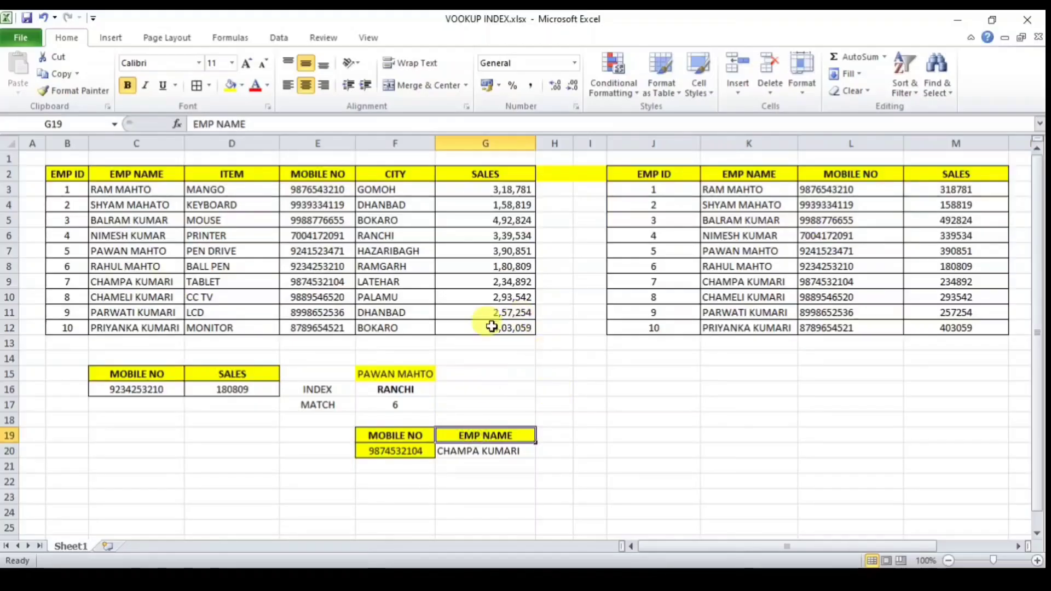
click(278, 38)
click(587, 91)
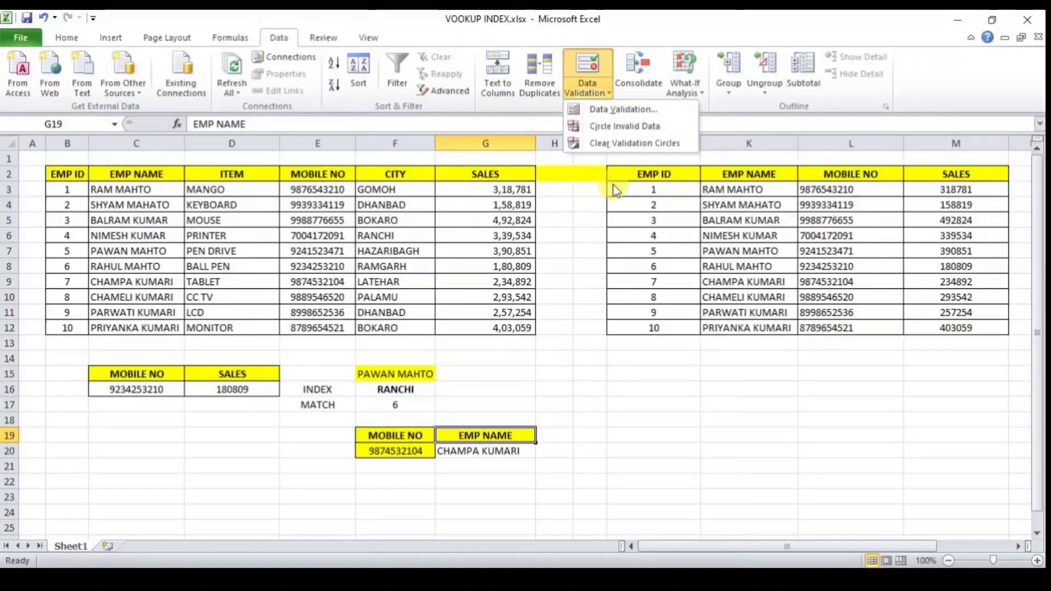
Step: Give G19 a List validation sourced from the header row =$B$2:$G$2
click(614, 110)
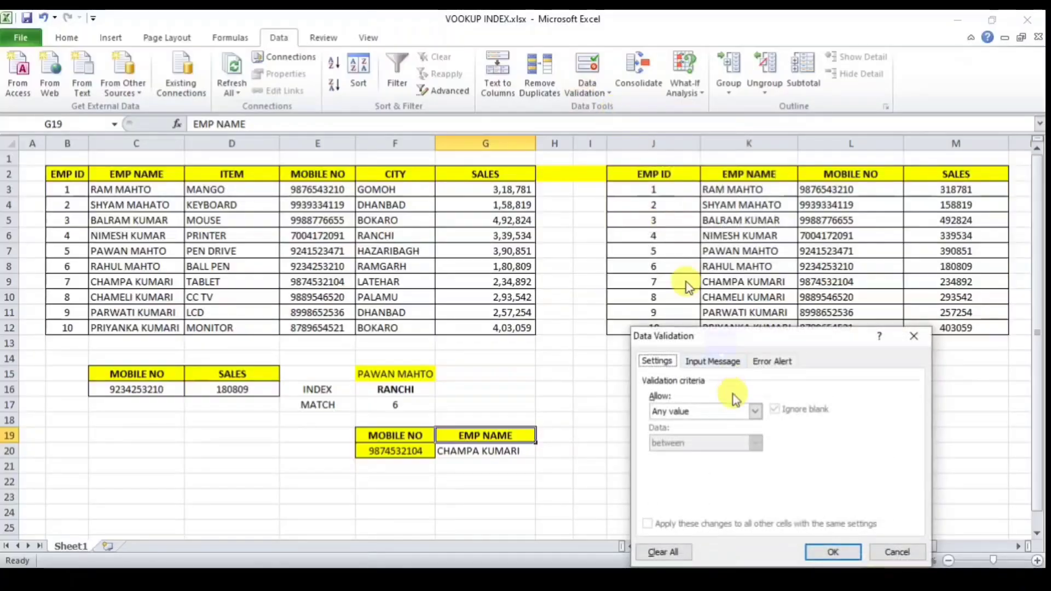
drag(746, 335, 704, 227)
click(712, 303)
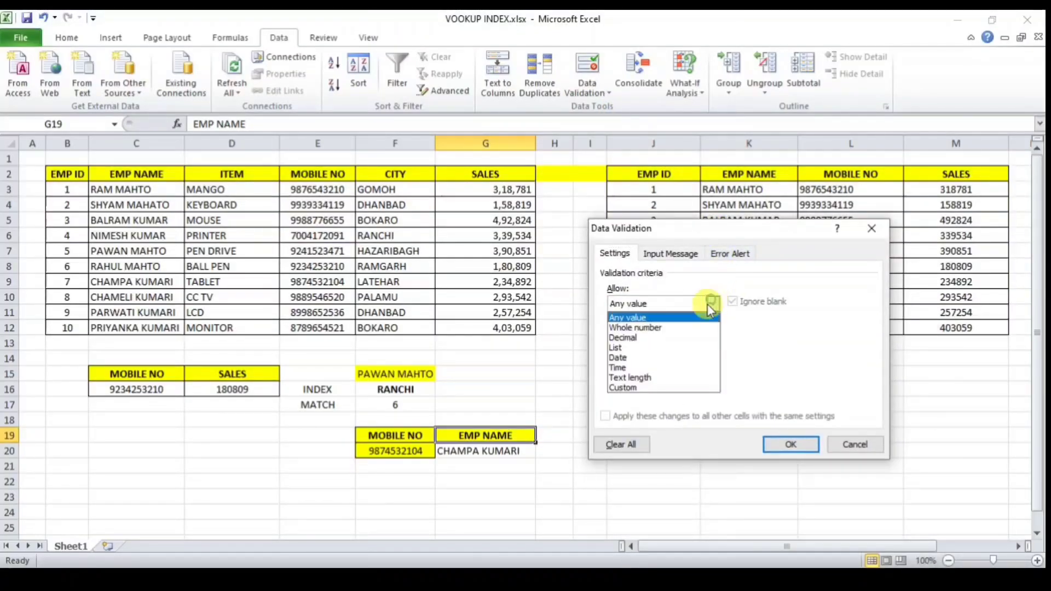
click(653, 347)
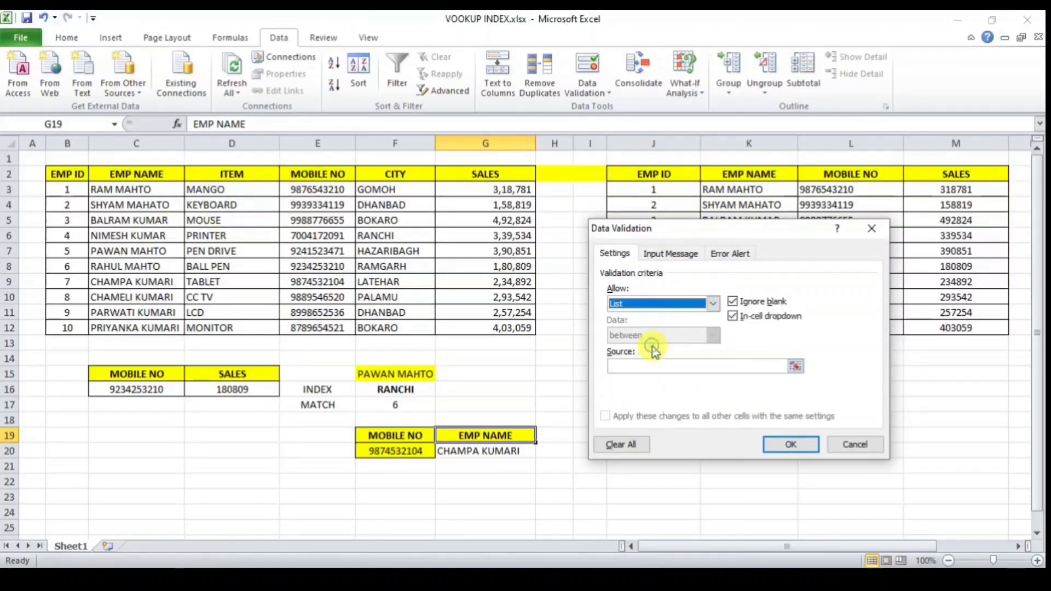
click(795, 366)
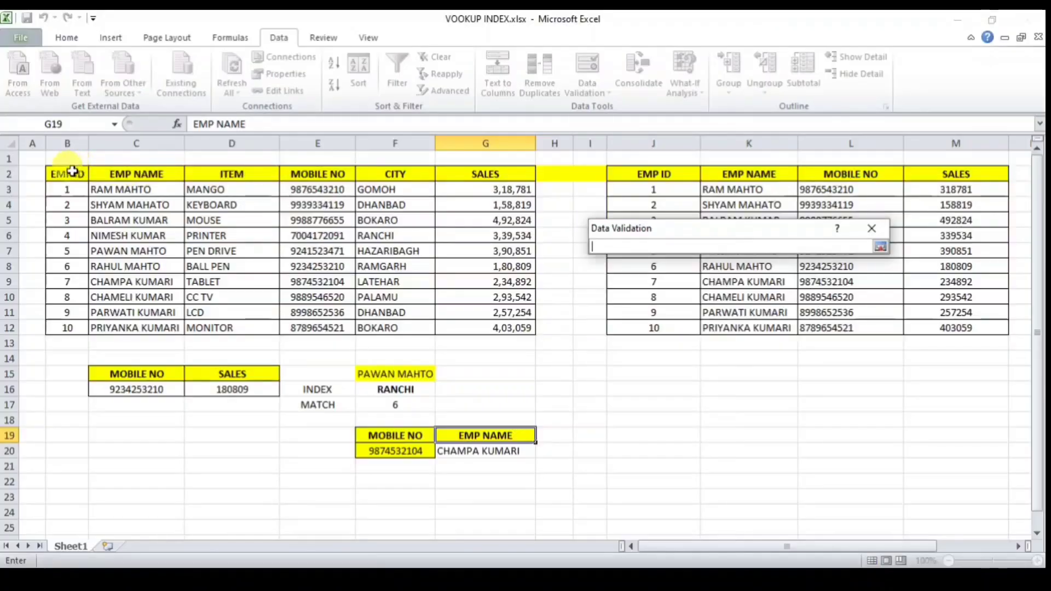
drag(72, 172, 481, 175)
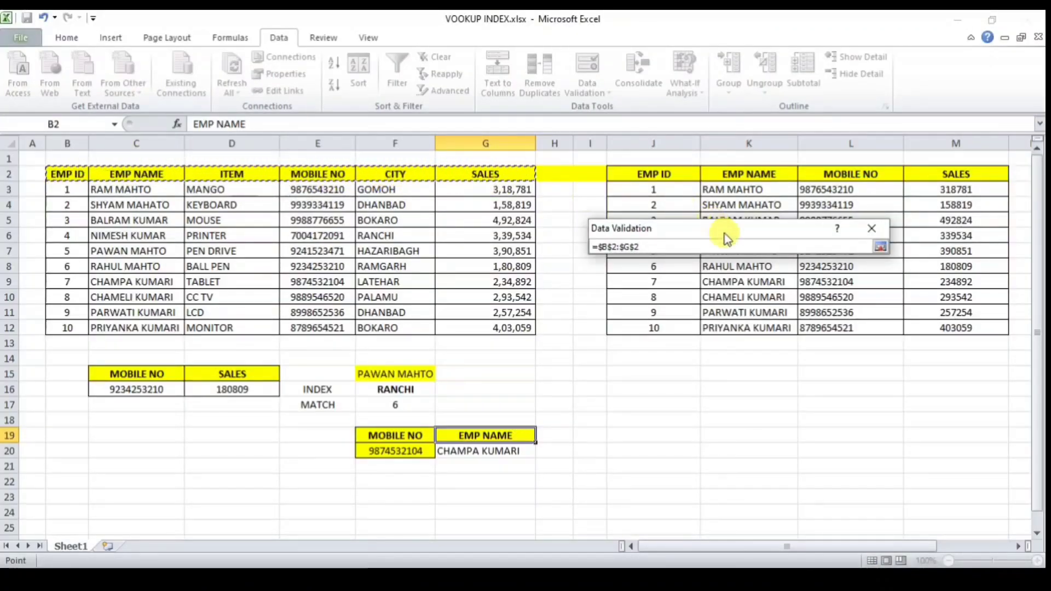
click(878, 247)
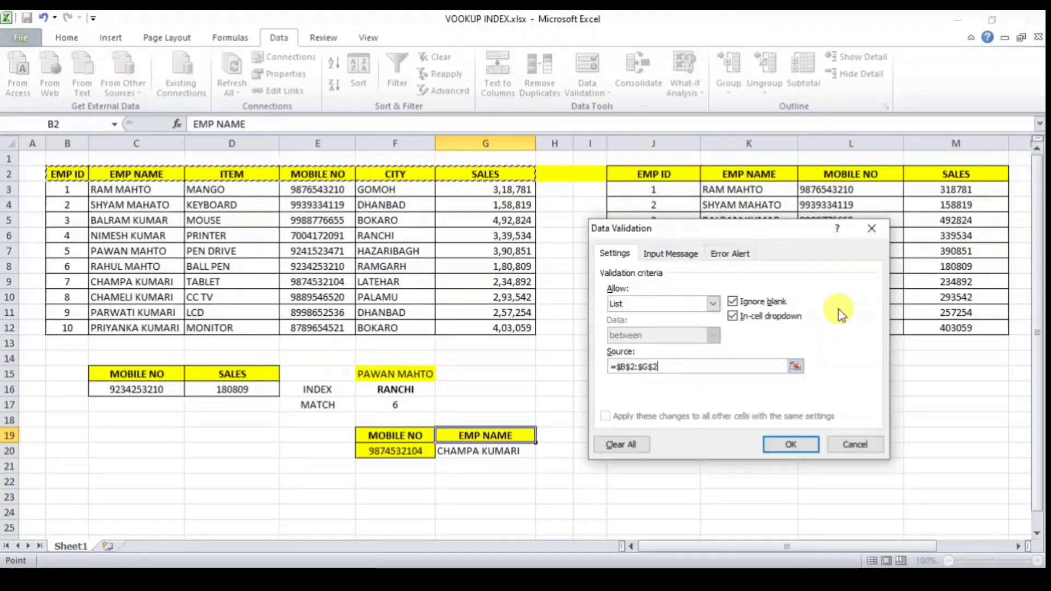
click(790, 441)
Step: Pick EMP ID in G19 so G20 returns 7, and centre G20 both ways
click(542, 435)
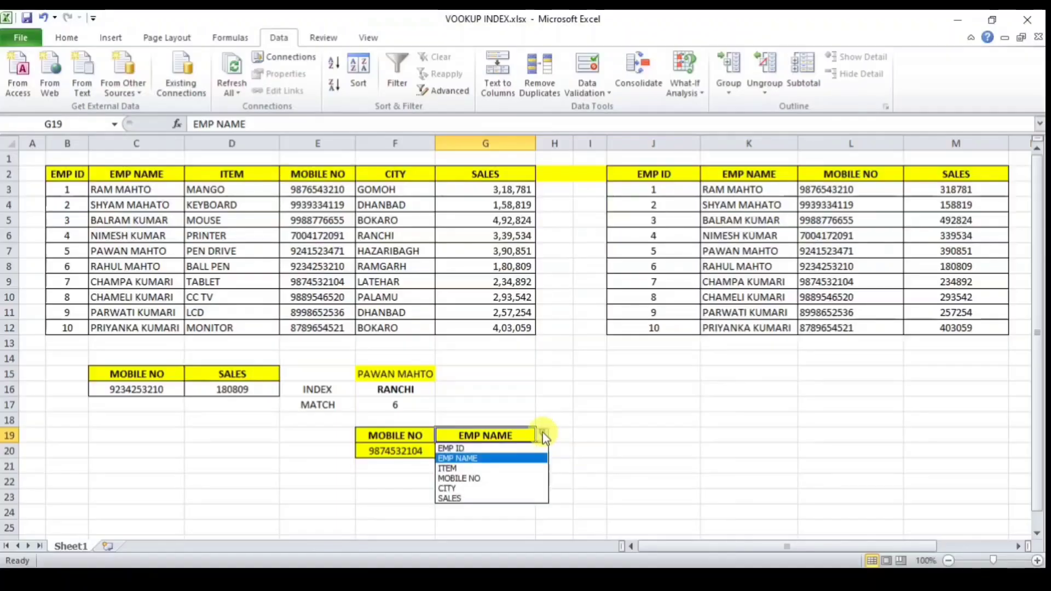
click(515, 449)
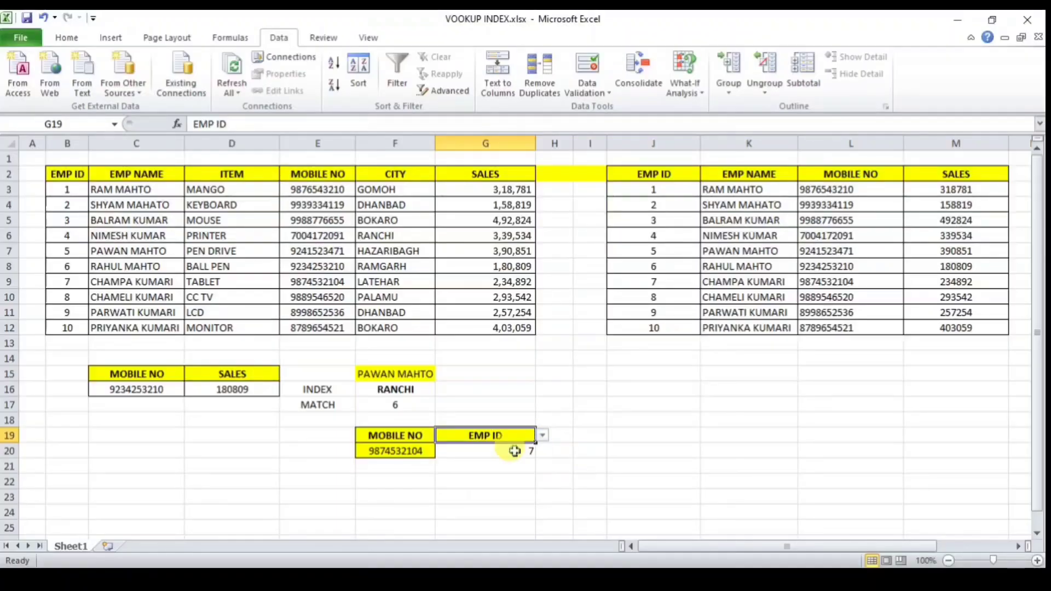
click(504, 451)
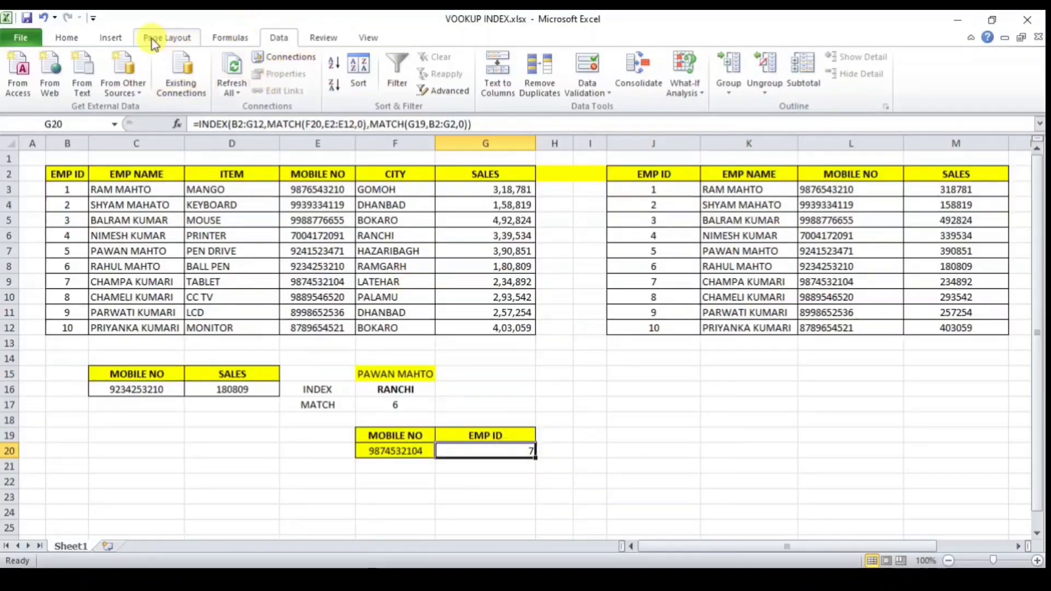
click(67, 37)
click(305, 85)
click(306, 65)
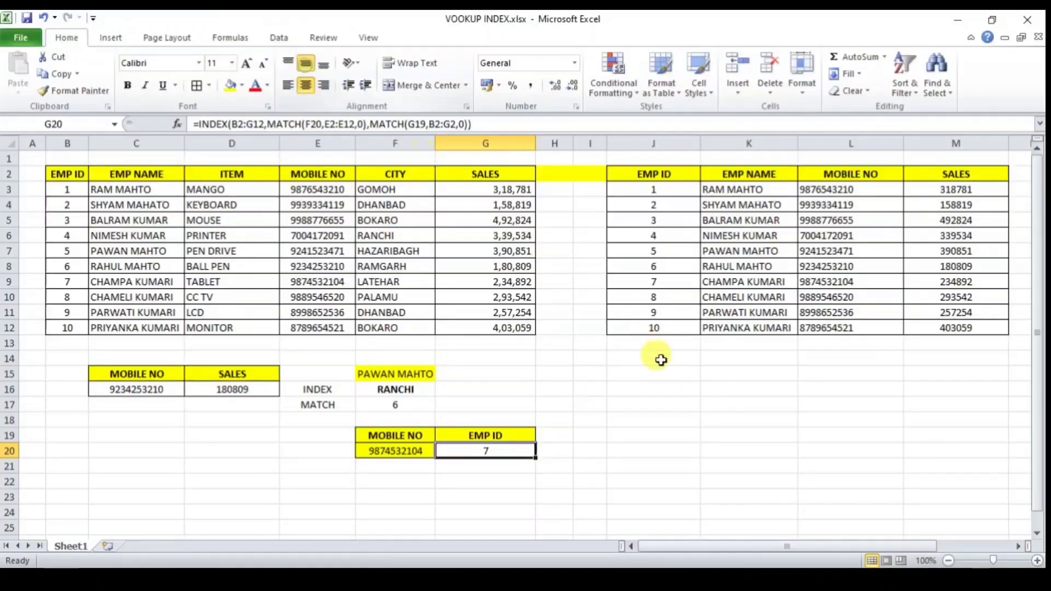
click(393, 454)
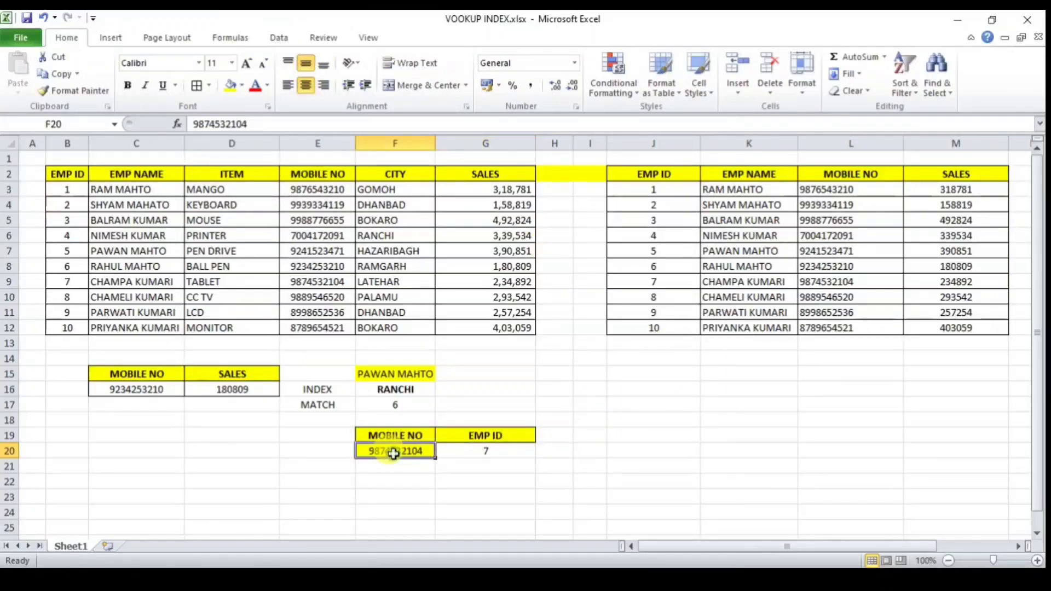
click(484, 453)
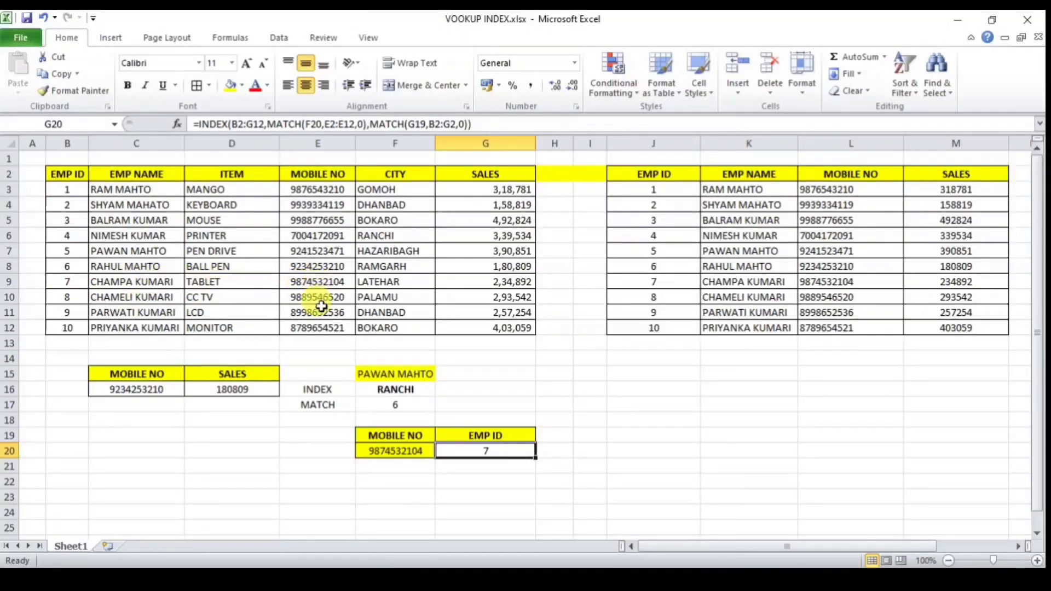
click(319, 326)
key(ctrl+c)
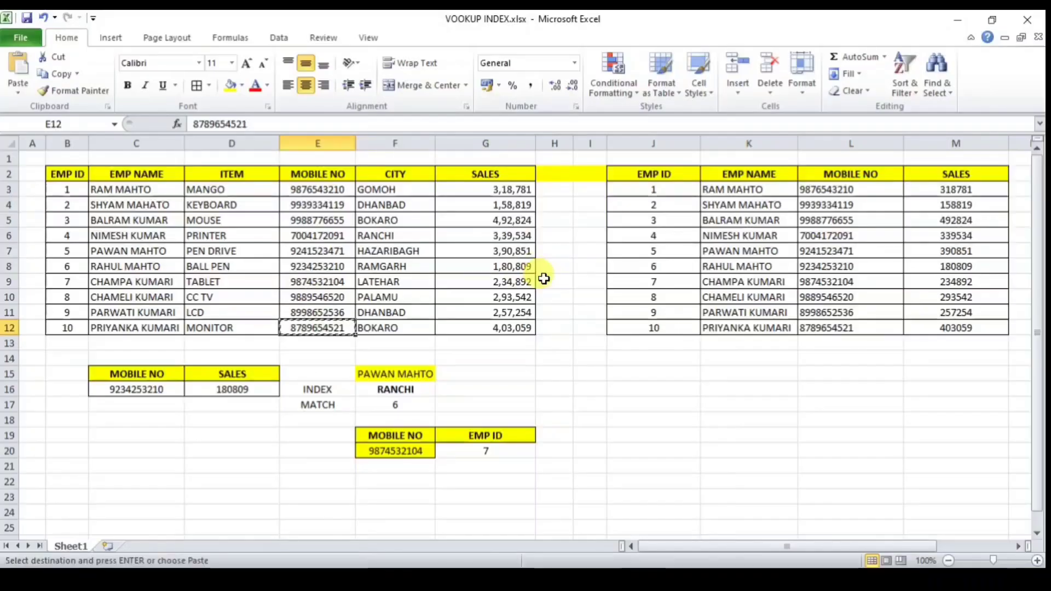
click(408, 449)
key(ctrl+v)
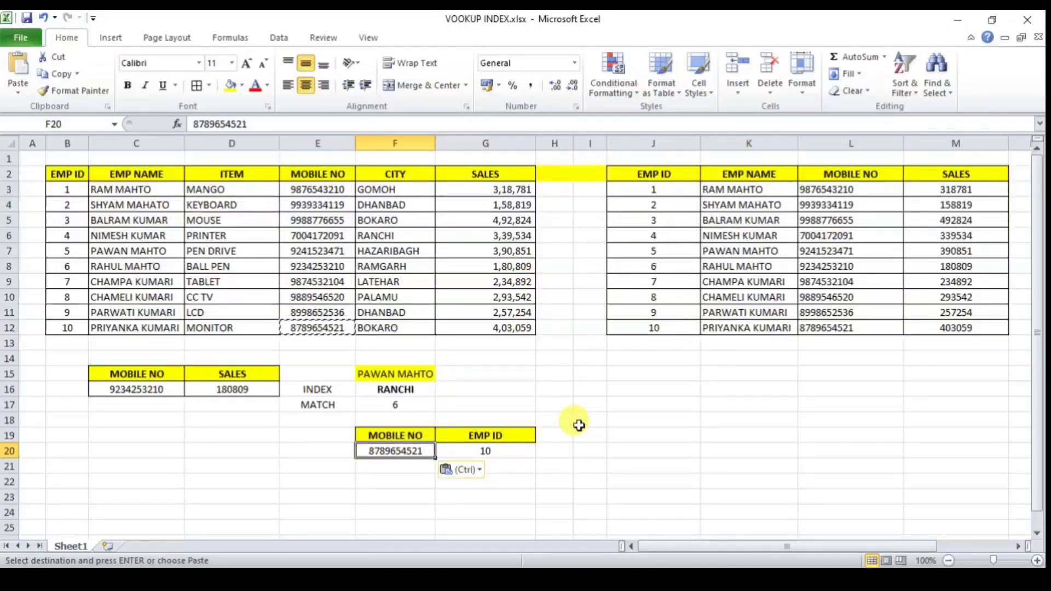
click(501, 448)
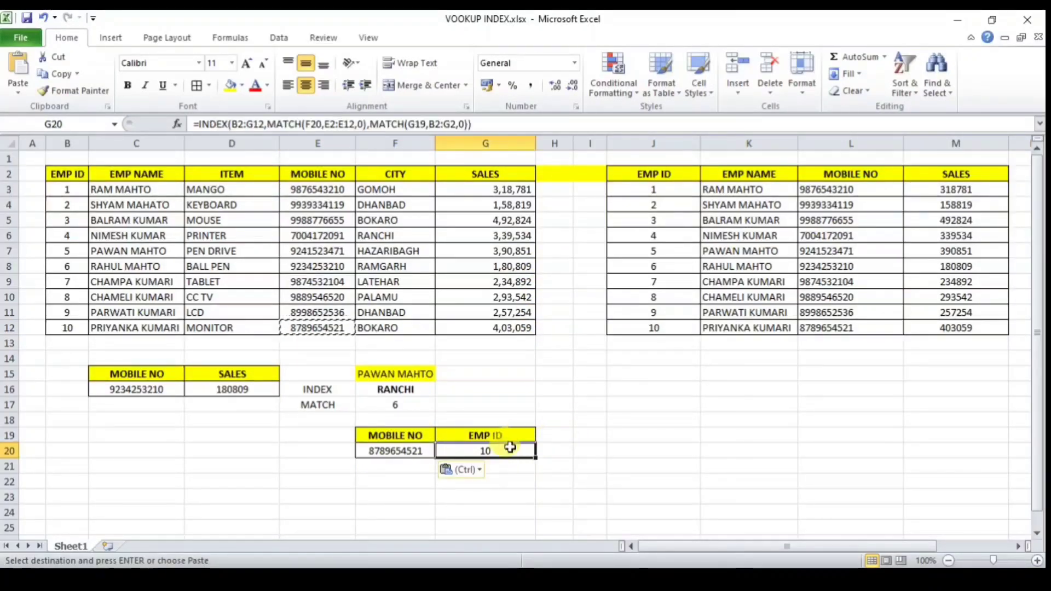
Step: Try EMP NAME, CITY, then SALES in the G19 dropdown, ending with SALES 403059
click(514, 436)
click(541, 435)
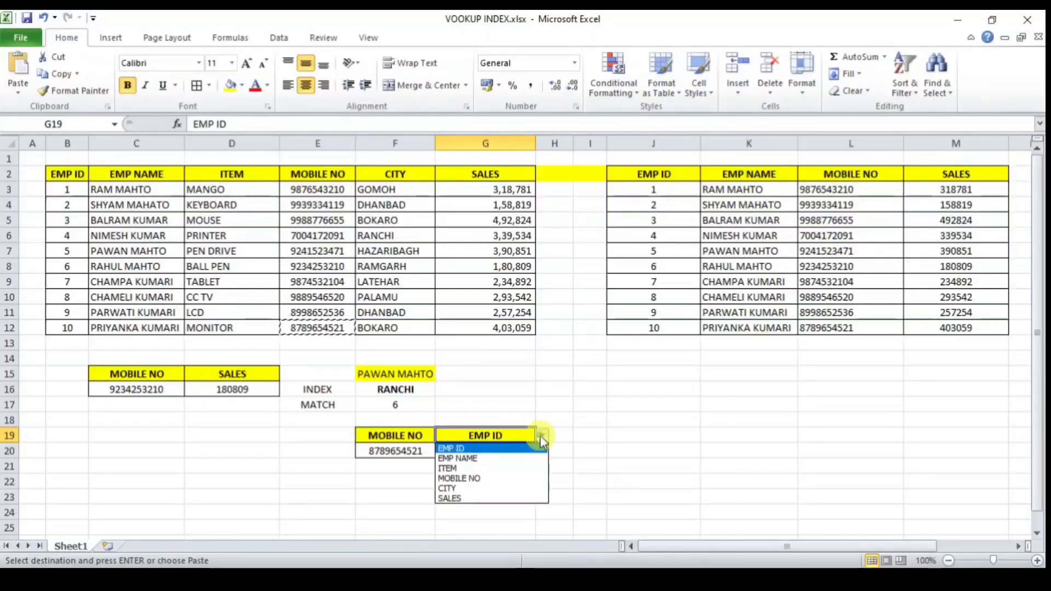
click(503, 462)
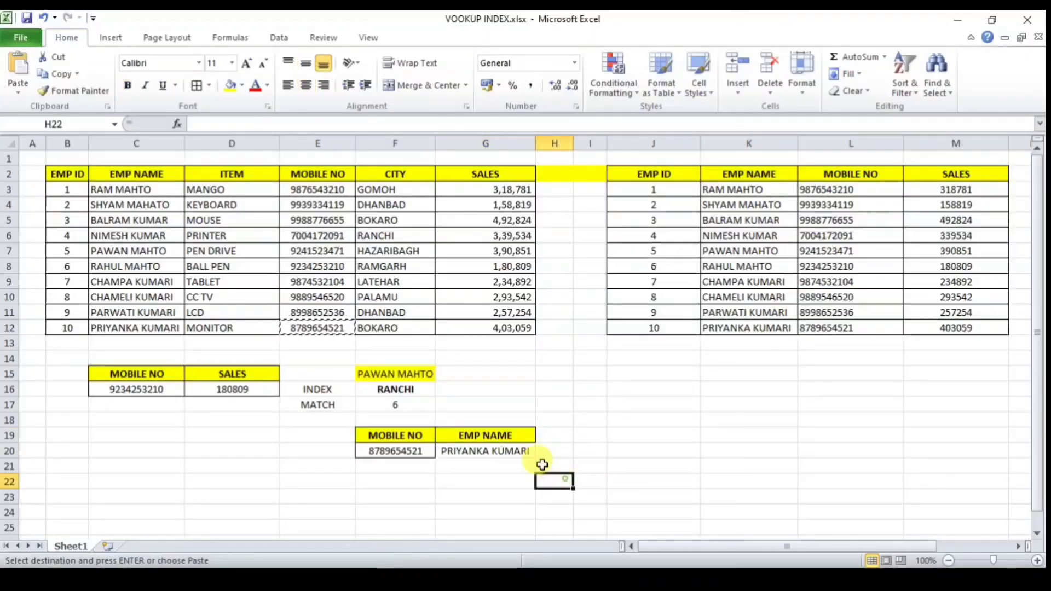
click(511, 451)
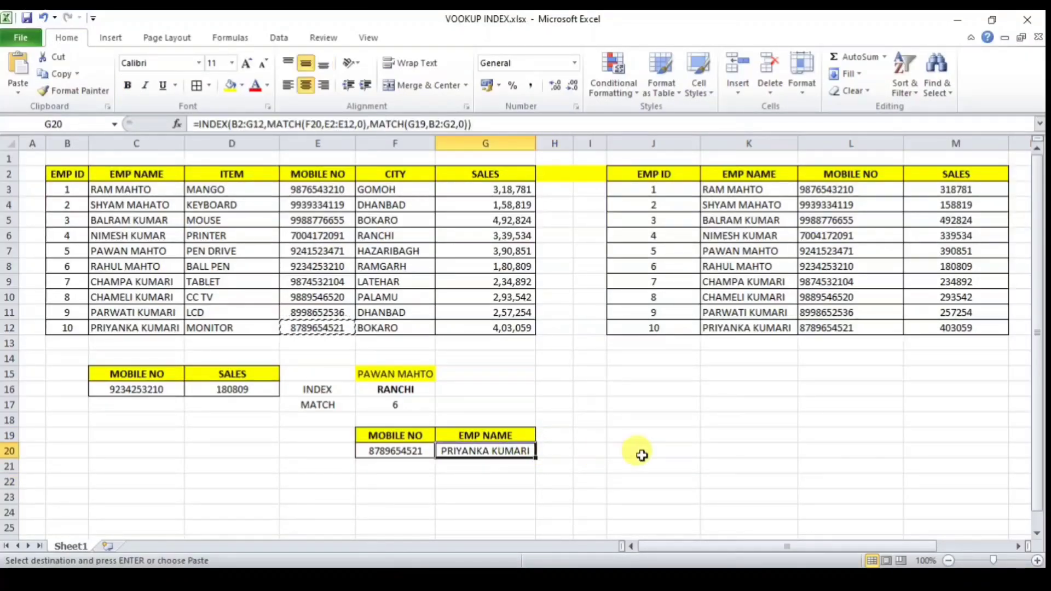
click(503, 435)
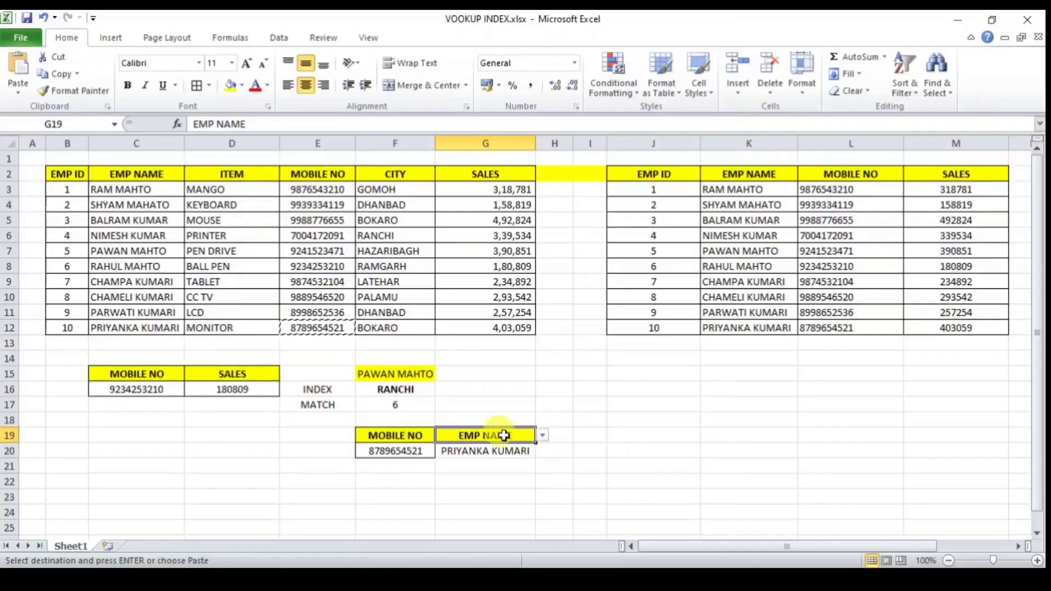
click(542, 435)
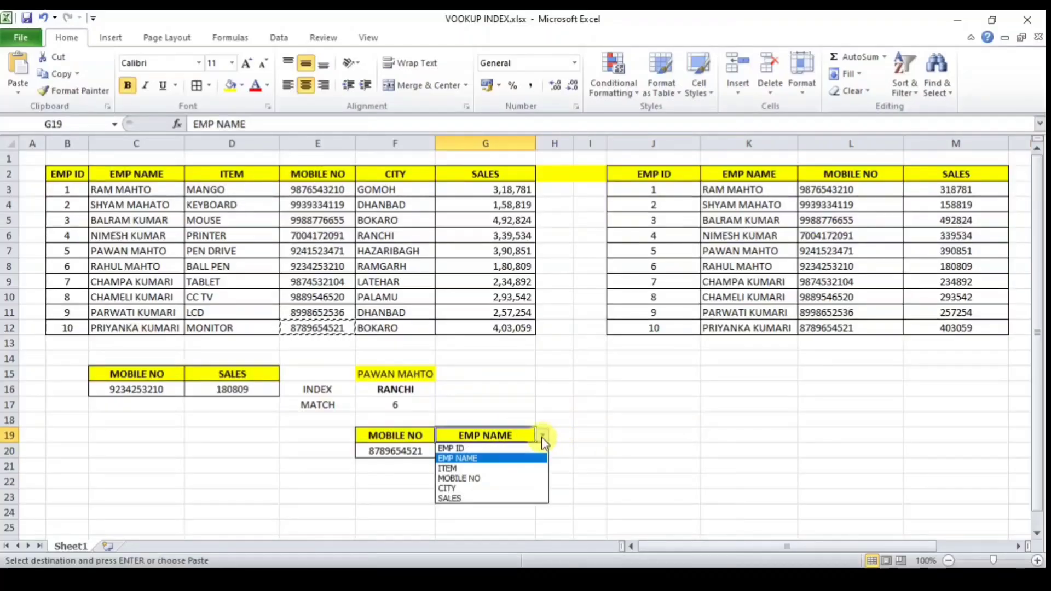
click(474, 489)
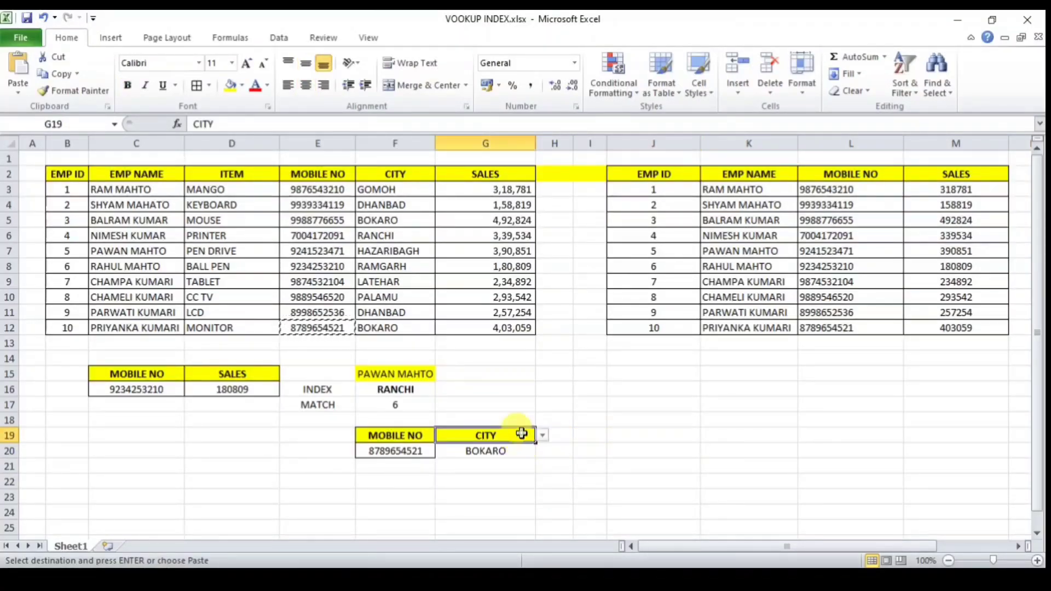
click(542, 436)
click(468, 496)
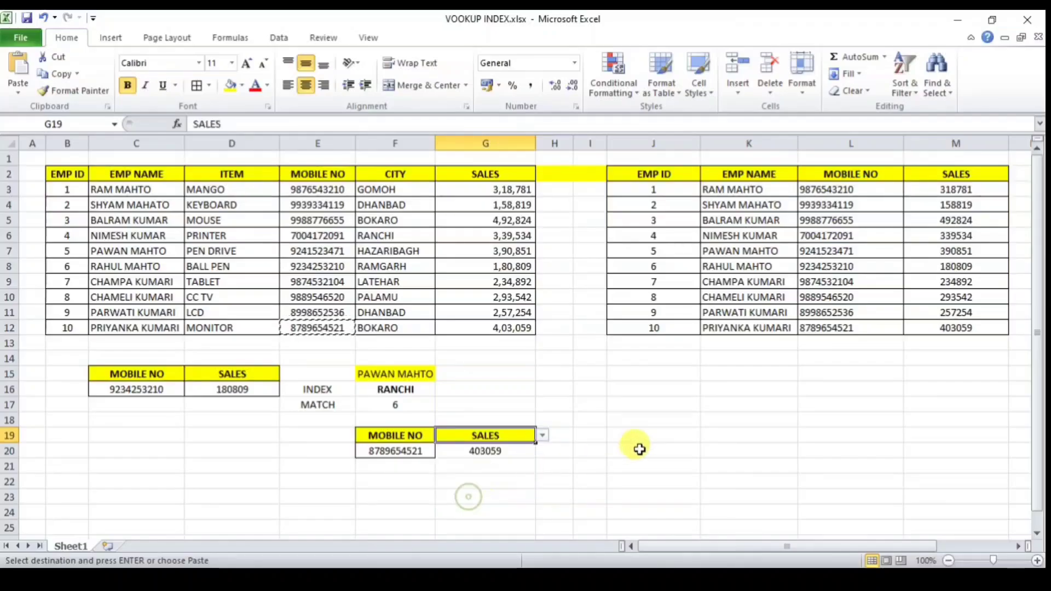
Step: Add a border around the G20 lookup result
click(491, 450)
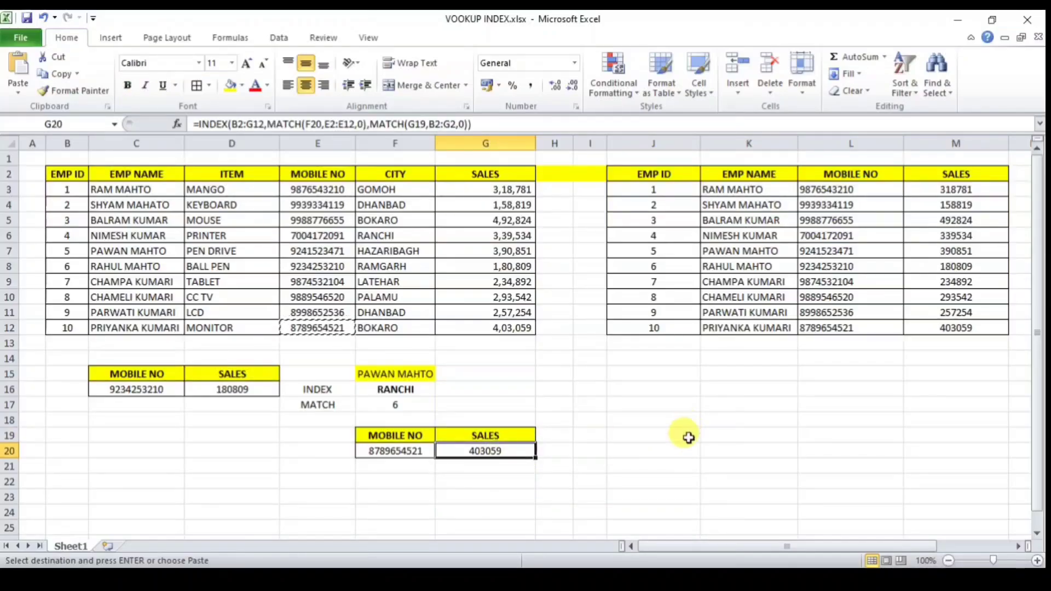
click(688, 438)
click(525, 450)
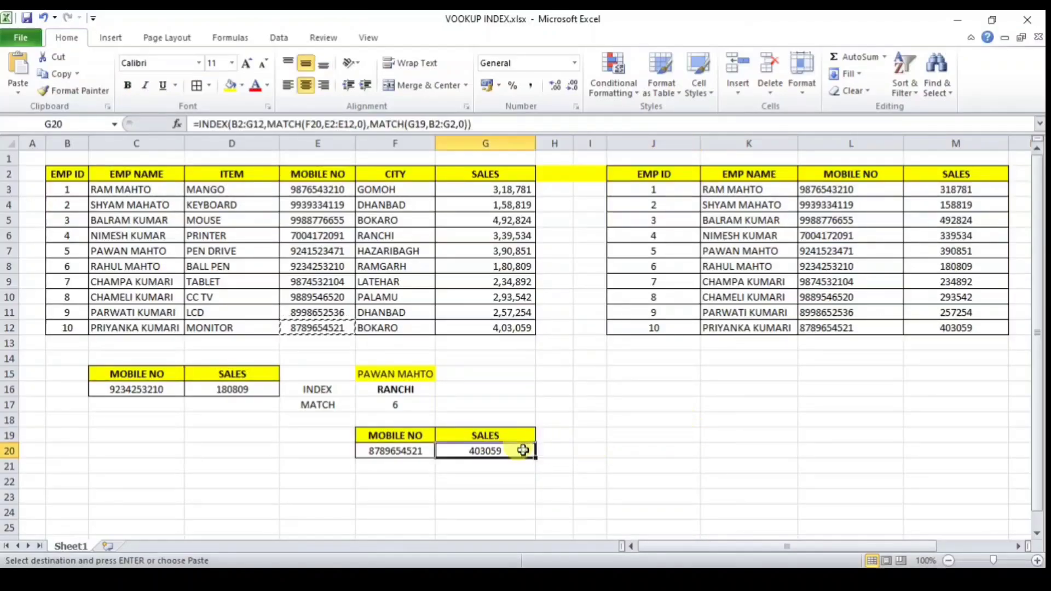
click(198, 90)
click(532, 490)
click(494, 451)
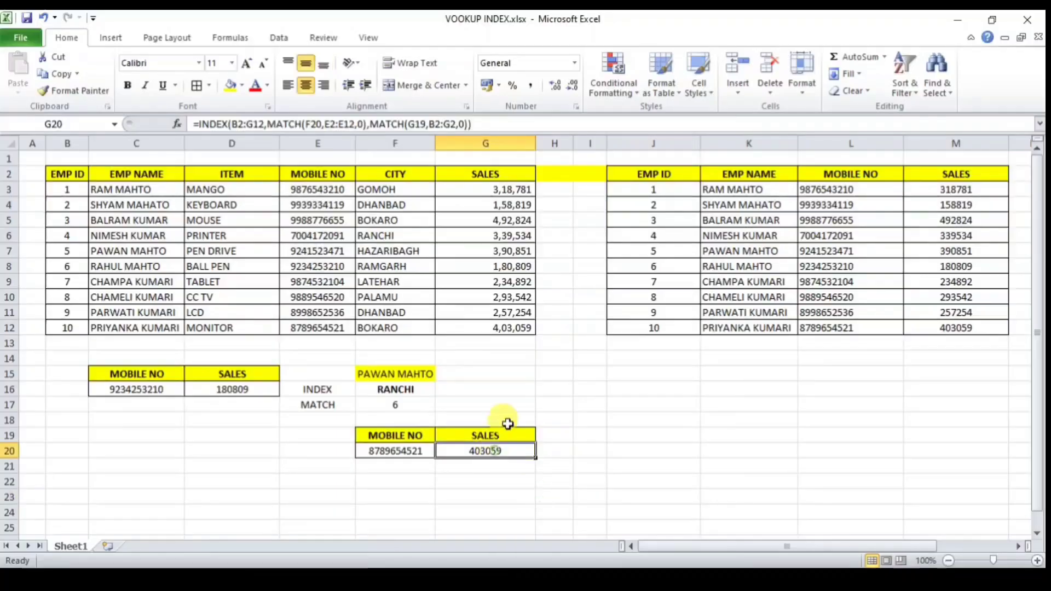
click(630, 449)
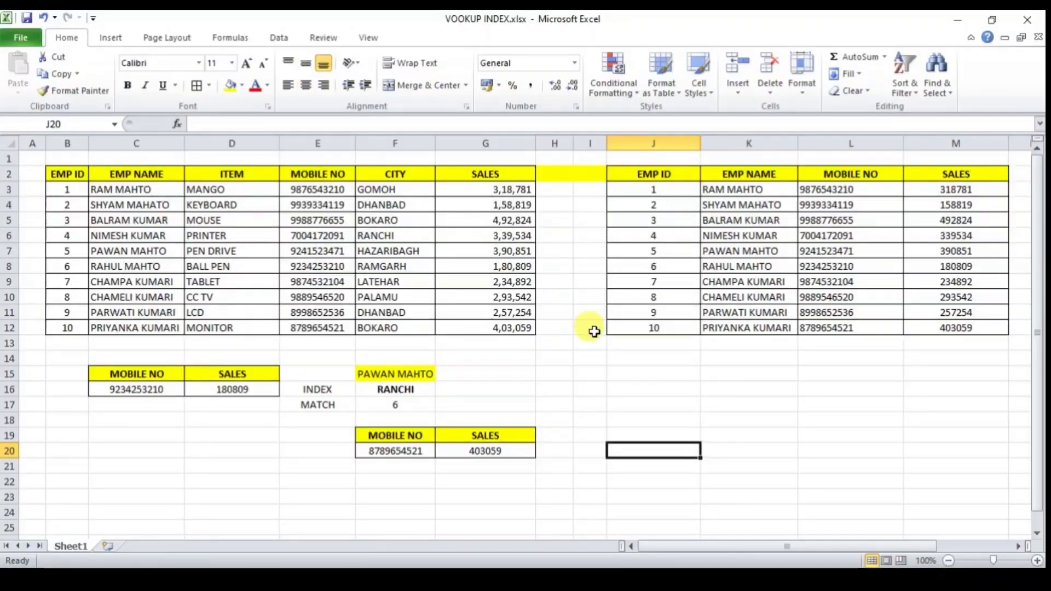
click(577, 377)
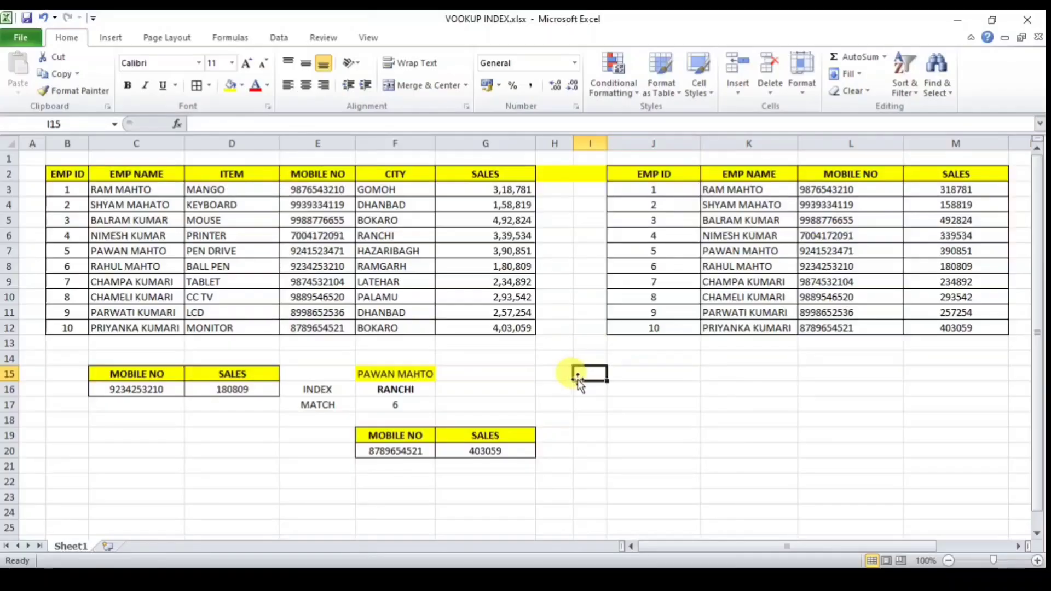